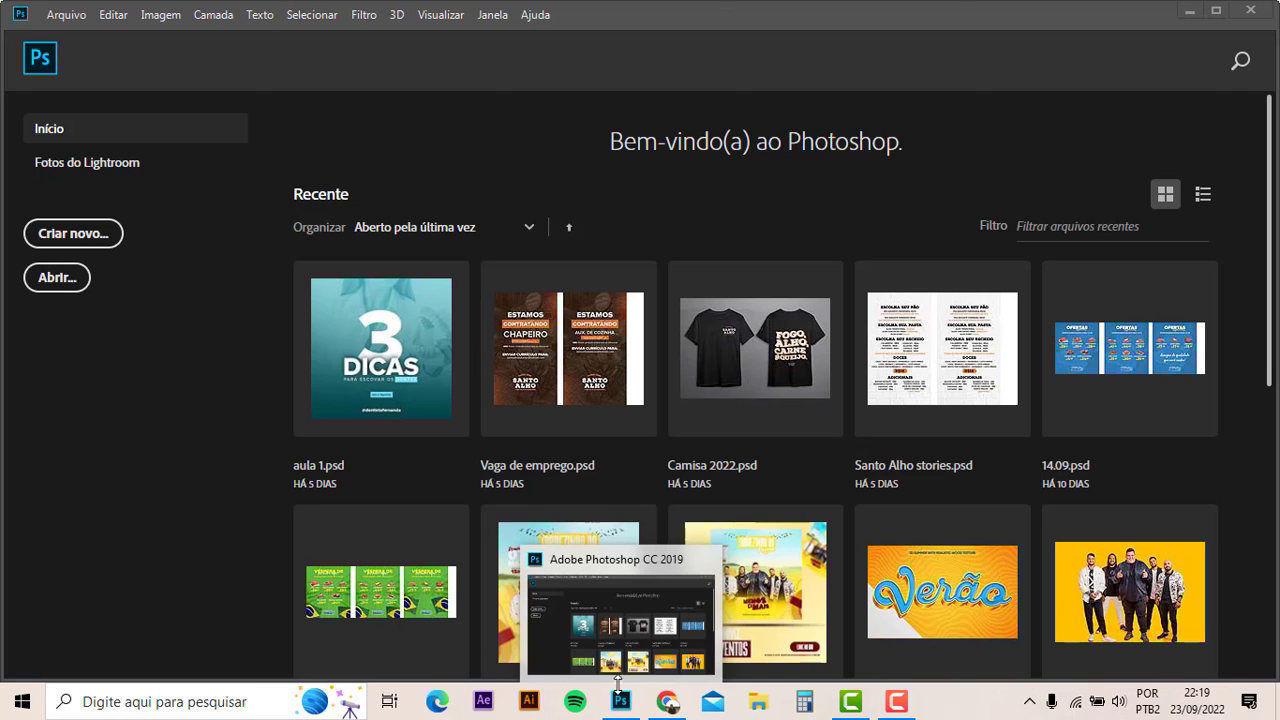
- Dismiss Freepik's attribution notice, browse the outubro rosa template results, then return to Photoshop
left_click(667, 701)
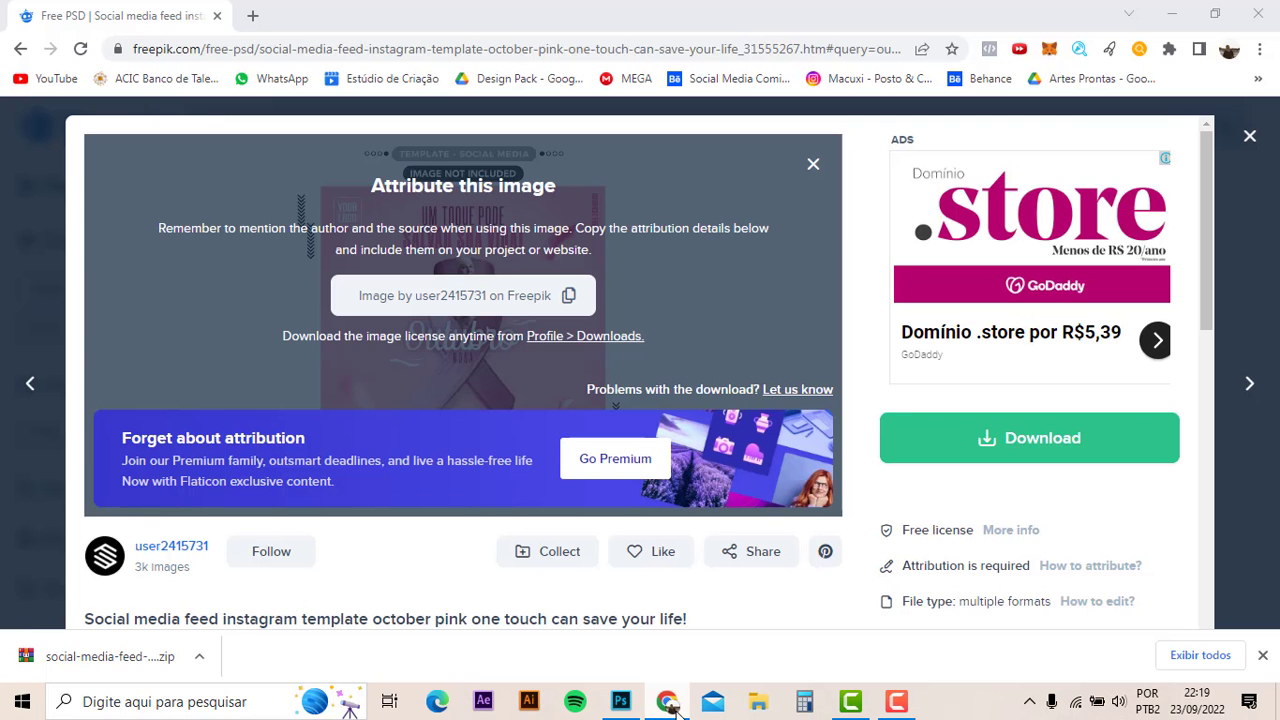
left_click(1250, 136)
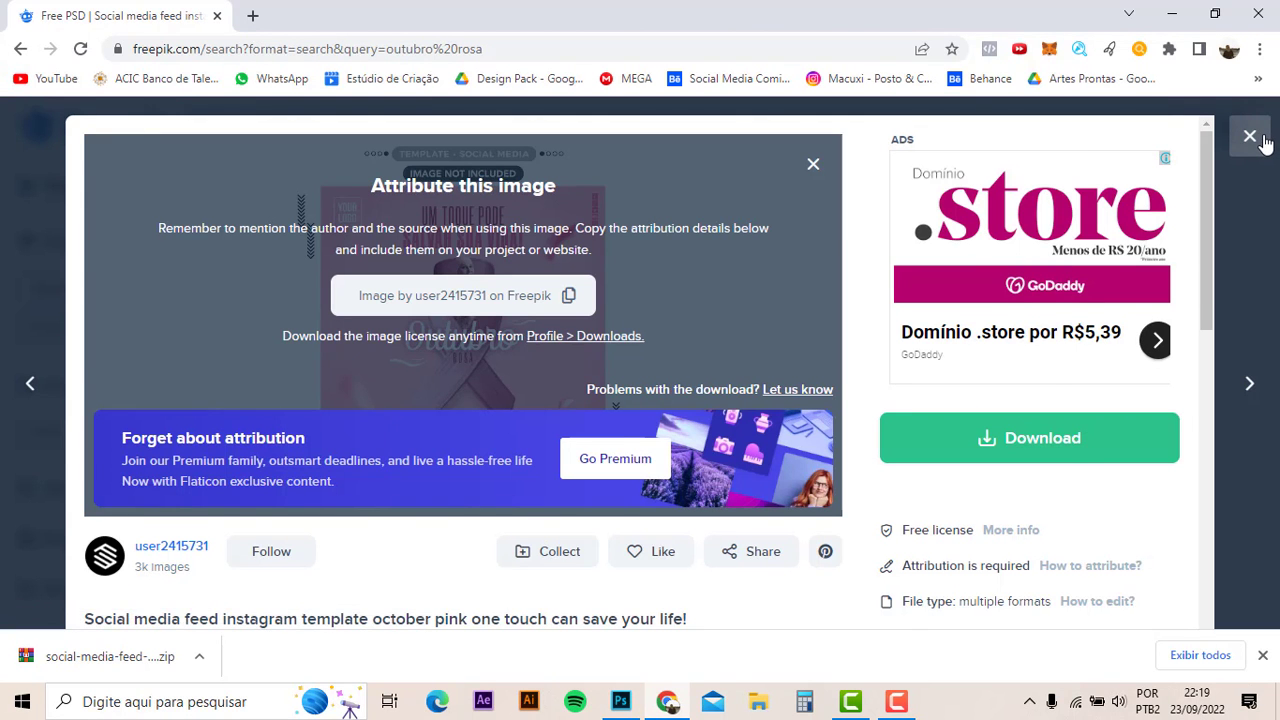
scroll(843, 265, "down", 1)
scroll(843, 265, "down", 2)
scroll(846, 262, "down", 1)
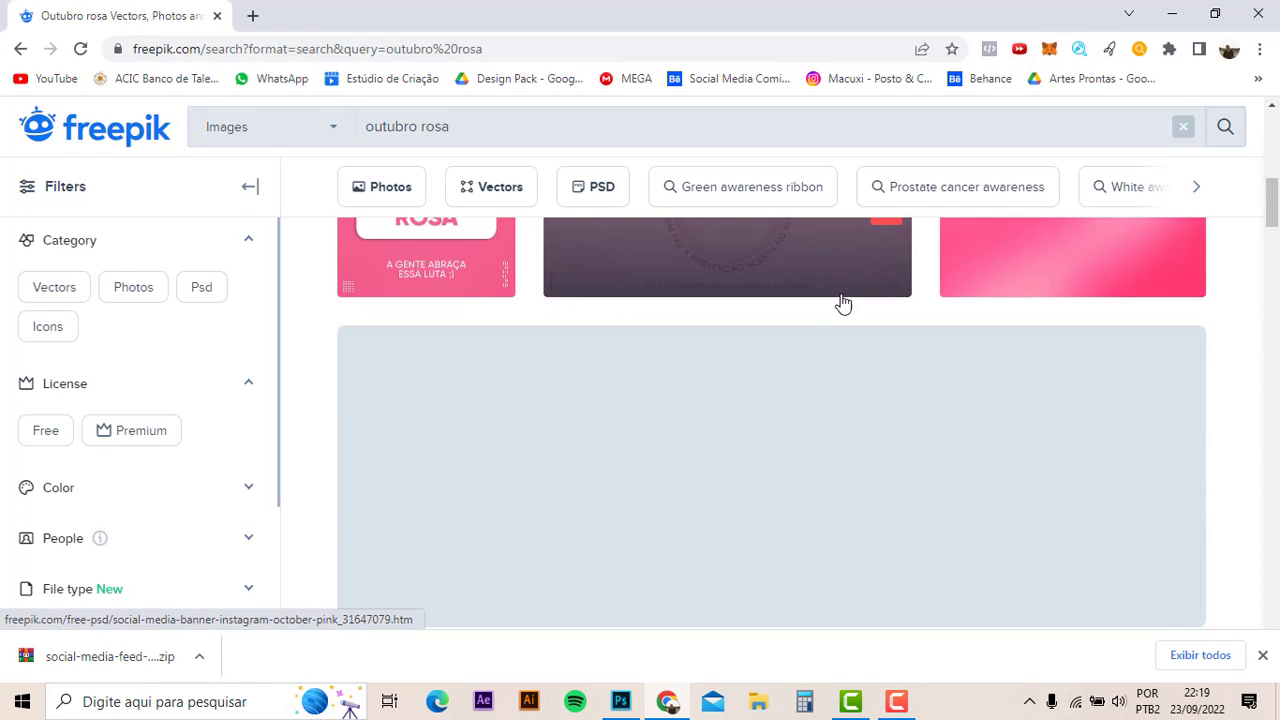
scroll(620, 325, "up", 2)
scroll(510, 520, "up", 3)
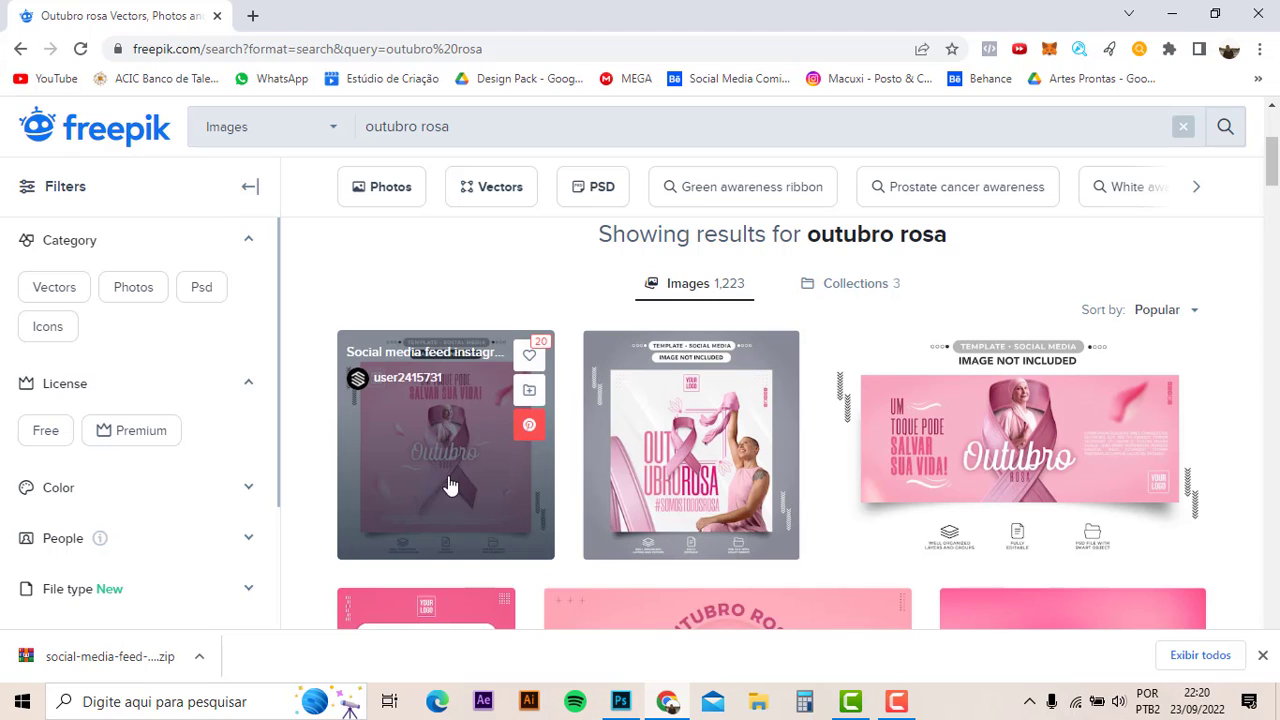
left_click(666, 703)
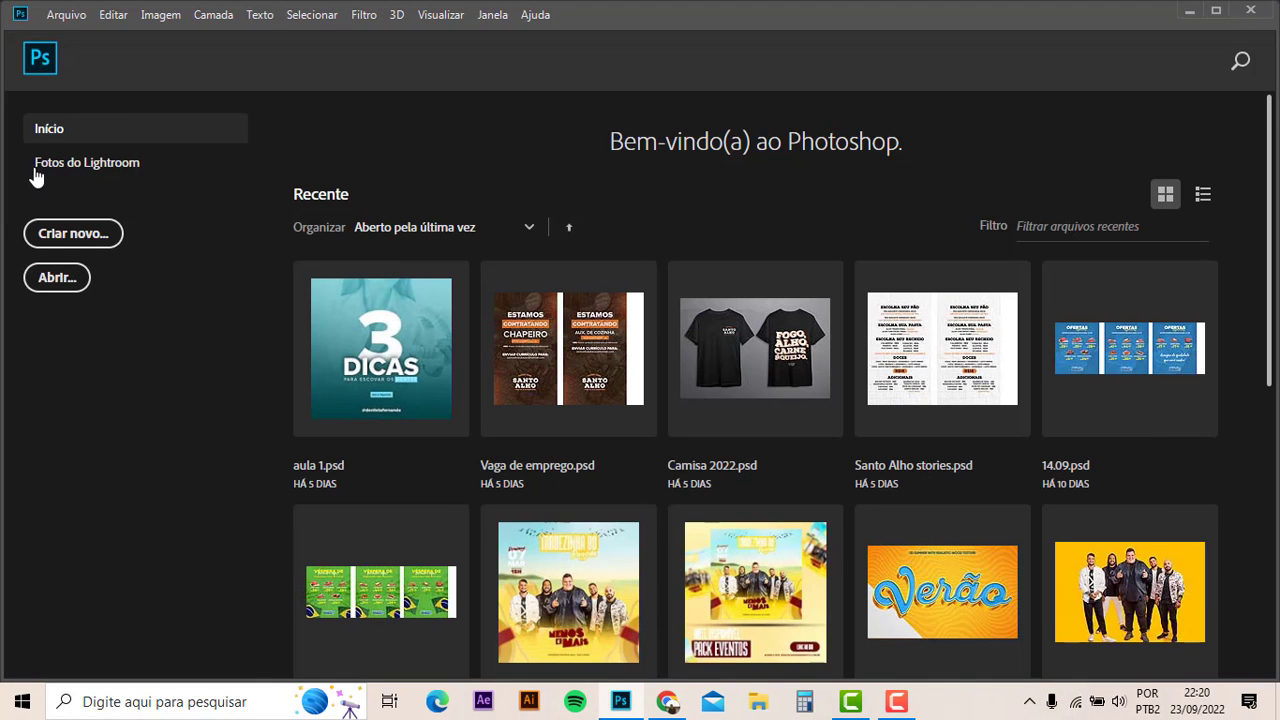
- Create a new 1080 × 1080 px document at 72 ppi
left_click(66, 245)
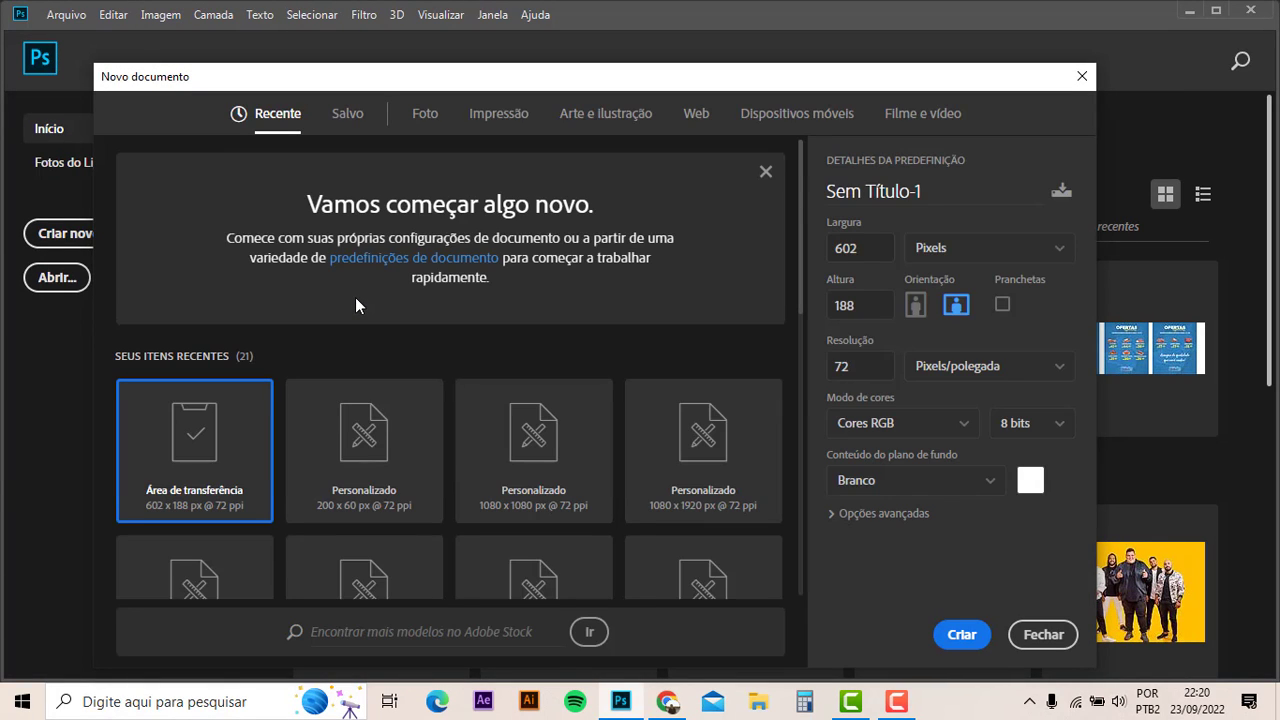
double_click(868, 250)
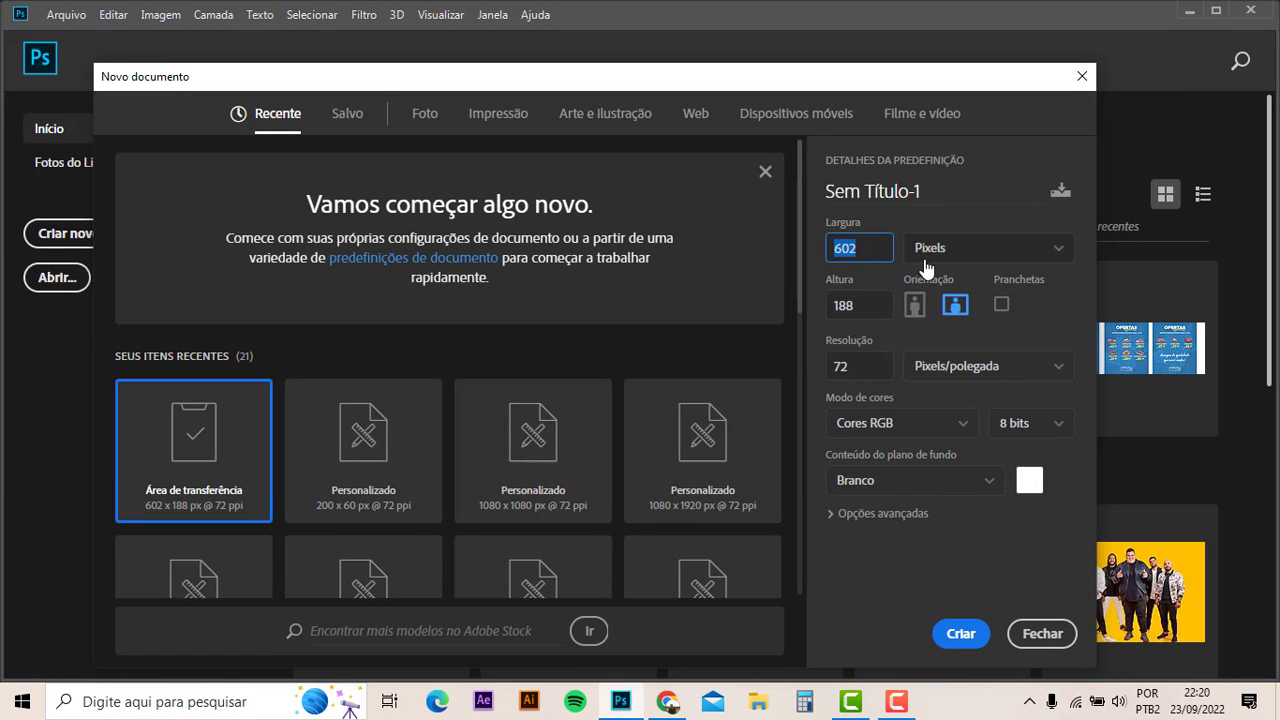
type("1080")
key("Tab")
type("1")
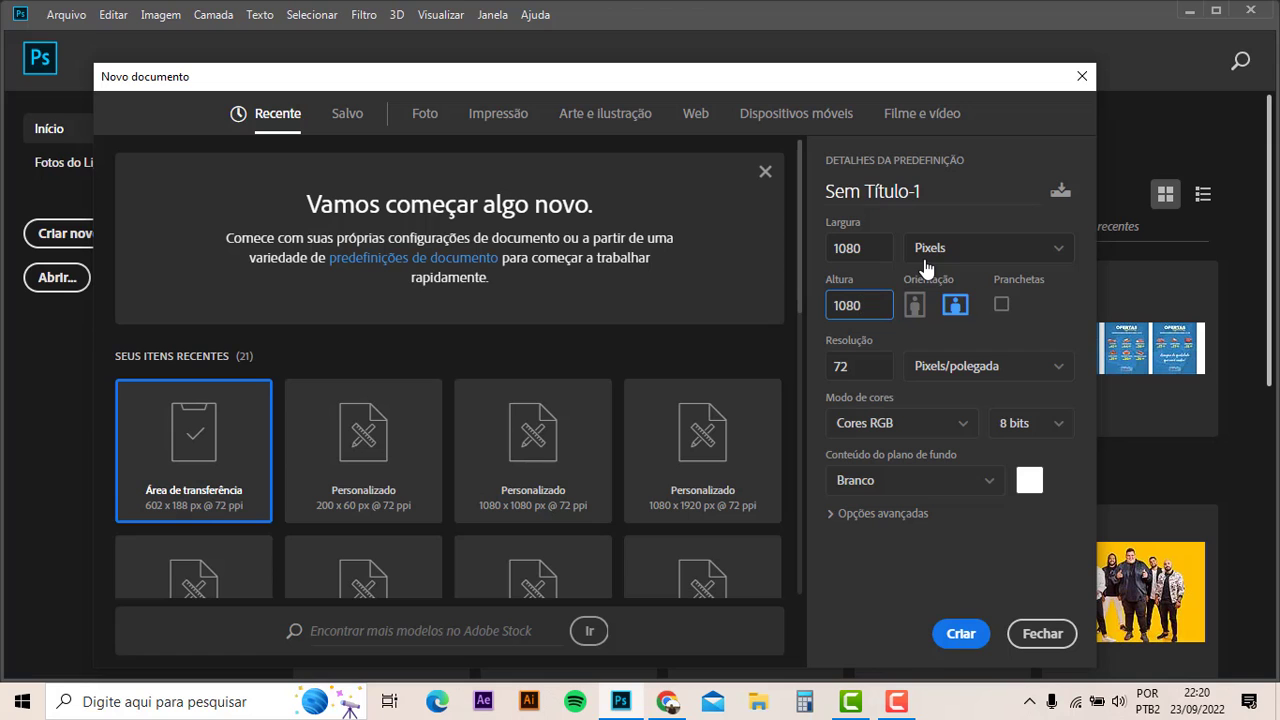
key("Escape")
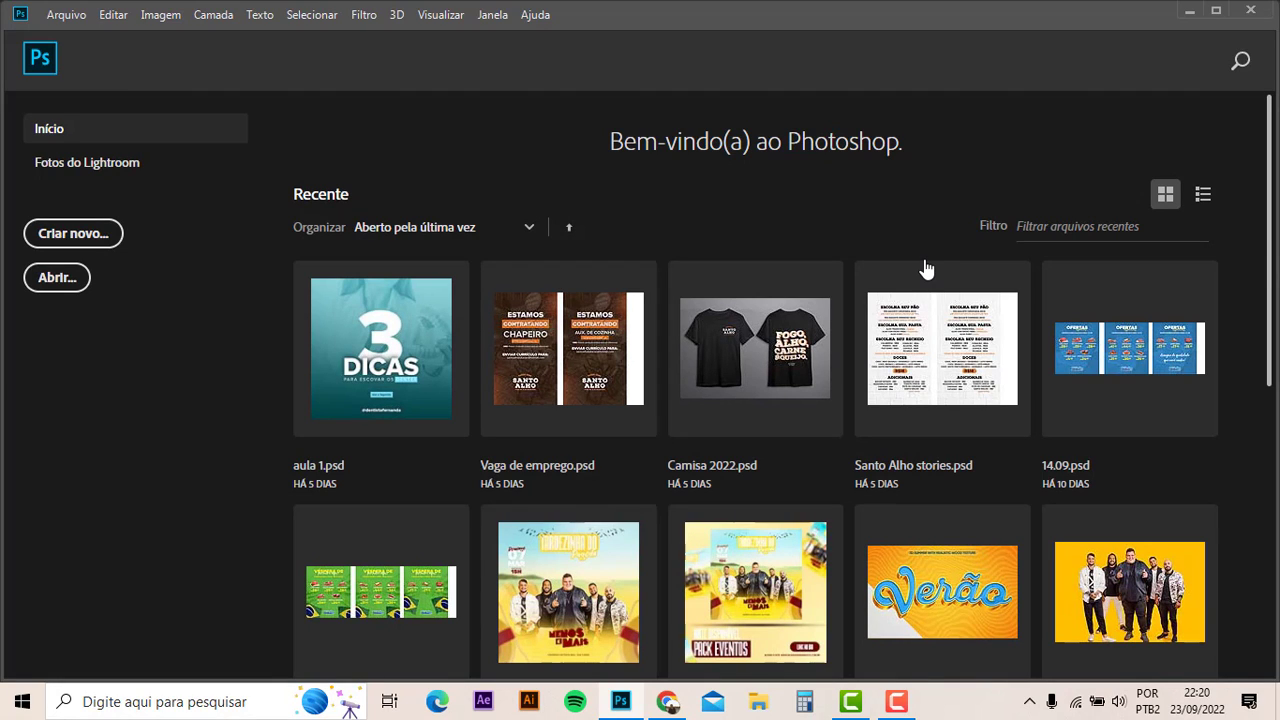
key("ctrl+n")
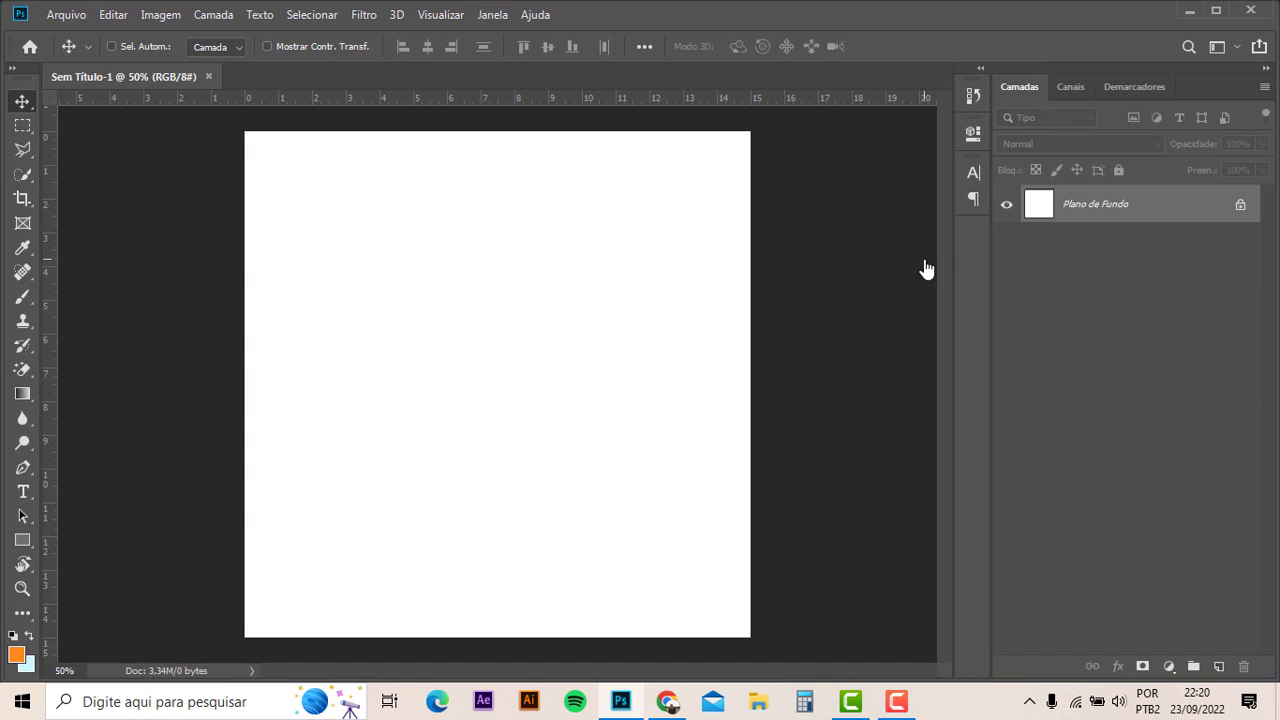
- Open the designer's Instagram profile in a new tab and follow its Linktree bio link
left_click(658, 705)
left_click(328, 49)
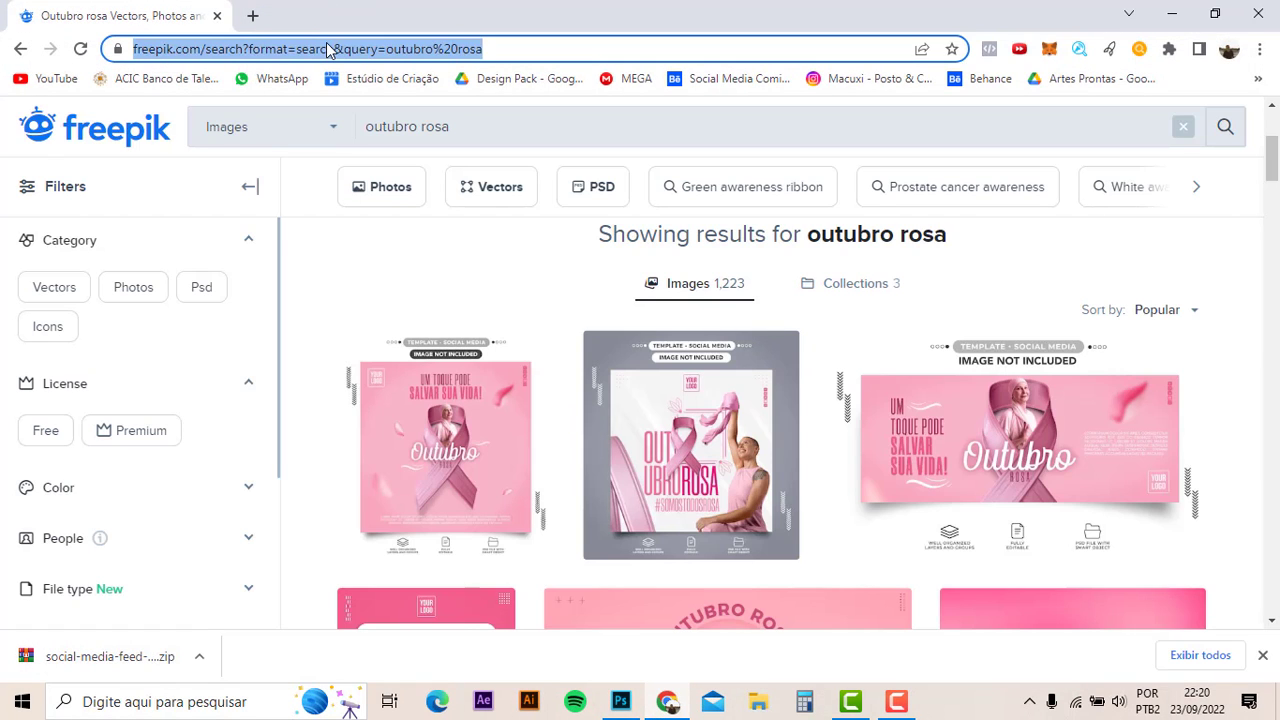
left_click(252, 15)
type("in")
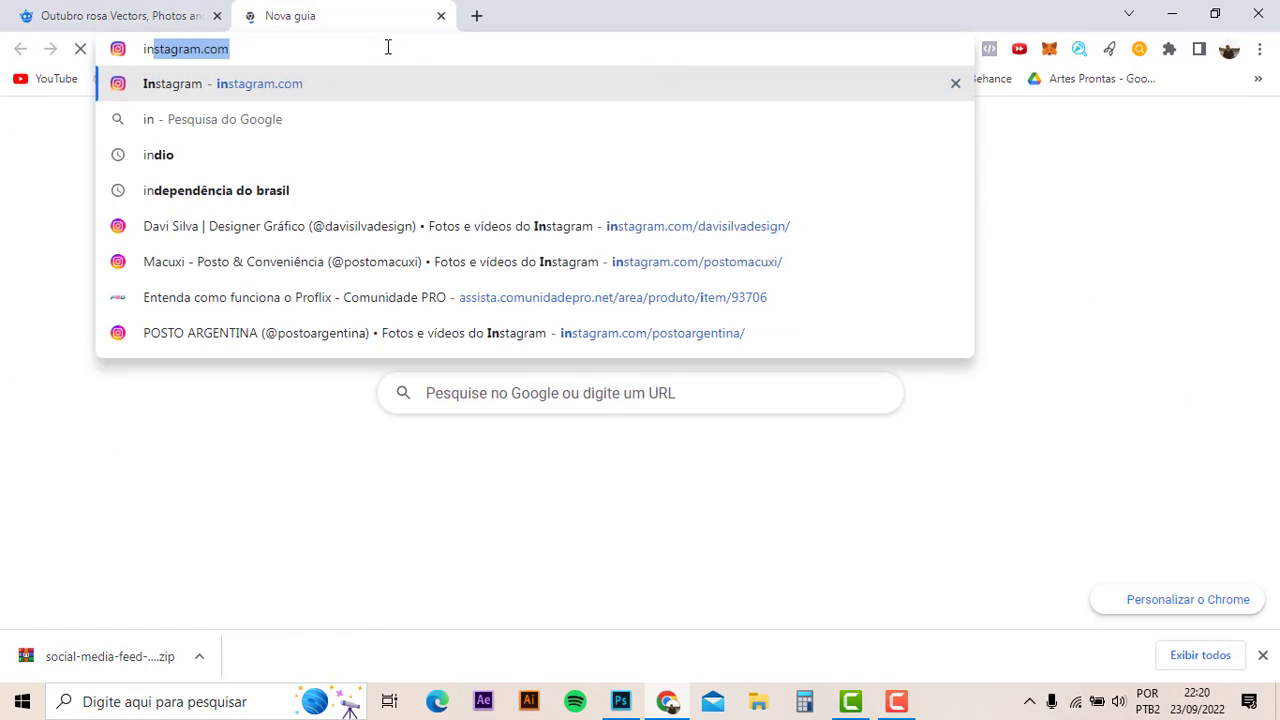
type("s")
left_click(278, 191)
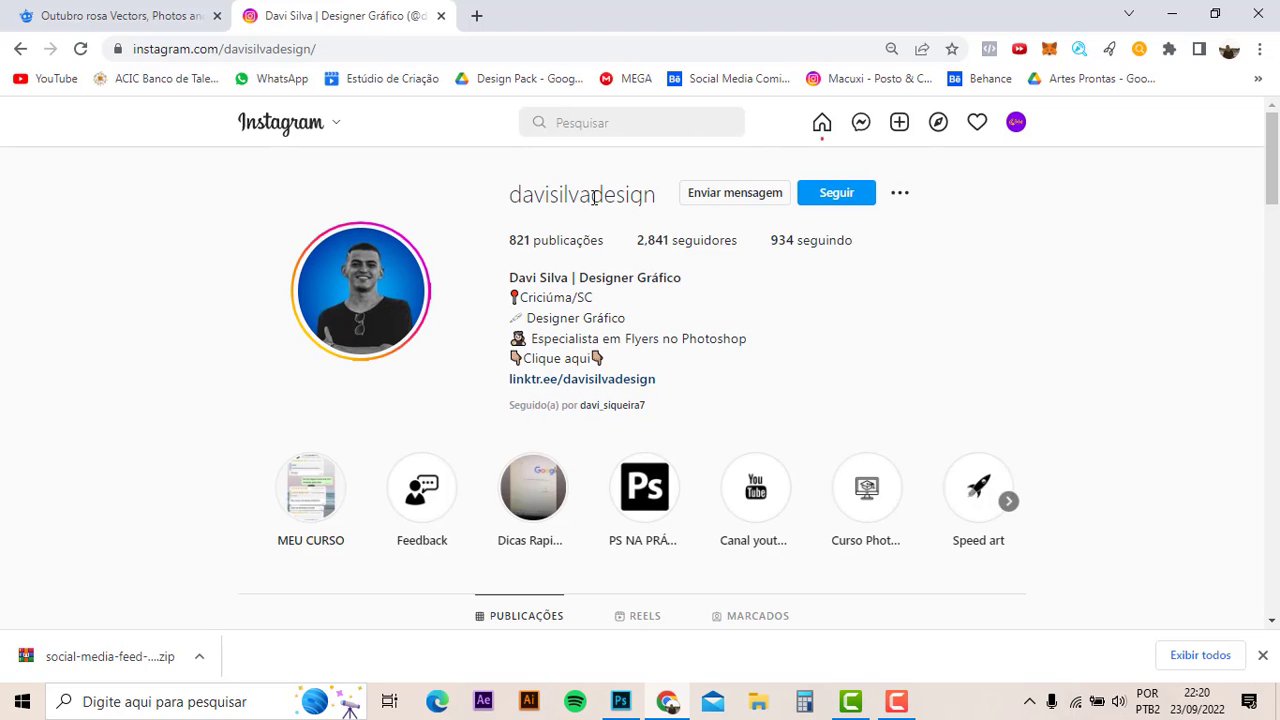
left_click(592, 388)
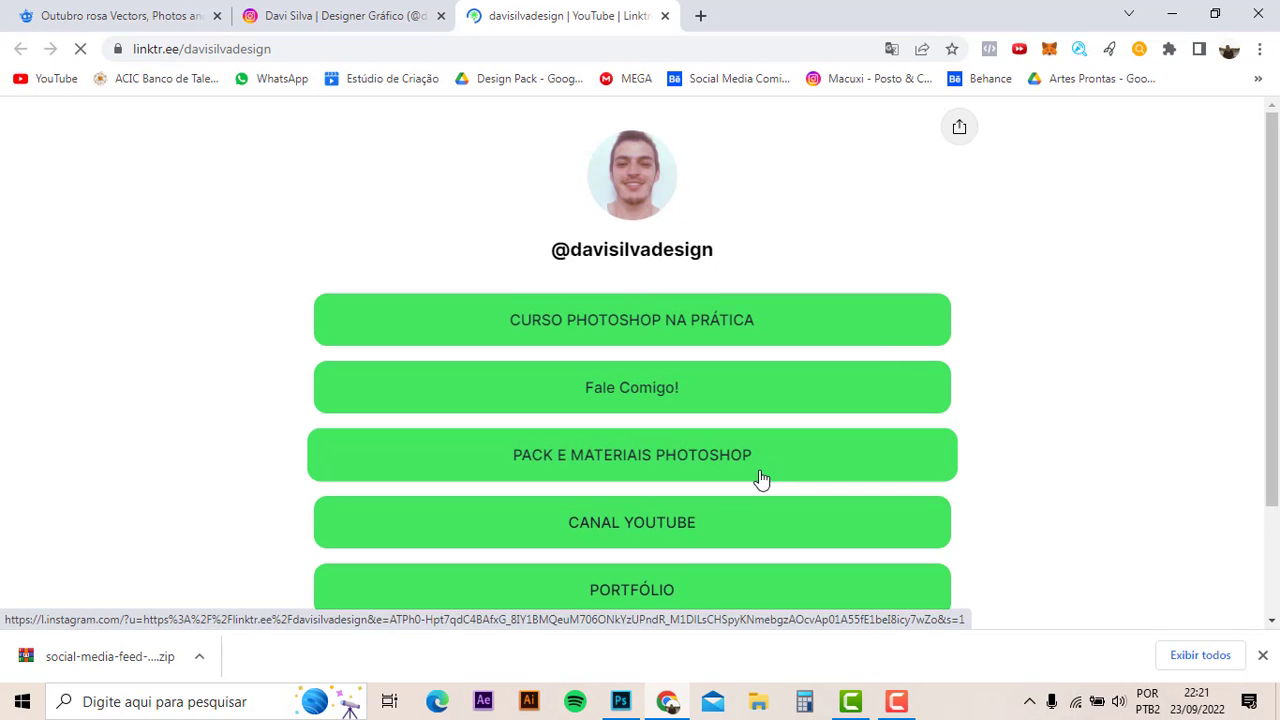
- Accept Linktree's cookies and open the CURSO PHOTOSHOP NA PRÁTICA Hotmart page
scroll(762, 470, "down", 2)
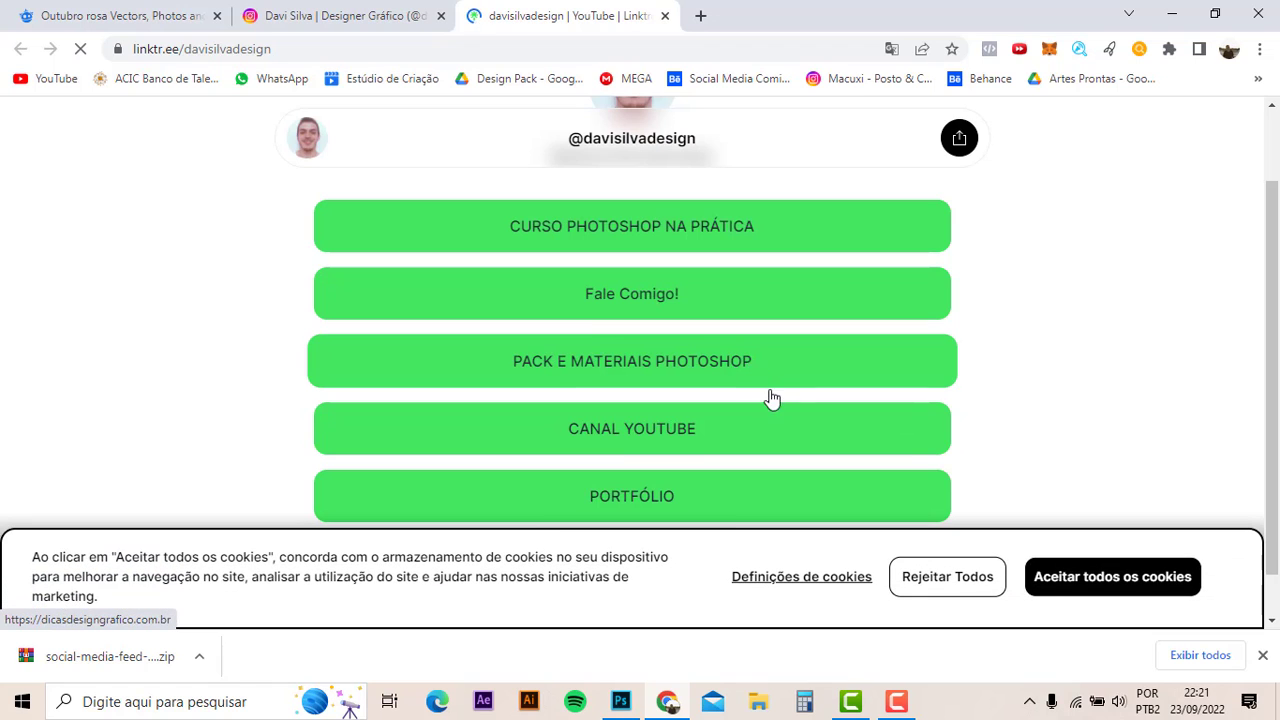
left_click(1077, 584)
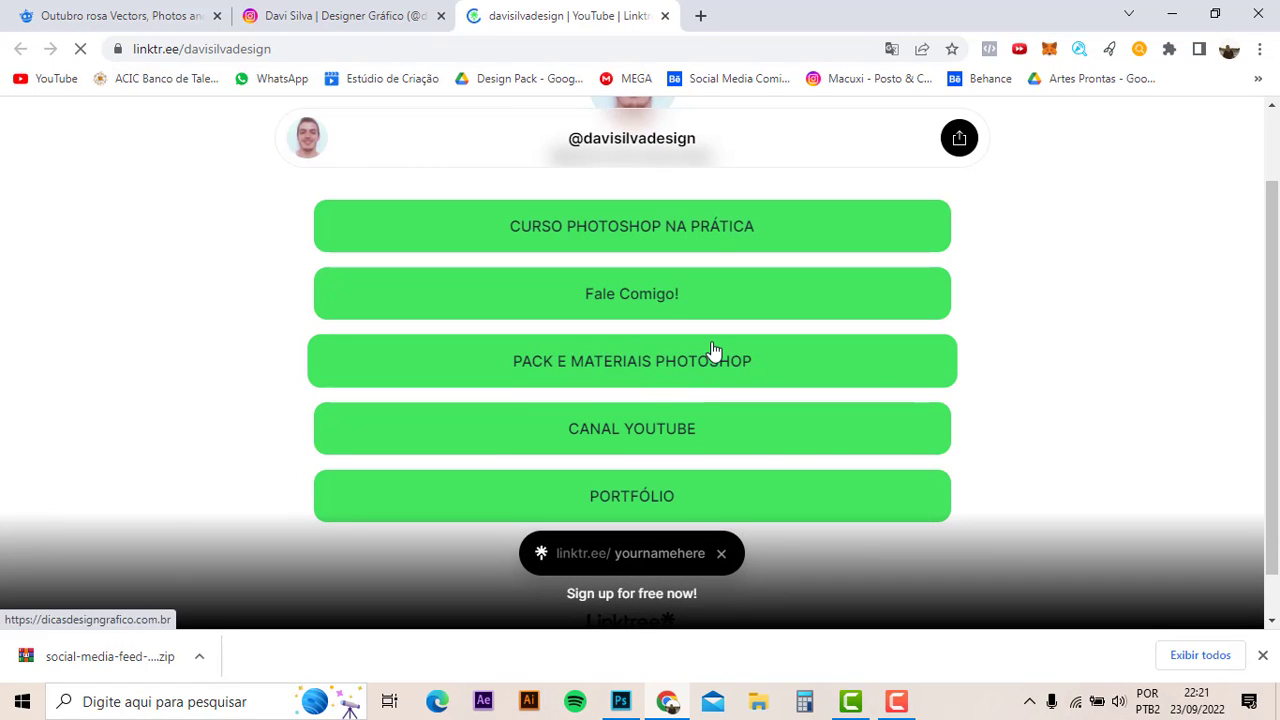
left_click(614, 230)
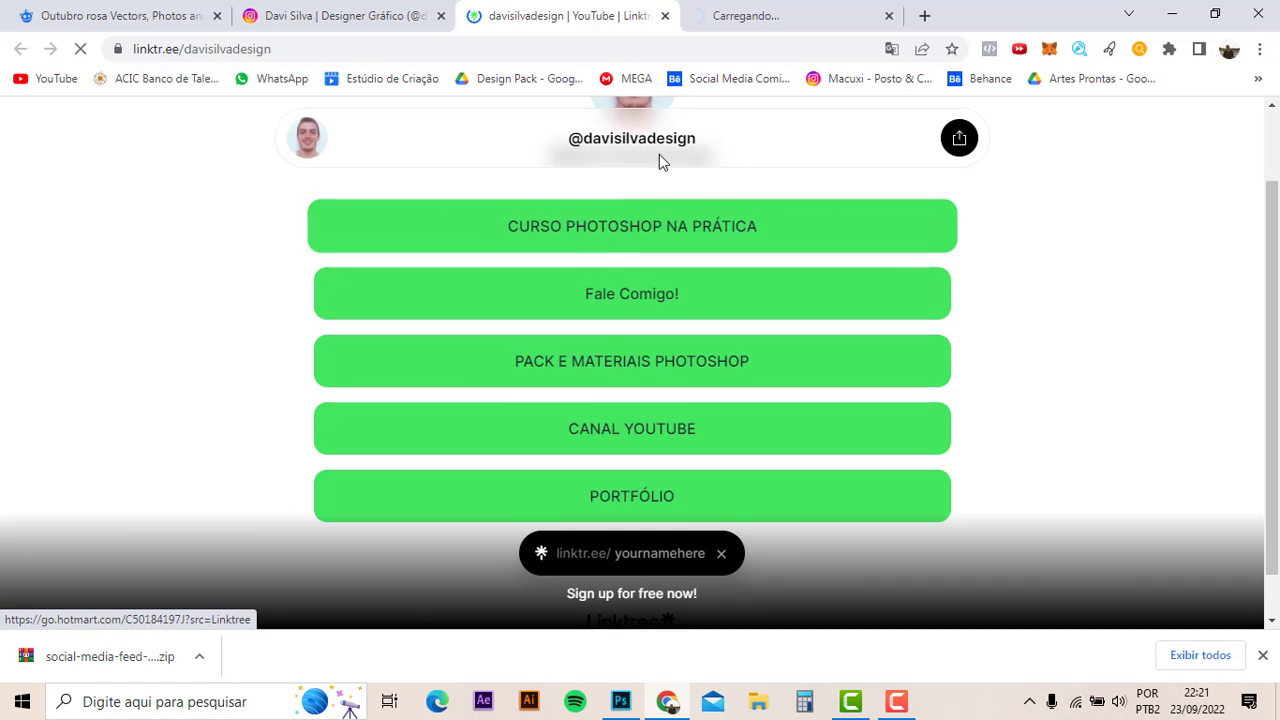
left_click(751, 15)
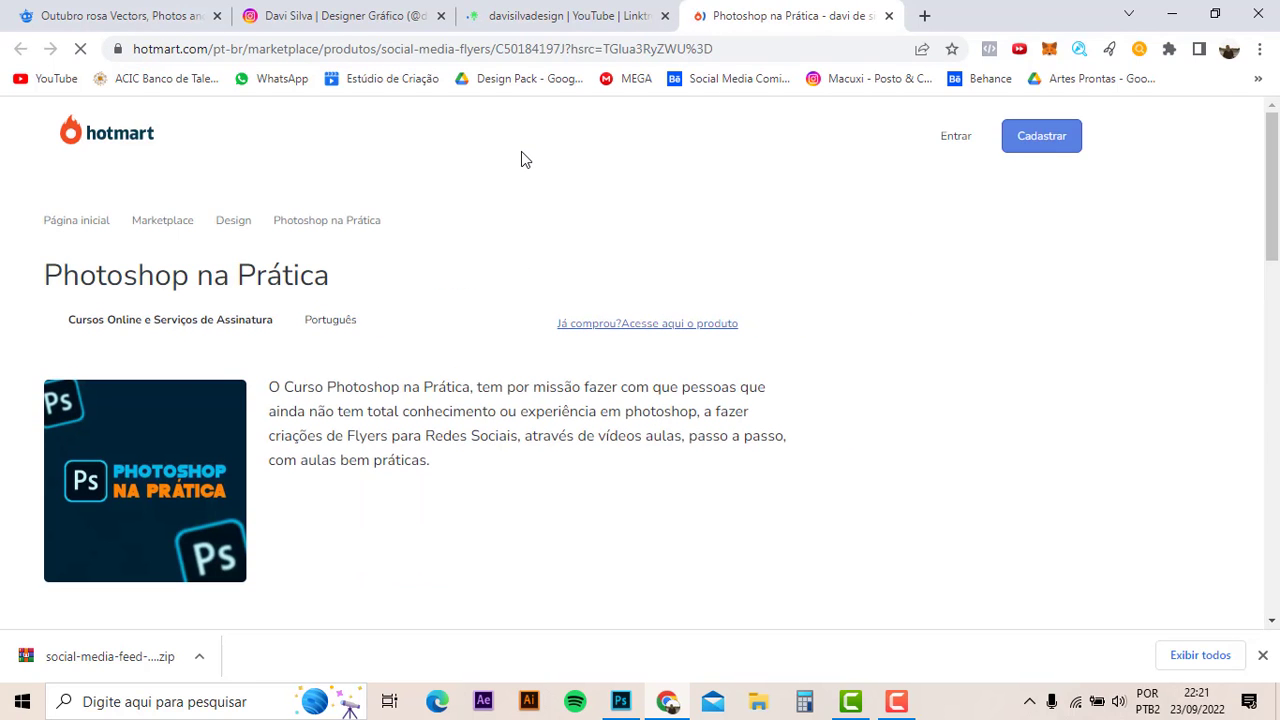
- Scroll through the Hotmart course page to review its R$ 29,90 price
scroll(459, 333, "down", 3)
scroll(459, 333, "down", 3)
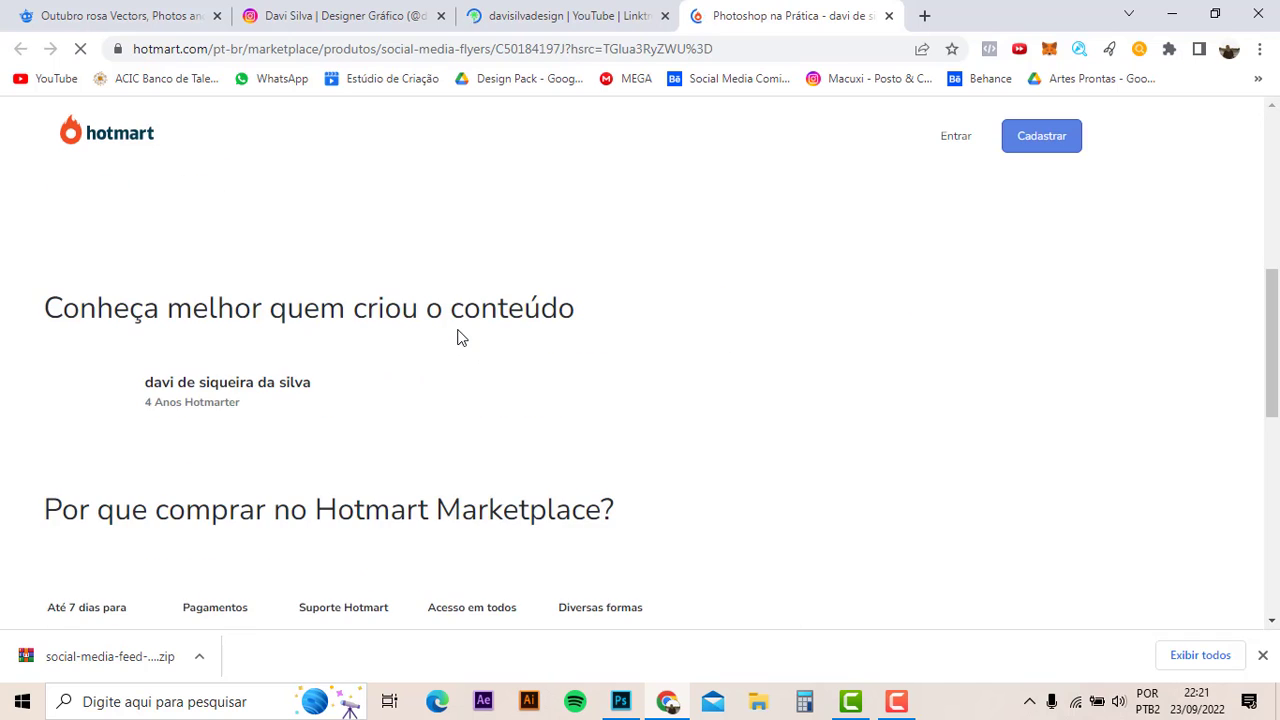
scroll(459, 333, "down", 3)
scroll(459, 329, "down", 3)
scroll(459, 333, "down", 1)
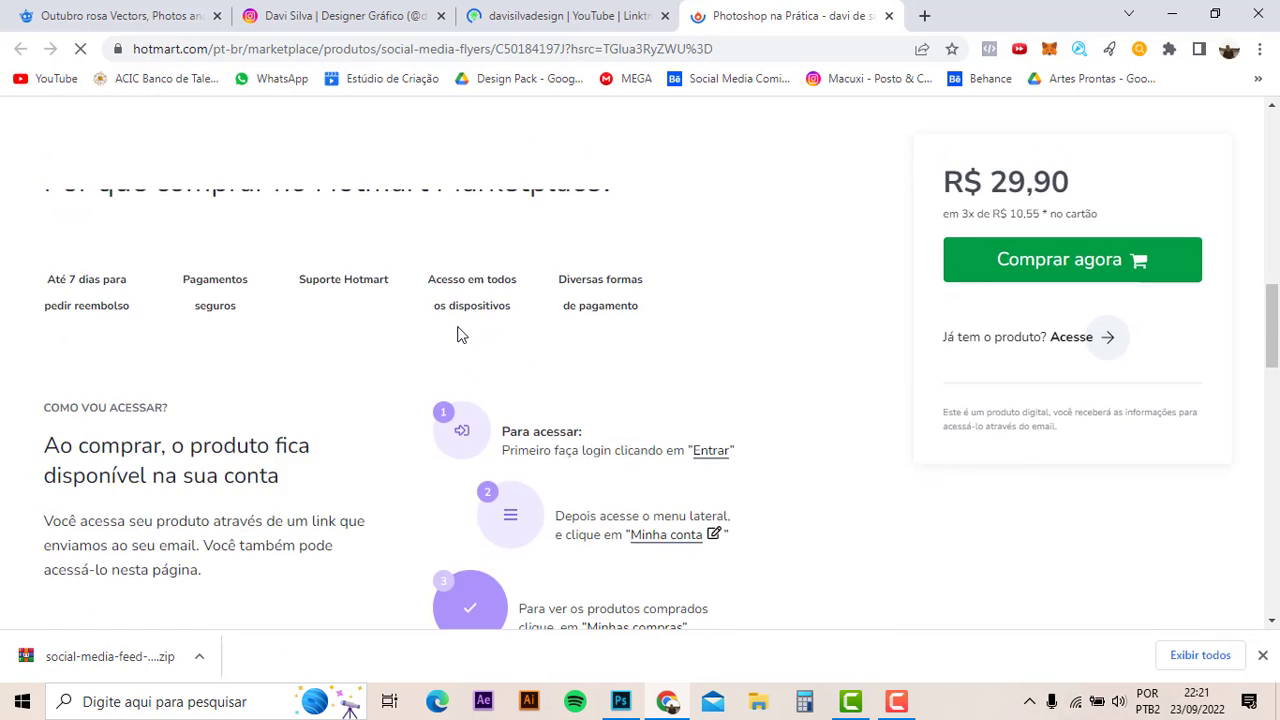
scroll(459, 336, "down", 3)
scroll(457, 330, "down", 3)
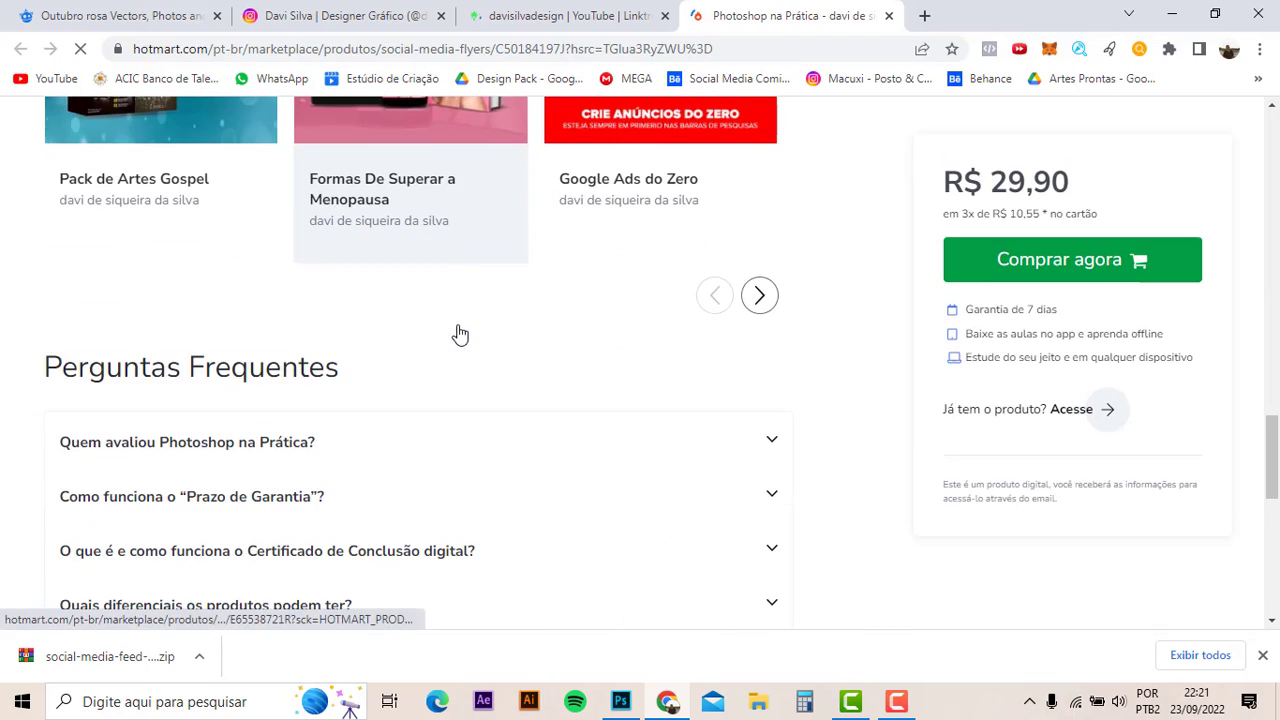
scroll(93, 352, "down", 2)
scroll(150, 348, "down", 2)
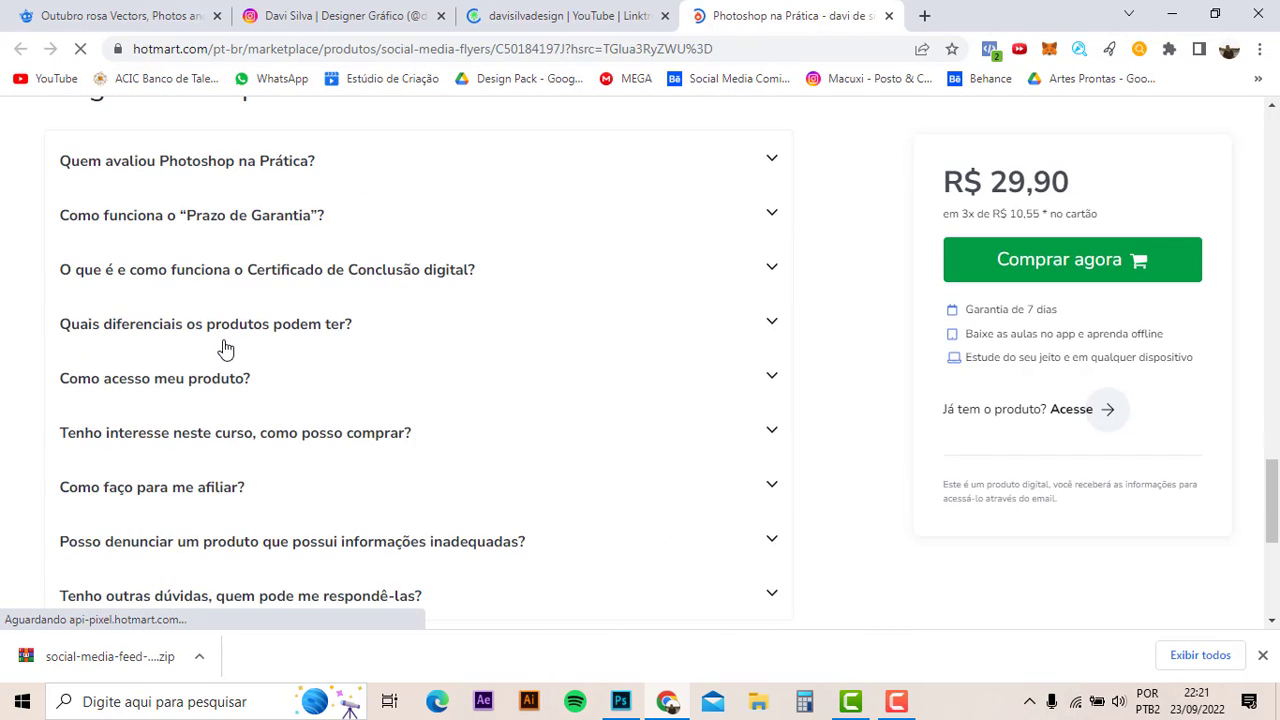
scroll(207, 345, "down", 1)
scroll(205, 340, "down", 3)
scroll(207, 343, "up", 6)
scroll(207, 345, "up", 5)
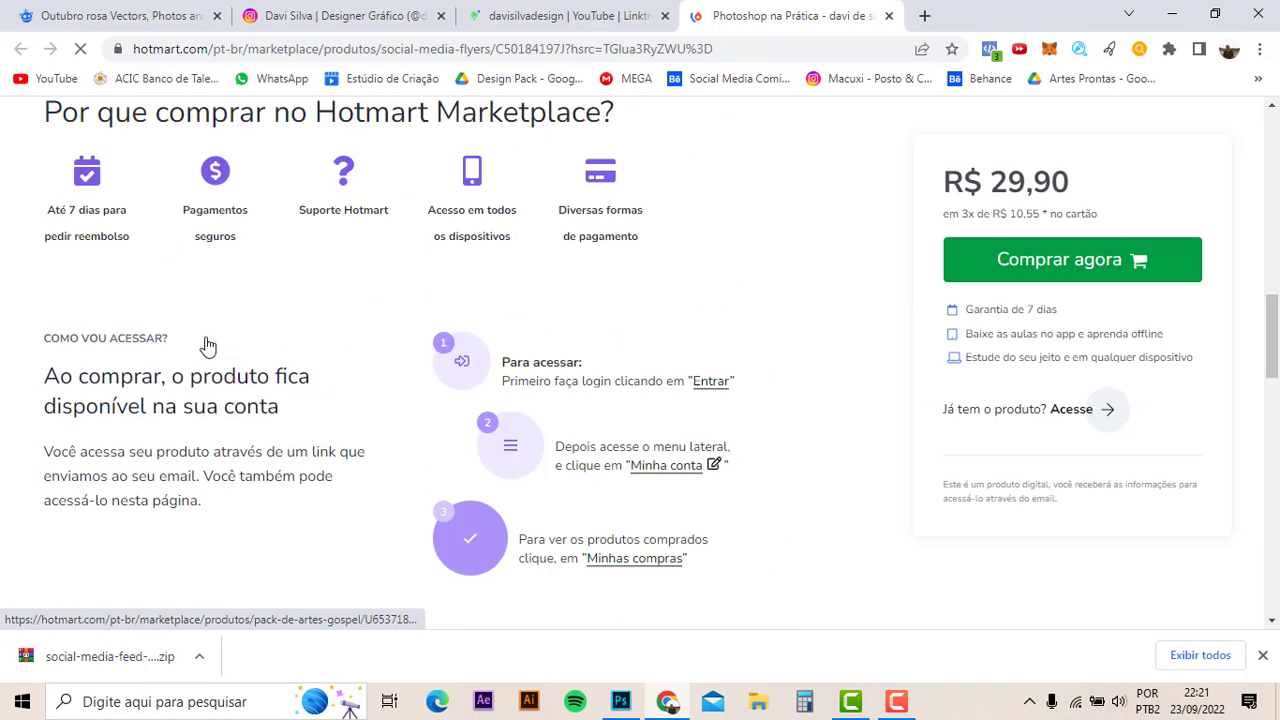
scroll(207, 345, "up", 2)
scroll(206, 346, "up", 4)
scroll(84, 370, "down", 1)
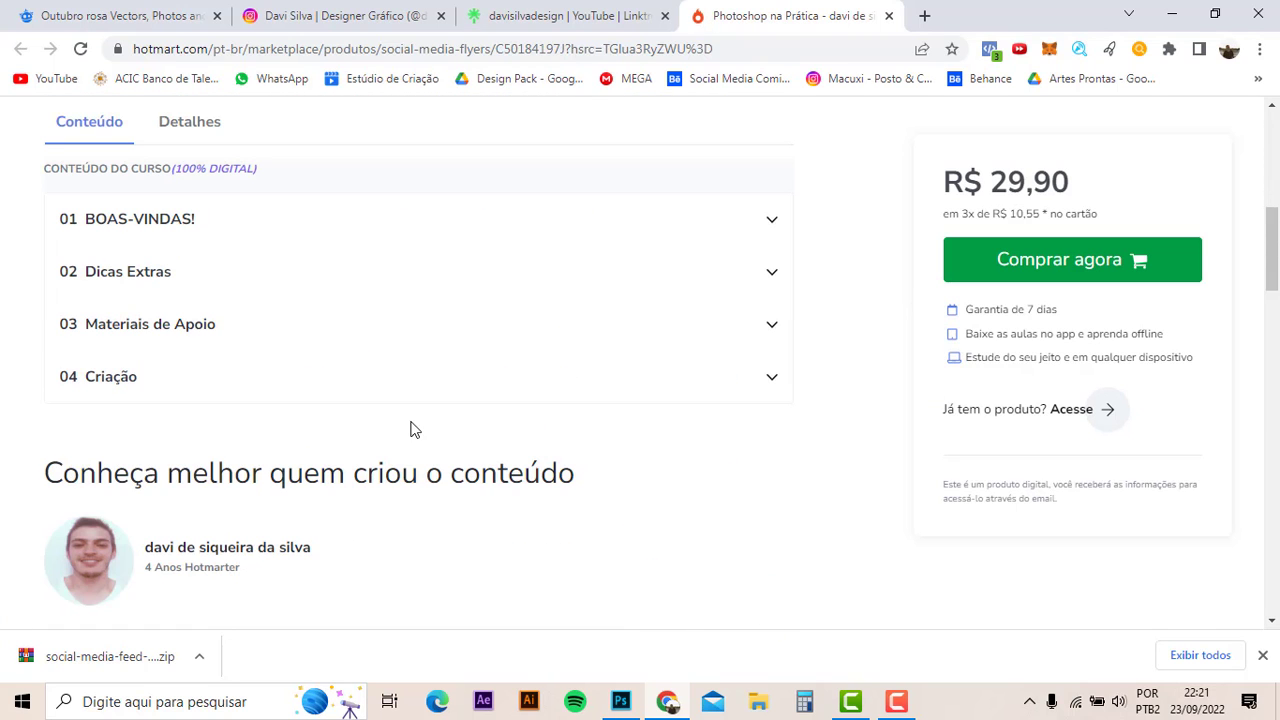
- Inspect the BOAS-VINDAS, Dicas Extras, Materiais de Apoio and Criação modules, then return to Instagram
left_click(773, 227)
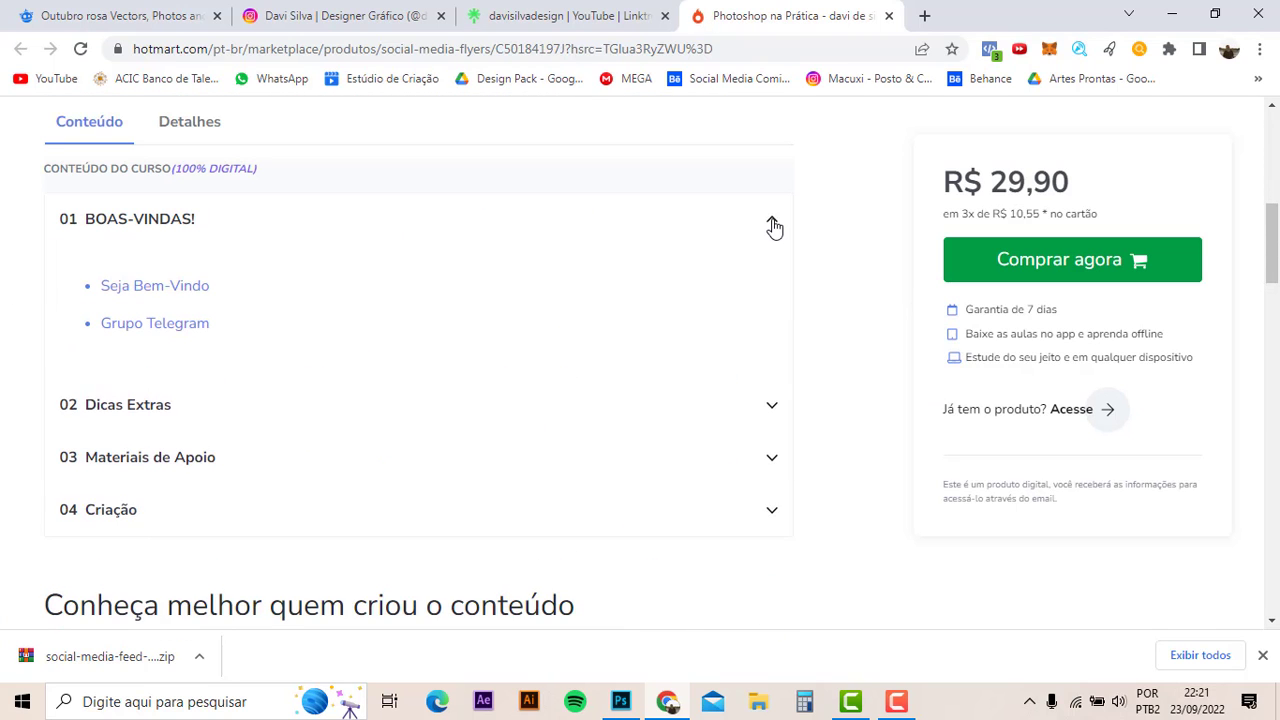
left_click(776, 280)
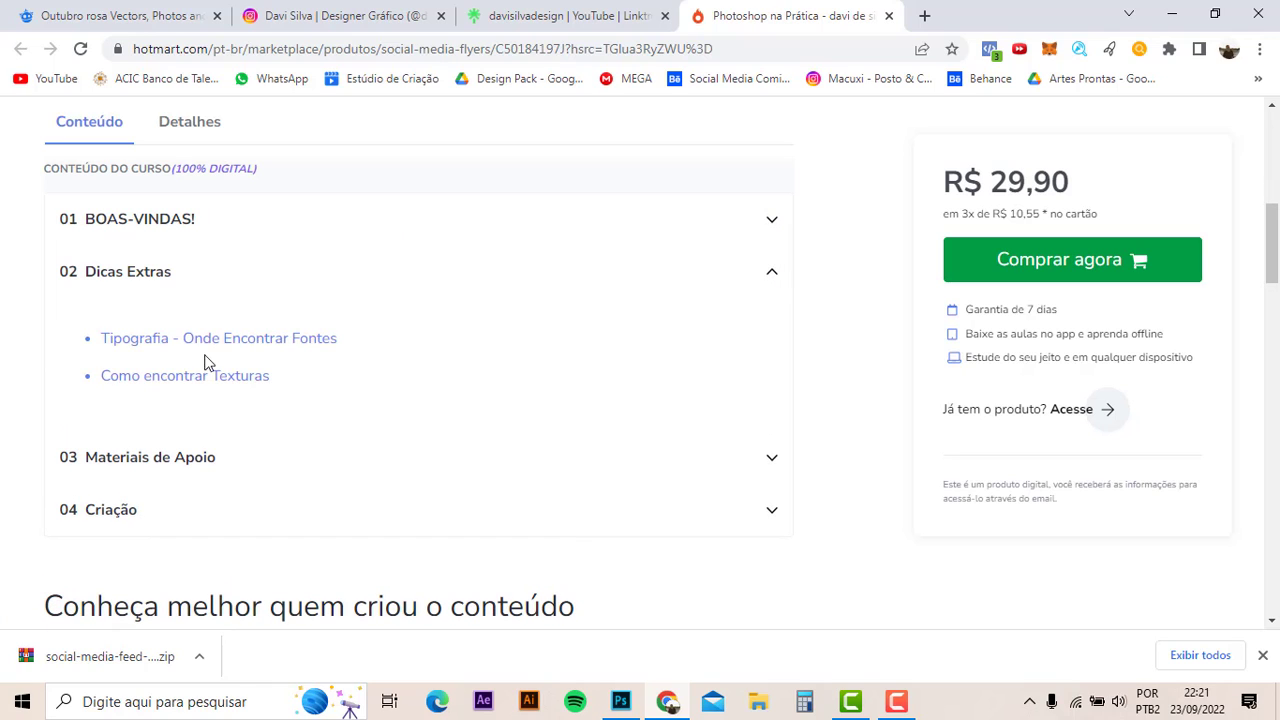
left_click(771, 274)
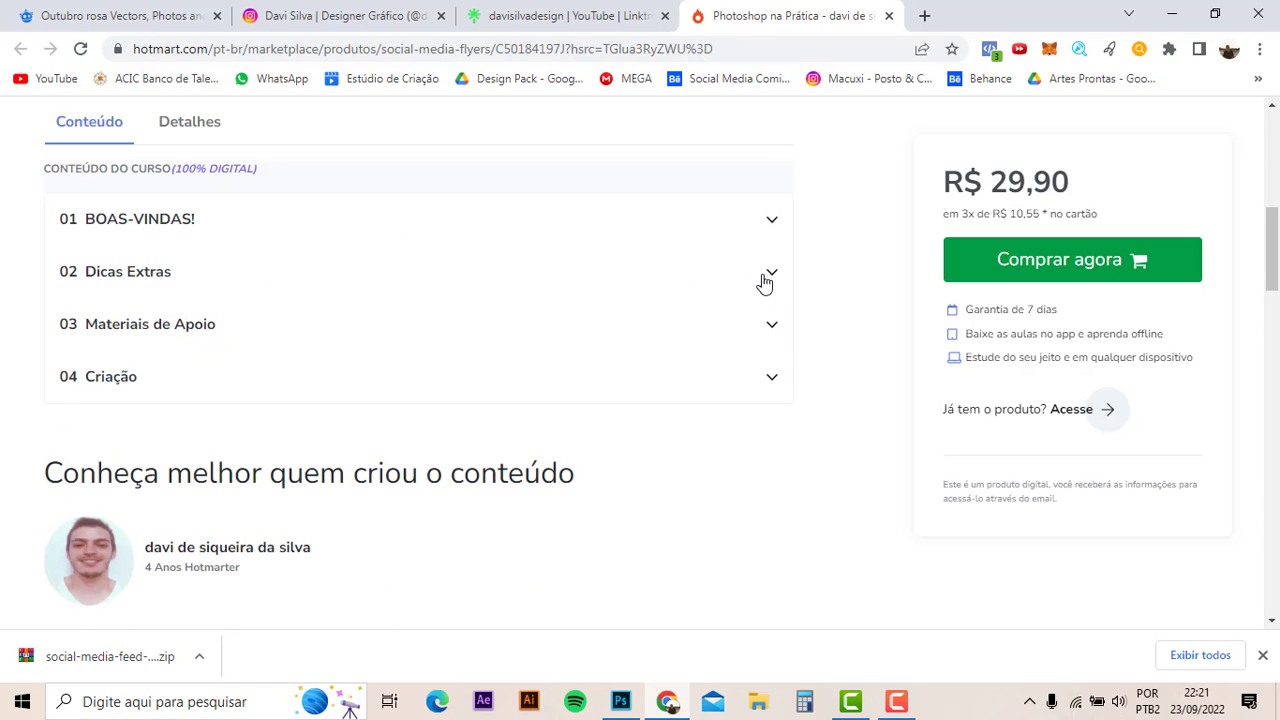
left_click(771, 330)
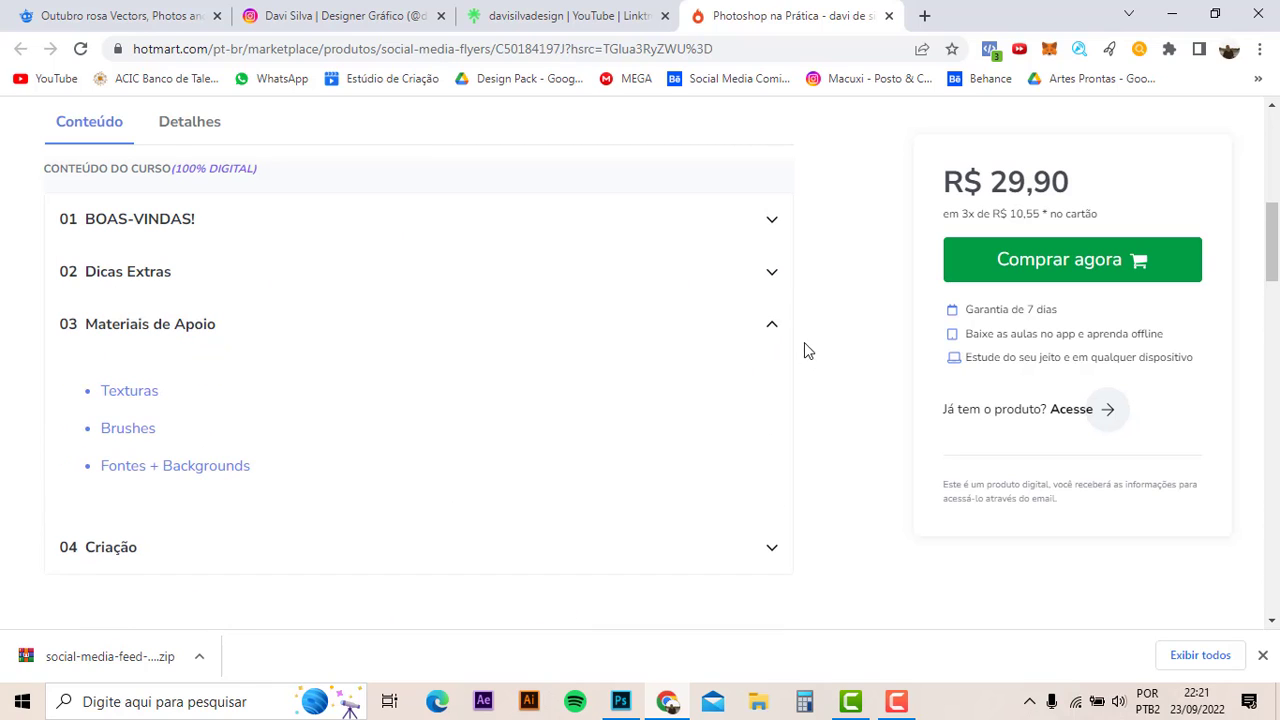
left_click(776, 328)
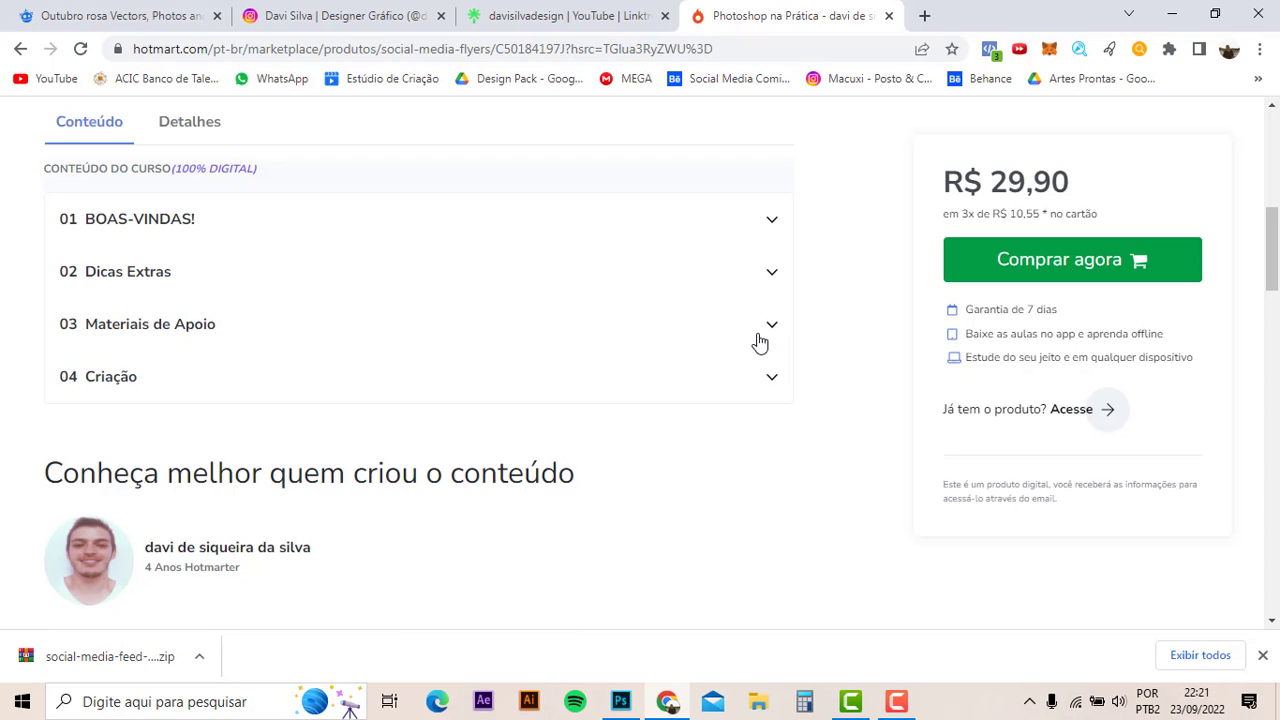
left_click(771, 380)
scroll(666, 326, "down", 1)
scroll(400, 270, "down", 2)
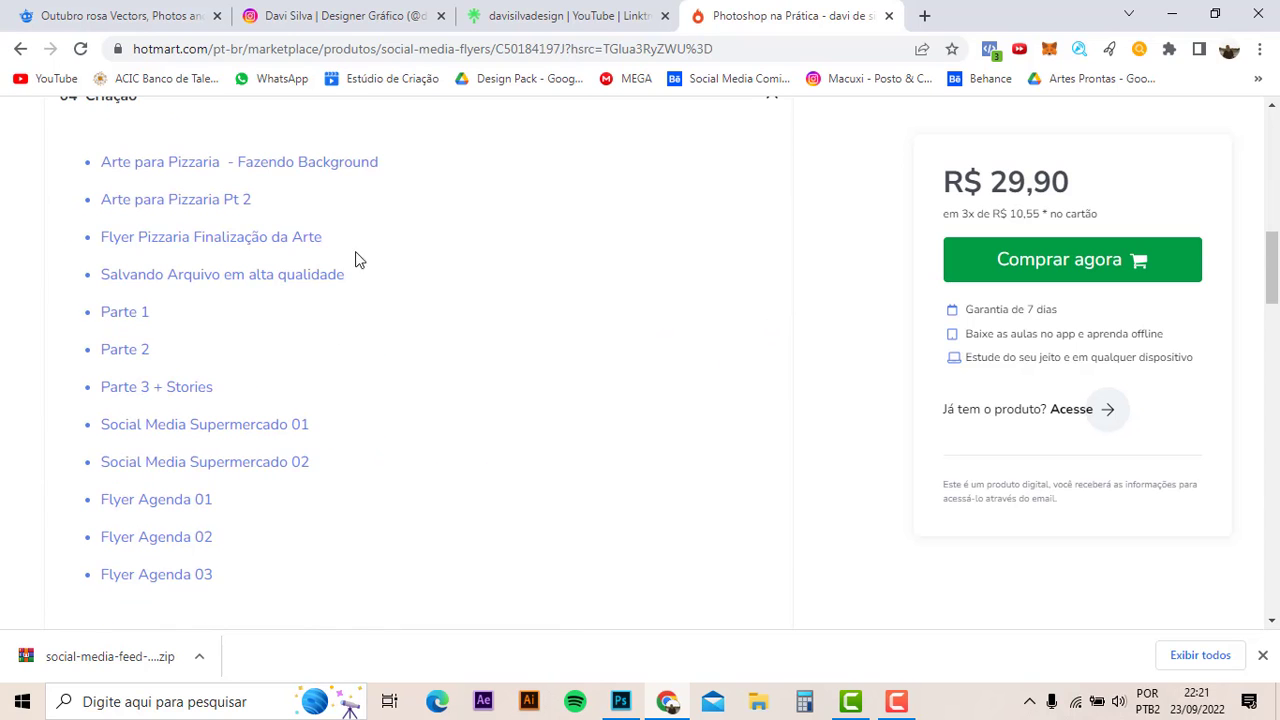
scroll(230, 270, "down", 3)
scroll(170, 230, "up", 3)
scroll(208, 274, "up", 3)
left_click(766, 388)
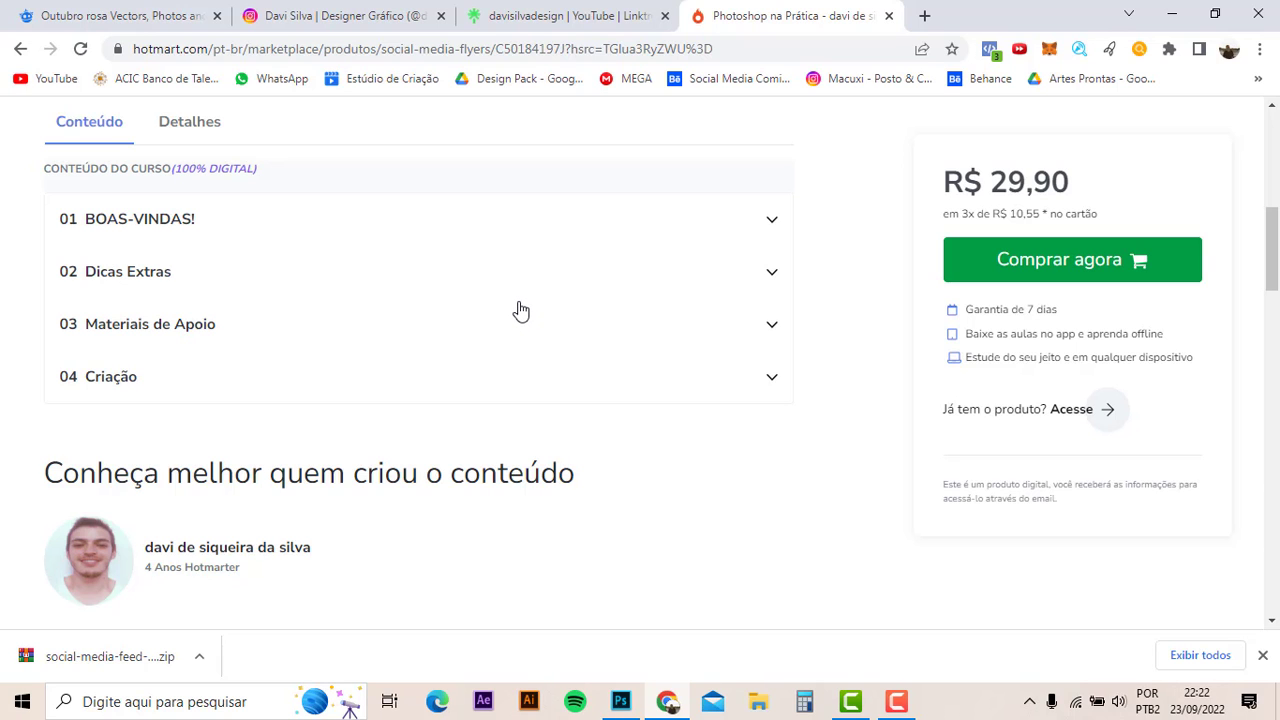
left_click(400, 15)
scroll(430, 260, "down", 3)
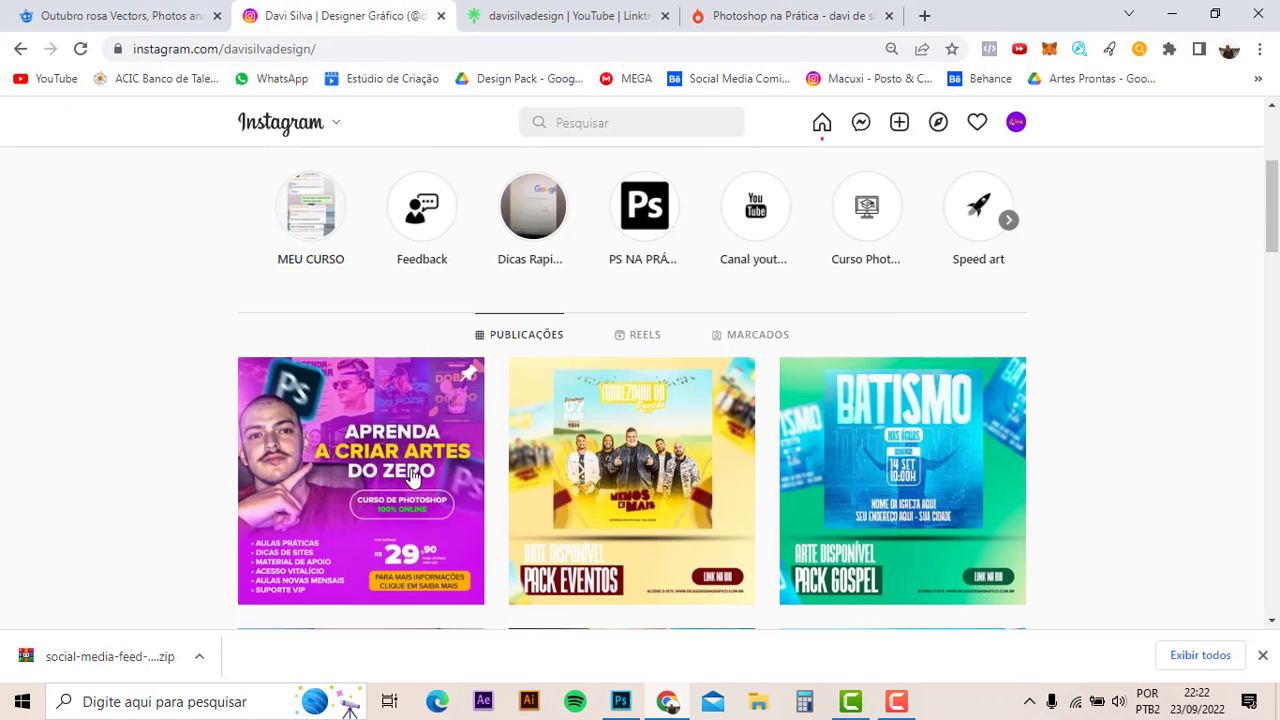
- View the course promotion post, then close the Instagram, Linktree and Hotmart tabs
left_click(406, 432)
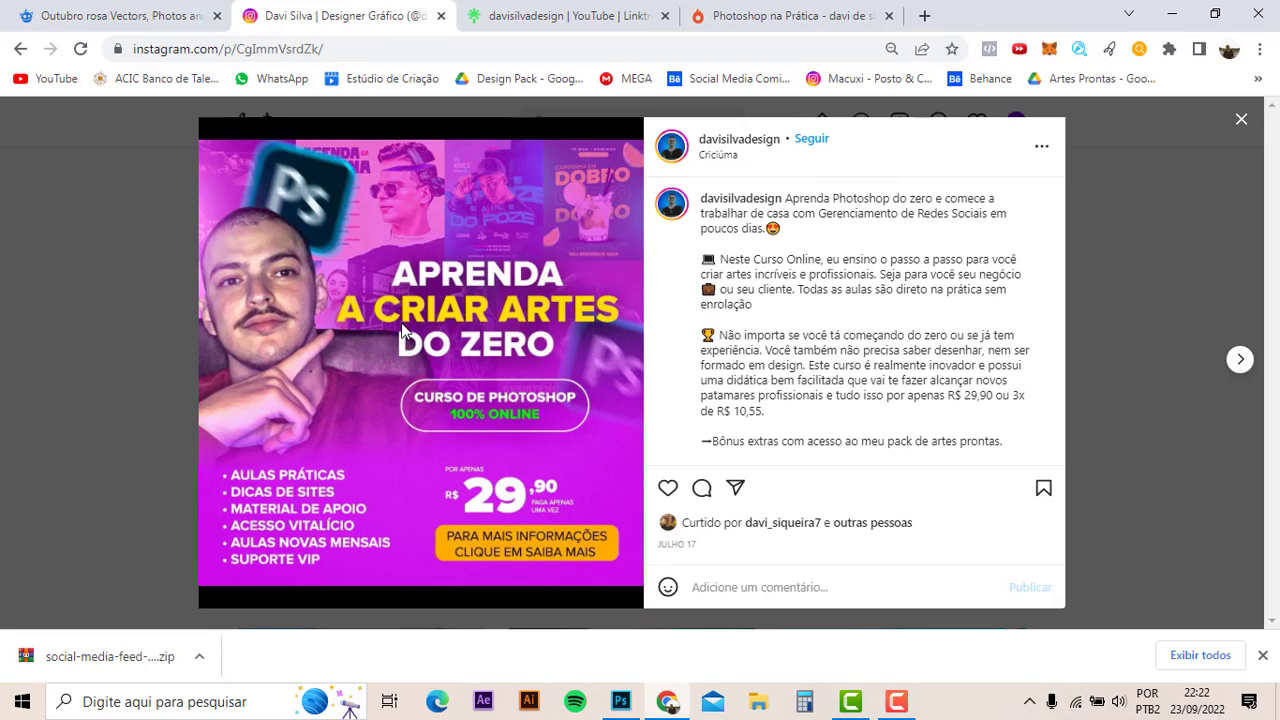
left_click(441, 16)
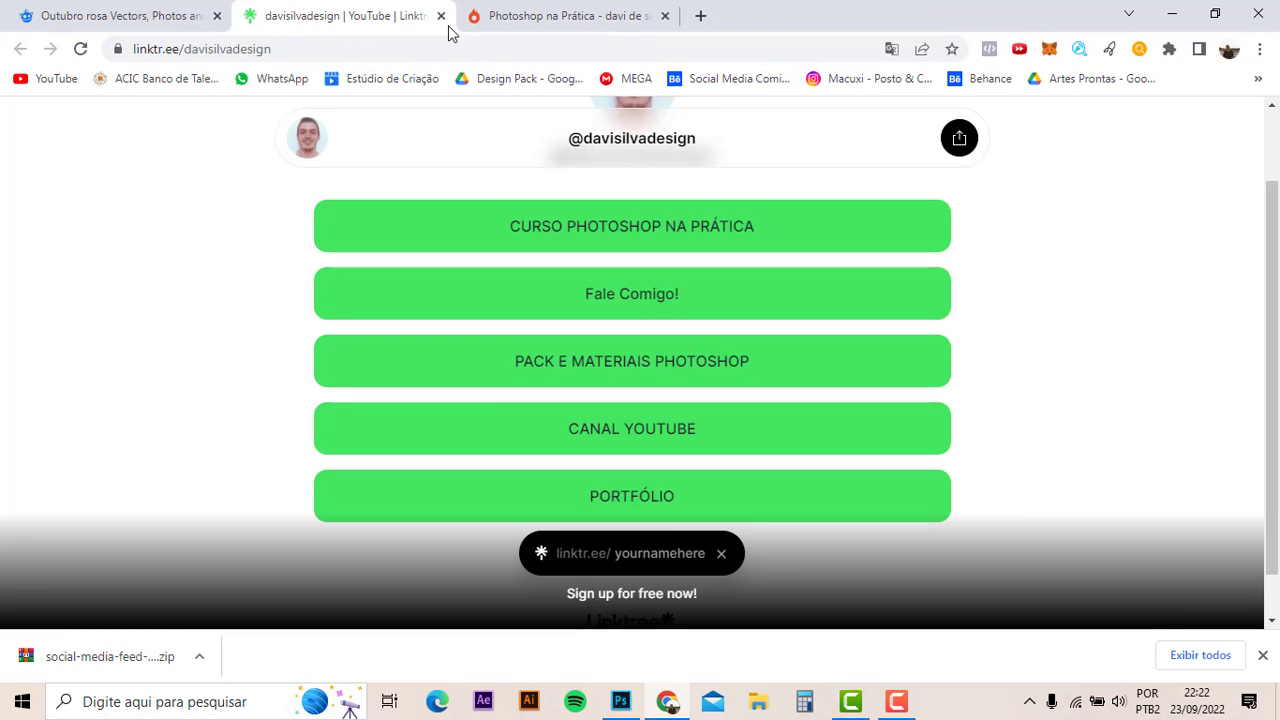
left_click(441, 16)
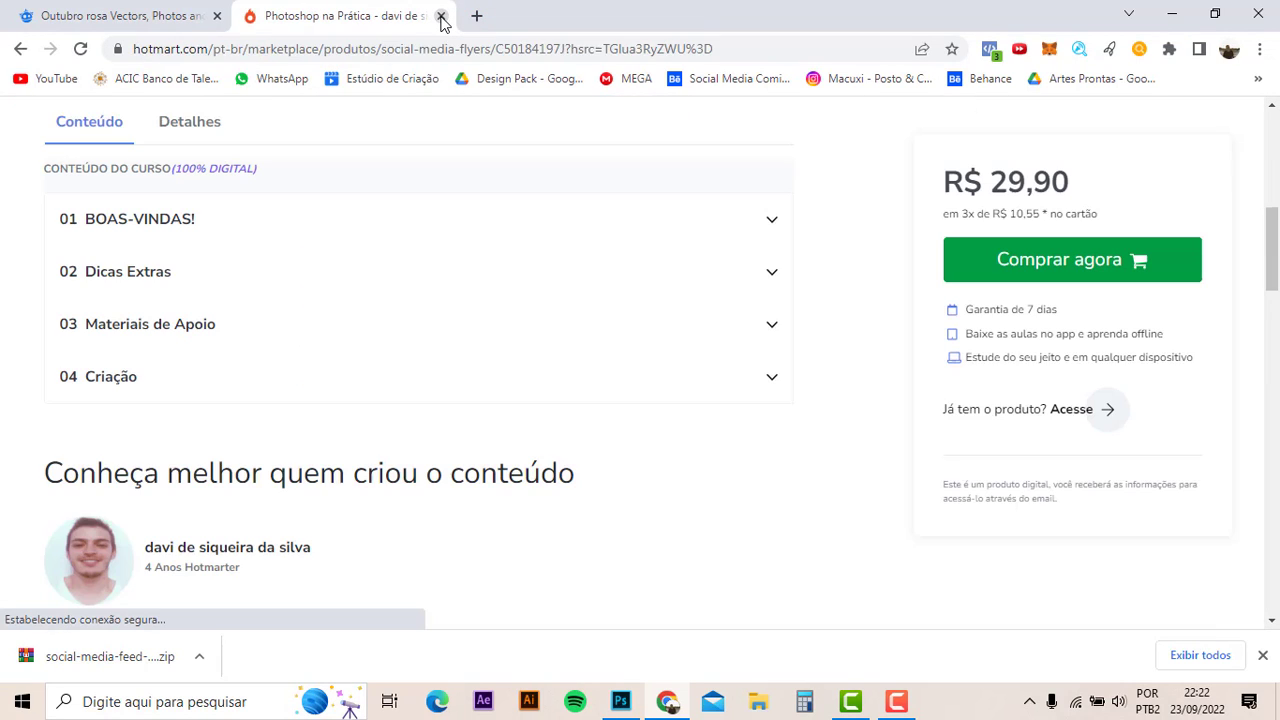
left_click(441, 16)
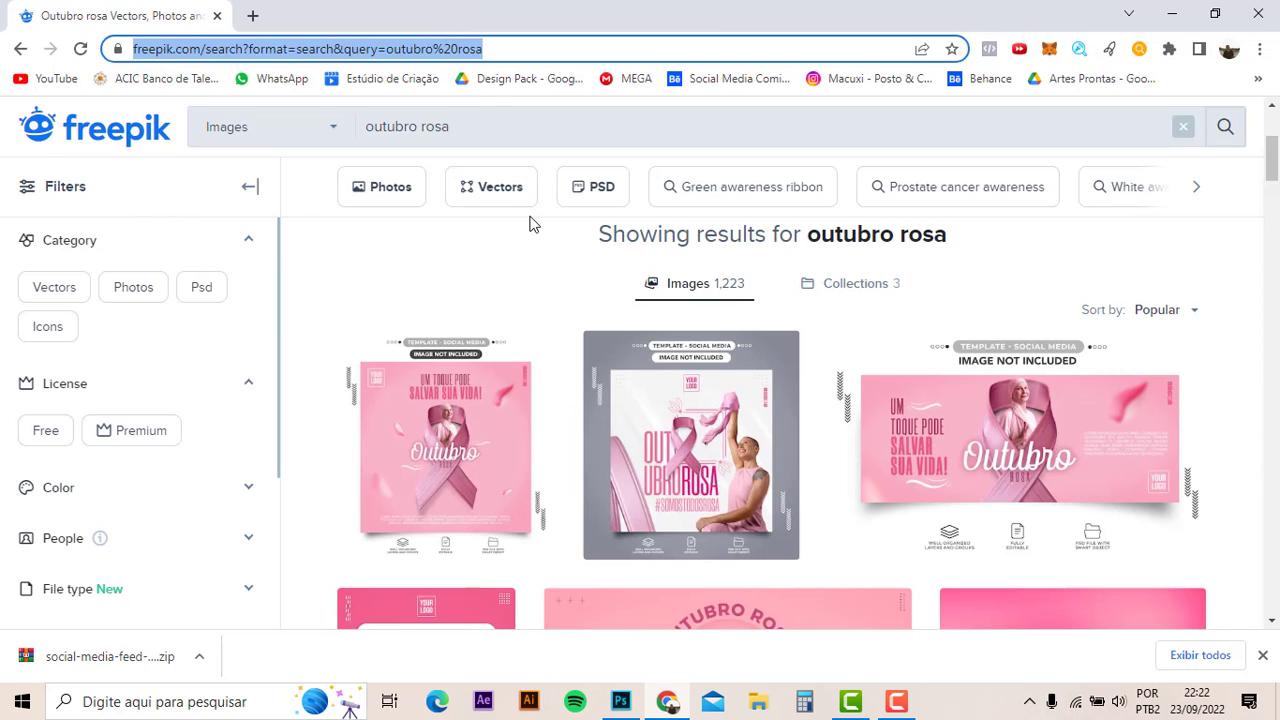
- Switch back to the blank Sem Título-1 document in Photoshop, minimizing Chrome
key("alt+Tab")
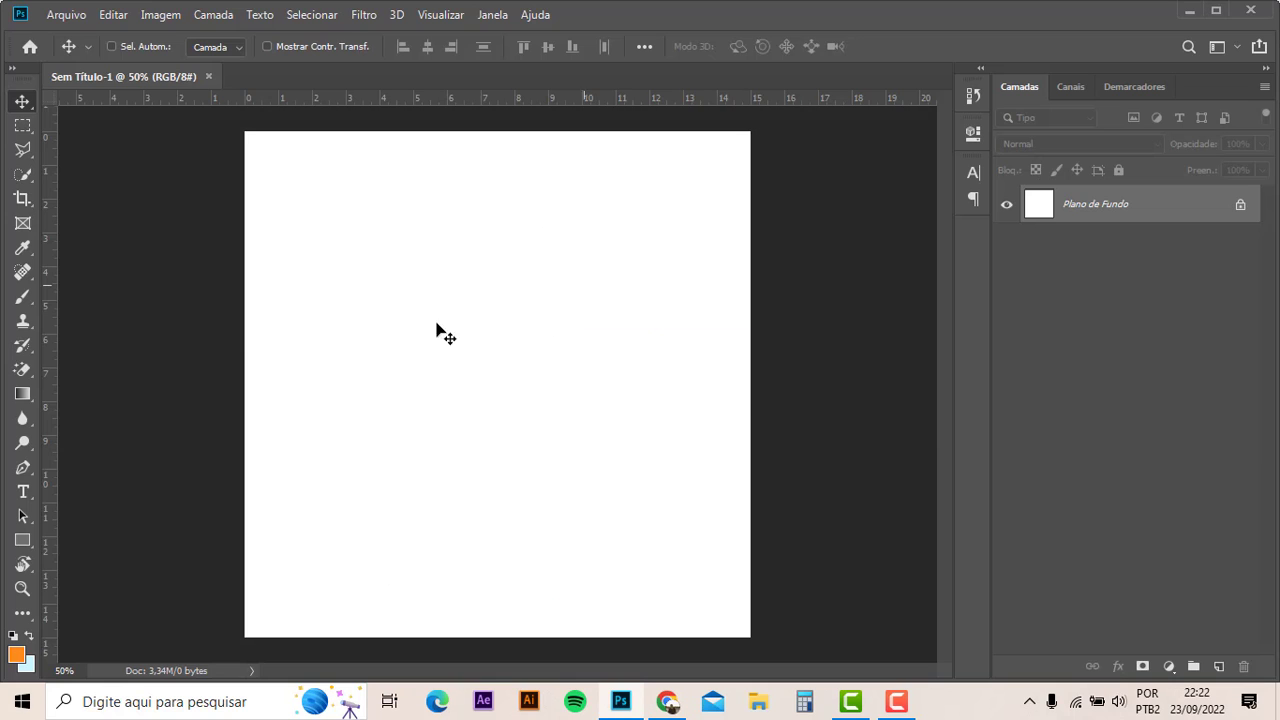
key("alt+Tab")
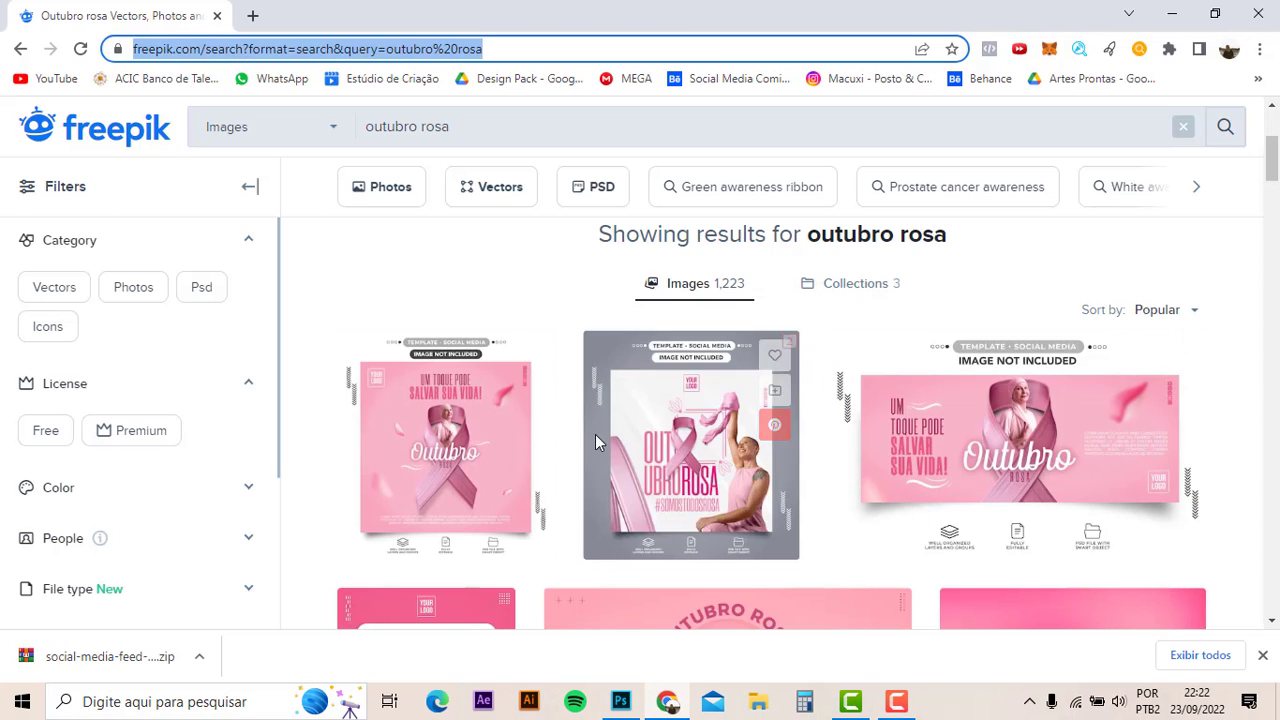
key("alt+Tab")
key("alt+Tab")
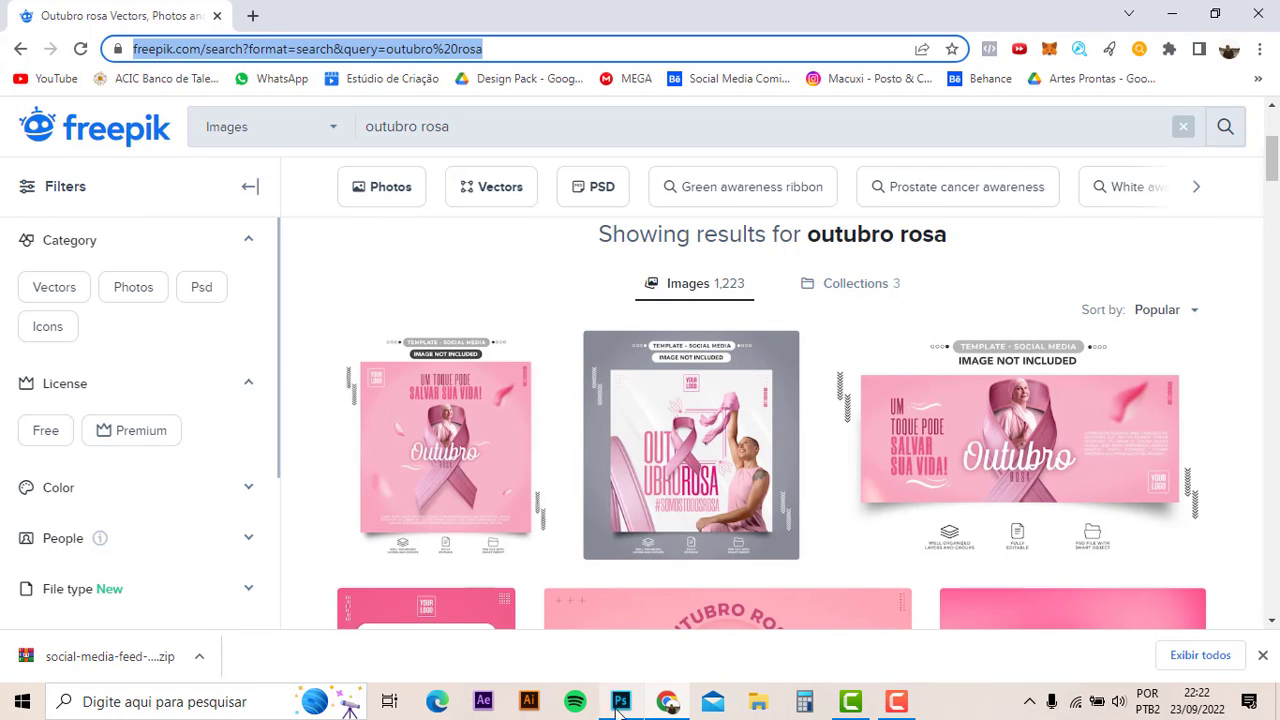
left_click(668, 703)
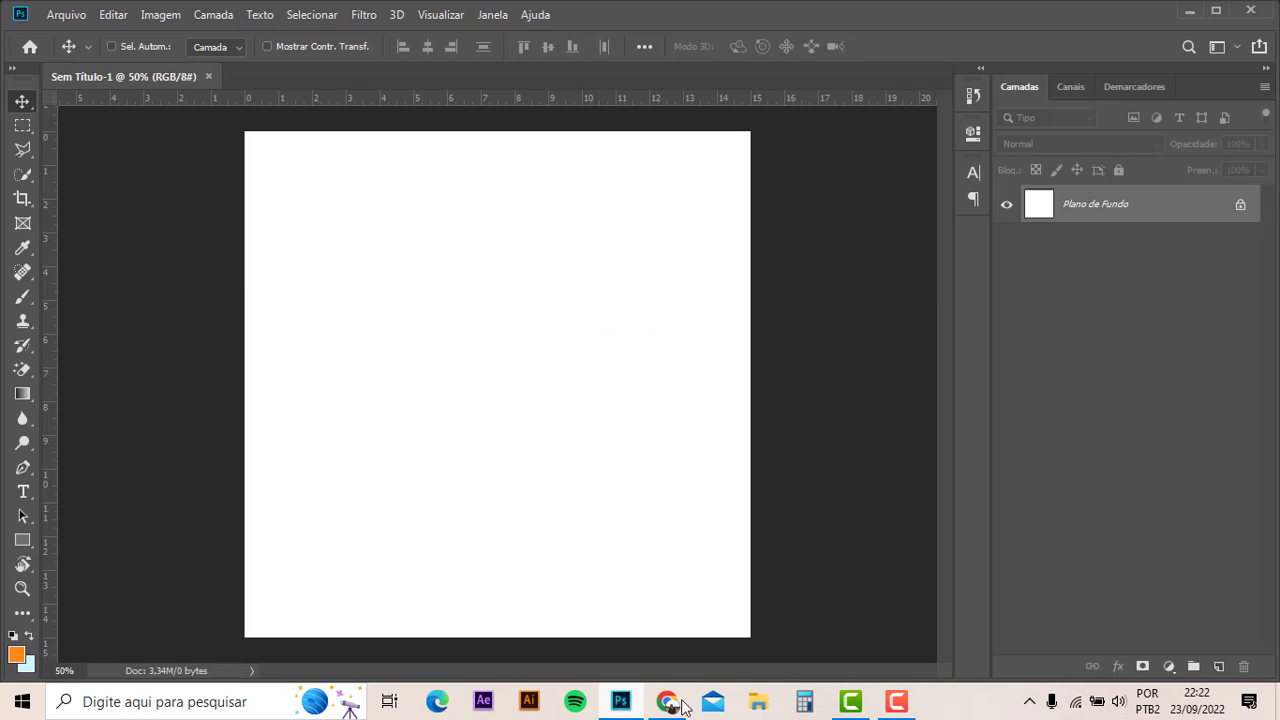
- Extract the October pink template ZIP in Downloads and open its extracted folder
left_click(757, 703)
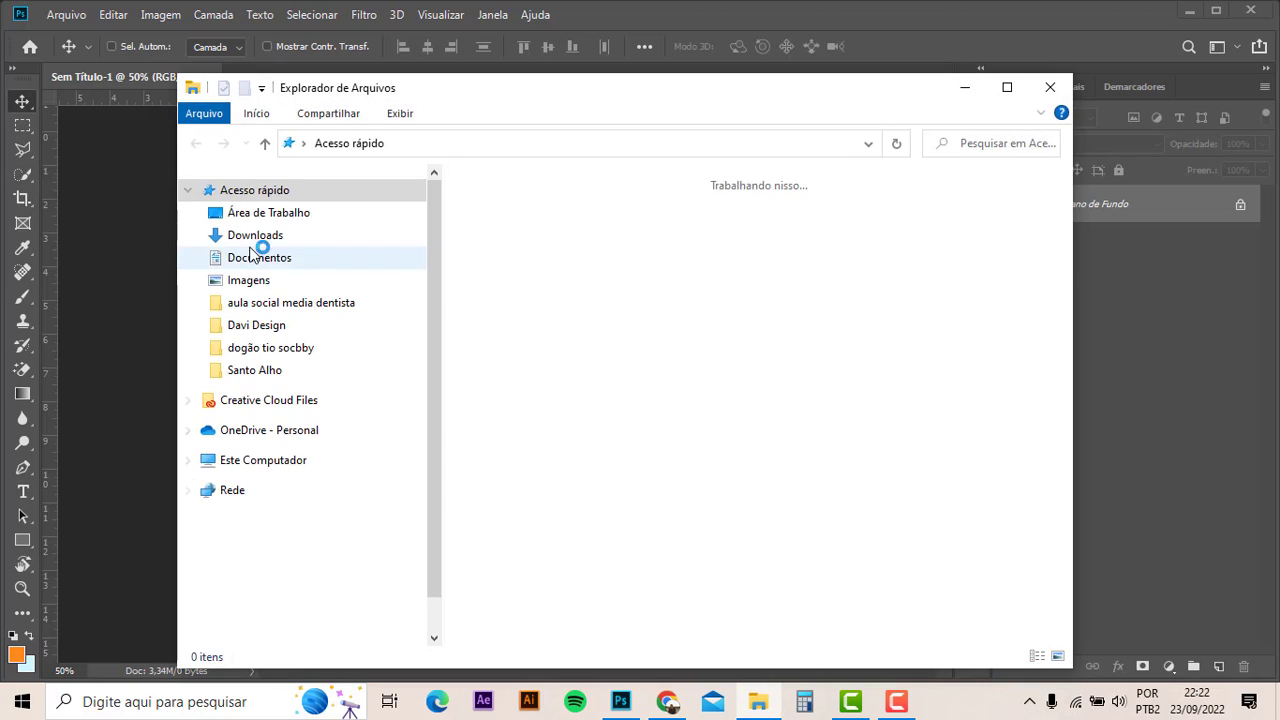
left_click(272, 237)
left_click(1007, 87)
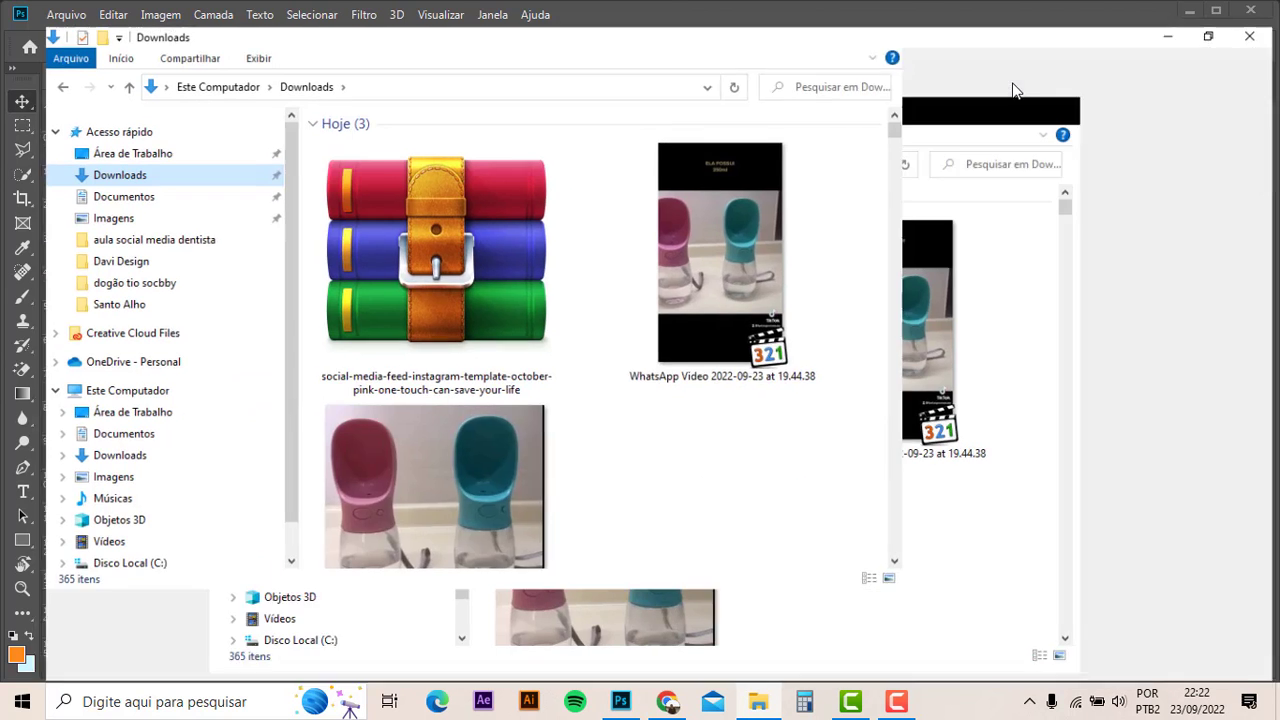
left_click(414, 256)
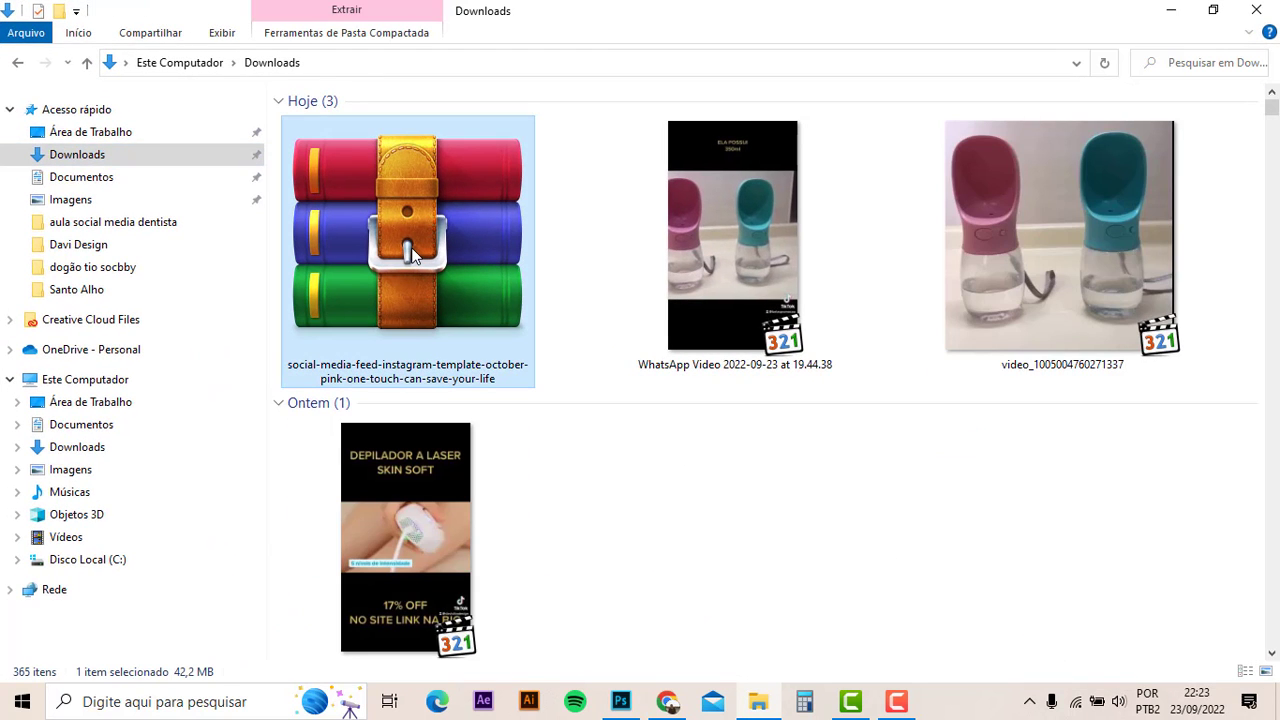
right_click(414, 256)
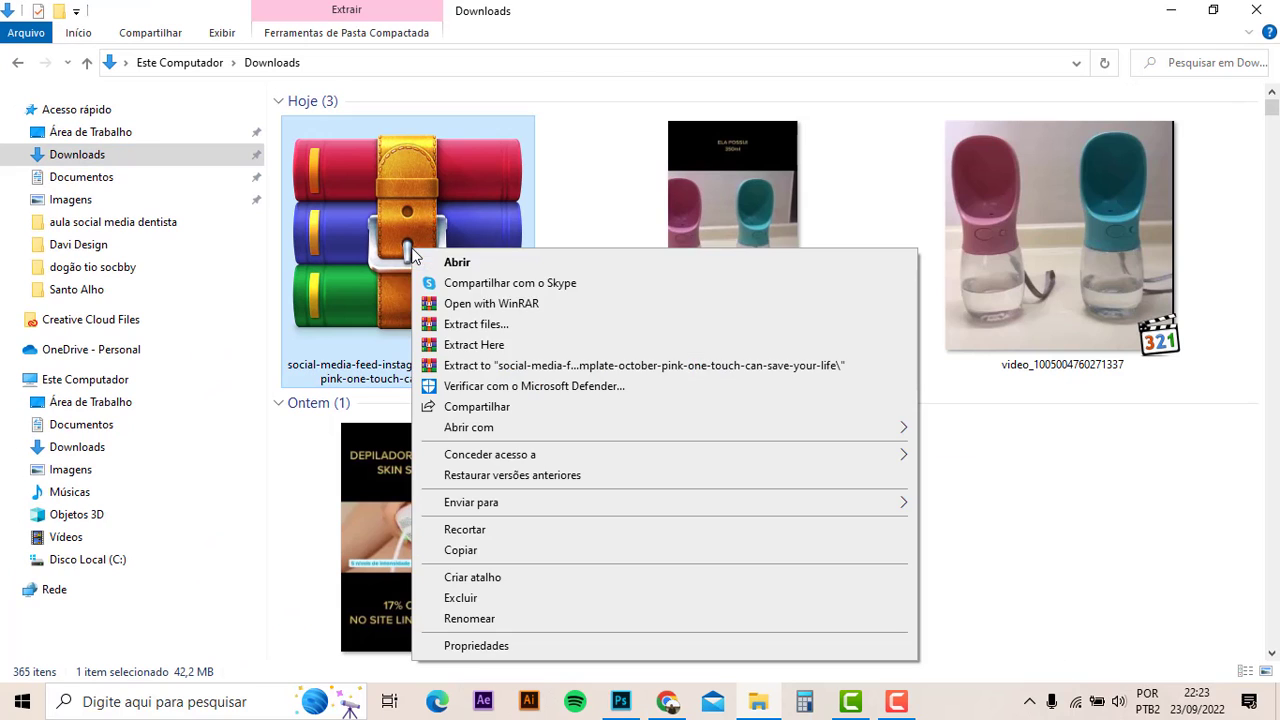
left_click(546, 369)
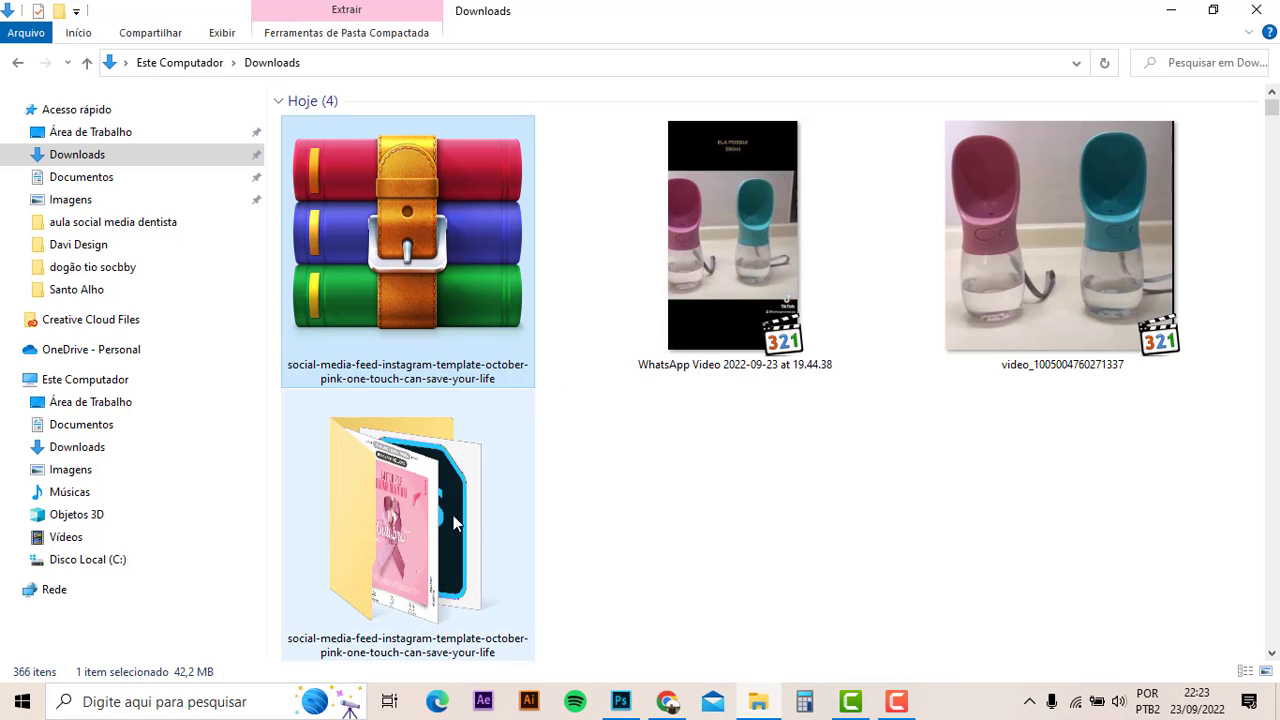
double_click(490, 528)
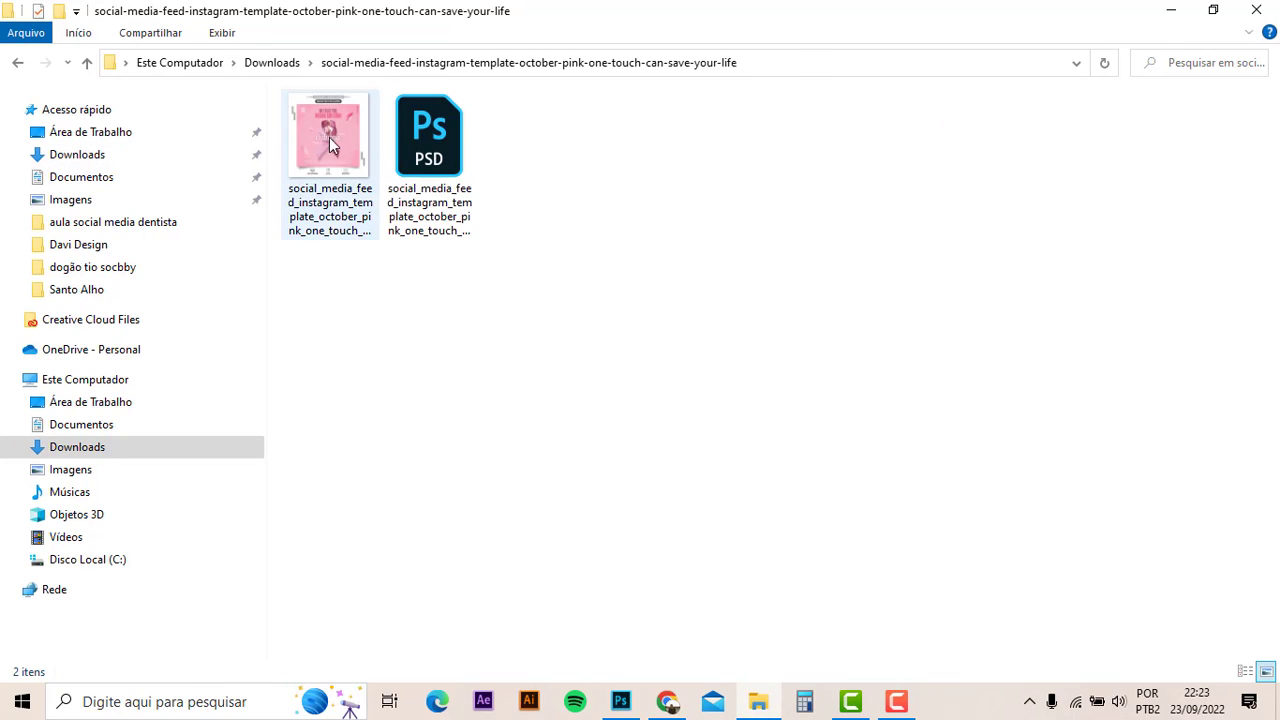
- Open the template PSD, keeping its embedded colour profile and leaving missing fonts unresolved
double_click(445, 155)
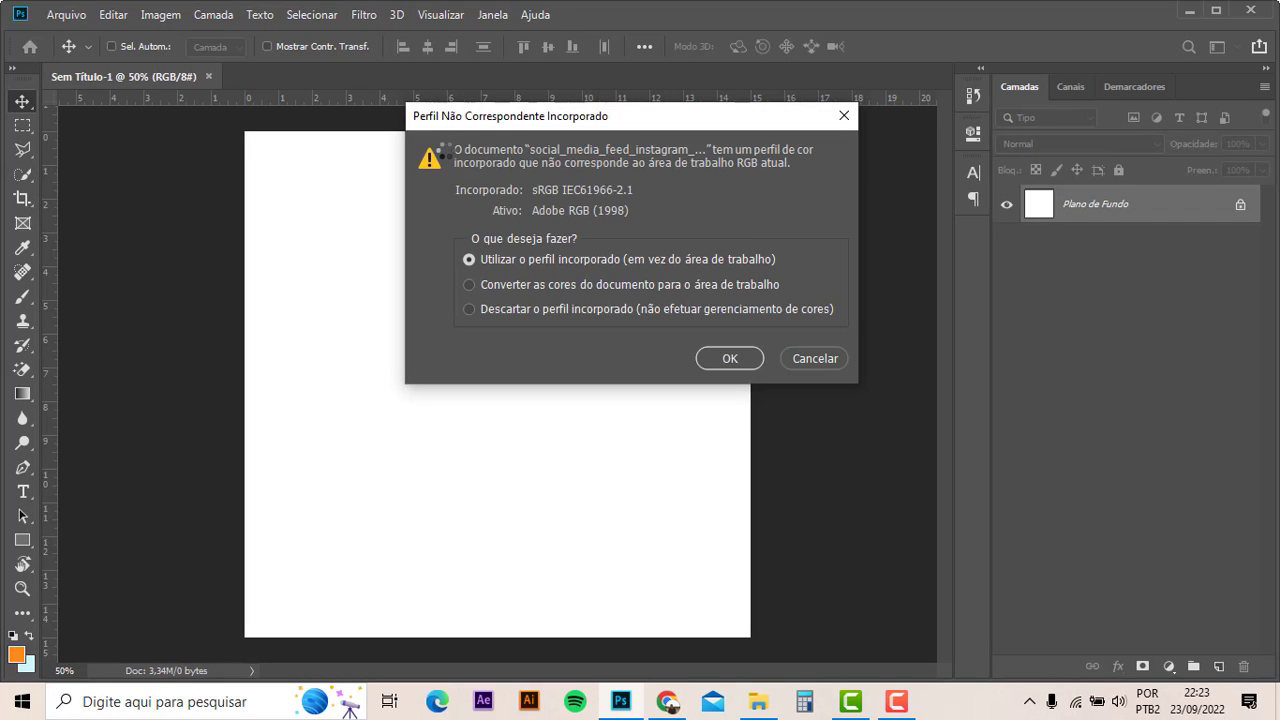
left_click(728, 358)
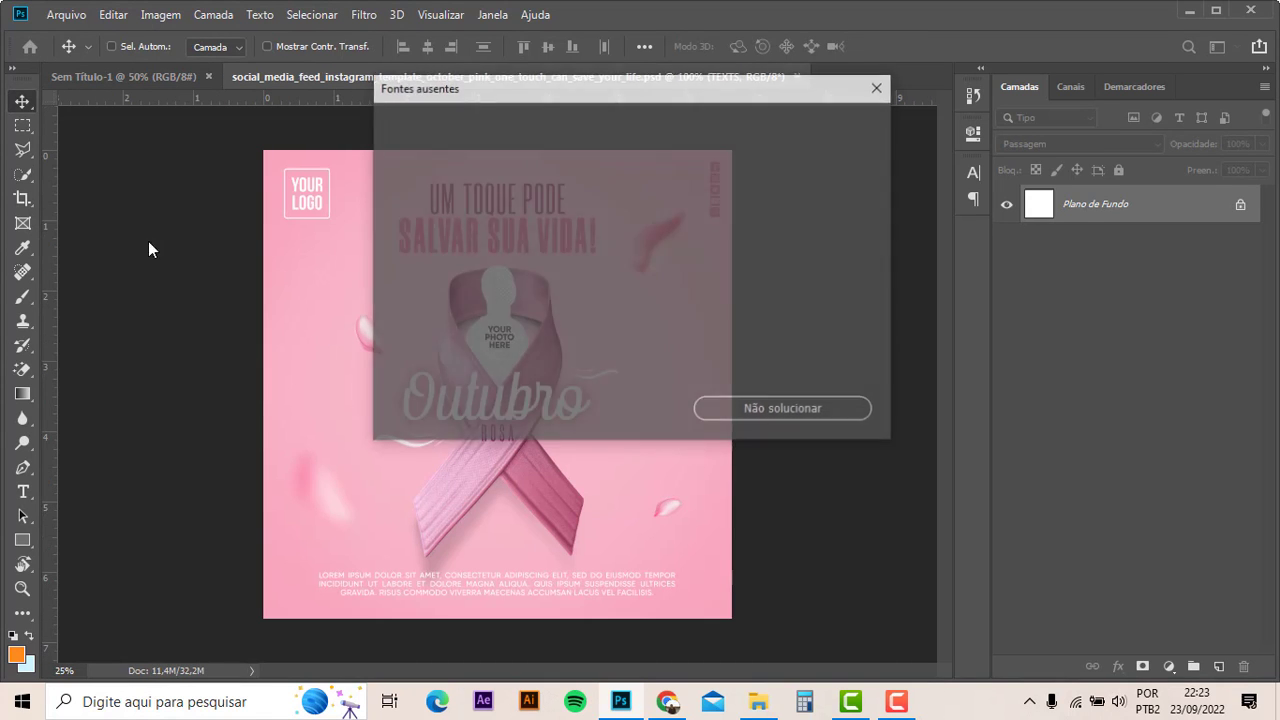
left_click(642, 411)
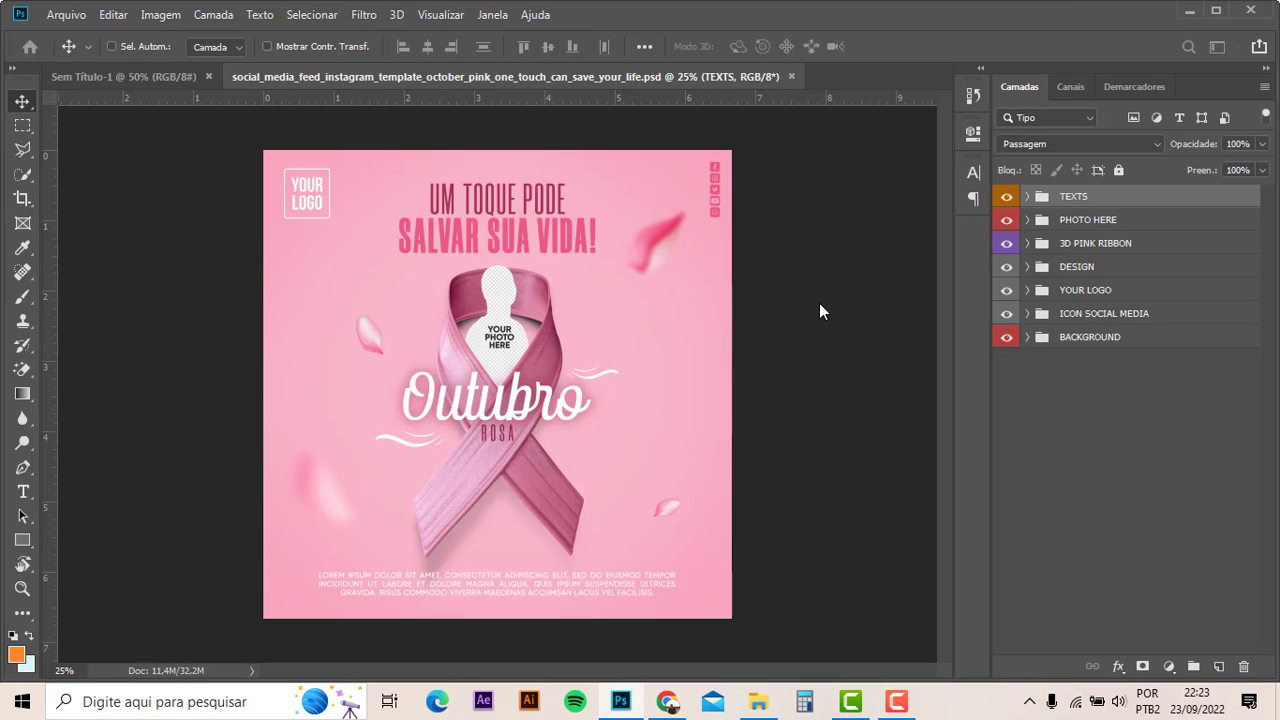
- Select and collapse the 3D PINK RIBBON group and drag it toward the blank document
left_click(455, 317, "ctrl")
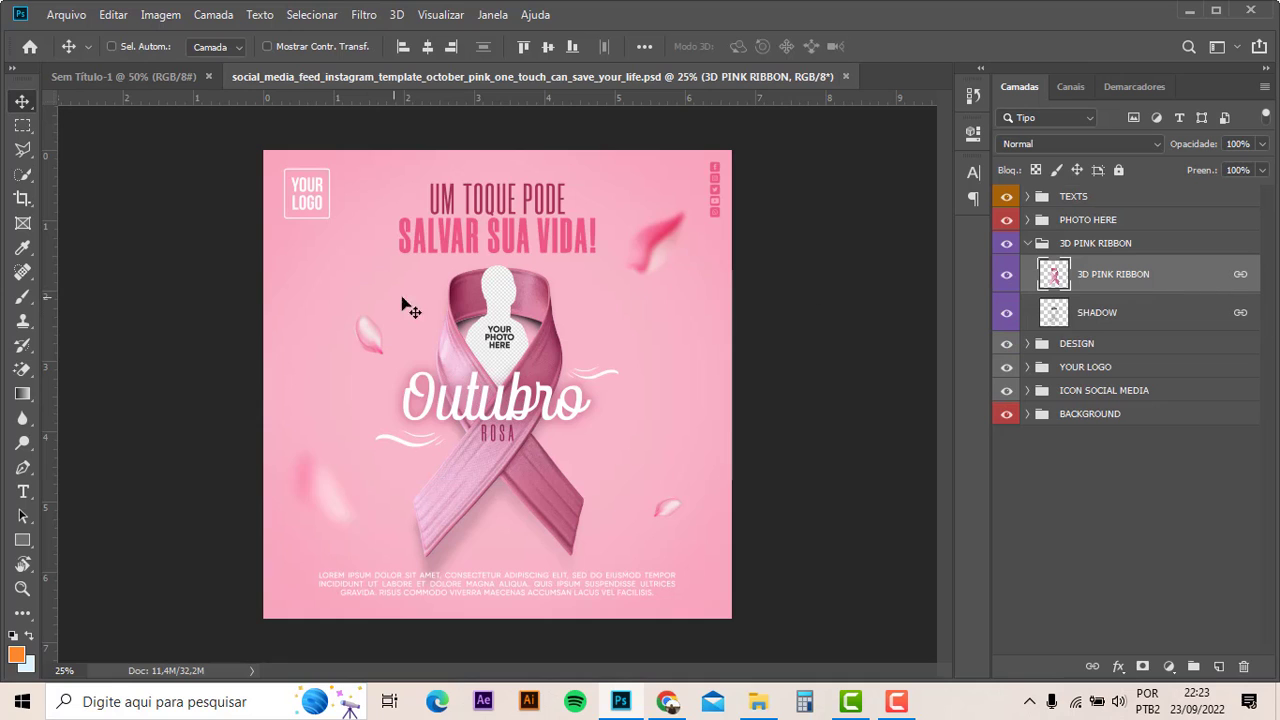
mouse_move(454, 302)
left_mouse_down()
mouse_move(380, 317)
mouse_move(586, 509)
left_mouse_up()
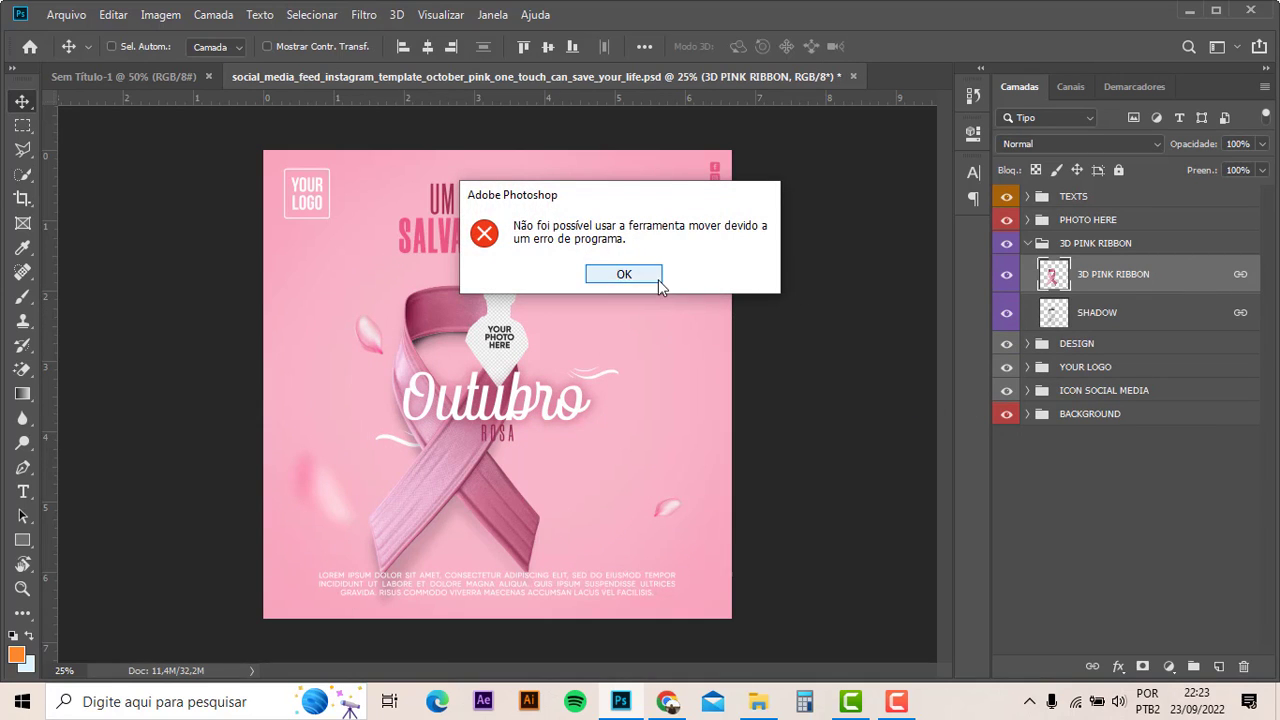
left_click(622, 273)
left_click(1100, 245)
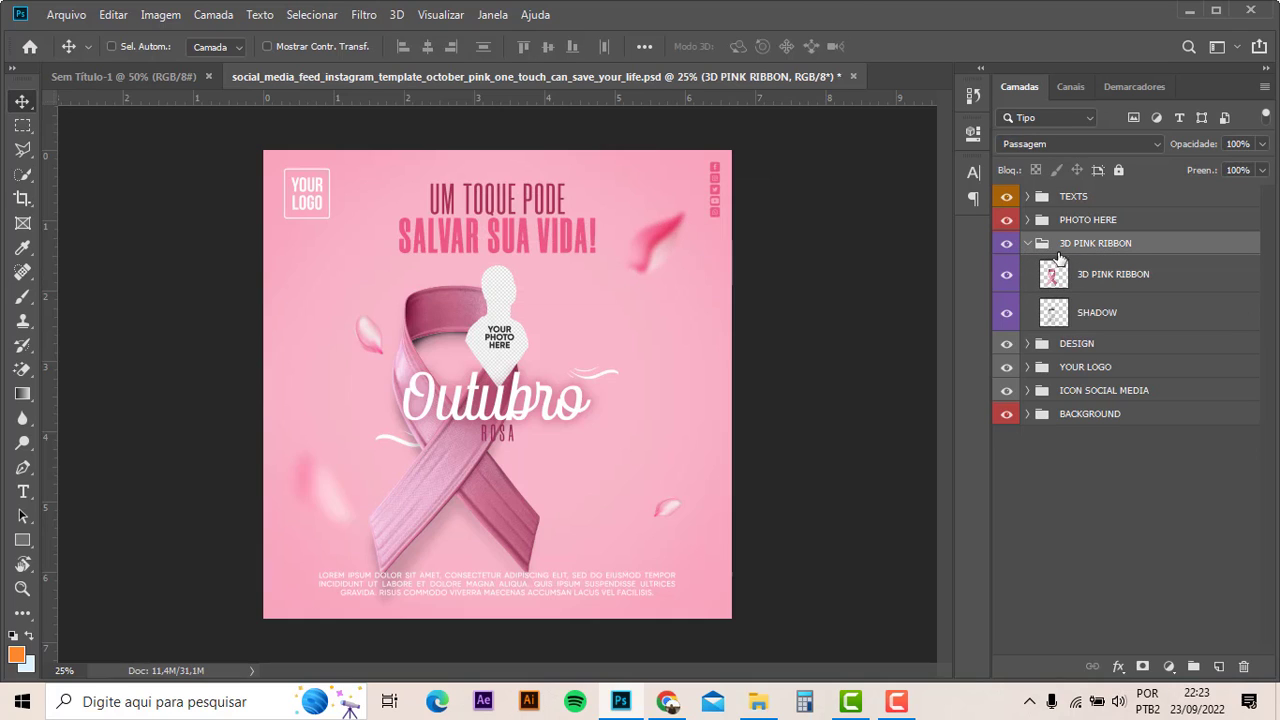
left_click_drag(404, 420, 574, 400)
key("ctrl+z")
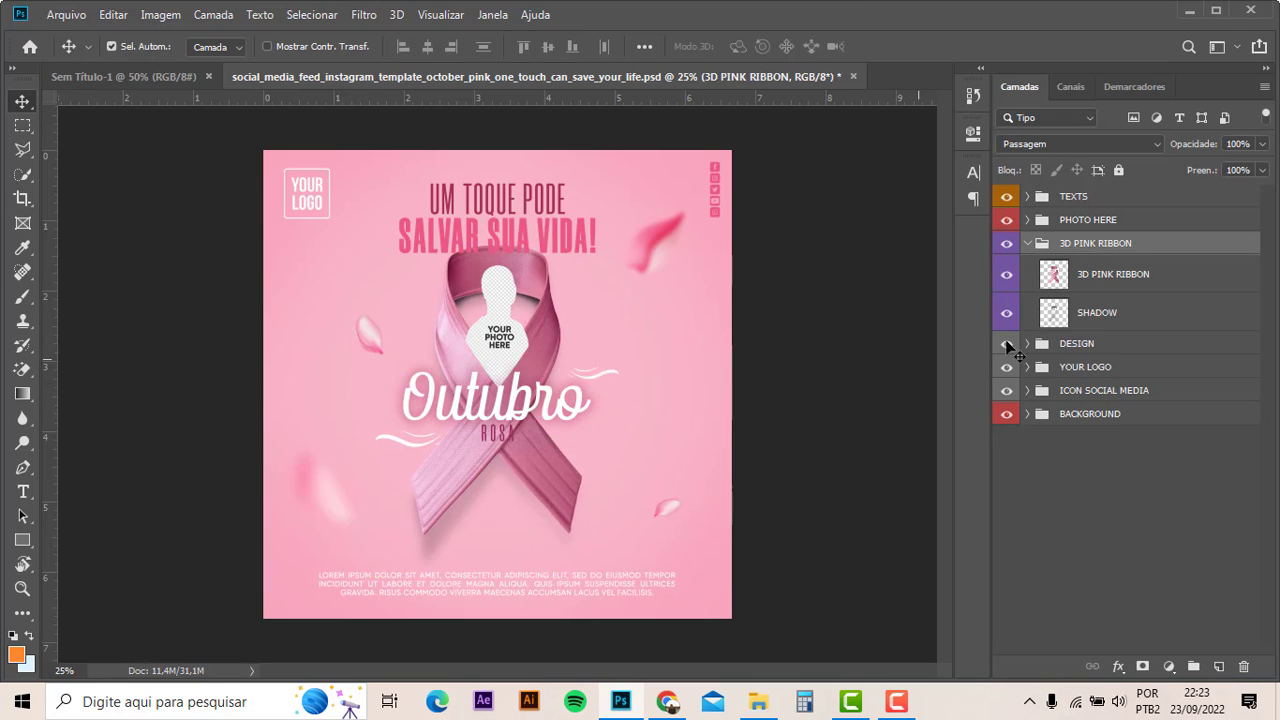
left_click(1027, 244)
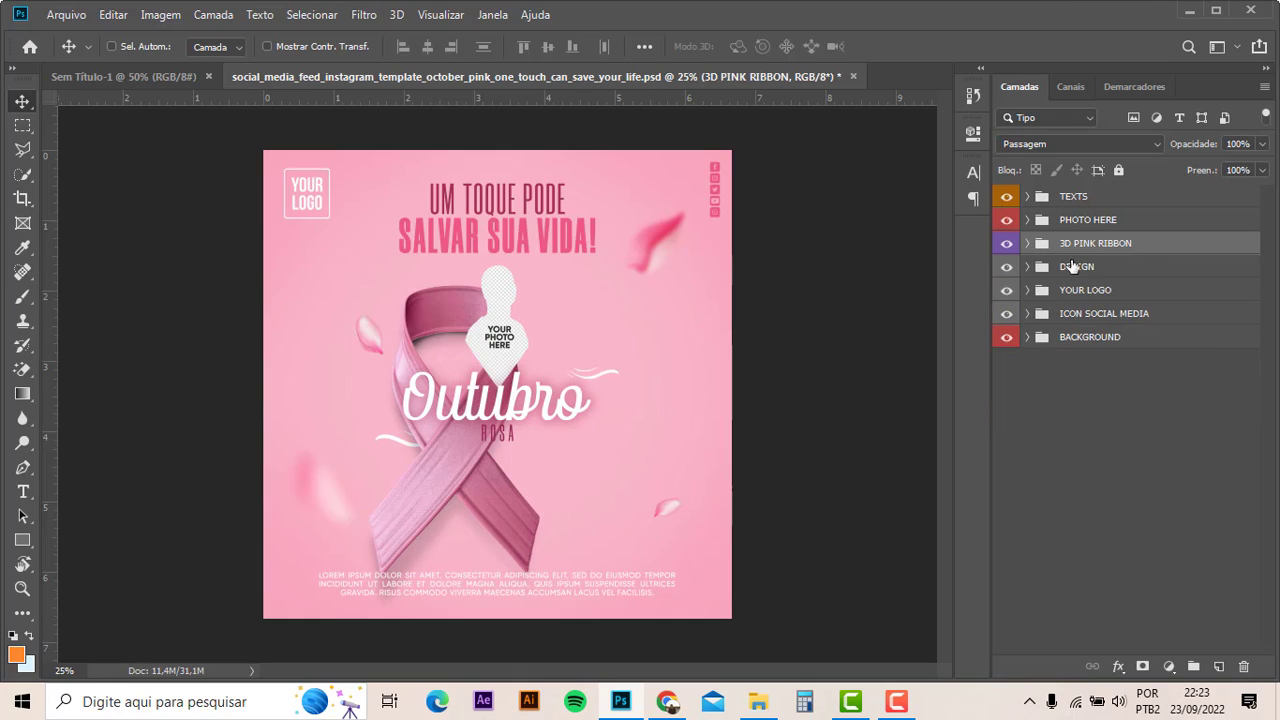
left_click_drag(1118, 255, 82, 76)
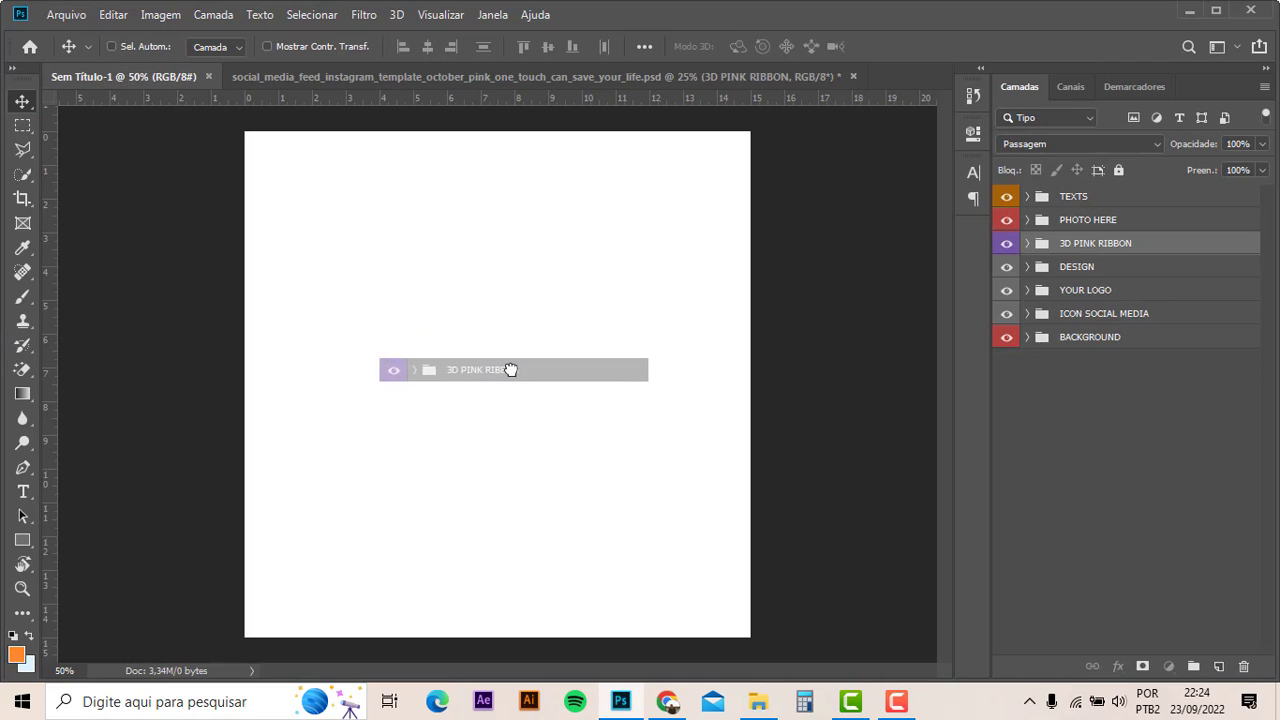
- Drop the 3D PINK RIBBON group into Sem Título-1 and scale it to 50%
left_click_drag(82, 76, 509, 370)
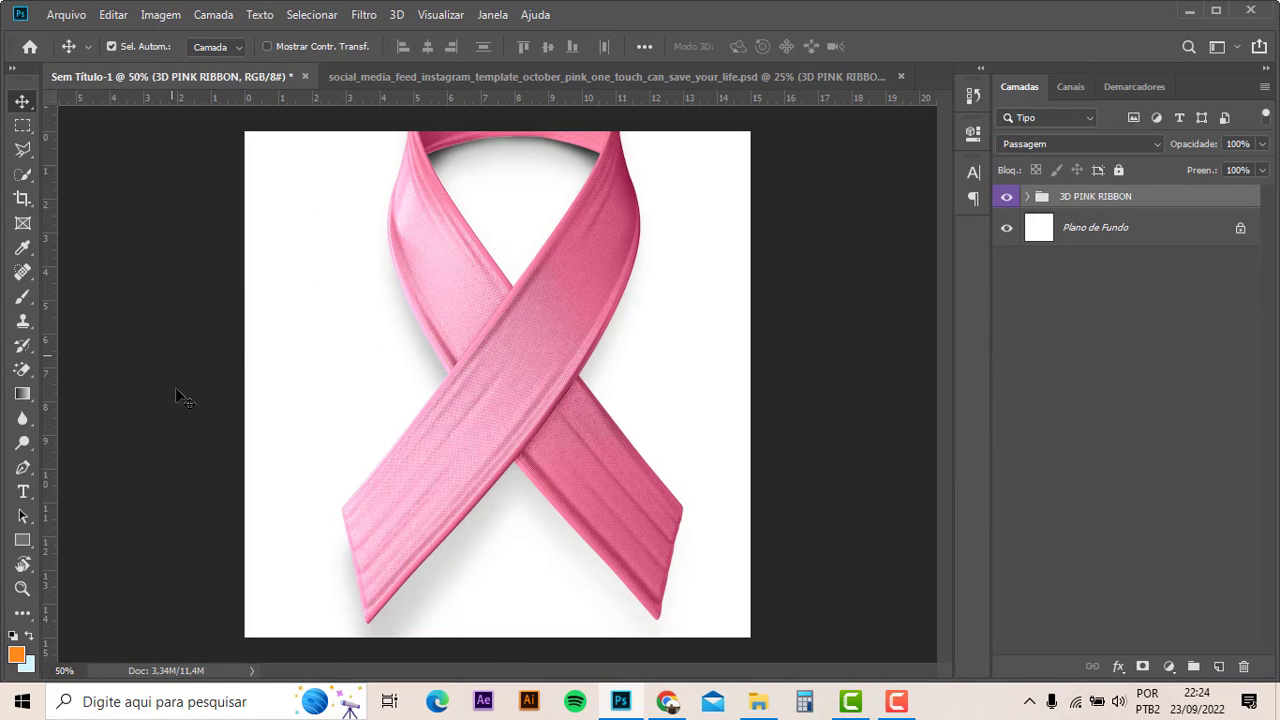
key("ctrl+t")
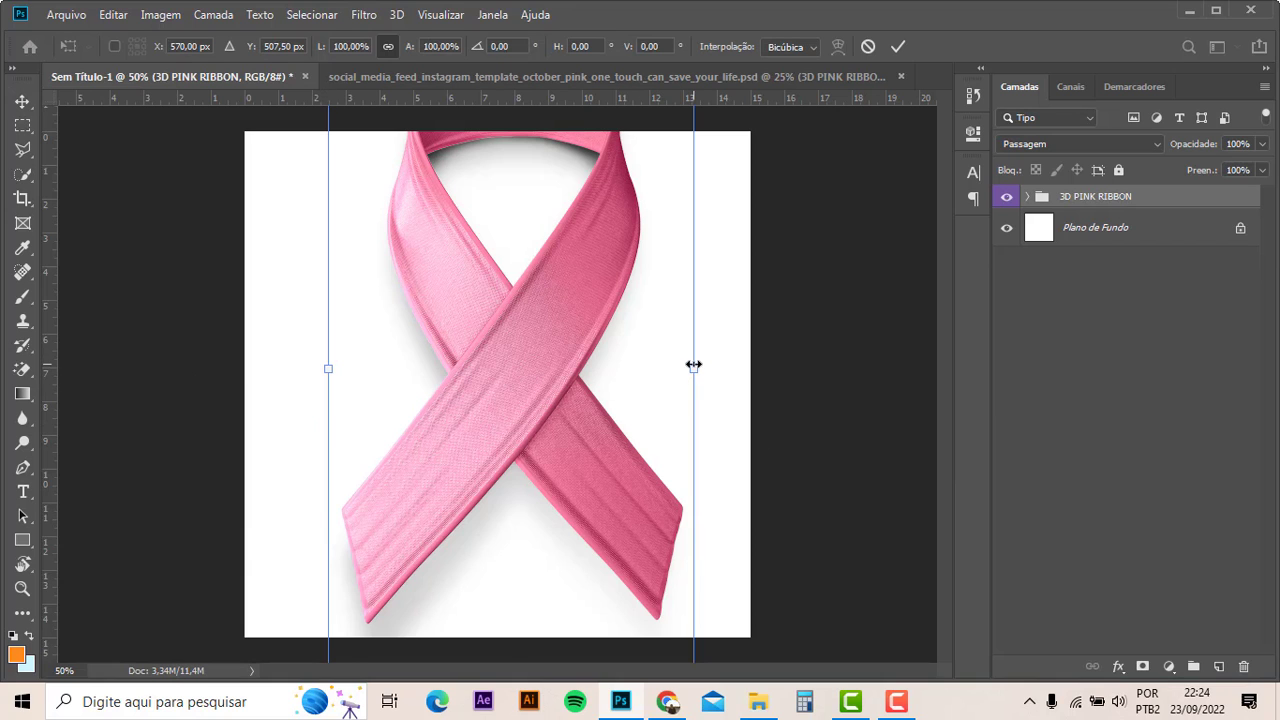
left_click_drag(694, 365, 603, 376)
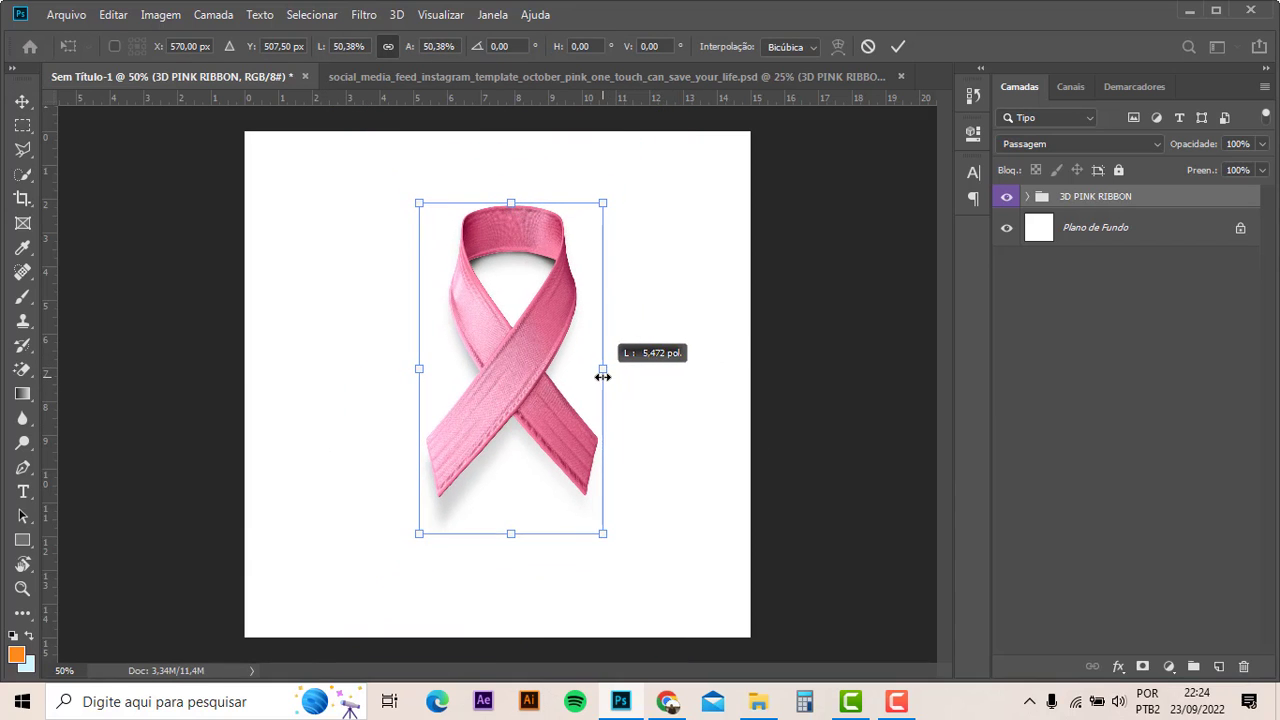
key("Return")
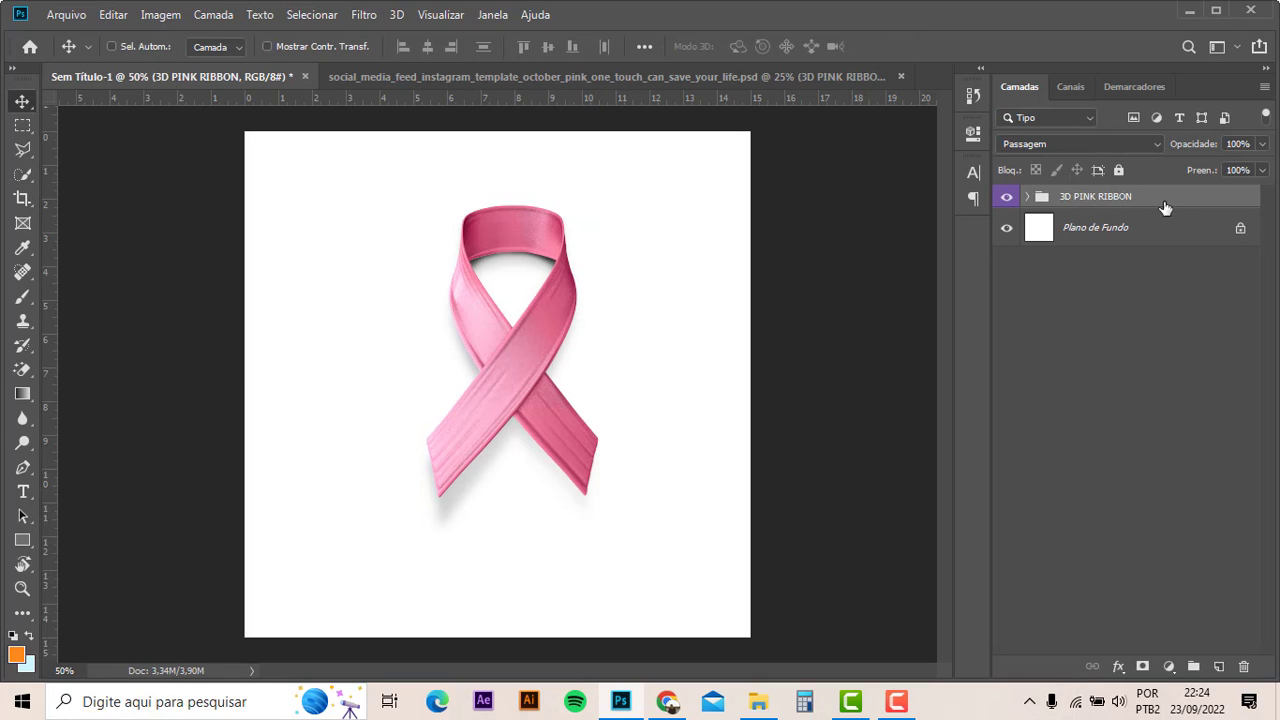
- Centre the ribbon horizontally and vertically on the canvas
key("ctrl+a")
left_click(427, 46)
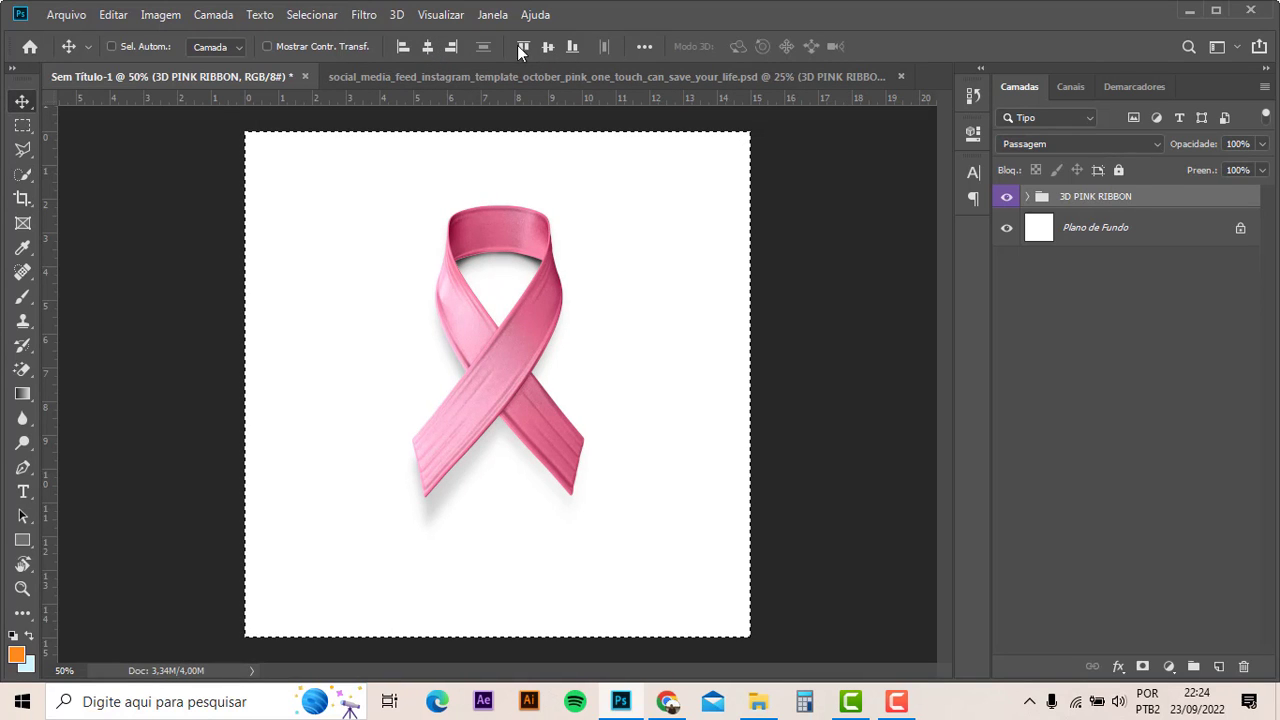
left_click(547, 47)
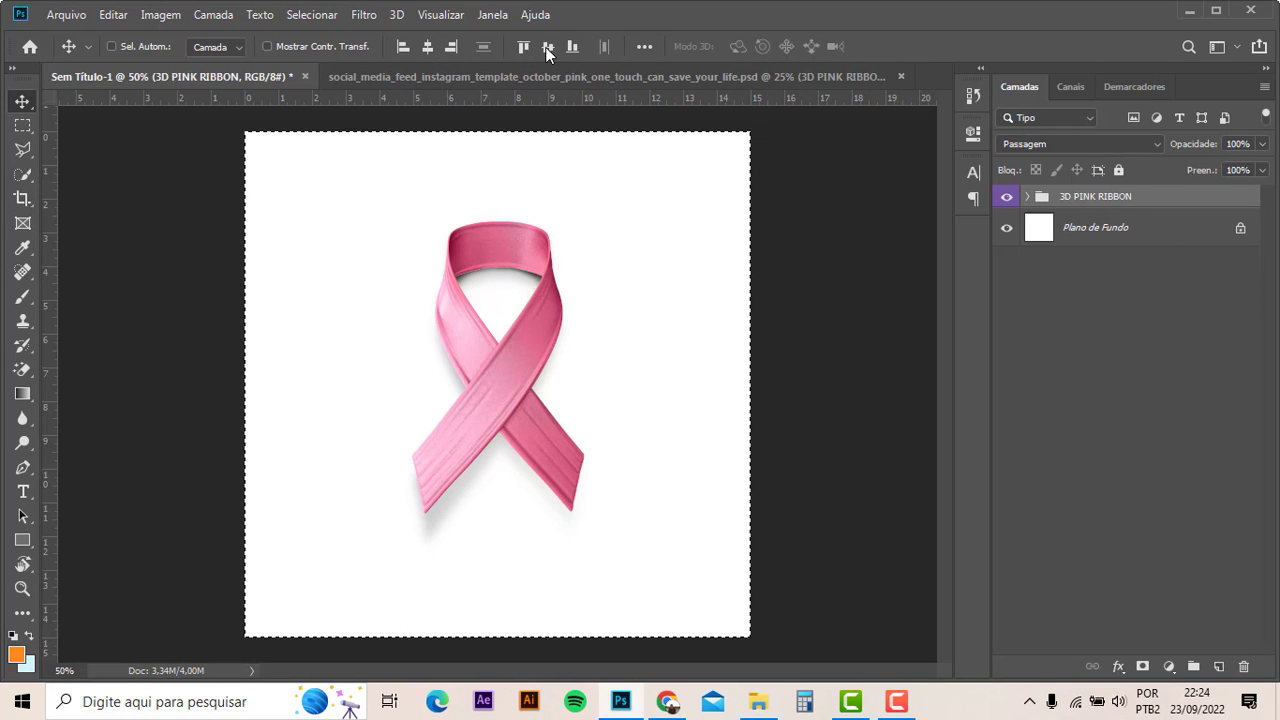
key("ctrl+d")
- Add a Solid Color fill layer in bright pink #e53673 above the background layer
left_click(1112, 230)
left_click(1169, 666)
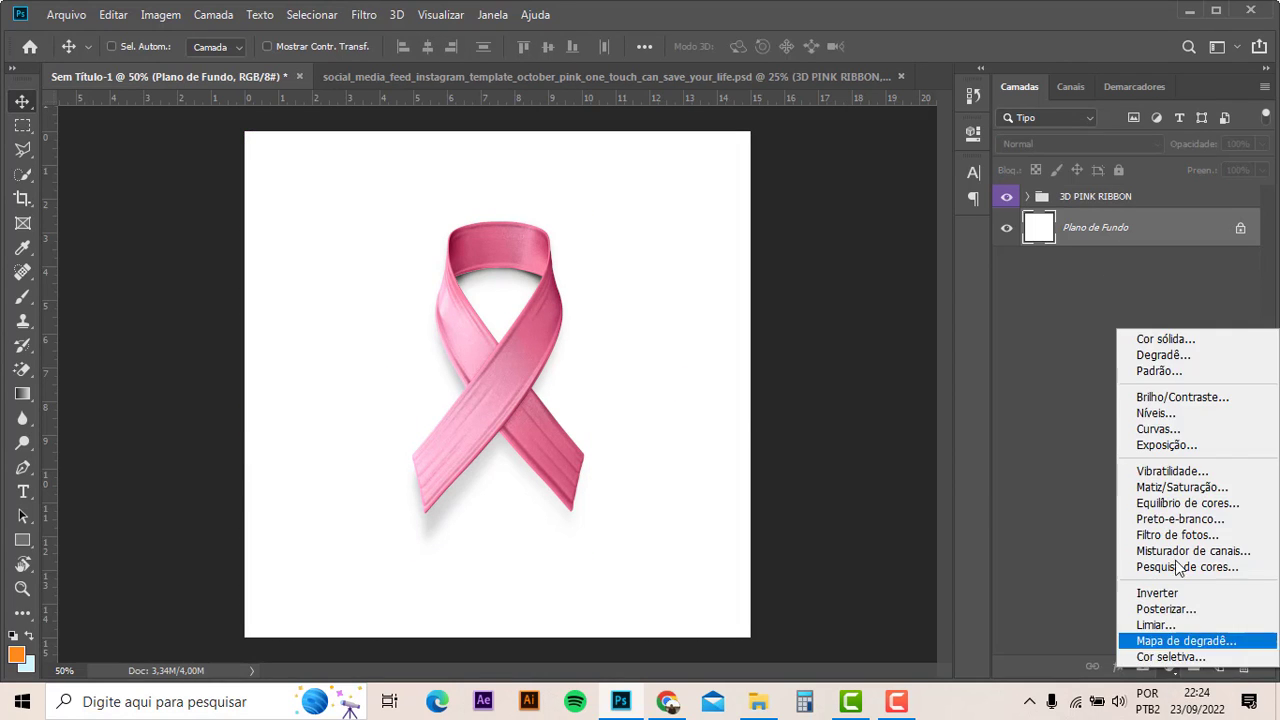
left_click(1166, 342)
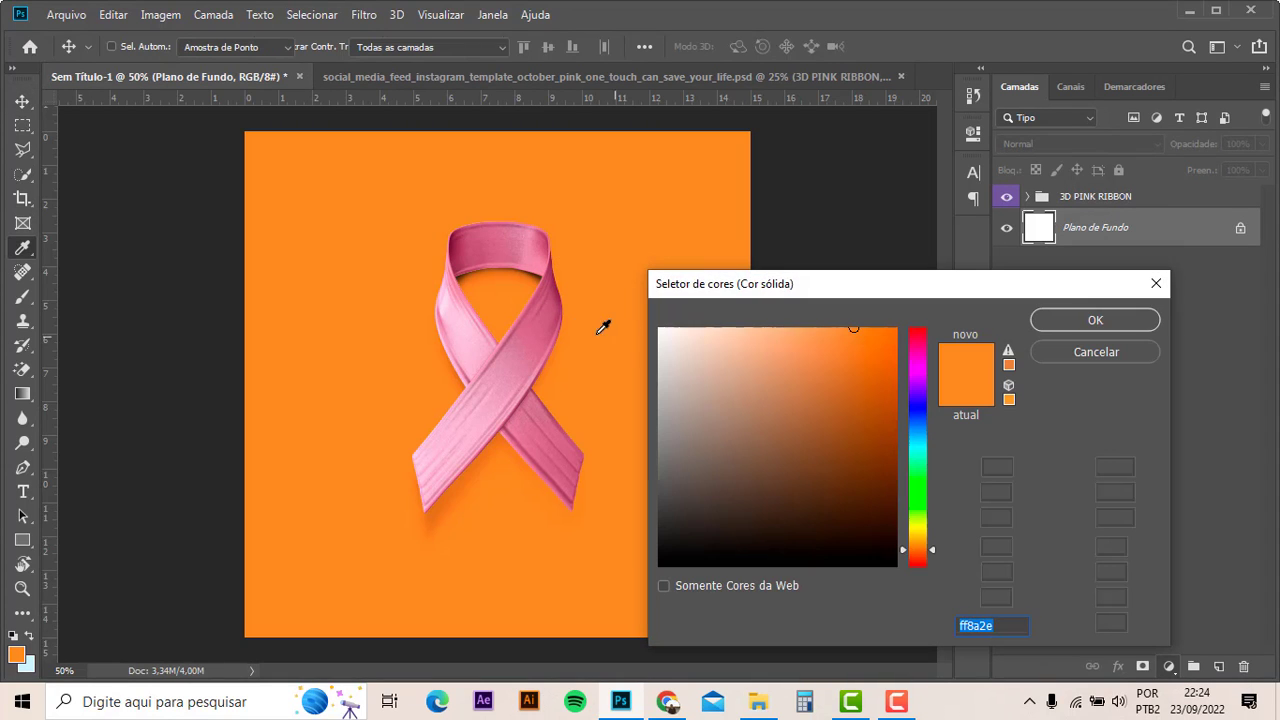
left_click(465, 248)
left_click(497, 236)
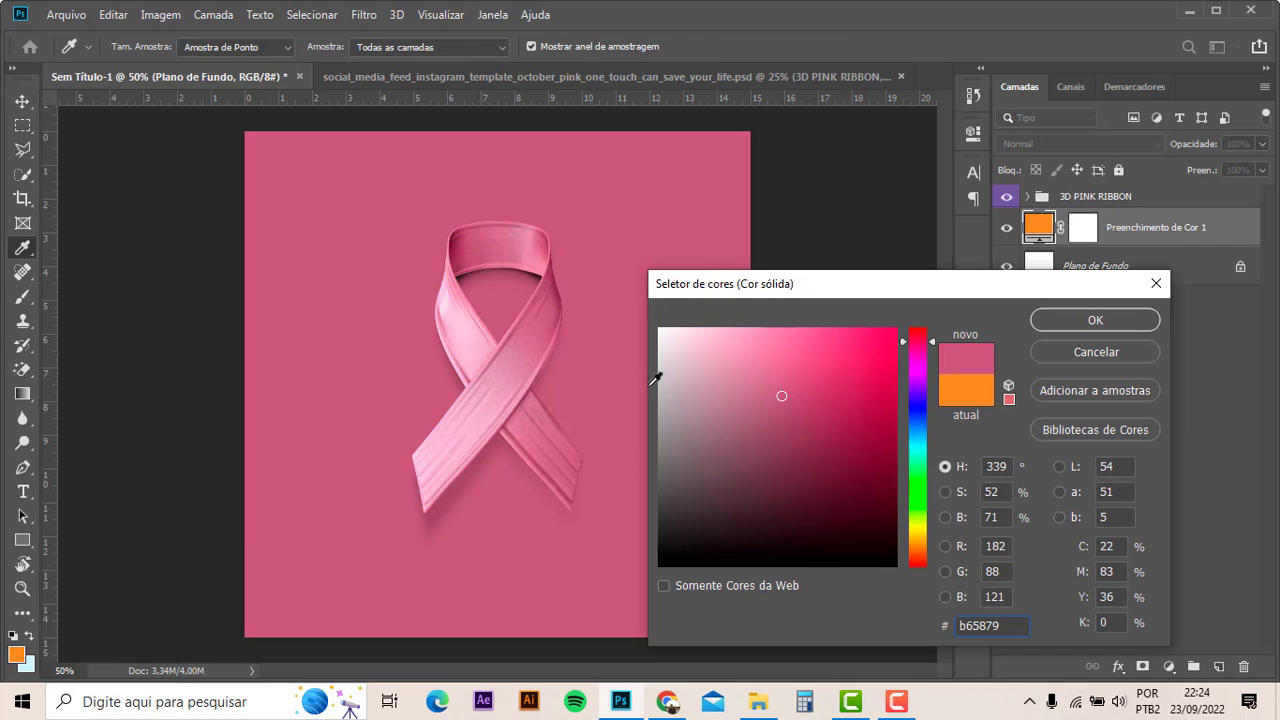
left_click(841, 352)
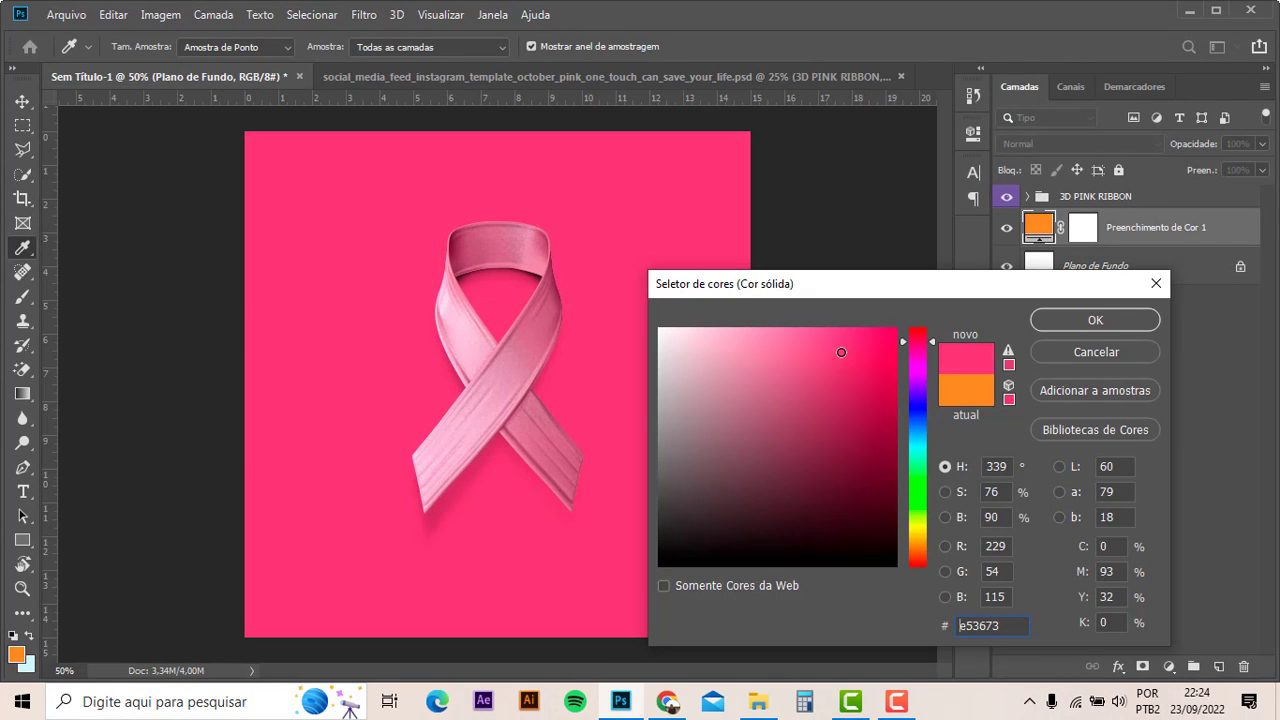
left_click(1093, 321)
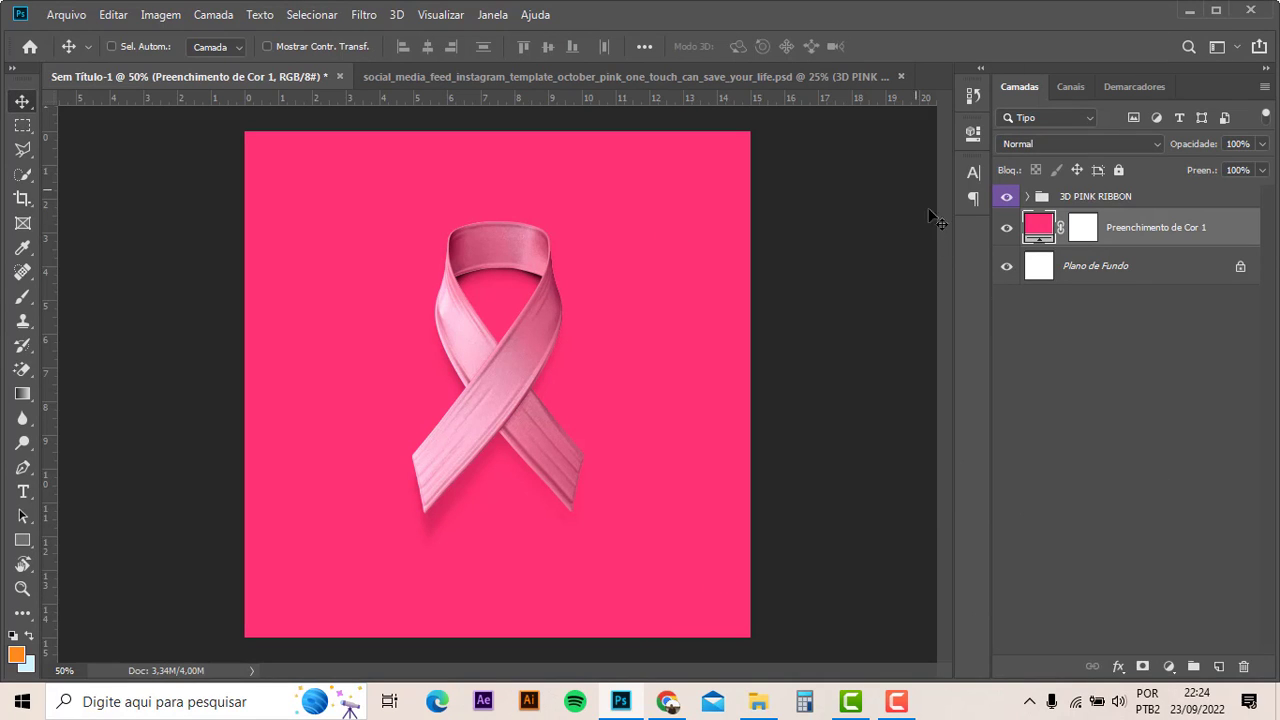
- Convert the 3D PINK RIBBON layer inside its group into a smart object
left_click(1030, 197)
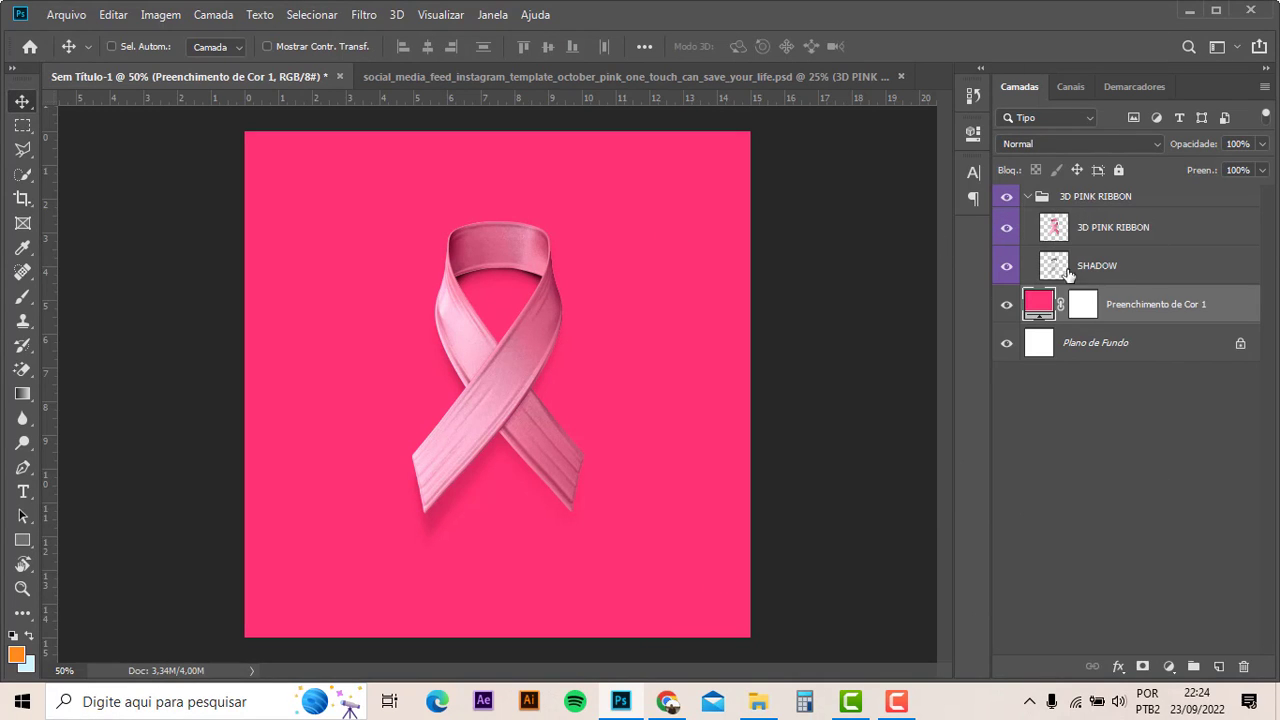
left_click(1148, 233)
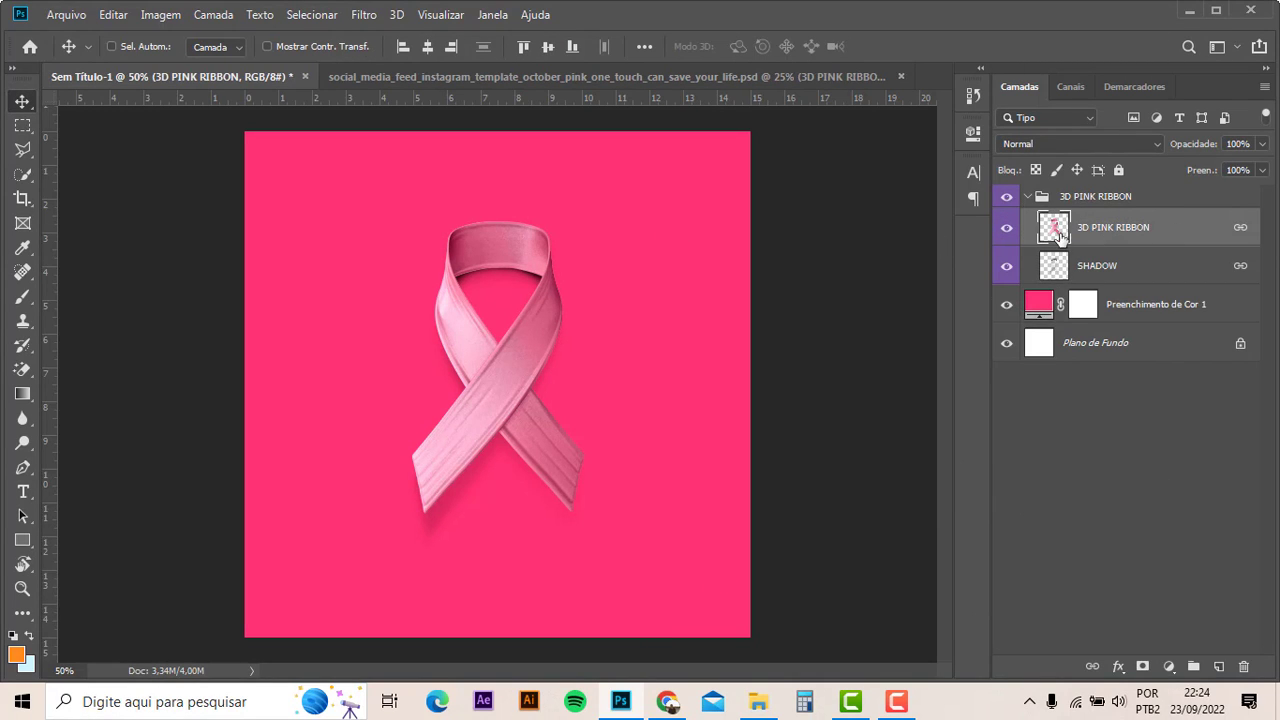
right_click(1172, 237)
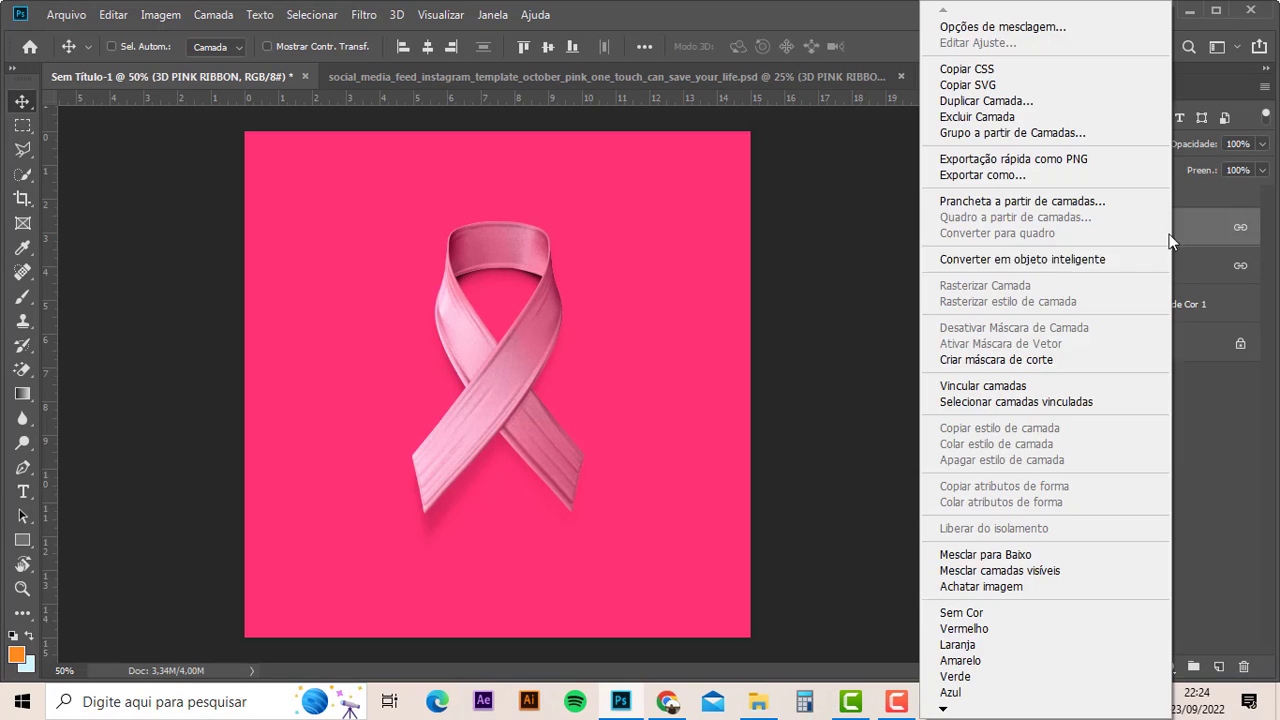
left_click(1010, 262)
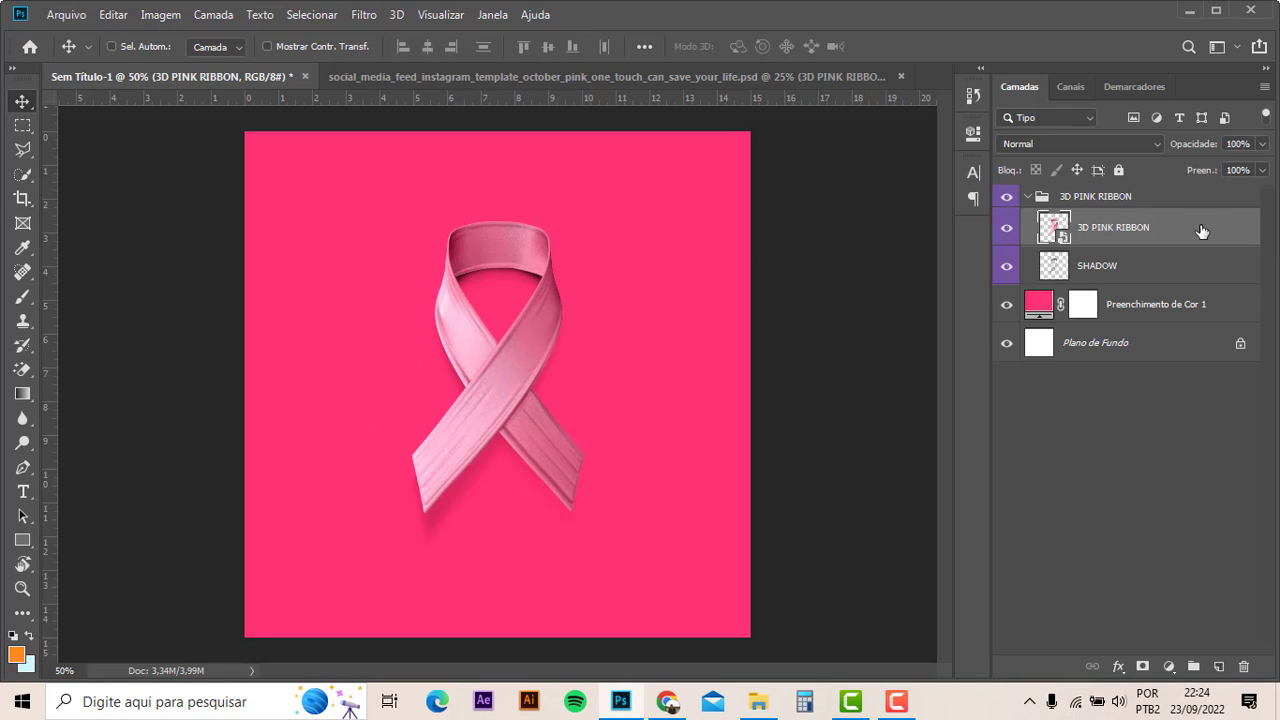
left_click(1168, 666)
key("Escape")
right_click(1130, 226)
left_click(1180, 238)
- Try a colorized Hue/Saturation layer clipped to the ribbon, then delete it
left_click(1168, 666)
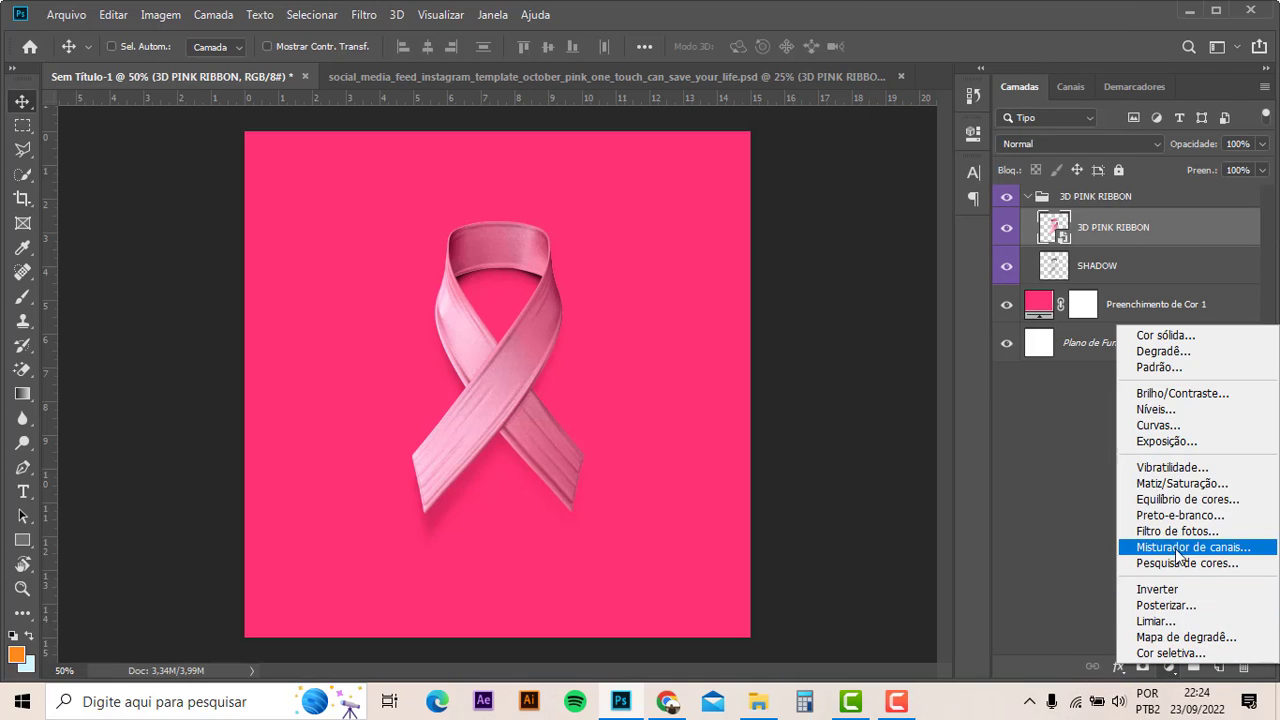
left_click(1176, 484)
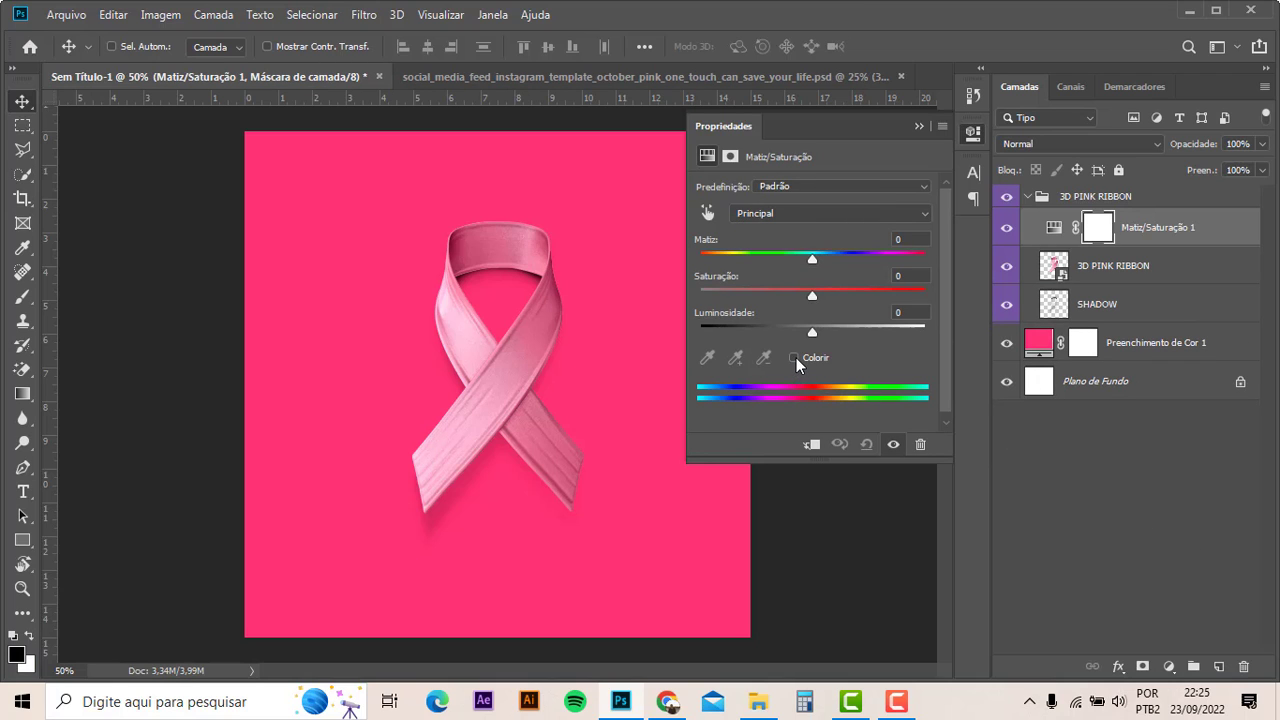
left_click(794, 357)
left_click(1056, 245, "alt")
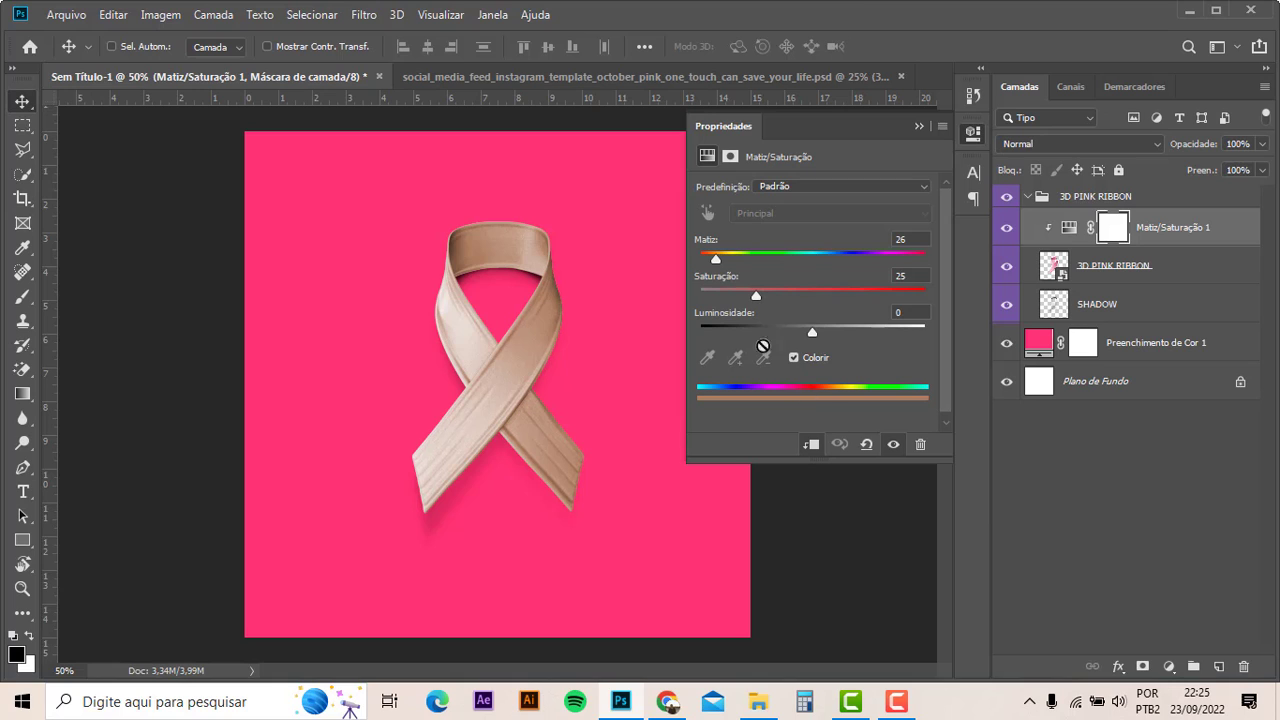
mouse_move(716, 260)
left_mouse_down()
mouse_move(913, 274)
mouse_move(920, 262)
left_mouse_up()
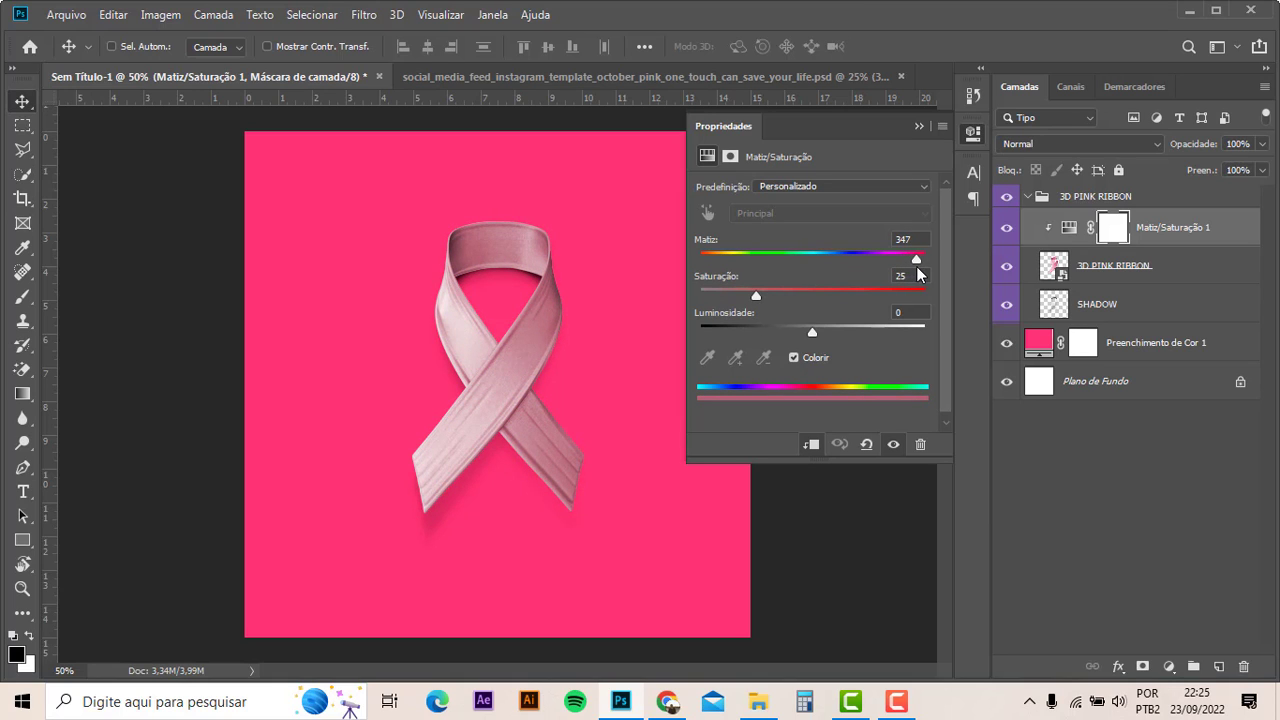
right_click(1190, 239)
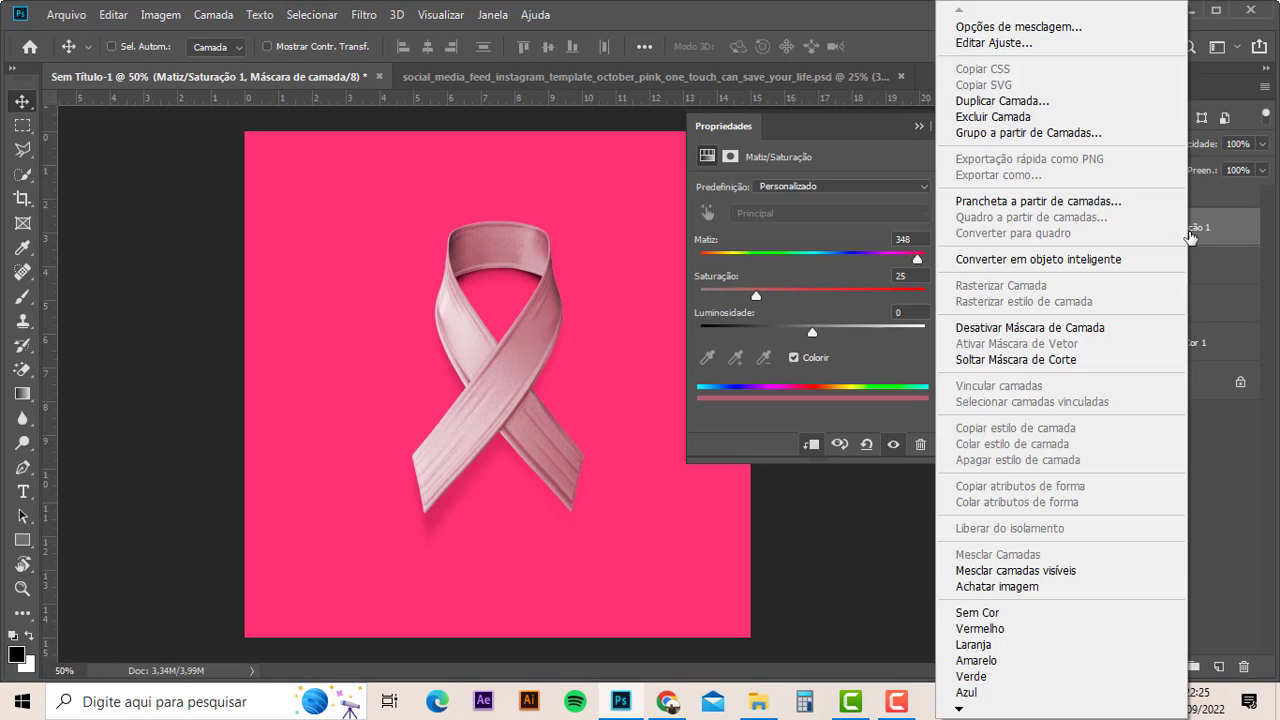
left_click(995, 117)
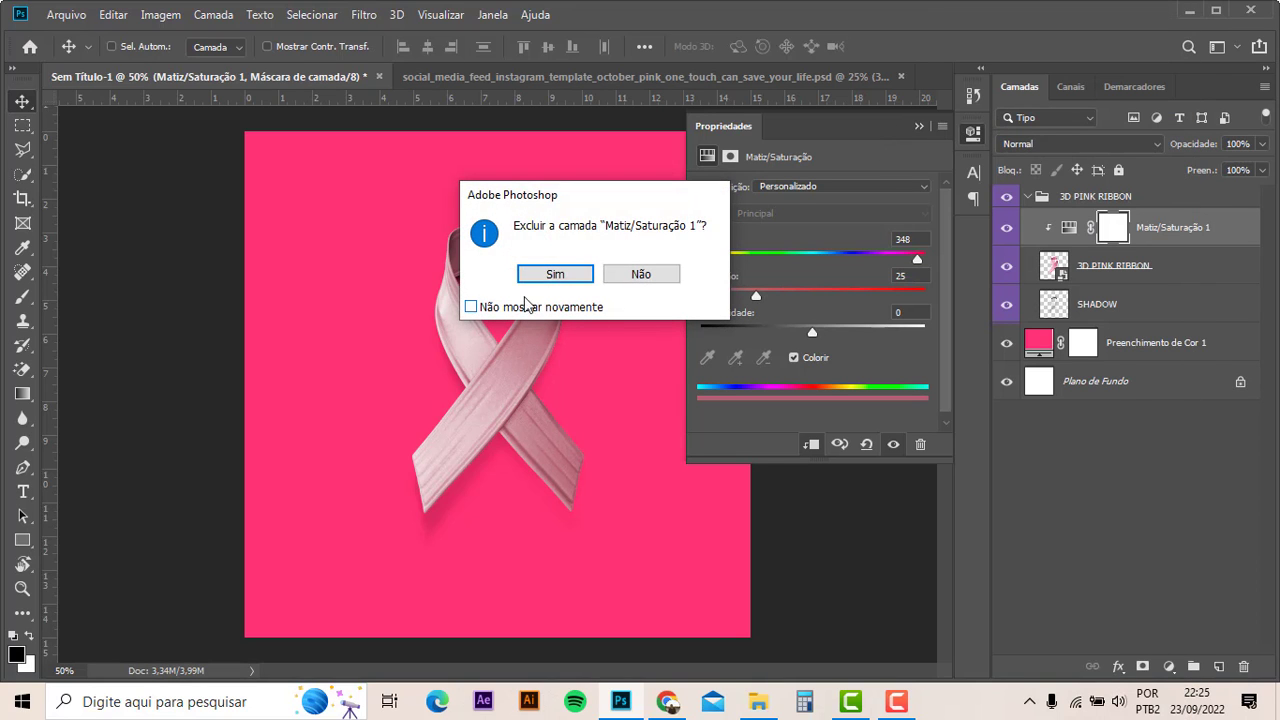
left_click(540, 277)
left_click(919, 127)
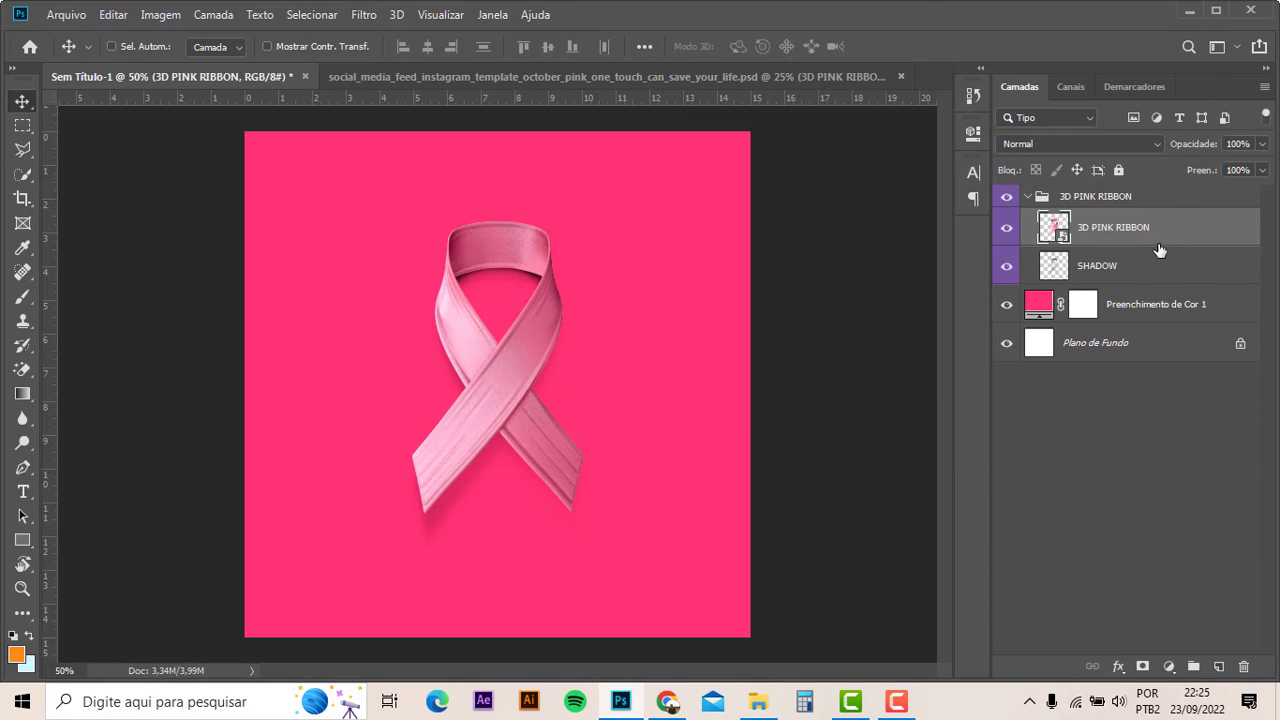
- Colorize the ribbon via Hue/Saturation with hue 360, saturation 60 and lightness +8
key("ctrl+u")
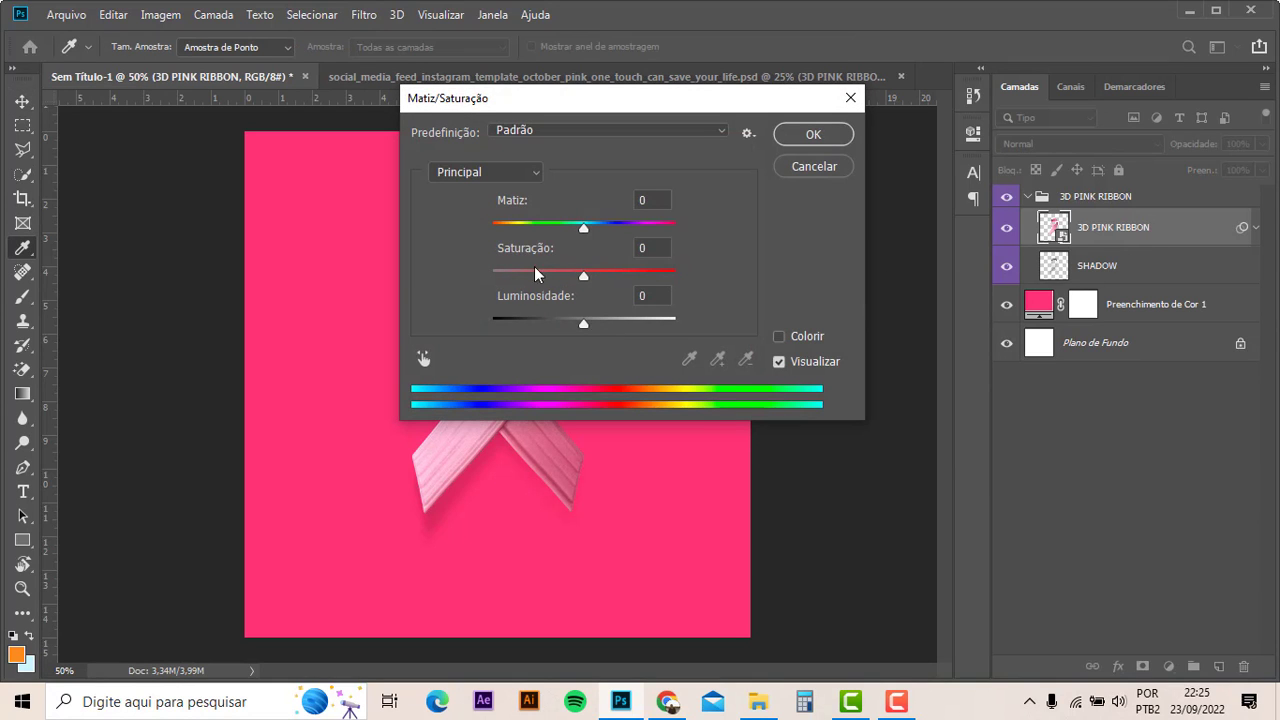
left_click(779, 336)
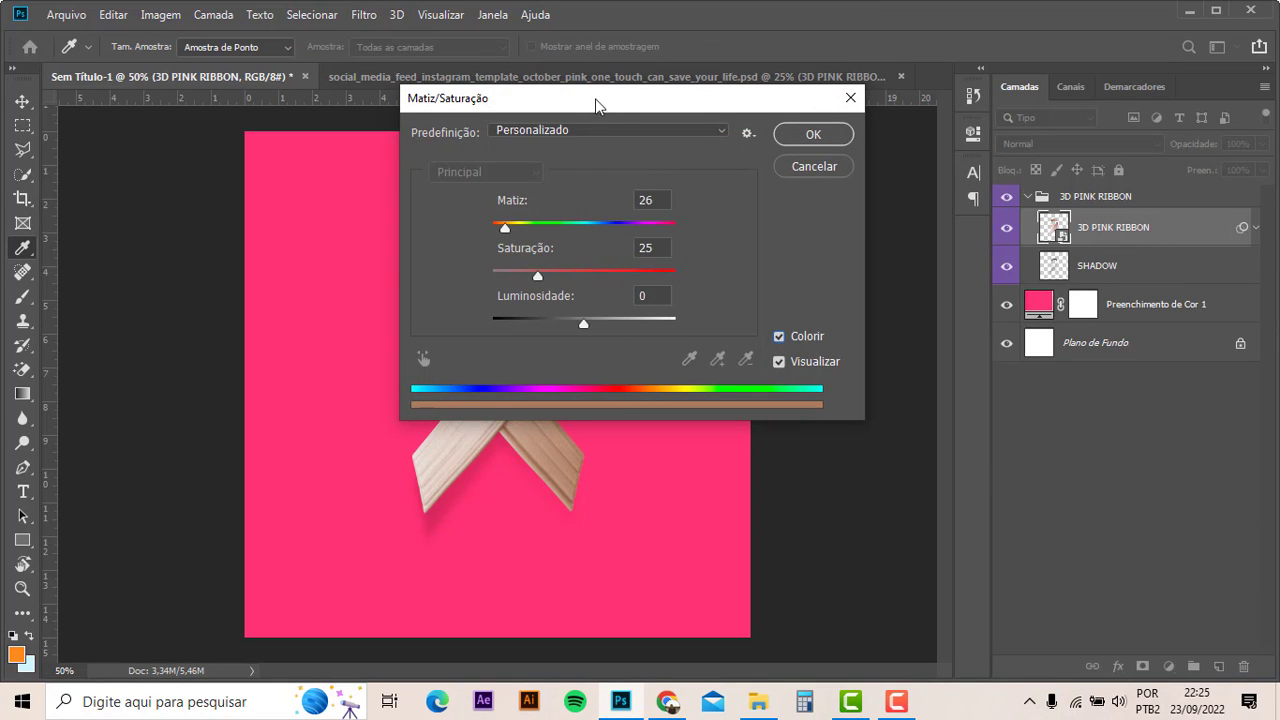
mouse_move(595, 106)
left_mouse_down()
mouse_move(815, 248)
mouse_move(865, 336)
left_mouse_up()
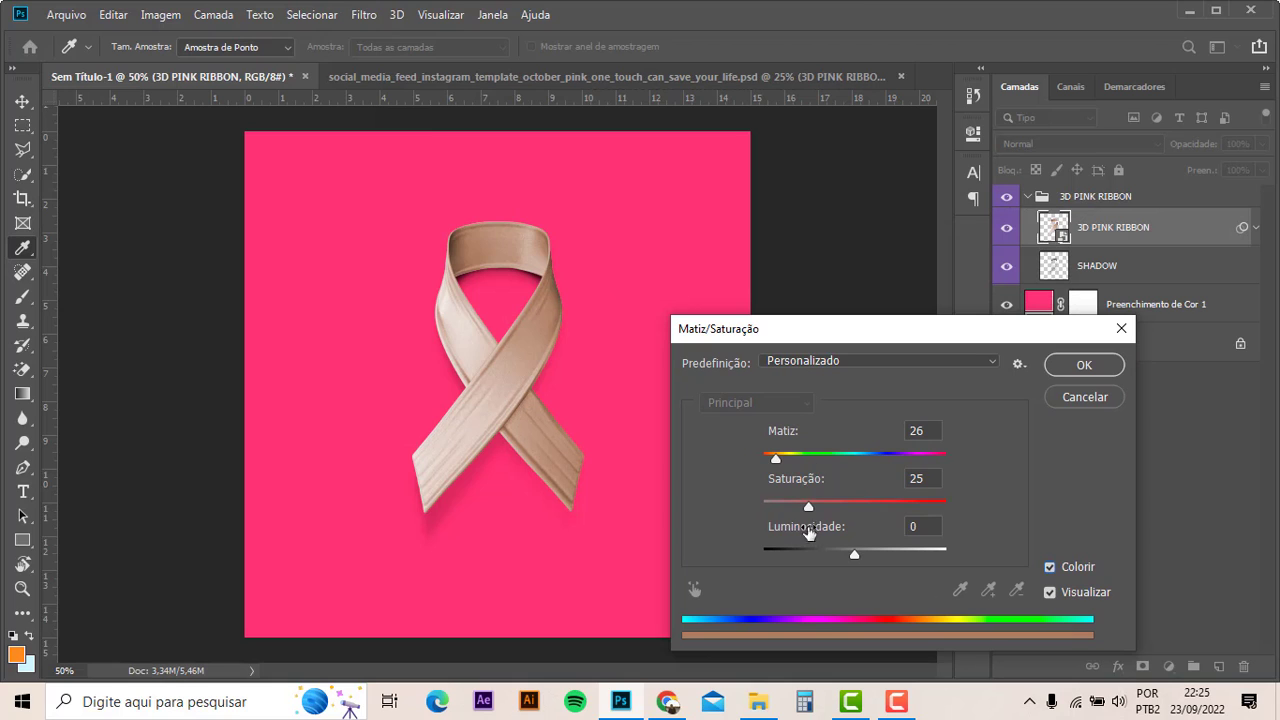
left_click_drag(776, 457, 948, 457)
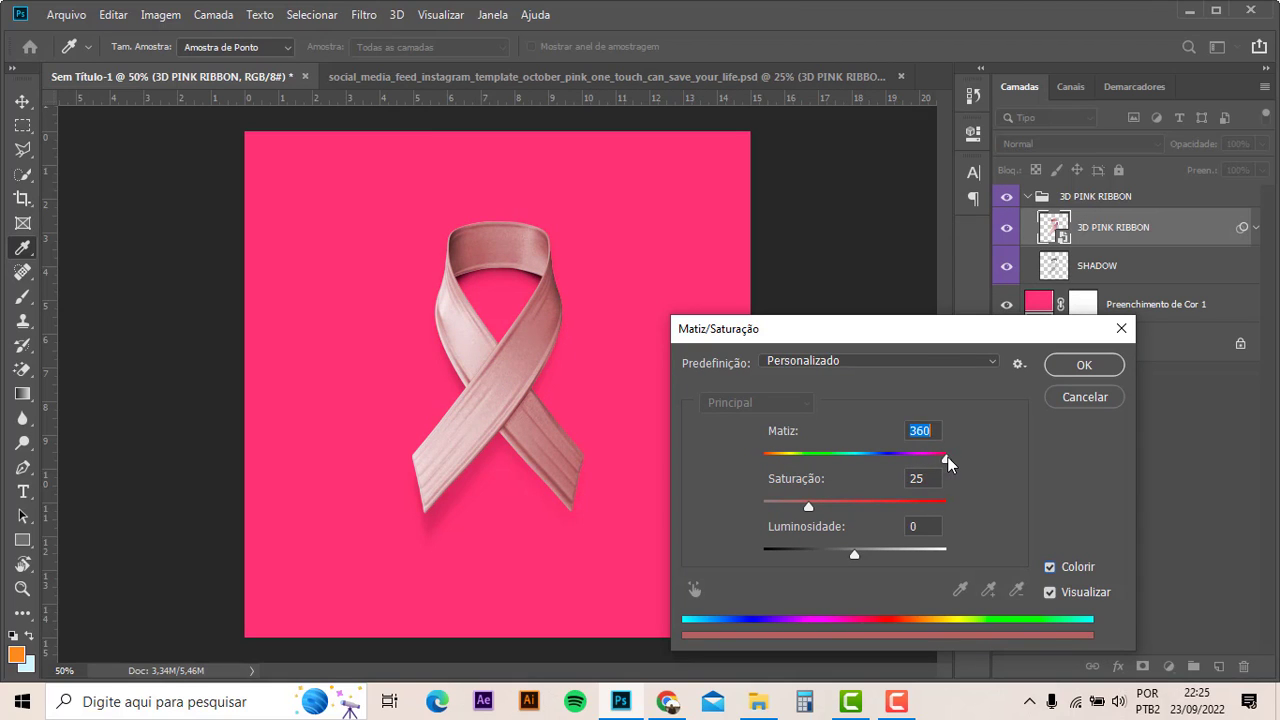
mouse_move(808, 505)
left_mouse_down()
mouse_move(941, 512)
mouse_move(777, 504)
mouse_move(872, 504)
mouse_move(826, 503)
mouse_move(844, 505)
left_mouse_up()
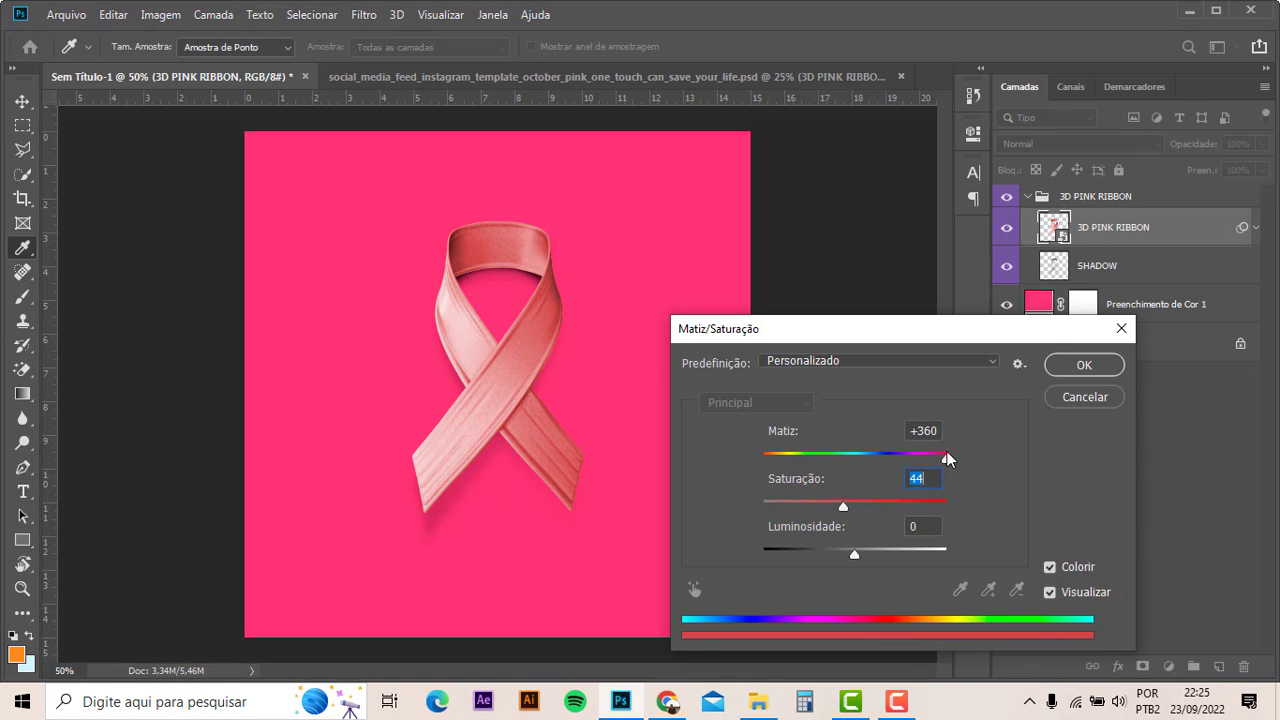
left_click_drag(927, 458, 933, 457)
mouse_move(855, 556)
left_mouse_down()
mouse_move(884, 550)
mouse_move(836, 546)
mouse_move(862, 544)
mouse_move(876, 510)
left_mouse_up()
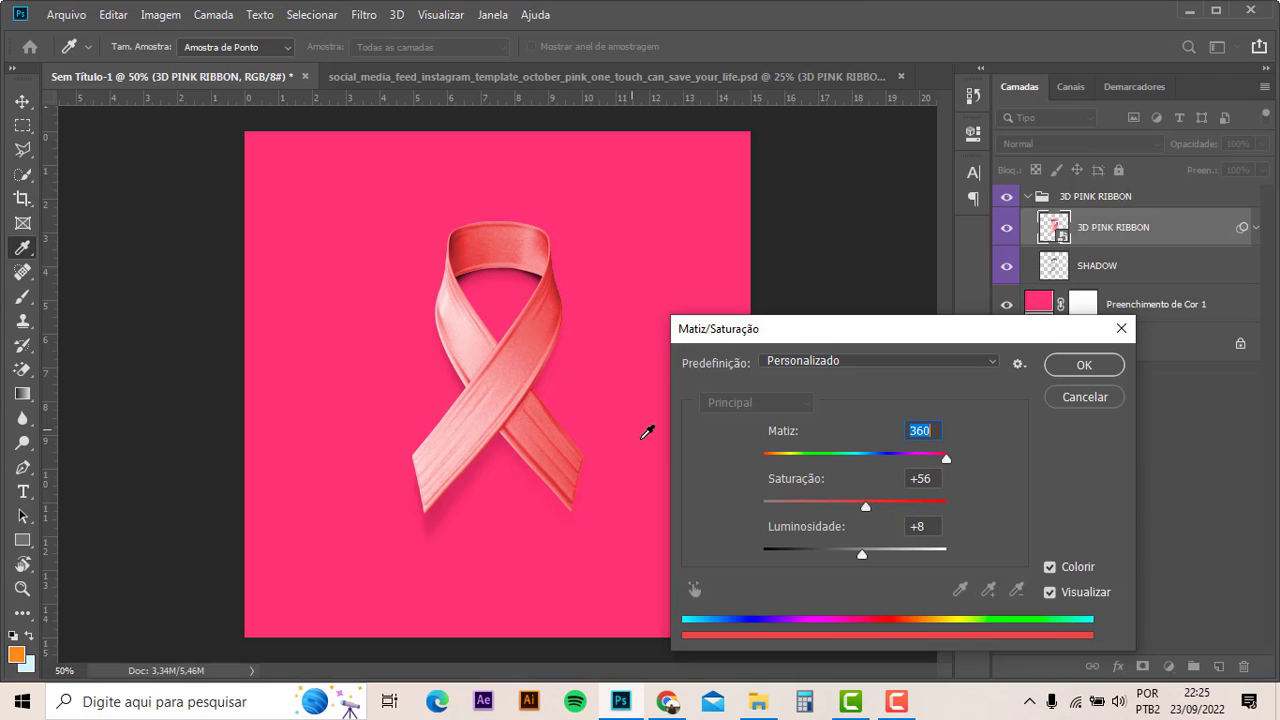
left_click(867, 506)
mouse_move(856, 504)
left_mouse_down()
mouse_move(829, 506)
mouse_move(889, 506)
mouse_move(874, 503)
left_mouse_up()
left_click(1082, 366)
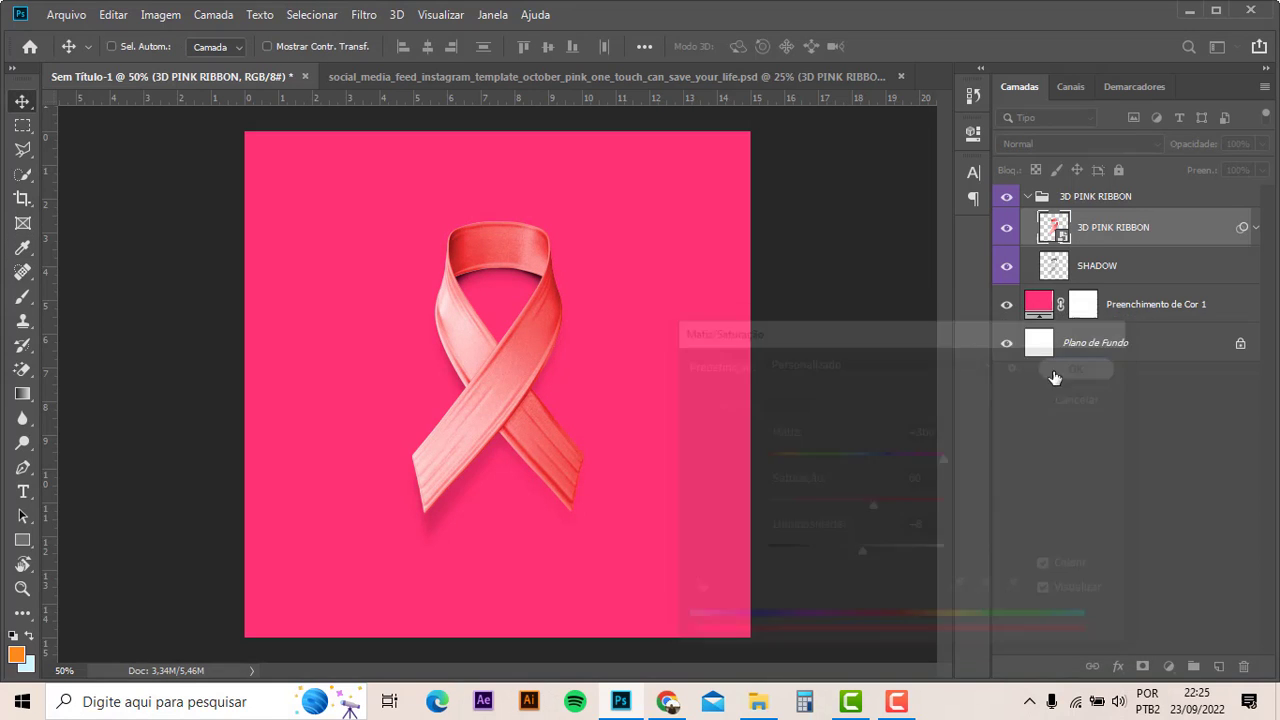
- Recolour the background fill to a salmon-coral (#d75f6a) sampled from the ribbon
double_click(1038, 360)
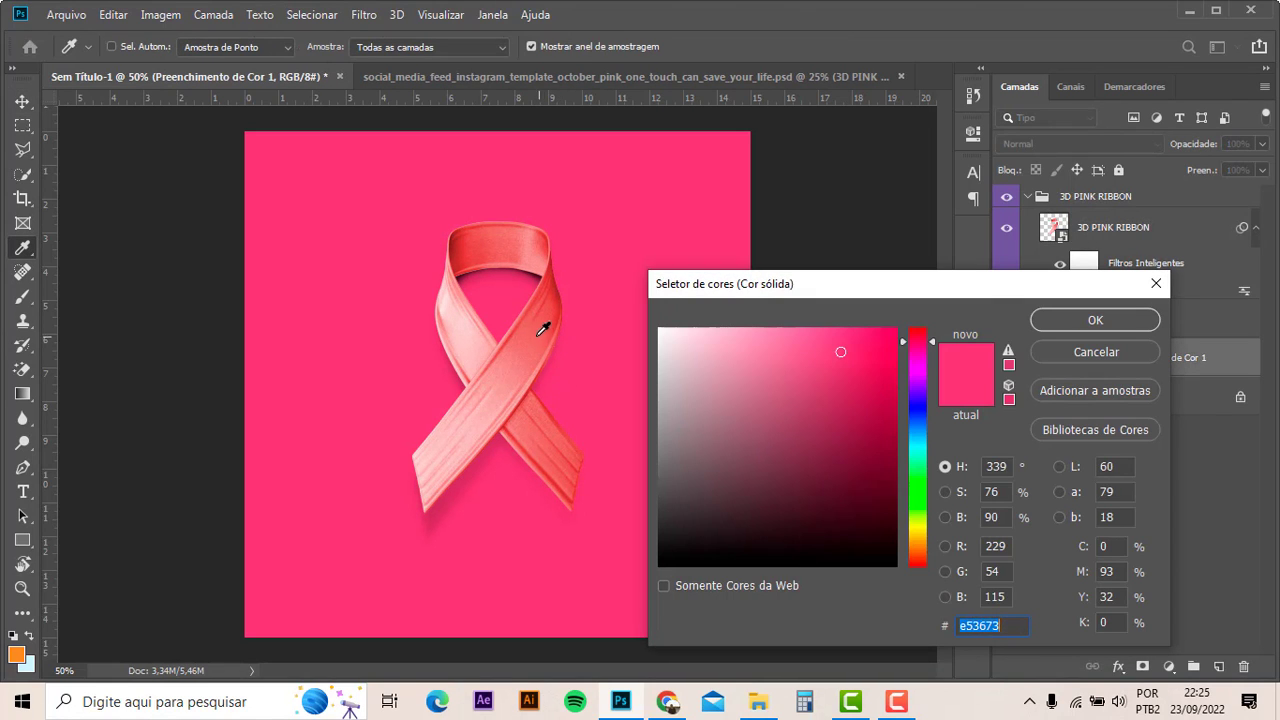
left_click(538, 330)
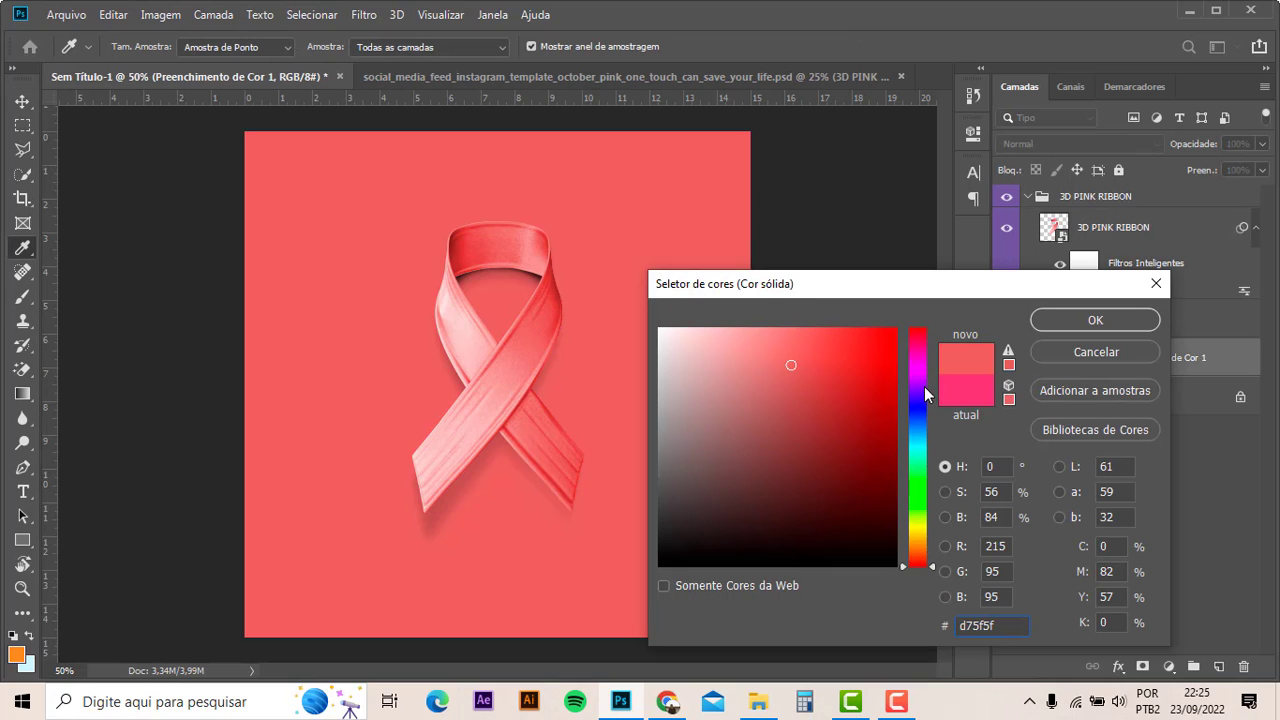
left_click_drag(925, 393, 928, 332)
left_click(1095, 320)
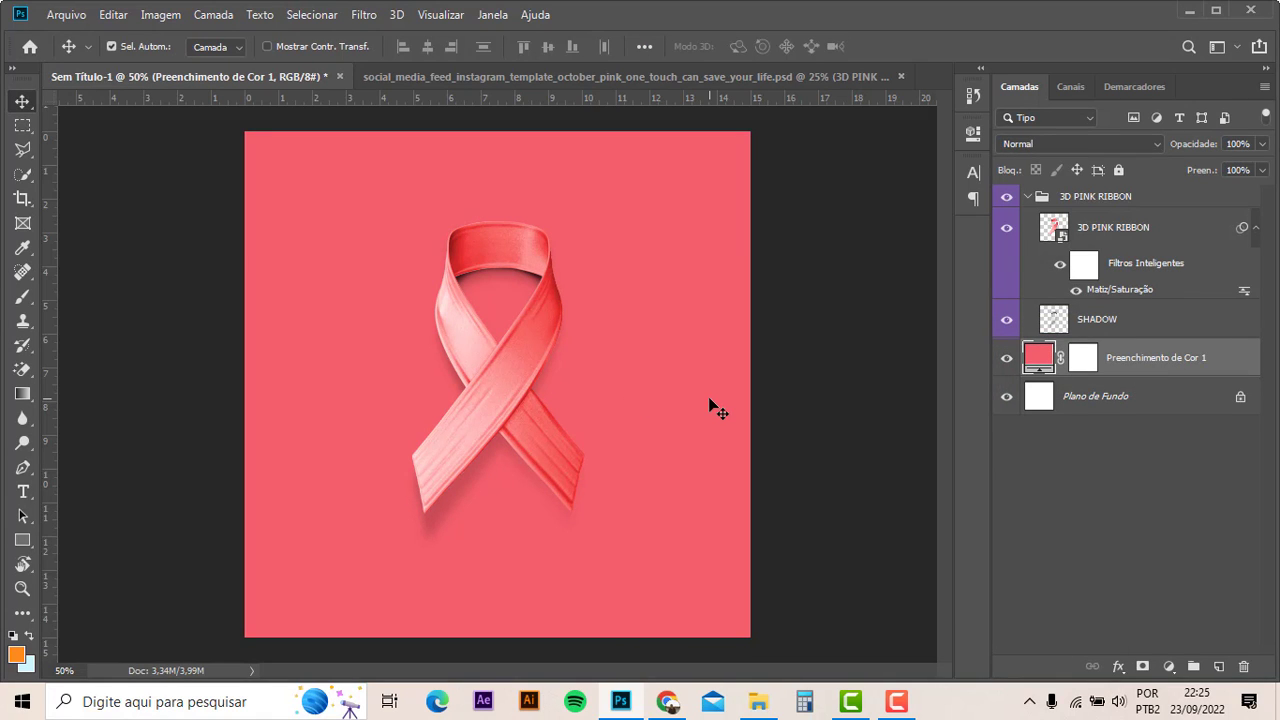
- Select the 3D PINK RIBBON layer in the Layers panel
scroll(690, 410, "up", 1)
scroll(446, 360, "up", 1)
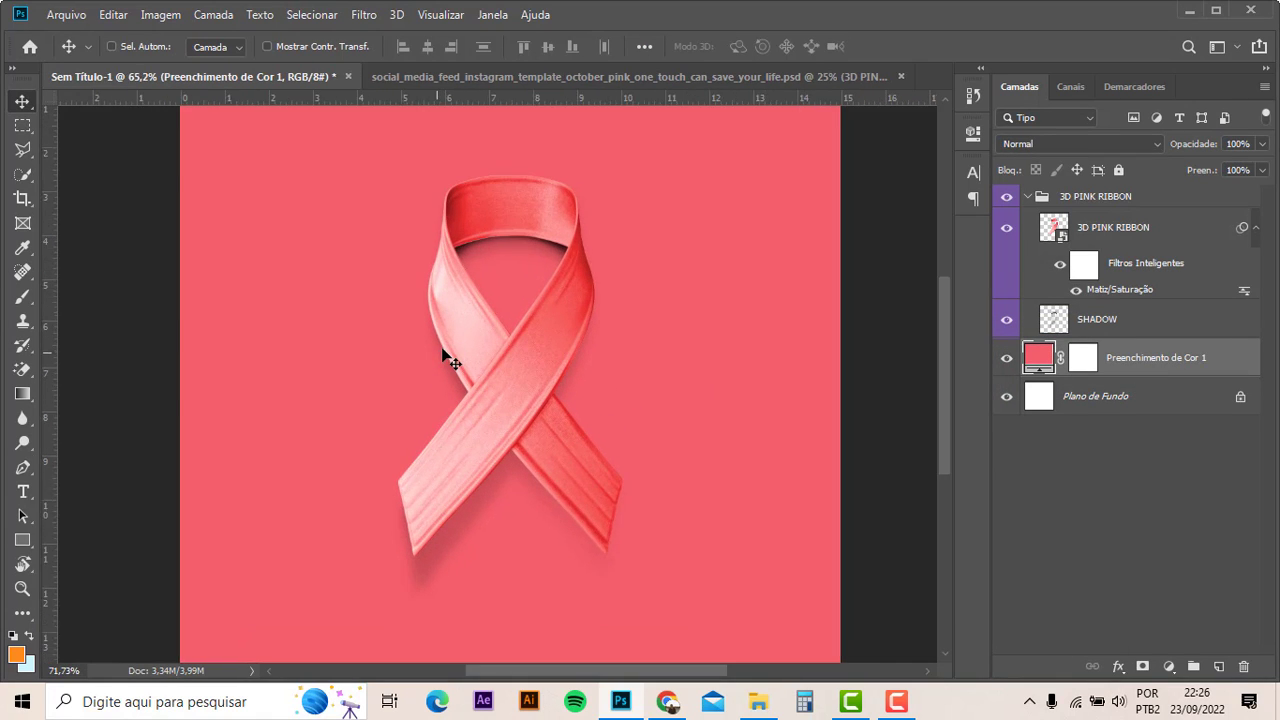
scroll(446, 360, "up", 1)
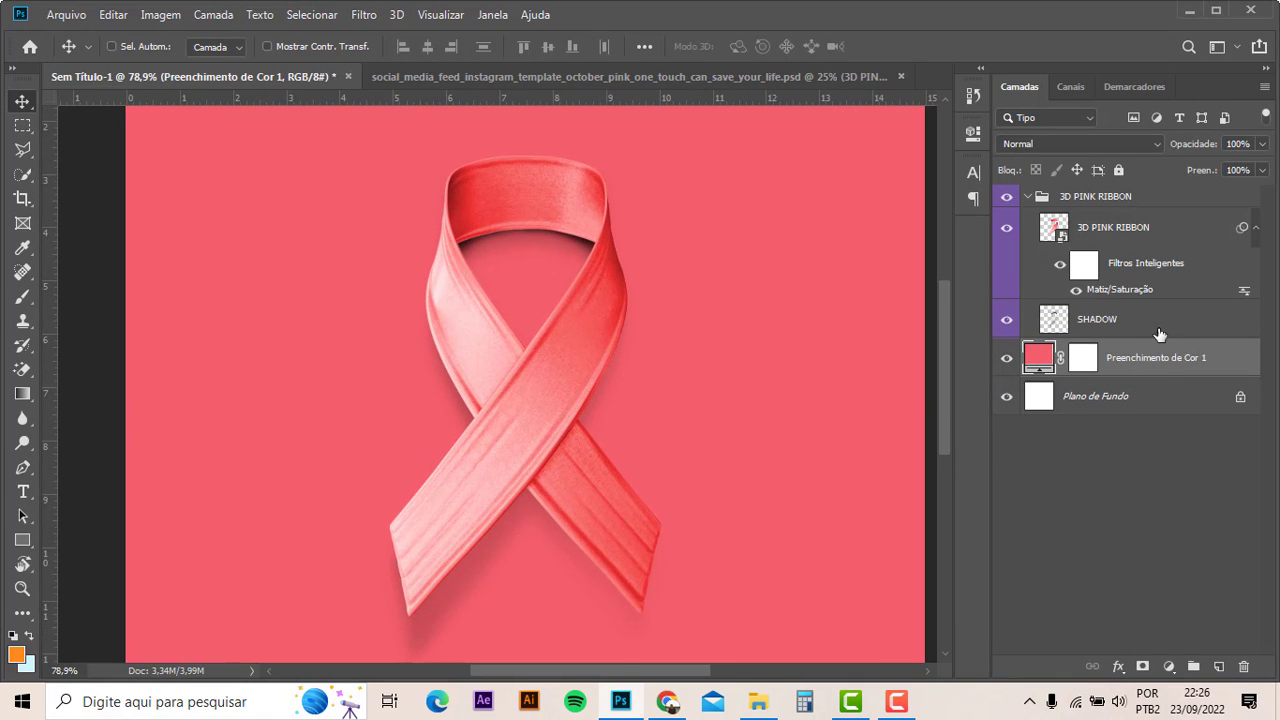
left_click(1097, 230)
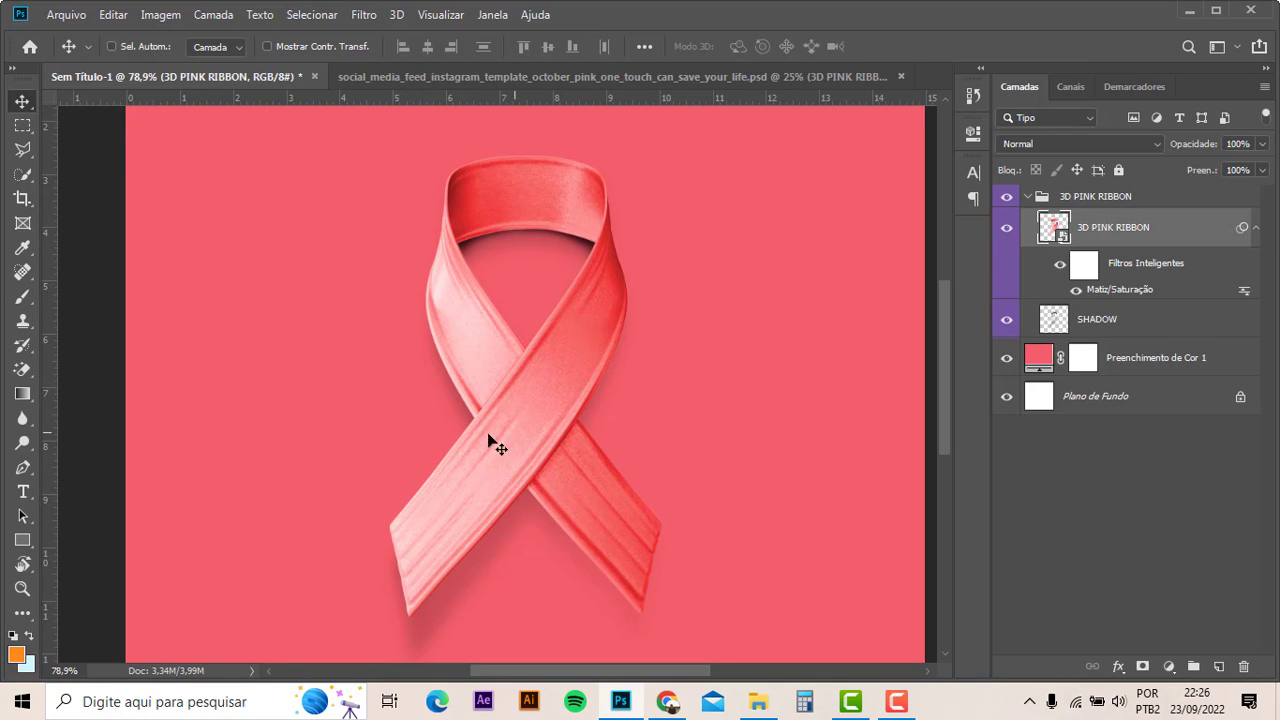
- Lower the ribbon's Hue/Saturation filter saturation to 47 and fit the canvas on screen
double_click(1136, 291)
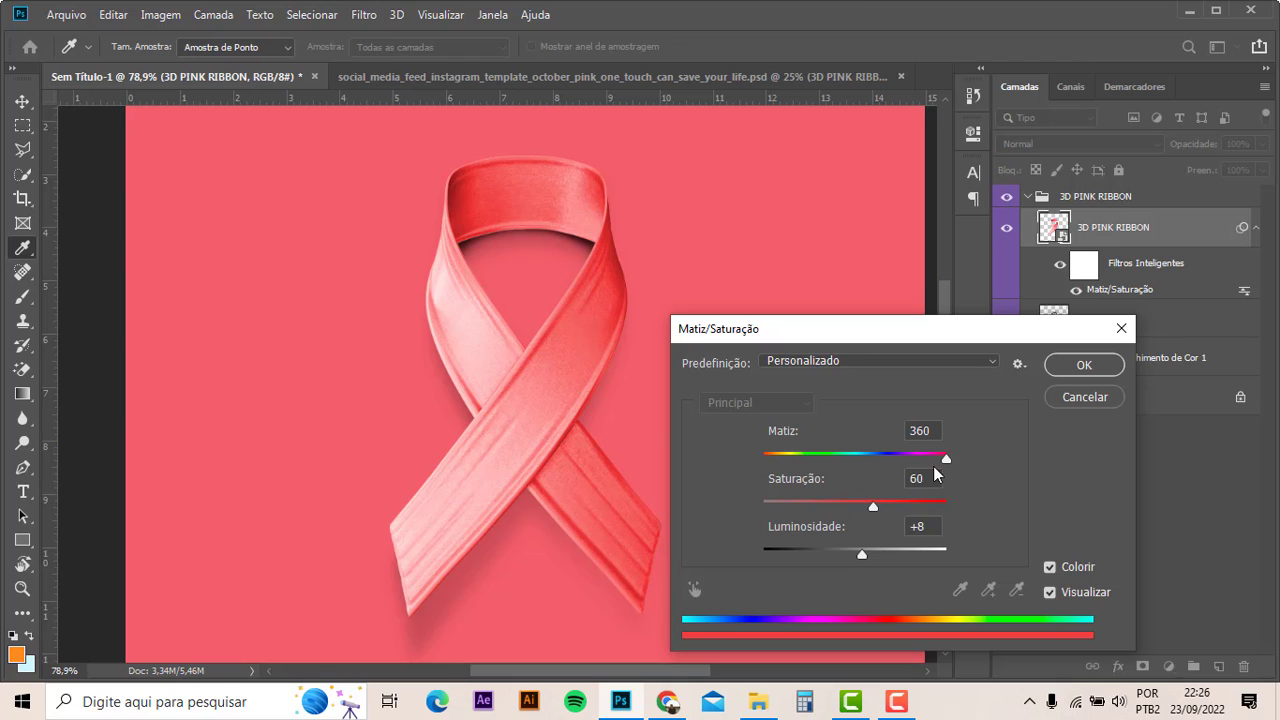
left_click_drag(870, 510, 847, 510)
left_click(1069, 369)
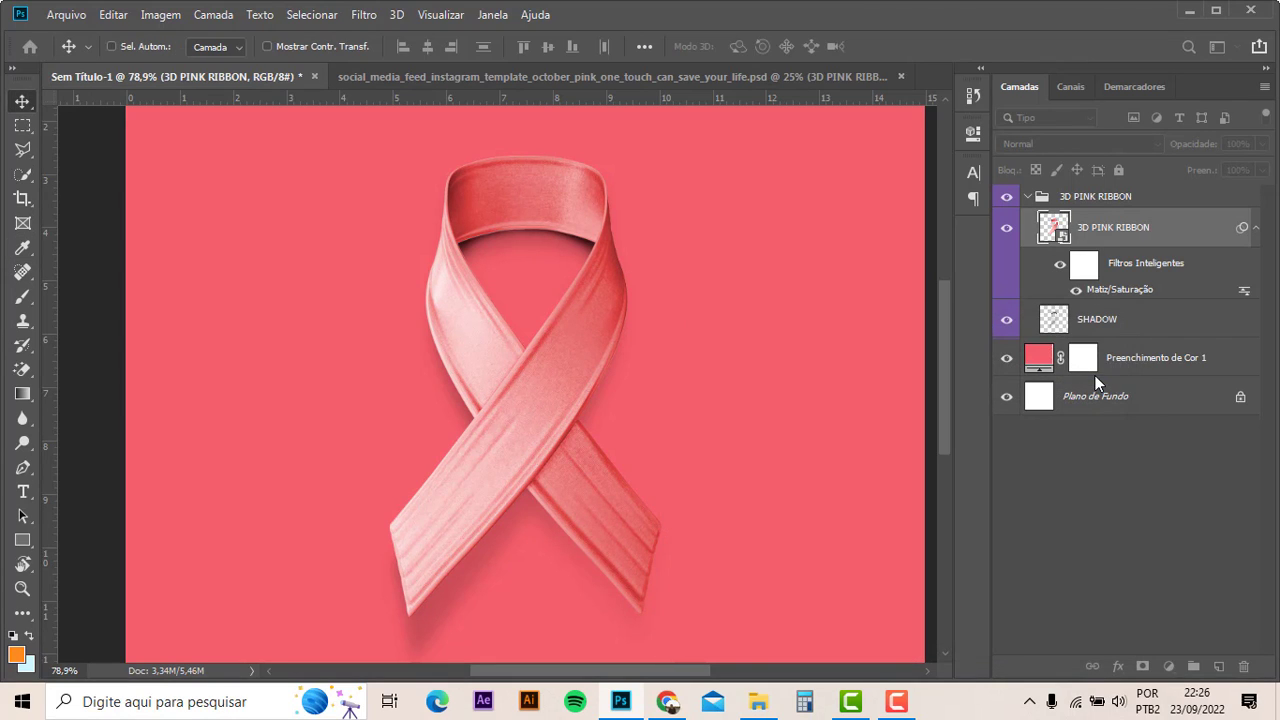
key("ctrl+0")
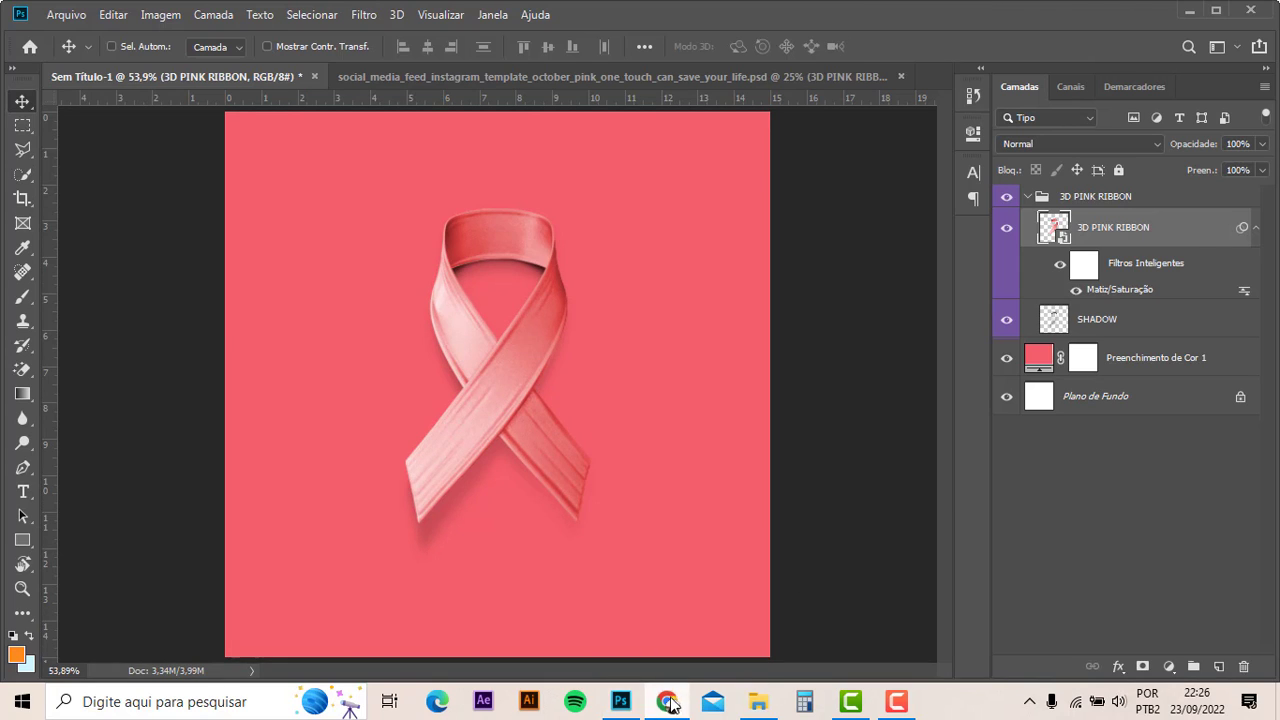
- Search Google for 'flyer outubro' in a new Chrome tab and show image results
left_click(667, 701)
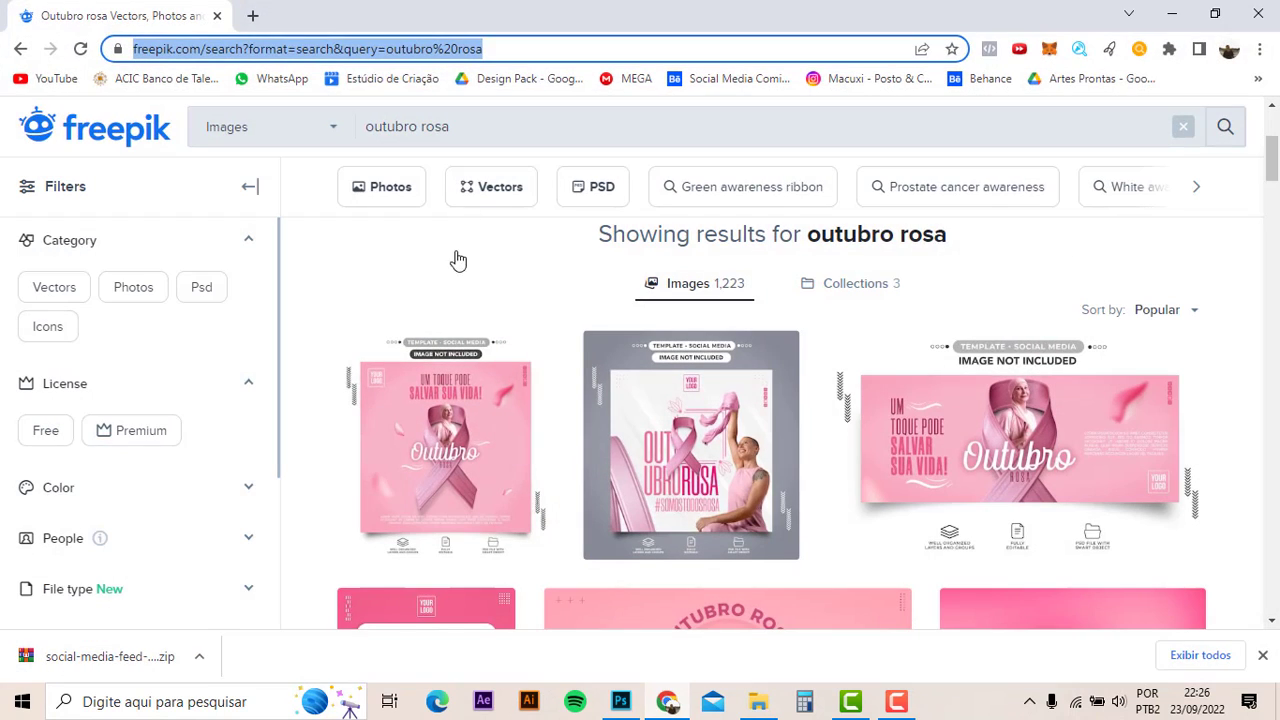
left_click(253, 16)
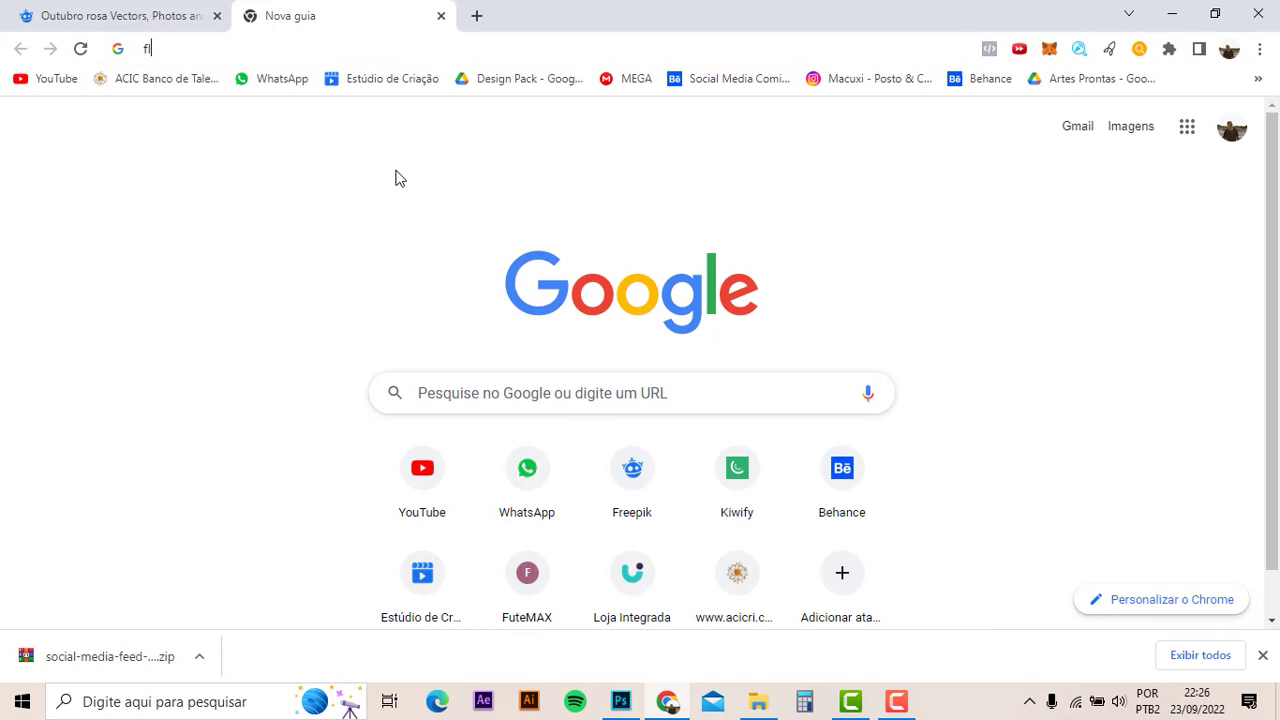
type("flyer")
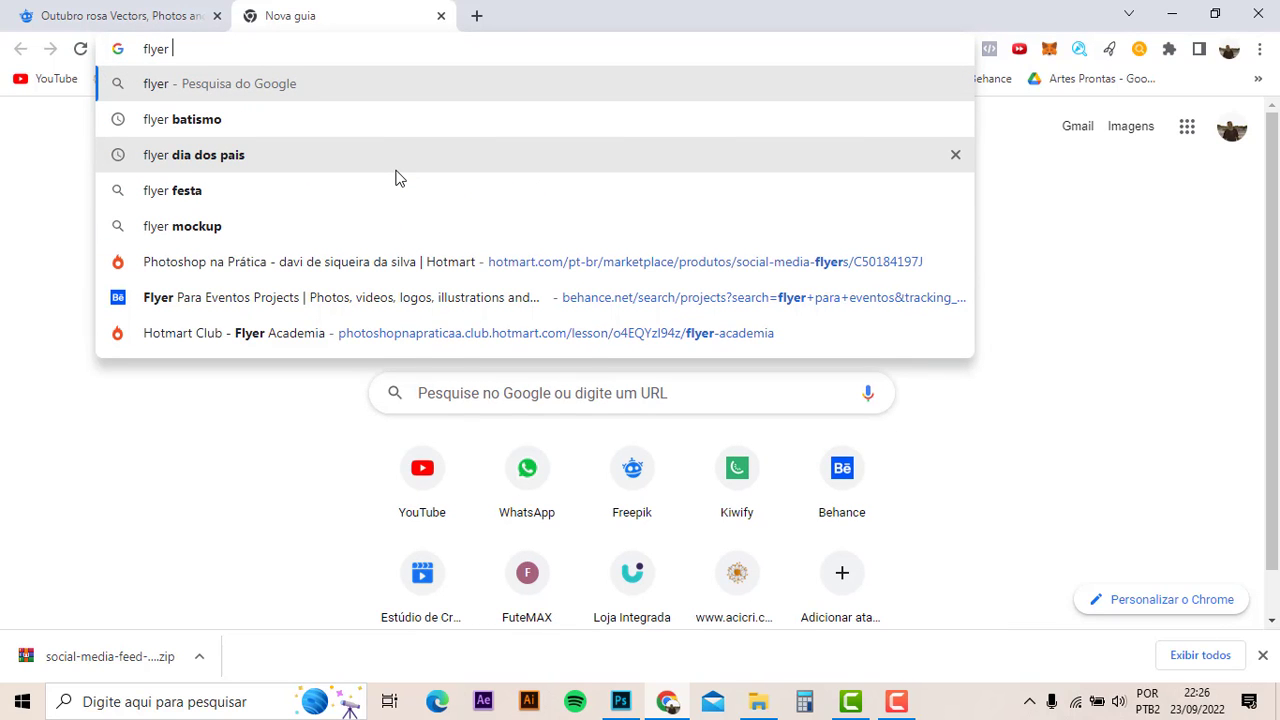
type("+outurbo")
key("Return")
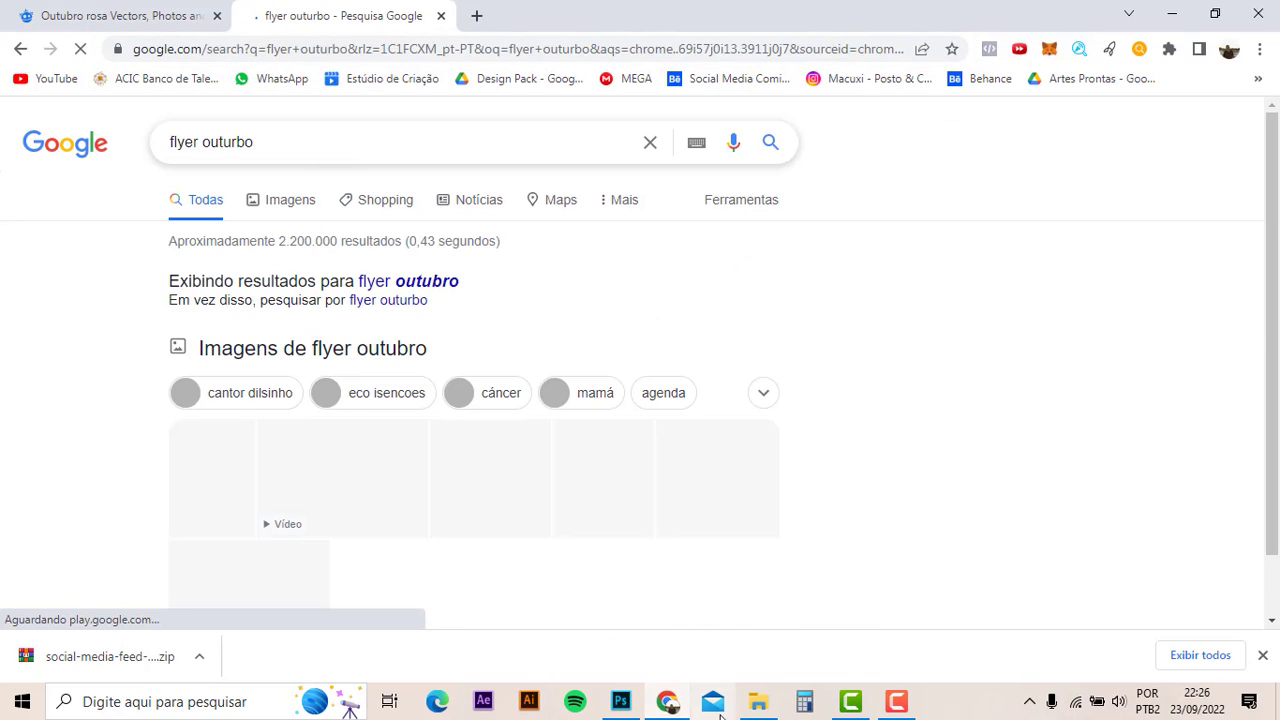
left_click(893, 703)
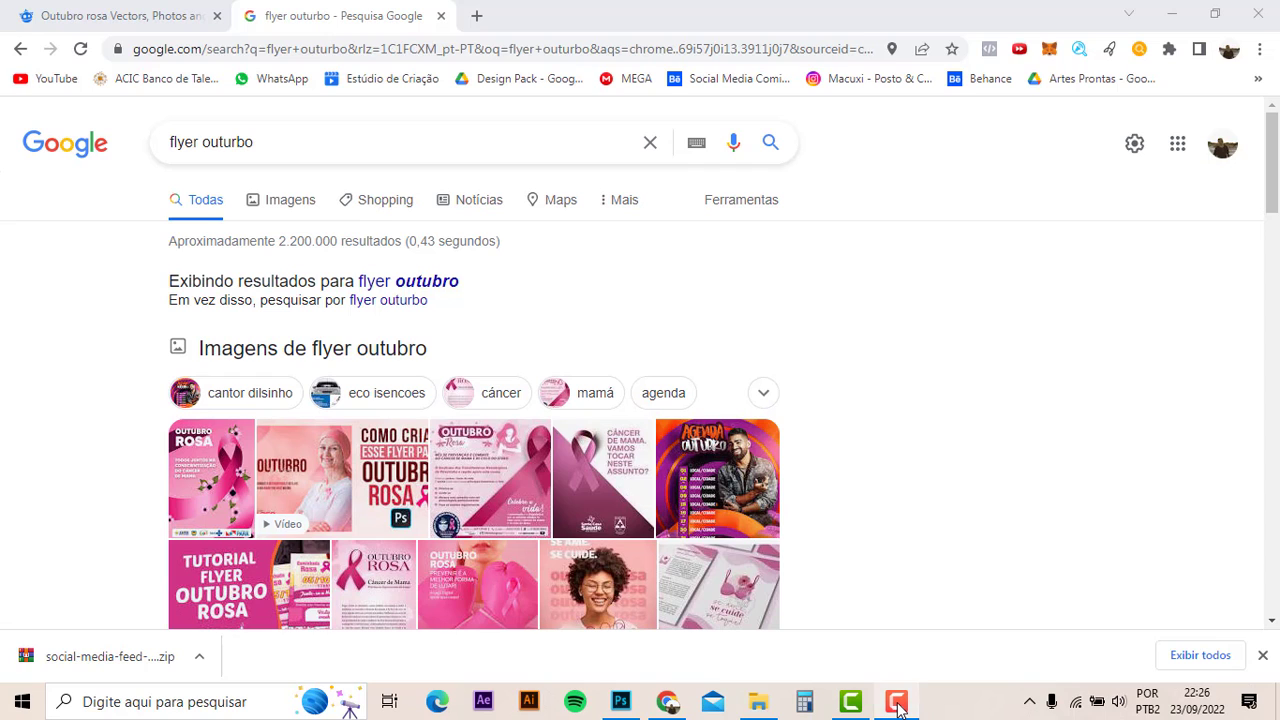
left_click(285, 207)
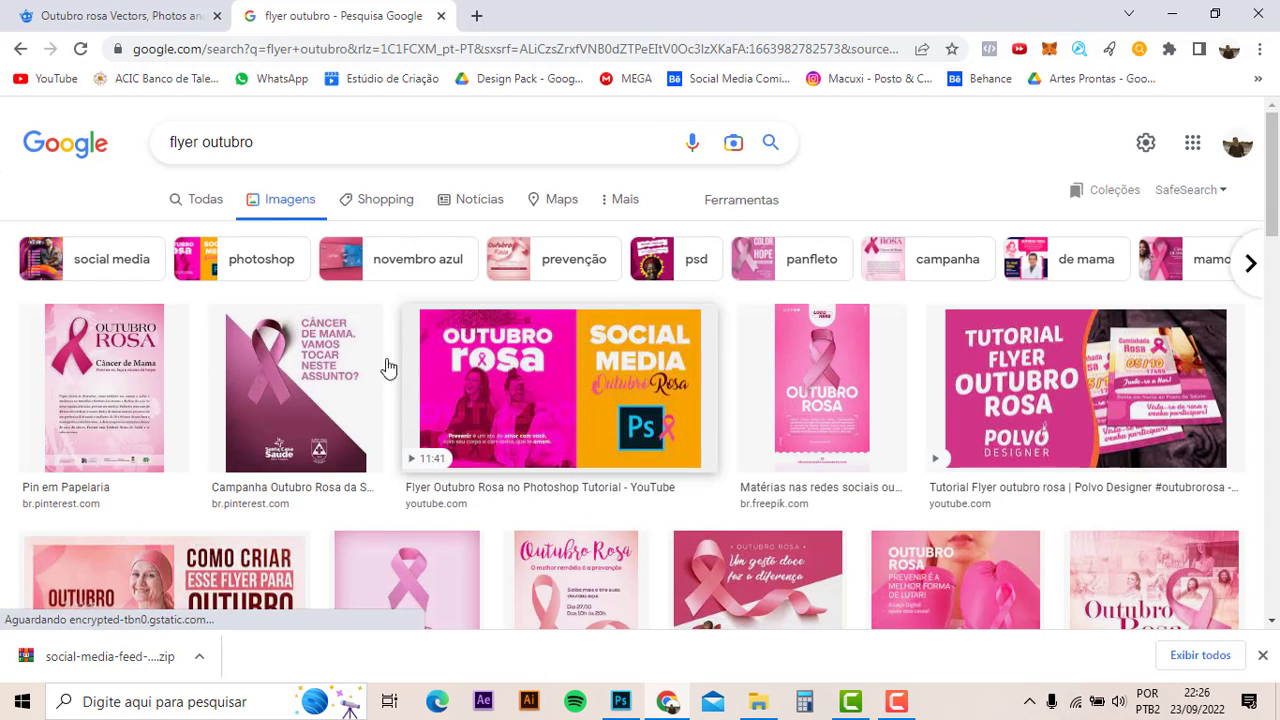
- Preview the Laço Digital Outubro Rosa flyer among the image results
scroll(211, 393, "down", 2)
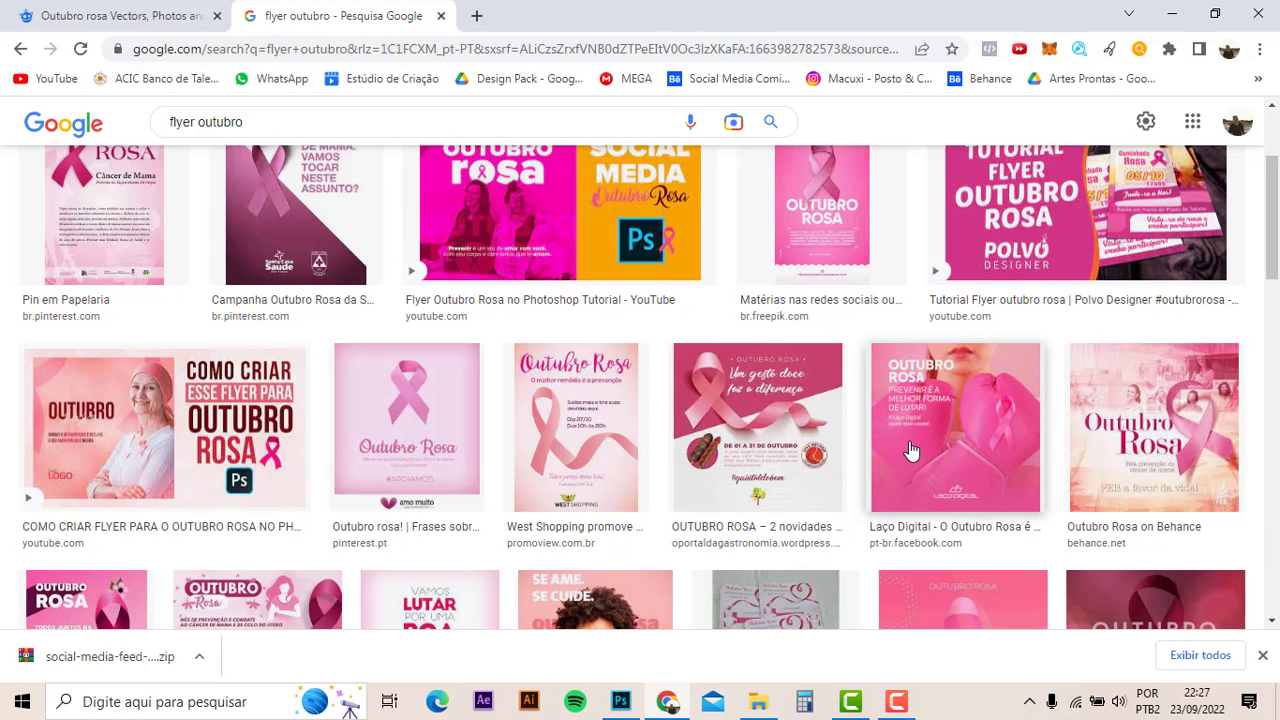
scroll(910, 450, "up", 2)
scroll(909, 448, "down", 2)
left_click(930, 410)
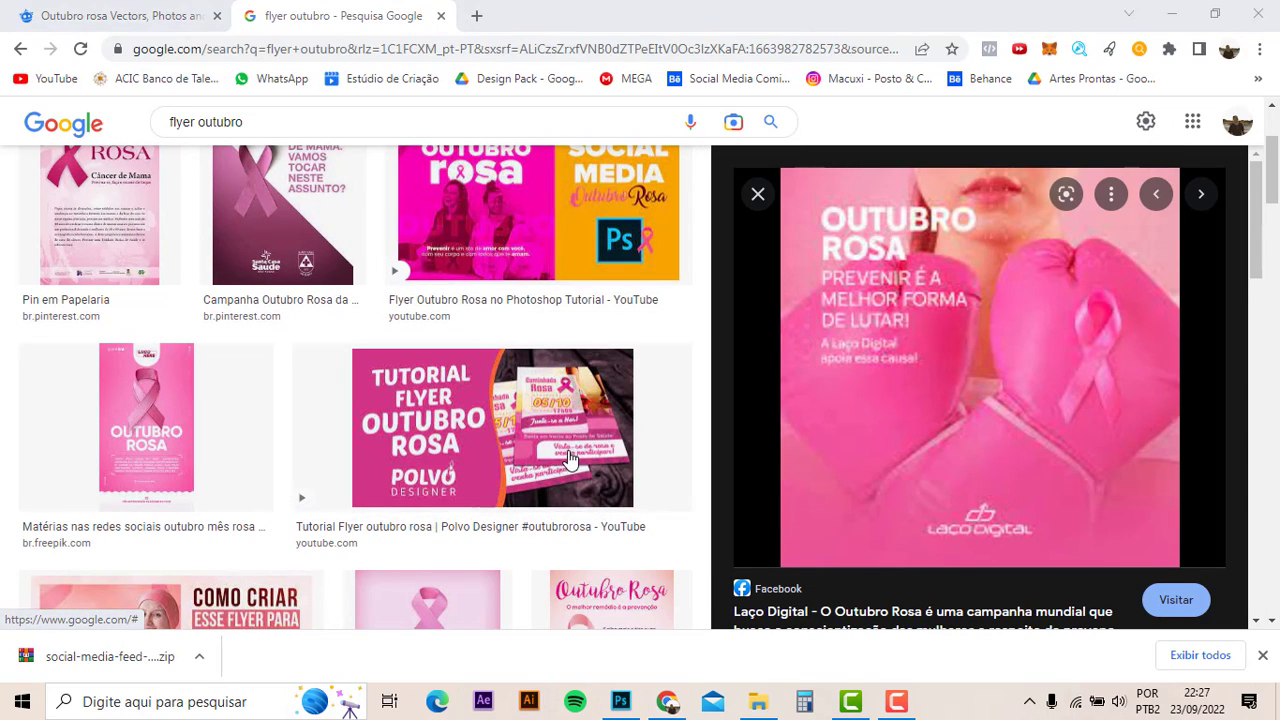
- Switch back to the Photoshop document window
key("alt+Tab")
key("Tab")
key("Tab")
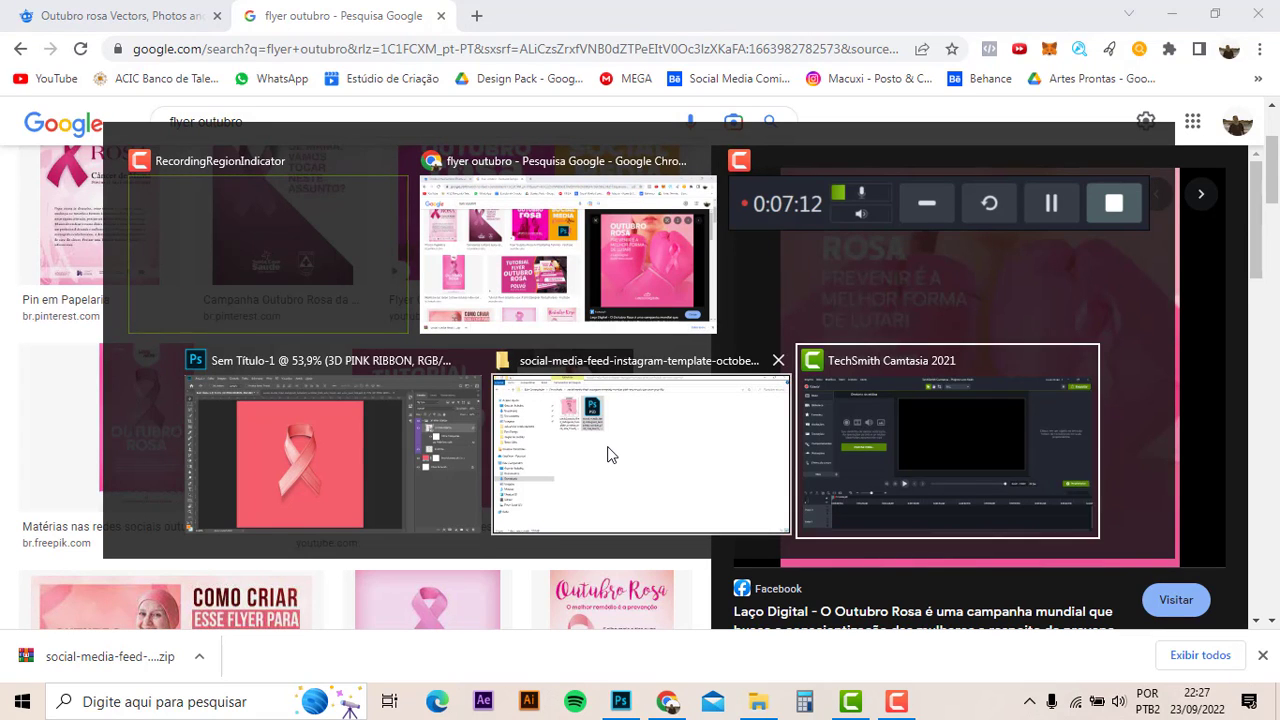
key("Tab")
key("Tab")
key("Tab")
key("Tab")
key("Tab")
key("Tab")
key("Tab")
key("Tab")
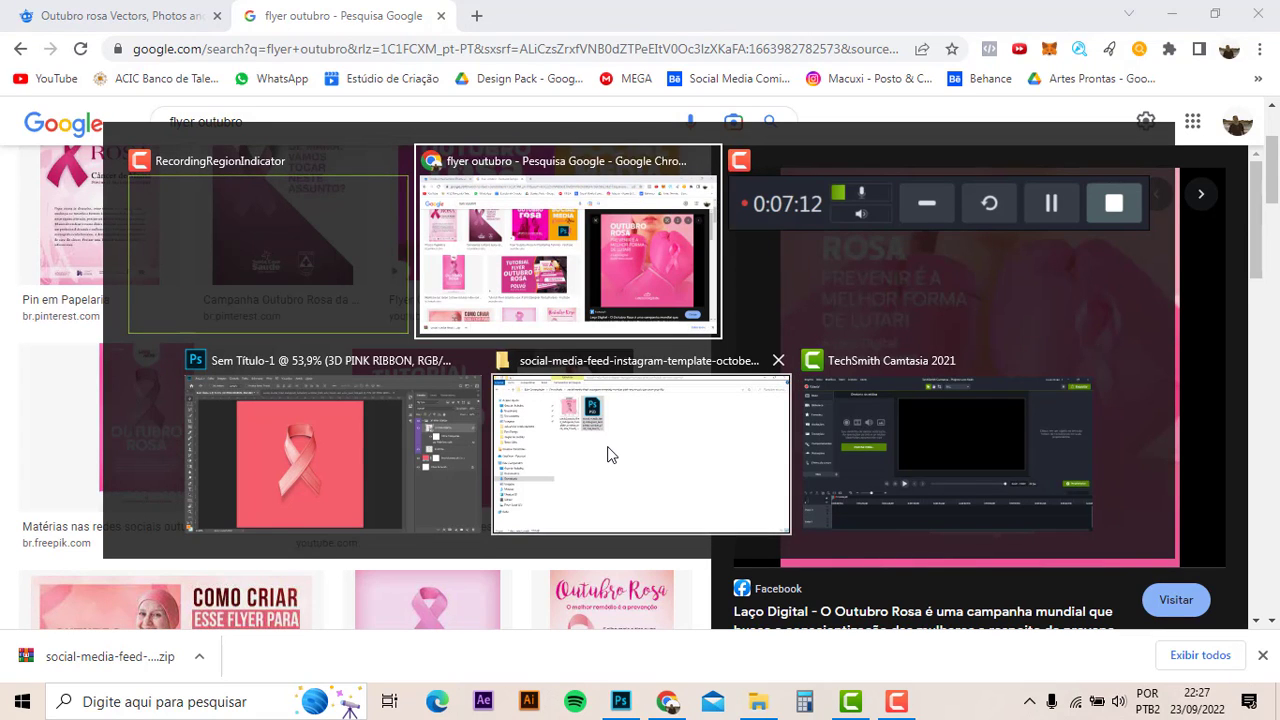
key("Tab")
left_click(385, 478)
- Add the 'PREVINIR É A MELHOR FORMA DE LUTAR' headline left of the ribbon, above its group
key("t")
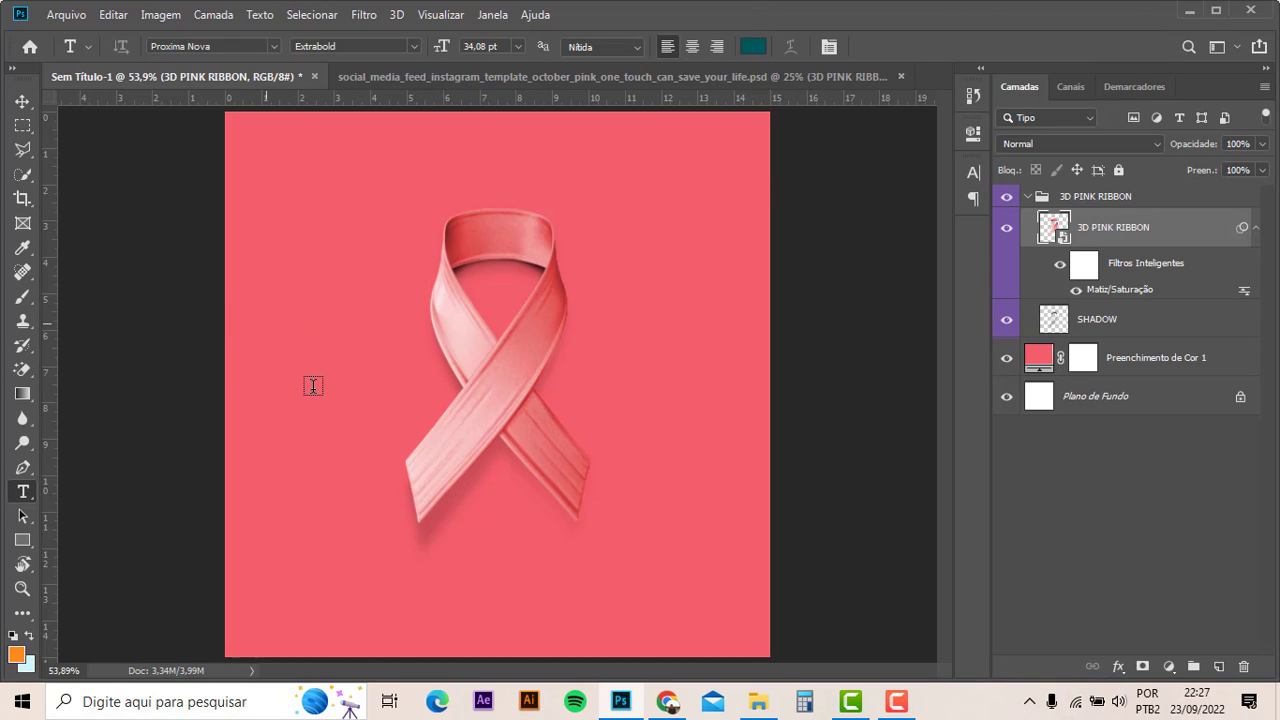
left_click(314, 388)
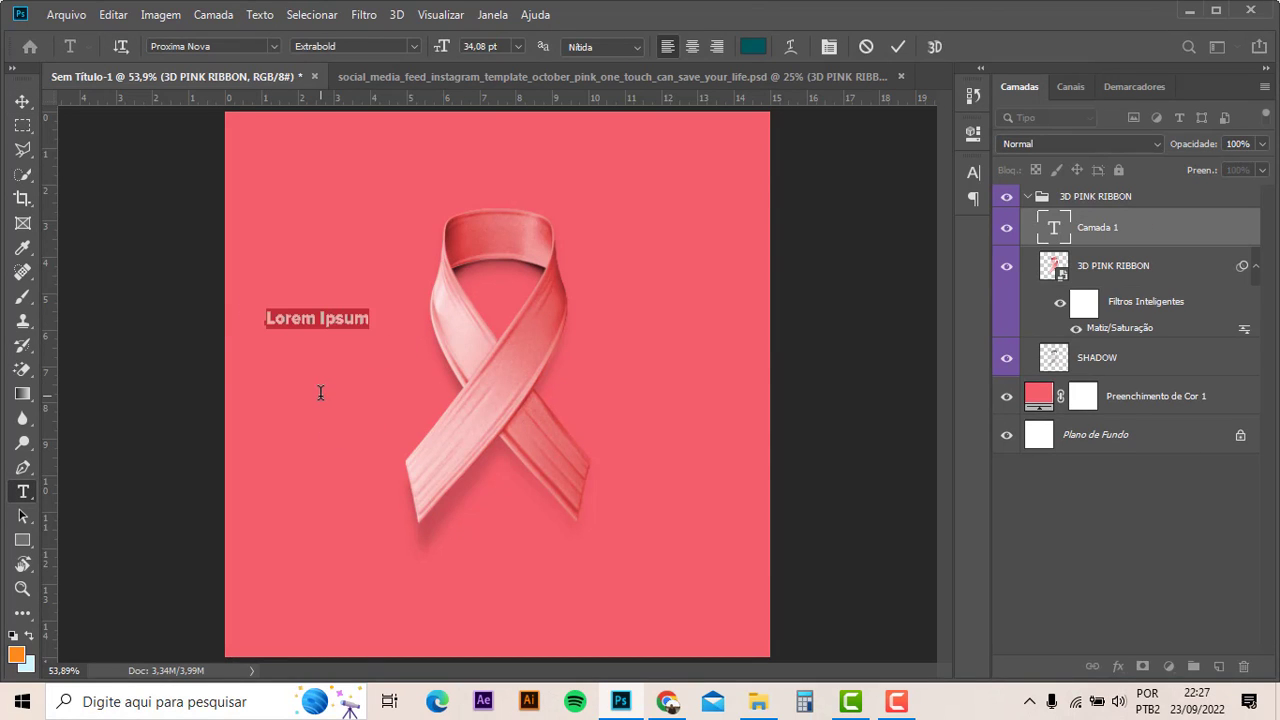
type("PREVINIR É A ")
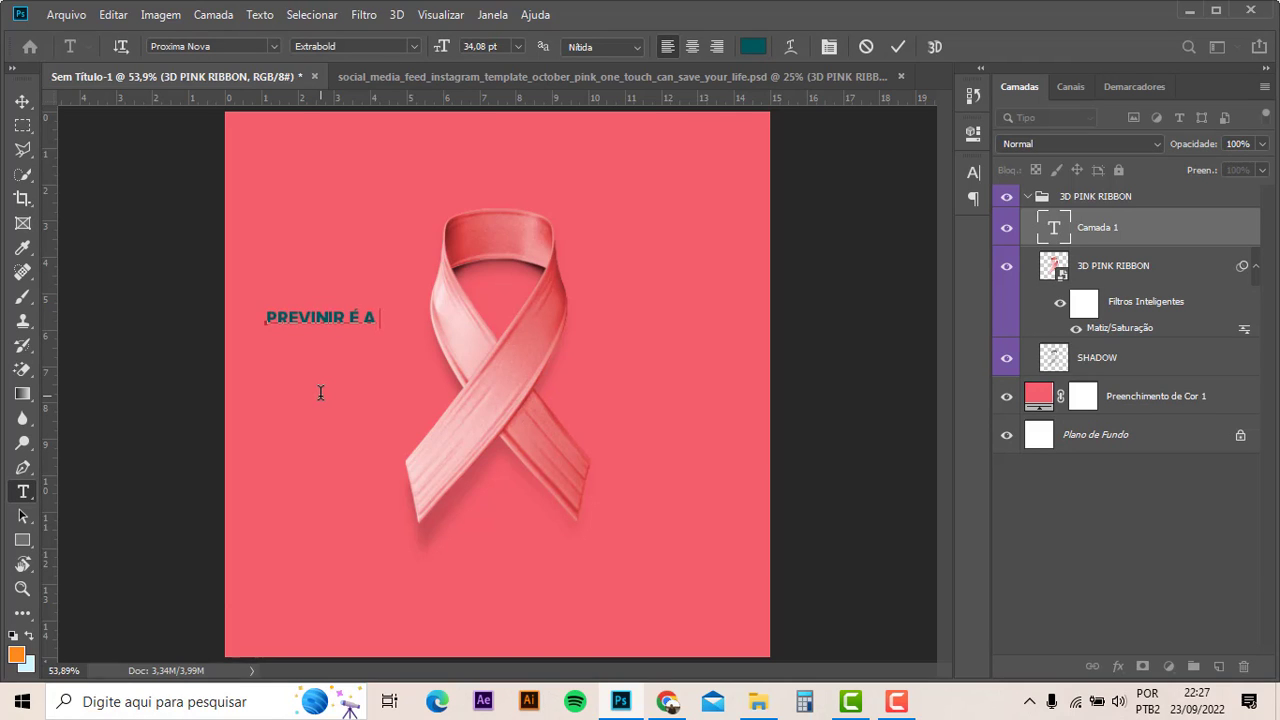
type("MELHOR ")
type("FORMA DE LUTAR")
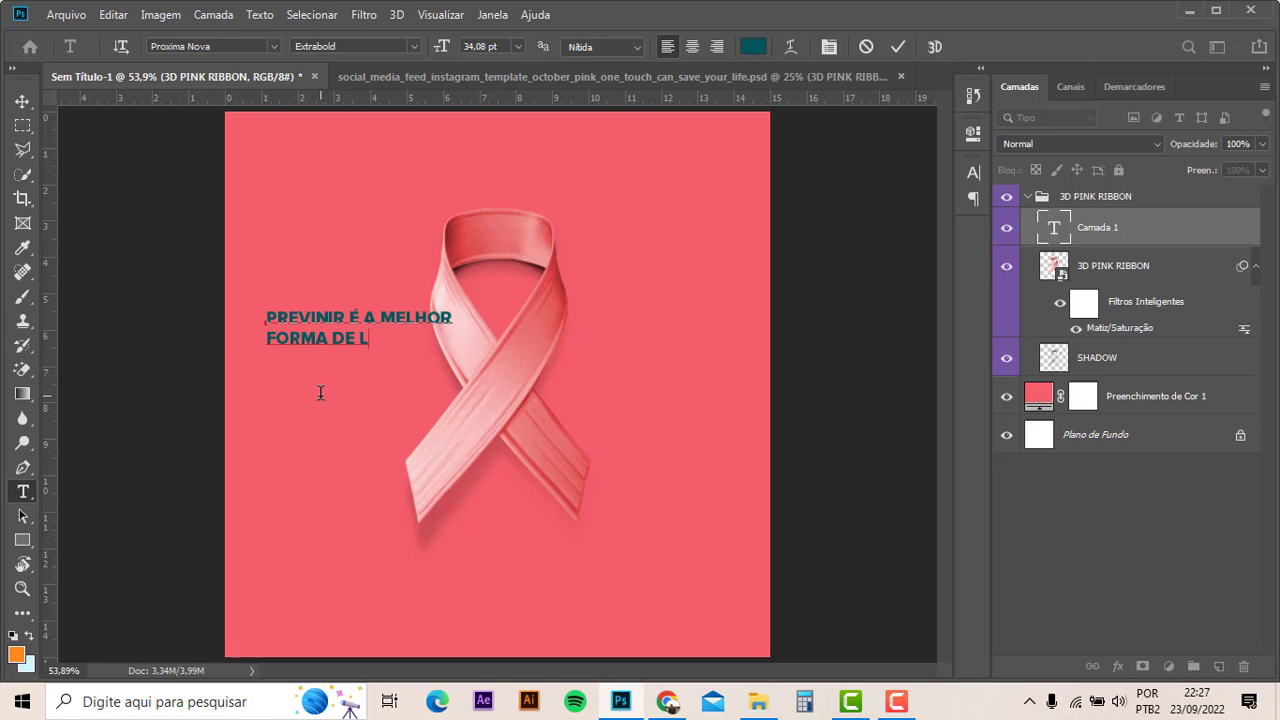
left_click(22, 101)
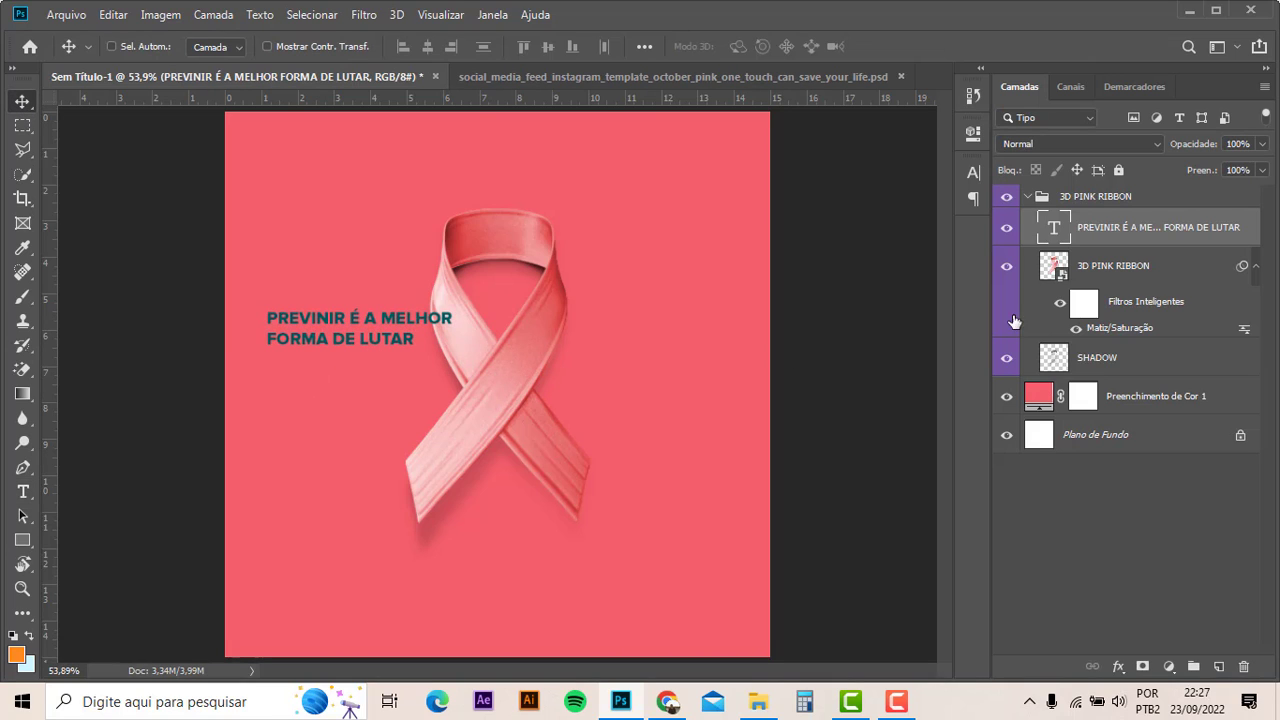
left_click_drag(1145, 222, 1145, 187)
key("ctrl+bracketright")
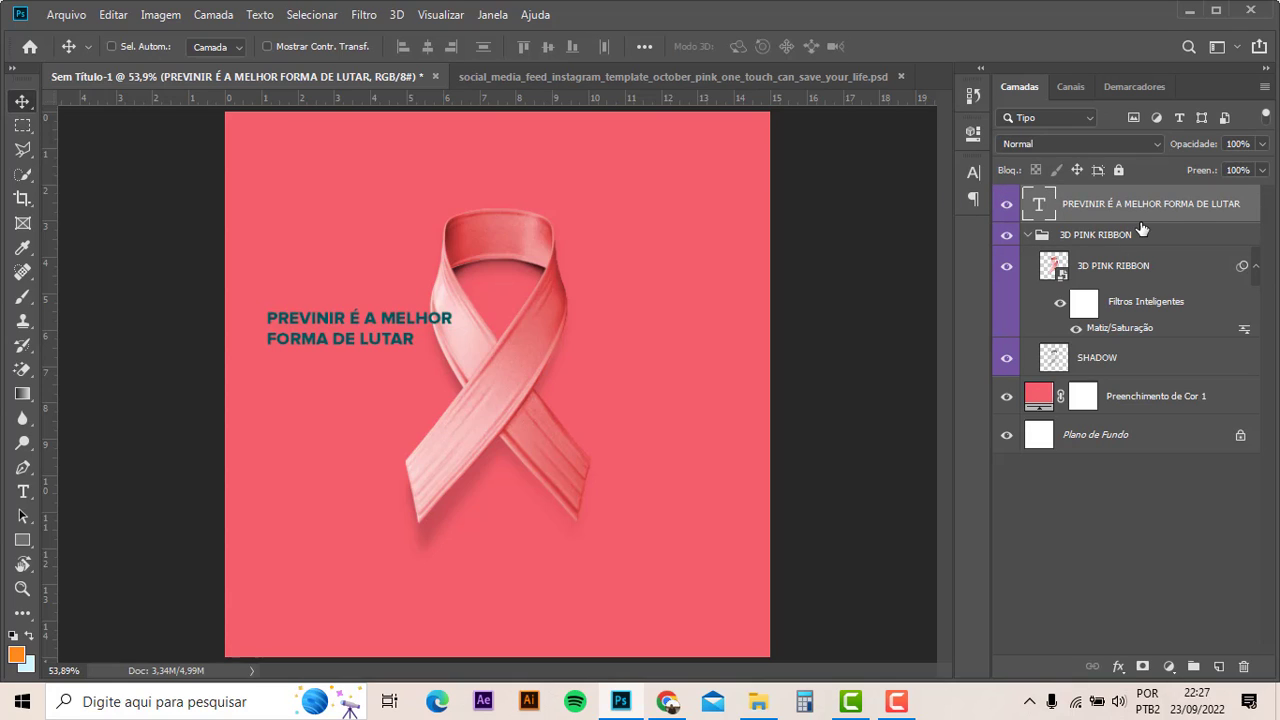
- Set the headline text colour to white (ffffff) in the Character panel
left_click(972, 173)
left_click(925, 272)
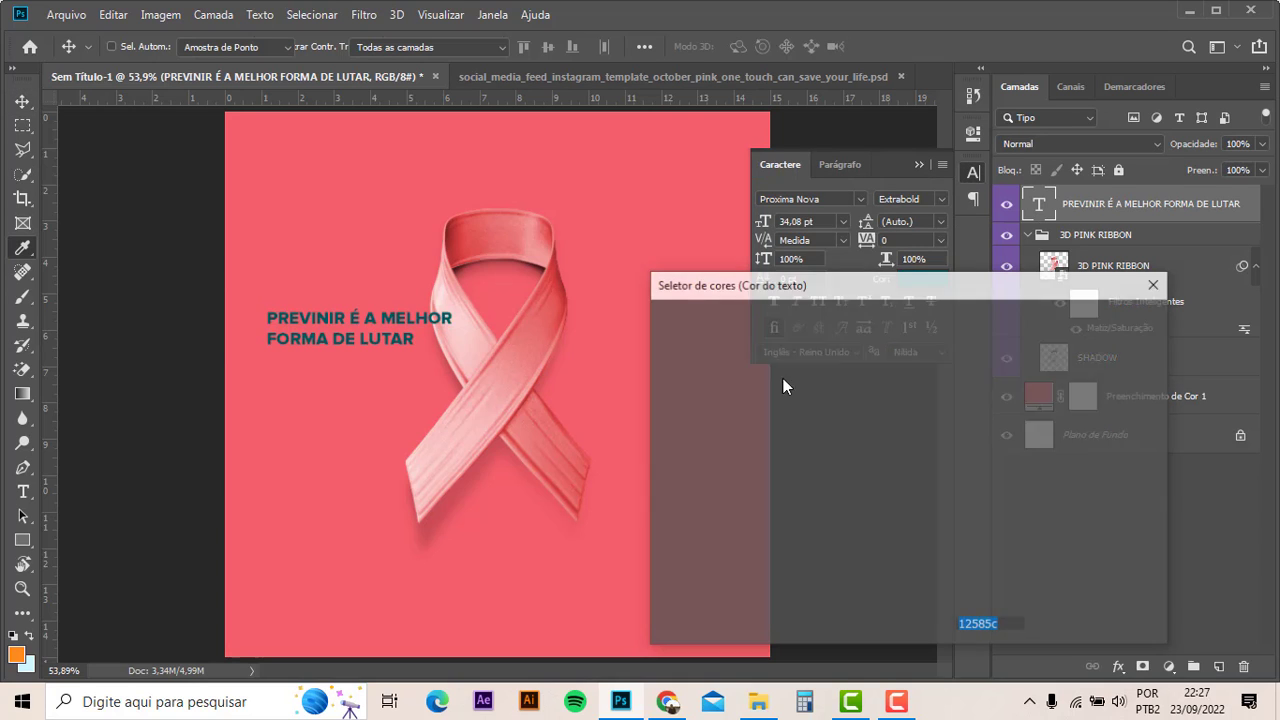
type("ffffff")
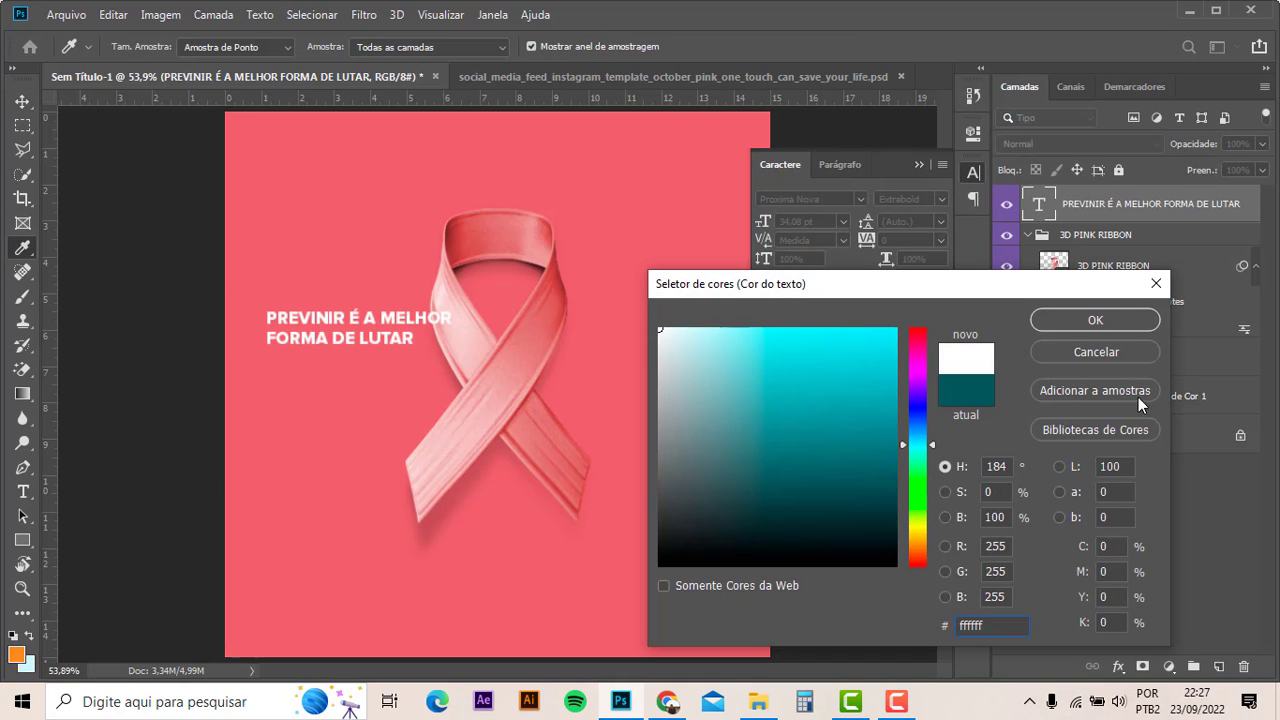
left_click(1090, 321)
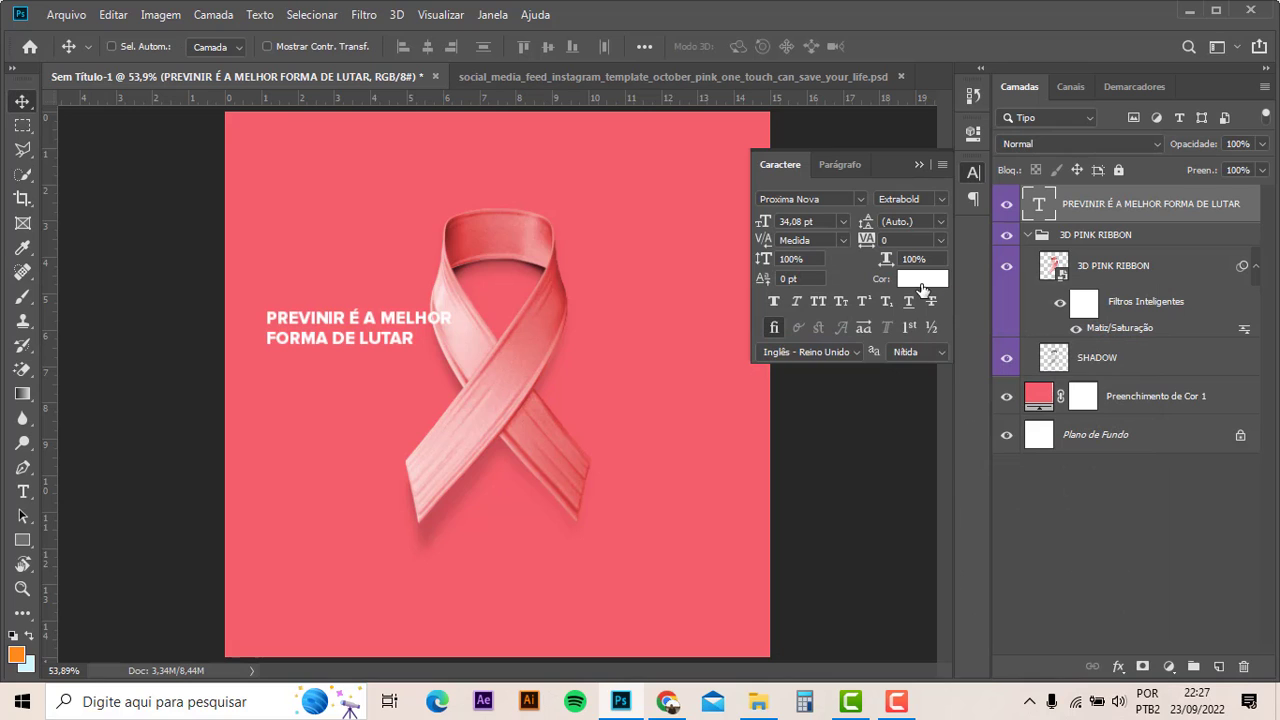
- Change the headline colour to dark maroon #4a0021
left_click(922, 281)
left_click(813, 407)
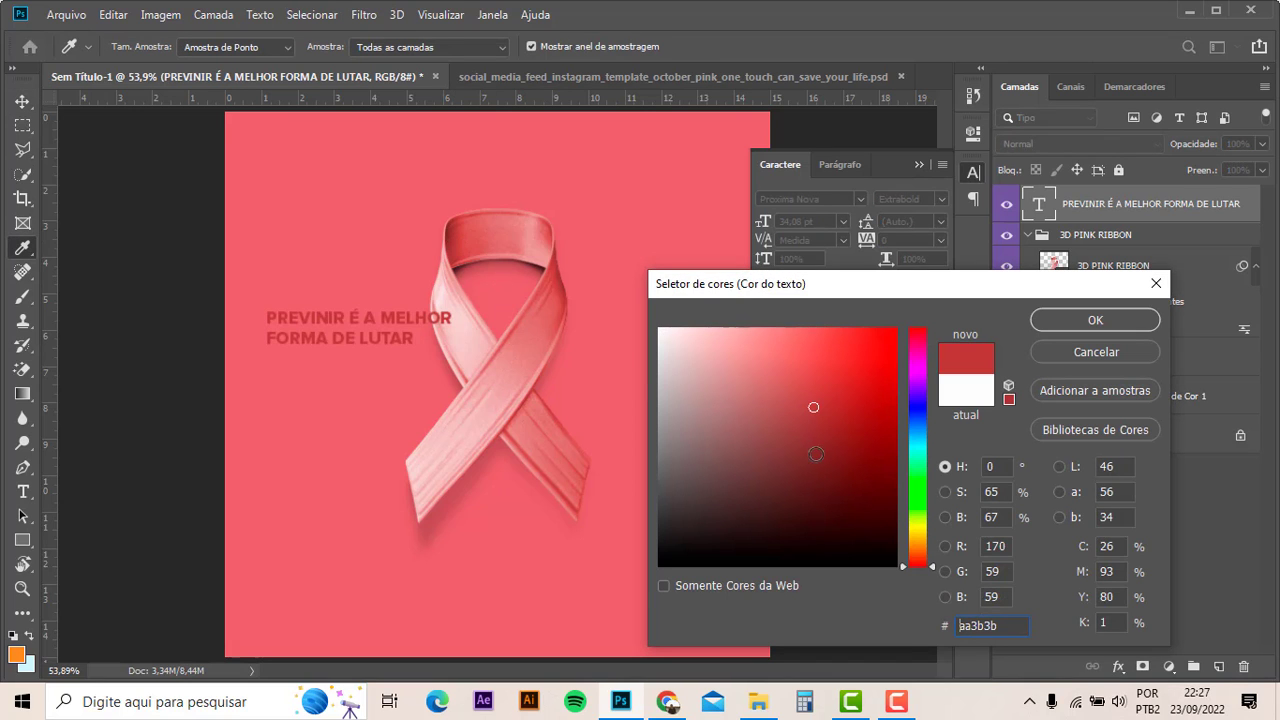
left_click_drag(868, 473, 897, 506)
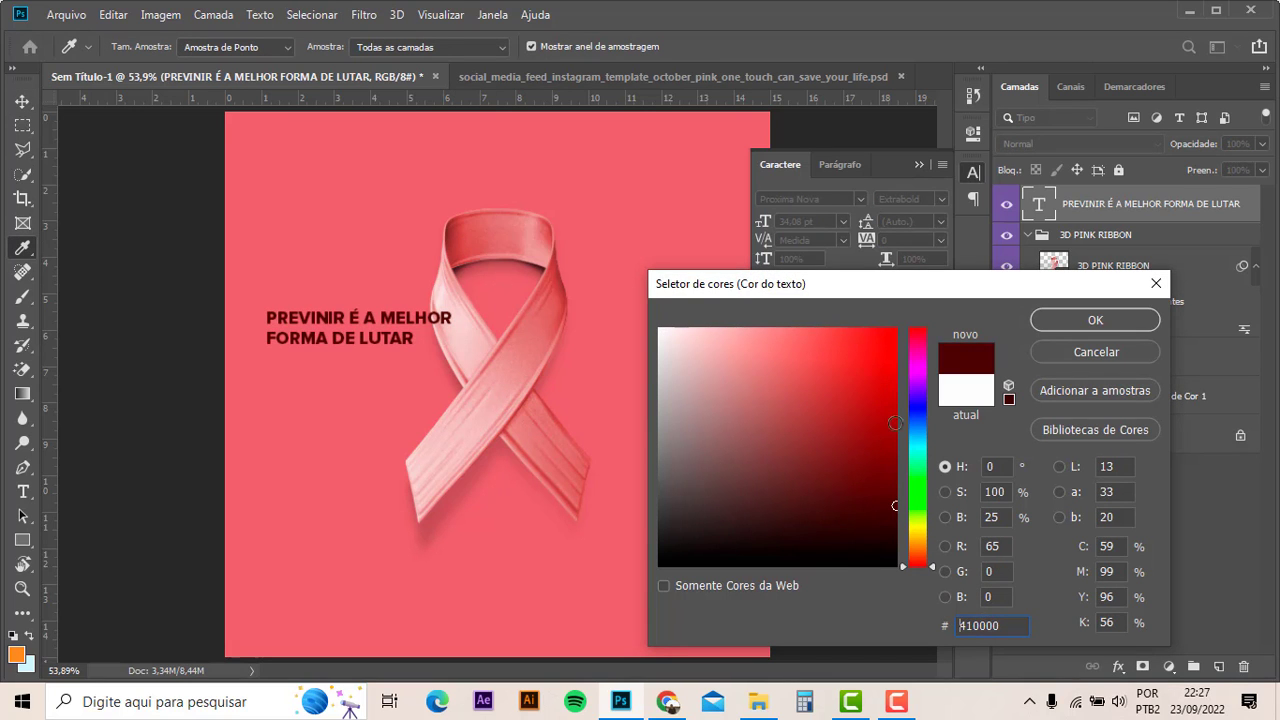
left_click_drag(916, 432, 913, 373)
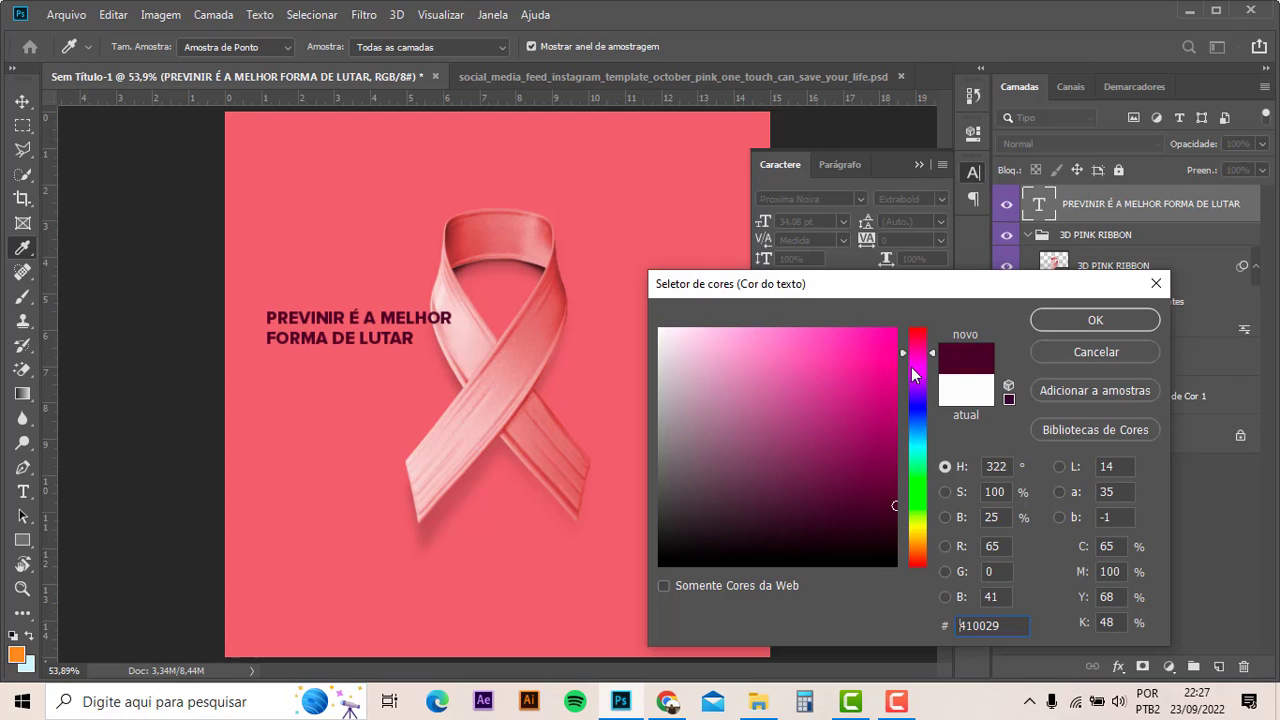
left_click_drag(864, 456, 895, 491)
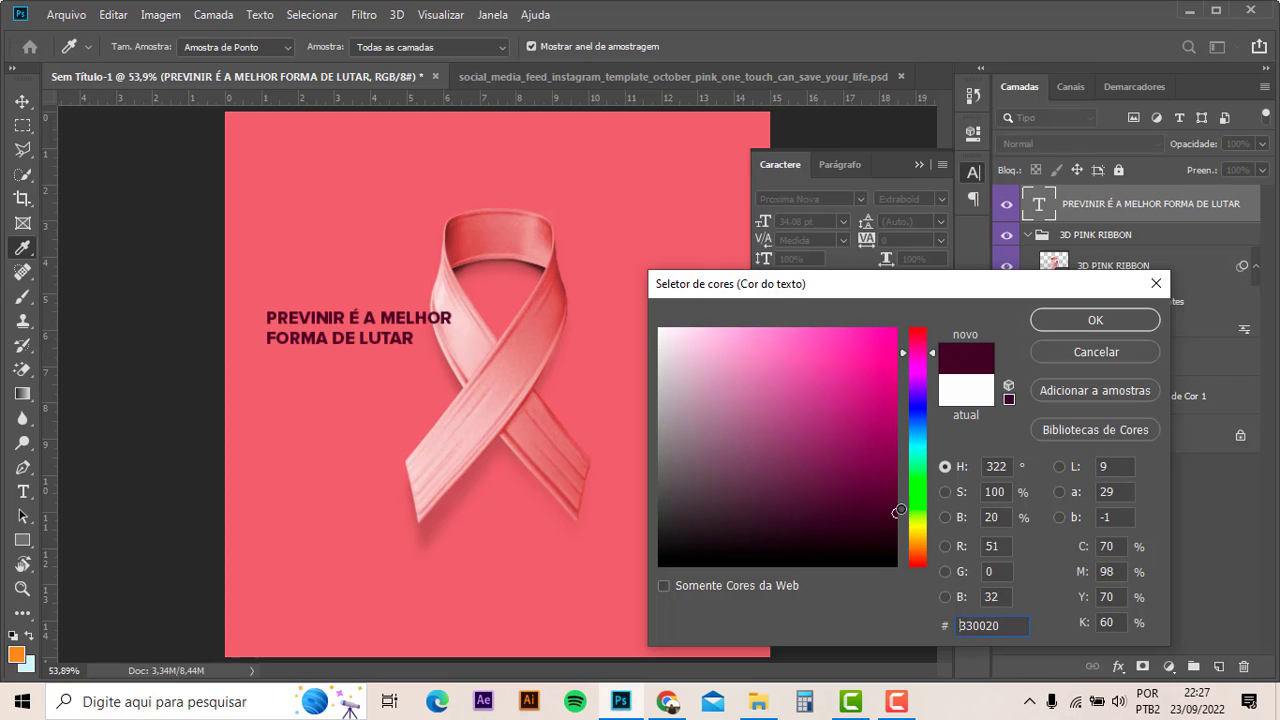
left_click_drag(920, 385, 922, 350)
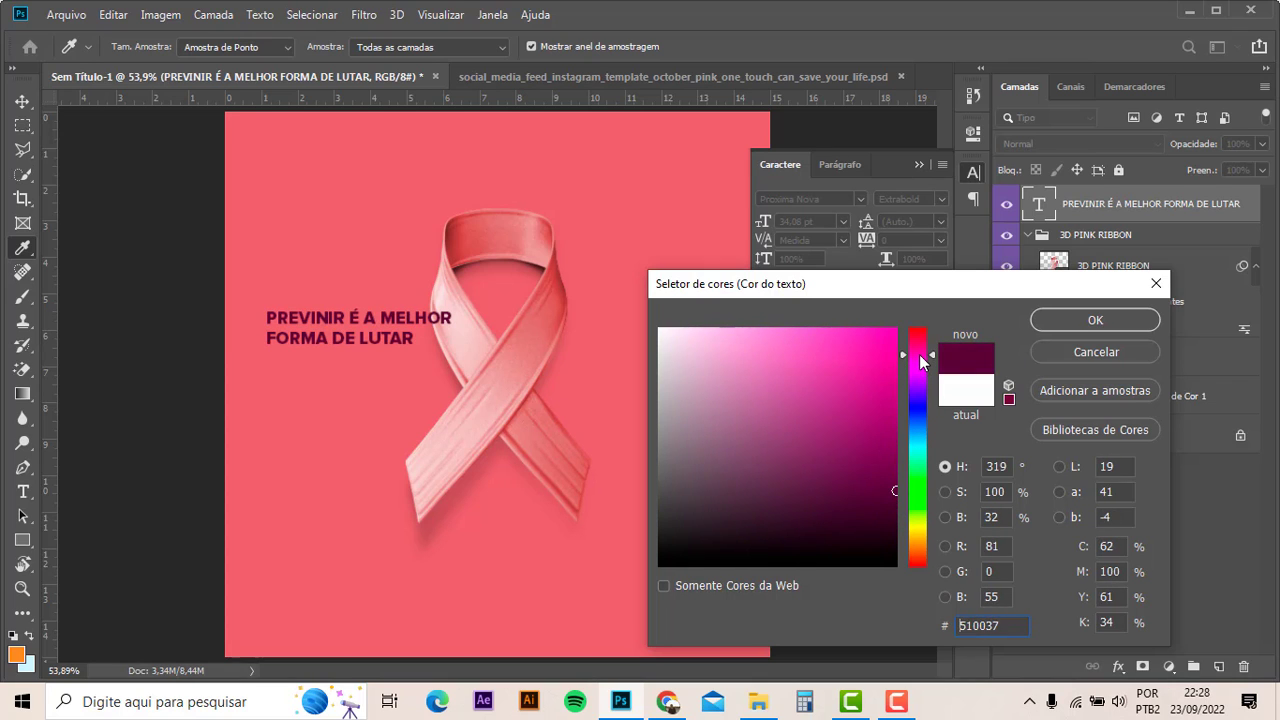
mouse_move(886, 480)
left_mouse_down()
mouse_move(894, 513)
mouse_move(901, 504)
left_mouse_up()
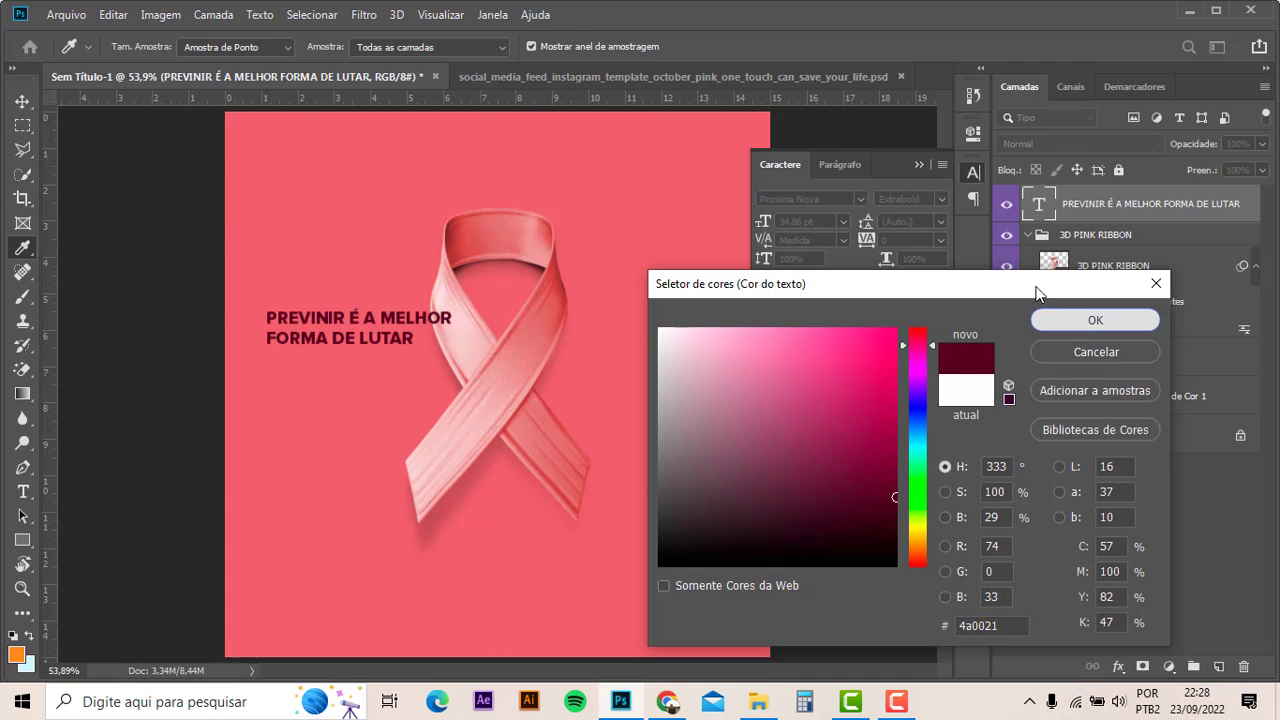
left_click(1095, 320)
left_click(918, 166)
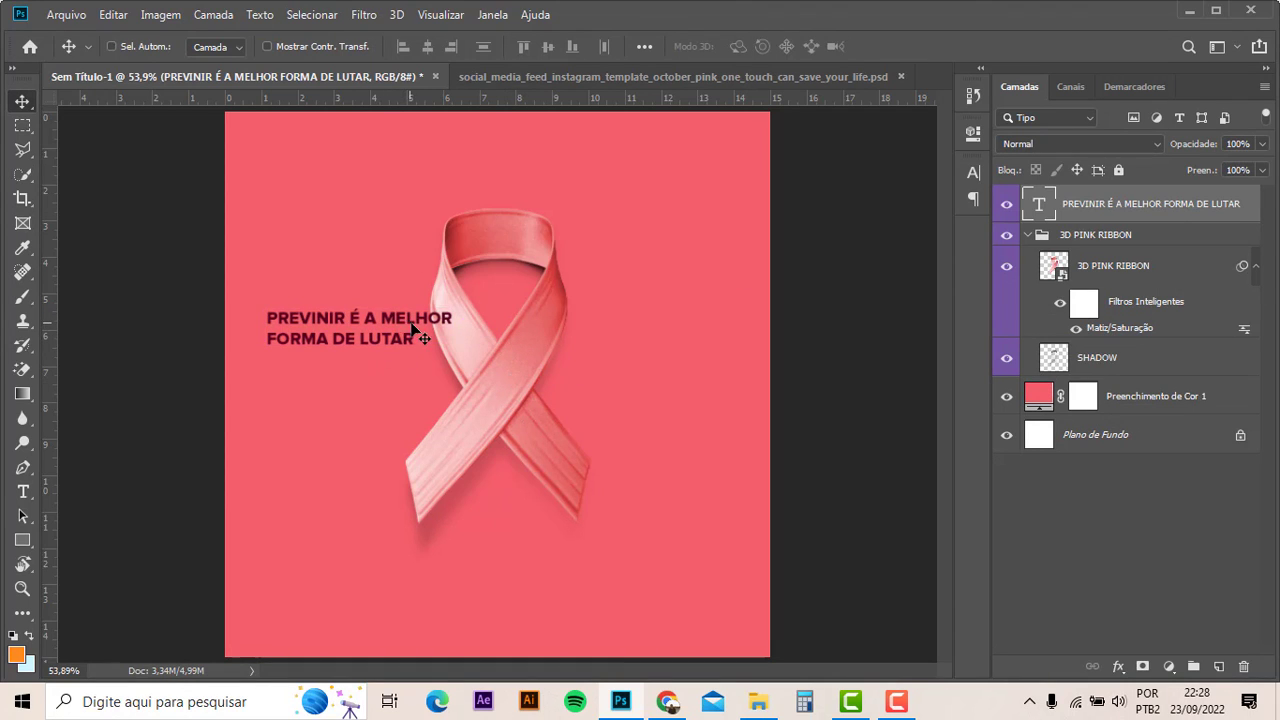
- Move the headline about 60 px lower on the left of the ribbon
key("ctrl+t")
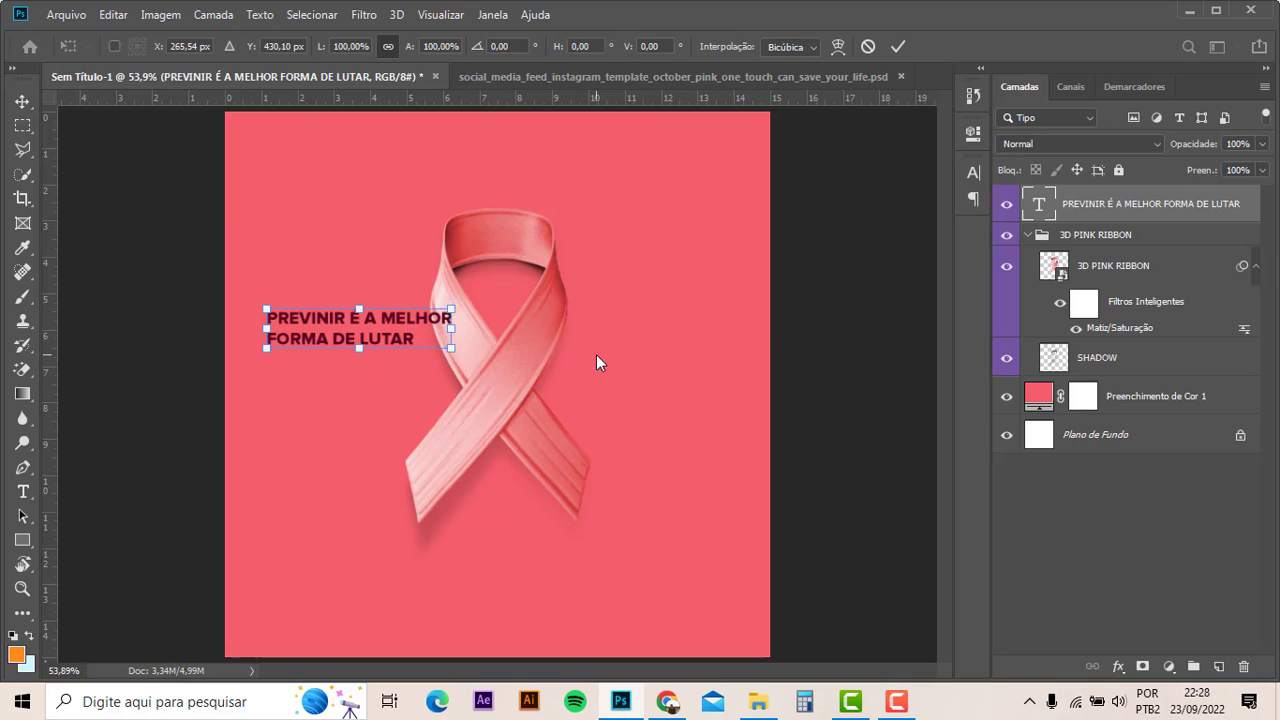
key("Return")
left_click_drag(350, 343, 351, 404)
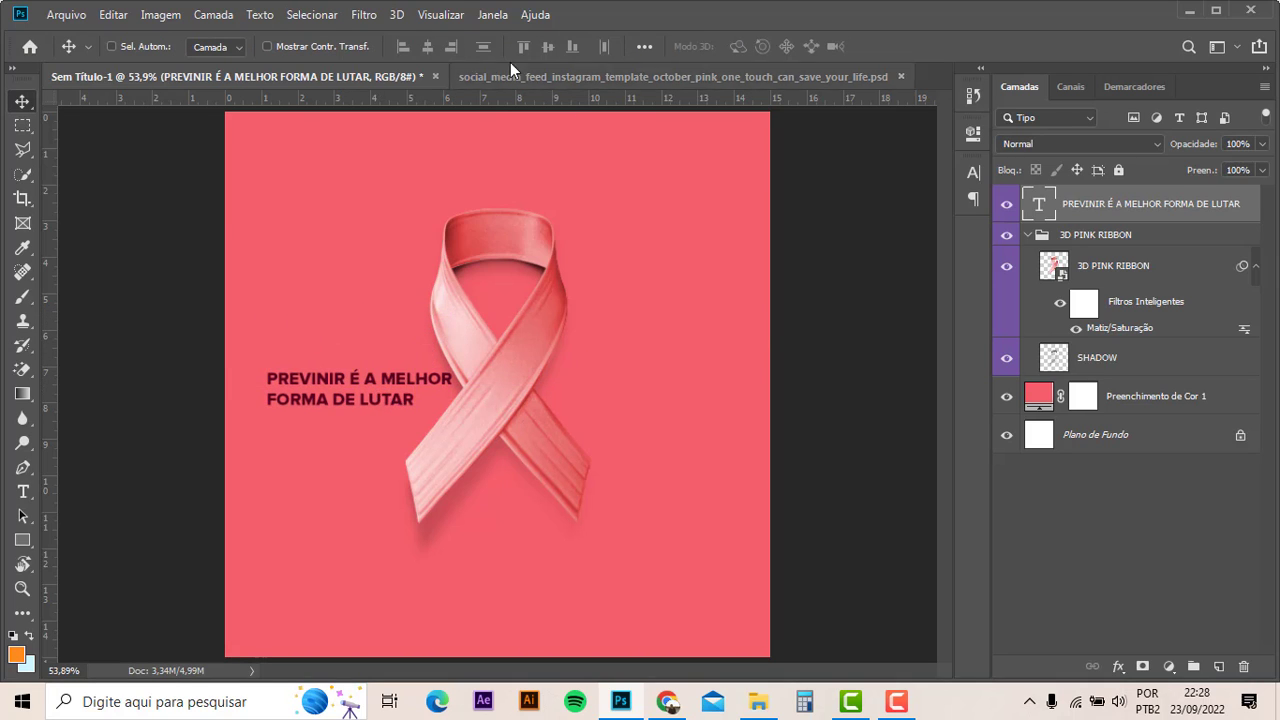
left_click(442, 15)
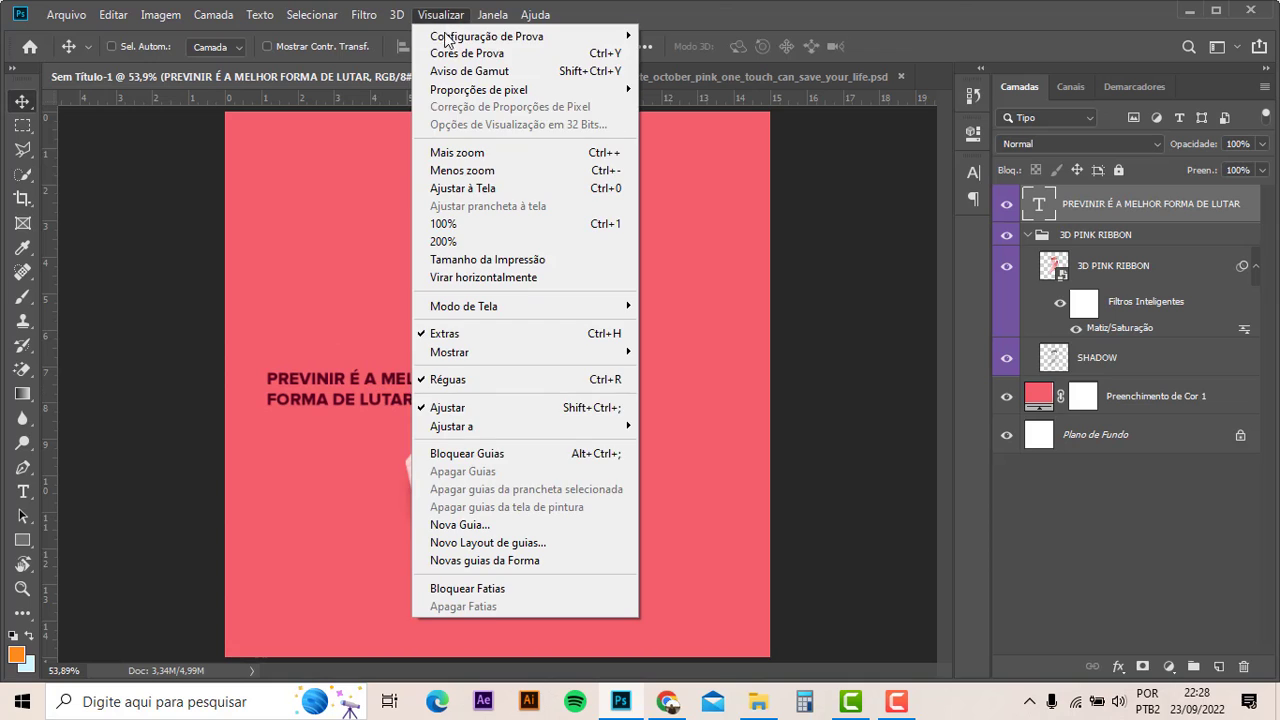
- Apply a 4 by 4 guide layout and nudge the headline slightly left
left_click(474, 542)
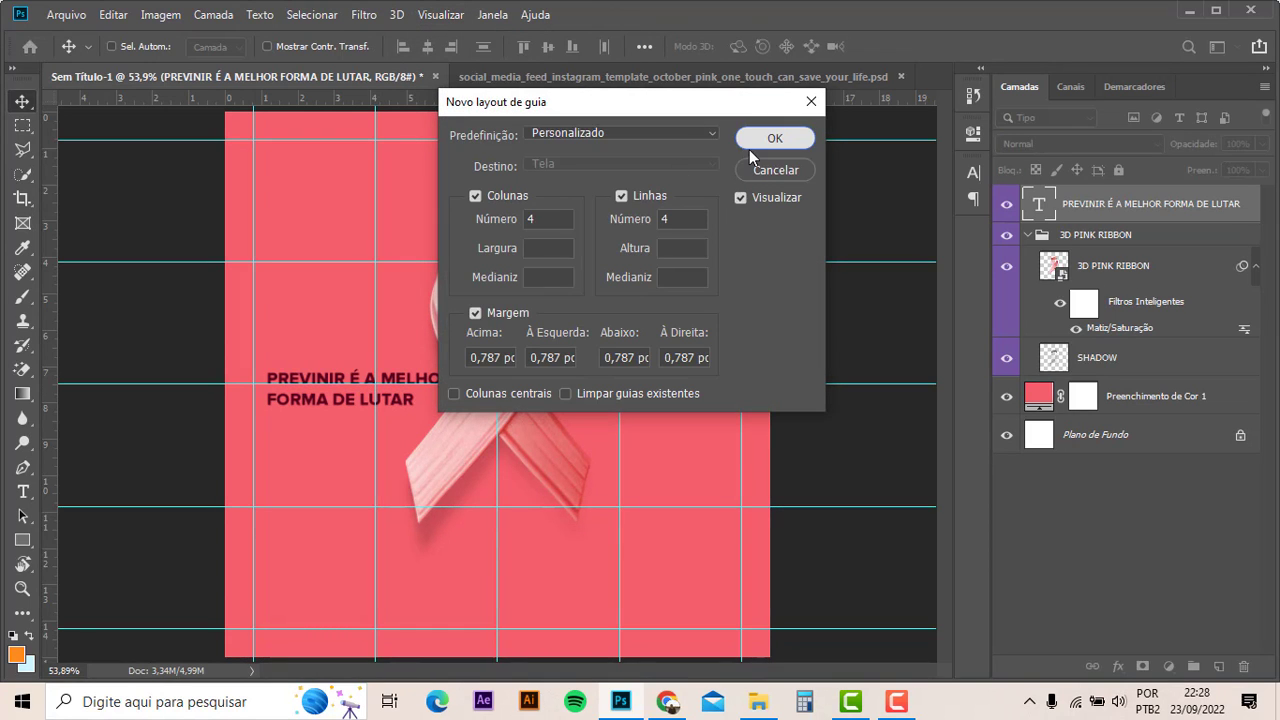
left_click(752, 145)
left_click_drag(341, 402, 320, 402)
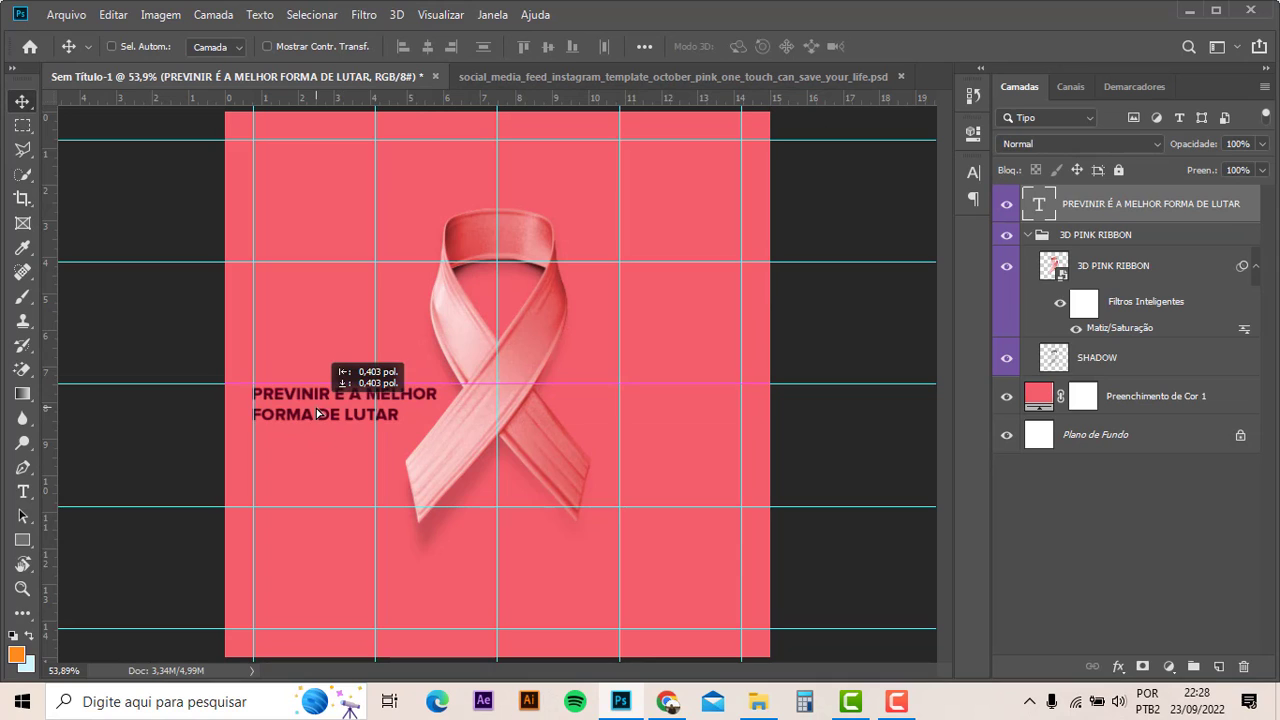
- Scale the ribbon group with its shadow to about 122% and shift it slightly right
left_click(525, 348, "ctrl")
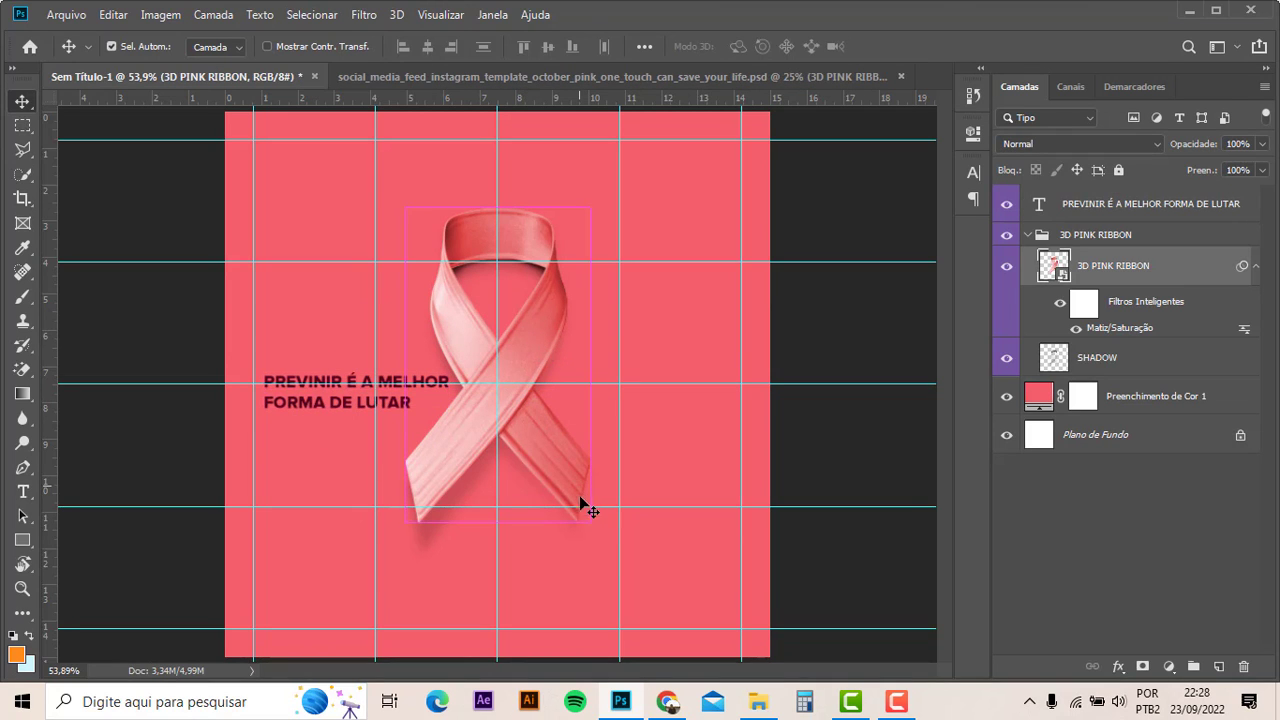
key("ctrl+t")
left_click_drag(591, 523, 623, 579)
left_click(1110, 241)
key("ctrl+t")
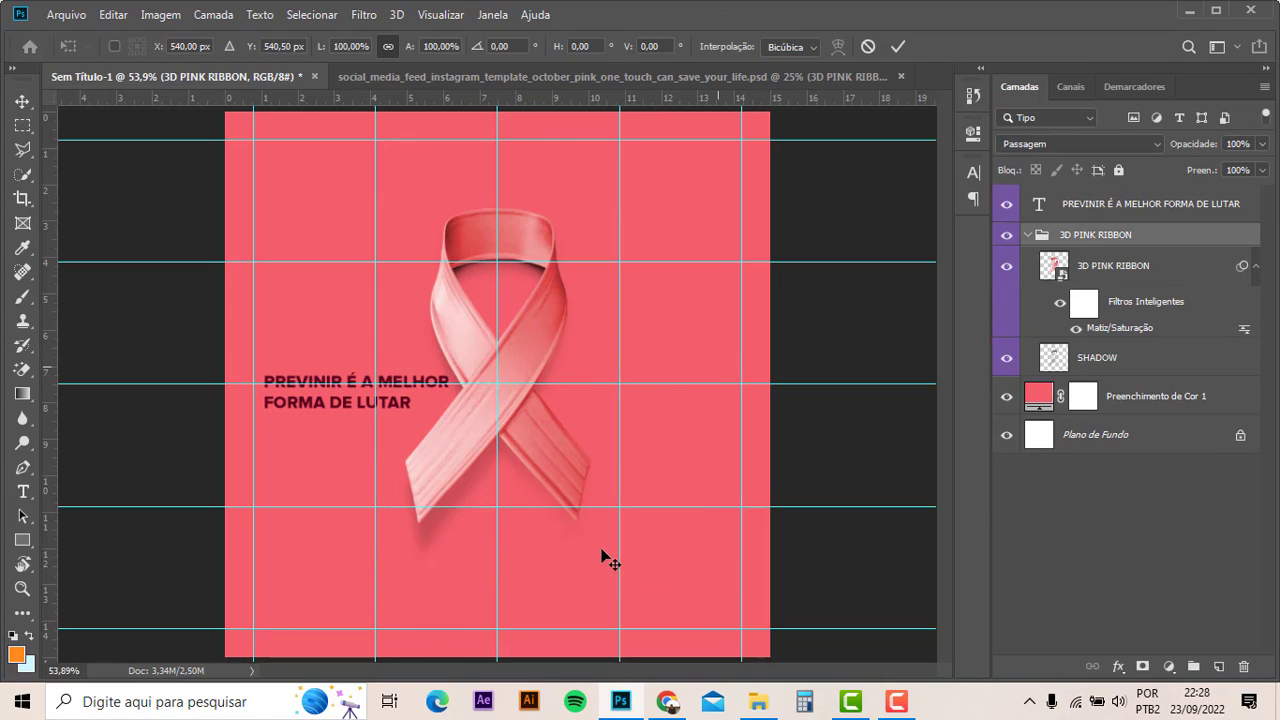
left_click_drag(593, 557, 612, 600)
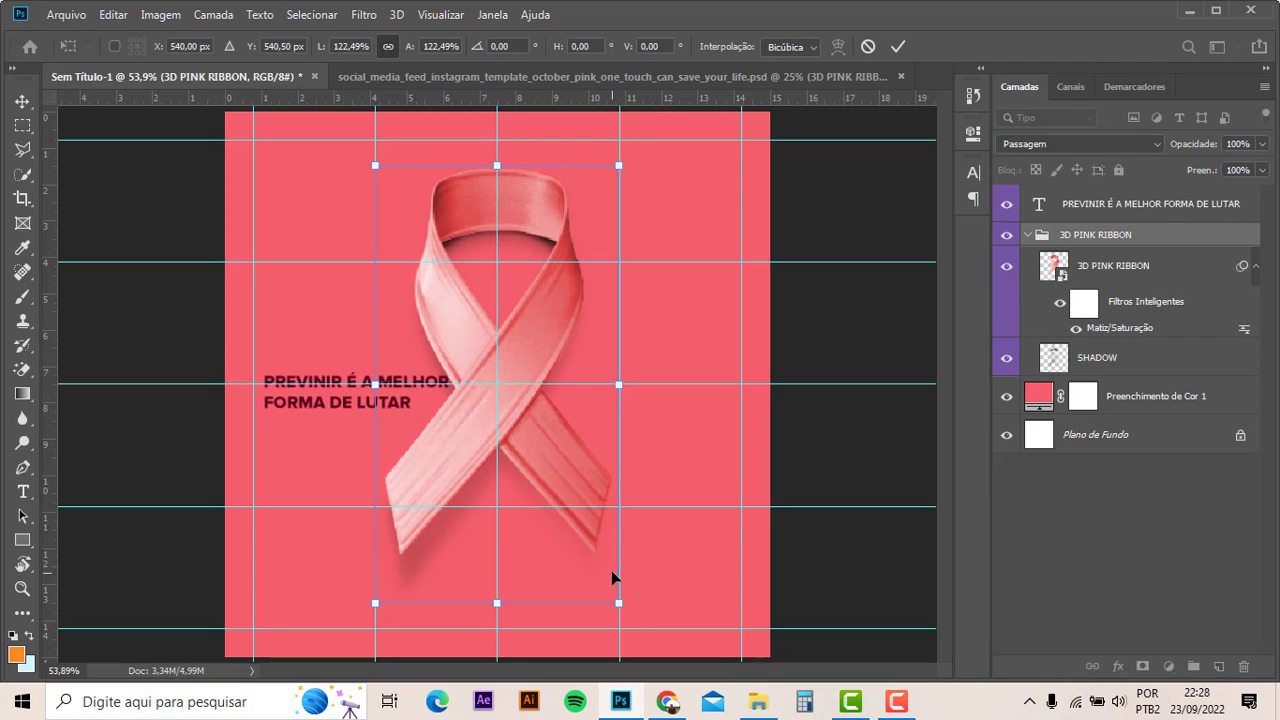
key("Return")
left_click_drag(533, 462, 553, 460)
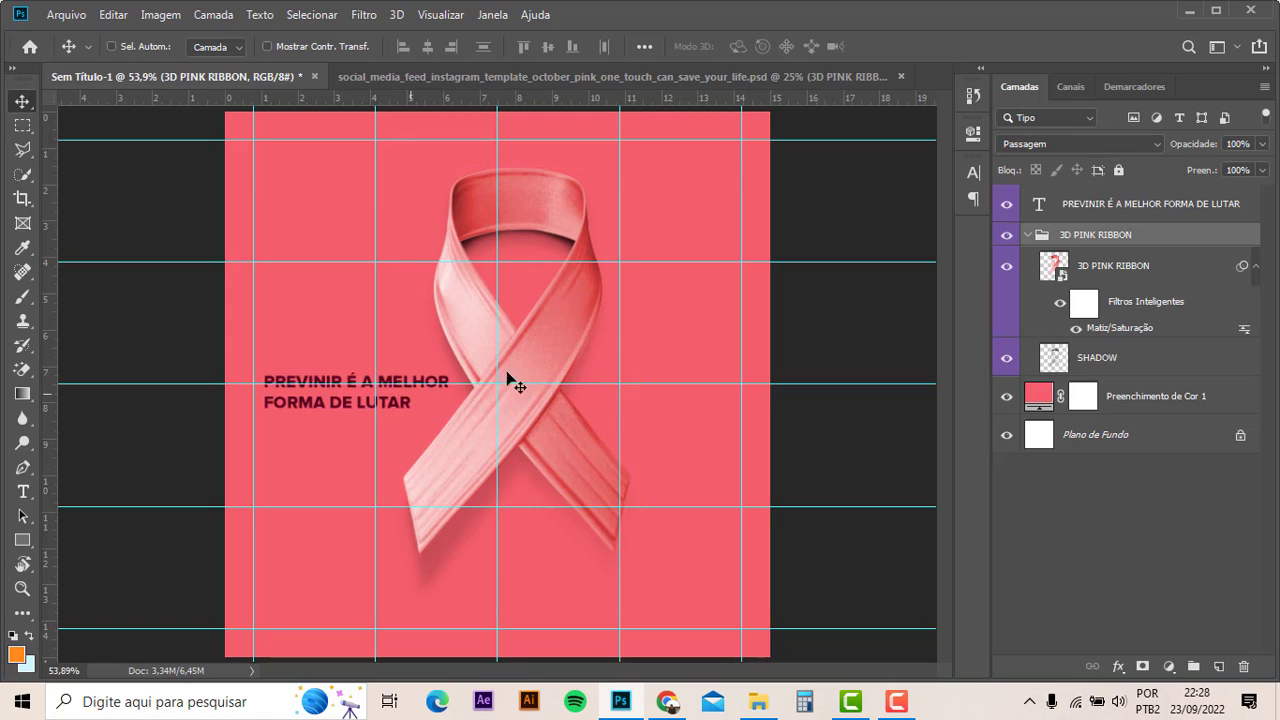
left_click(1015, 203)
- Make the headline #ffffff white, hide guides with Ctrl+;, and drag the ribbon further right
left_click(974, 172)
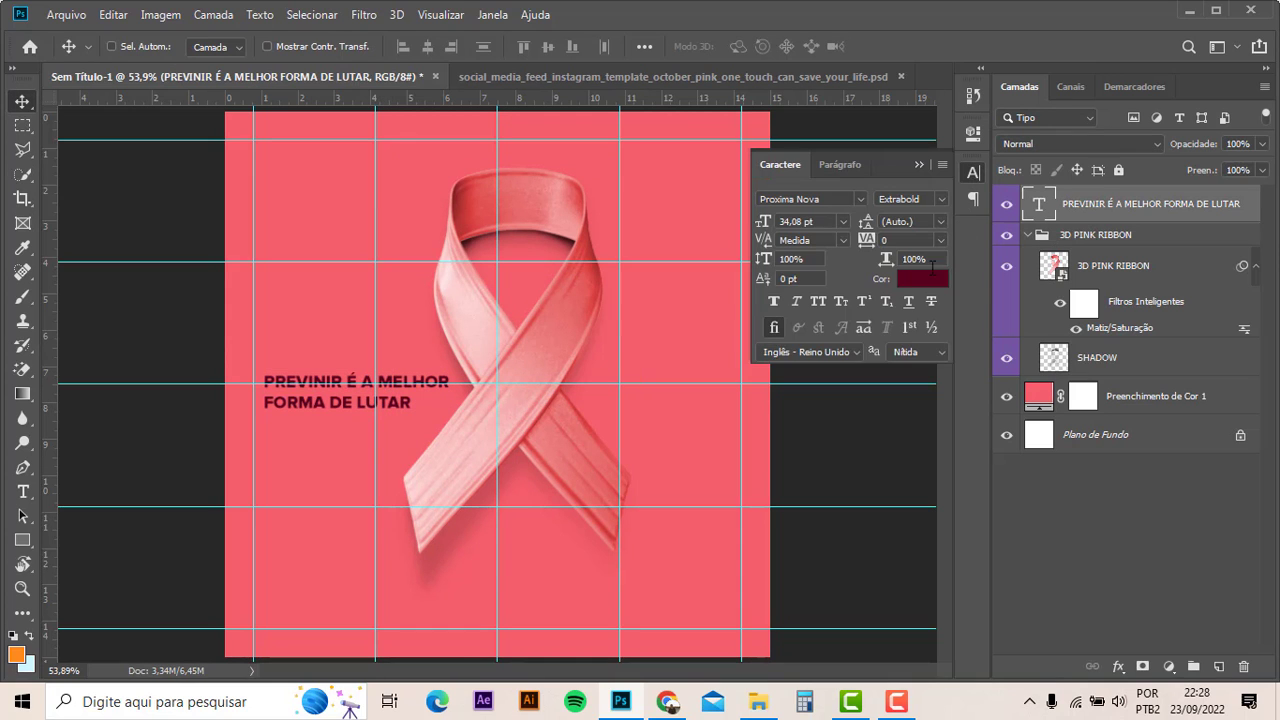
left_click(920, 286)
type("ffffff")
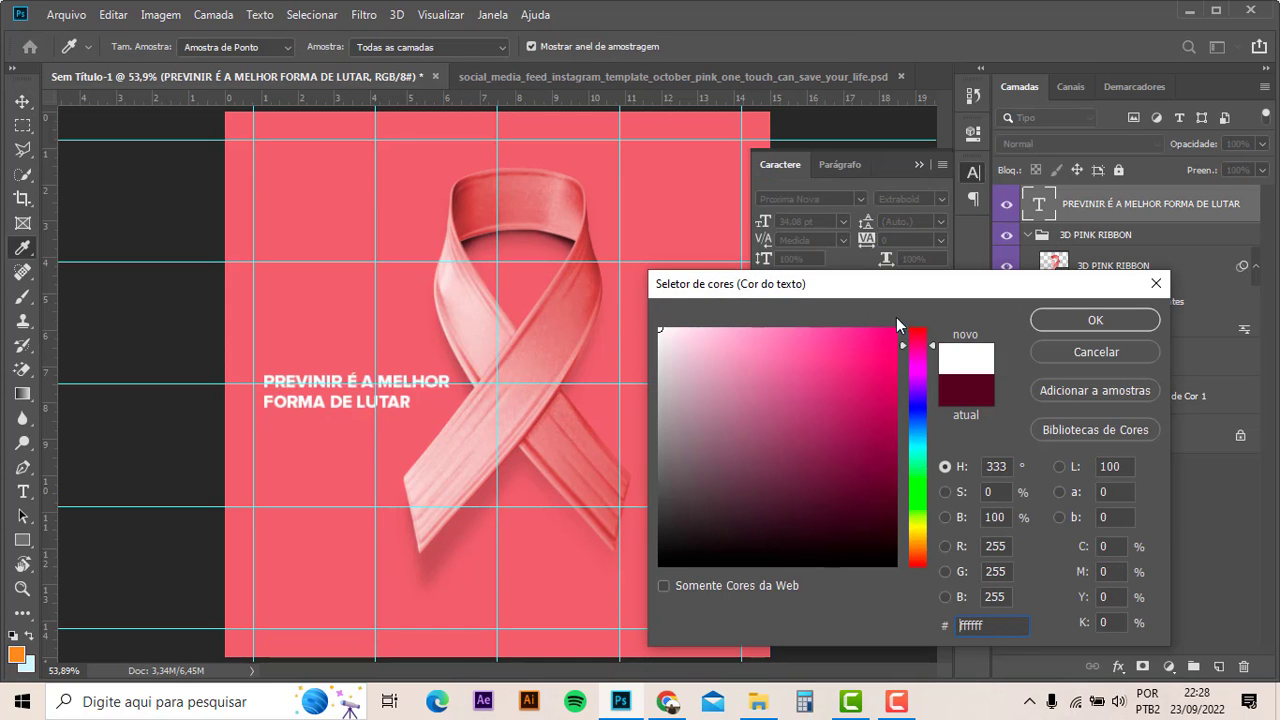
left_click(1051, 320)
left_click(917, 163)
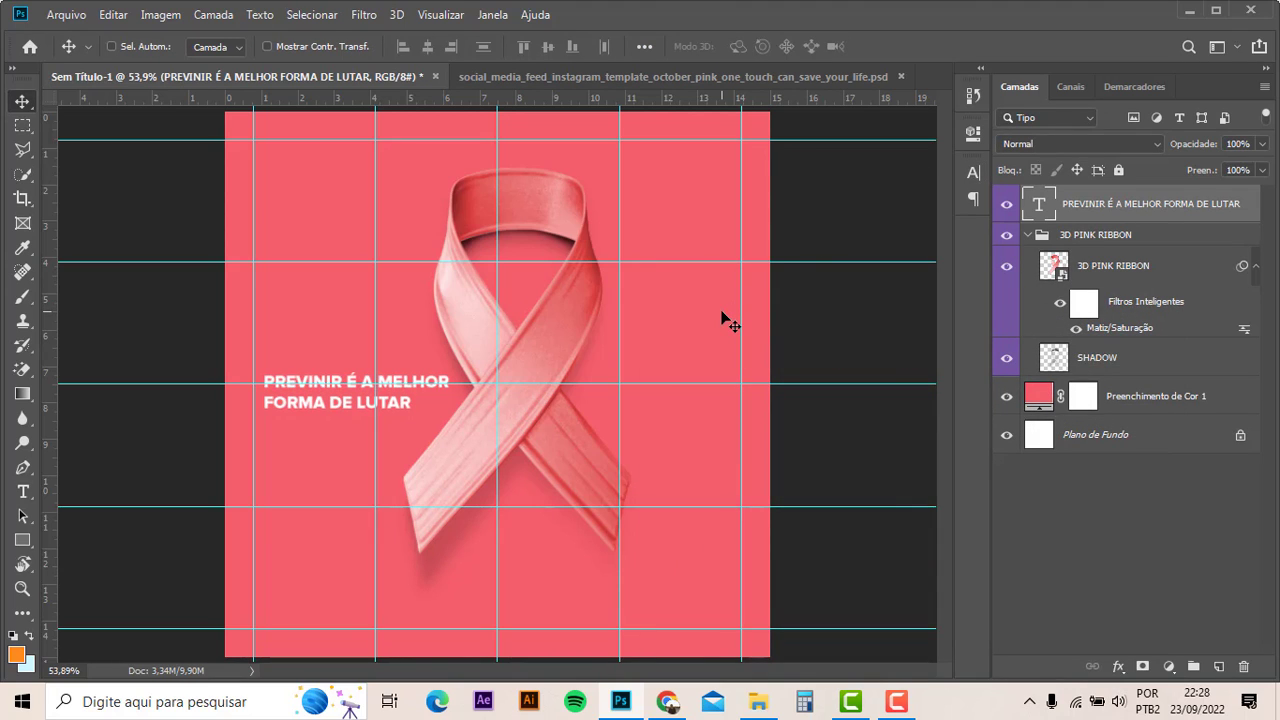
key("ctrl+semicolon")
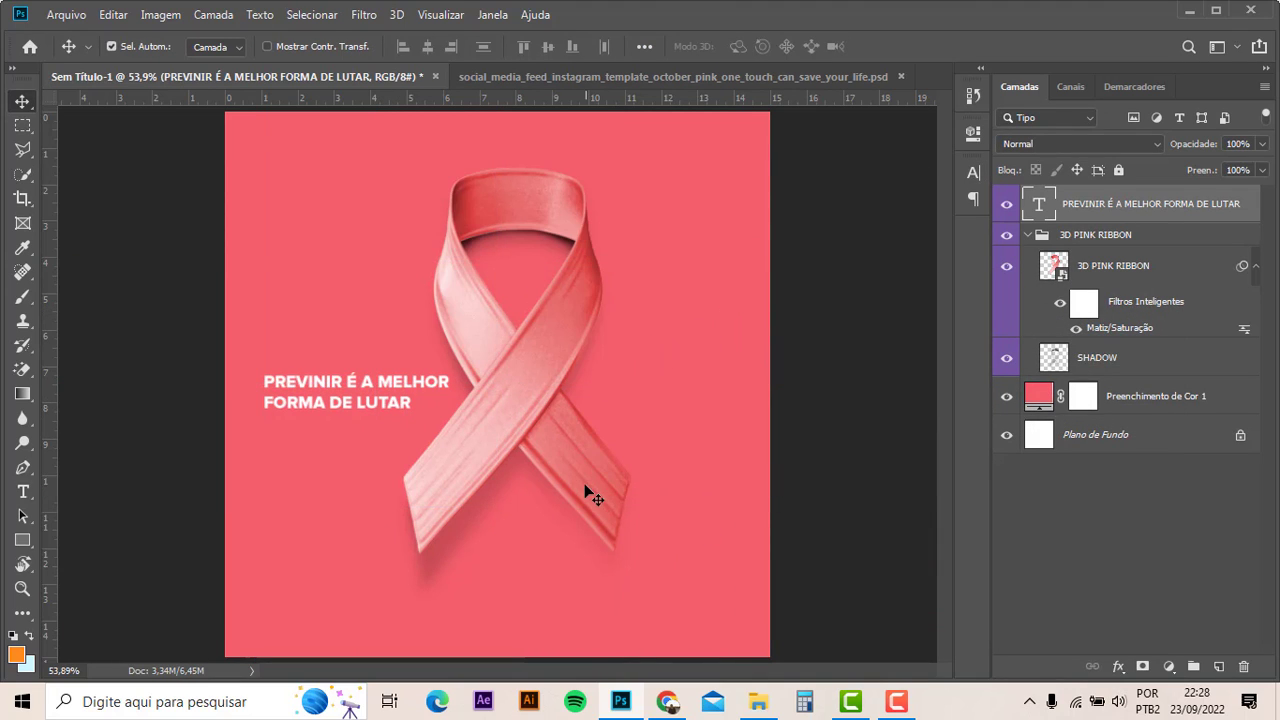
left_click_drag(582, 480, 652, 478)
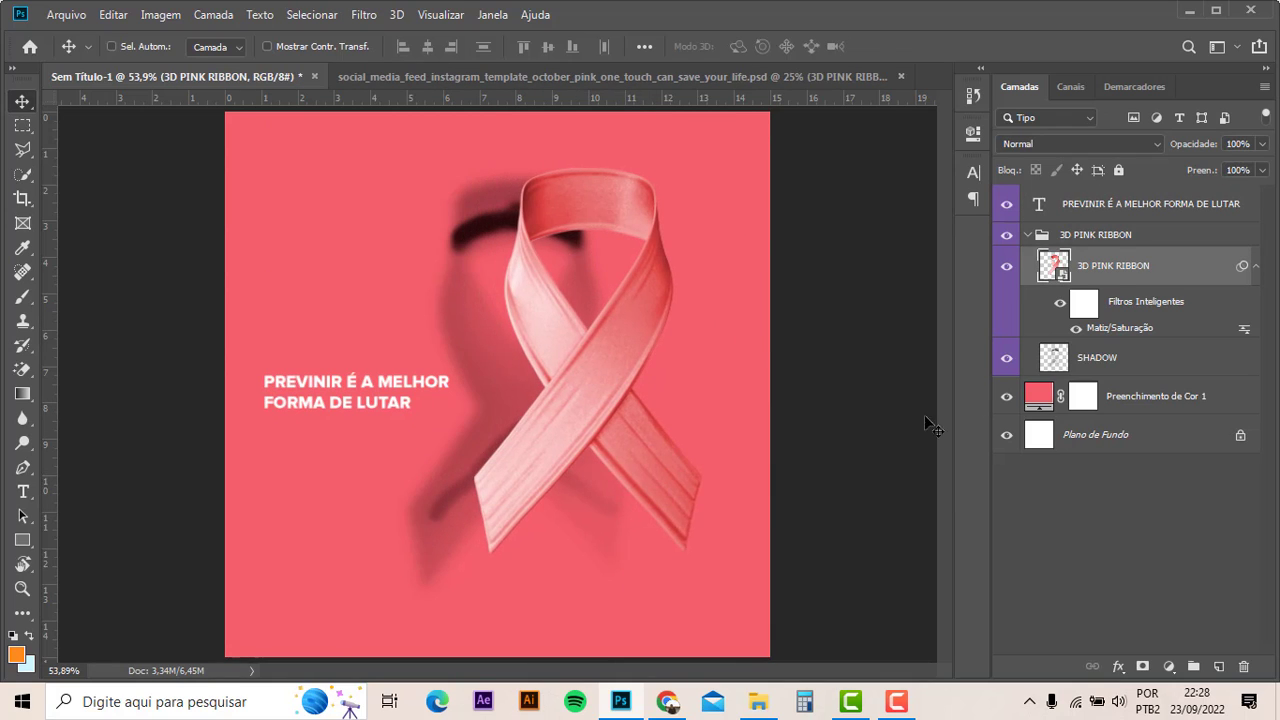
- Move the ribbon group and its shadow together to the right and slightly down
key("ctrl+z")
left_click(1095, 234)
left_click_drag(549, 423, 635, 423)
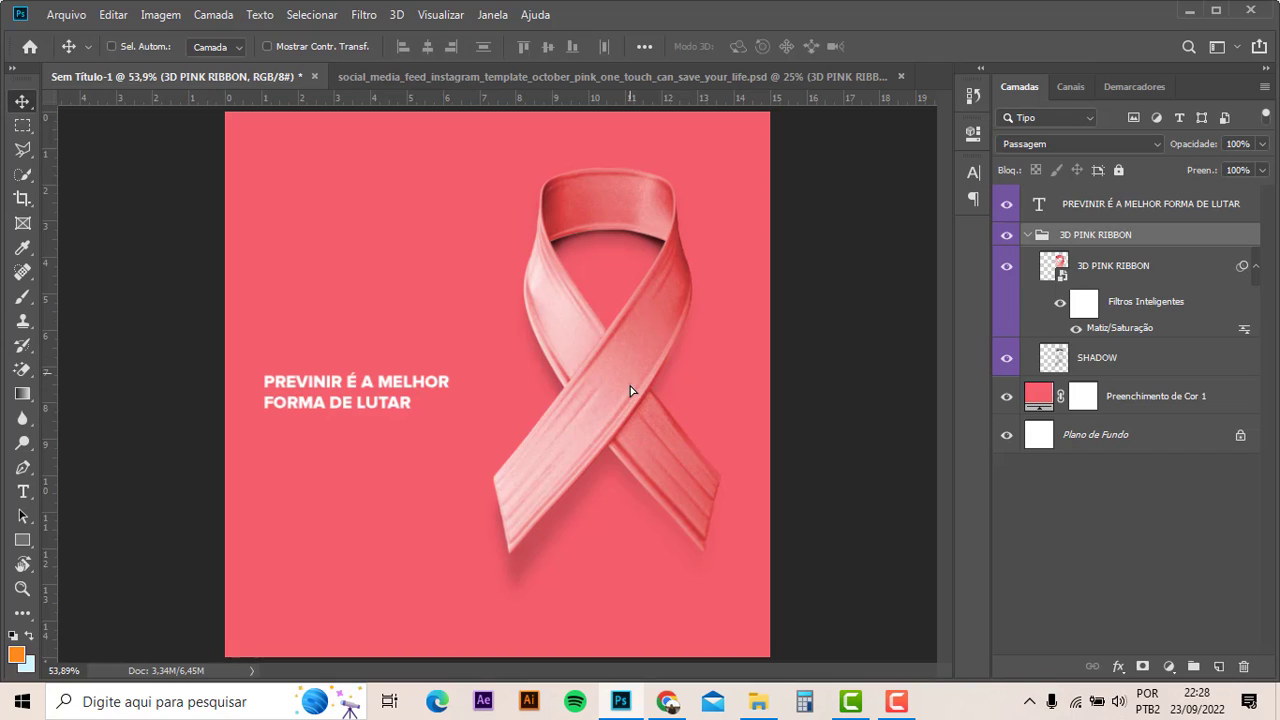
key("shift+Down")
key("shift+Down")
key("shift+Down")
- Move the white headline up about 110 px and slightly left, using the guides
left_click(390, 400)
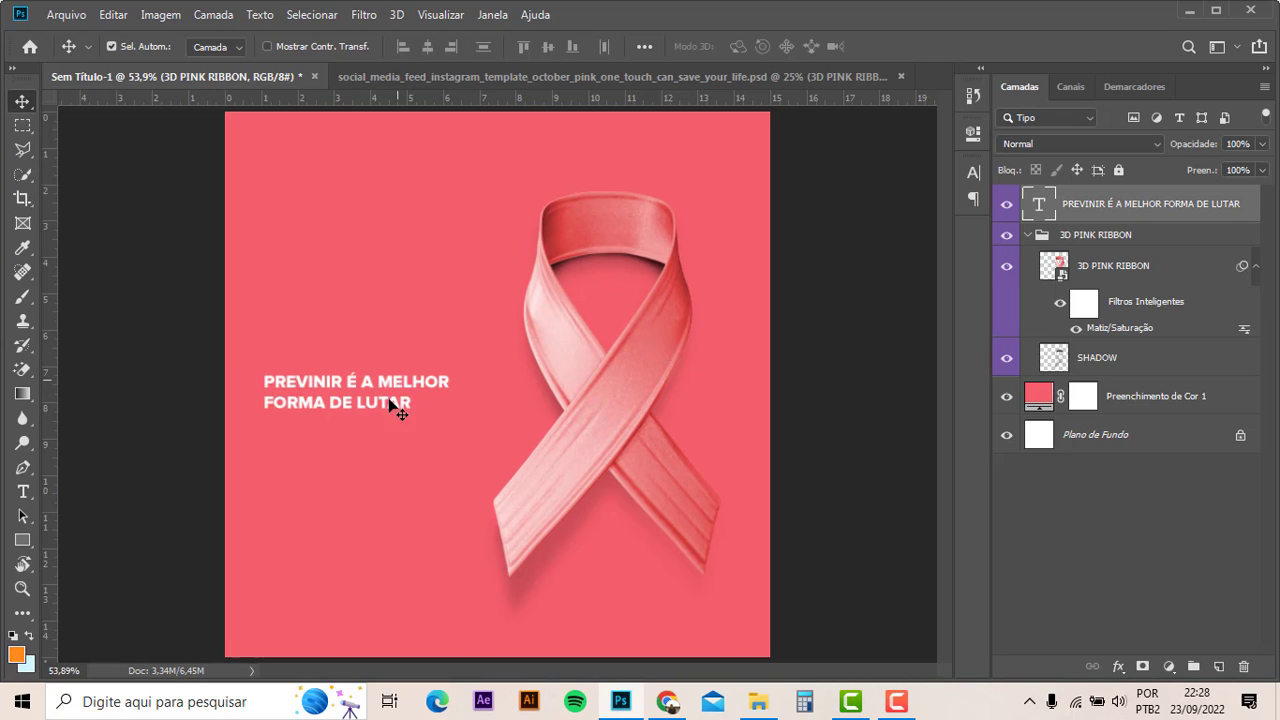
left_click_drag(389, 399, 387, 291)
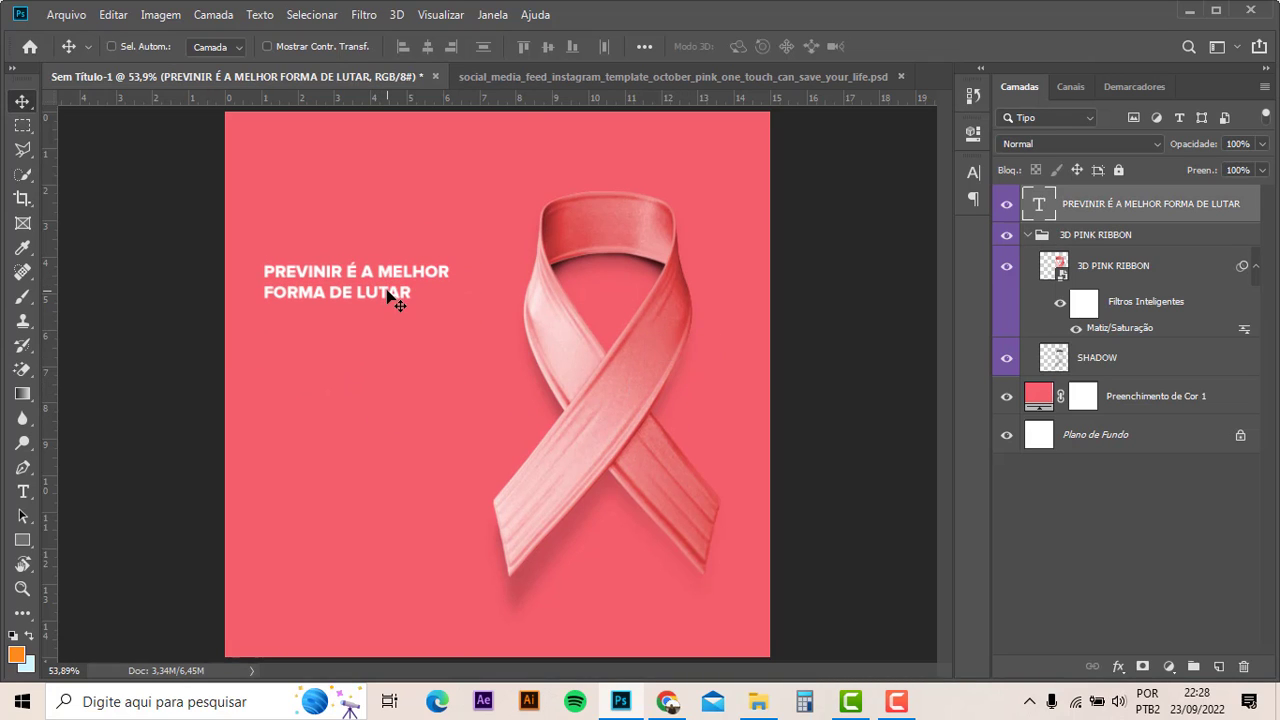
key("ctrl+semicolon")
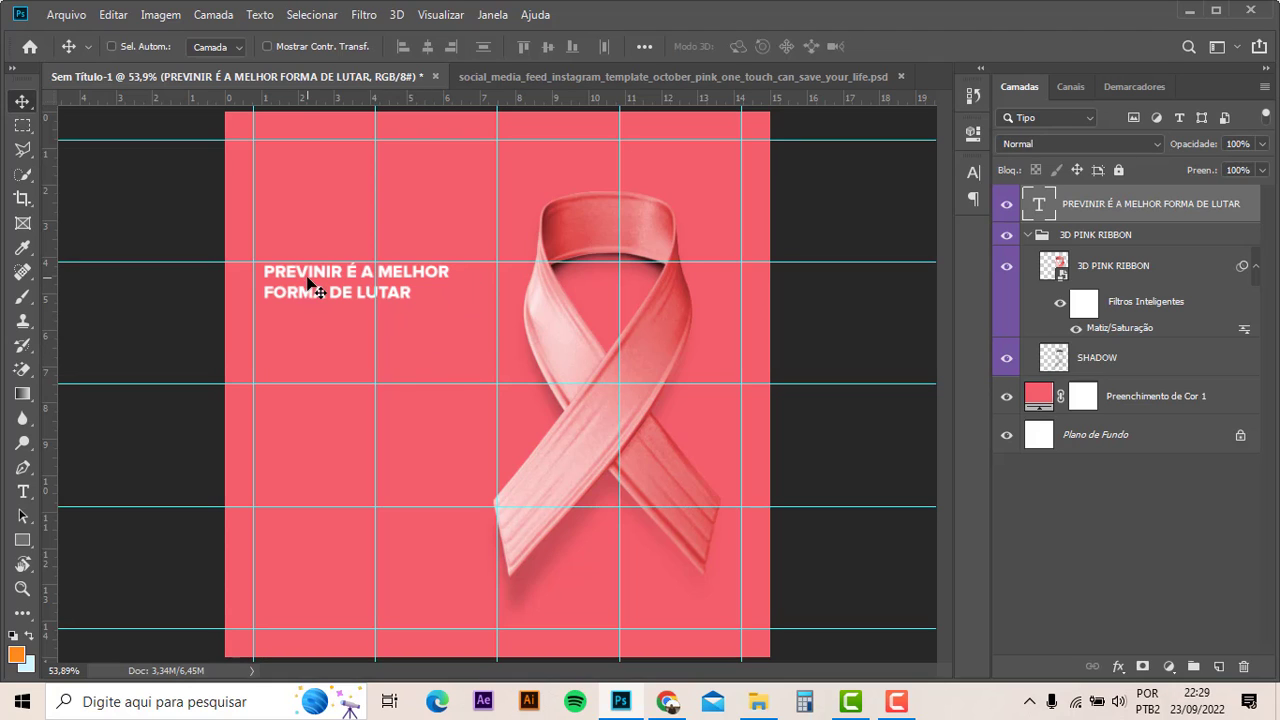
left_click_drag(307, 282, 297, 282)
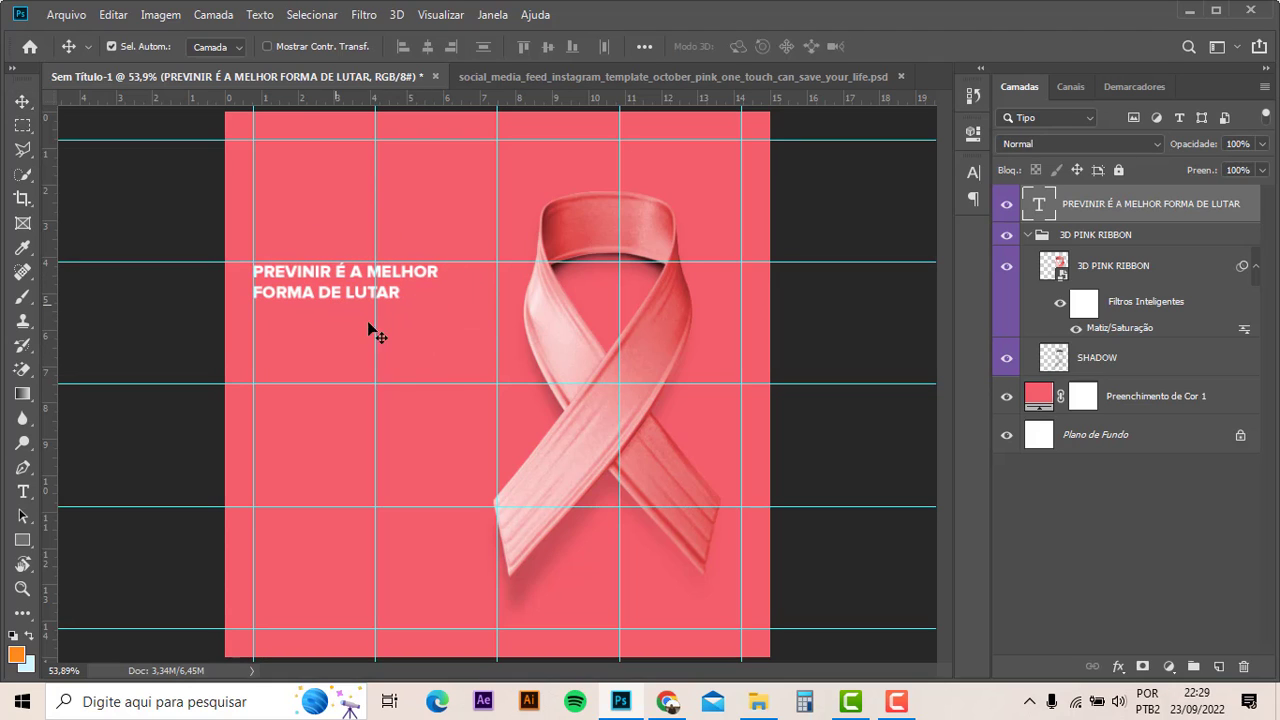
key("ctrl+t")
key("Return")
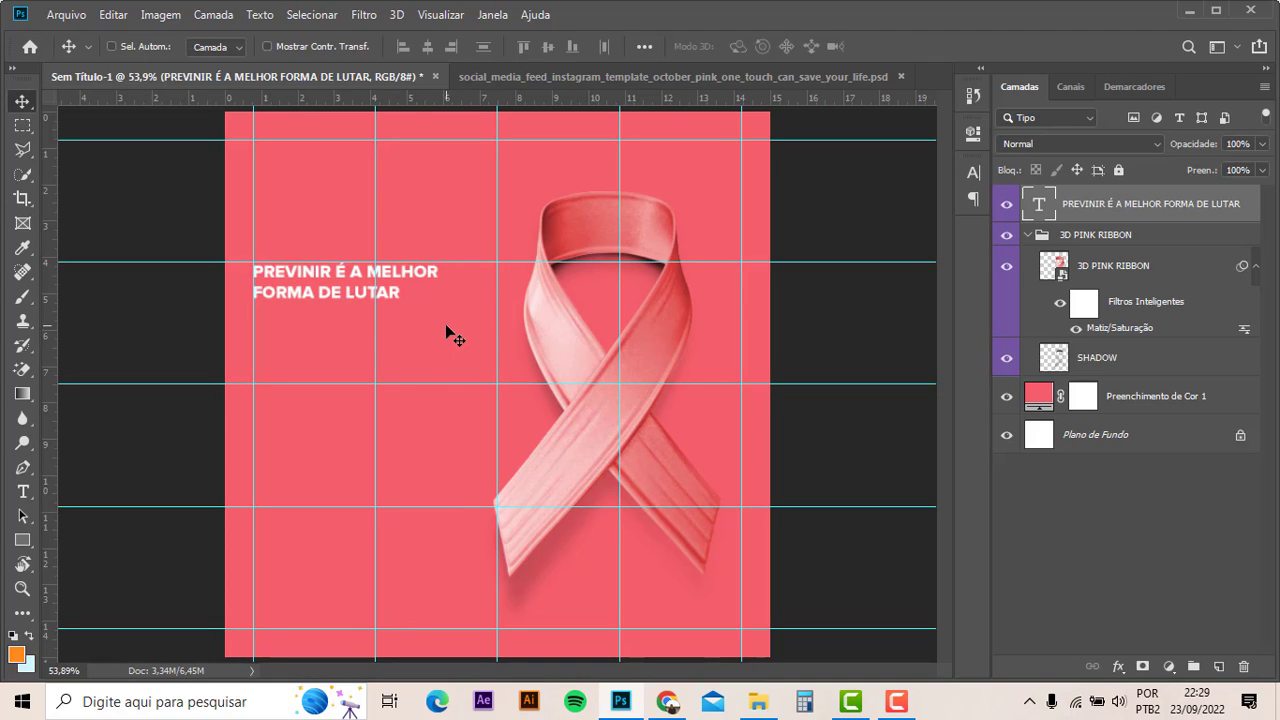
key("ctrl+semicolon")
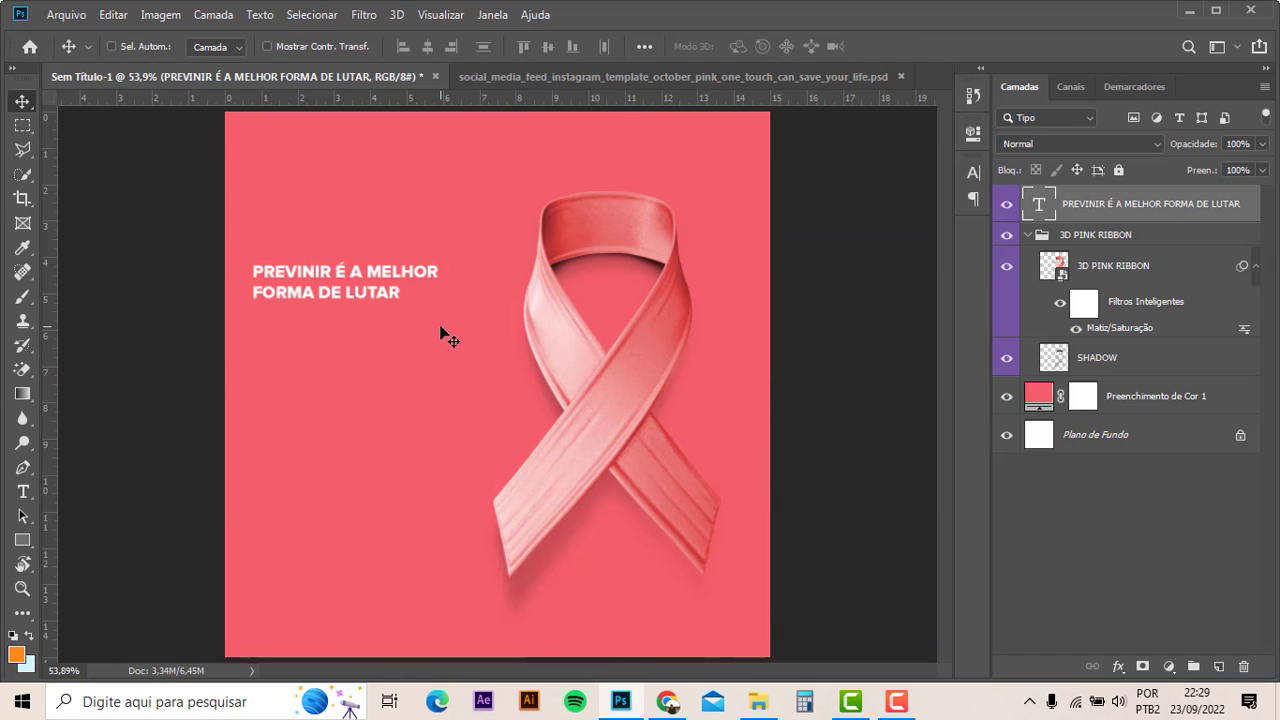
key("ctrl+semicolon")
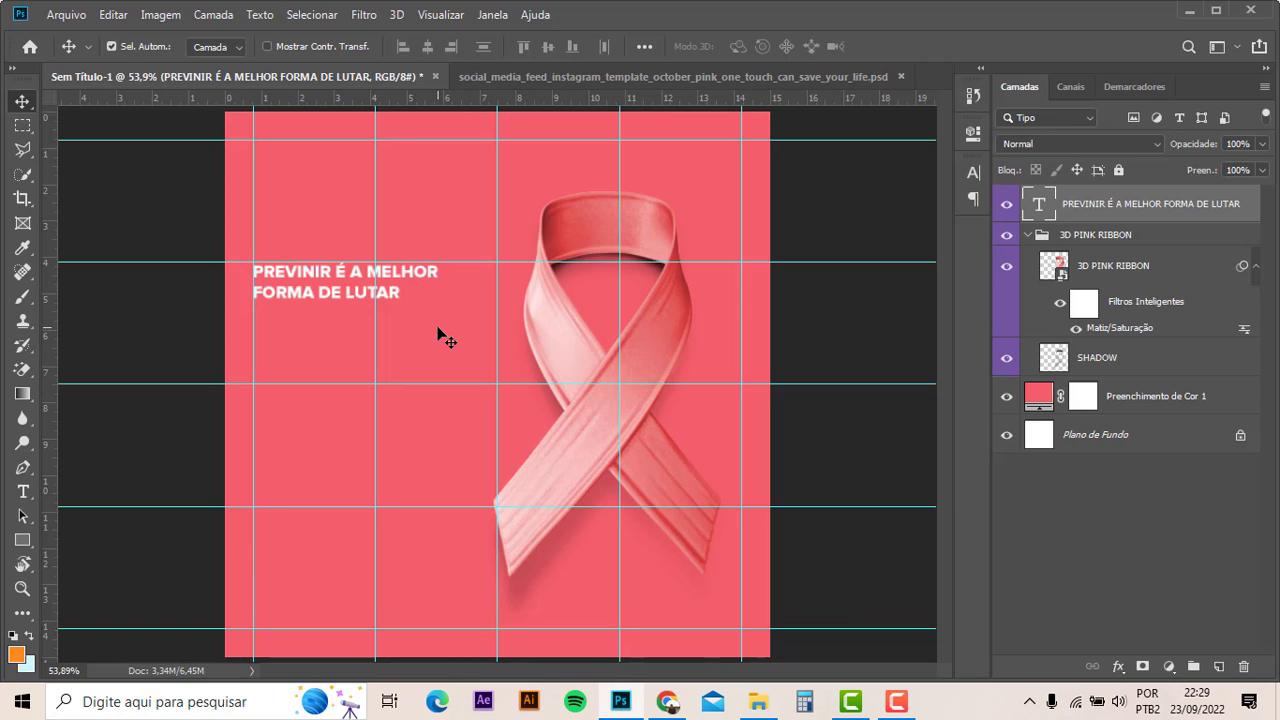
- Enlarge the headline to about 114% and duplicate its text layer
key("ctrl+t")
left_click_drag(440, 308, 486, 334)
key("Return")
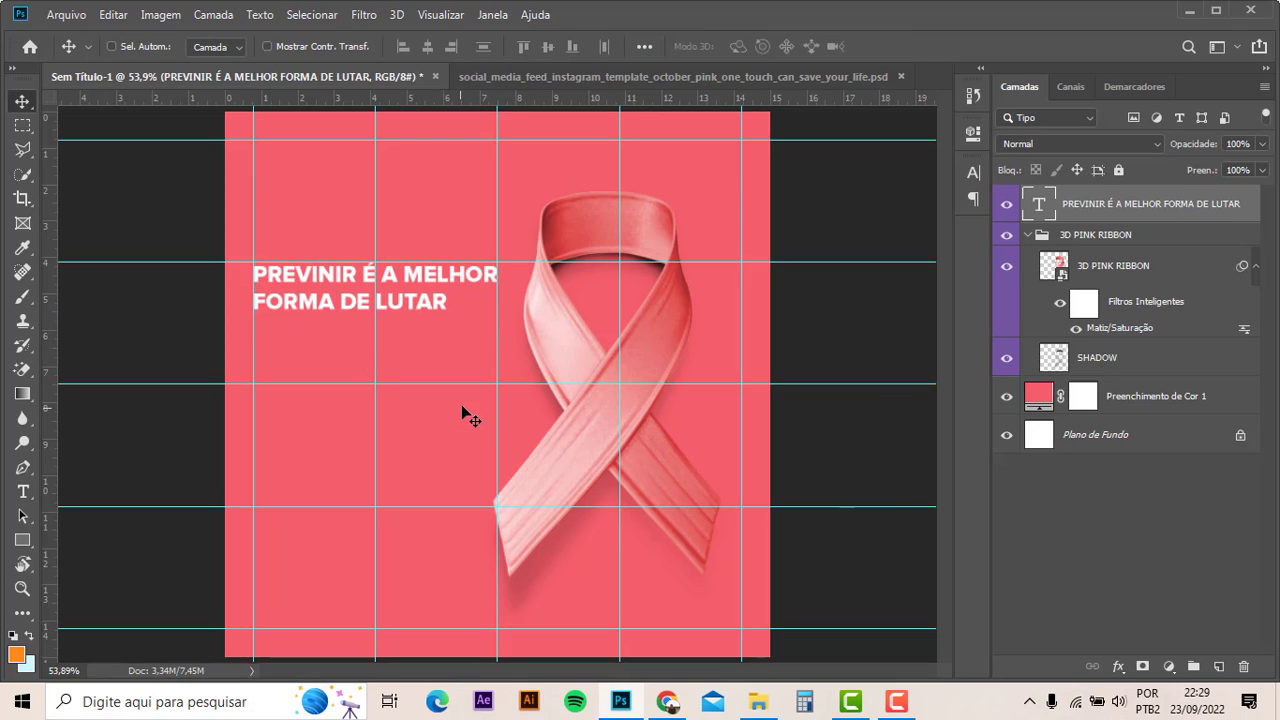
key("ctrl+j")
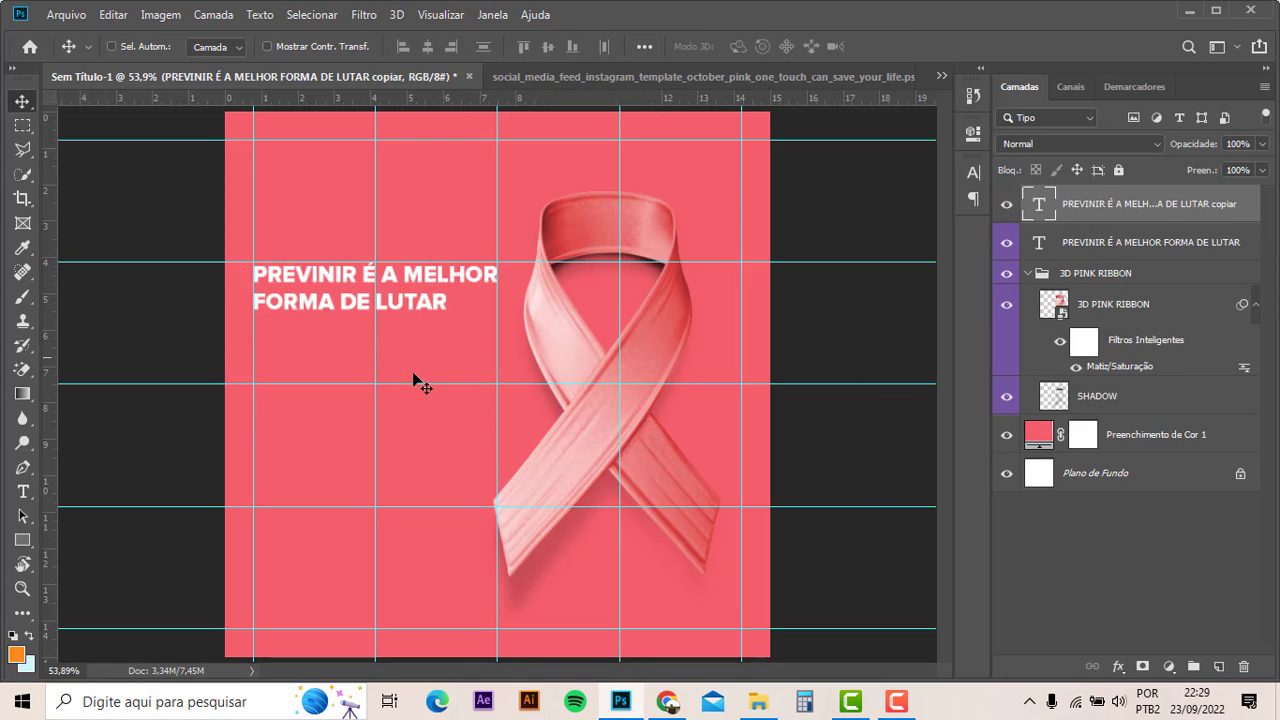
- Move the headline copy below the original and replace its text with 'Previna-se'
mouse_move(412, 301)
left_mouse_down()
mouse_move(427, 408)
mouse_move(445, 437)
left_mouse_up()
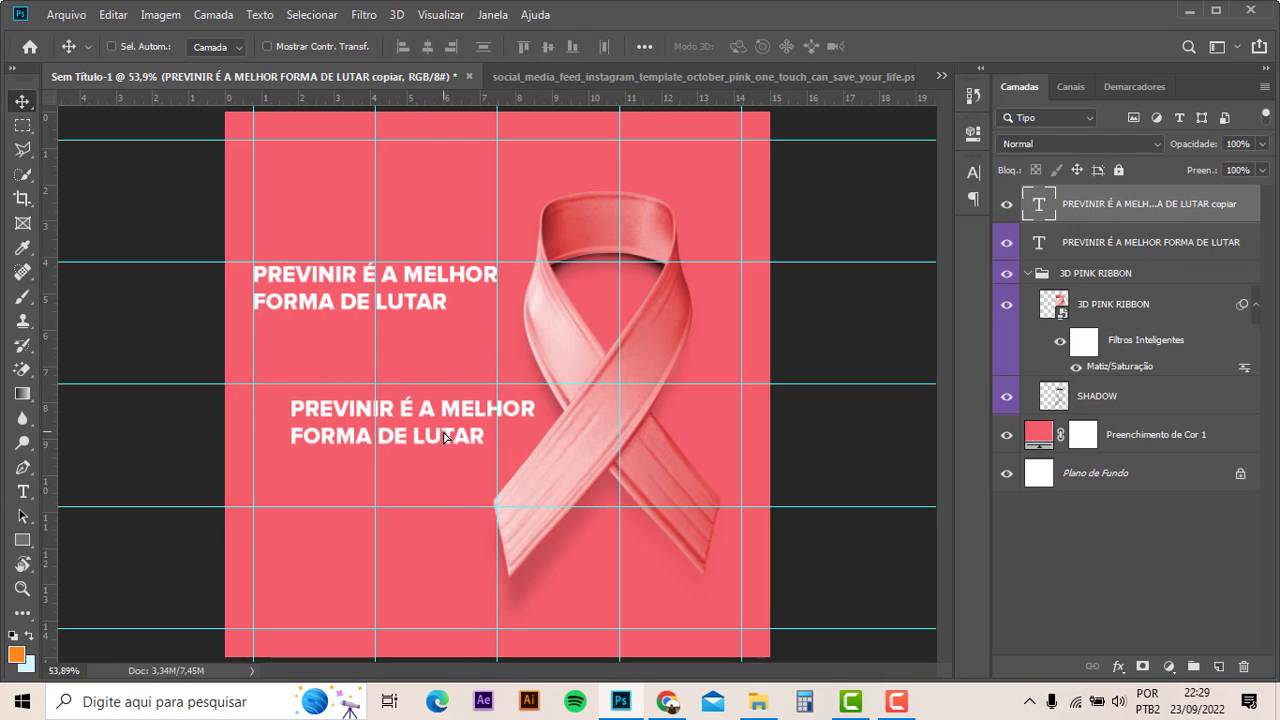
double_click(446, 436)
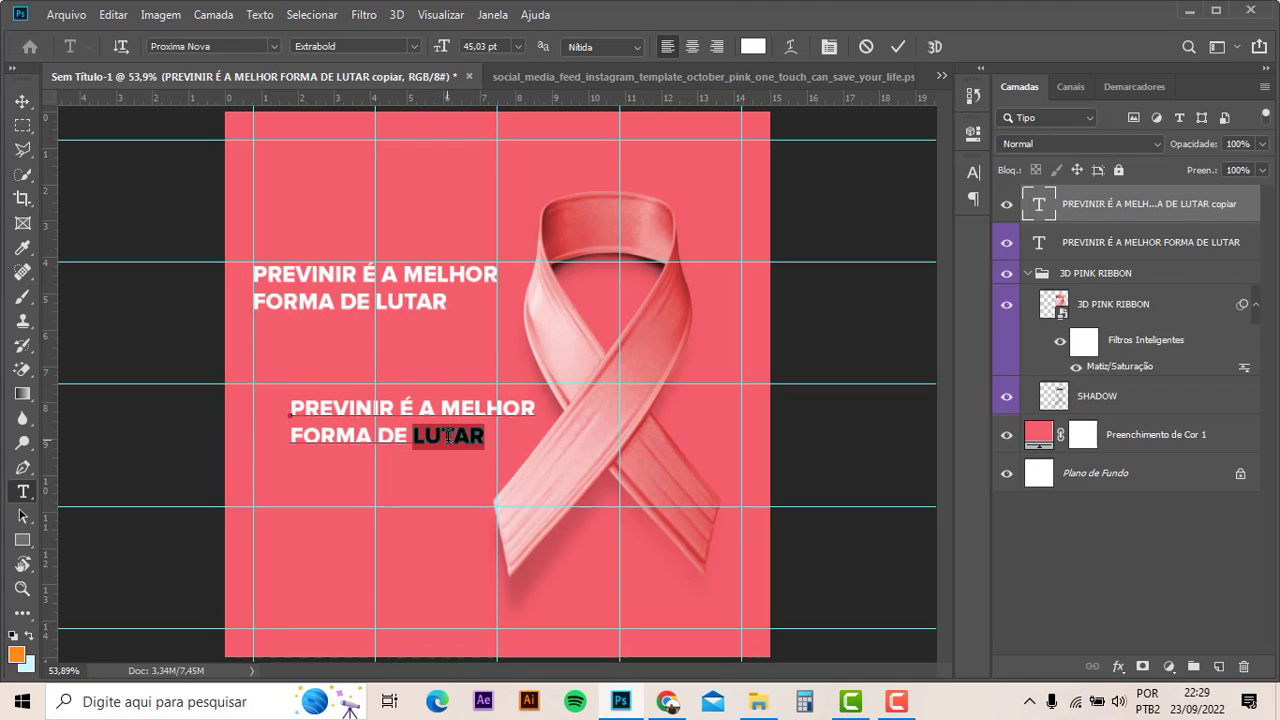
triple_click(502, 454)
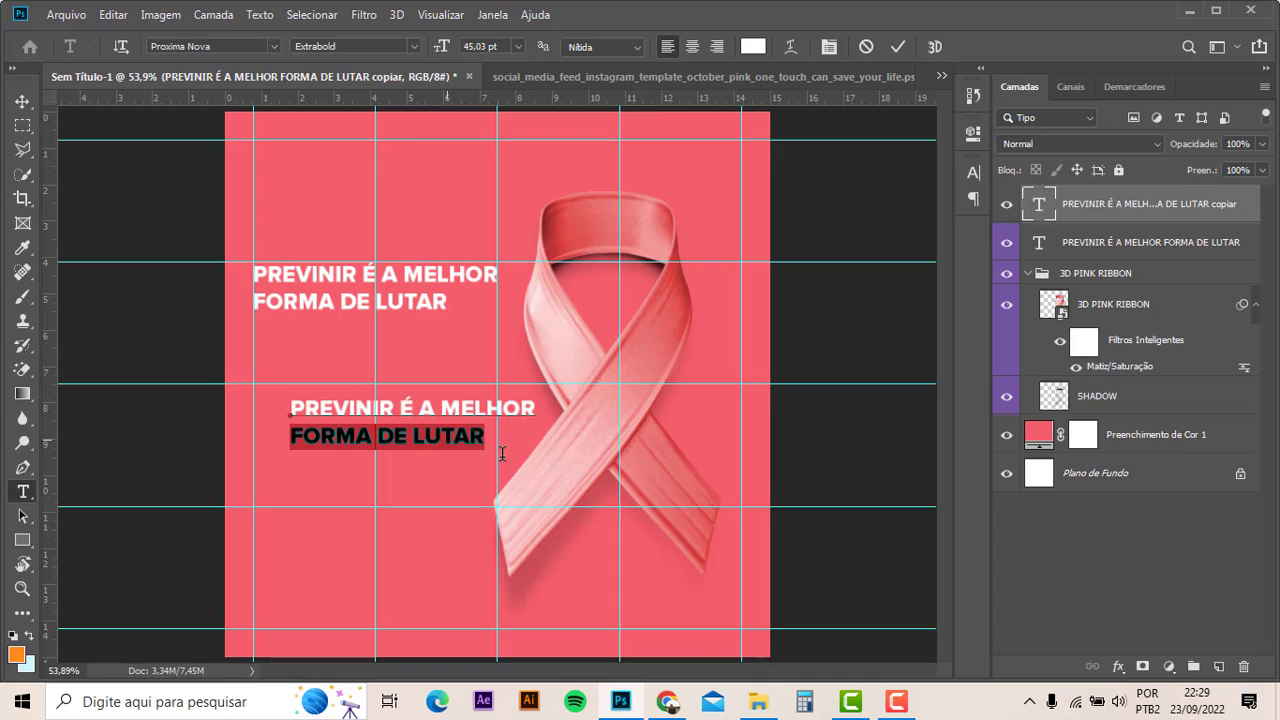
left_click(502, 454)
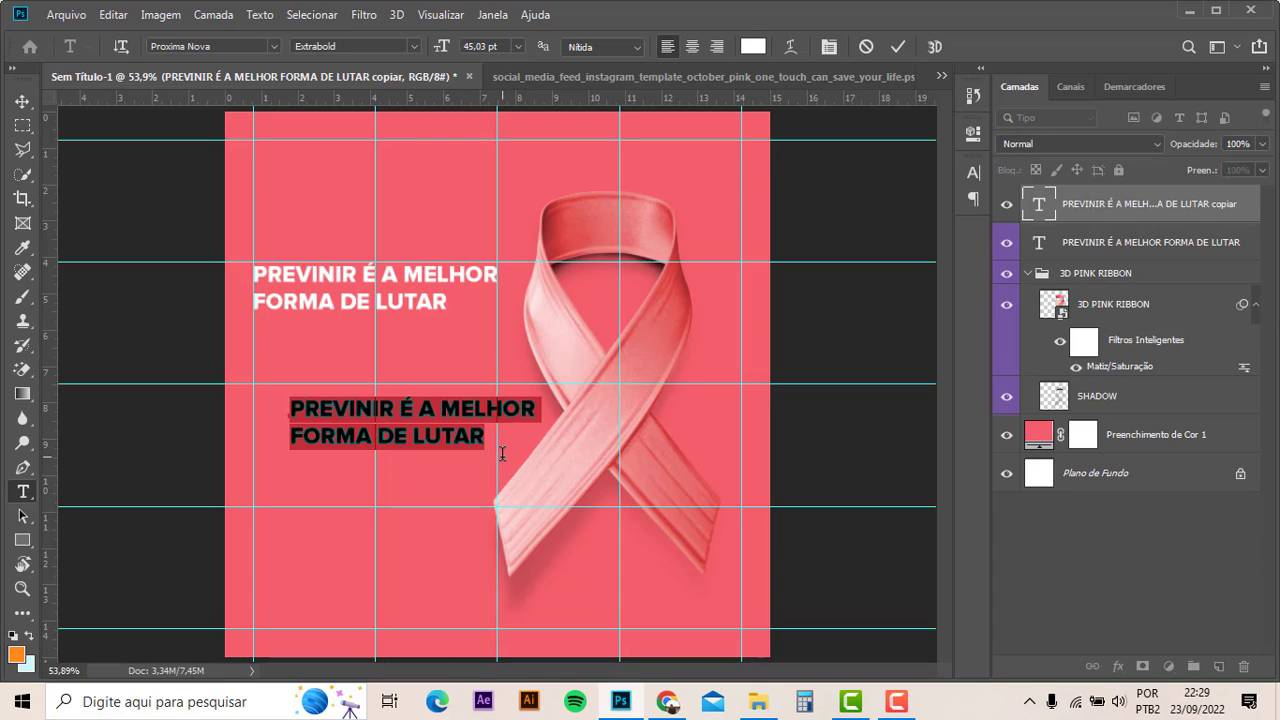
key("Left")
key("ctrl+a")
type("pRE")
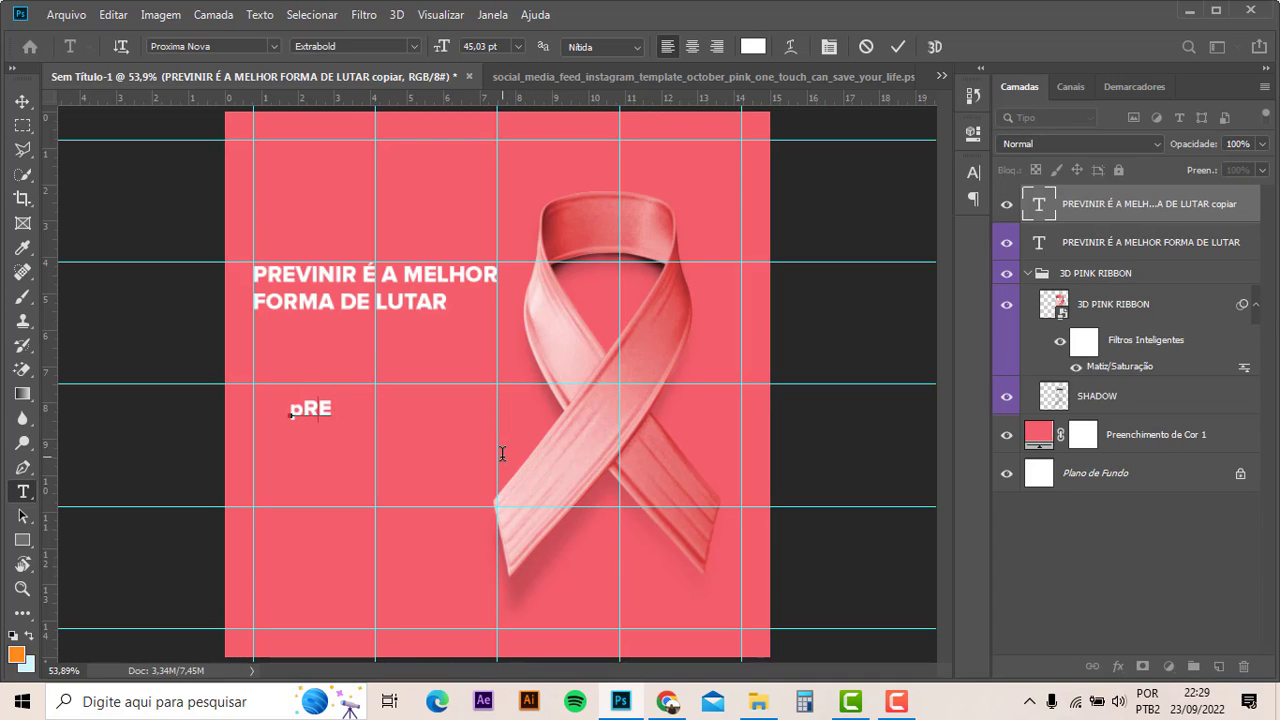
key("ctrl+a")
type("Previ")
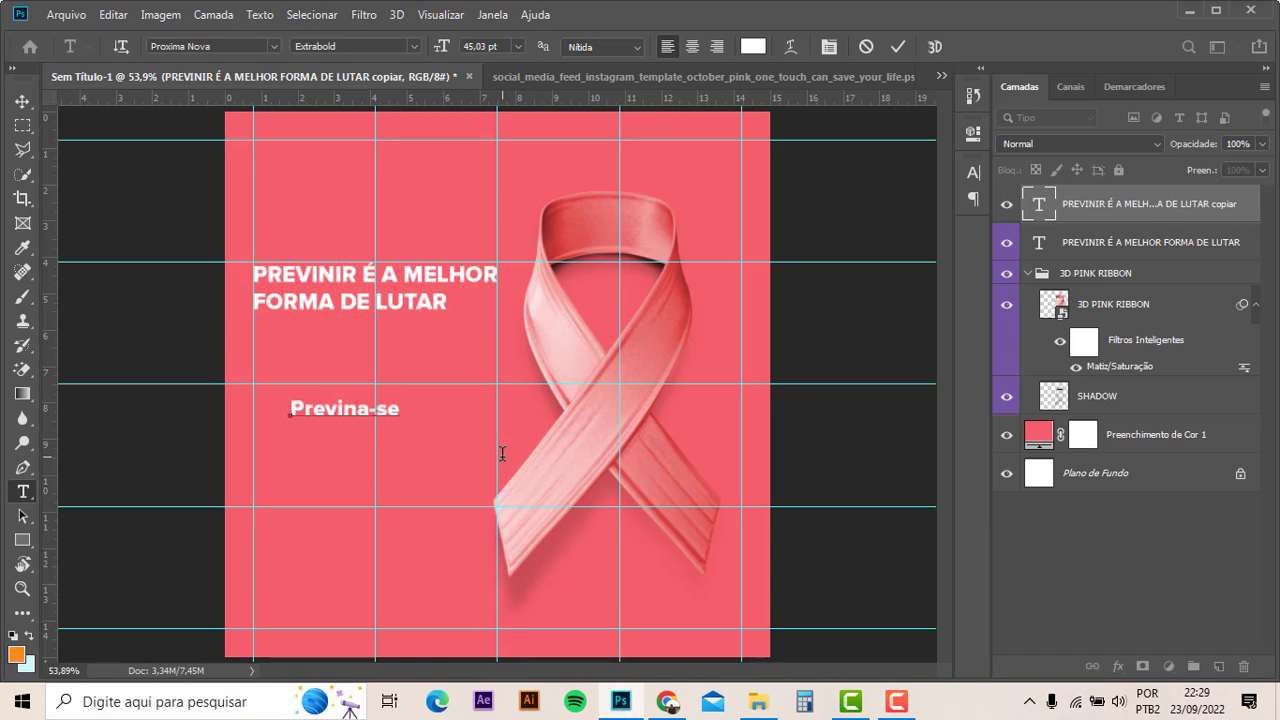
left_click(21, 103)
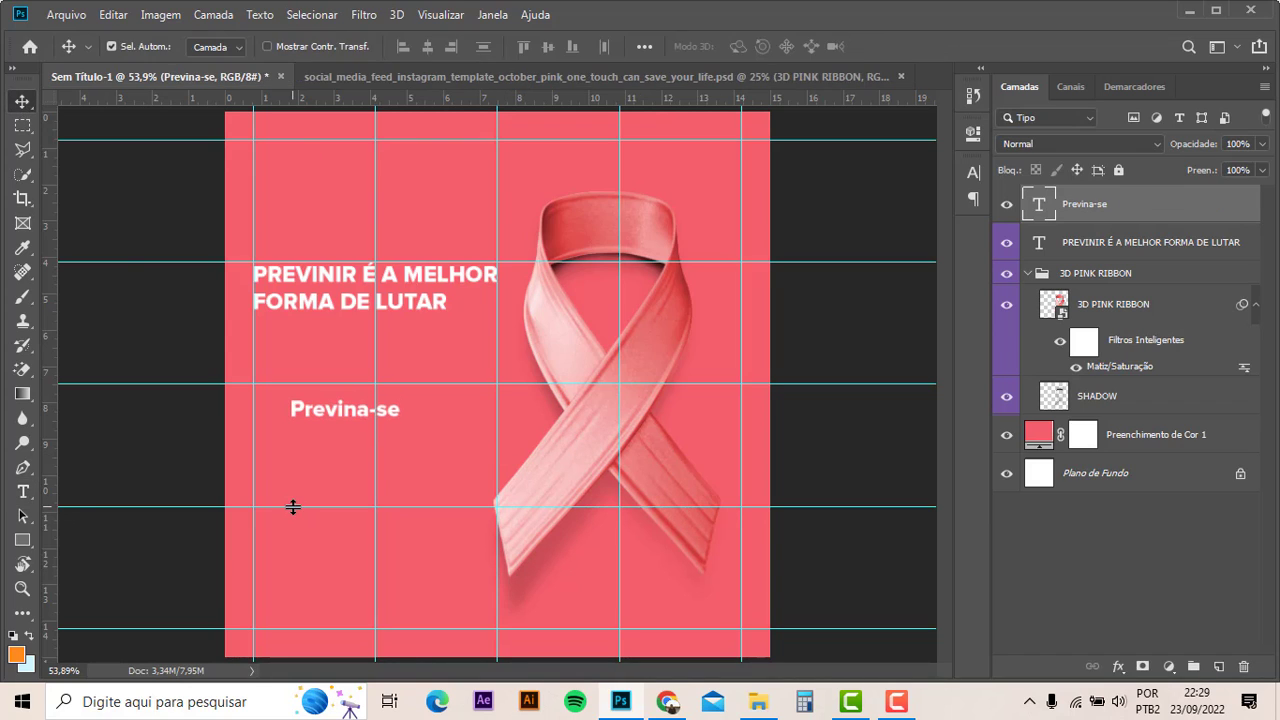
- Enlarge Previna-se to about 246% and move it up under the headline
key("ctrl+t")
left_click_drag(399, 425, 486, 470)
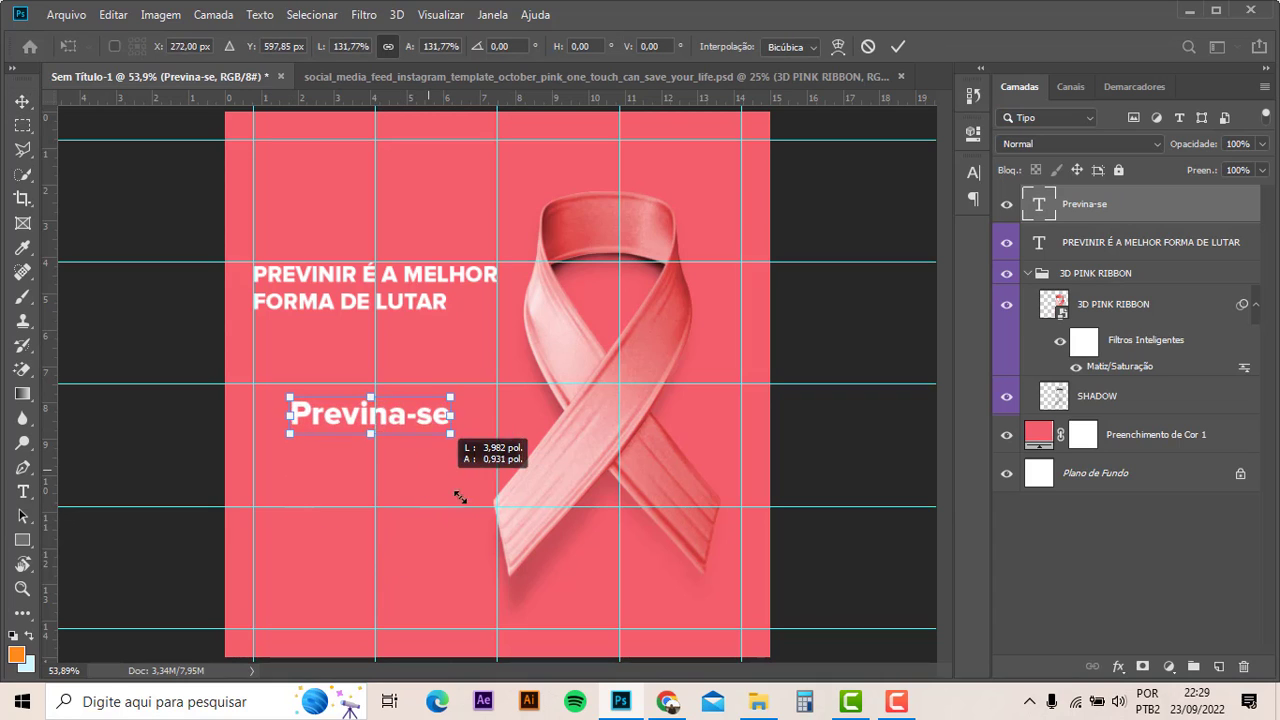
left_click_drag(287, 396, 256, 372)
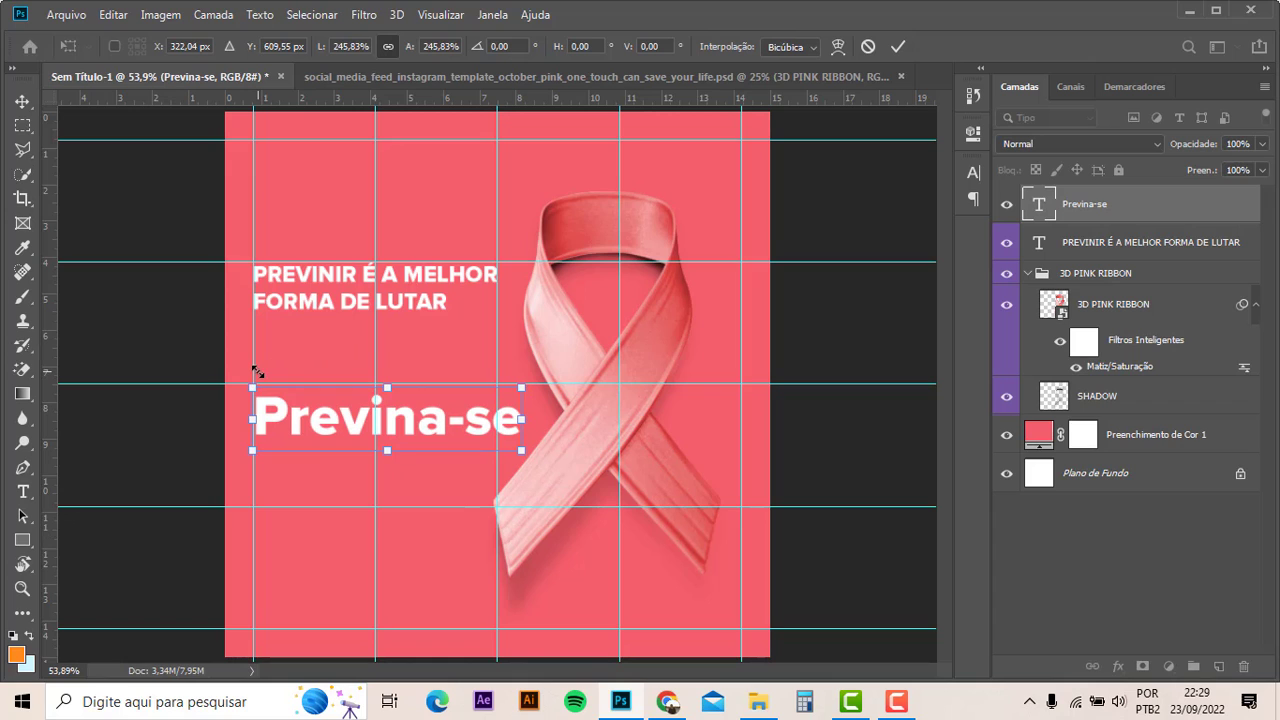
key("Return")
left_click_drag(306, 443, 298, 398)
- Move the PREVINIR headline down toward Previna-se and shrink it to about 79%
left_click(321, 303, "ctrl")
left_click_drag(320, 300, 320, 336)
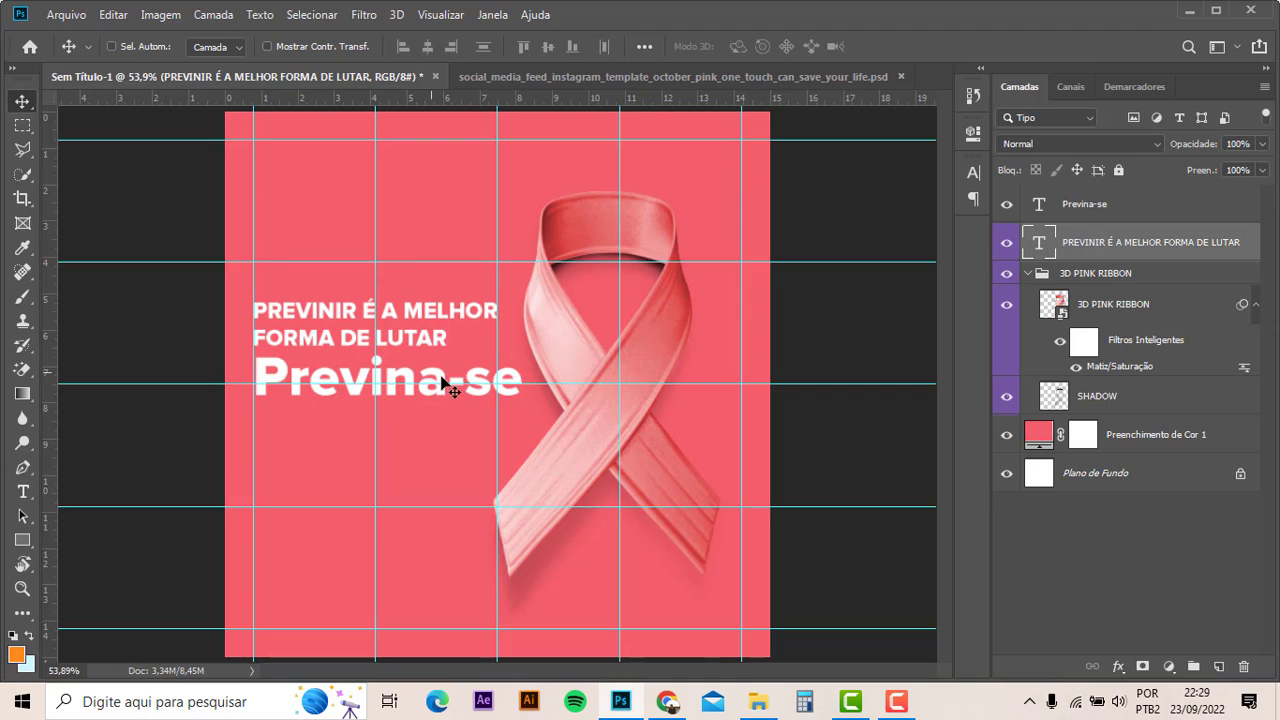
key("ctrl")
key("ctrl")
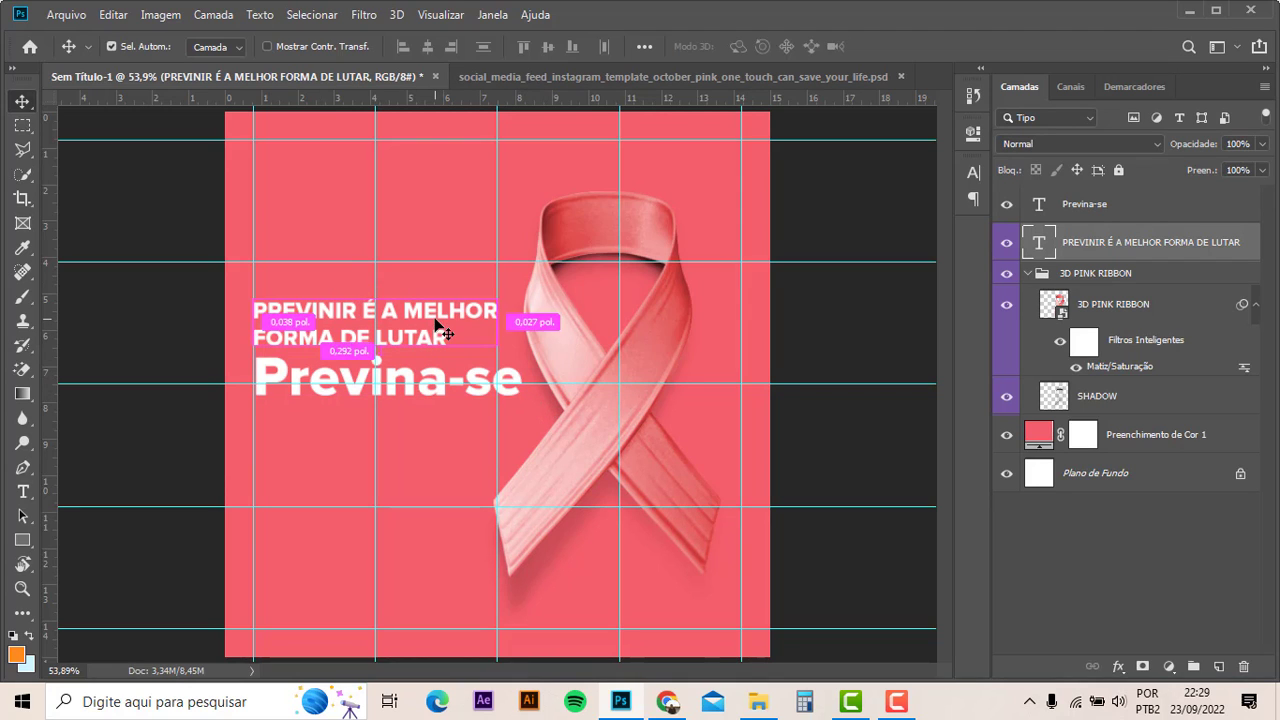
key("ctrl+t")
left_click_drag(497, 300, 446, 320)
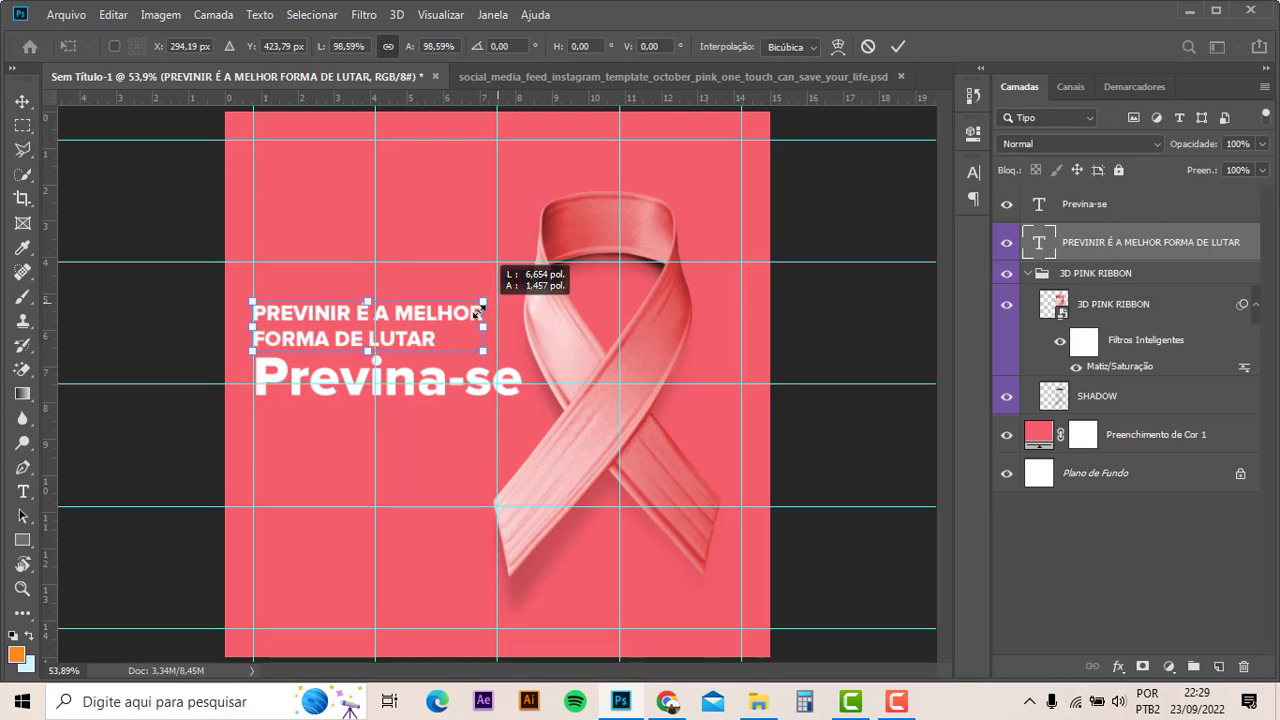
key("Return")
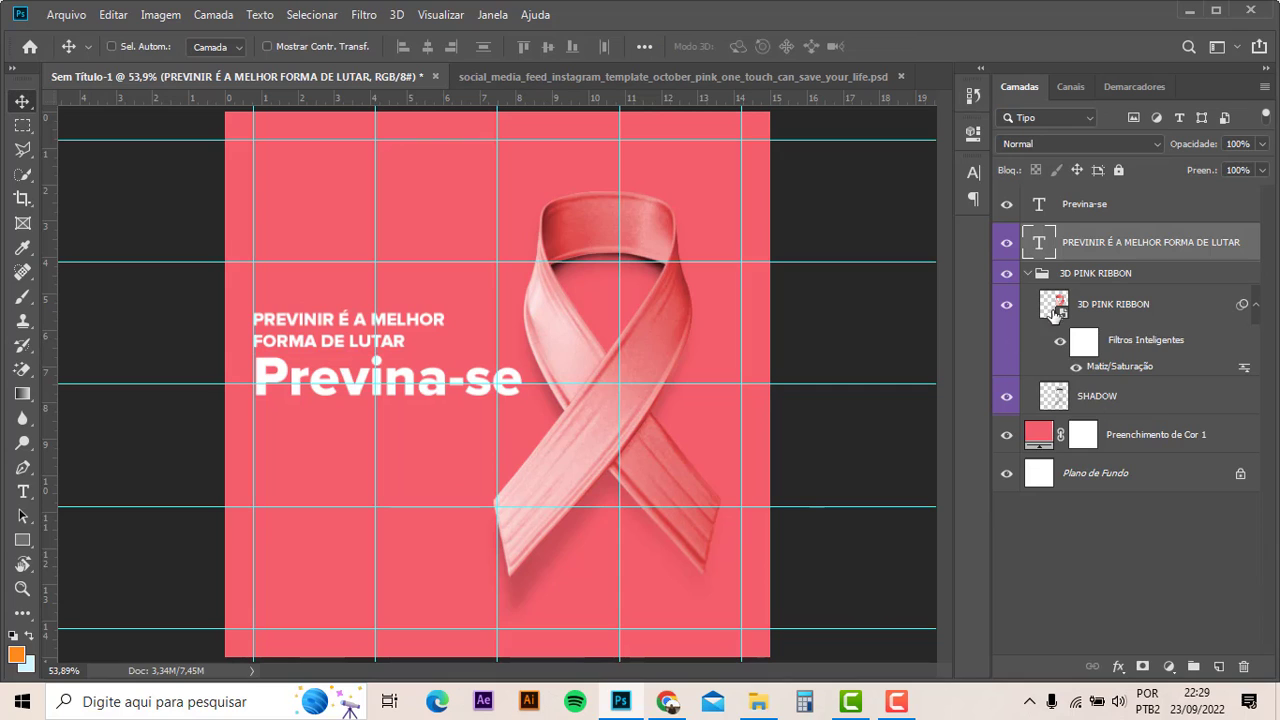
- Choose bromello from the Character panel's font list for the Previna-se layer
left_click(1113, 214)
left_click(973, 172)
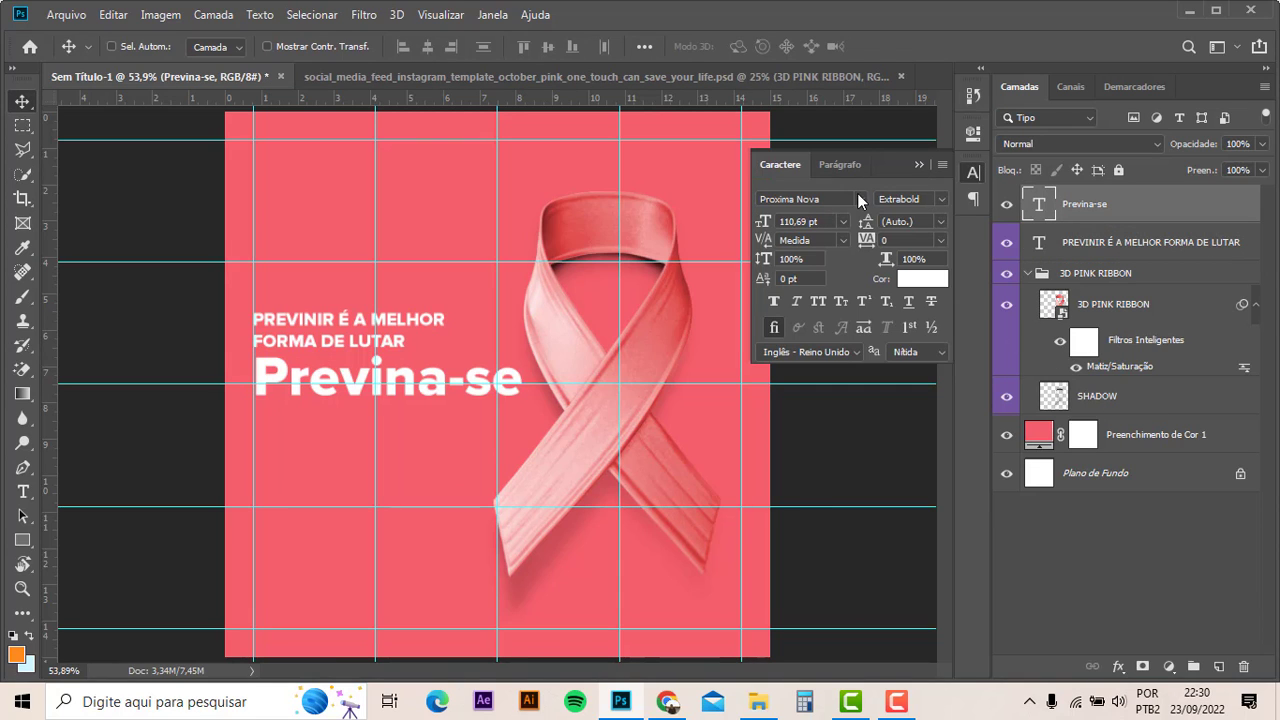
left_click(859, 198)
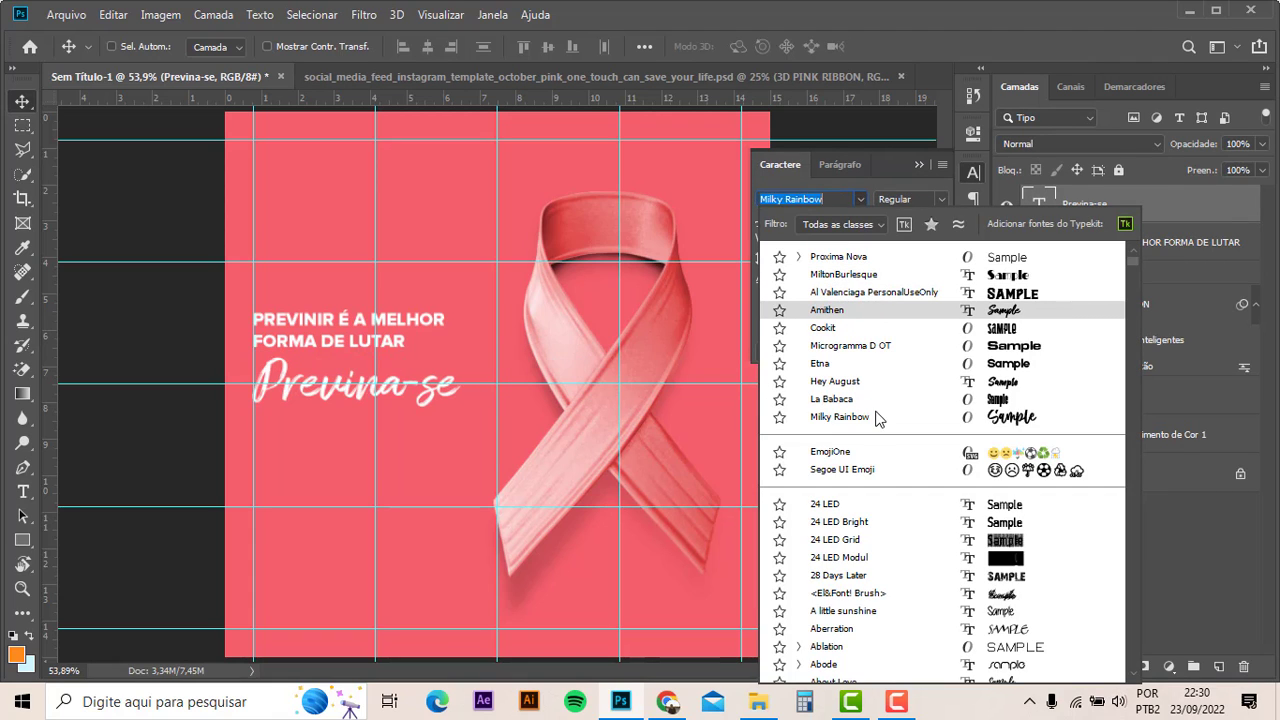
scroll(873, 412, "down", 1)
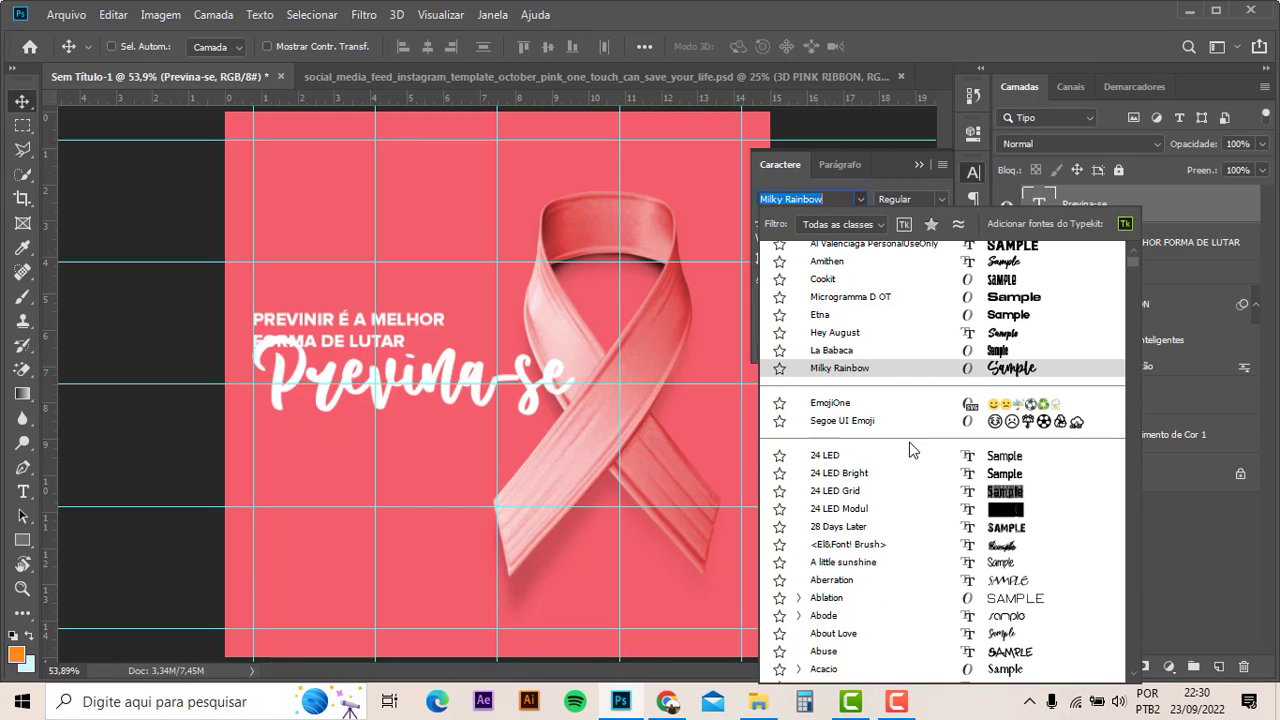
scroll(911, 449, "down", 3)
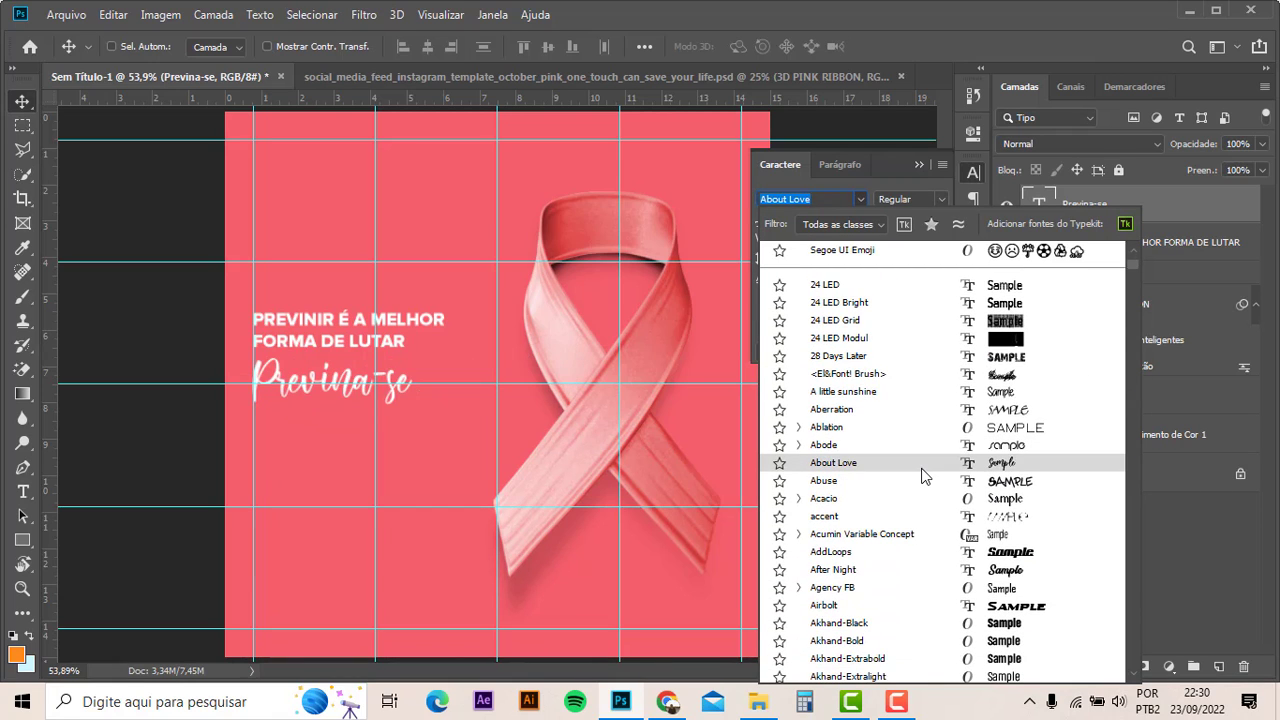
scroll(922, 476, "down", 2)
scroll(906, 434, "down", 1)
scroll(906, 434, "down", 1)
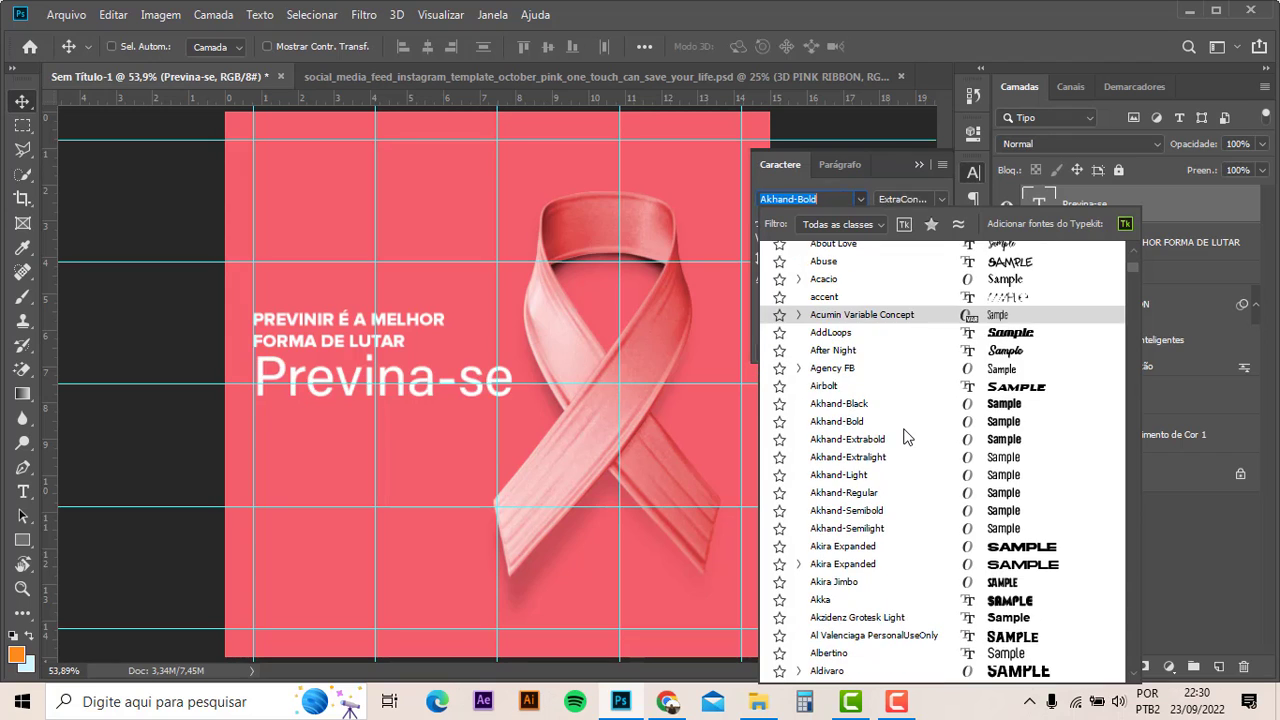
scroll(905, 437, "down", 1)
scroll(905, 437, "down", 2)
scroll(905, 437, "down", 1)
scroll(905, 437, "down", 1)
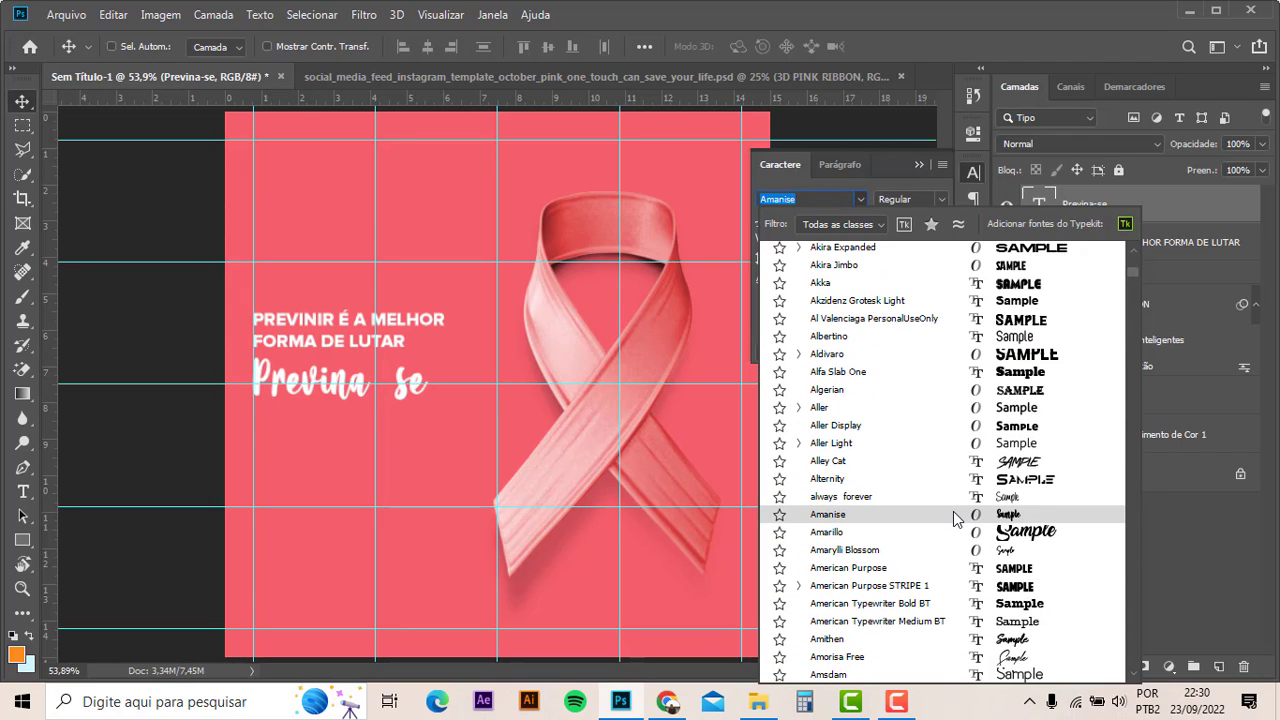
scroll(910, 432, "down", 1)
scroll(910, 432, "down", 1)
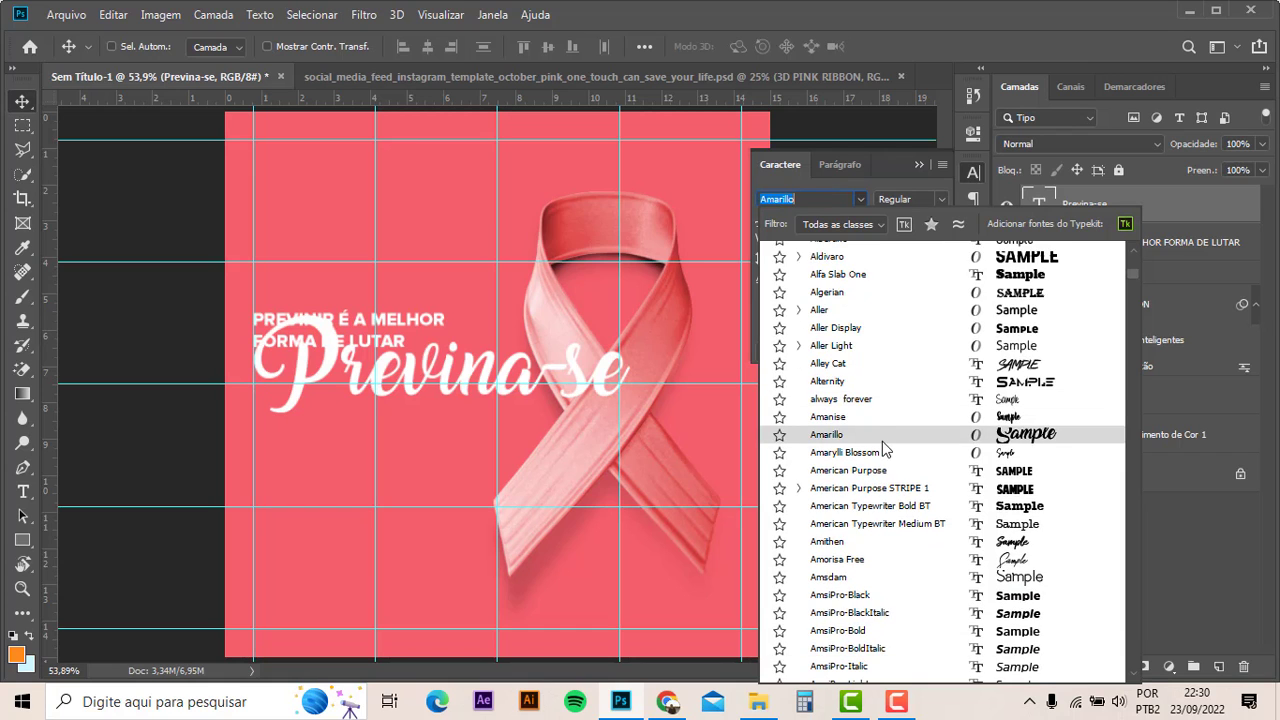
scroll(882, 441, "down", 1)
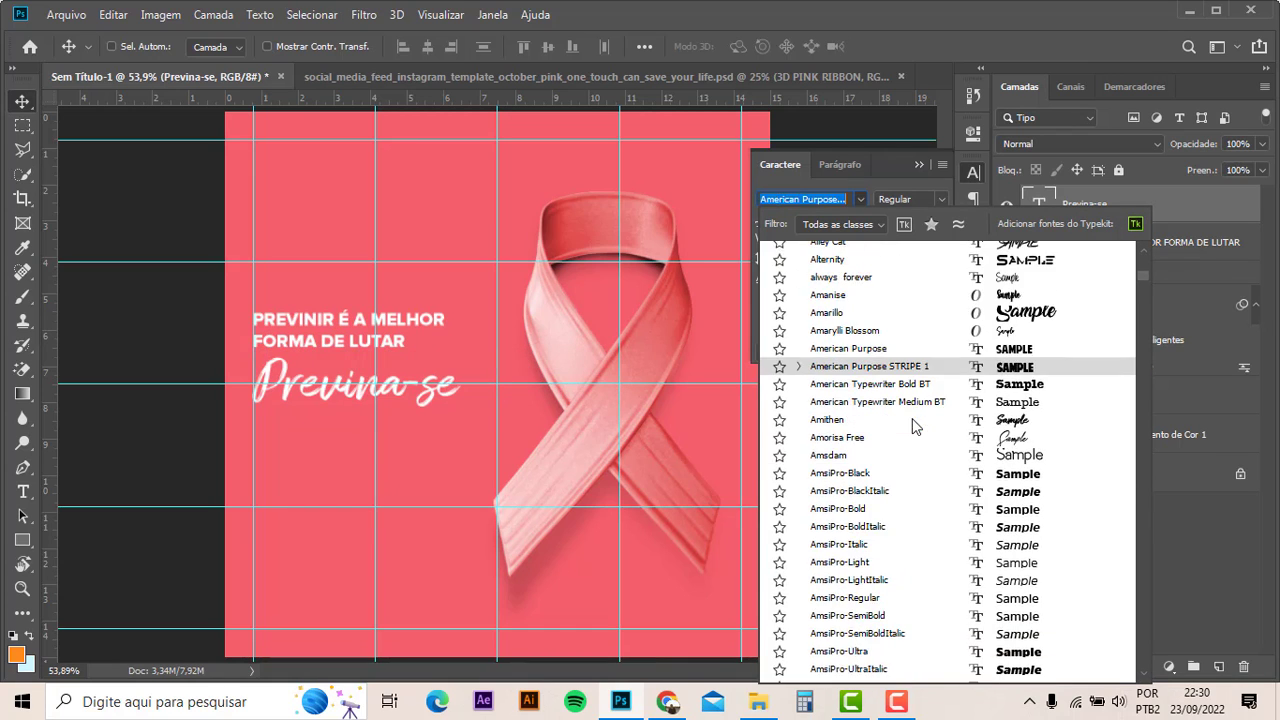
scroll(912, 428, "down", 1)
scroll(906, 424, "down", 1)
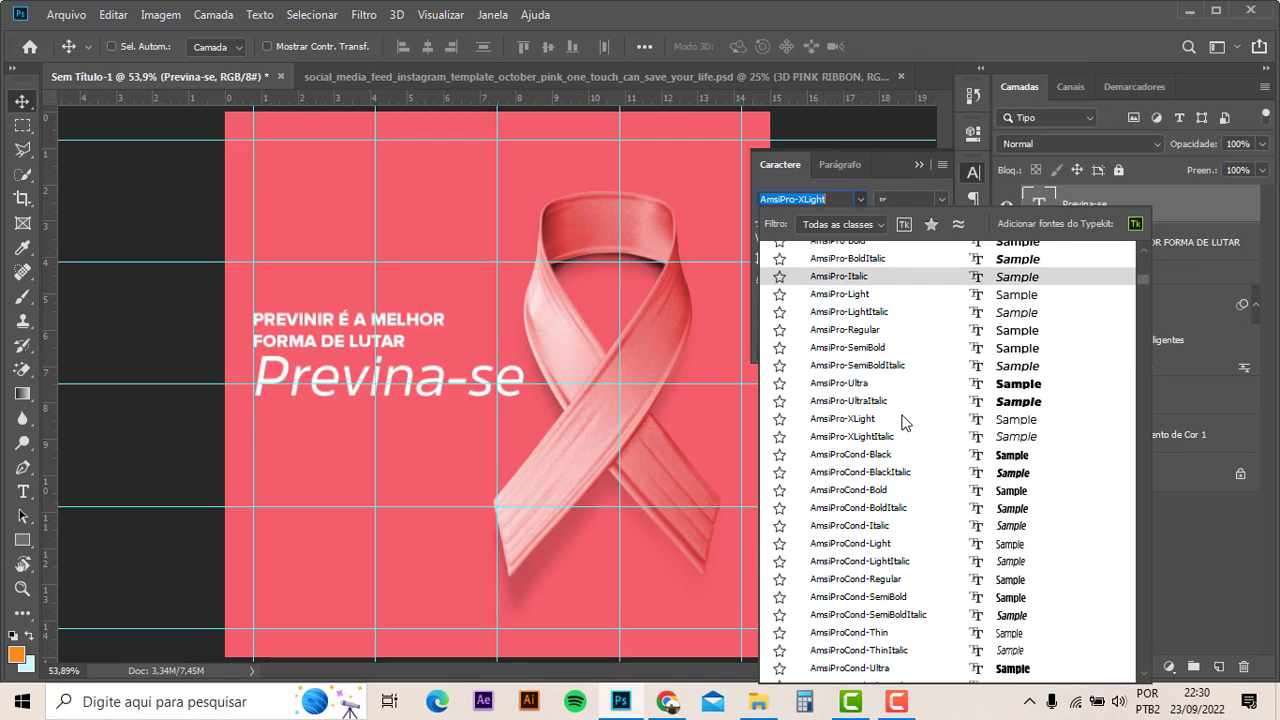
scroll(905, 423, "down", 2)
scroll(905, 423, "down", 1)
scroll(905, 423, "down", 2)
scroll(905, 422, "down", 1)
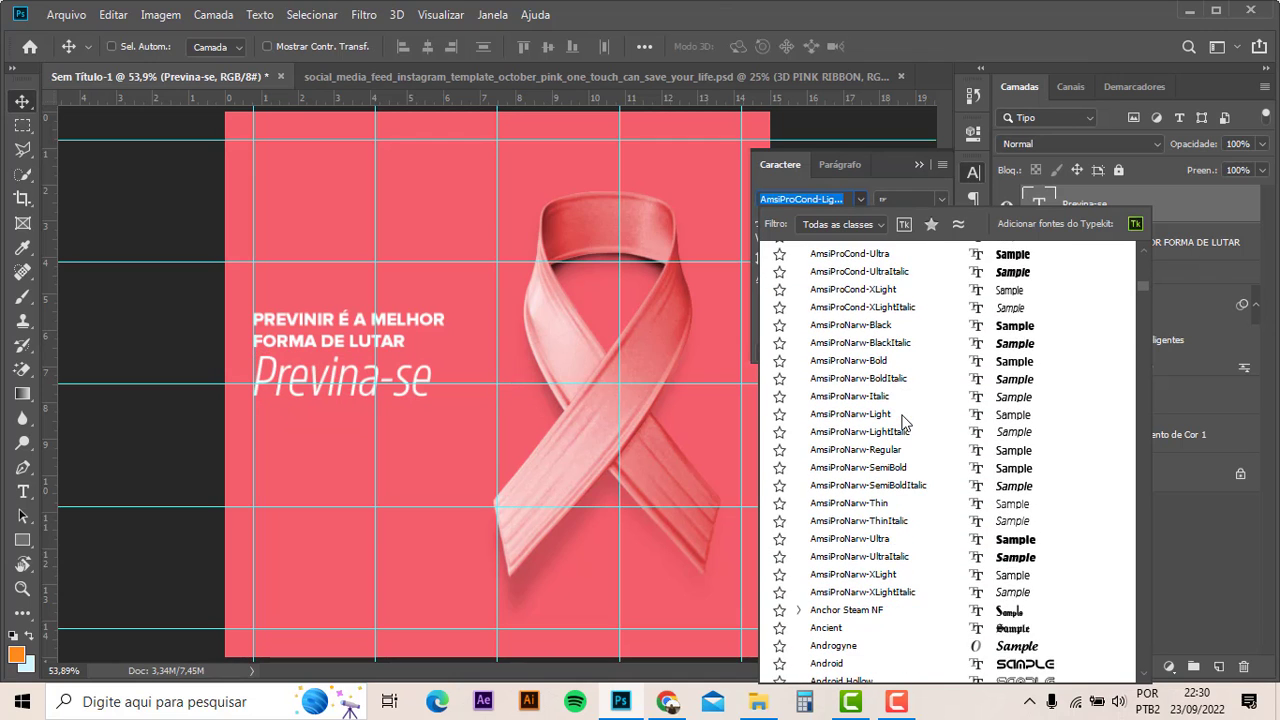
scroll(905, 422, "down", 1)
scroll(905, 422, "down", 1)
scroll(903, 420, "down", 1)
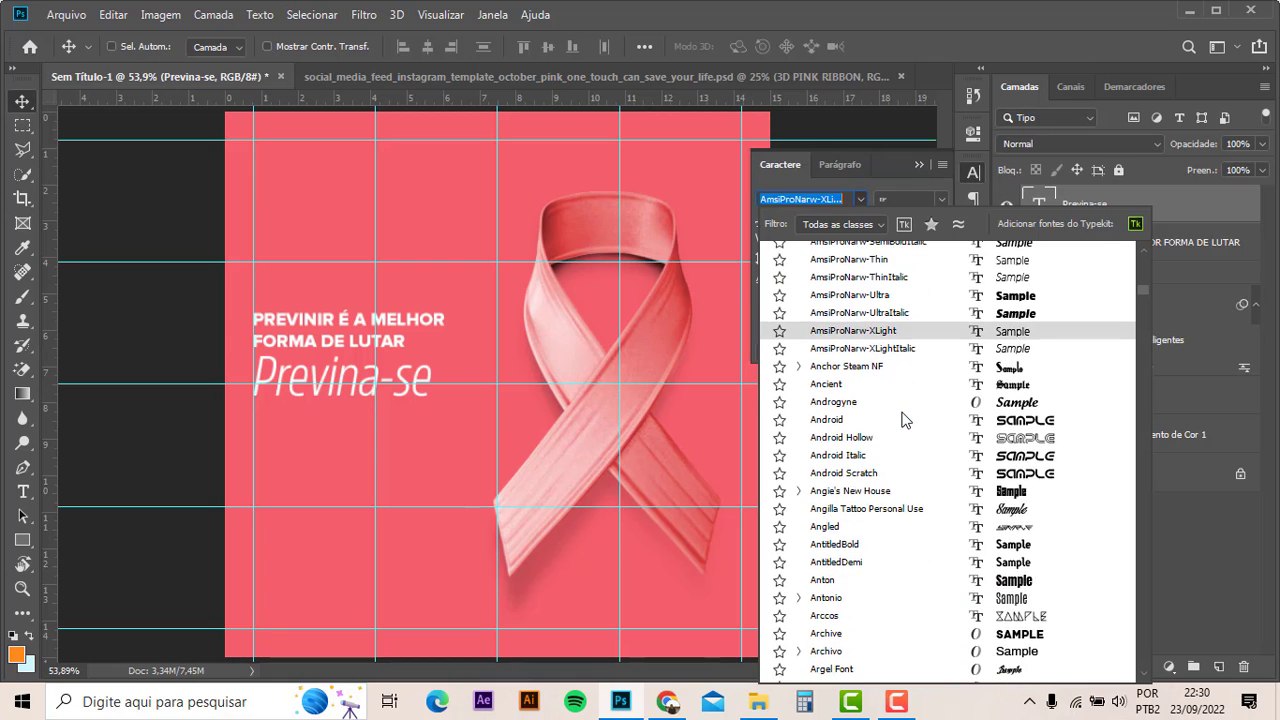
scroll(908, 431, "down", 1)
scroll(915, 480, "down", 1)
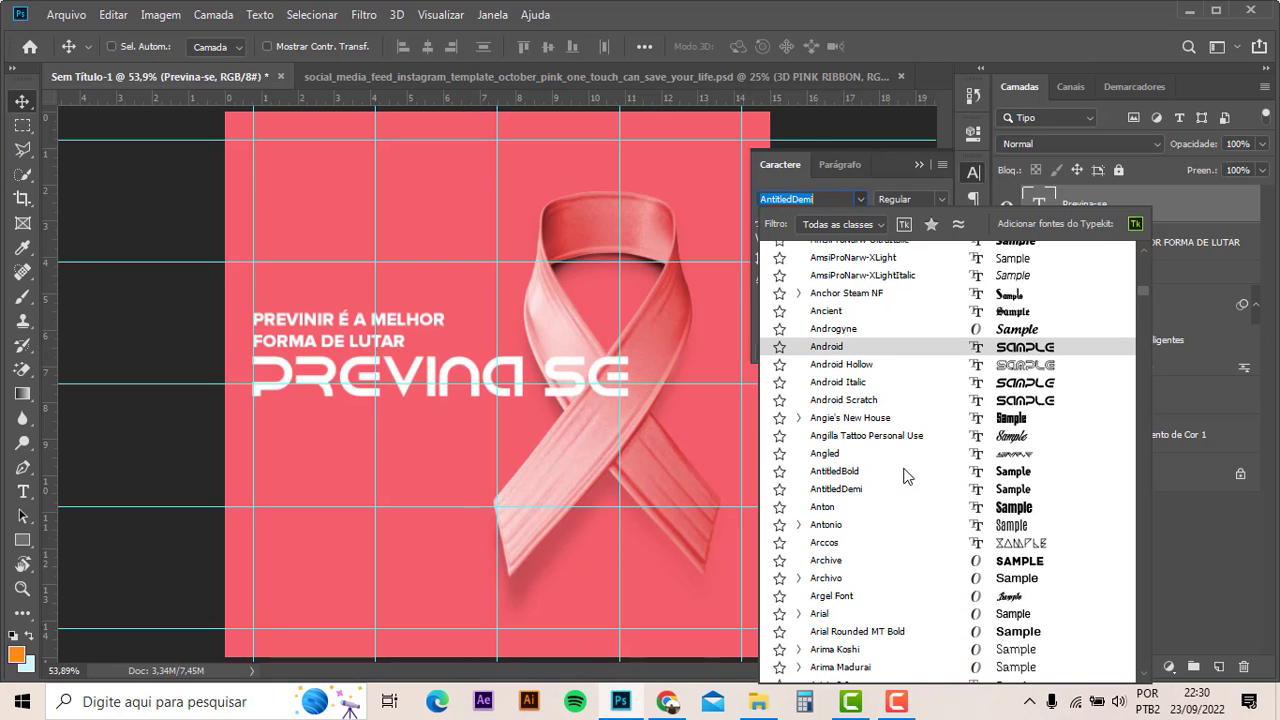
scroll(905, 472, "down", 1)
scroll(904, 470, "down", 1)
scroll(903, 467, "down", 1)
scroll(900, 462, "down", 1)
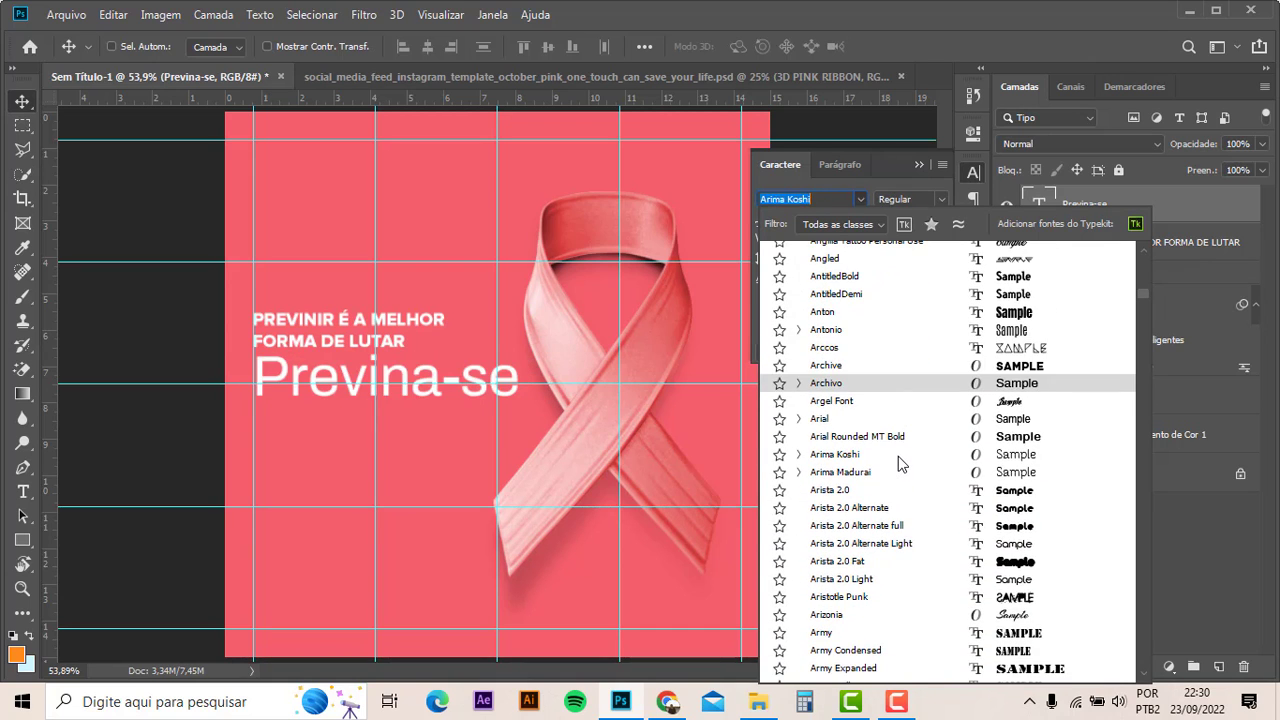
scroll(898, 463, "down", 2)
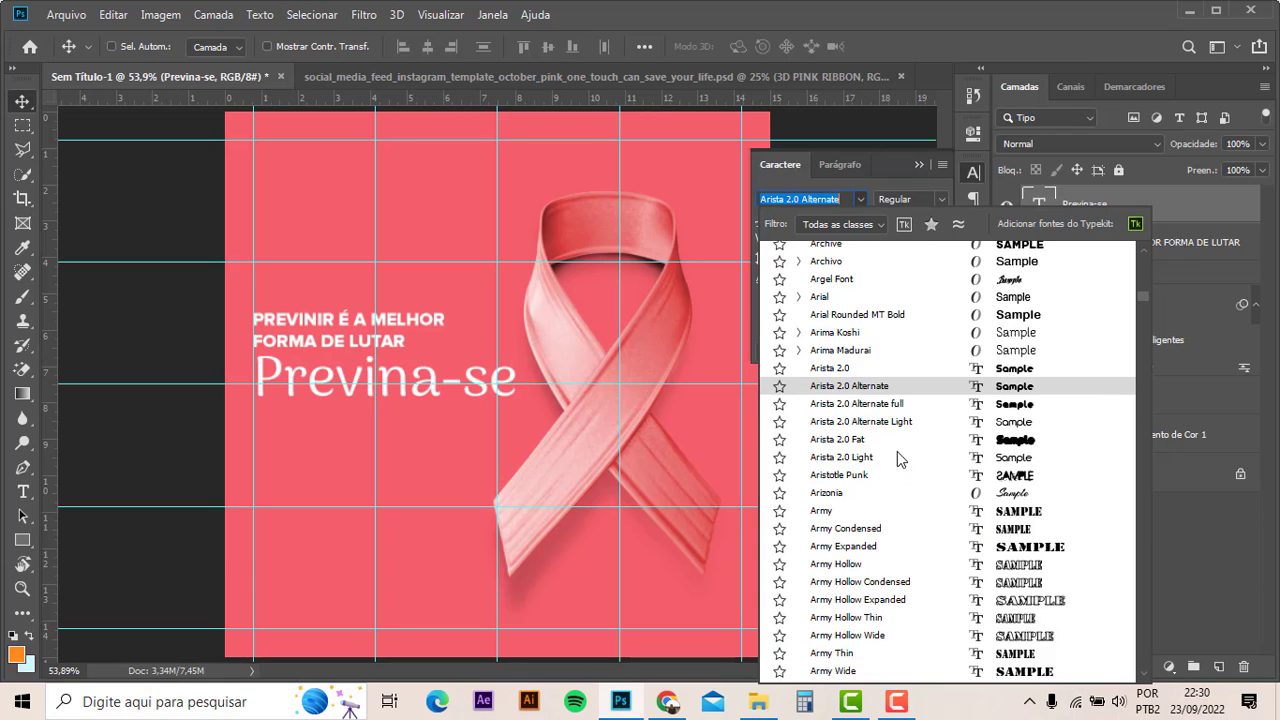
scroll(900, 450, "down", 2)
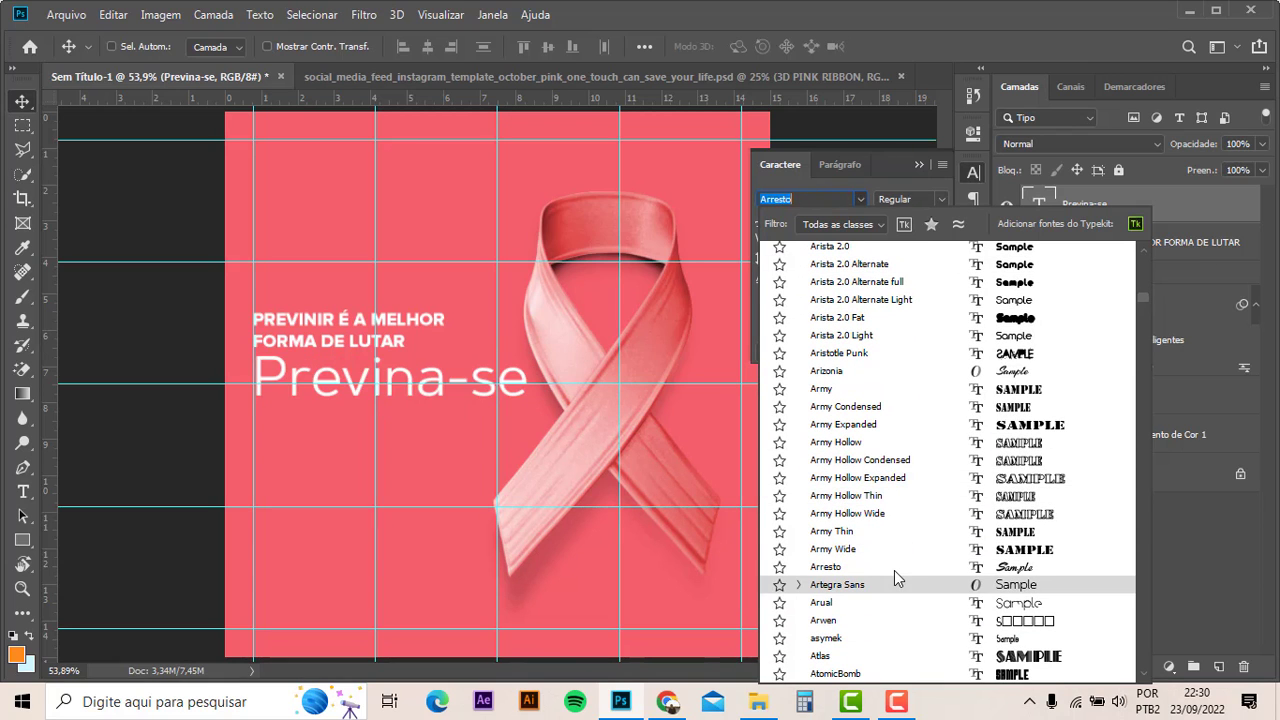
scroll(905, 520, "down", 1)
scroll(903, 495, "down", 1)
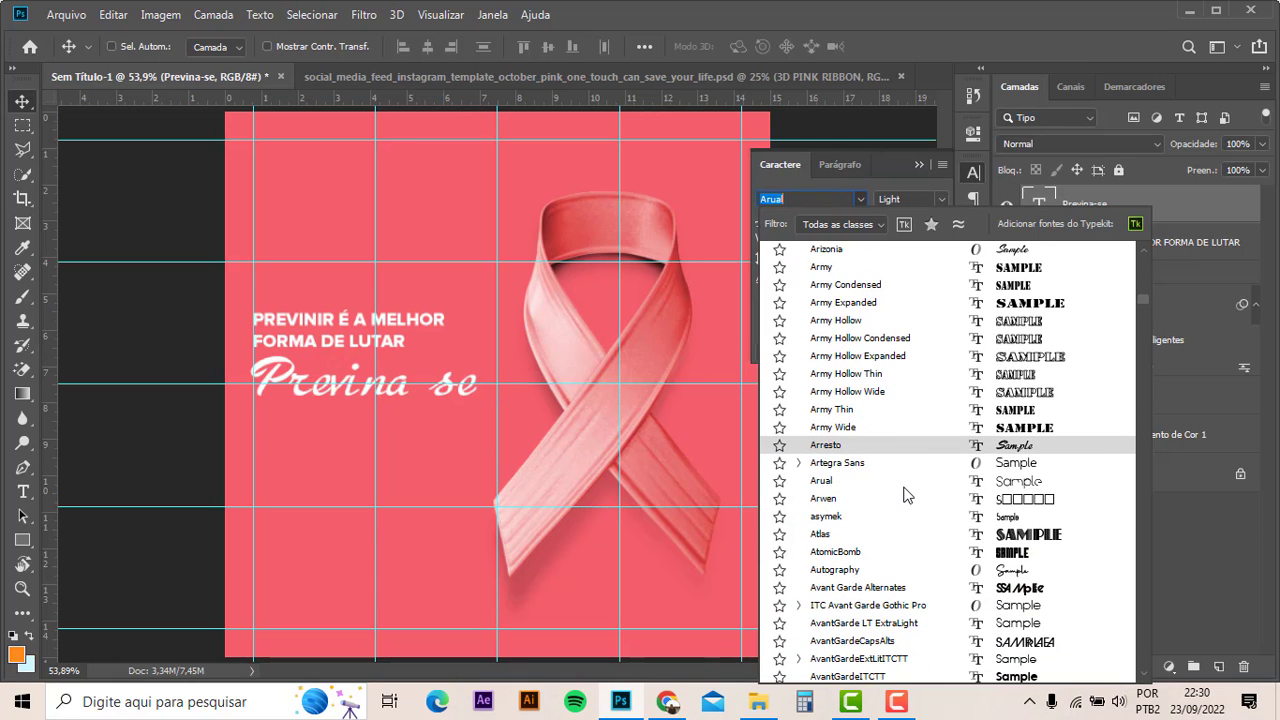
scroll(902, 505, "down", 1)
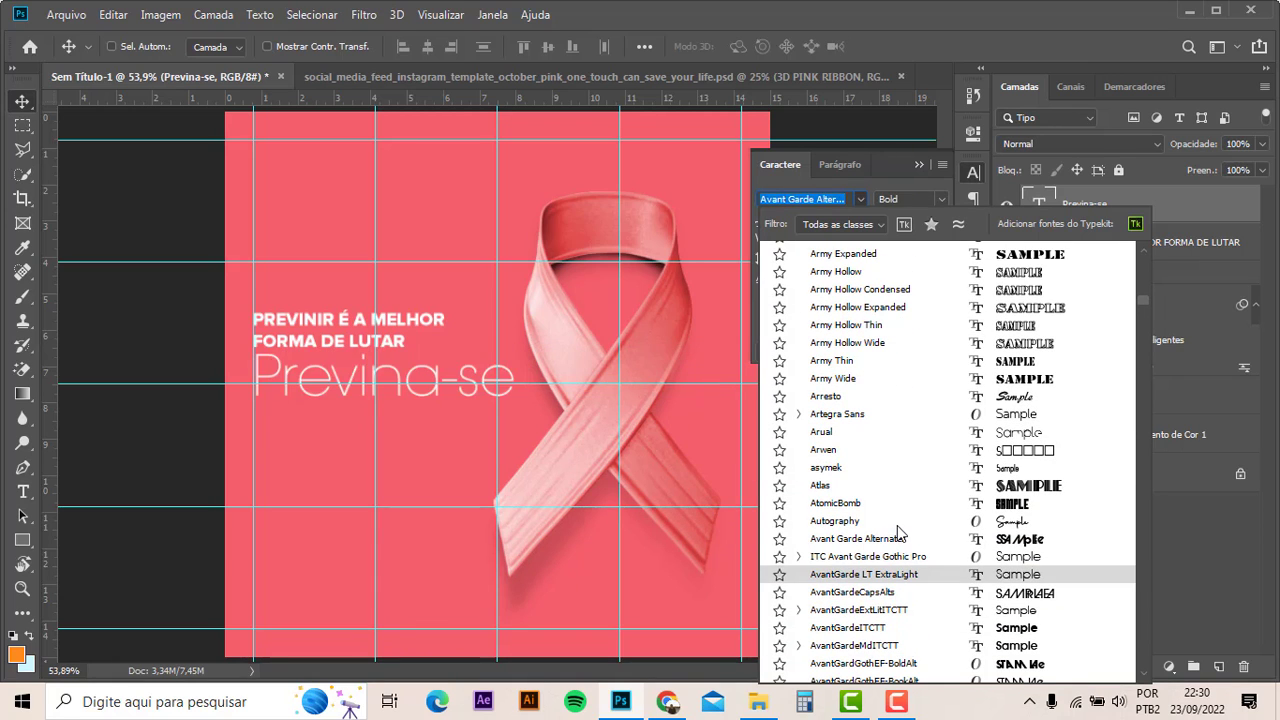
scroll(897, 528, "down", 1)
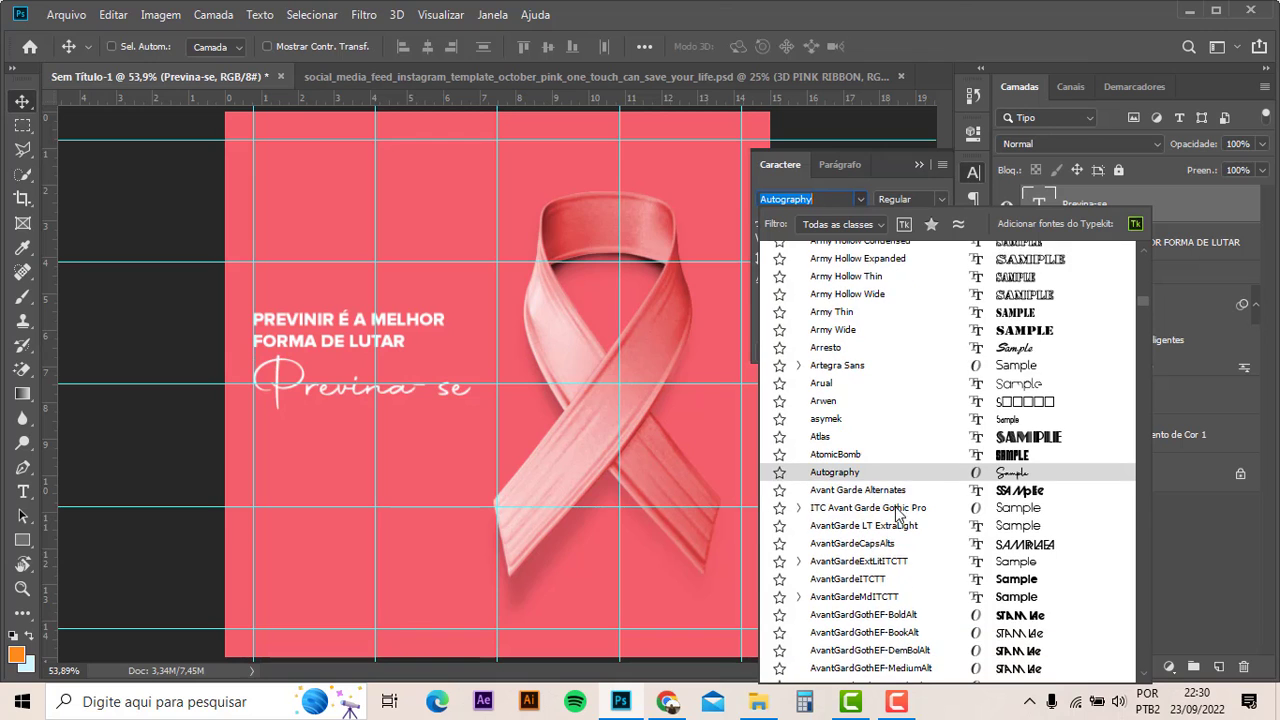
scroll(898, 520, "down", 2)
scroll(900, 510, "down", 1)
scroll(903, 497, "down", 3)
scroll(902, 497, "down", 2)
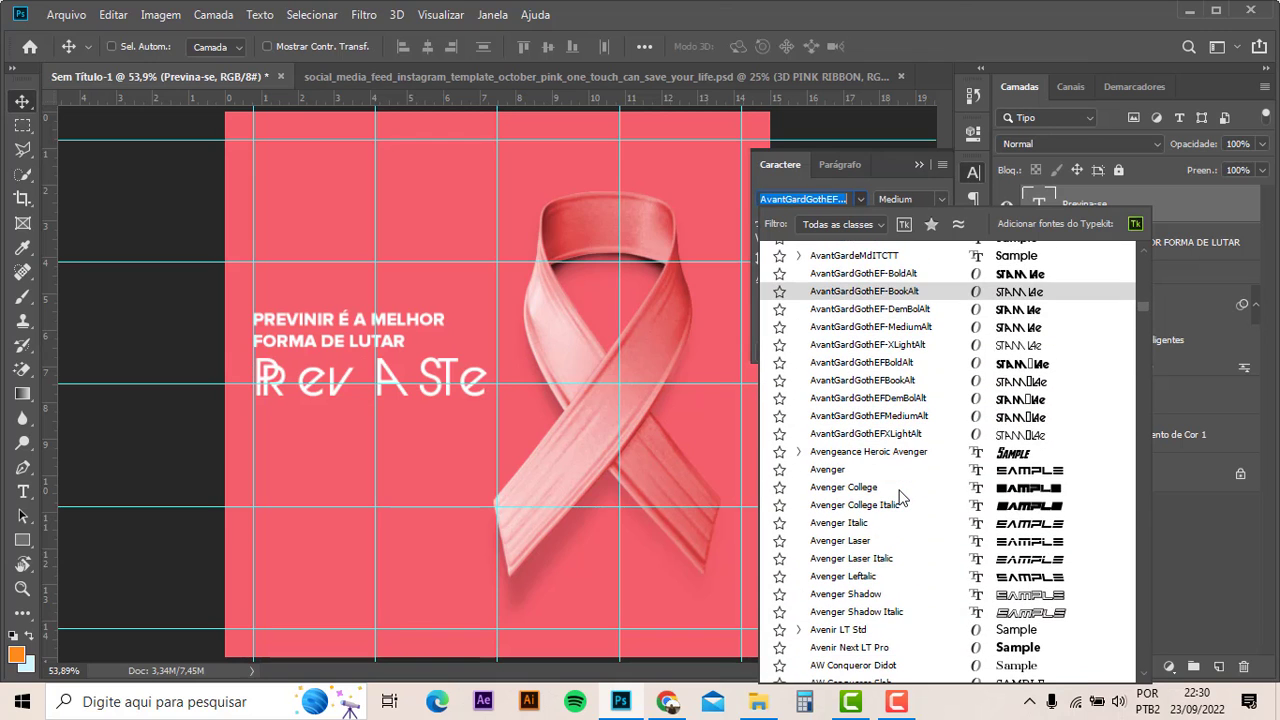
scroll(899, 497, "down", 2)
scroll(892, 494, "down", 1)
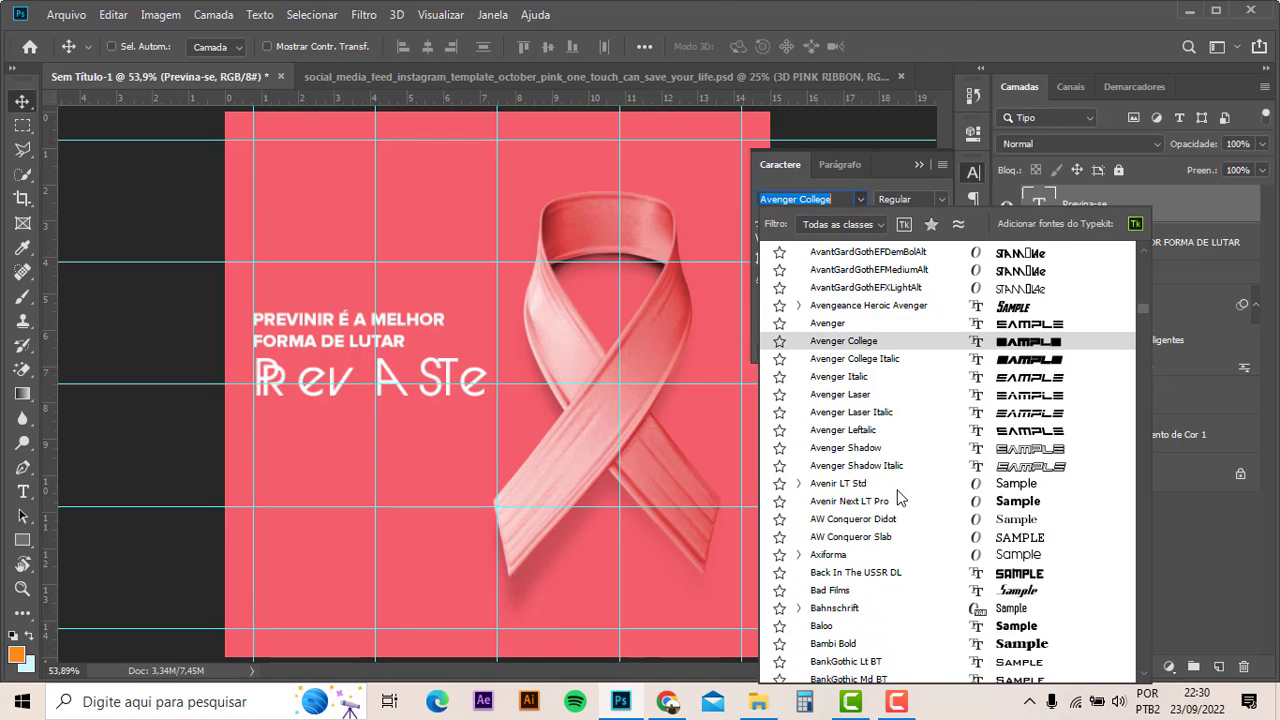
scroll(880, 498, "down", 3)
scroll(910, 541, "down", 1)
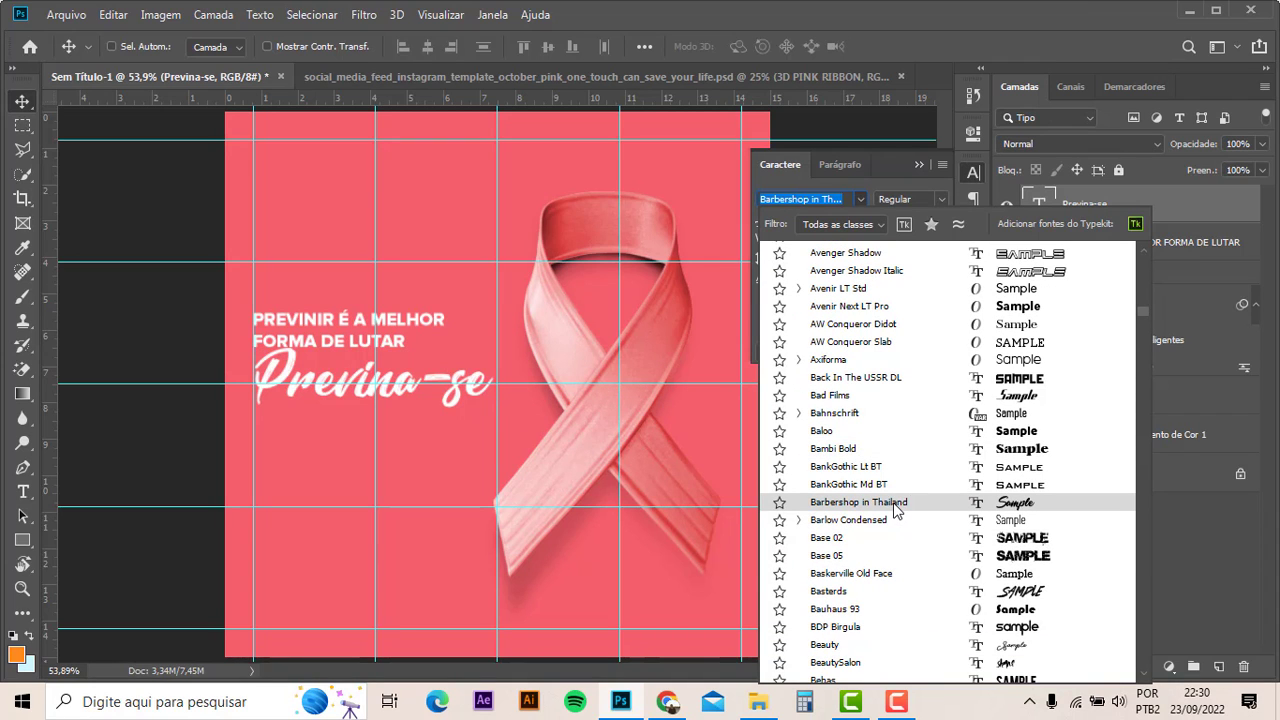
scroll(893, 505, "down", 1)
scroll(893, 505, "down", 1)
scroll(893, 505, "down", 1)
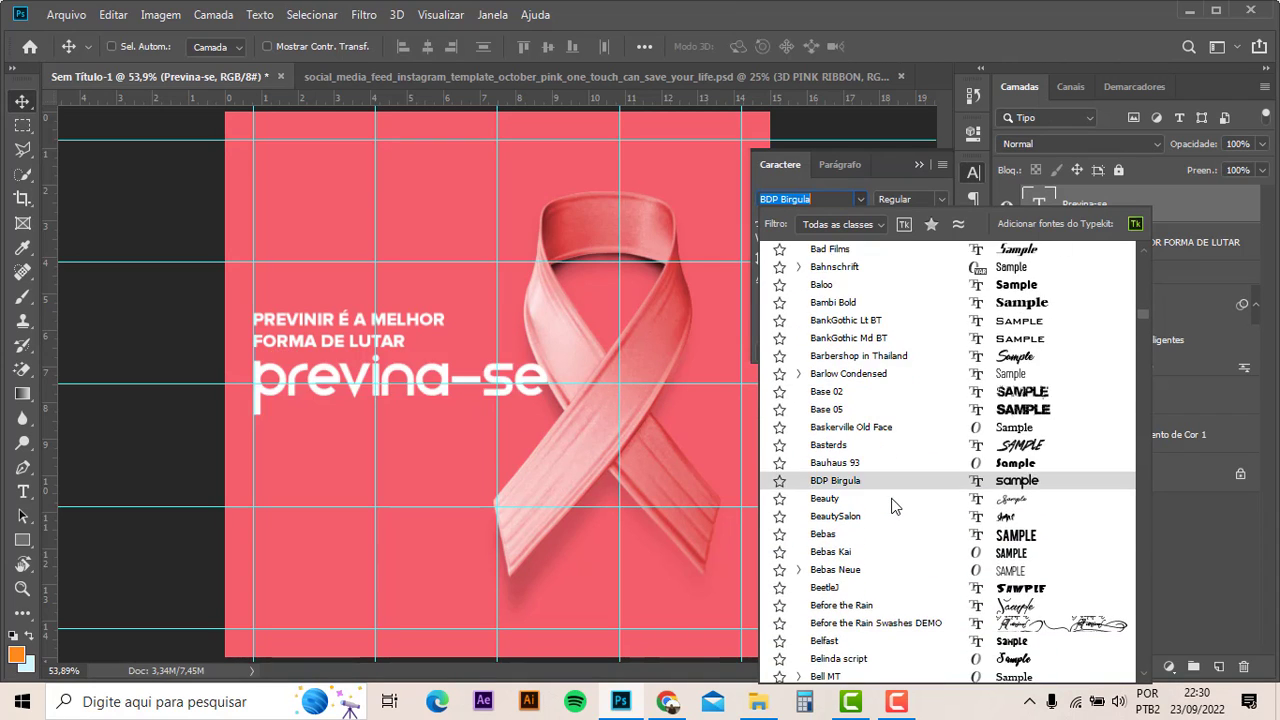
scroll(893, 505, "down", 2)
scroll(893, 507, "down", 1)
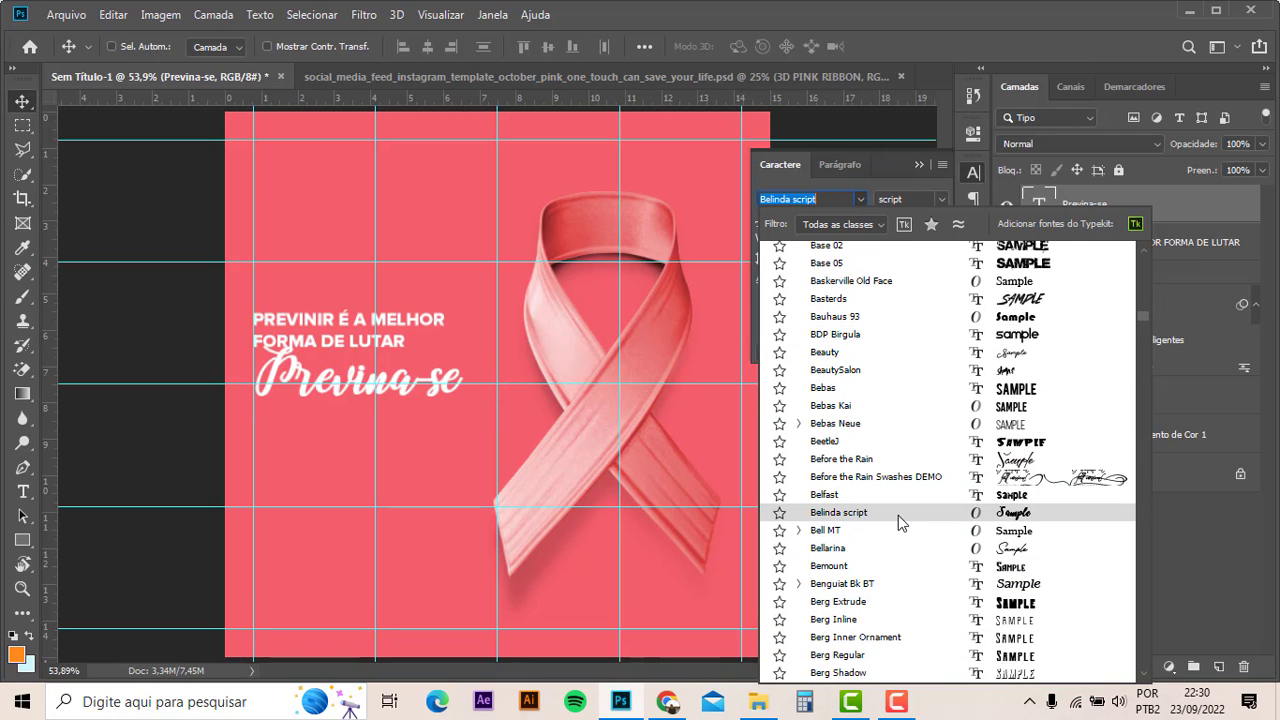
scroll(894, 500, "down", 2)
scroll(894, 495, "down", 1)
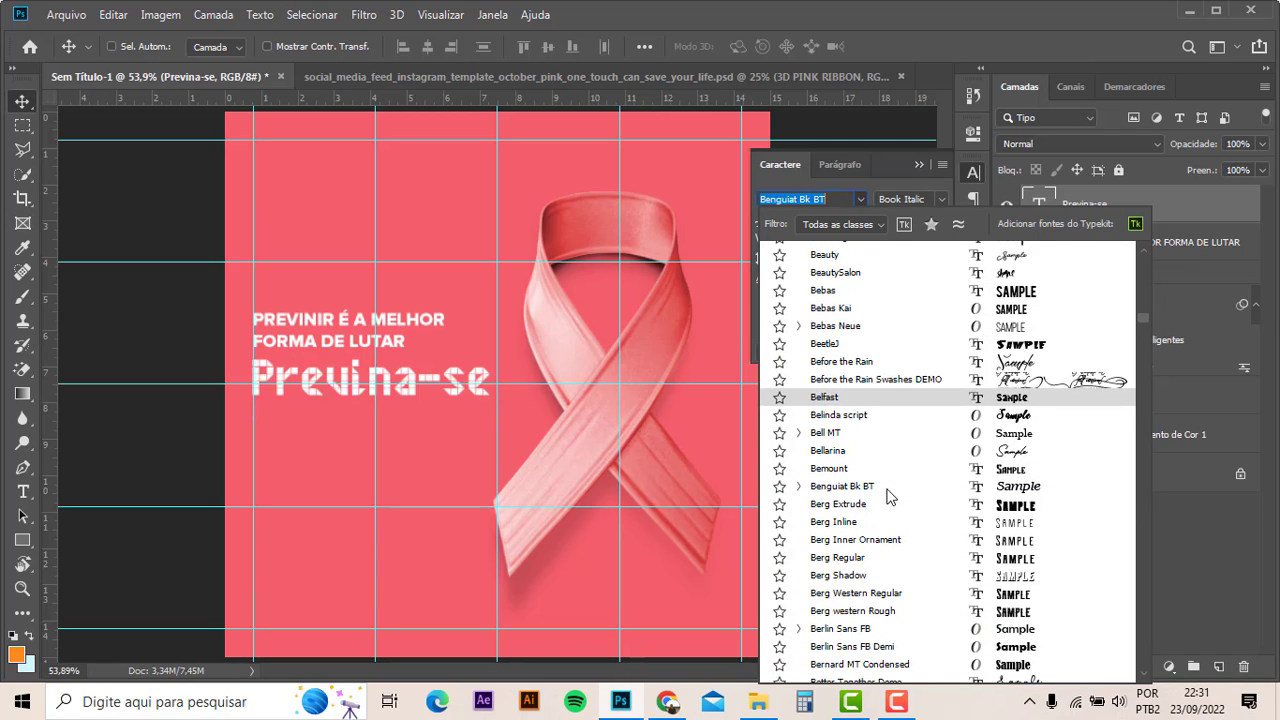
scroll(892, 497, "down", 1)
scroll(889, 497, "down", 1)
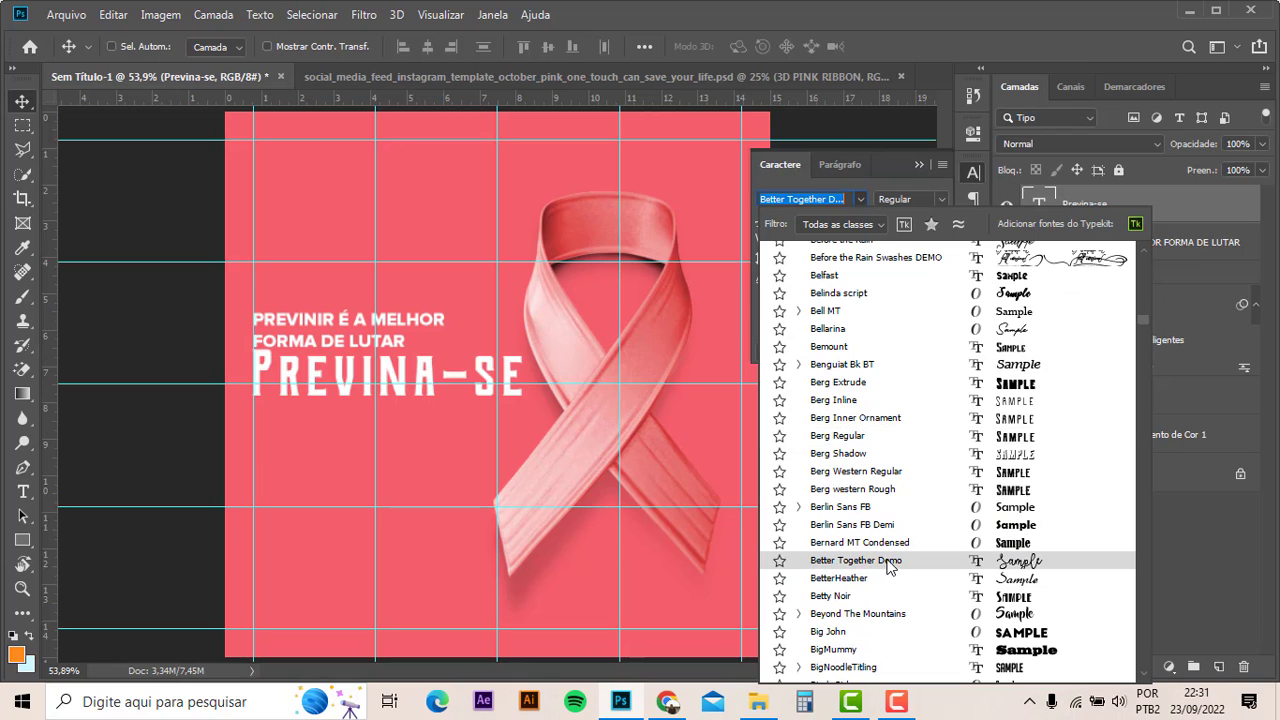
scroll(884, 560, "down", 1)
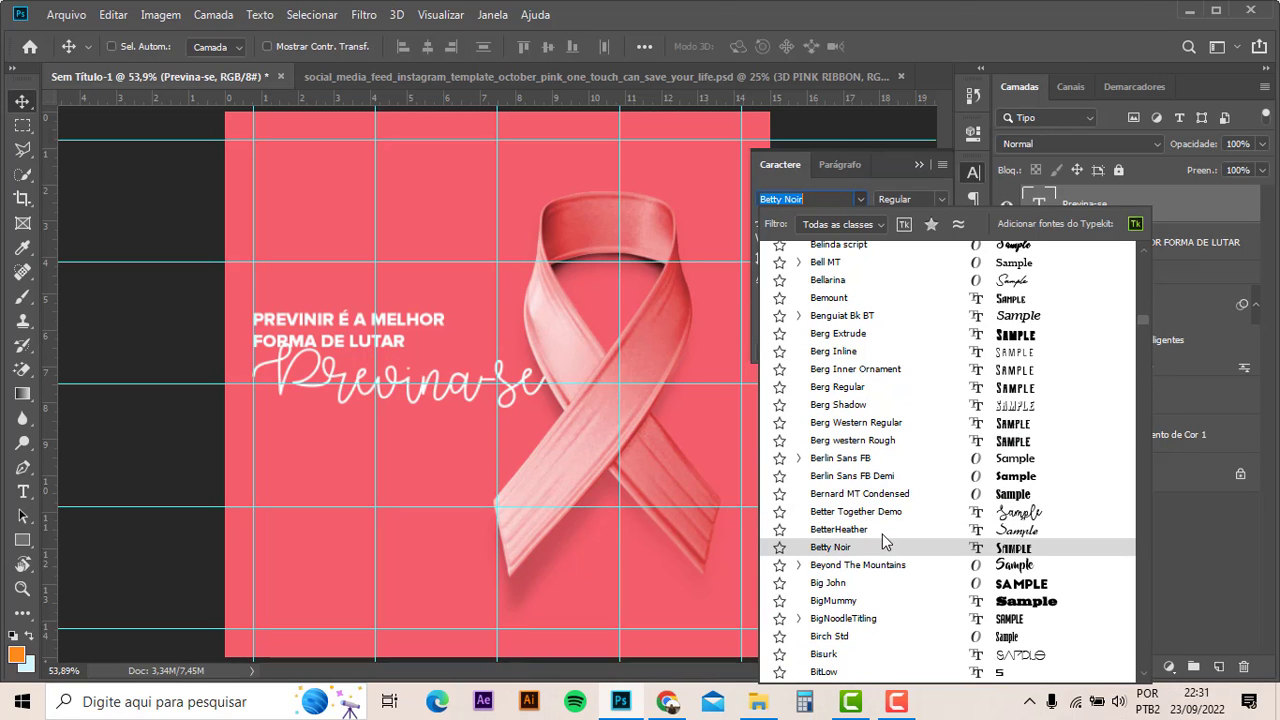
scroll(878, 480, "down", 2)
scroll(873, 435, "down", 1)
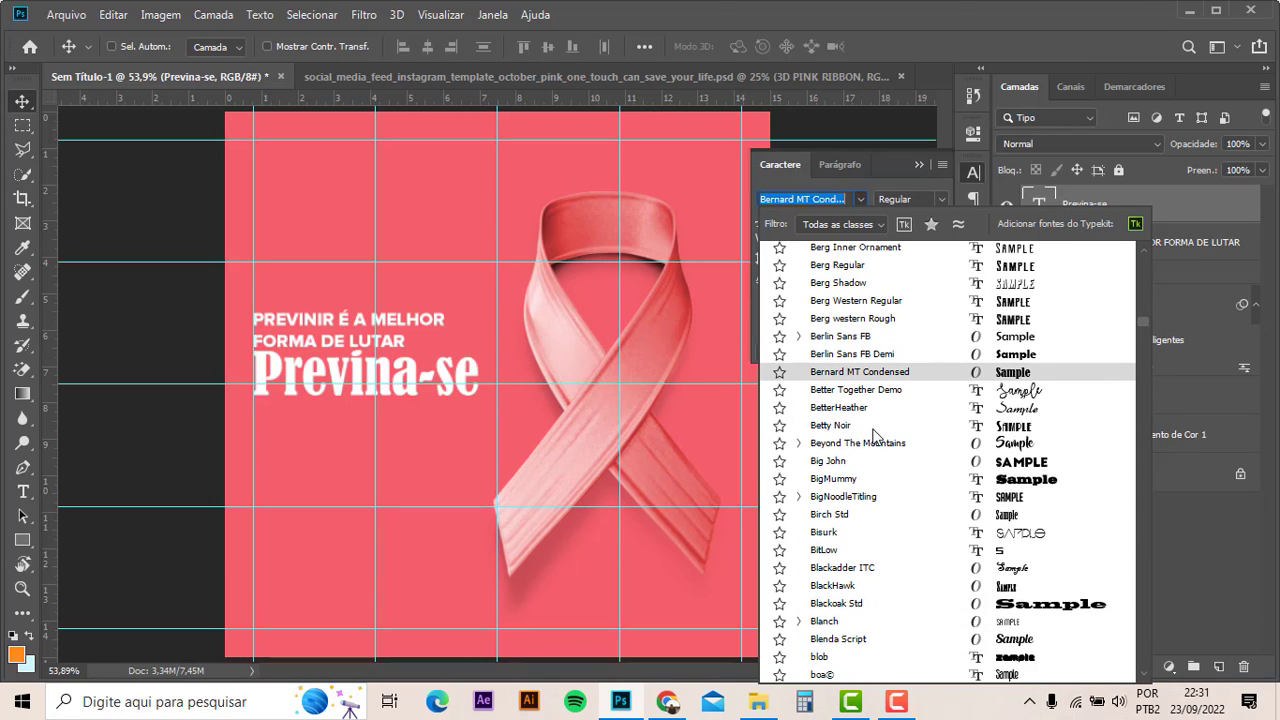
scroll(873, 435, "down", 1)
scroll(873, 435, "down", 2)
scroll(873, 435, "down", 2)
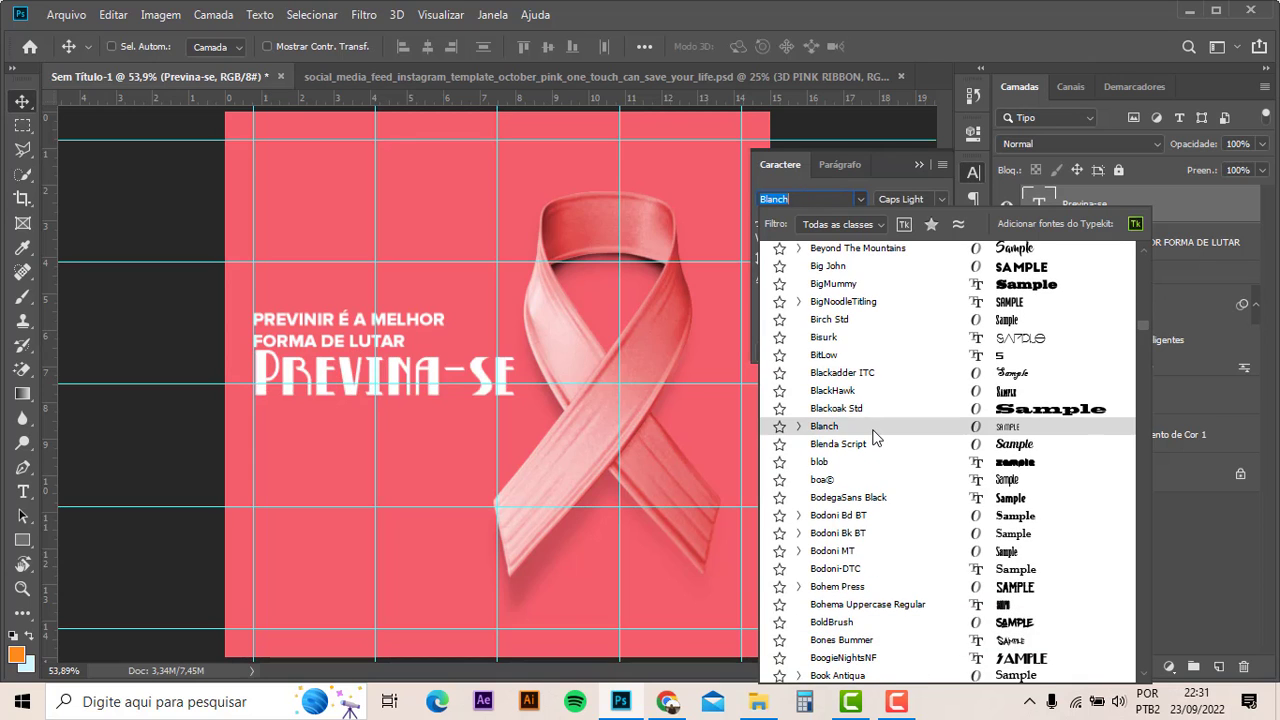
scroll(873, 435, "down", 2)
scroll(873, 440, "down", 2)
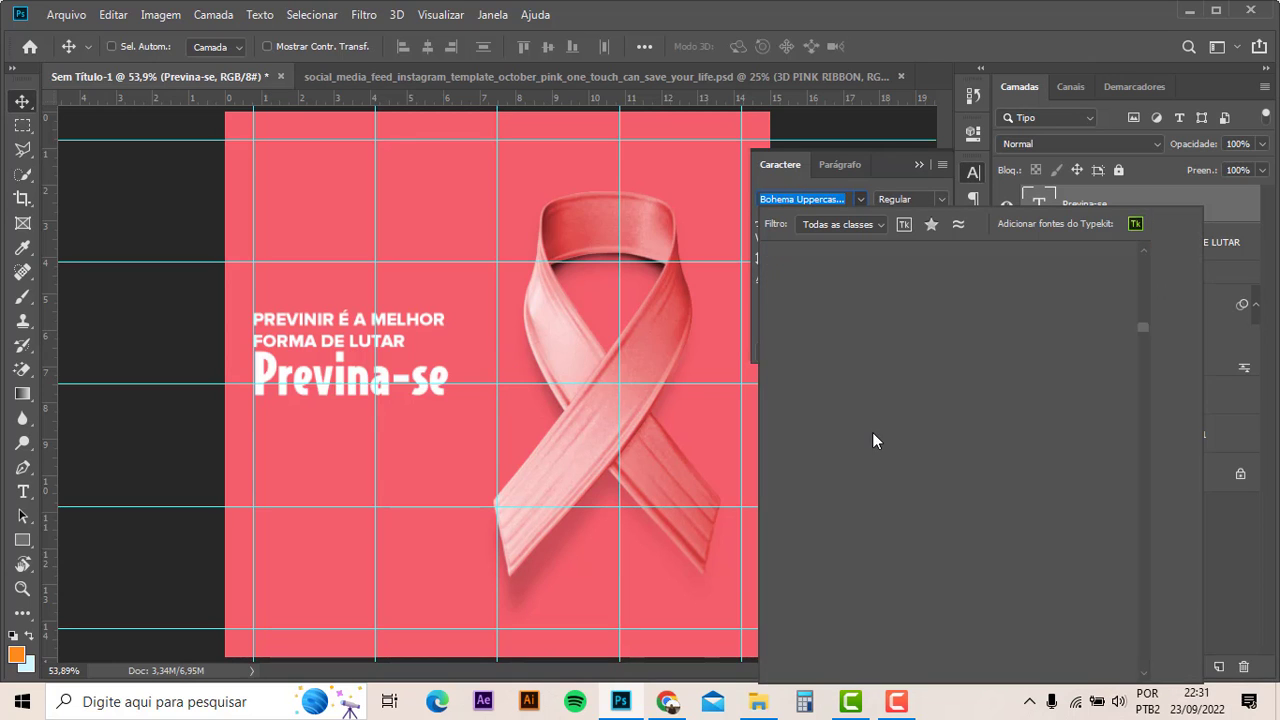
scroll(884, 452, "down", 2)
scroll(884, 452, "down", 1)
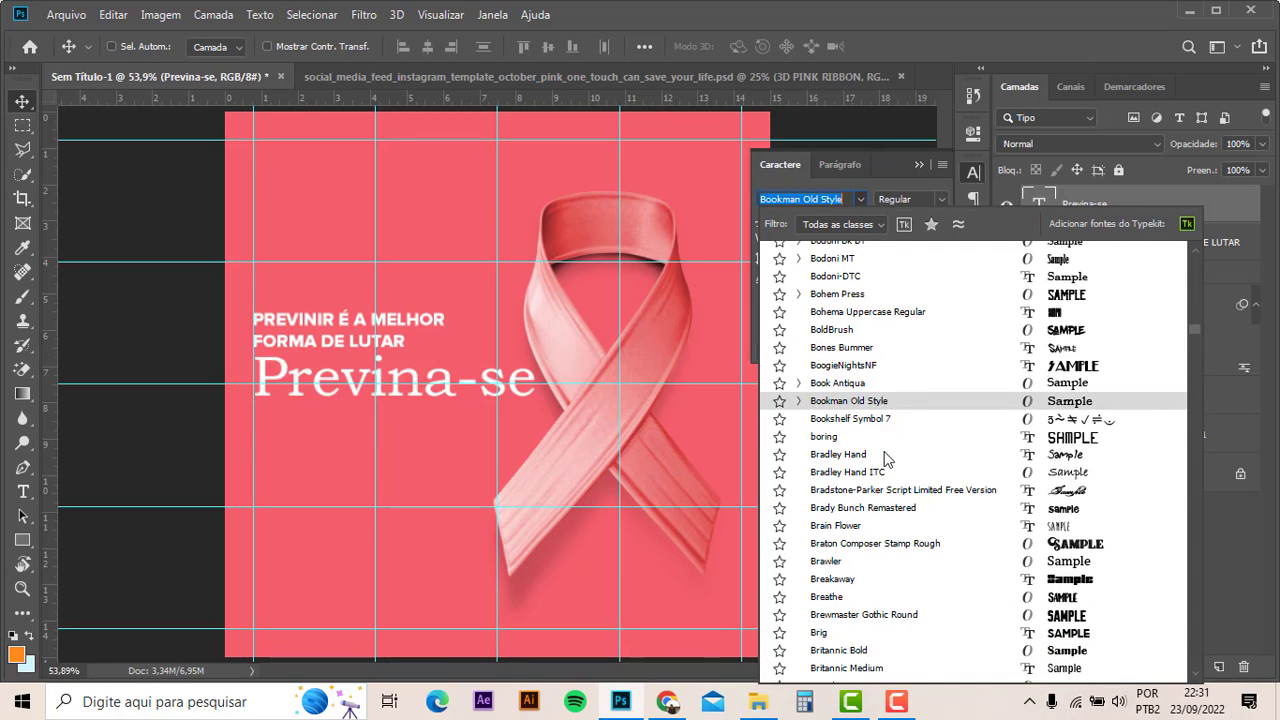
scroll(890, 468, "down", 2)
scroll(905, 505, "down", 3)
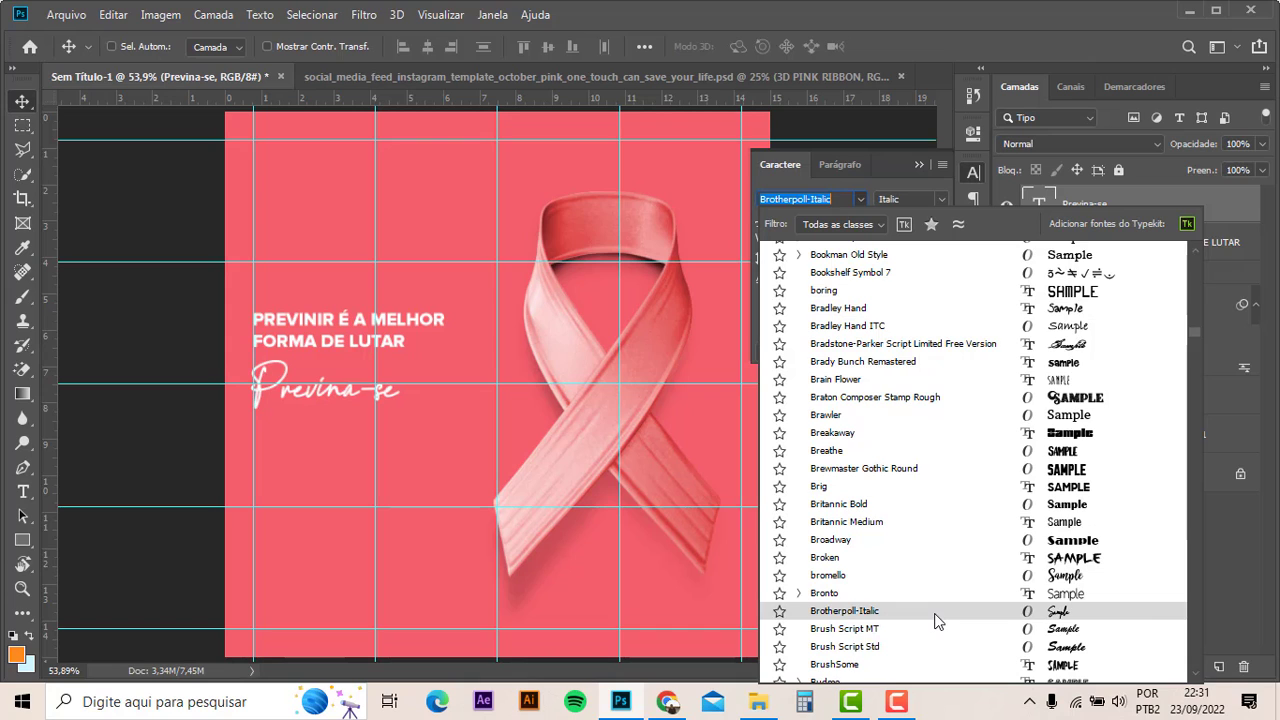
scroll(926, 523, "down", 1)
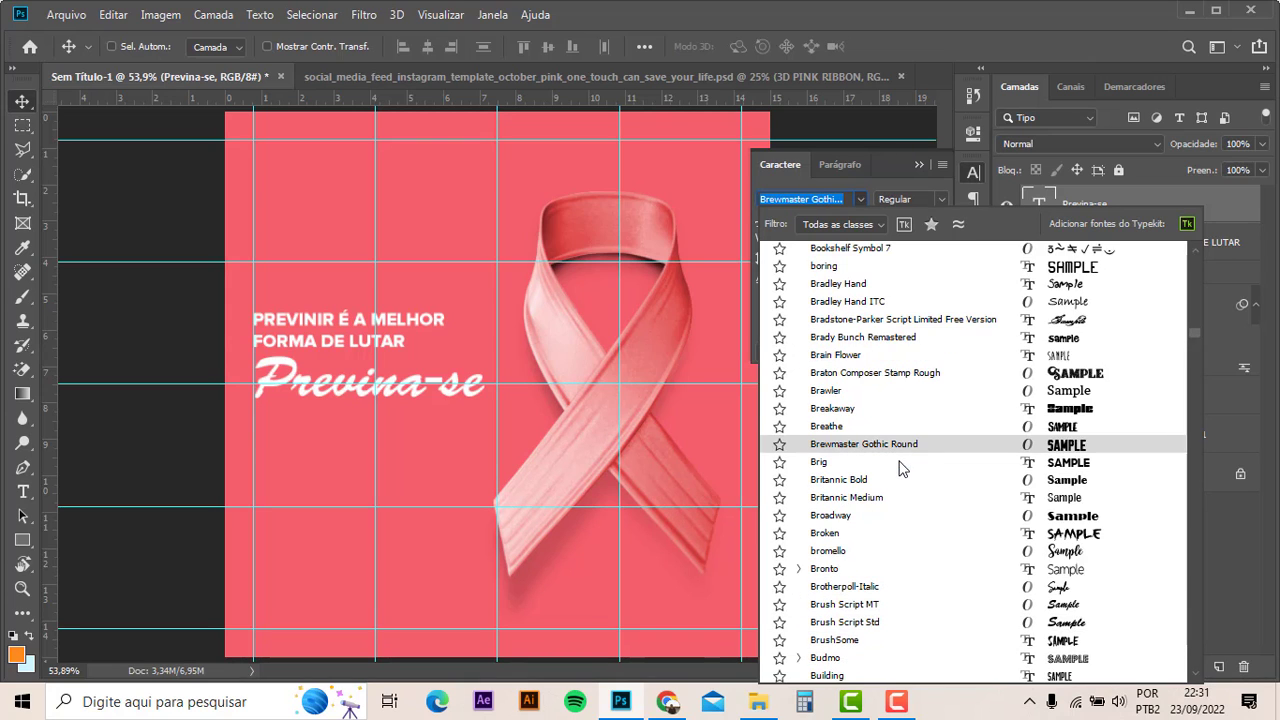
scroll(926, 523, "down", 1)
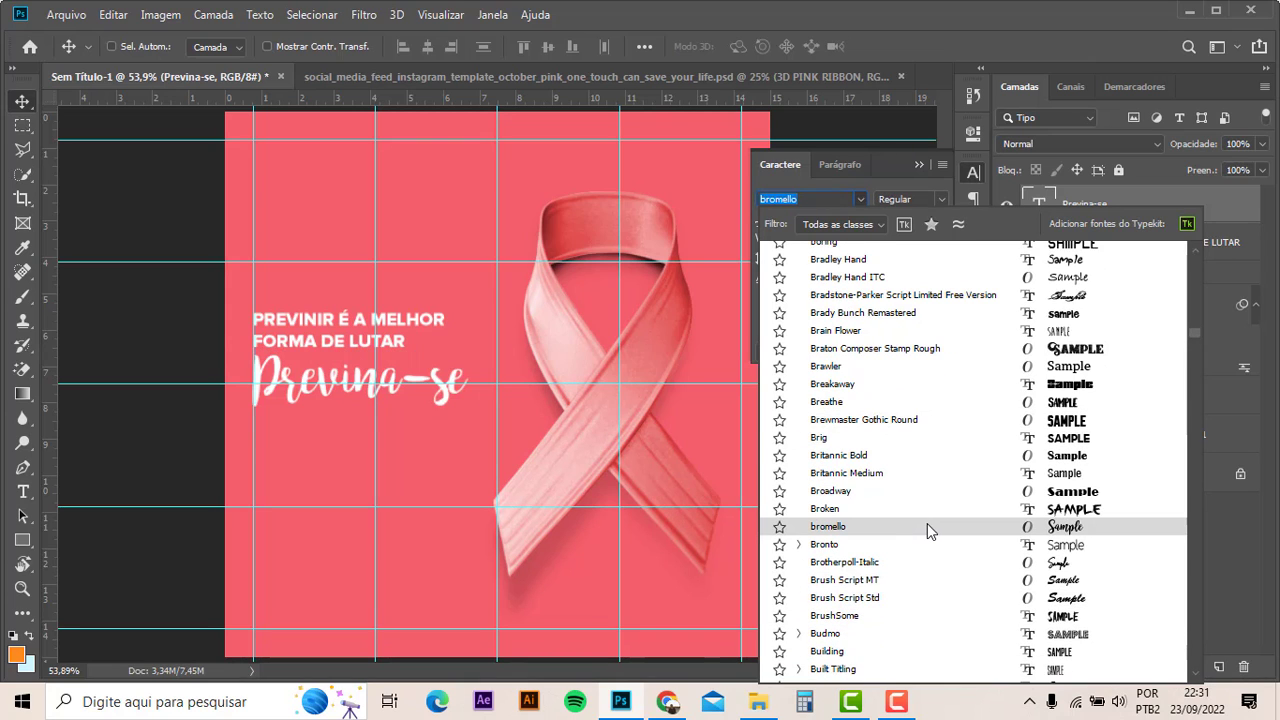
left_click(927, 526)
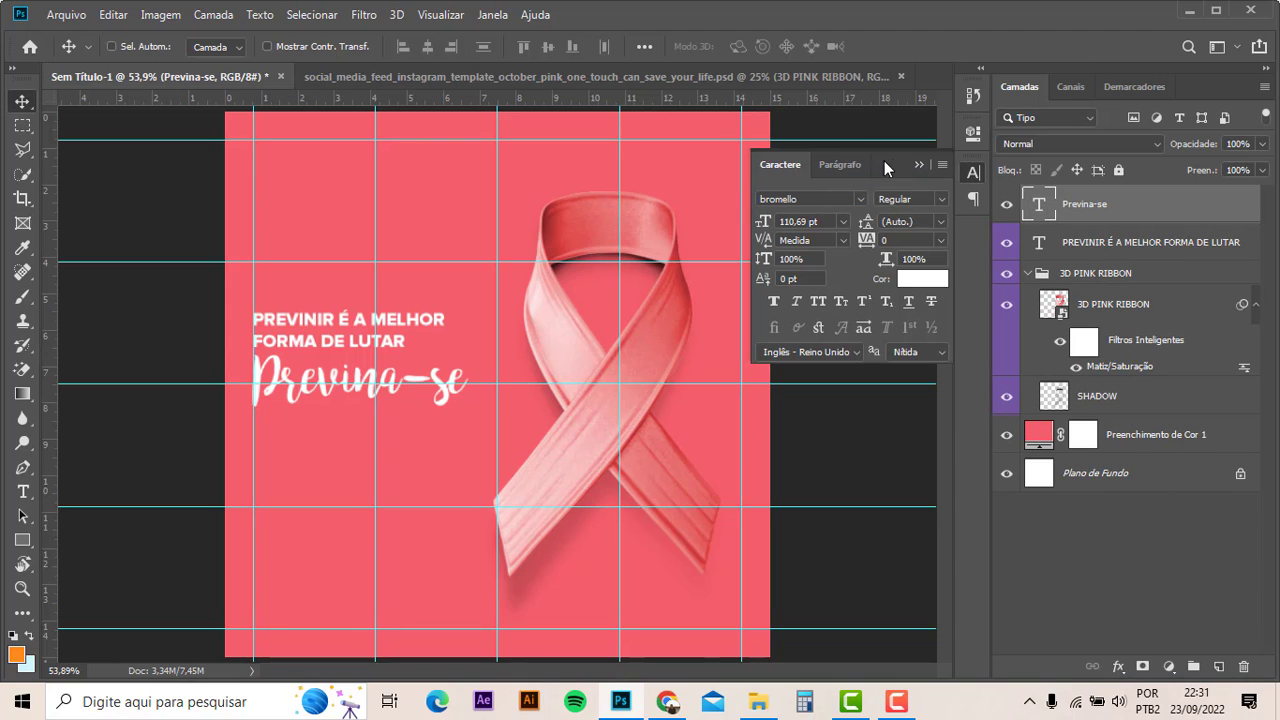
- Scale up the Previna-se script text
left_click(918, 163)
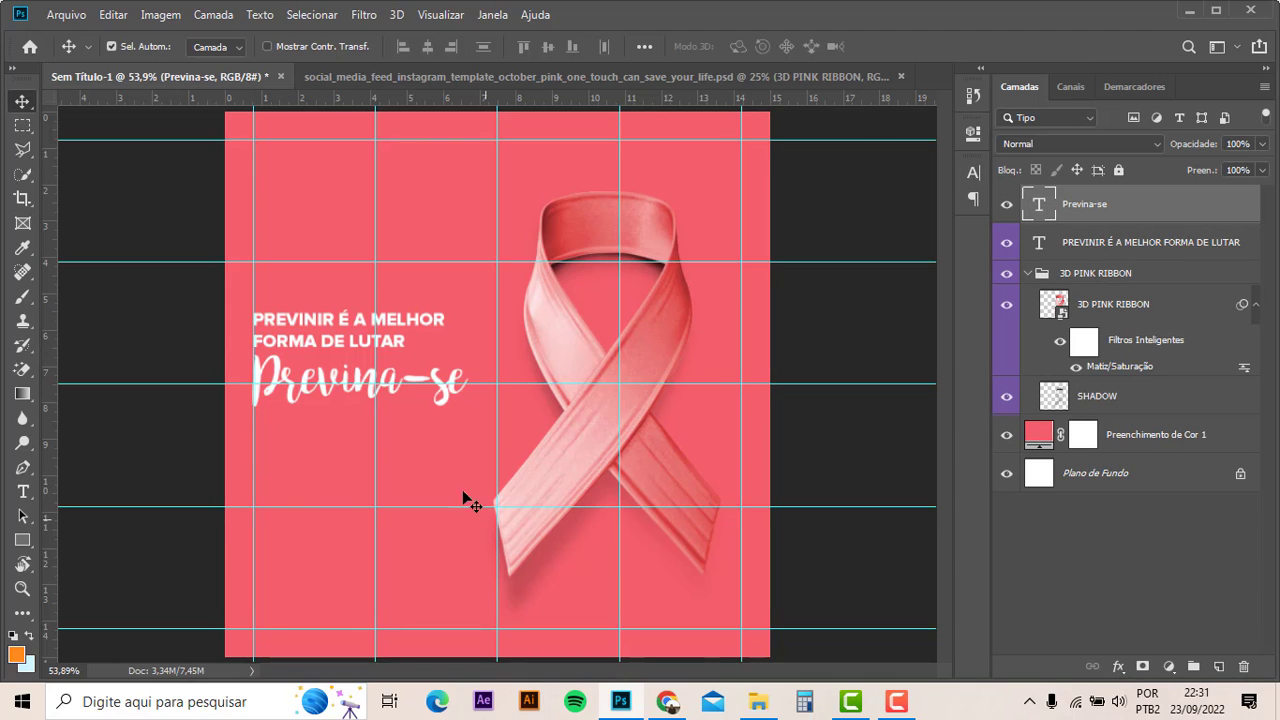
key("ctrl+t")
mouse_move(466, 428)
left_mouse_down()
mouse_move(505, 459)
mouse_move(526, 446)
left_mouse_up()
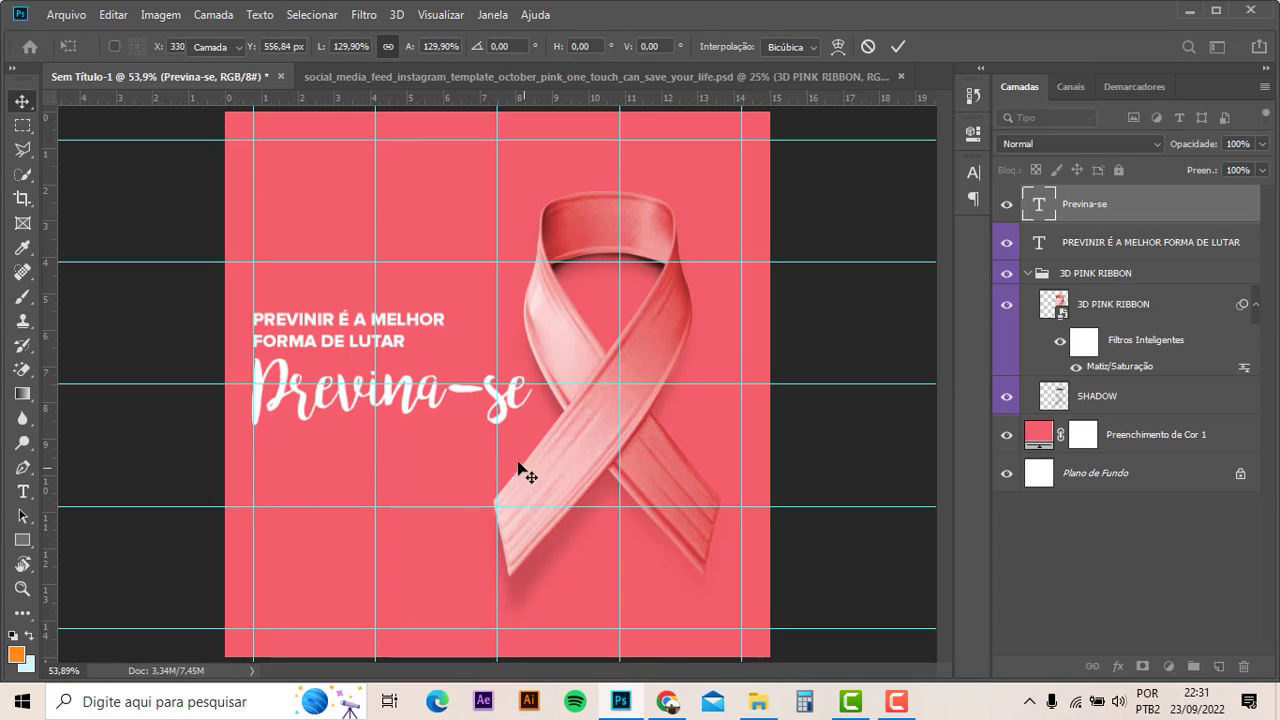
key("Return")
- Nudge the ribbon slightly to the right
left_click(578, 437)
key("ctrl+t")
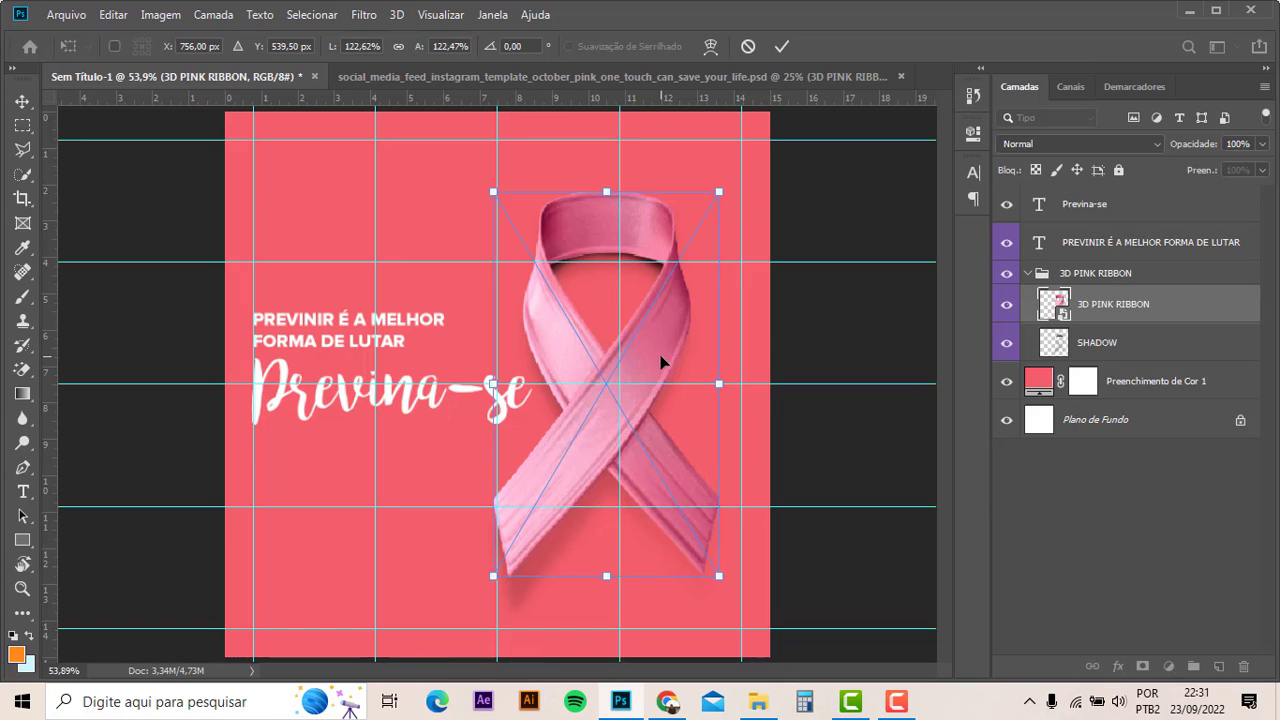
left_click_drag(660, 362, 705, 355)
key("Return")
- Rotate the 3D PINK RIBBON group about -18°, enlarge it ~125%, and push it off the right edge
left_click(1152, 275)
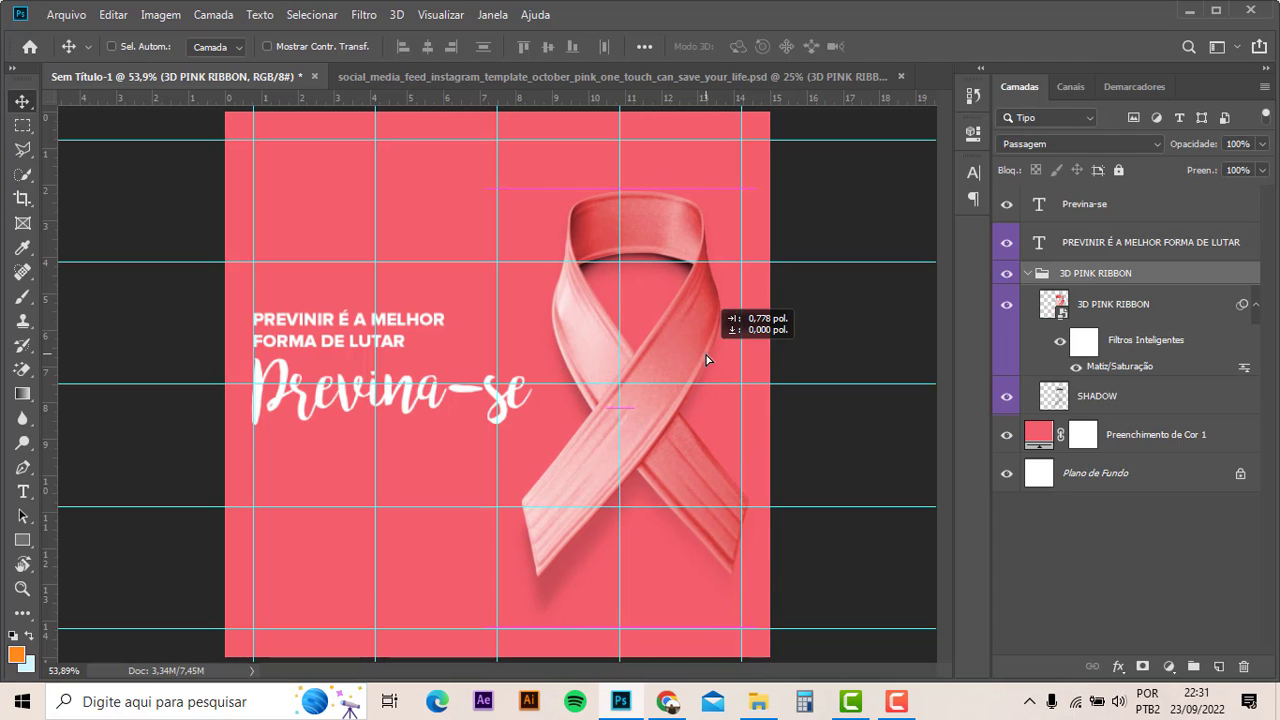
key("ctrl+t")
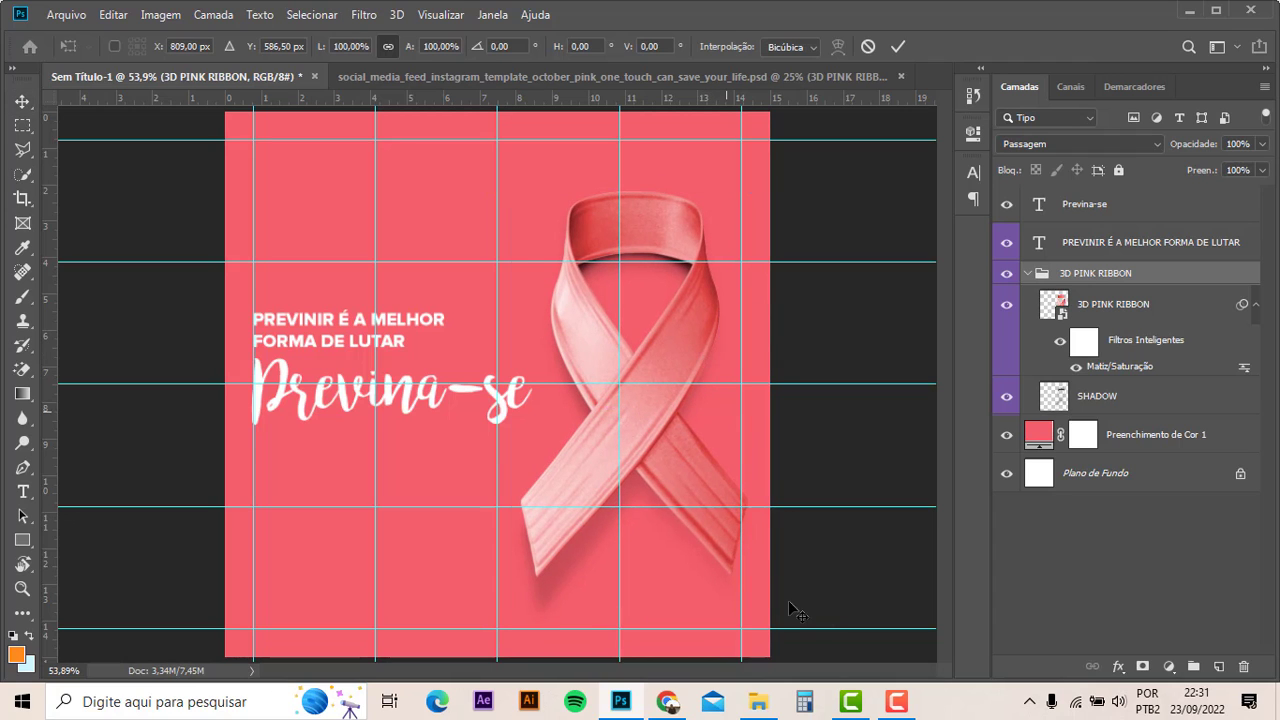
mouse_move(775, 638)
left_mouse_down()
mouse_move(883, 608)
mouse_move(893, 648)
left_mouse_up()
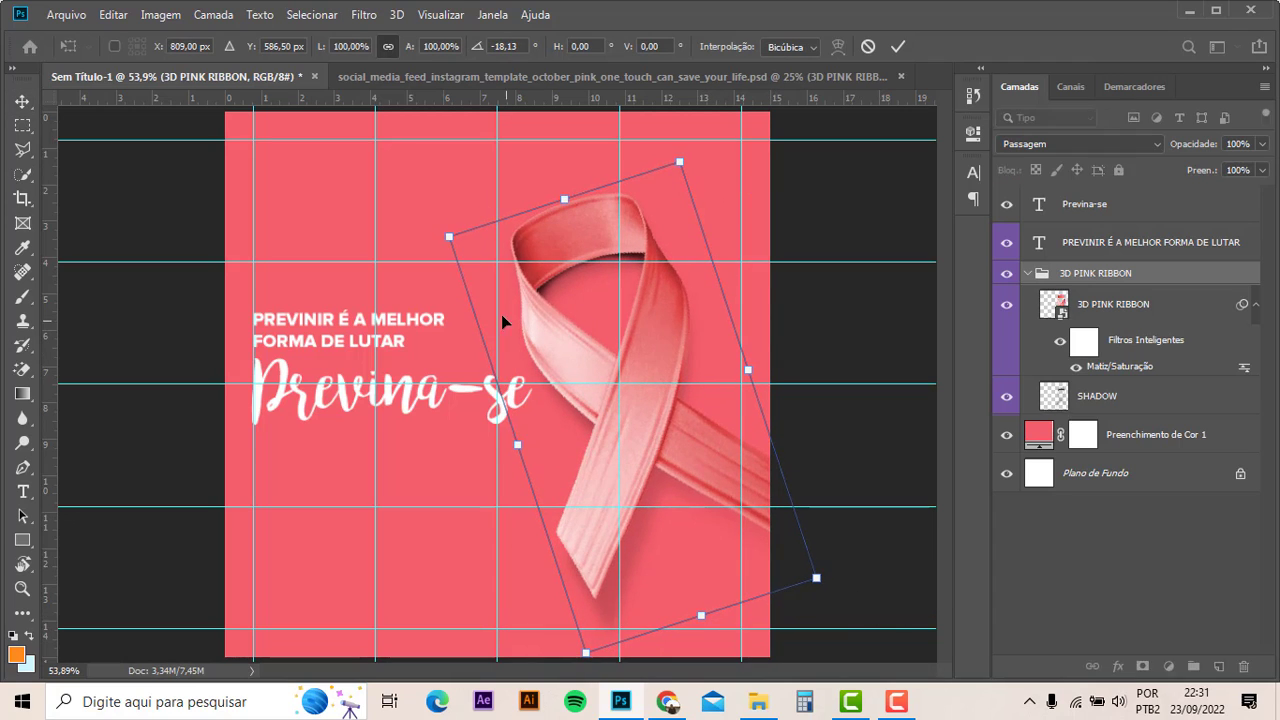
left_click_drag(451, 240, 343, 162)
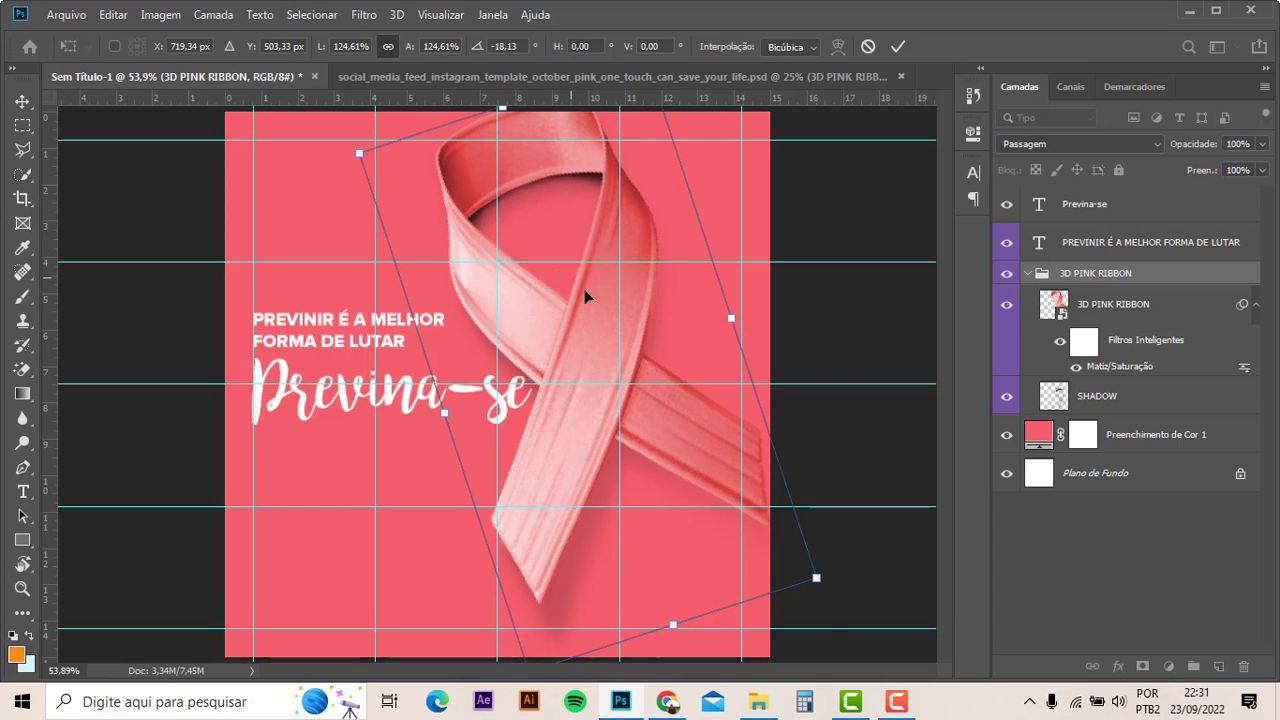
left_click_drag(592, 293, 686, 326)
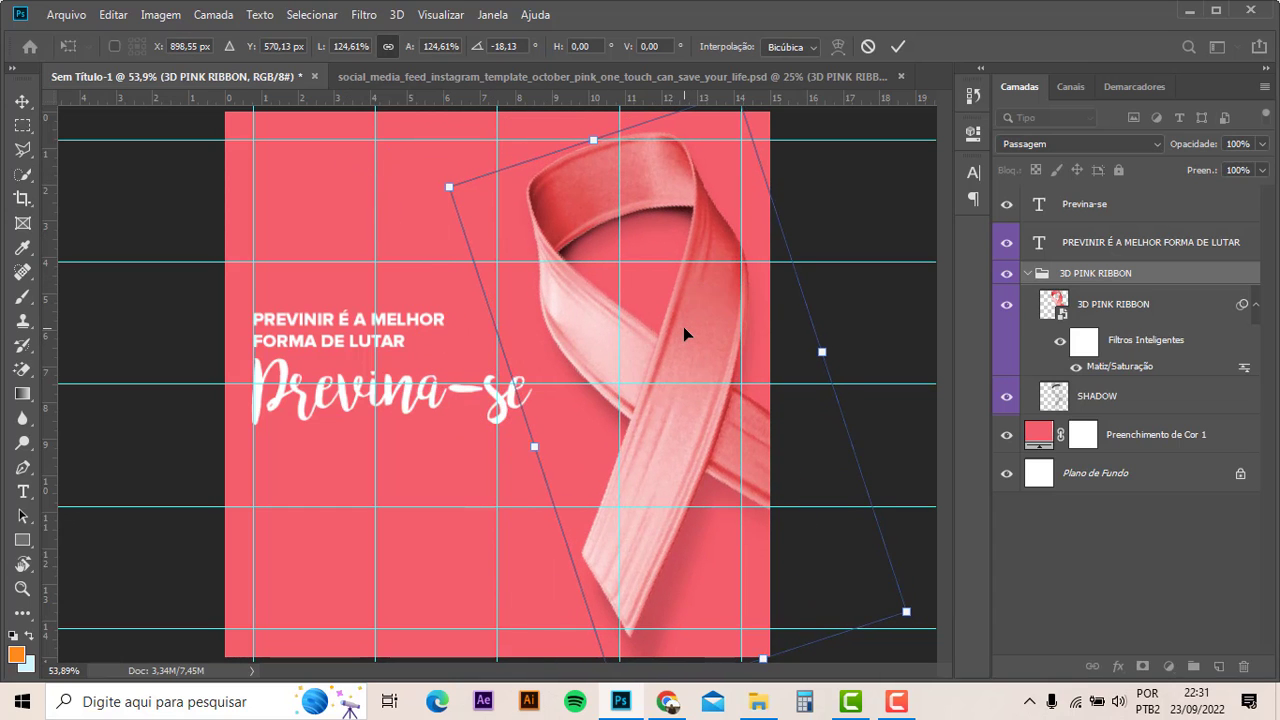
key("Return")
key("ctrl+h")
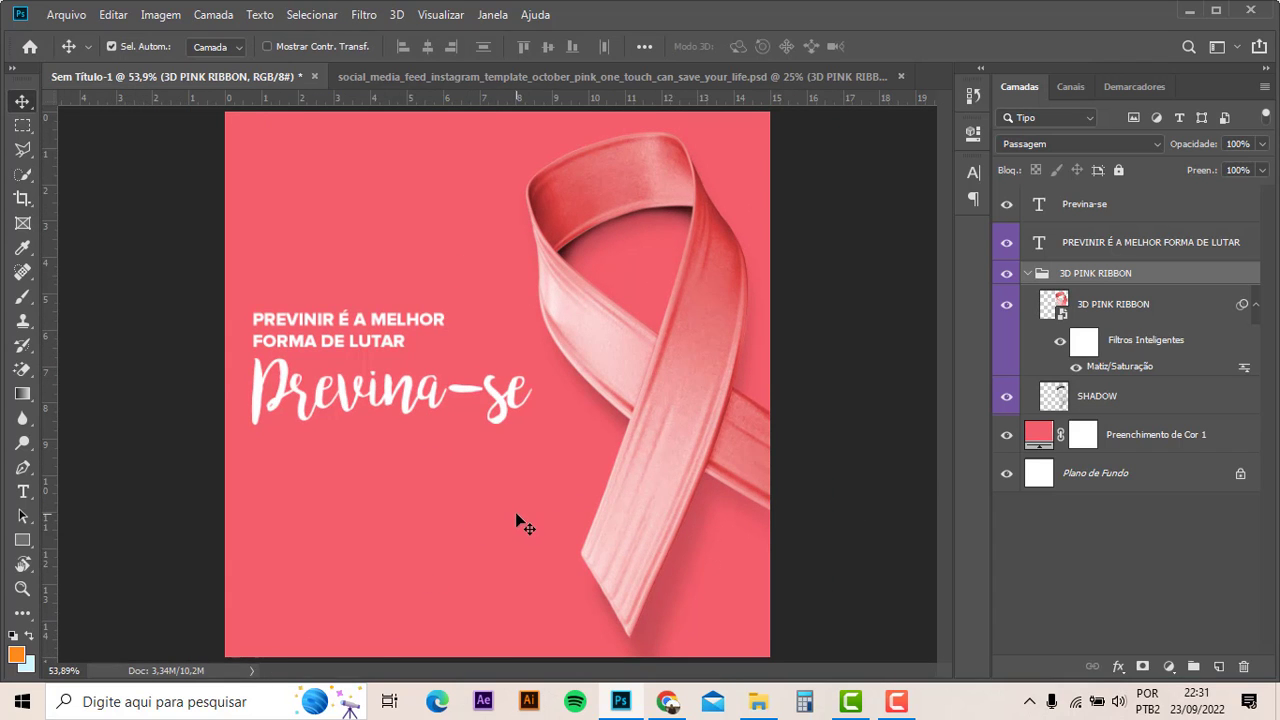
key("ctrl+h")
key("ctrl+h")
- Open the Behance website in Chrome
left_click(668, 703)
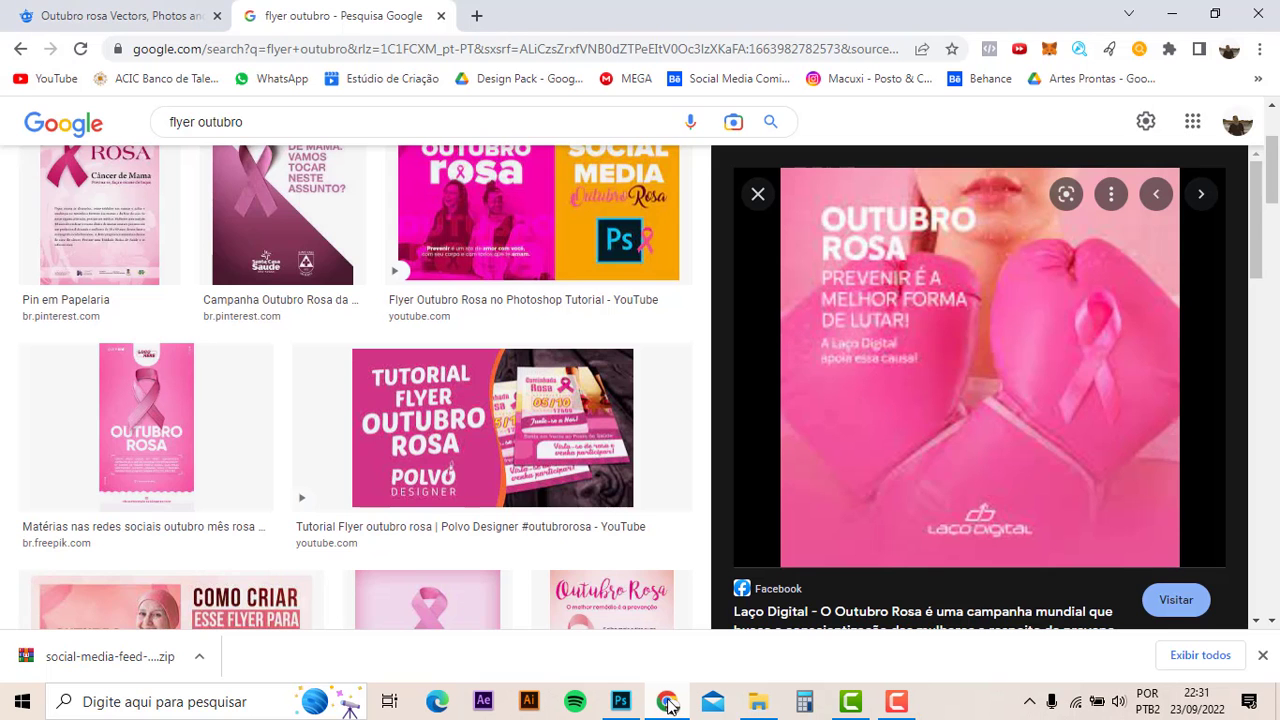
scroll(451, 150, "up", 3)
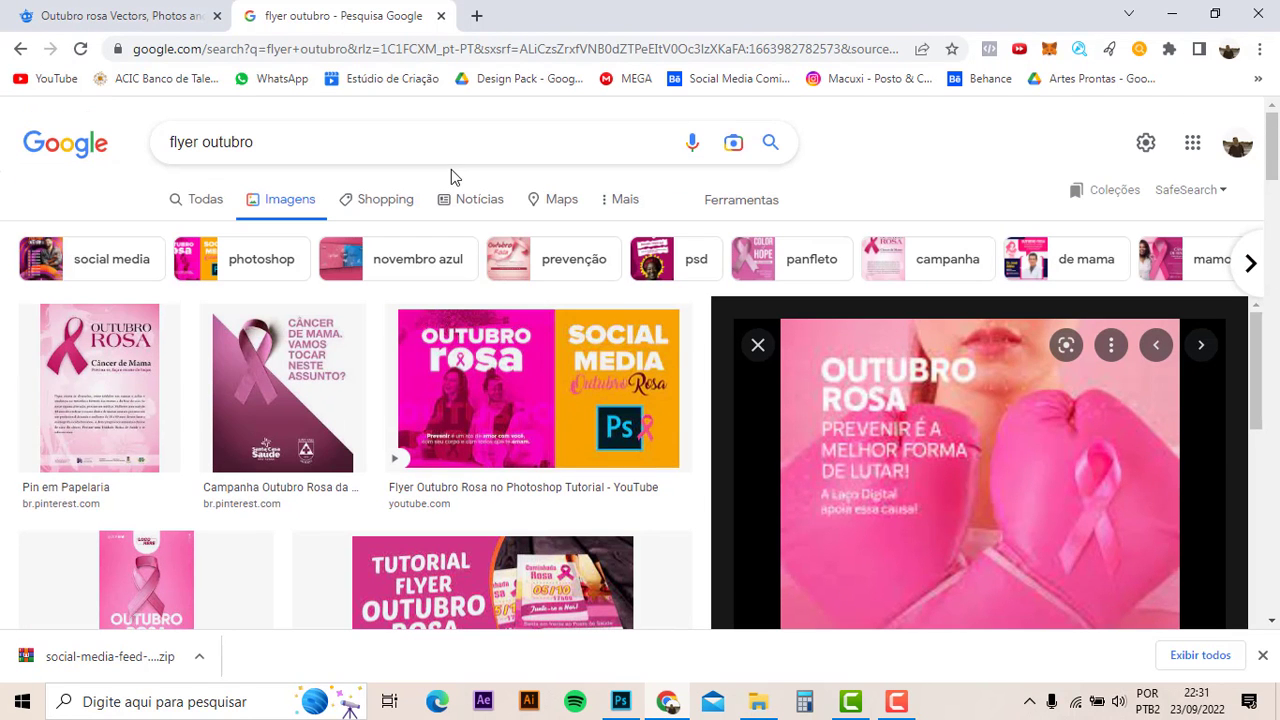
left_click(344, 49)
type("be")
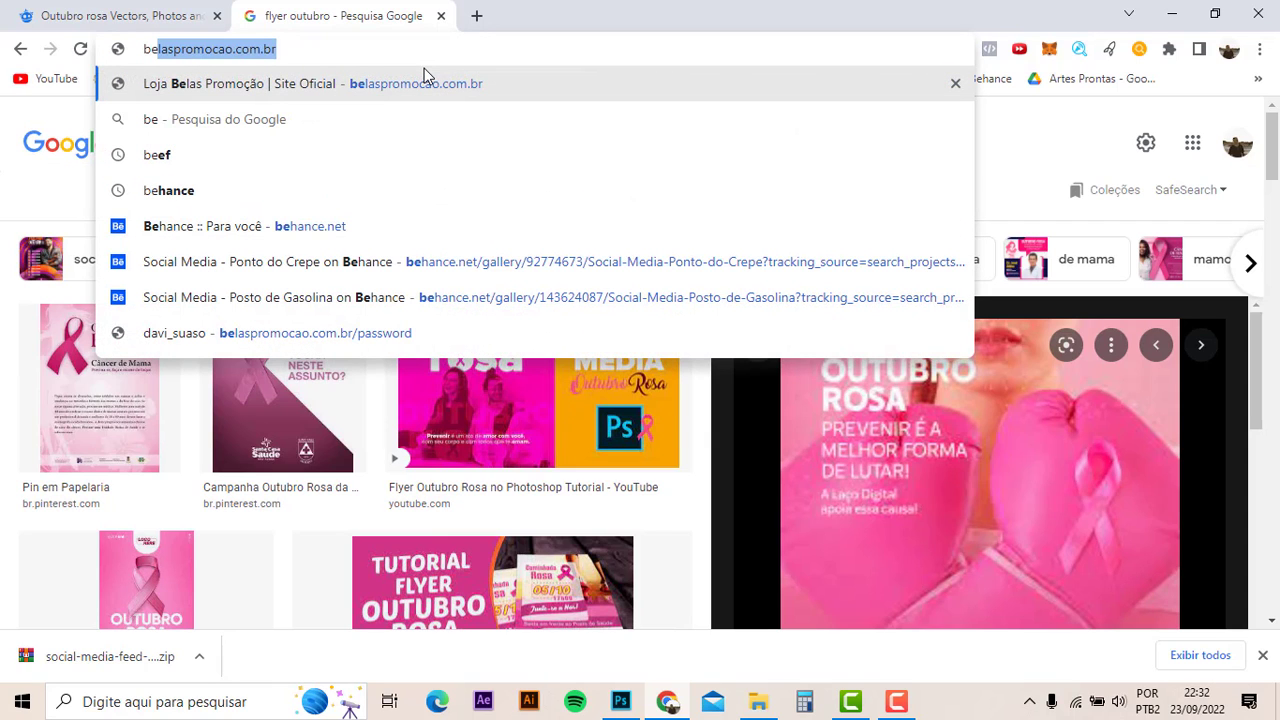
left_click(367, 226)
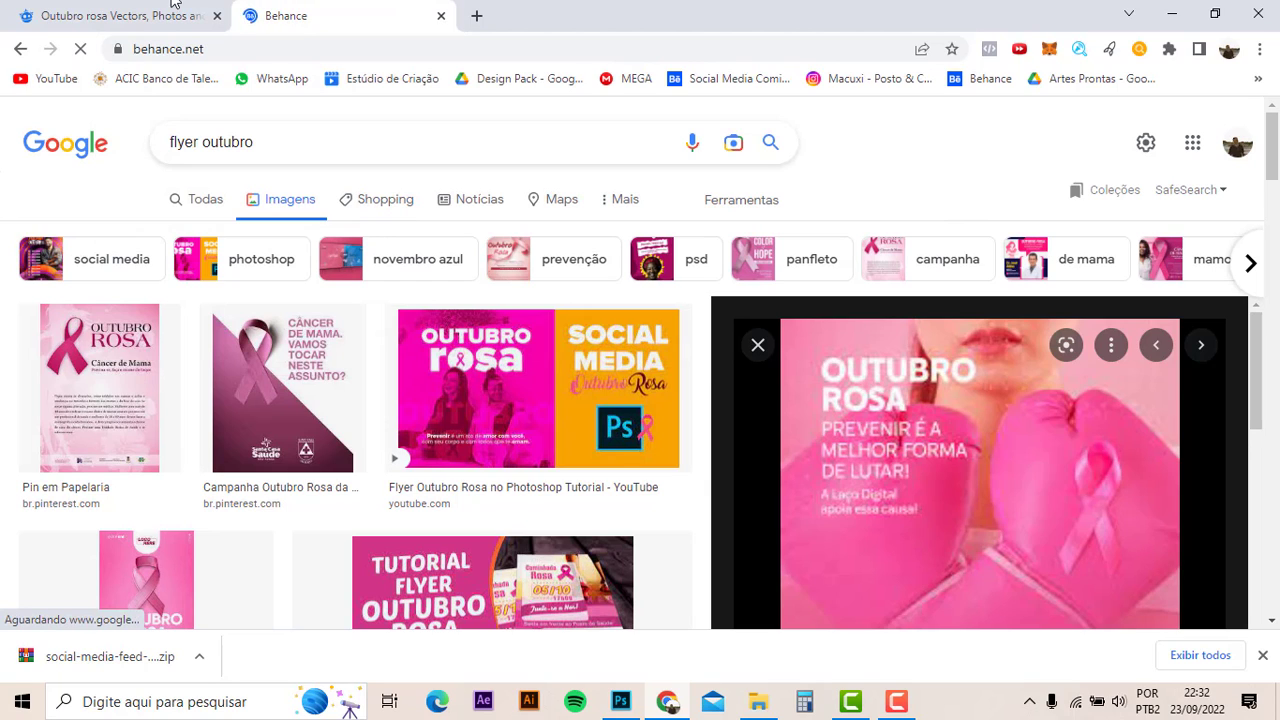
- Close the Freepik Outubro rosa results tab and return to Photoshop
left_click(140, 10)
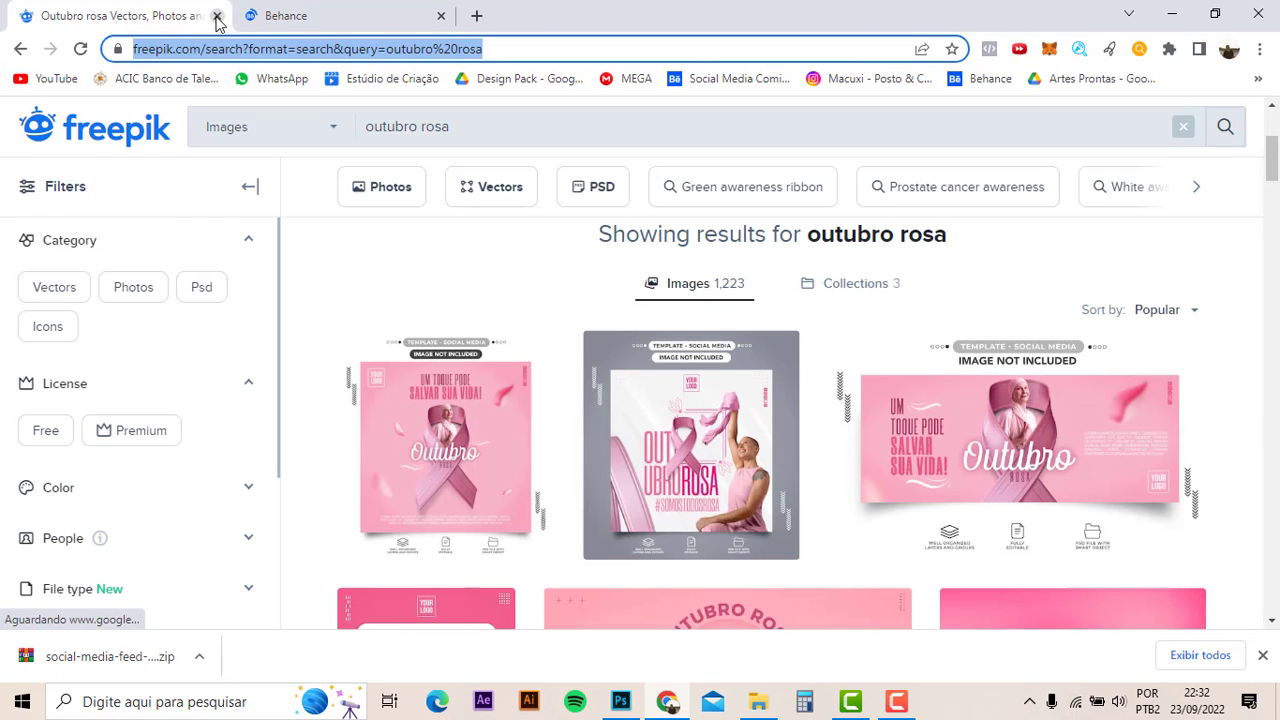
left_click(216, 16)
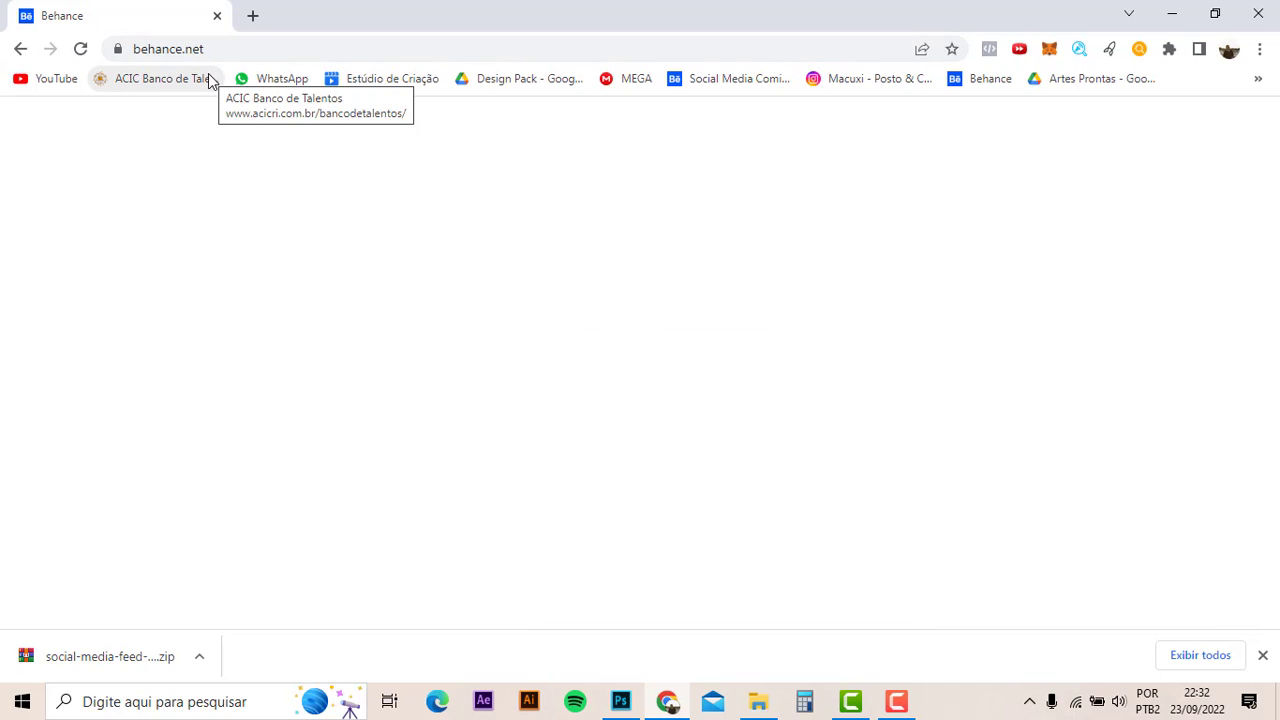
key("alt+Tab")
- Copy the template's DESIGN group into Sem Título-1, placing a petal near the top-left corner
left_click(392, 75)
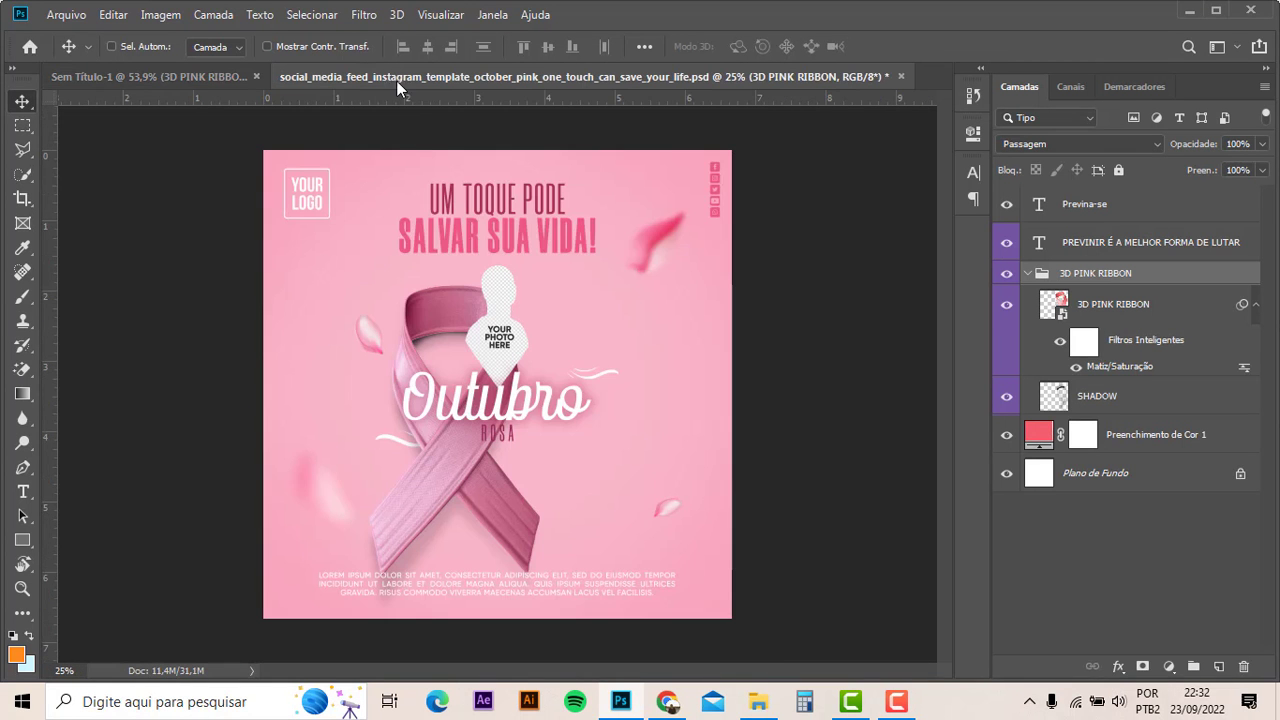
left_click(655, 260)
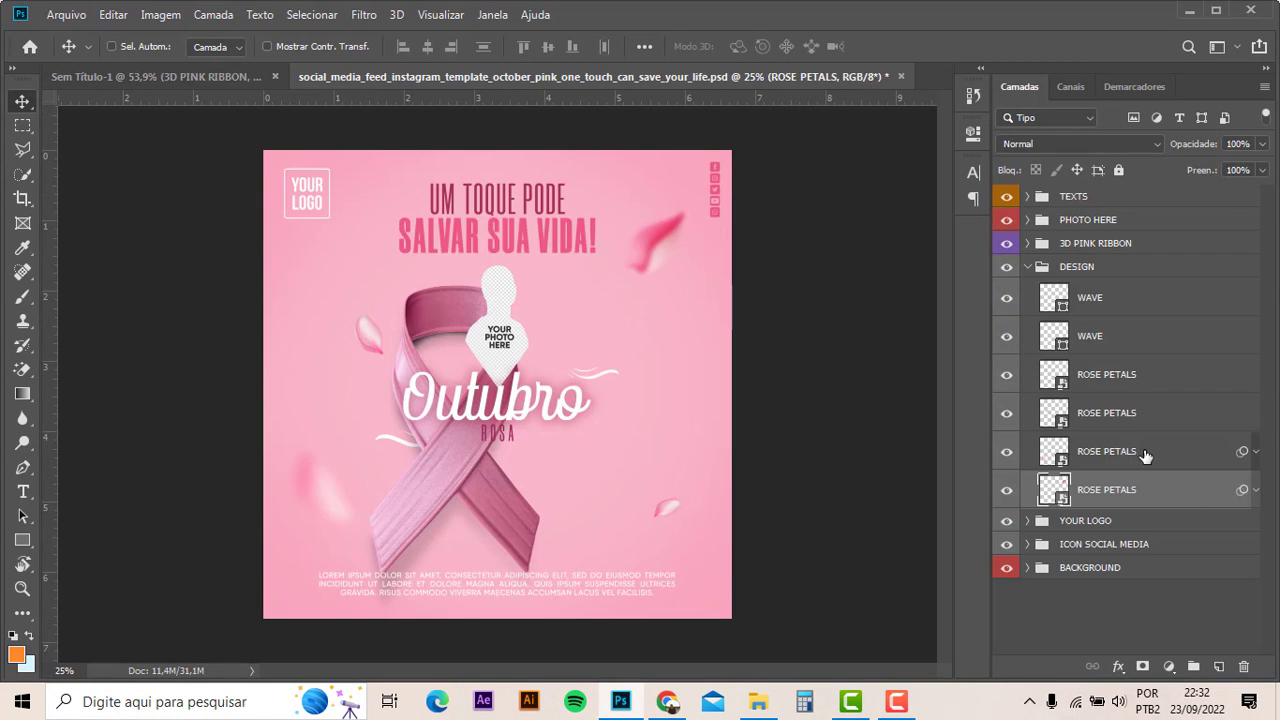
left_click_drag(1097, 278, 198, 78)
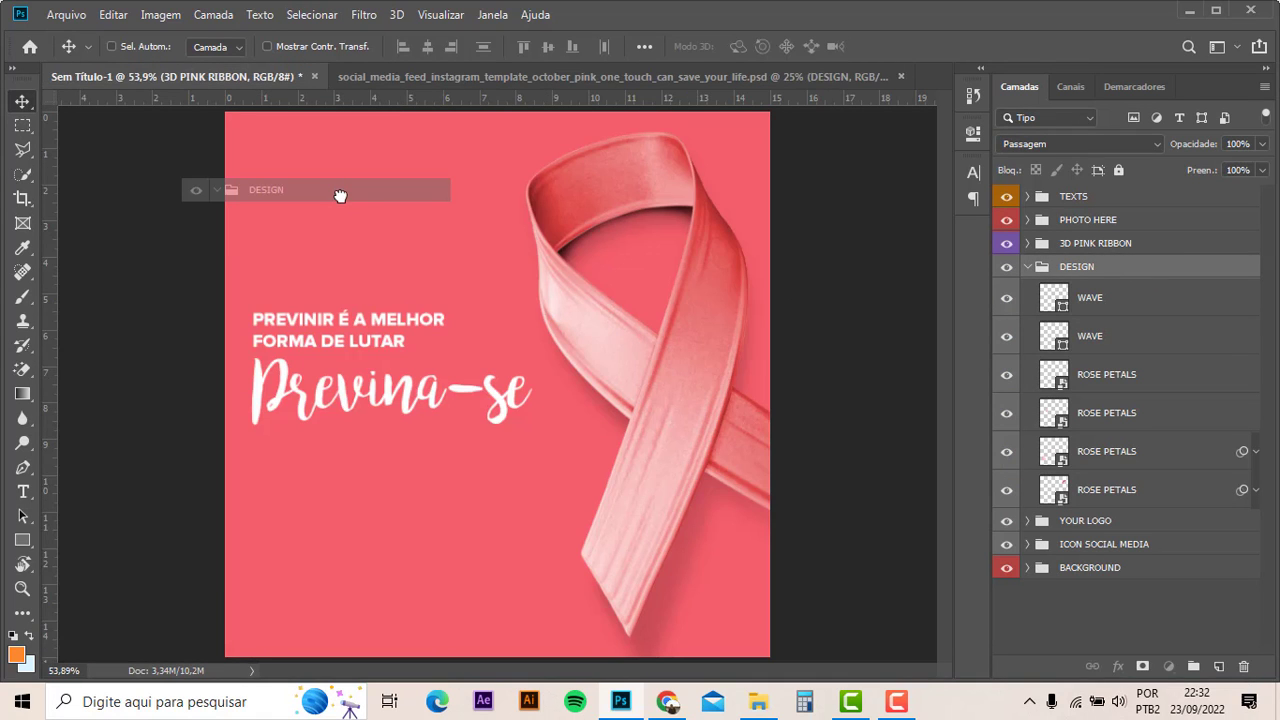
left_click_drag(198, 78, 497, 297)
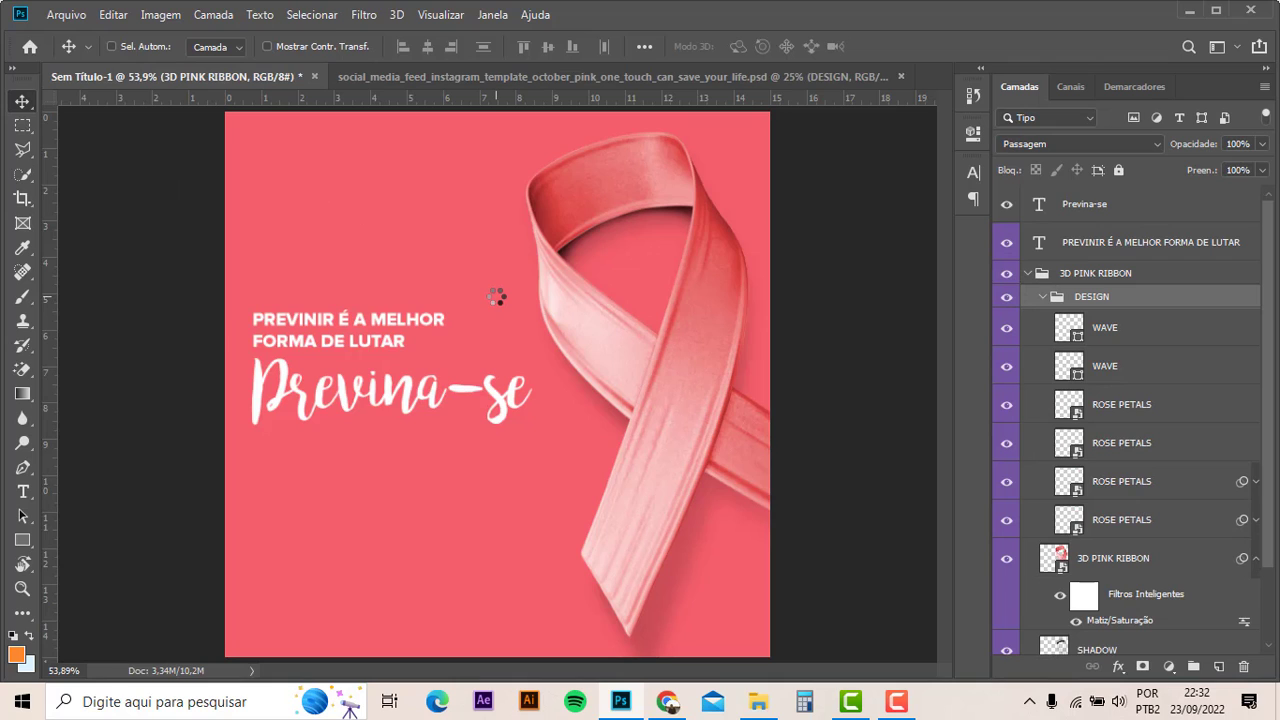
left_click_drag(700, 487, 245, 157)
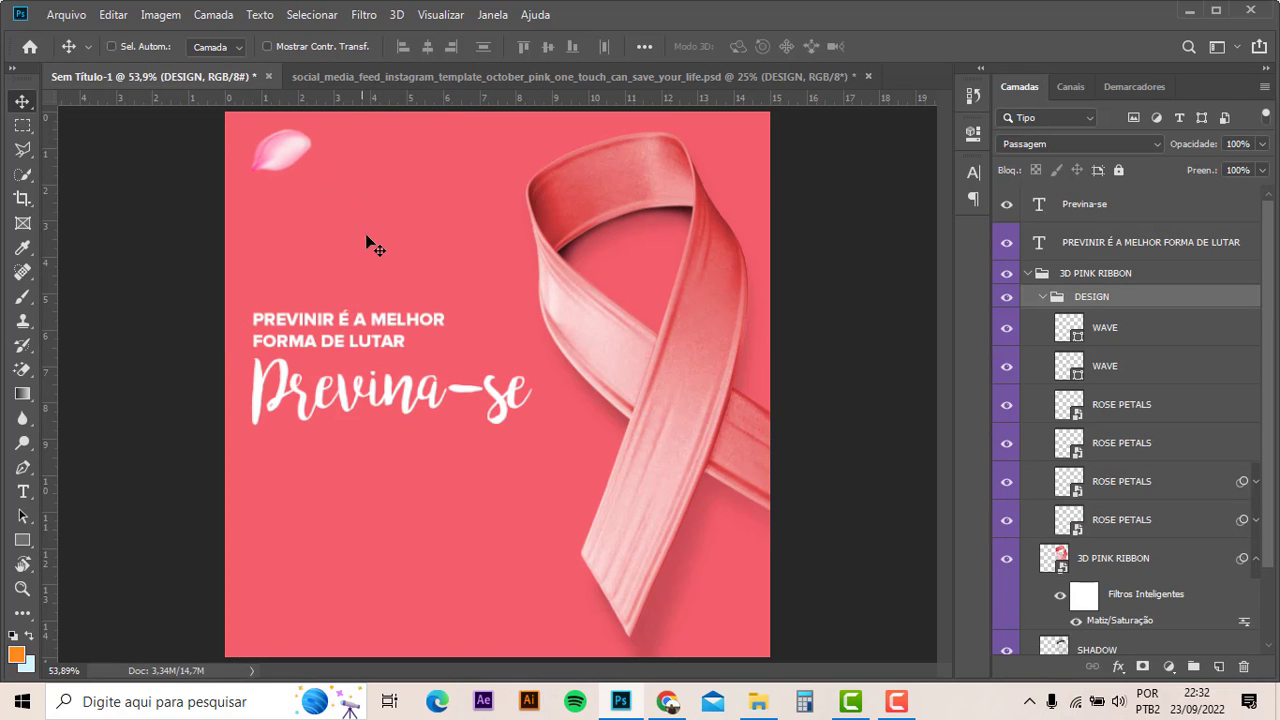
- Drag the bottom ROSE PETALS layer from the template into the ribbon post
left_click(385, 77)
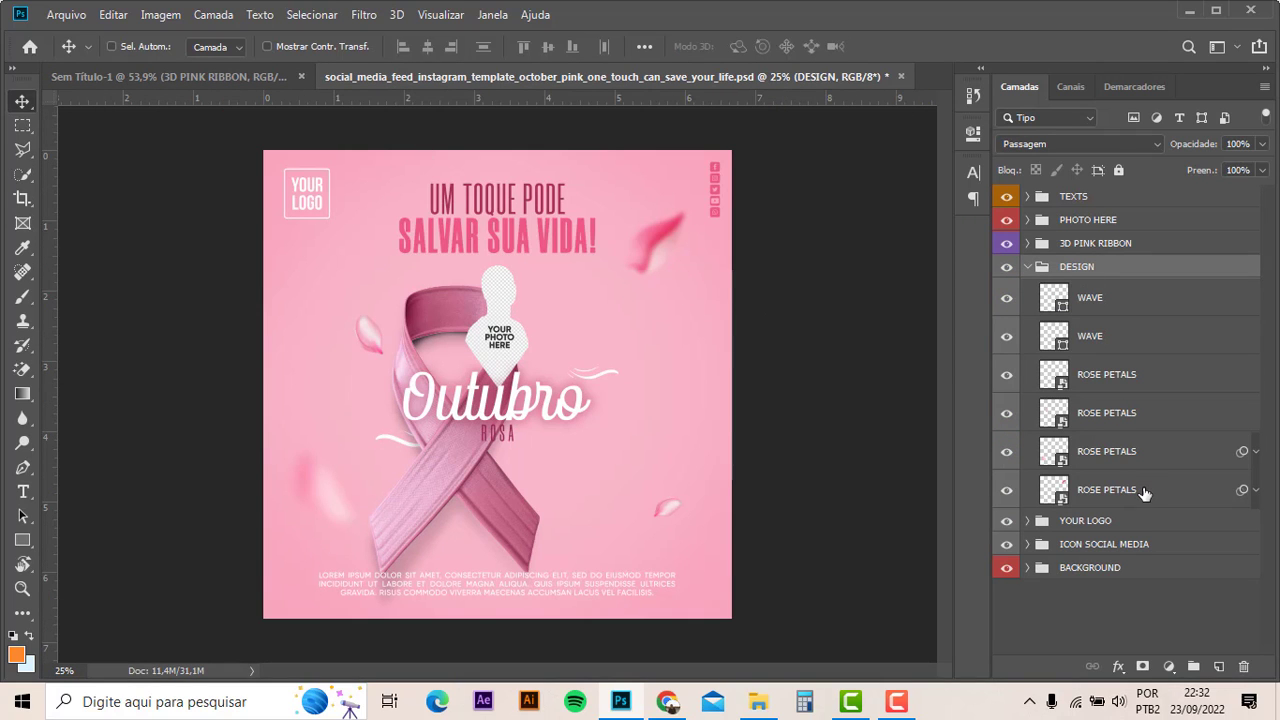
left_click(1144, 474)
left_click_drag(580, 508, 622, 475)
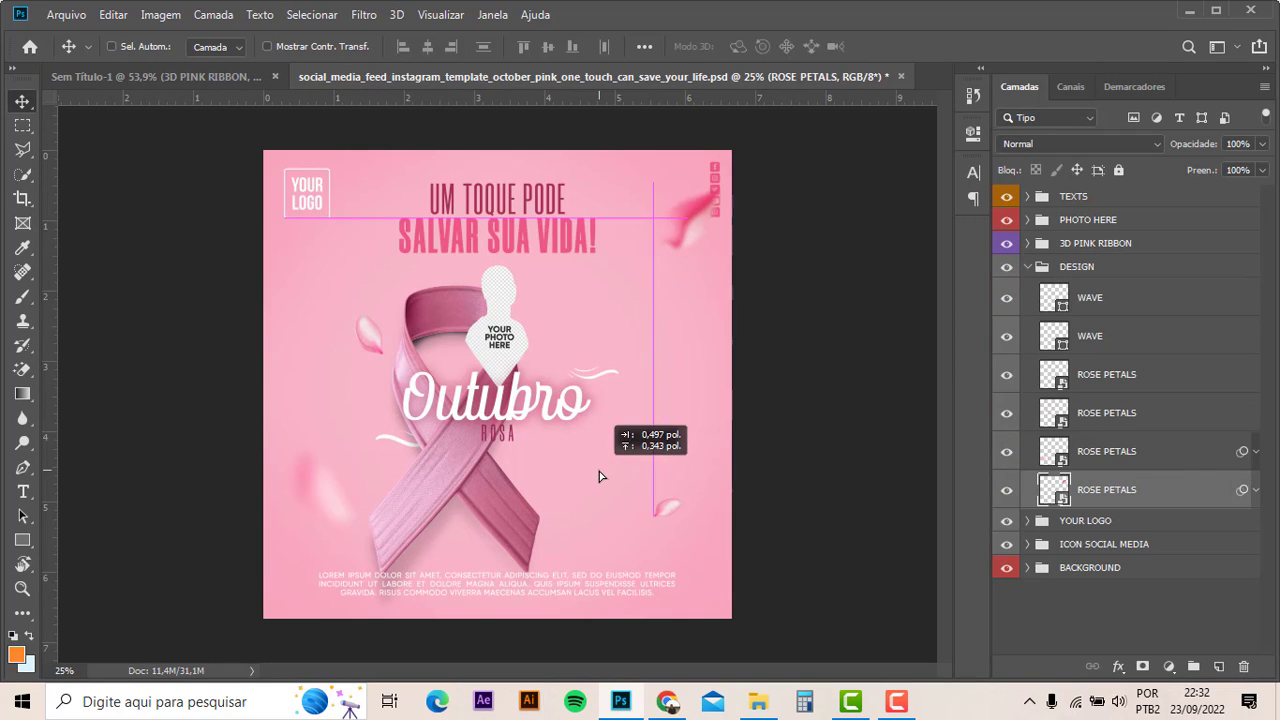
mouse_move(1128, 496)
left_mouse_down()
mouse_move(160, 83)
mouse_move(430, 223)
left_mouse_up()
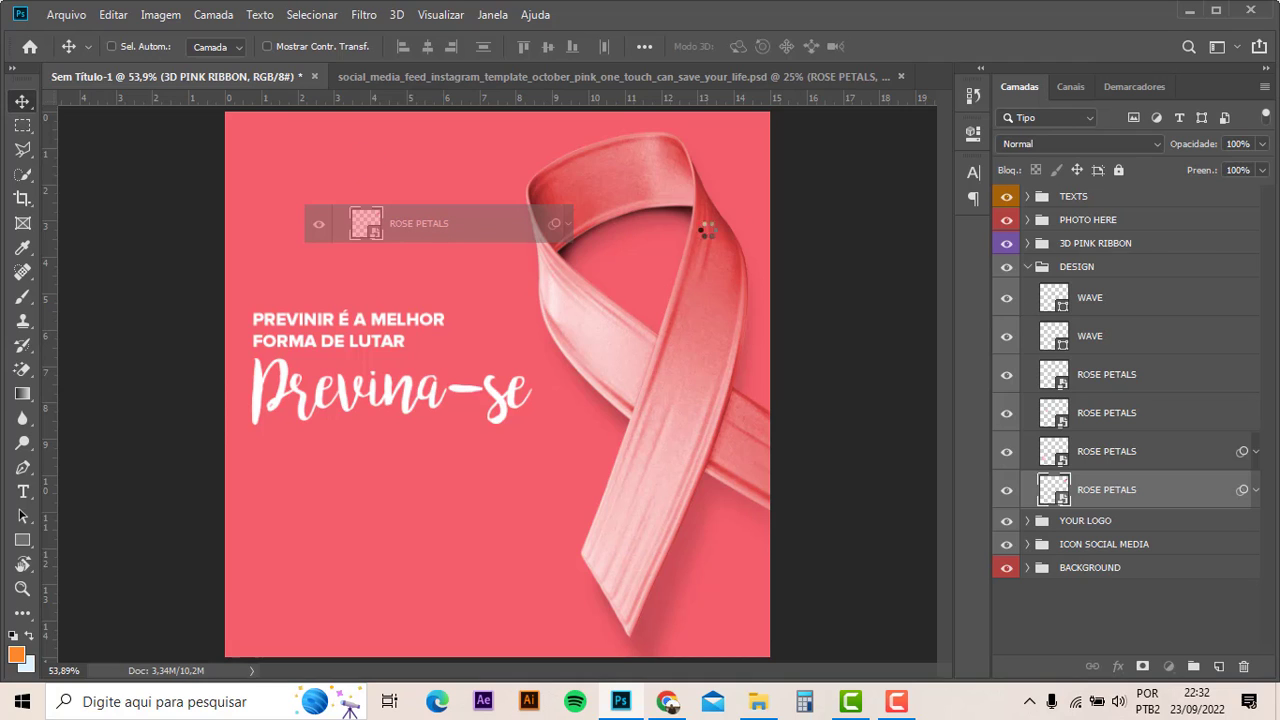
- Add the ROSE PETALS layer to the ribbon post, shrunk into its top-left corner
mouse_move(505, 203)
left_mouse_down()
mouse_move(280, 150)
mouse_move(286, 162)
left_mouse_up()
left_click_drag(707, 693, 846, 228)
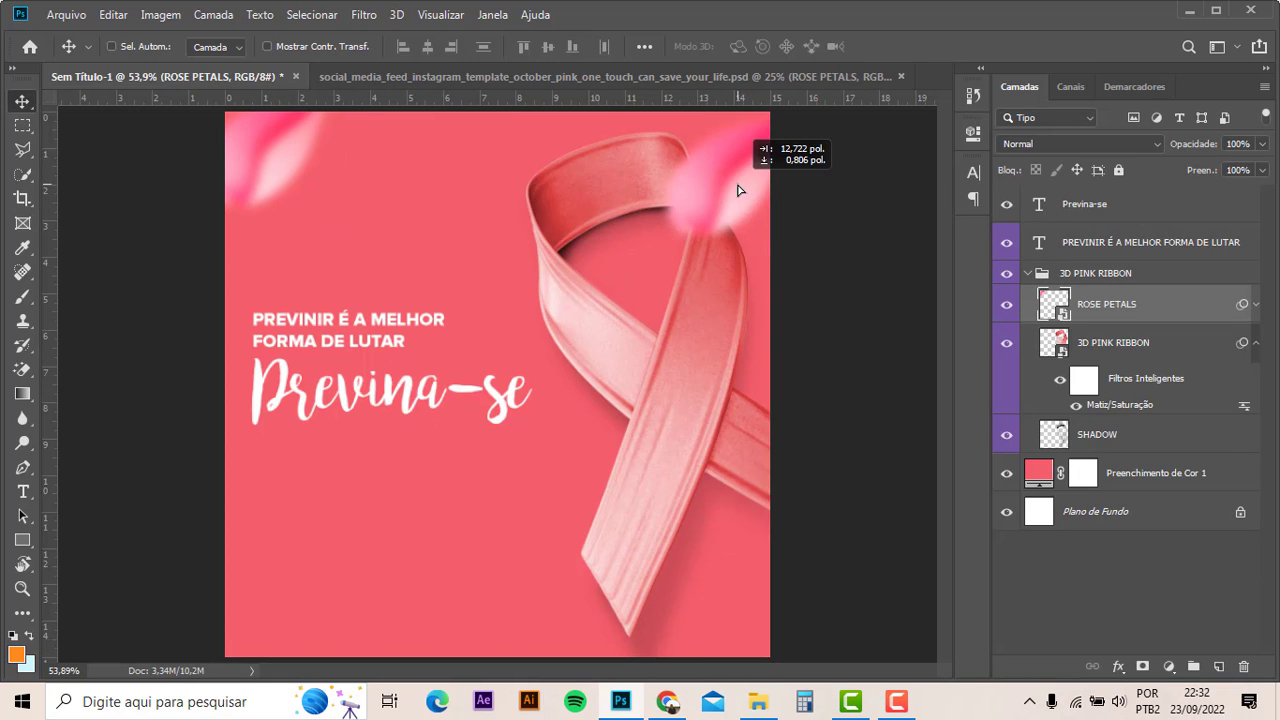
left_click_drag(846, 228, 742, 180)
key("Delete")
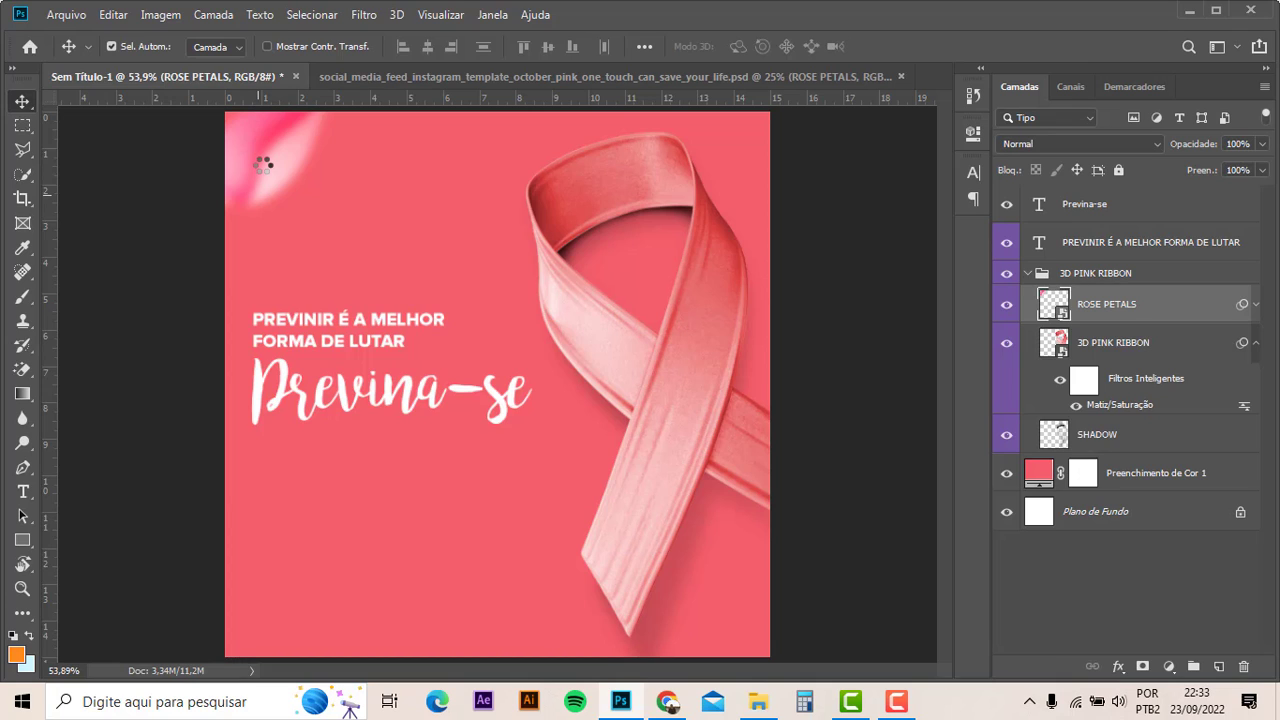
key("ctrl+t")
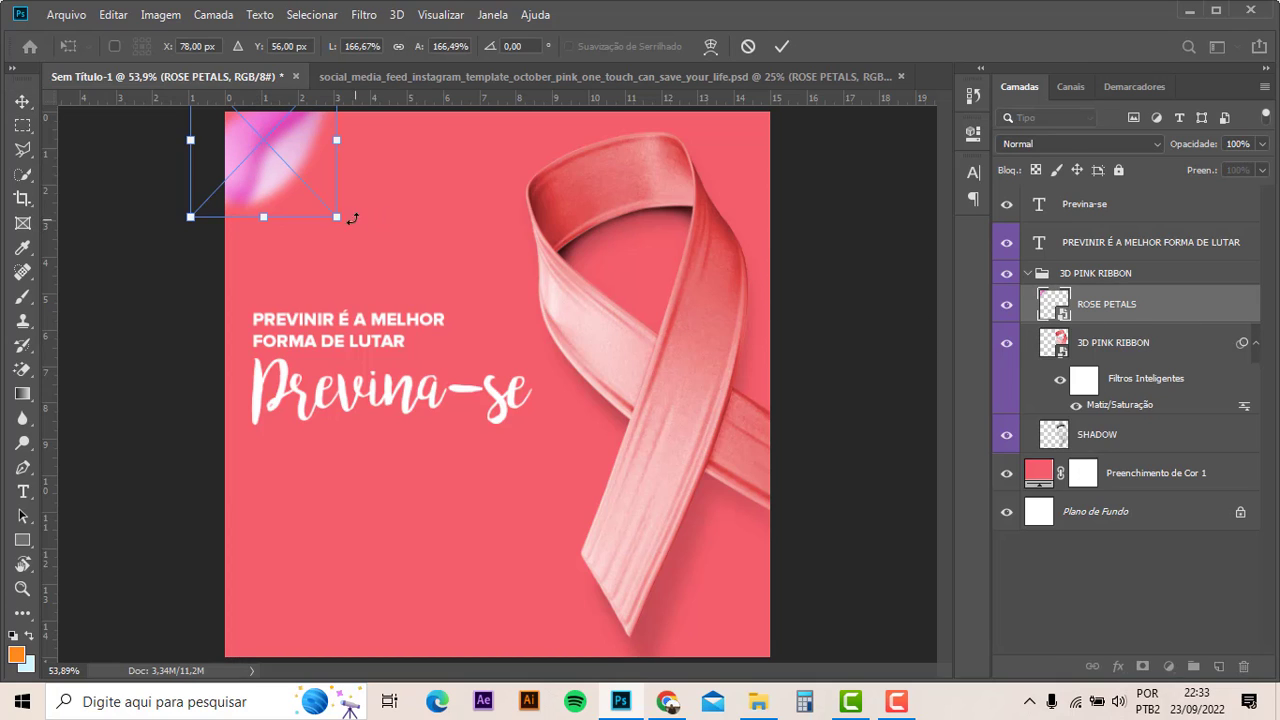
left_click_drag(343, 214, 259, 164)
key("Return")
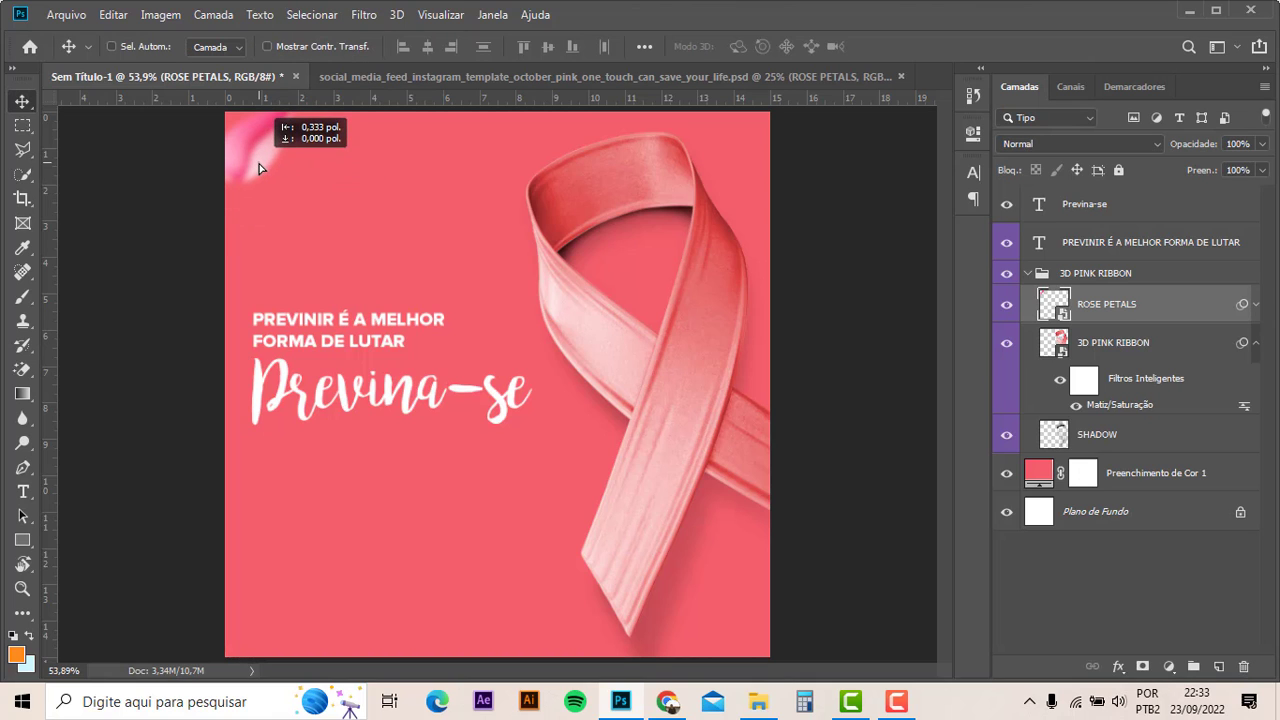
- Close the social media feed template without saving changes
left_click(414, 76)
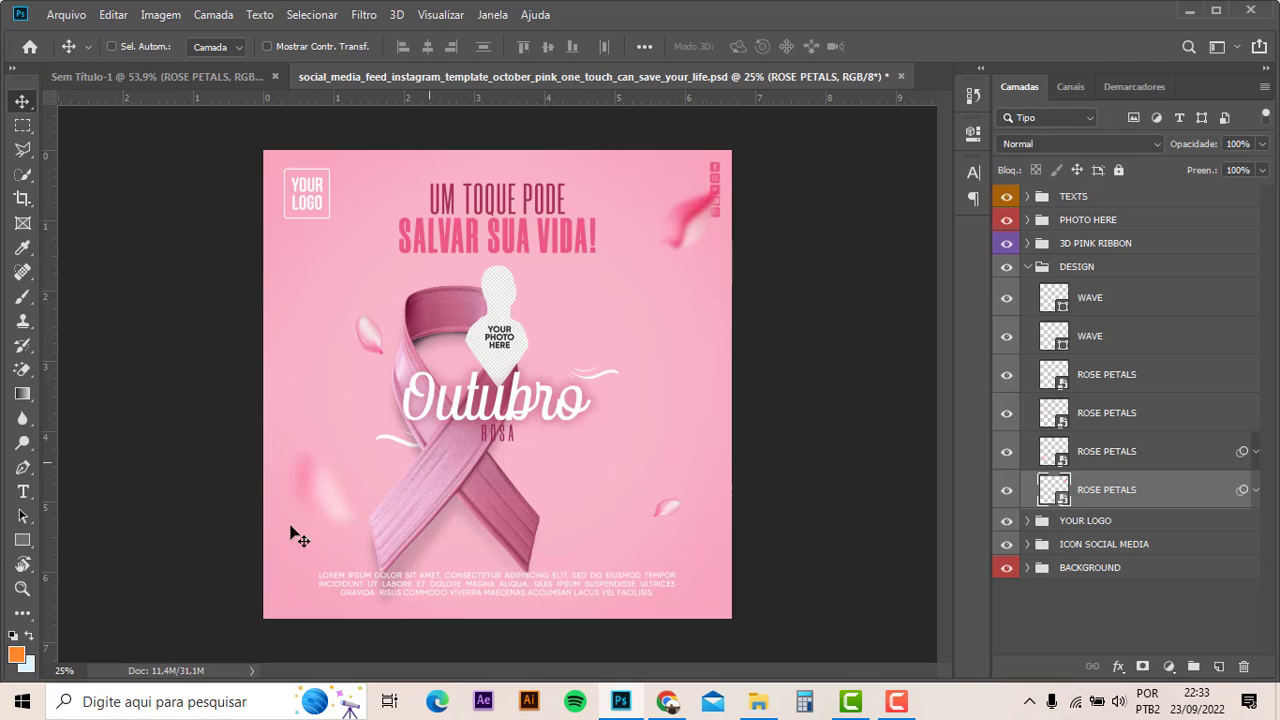
left_click(901, 76)
left_click(650, 280)
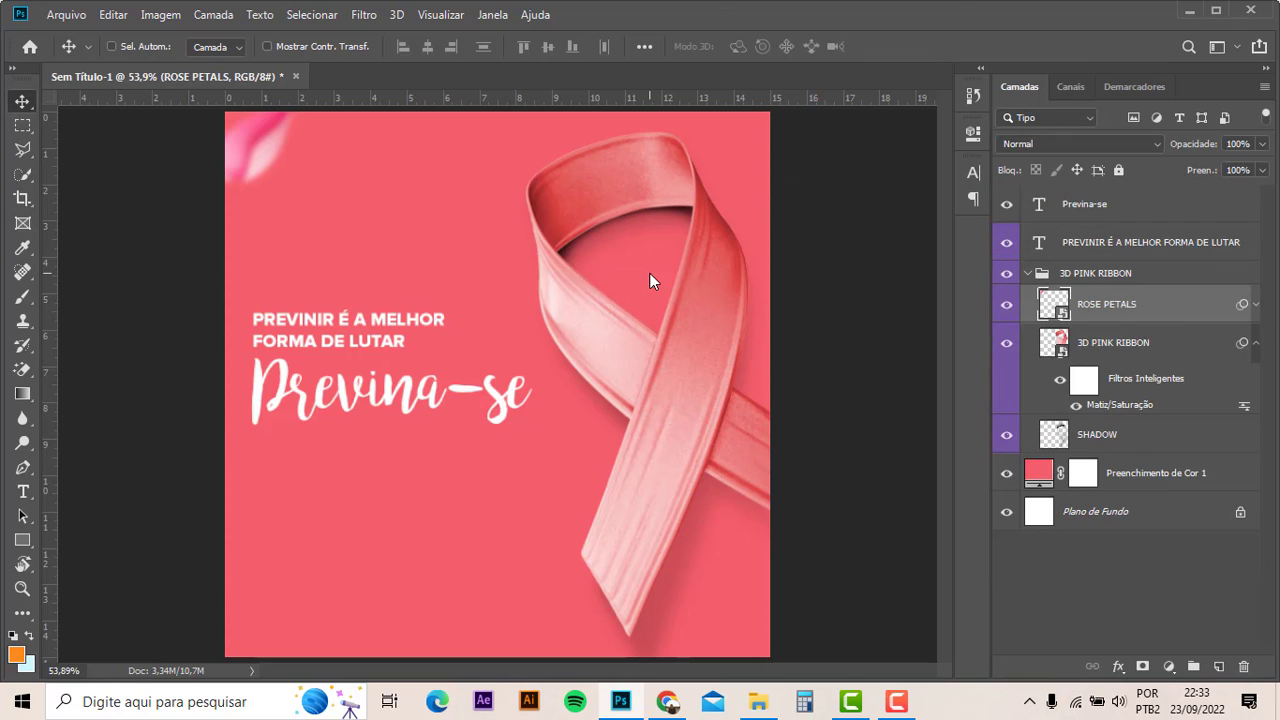
key("alt+Tab")
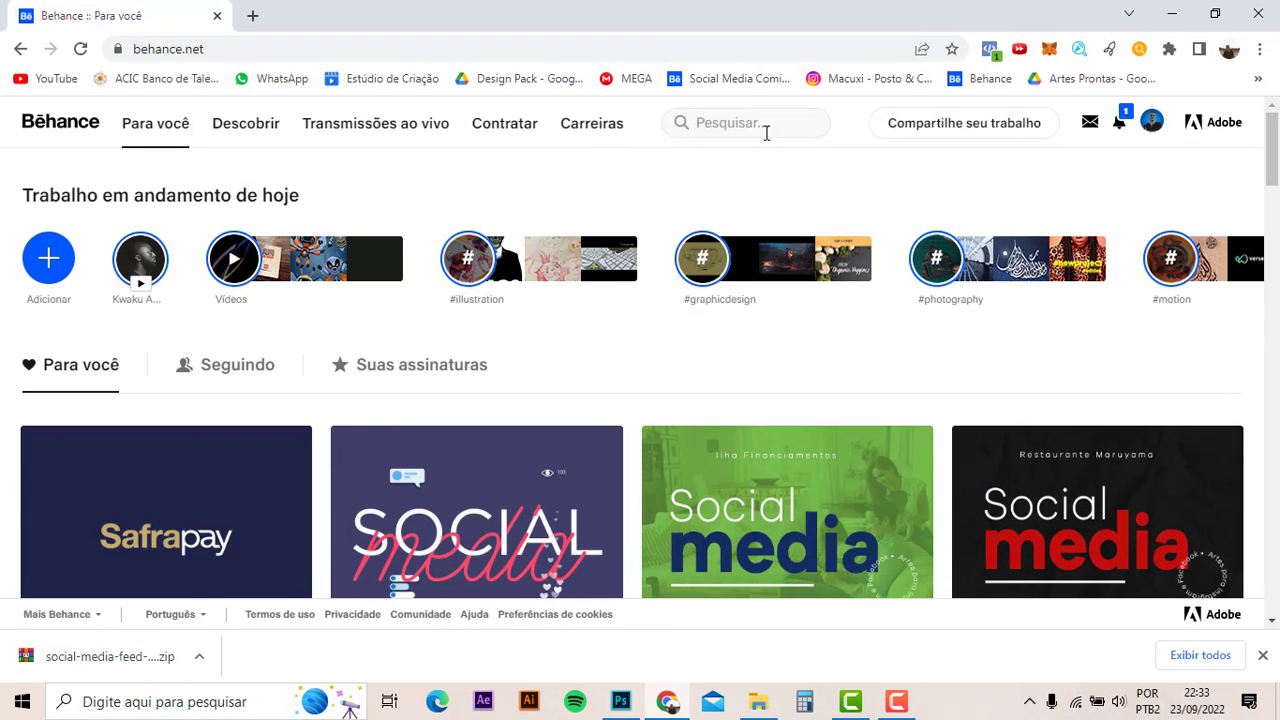
- Search Behance for 'outubro rosa' and open the project results
left_click(766, 130)
type("o")
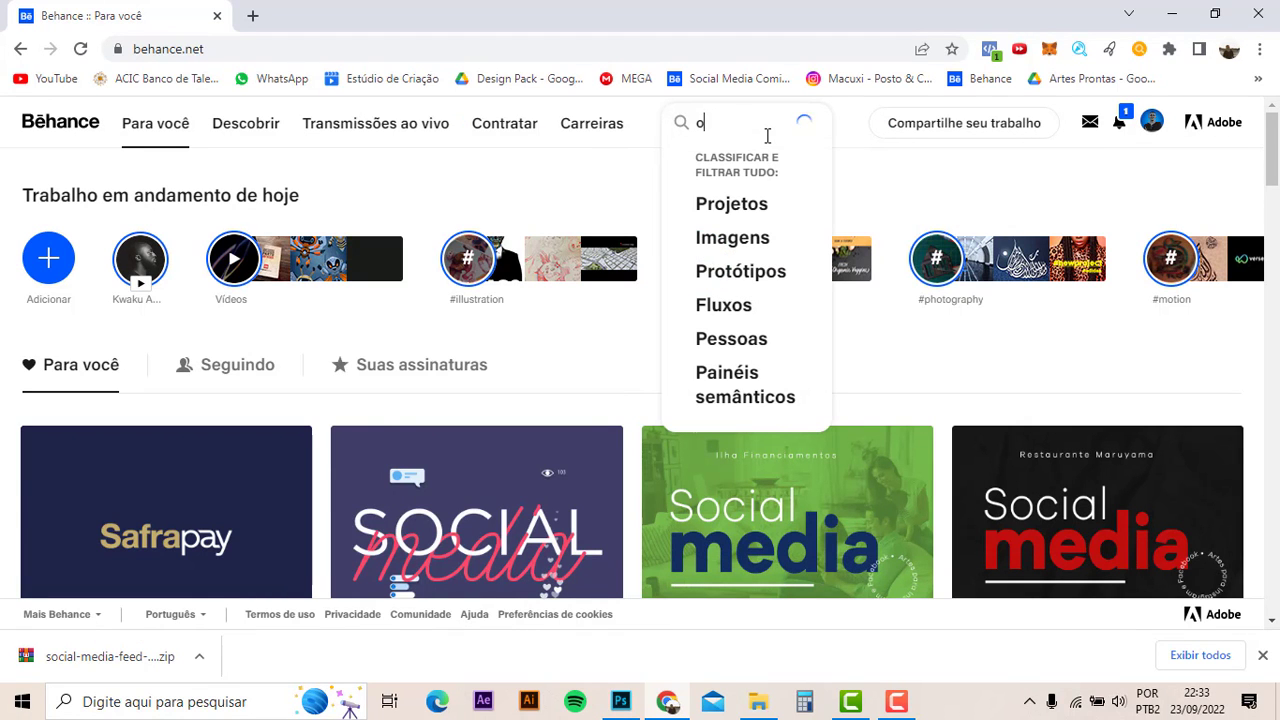
type("utubro ros")
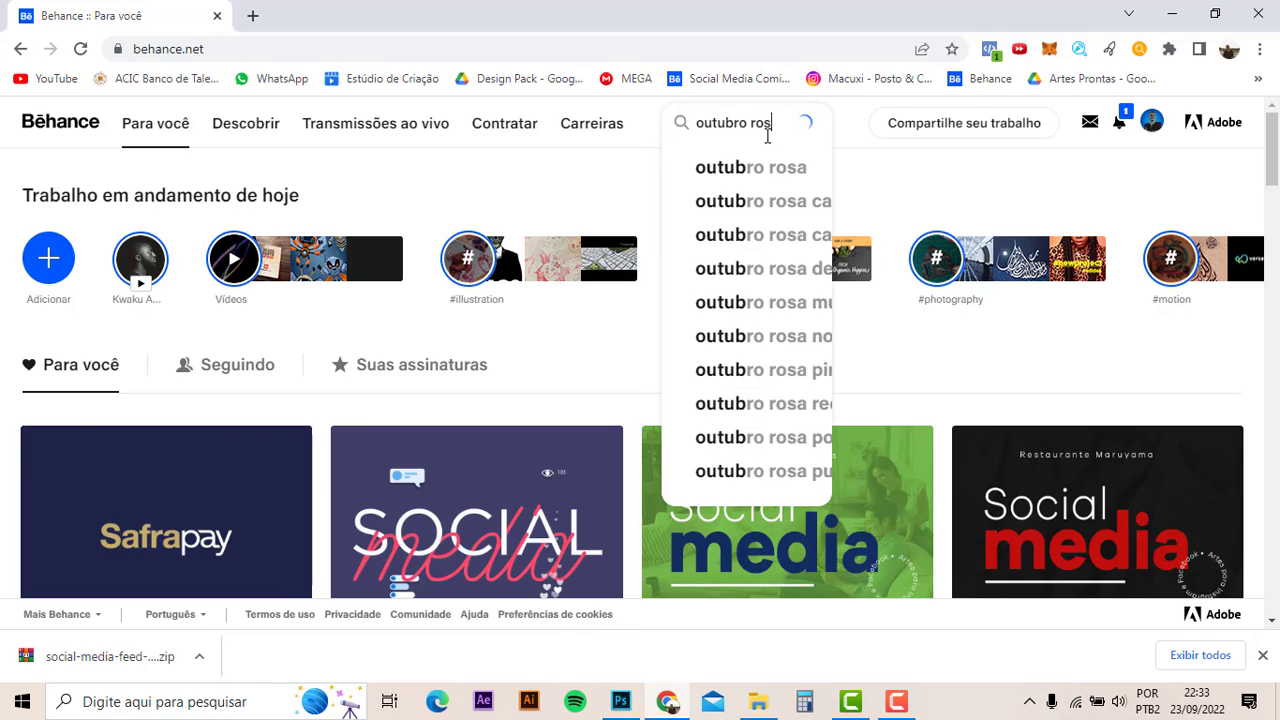
type("a")
key("Return")
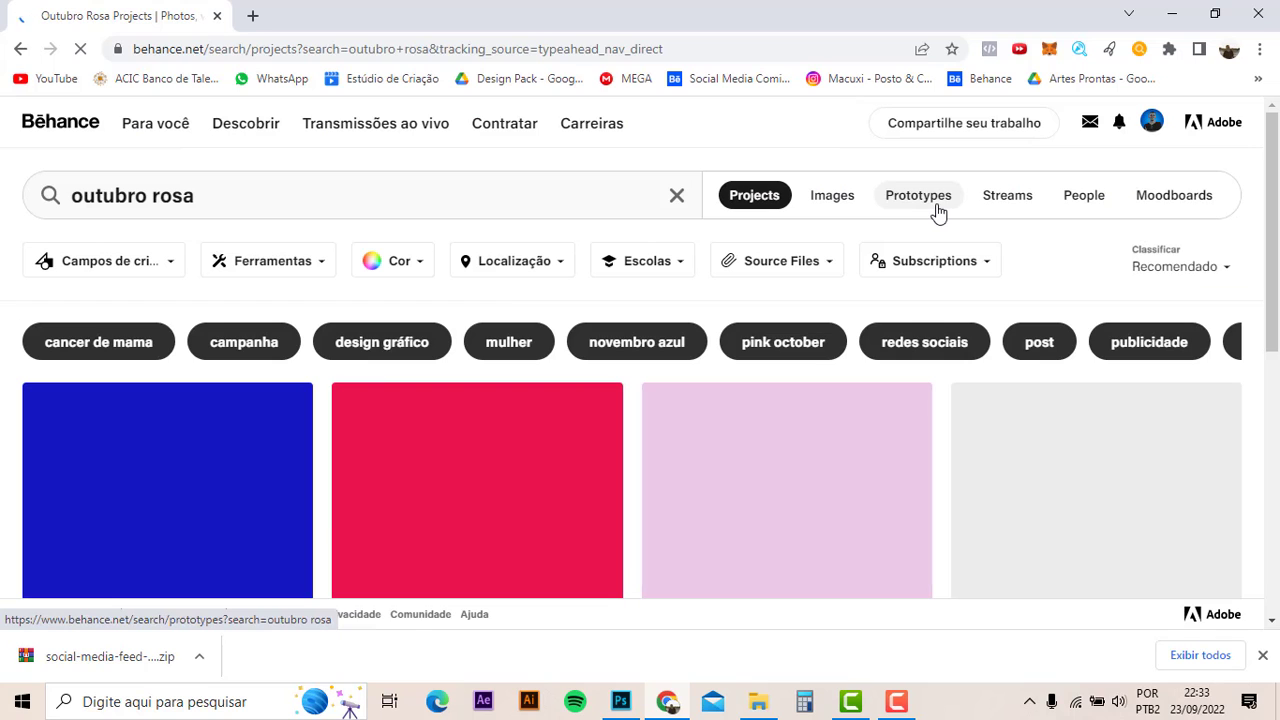
left_click(935, 210)
- Scroll through the 'outubro rosa' projects looking for Pink October design references
scroll(737, 242, "down", 2)
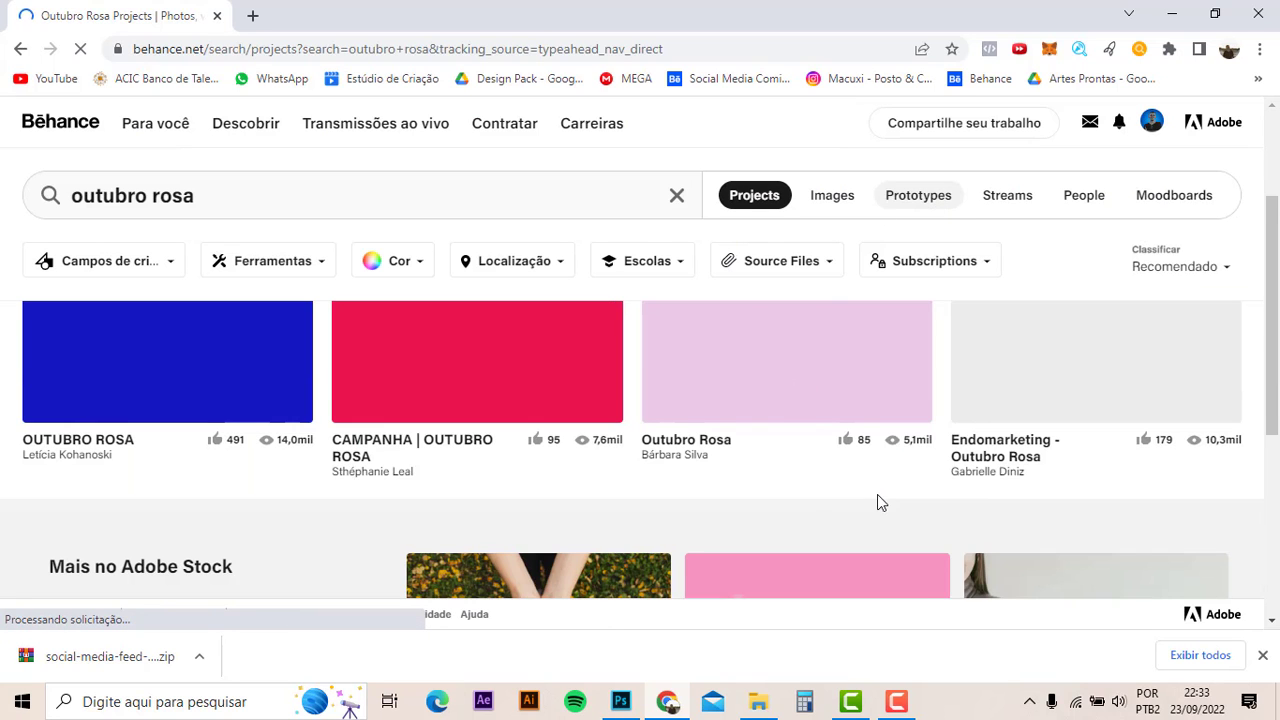
scroll(880, 480, "down", 3)
scroll(880, 475, "down", 2)
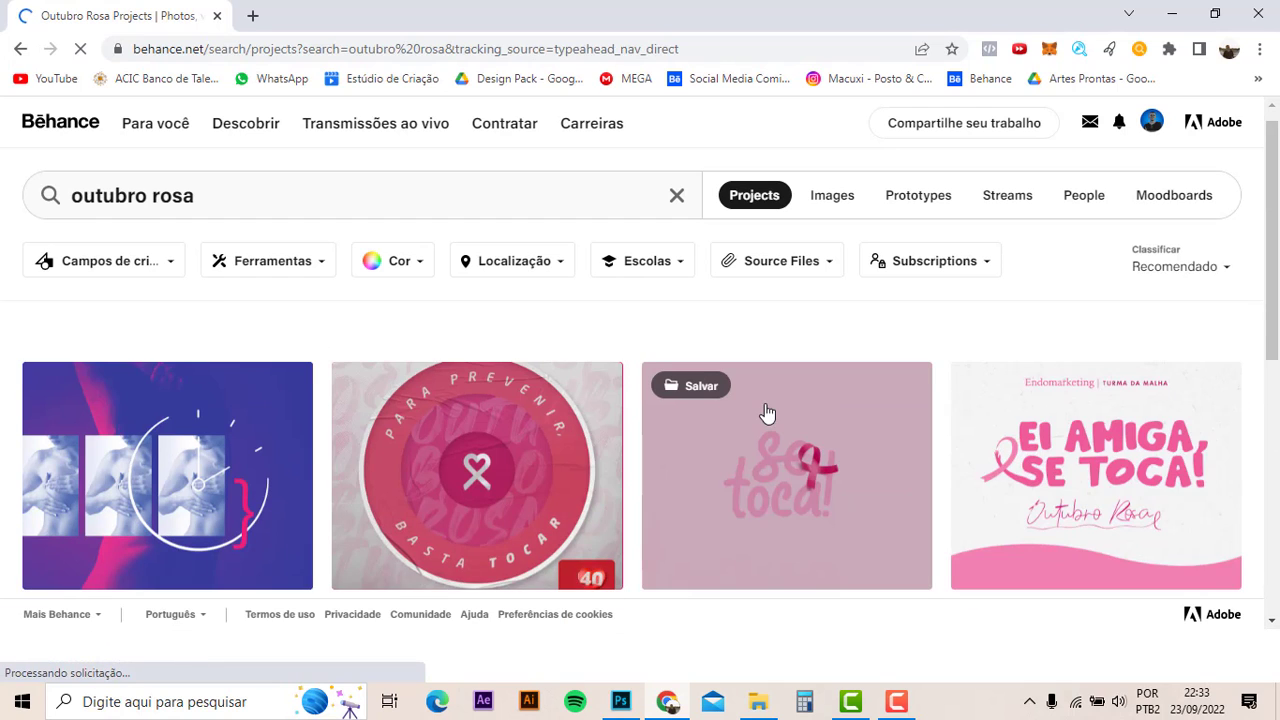
scroll(778, 380, "down", 2)
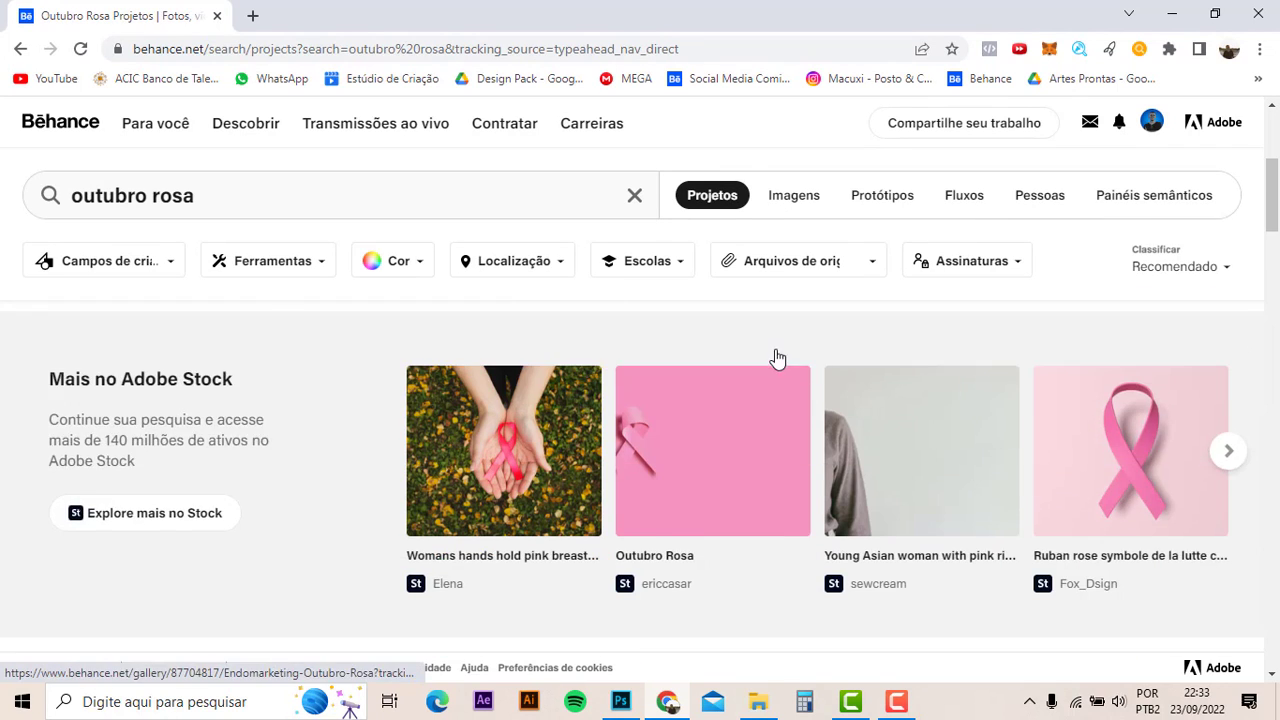
scroll(778, 357, "down", 2)
scroll(790, 370, "down", 3)
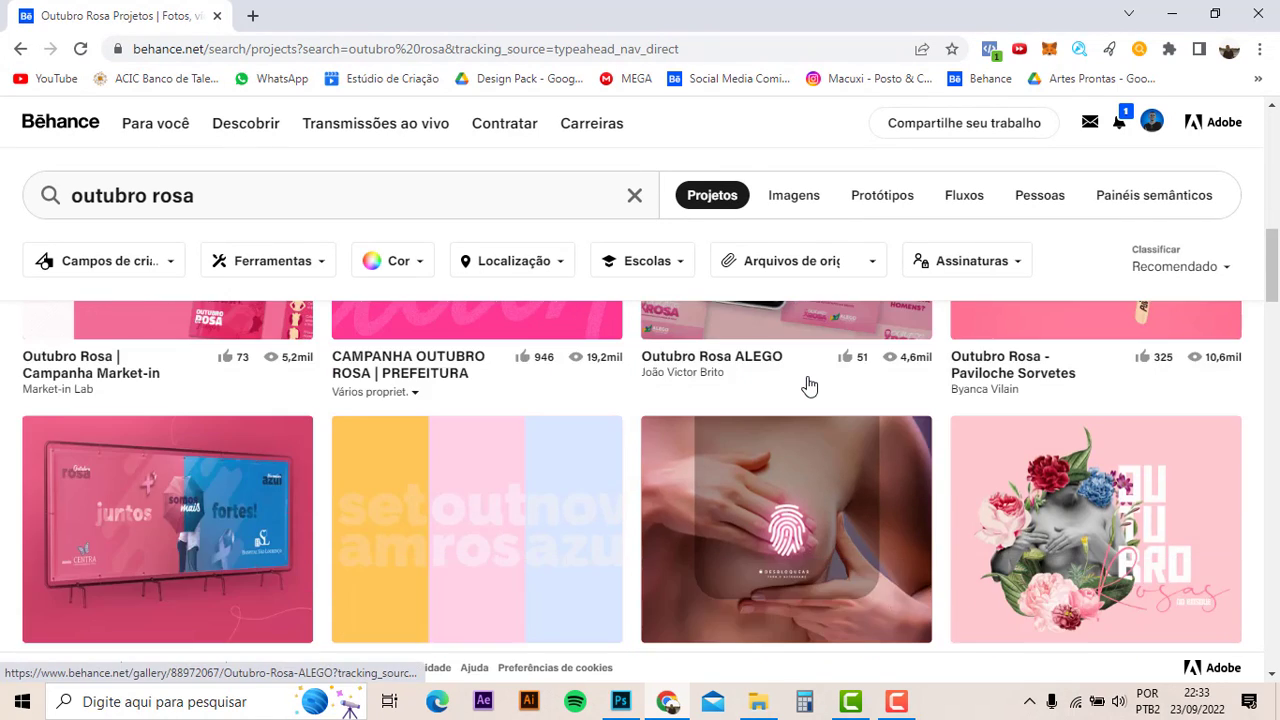
scroll(600, 410, "down", 1)
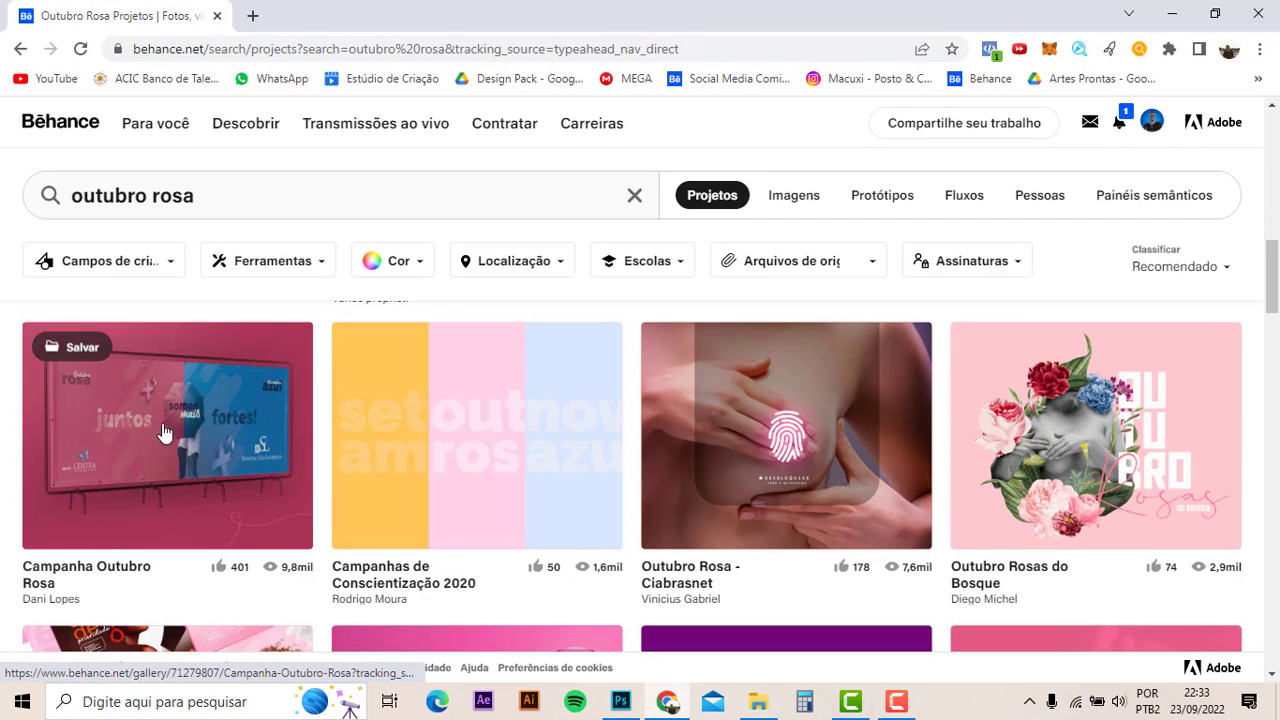
scroll(160, 400, "down", 3)
scroll(257, 409, "down", 2)
scroll(480, 440, "down", 1)
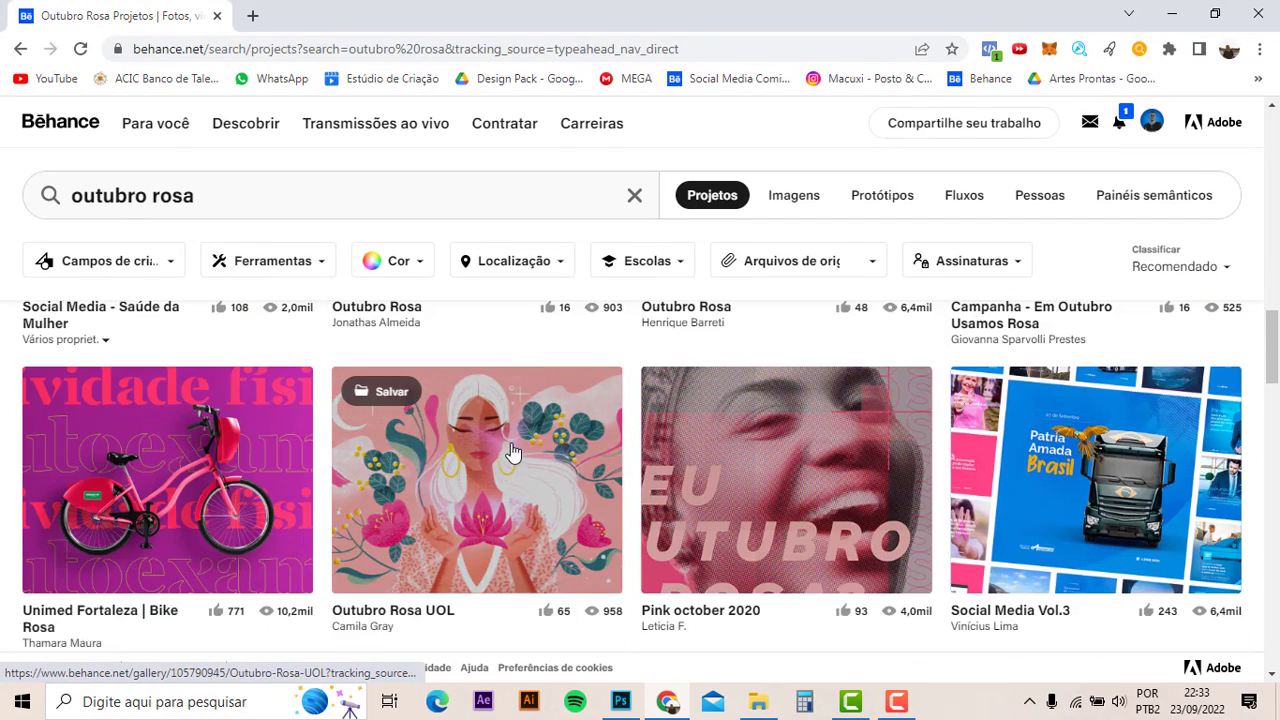
scroll(788, 465, "down", 2)
scroll(770, 445, "down", 1)
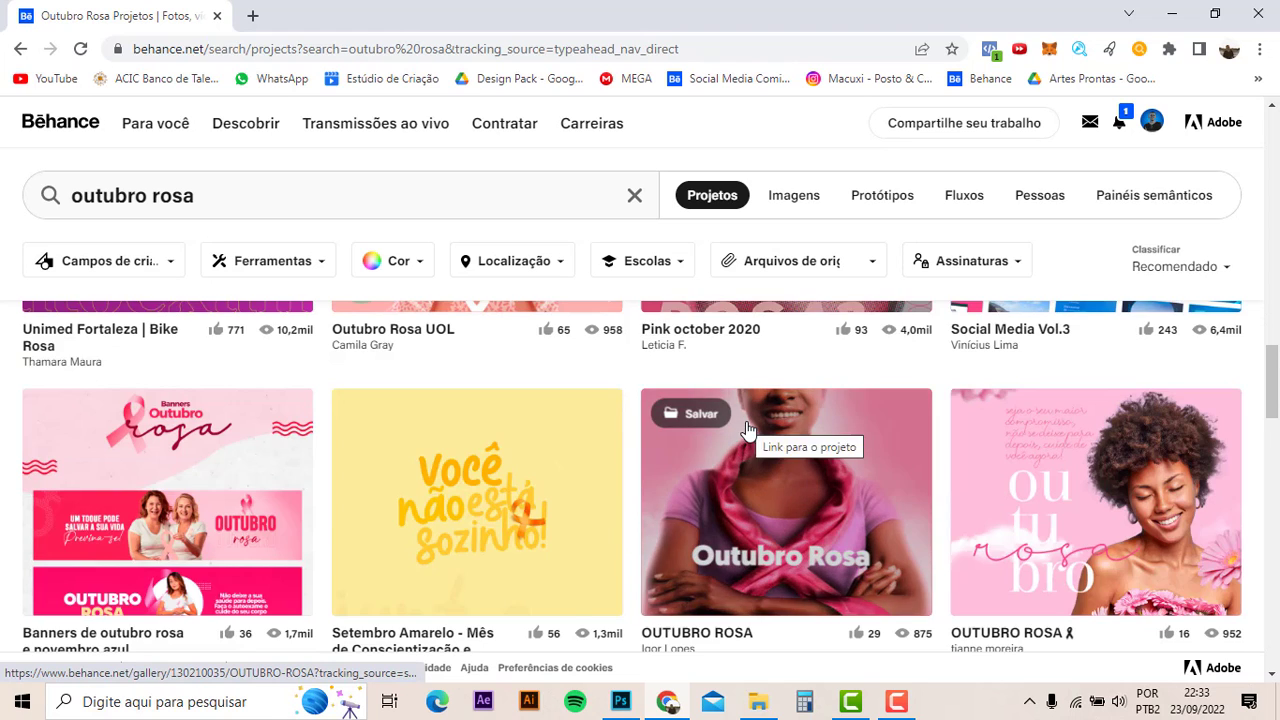
scroll(748, 430, "down", 1)
scroll(748, 430, "down", 1)
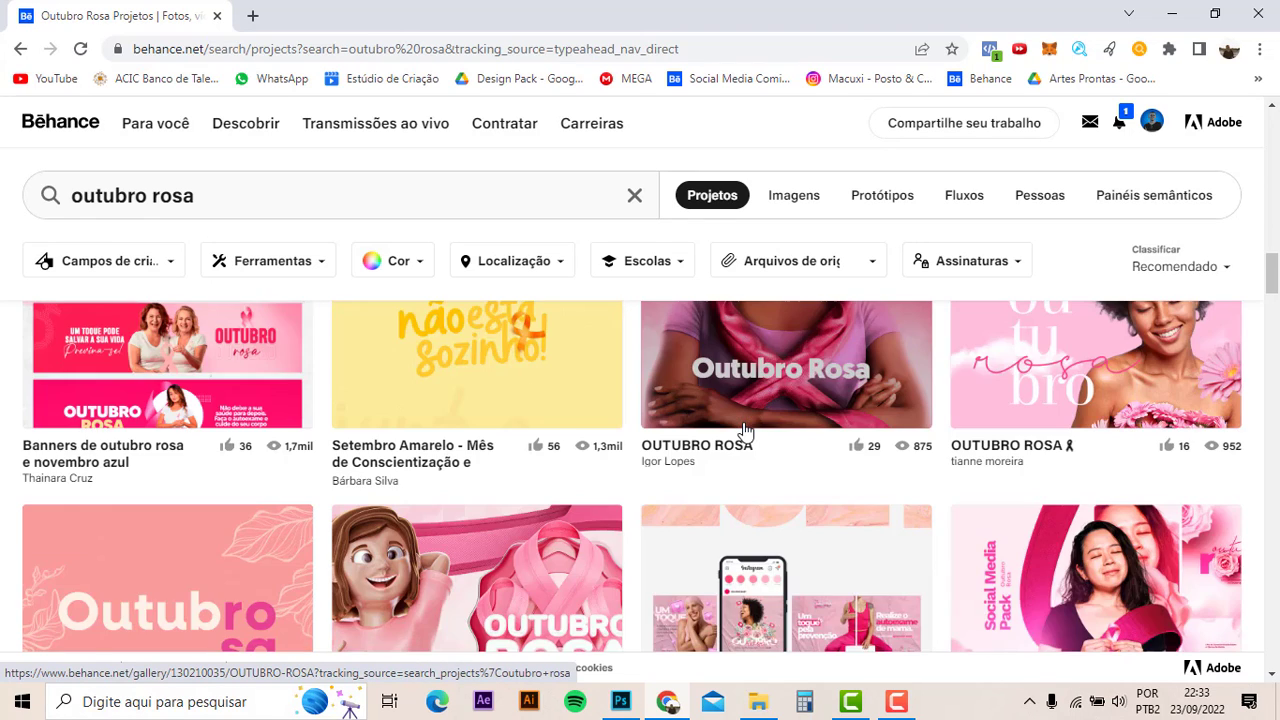
scroll(745, 430, "down", 1)
scroll(745, 430, "down", 1)
scroll(745, 430, "down", 2)
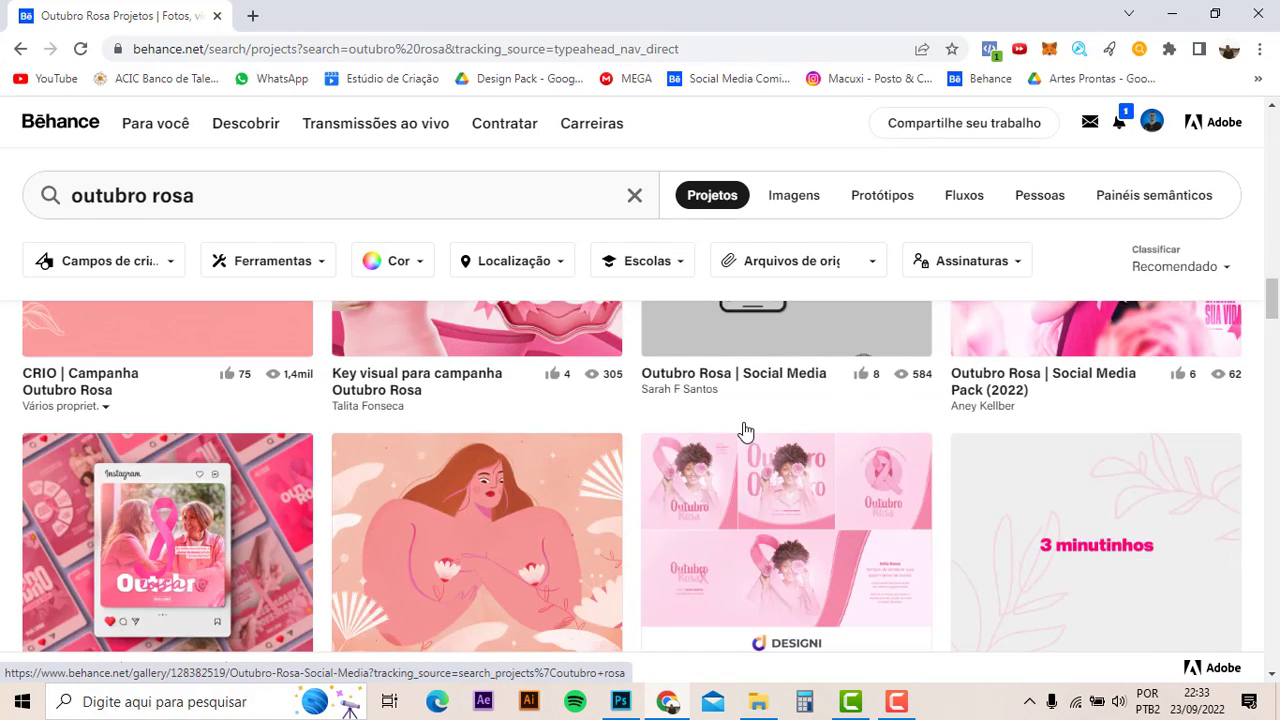
scroll(745, 430, "down", 2)
scroll(745, 430, "down", 1)
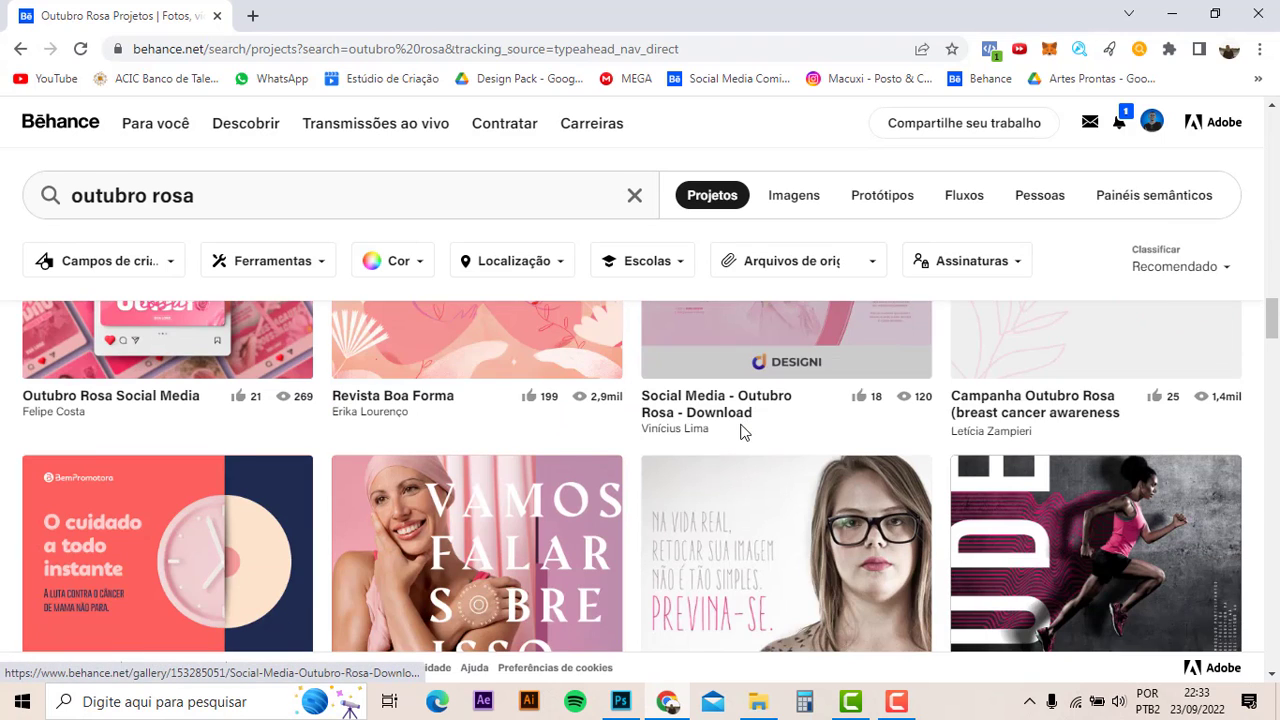
scroll(742, 430, "down", 1)
scroll(733, 428, "down", 1)
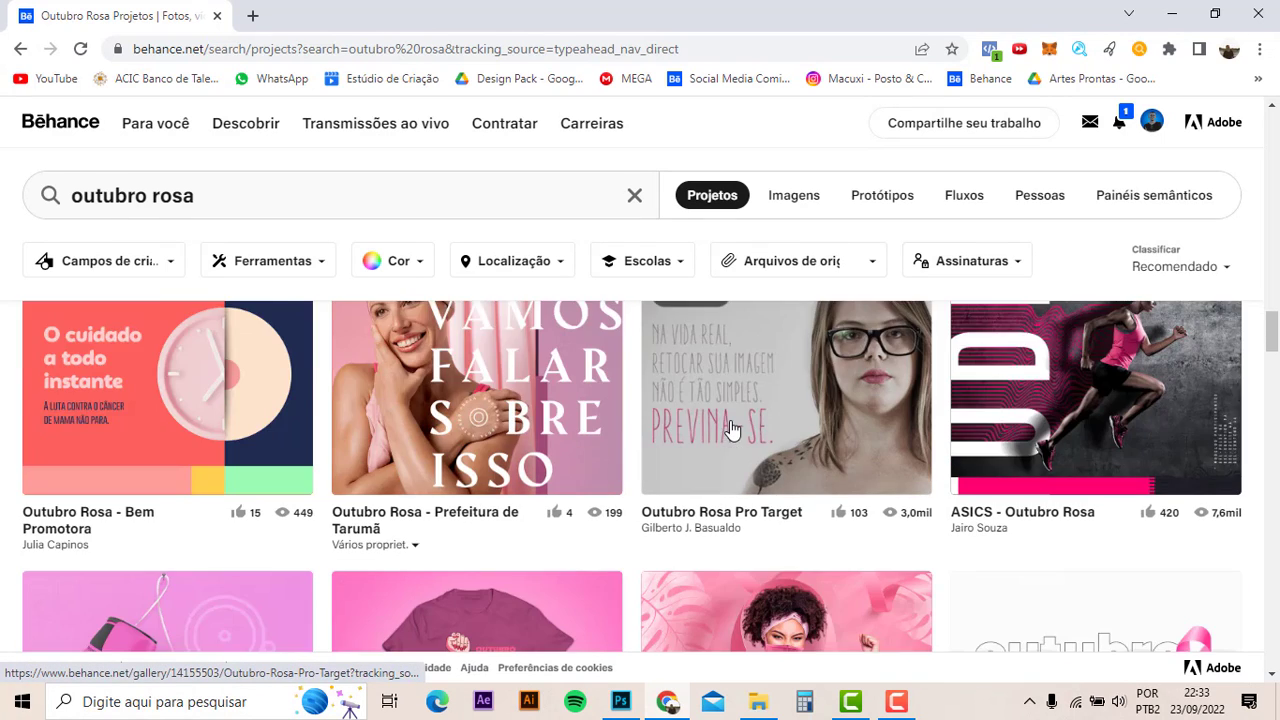
scroll(731, 429, "down", 2)
scroll(731, 429, "down", 1)
scroll(731, 429, "down", 1)
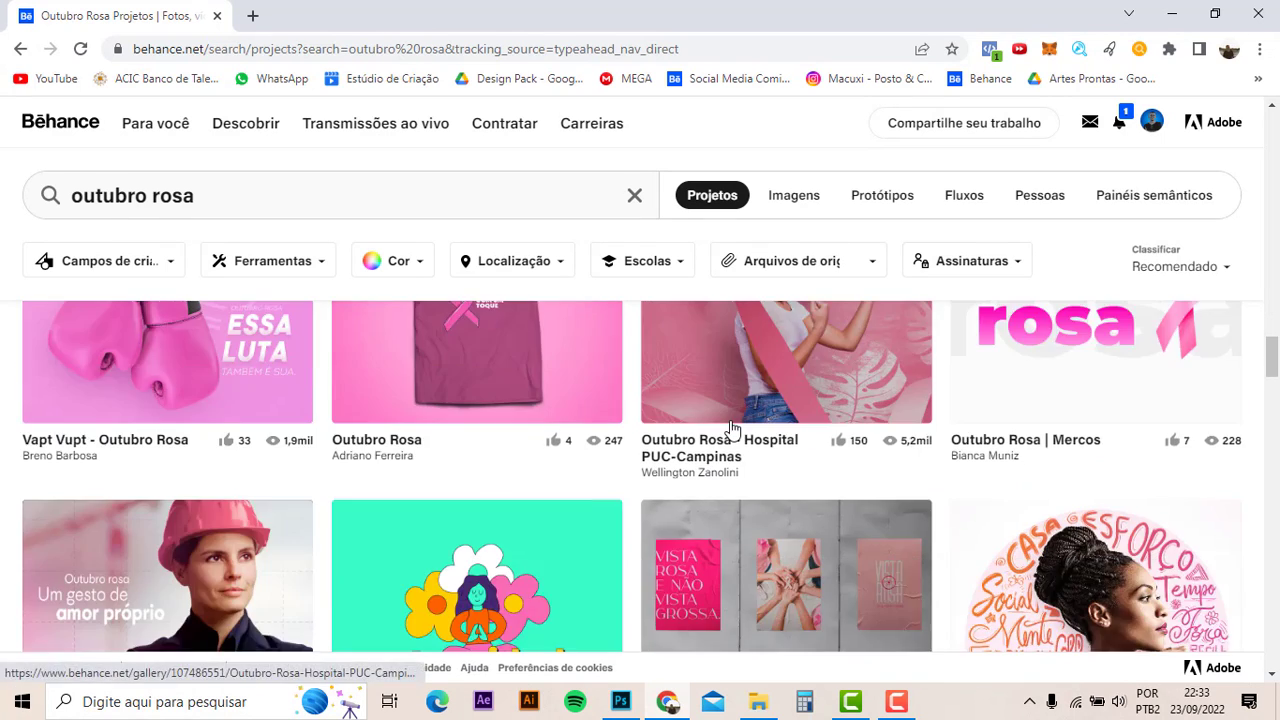
scroll(731, 429, "down", 3)
scroll(731, 429, "down", 2)
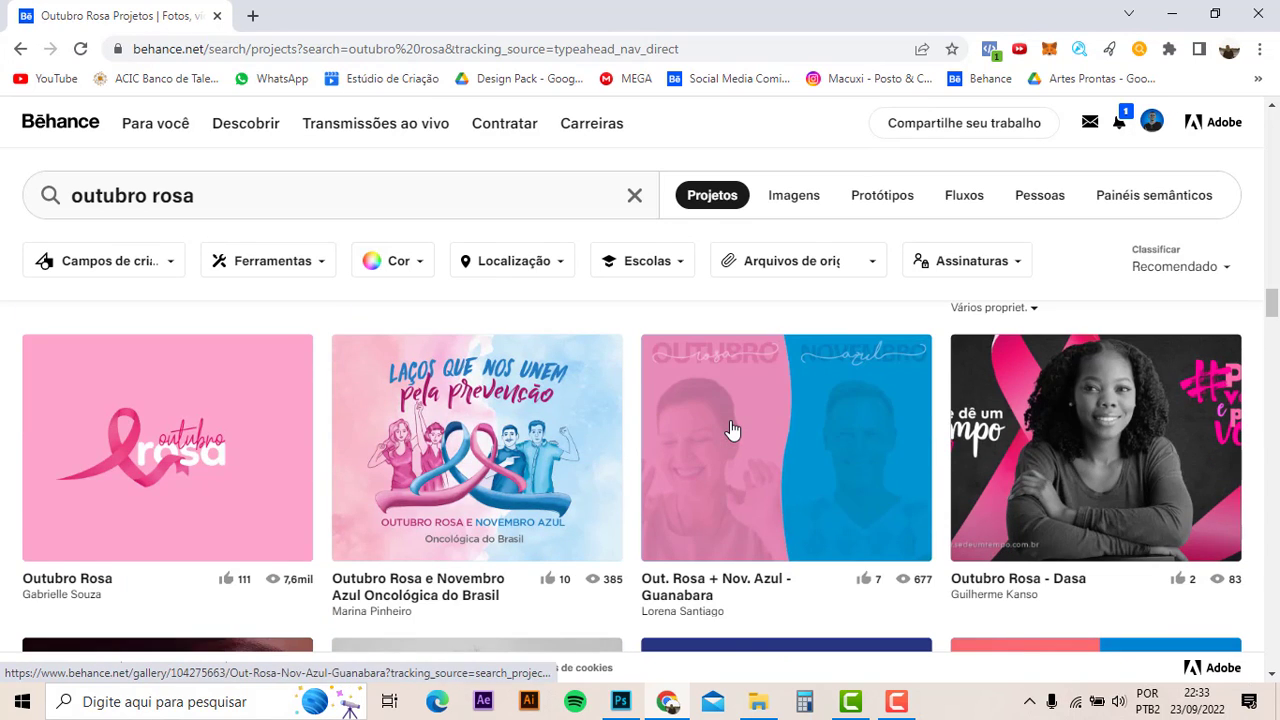
scroll(731, 429, "down", 1)
scroll(731, 429, "down", 1)
scroll(555, 417, "down", 2)
scroll(558, 425, "down", 1)
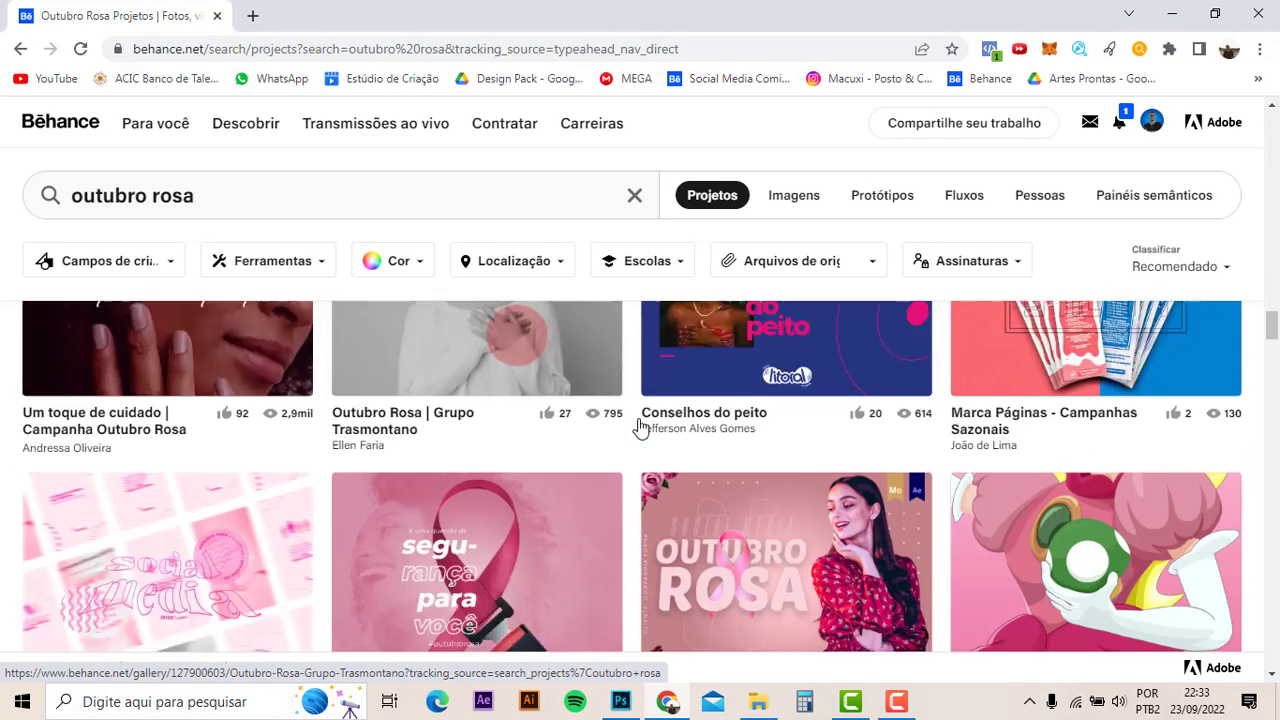
scroll(638, 418, "down", 1)
scroll(638, 418, "down", 1)
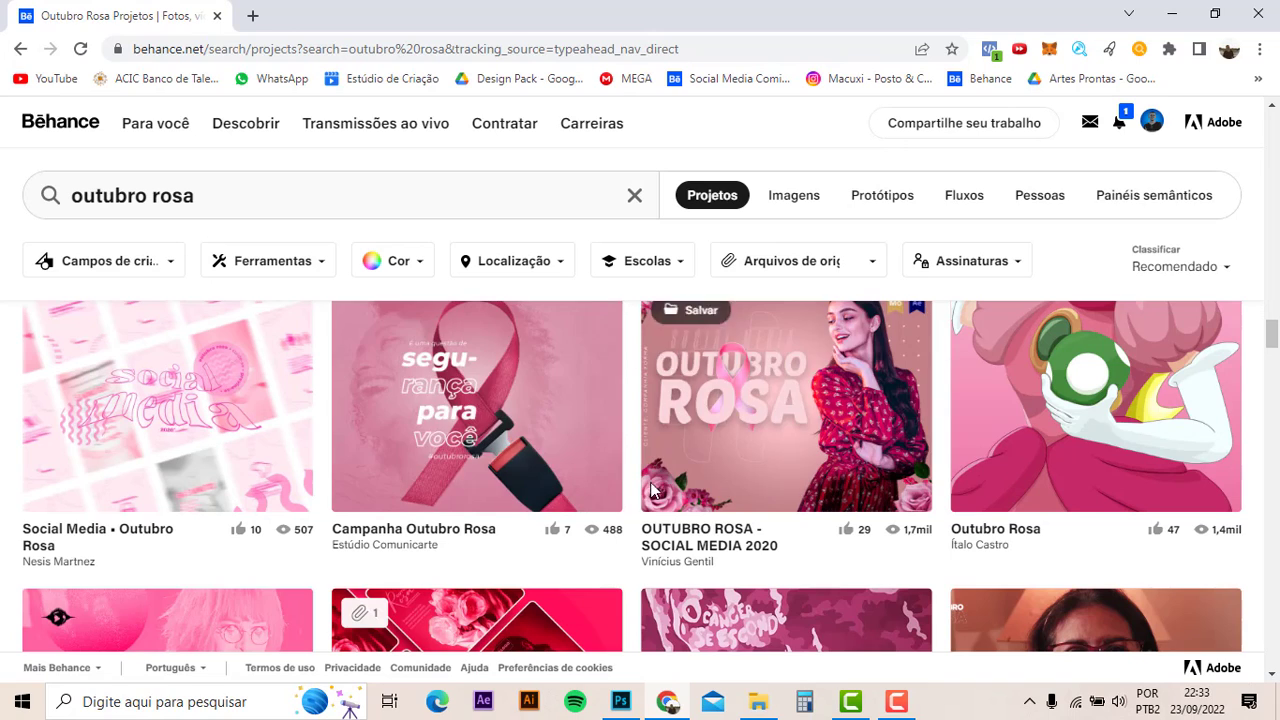
- Compare the Photoshop ribbon post against the Behance 'outubro rosa' results
key("alt+Tab")
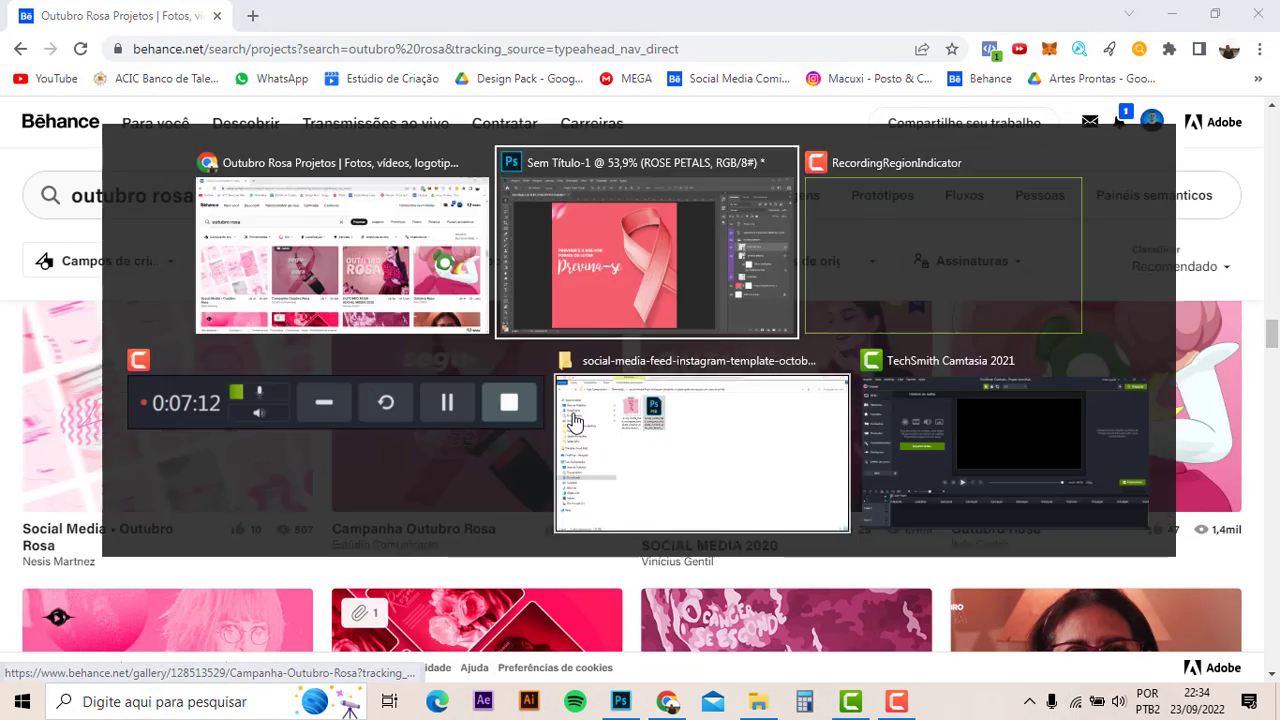
key("alt+Tab")
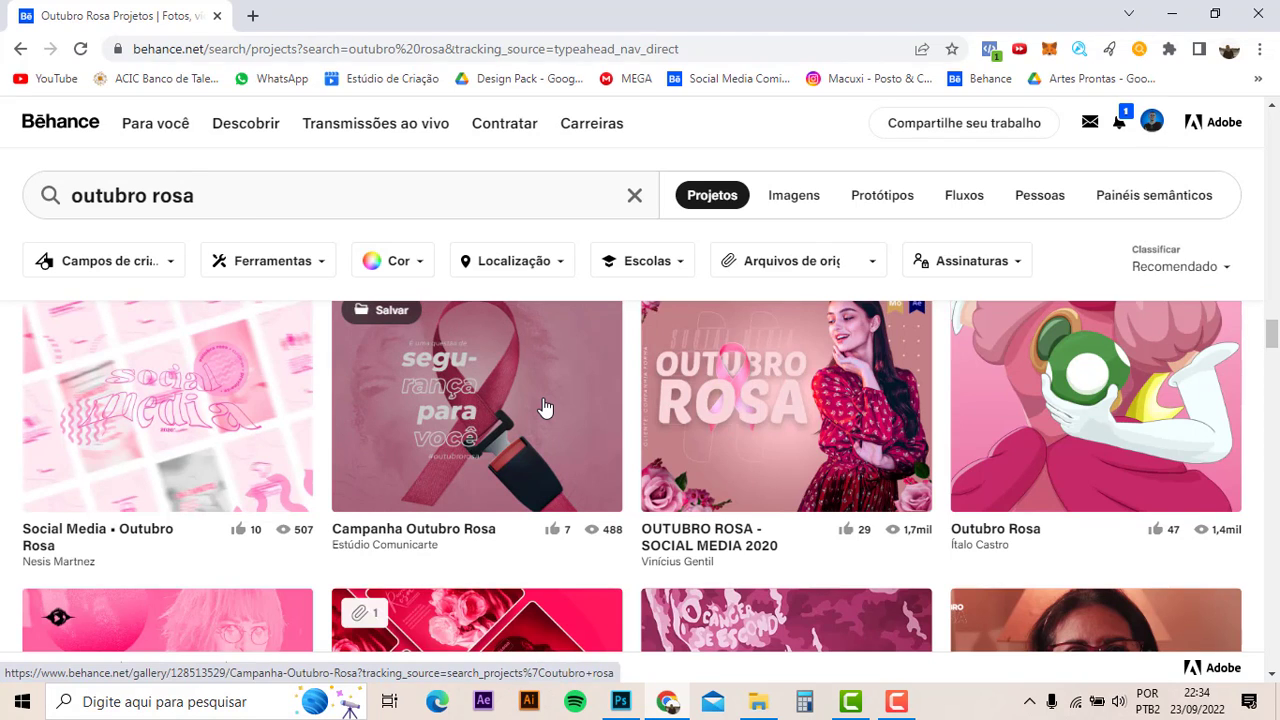
key("alt+Tab")
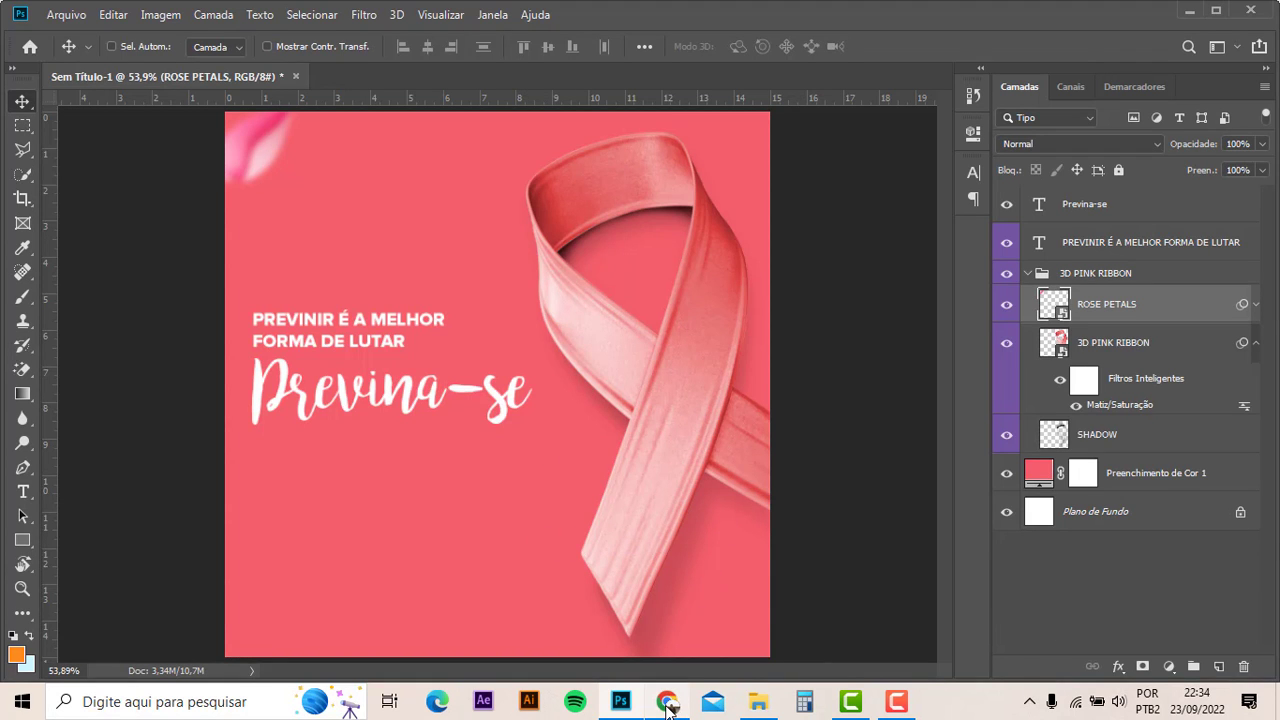
left_click(667, 701)
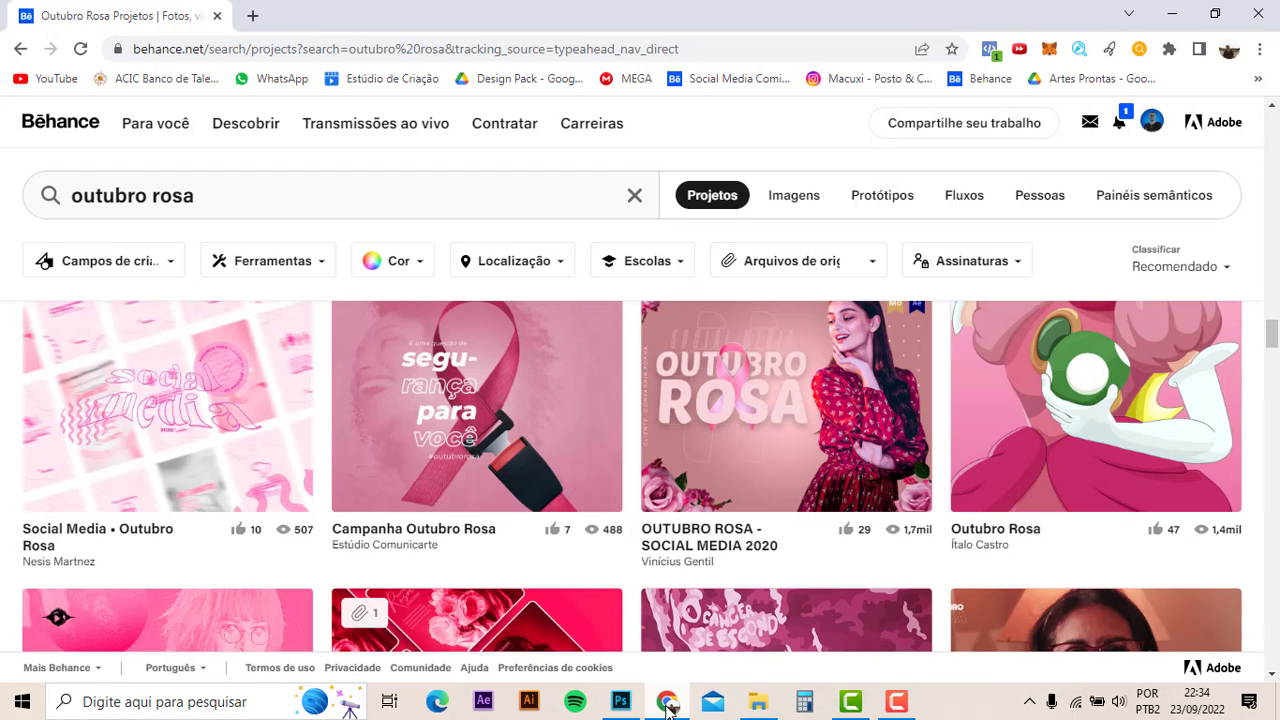
- In a new tab, search Google Images for símbolo feminino and browse the results
left_click(254, 17)
type("simbo")
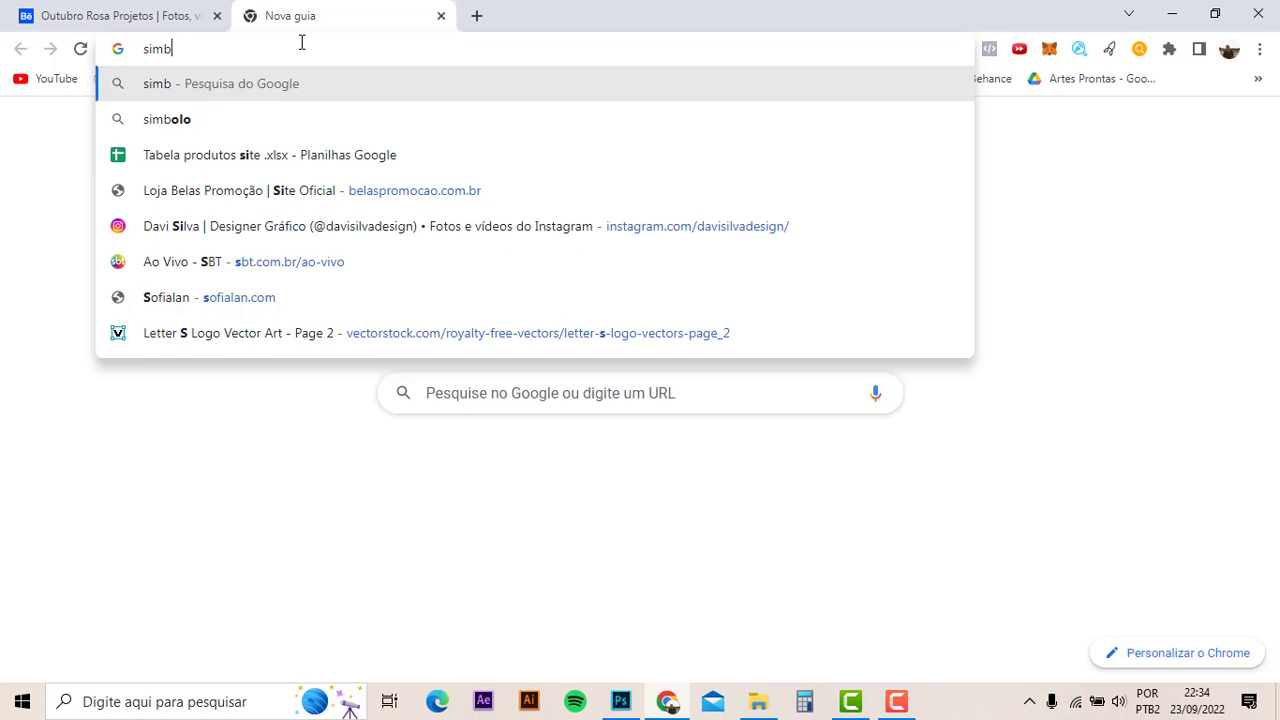
type(" fem")
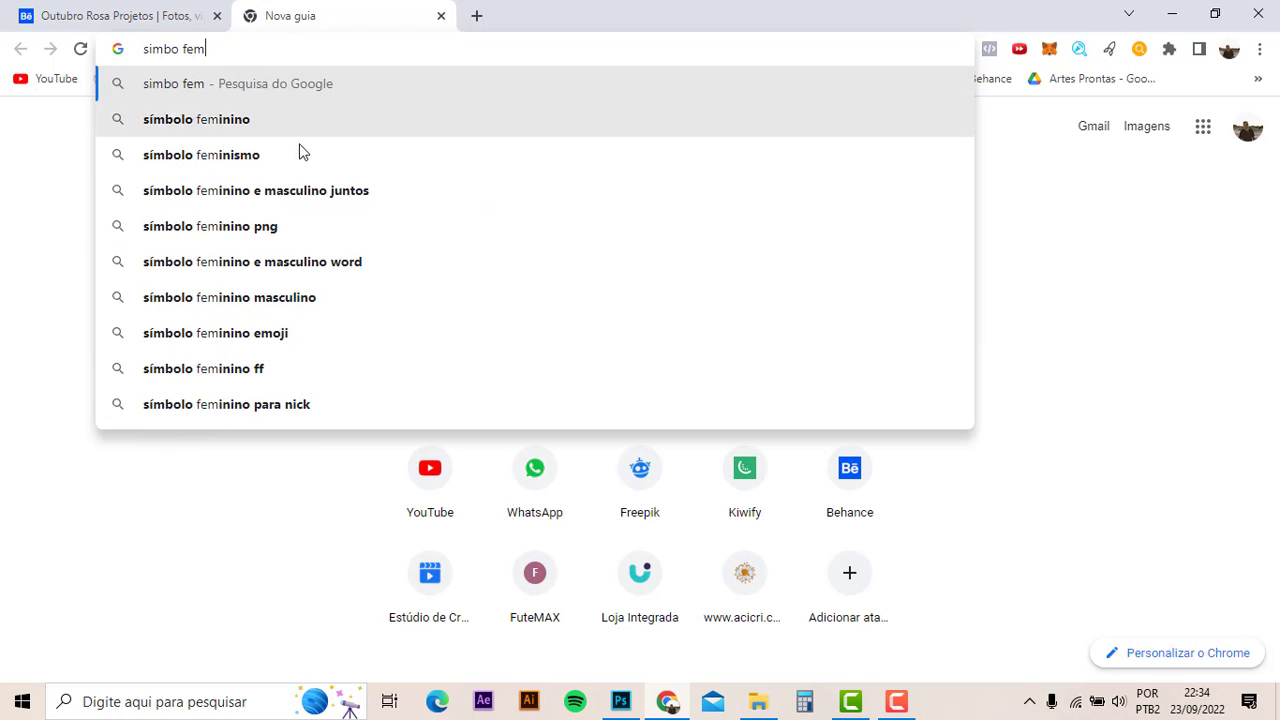
left_click(302, 123)
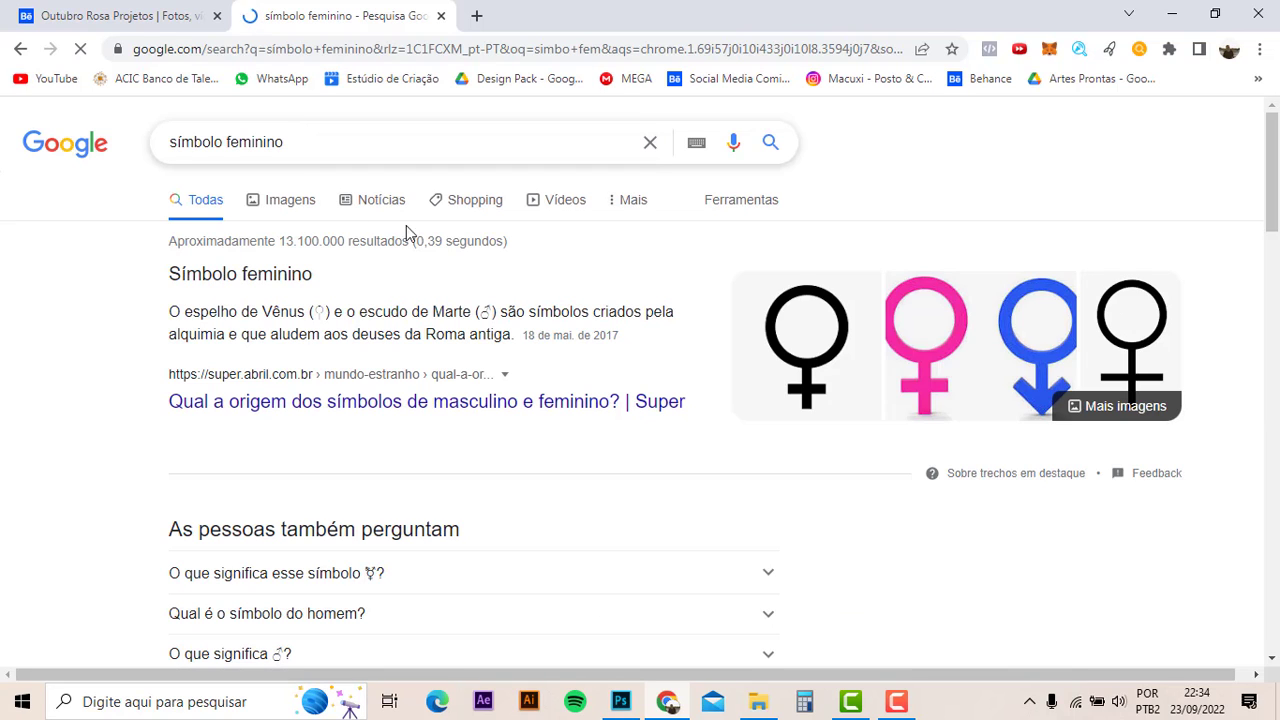
left_click(281, 206)
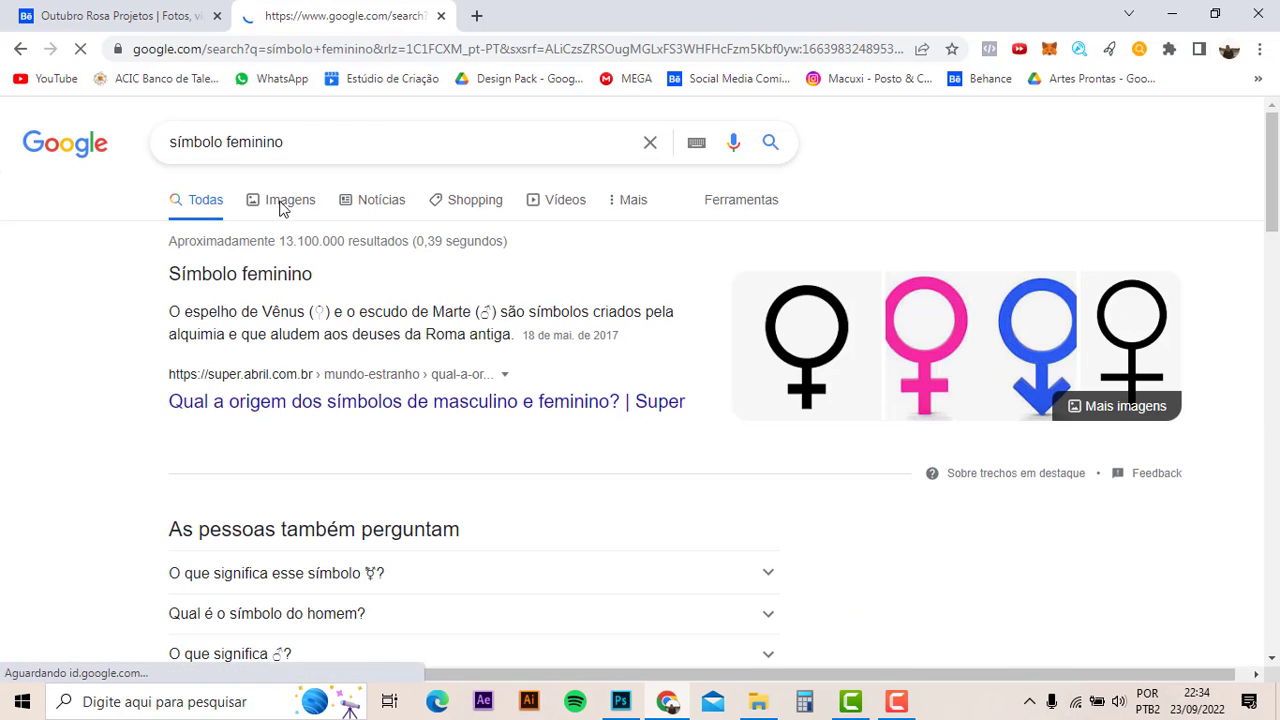
scroll(293, 243, "down", 2)
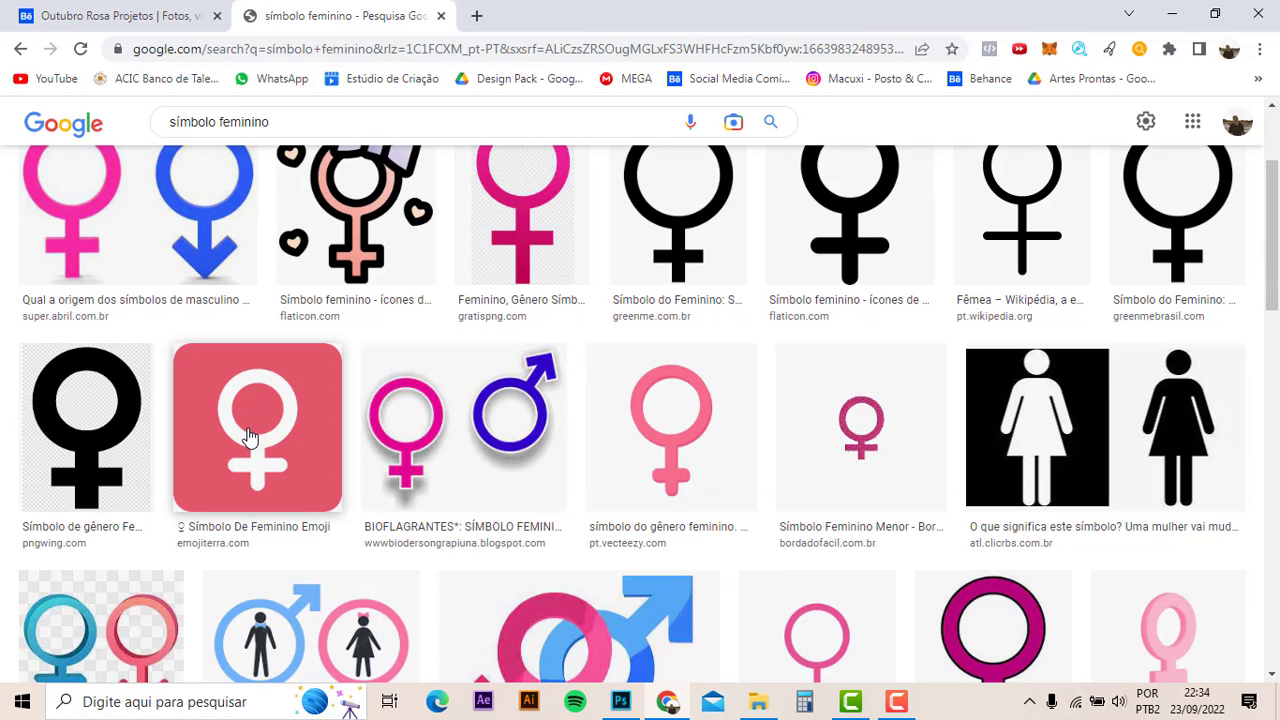
scroll(103, 318, "up", 2)
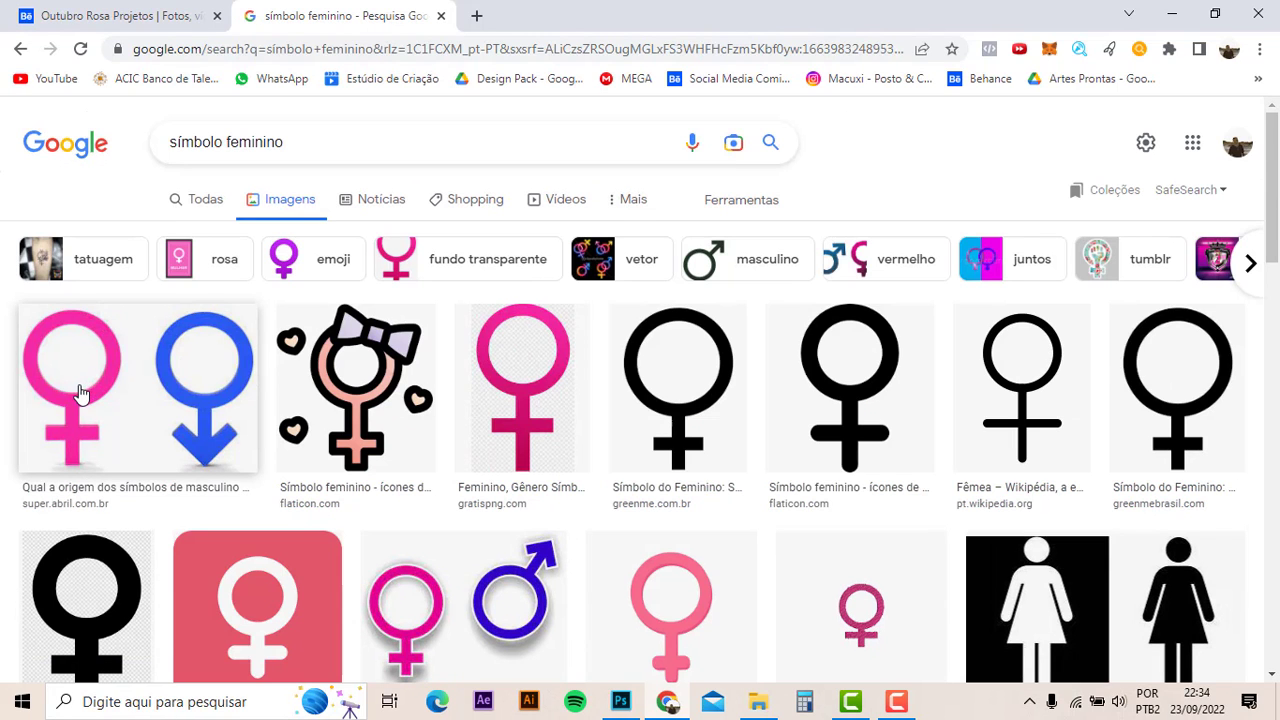
scroll(277, 403, "down", 3)
scroll(300, 405, "down", 2)
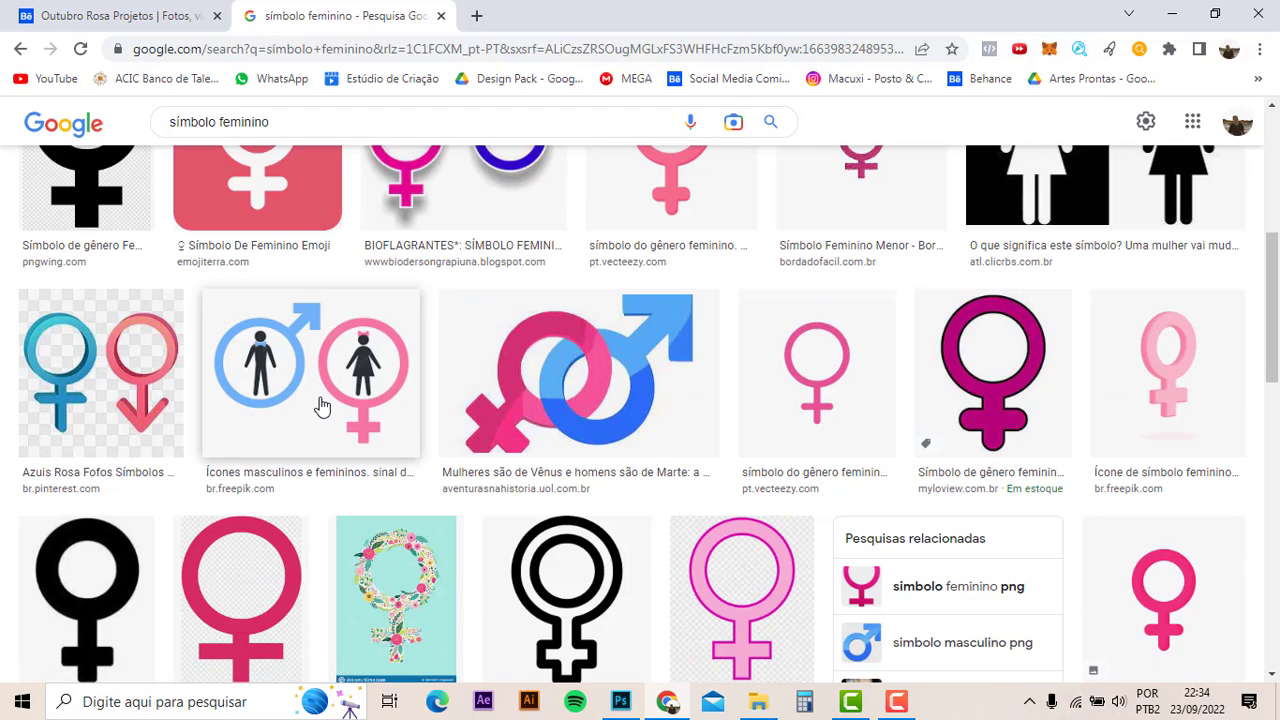
scroll(320, 405, "up", 3)
scroll(320, 400, "up", 1)
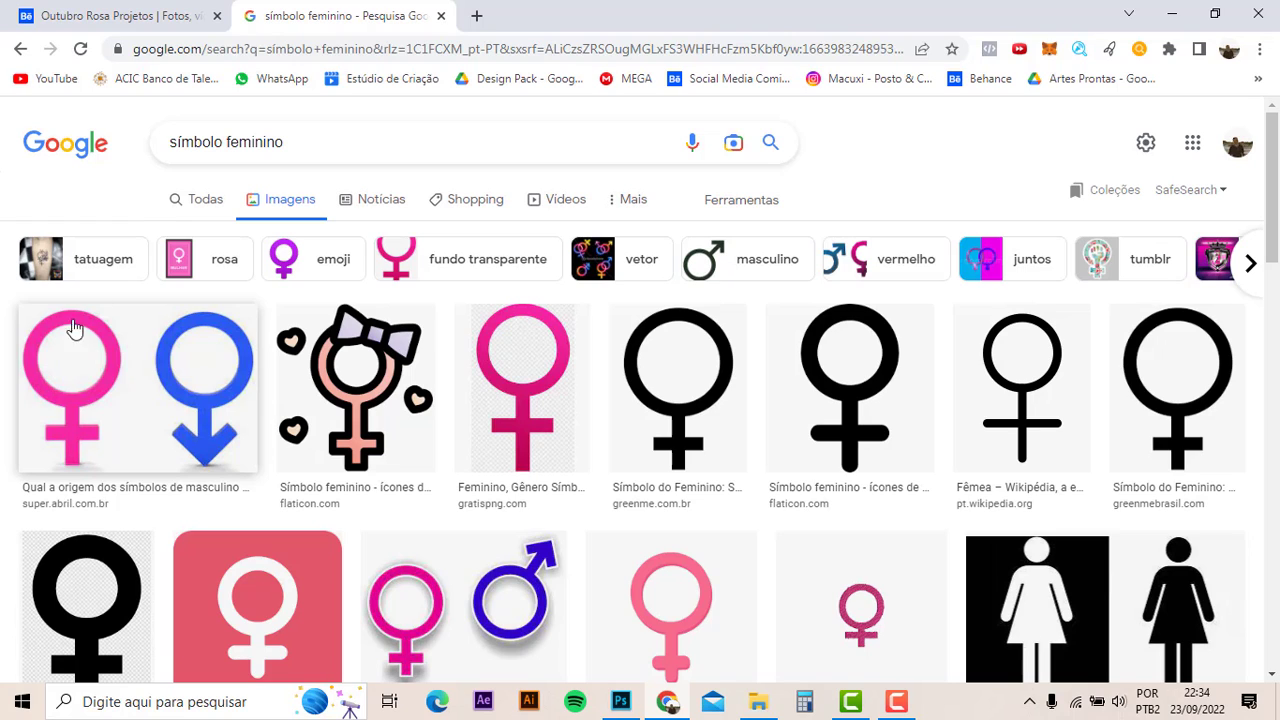
- Refine to 'símbolo feminino png' and save the black Flaticon symbol as 32353.png
left_click(349, 142)
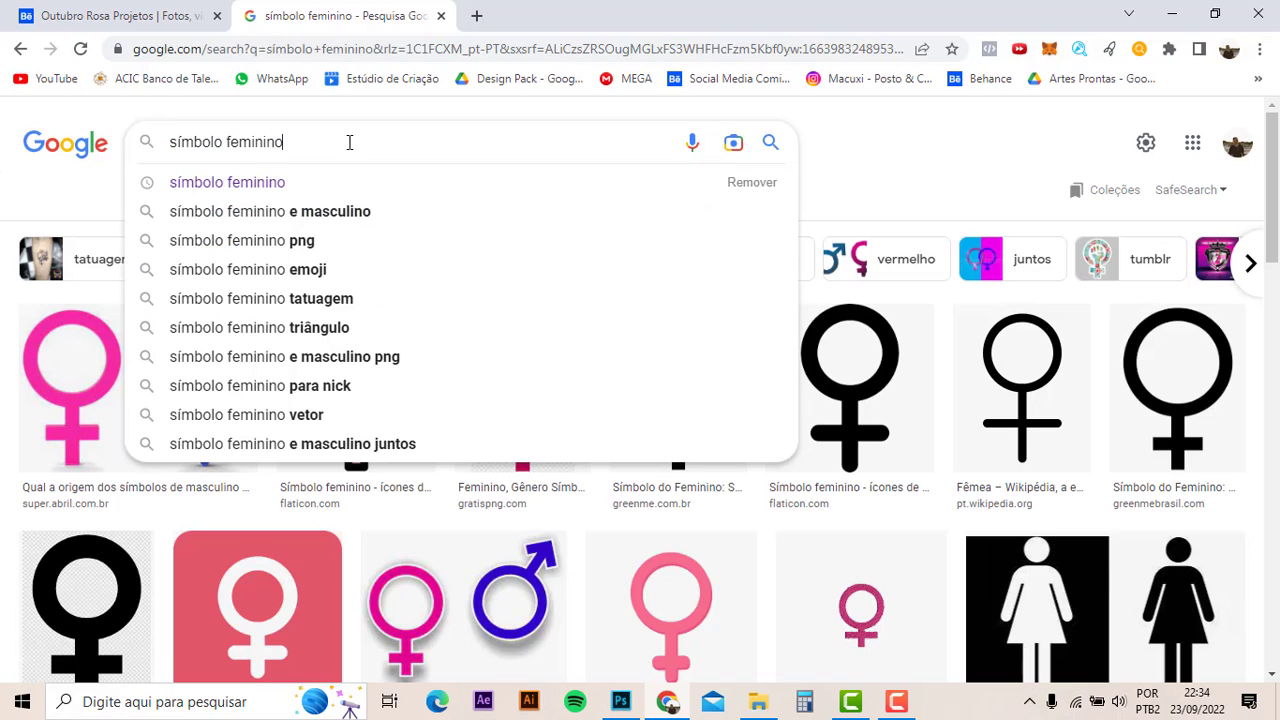
left_click(311, 240)
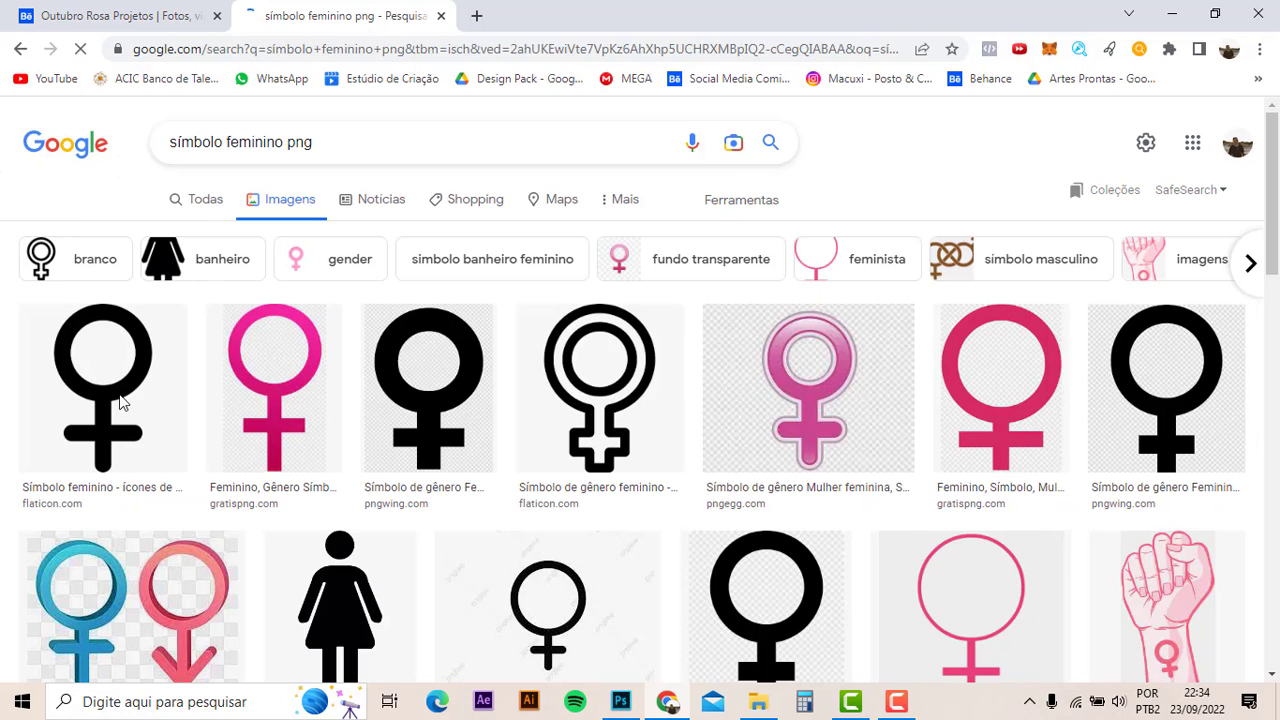
left_click(133, 370)
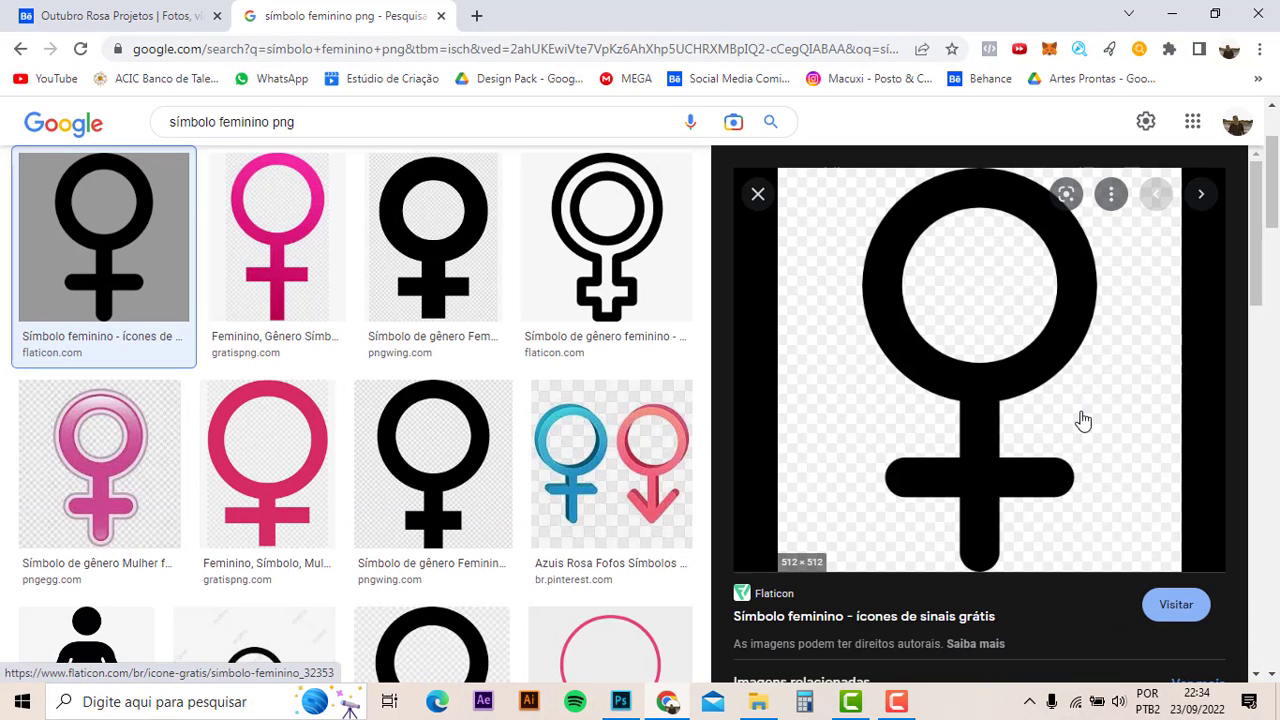
right_click(984, 310)
left_click(1040, 510)
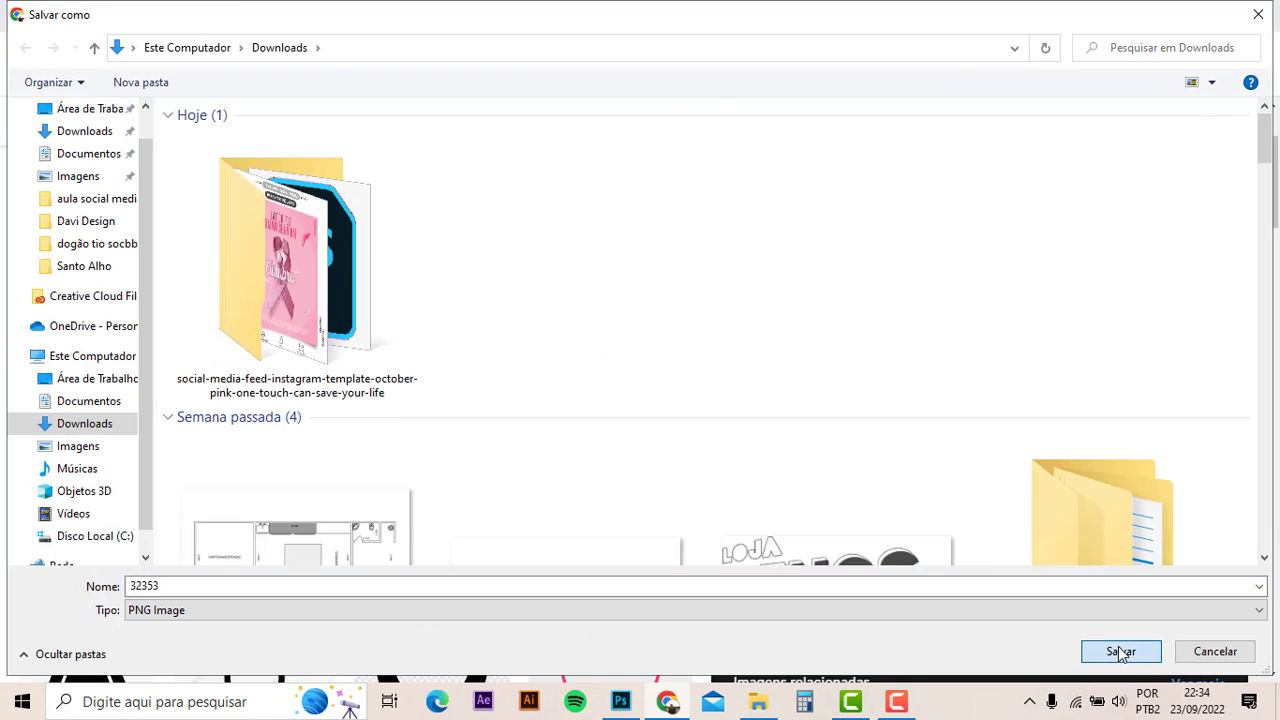
left_click(1121, 651)
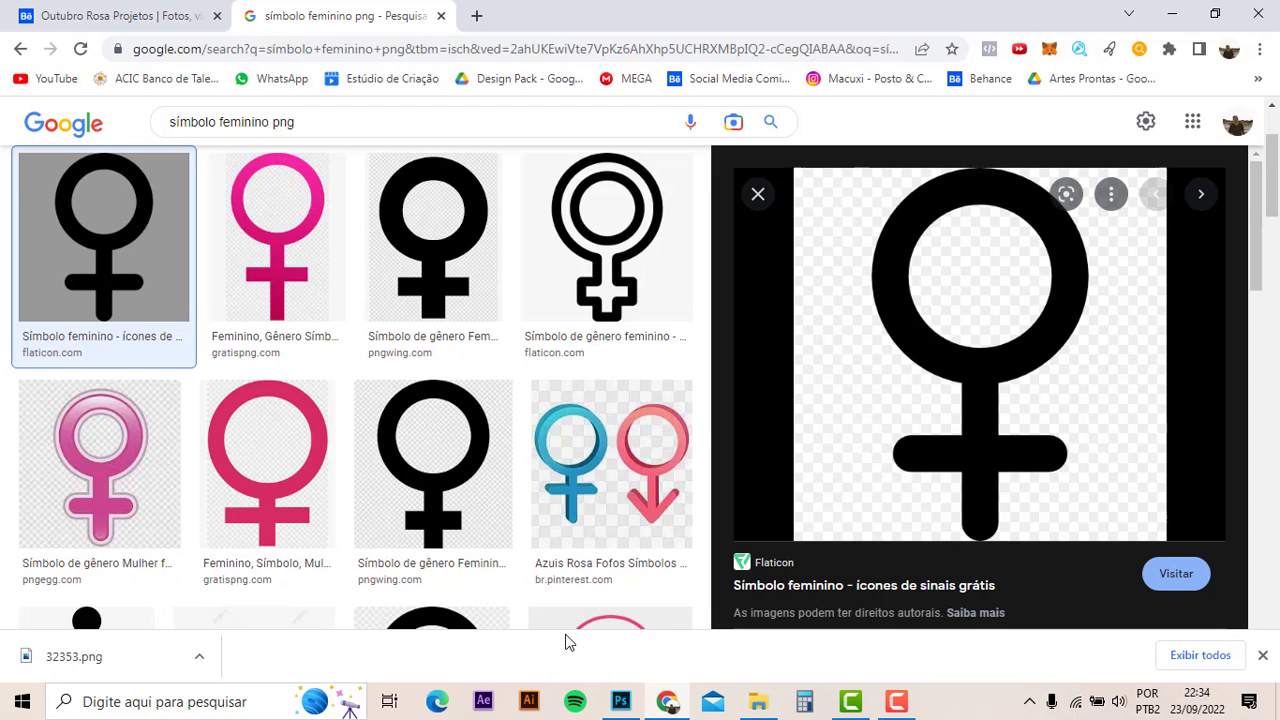
- Place 32353.png from Downloads as embedded, enlarged to about 240% and tilted slightly
left_click(621, 701)
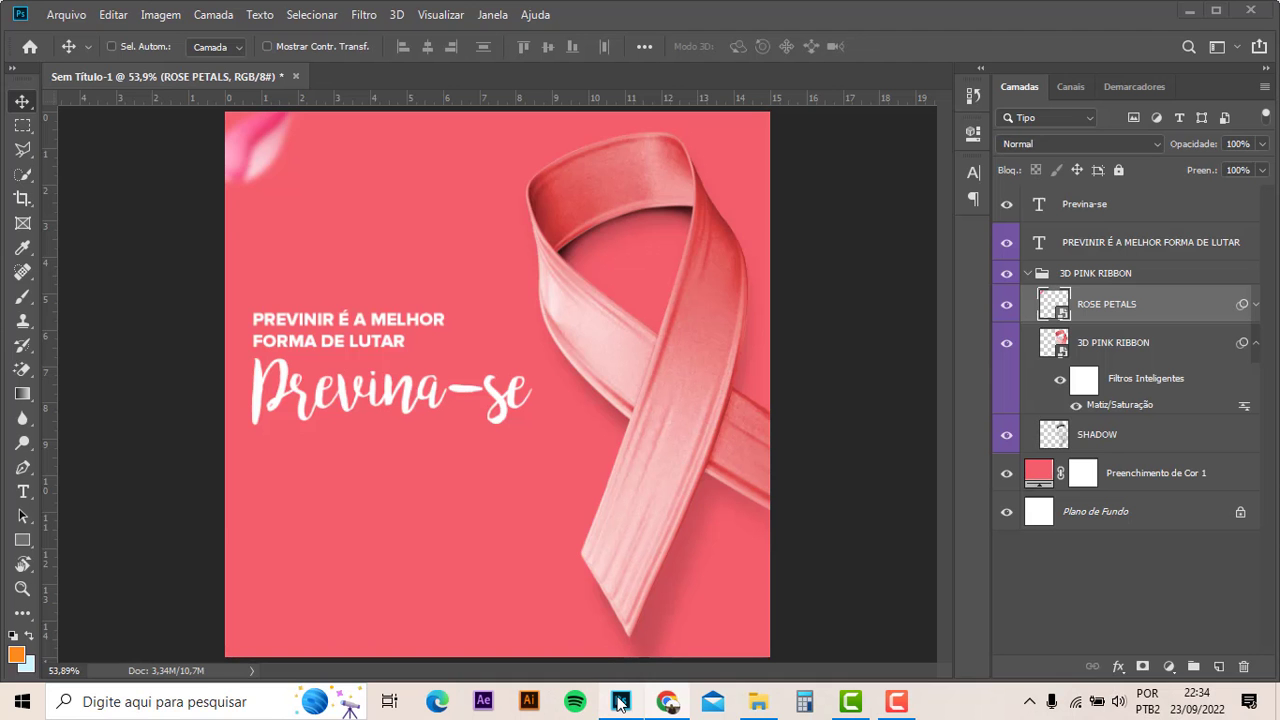
left_click(84, 16)
left_click(145, 384)
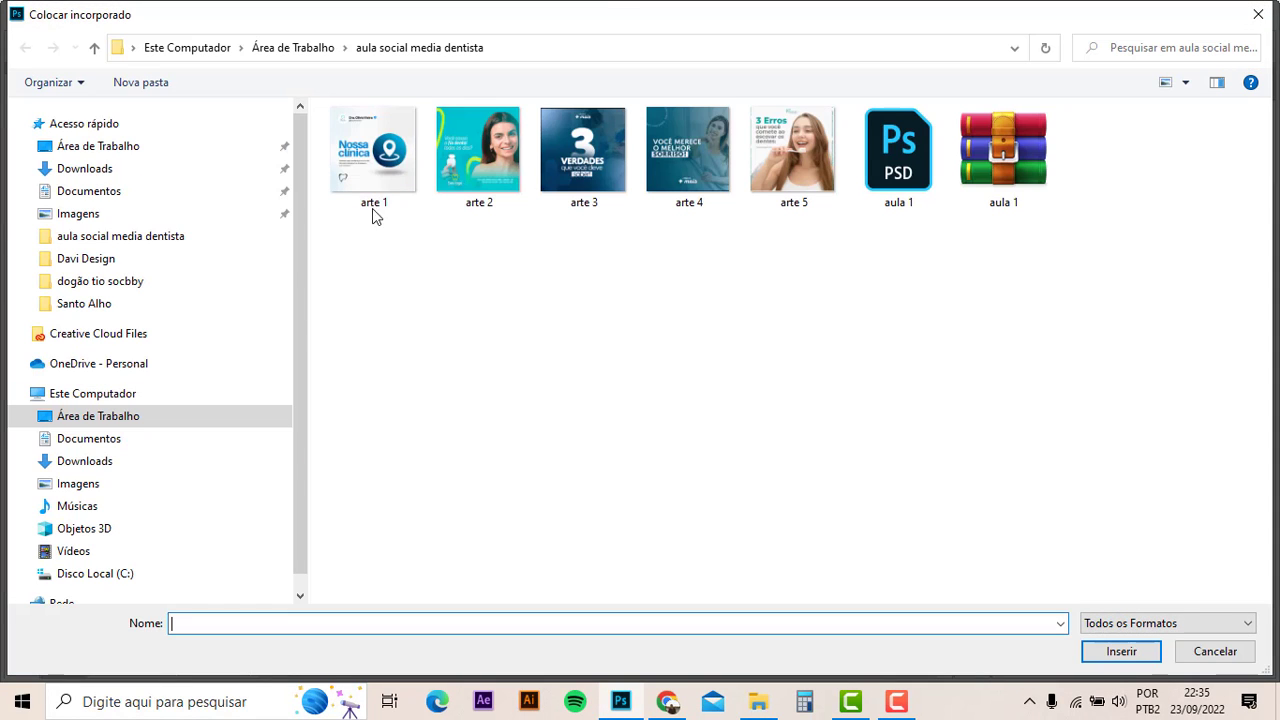
left_click(97, 172)
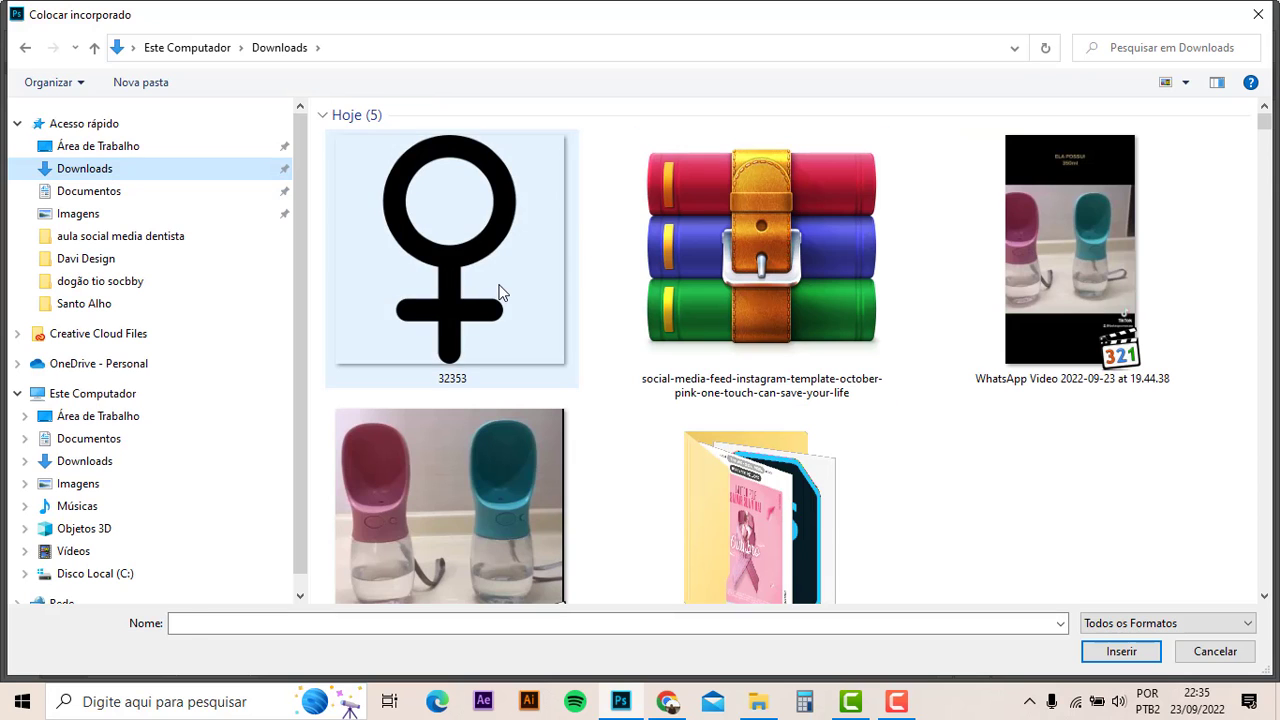
double_click(500, 291)
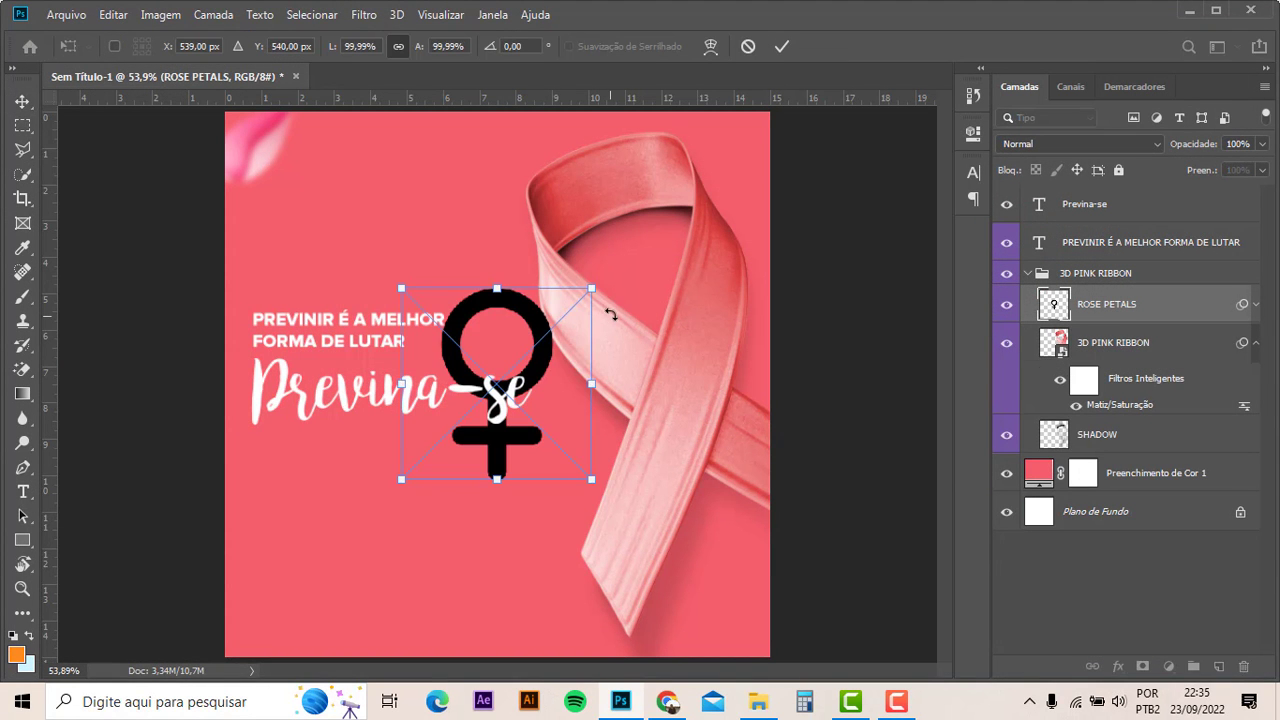
left_click_drag(592, 288, 726, 151)
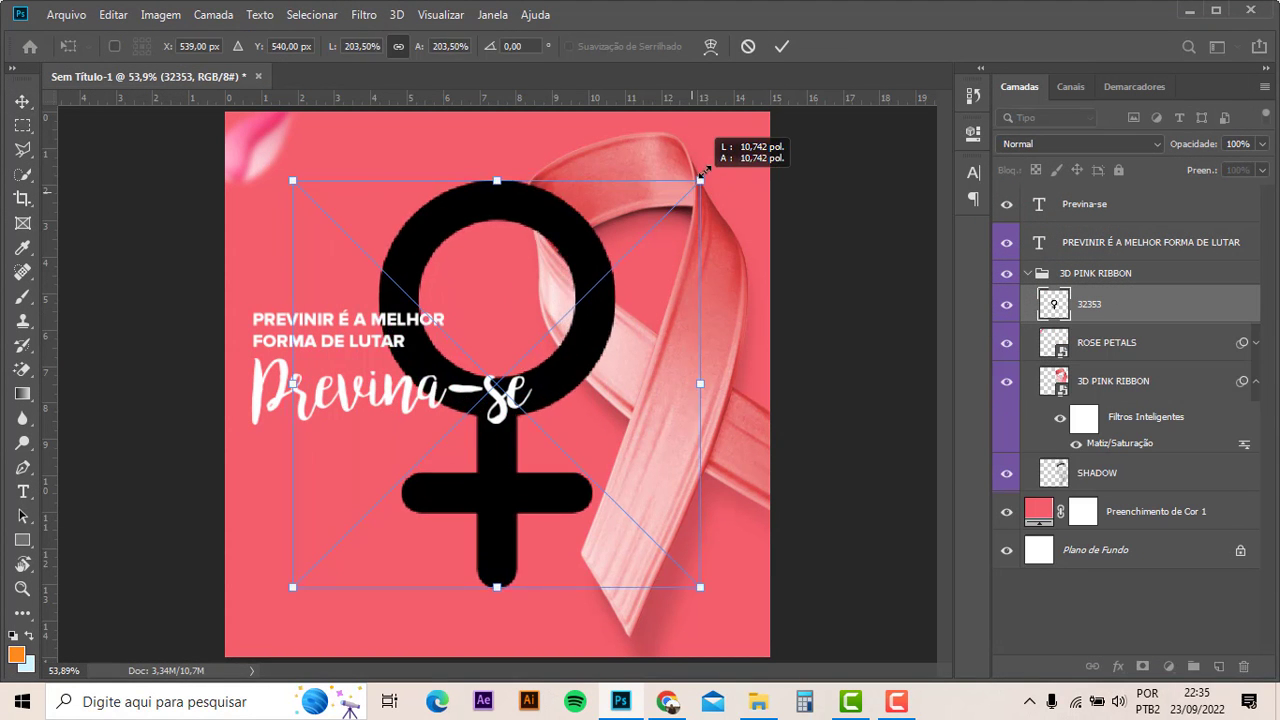
left_click_drag(787, 187, 790, 197)
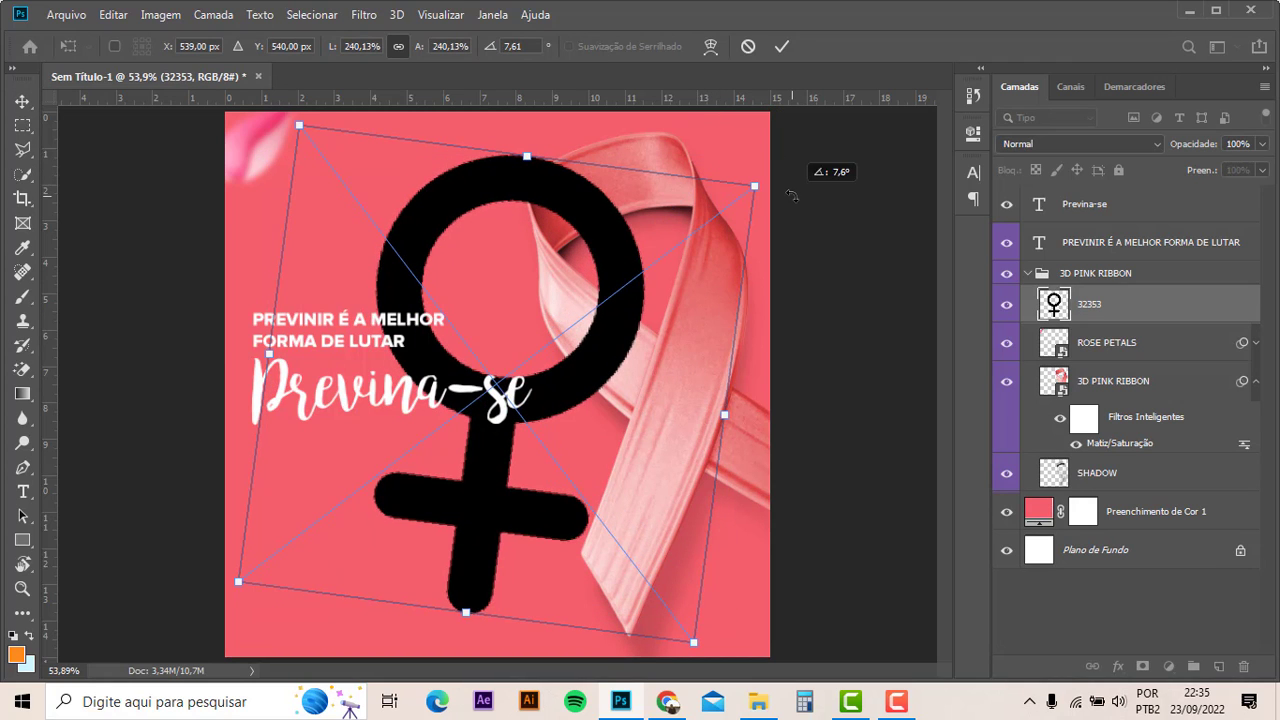
key("Return")
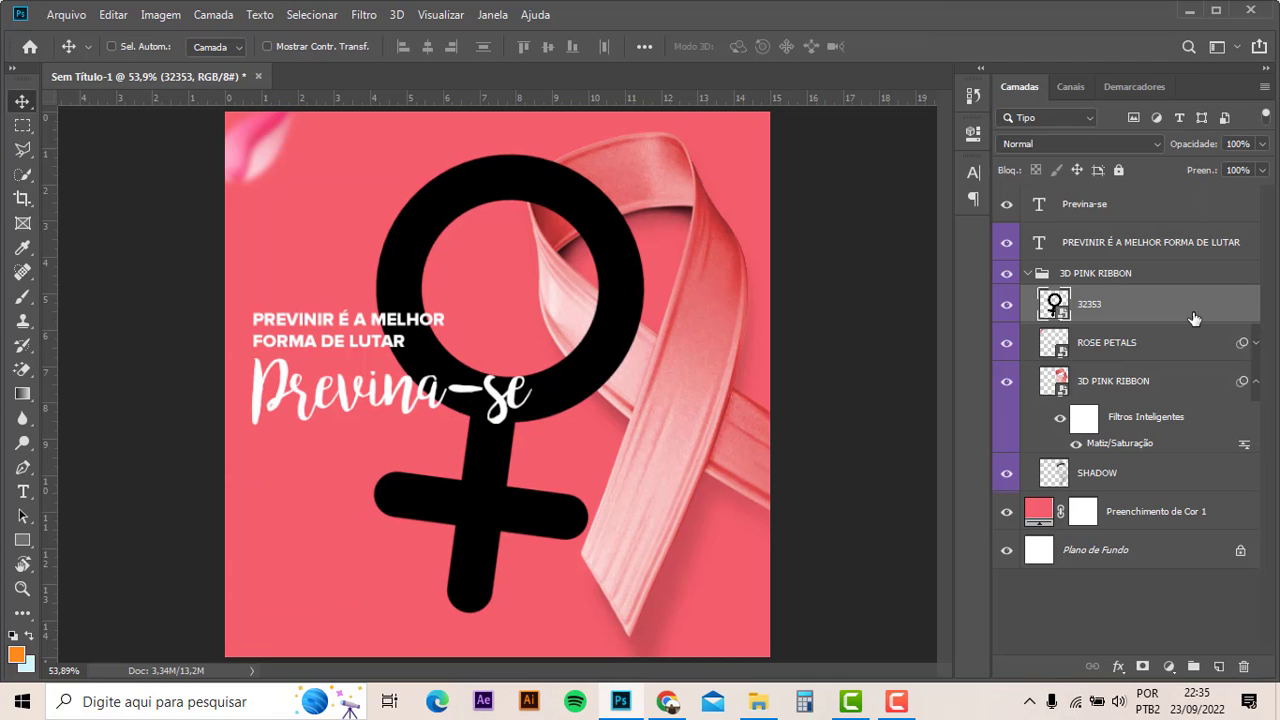
- Give the symbol a white (#ffffff) Sobreposição de Cor layer style
double_click(1192, 315)
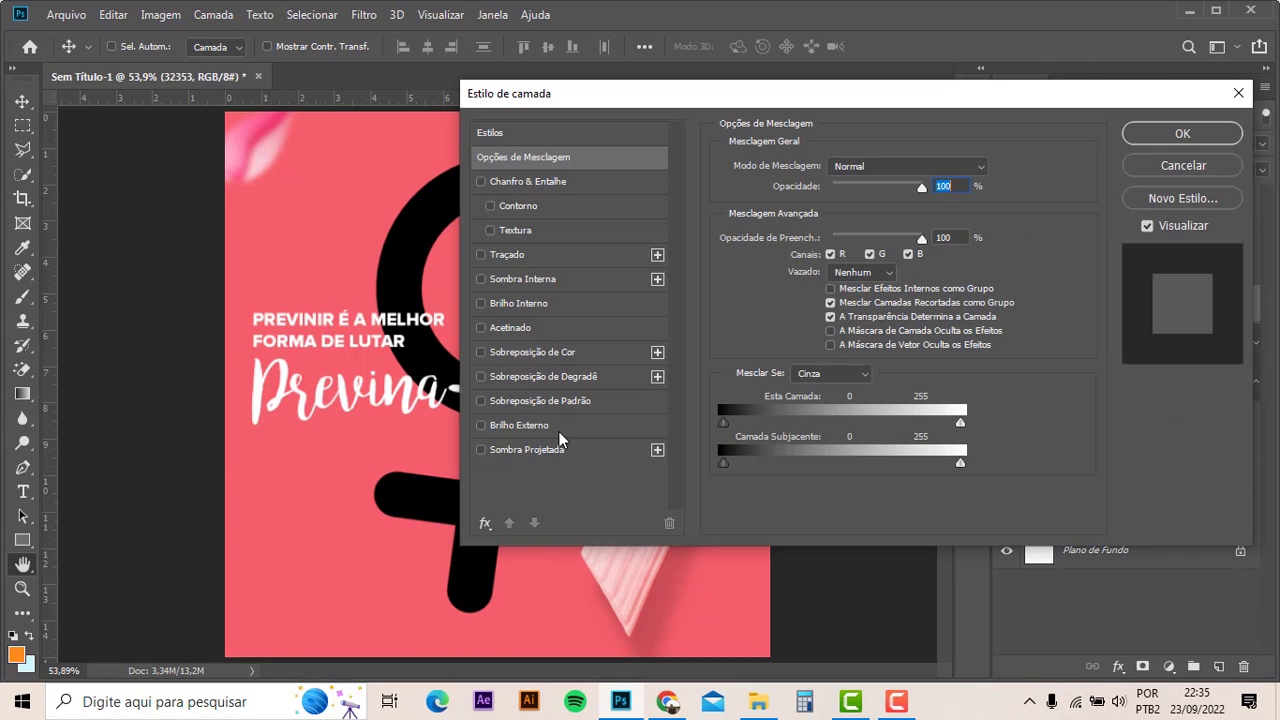
left_click(541, 353)
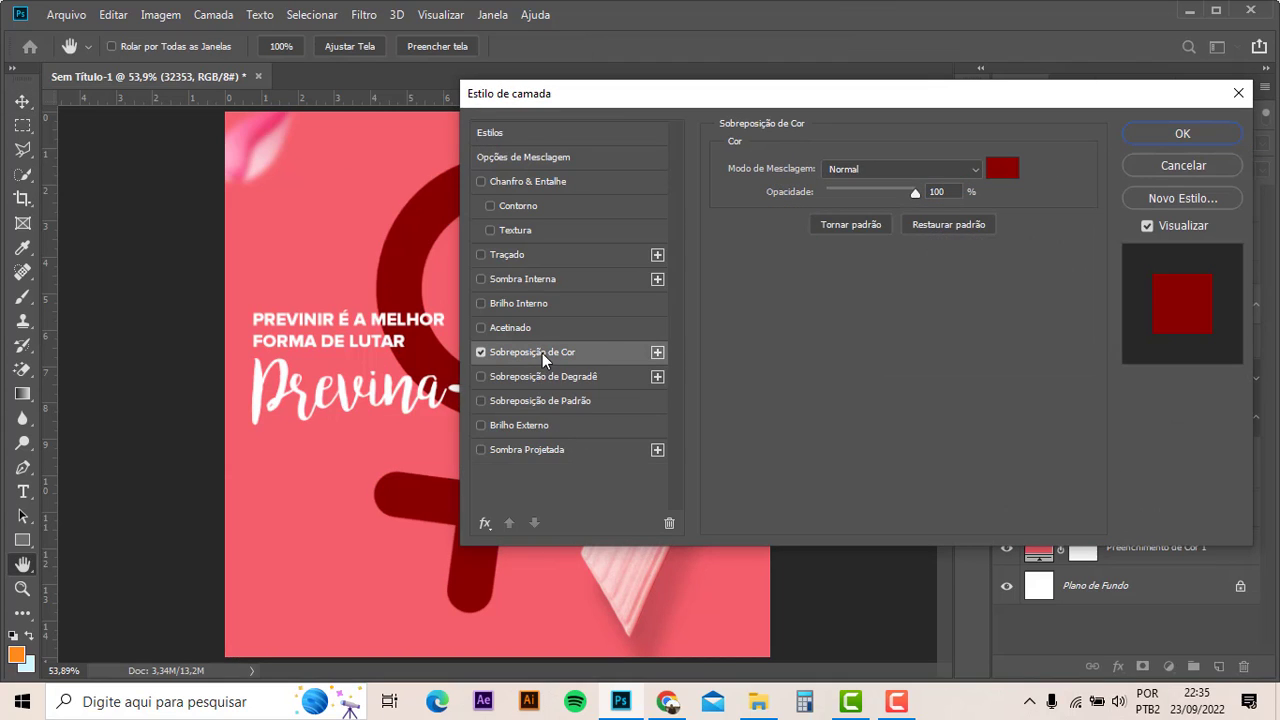
left_click(992, 174)
left_click_drag(823, 329, 660, 328)
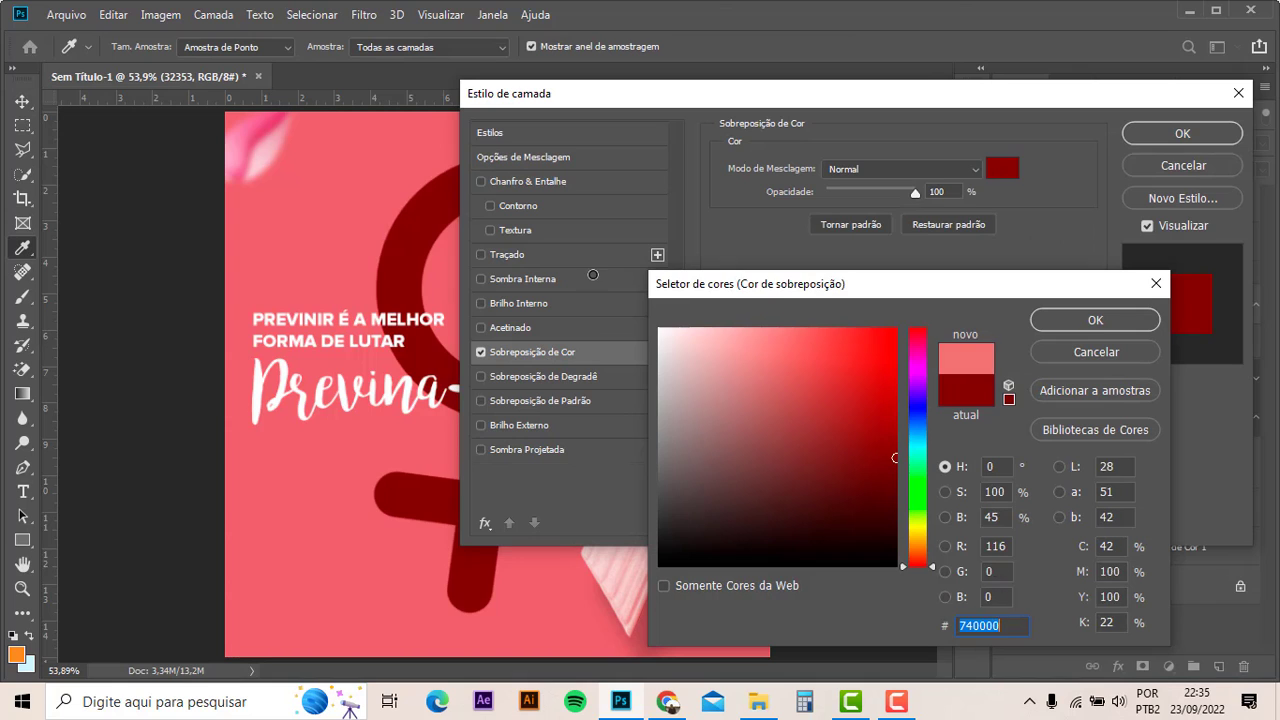
left_click(1097, 318)
left_click(1191, 134)
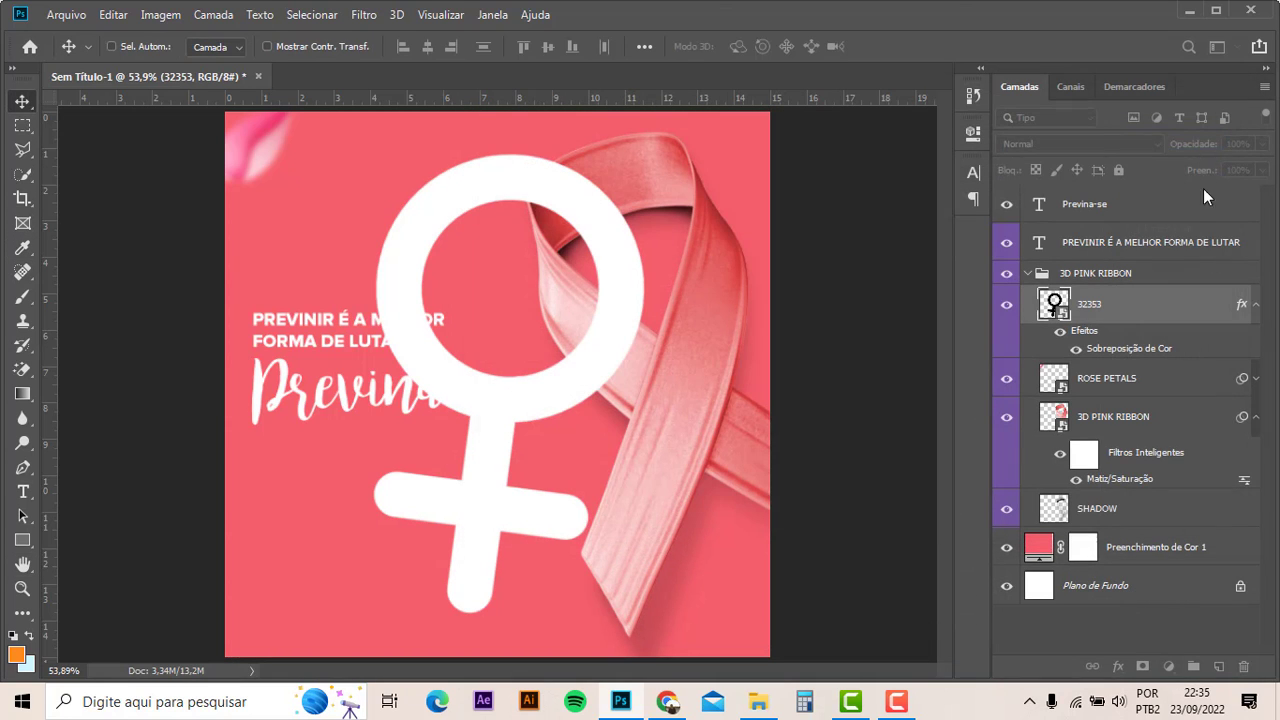
- Move layer 32353 to the top, convert it to a smart object, and shift it left
left_click_drag(1160, 304, 1152, 193)
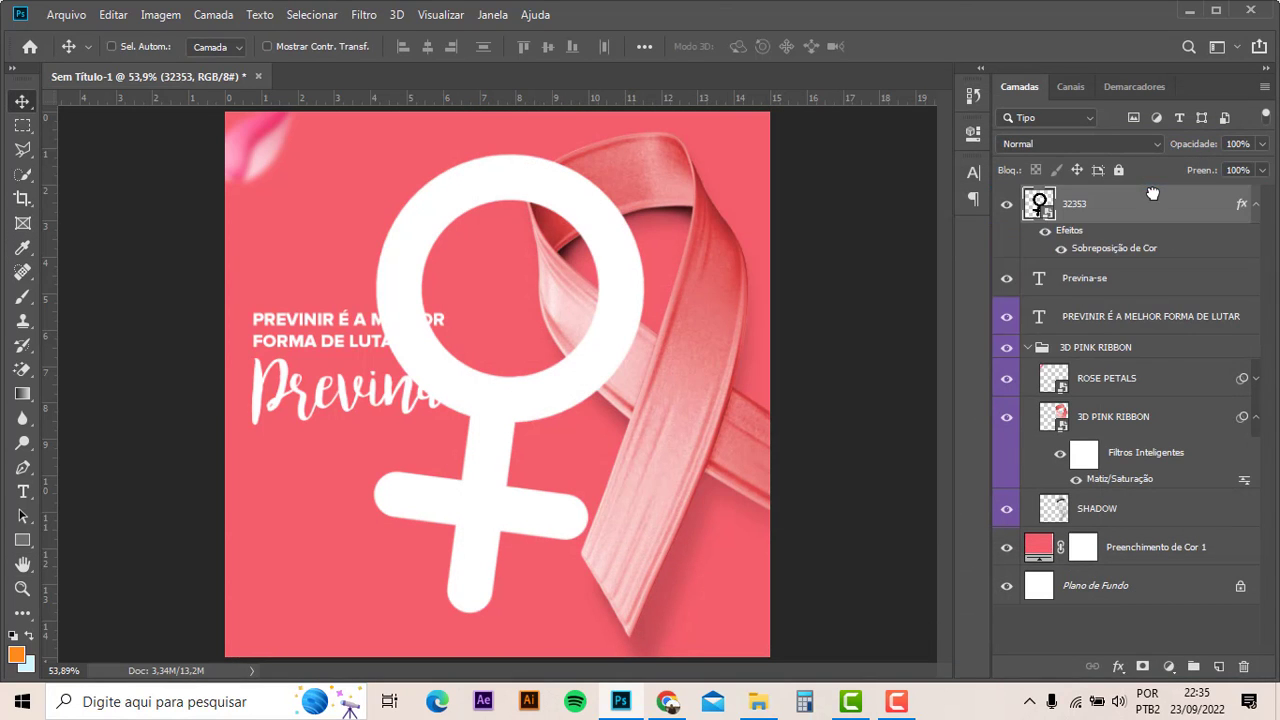
right_click(1156, 200)
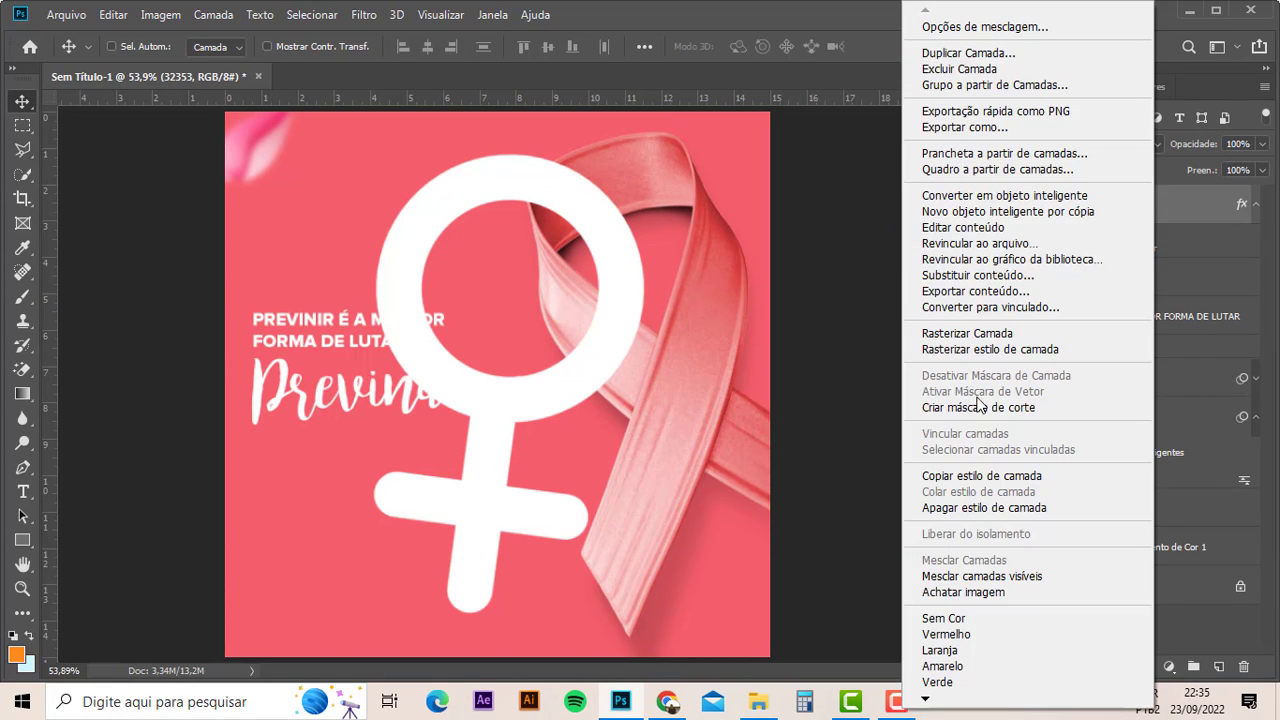
left_click(977, 196)
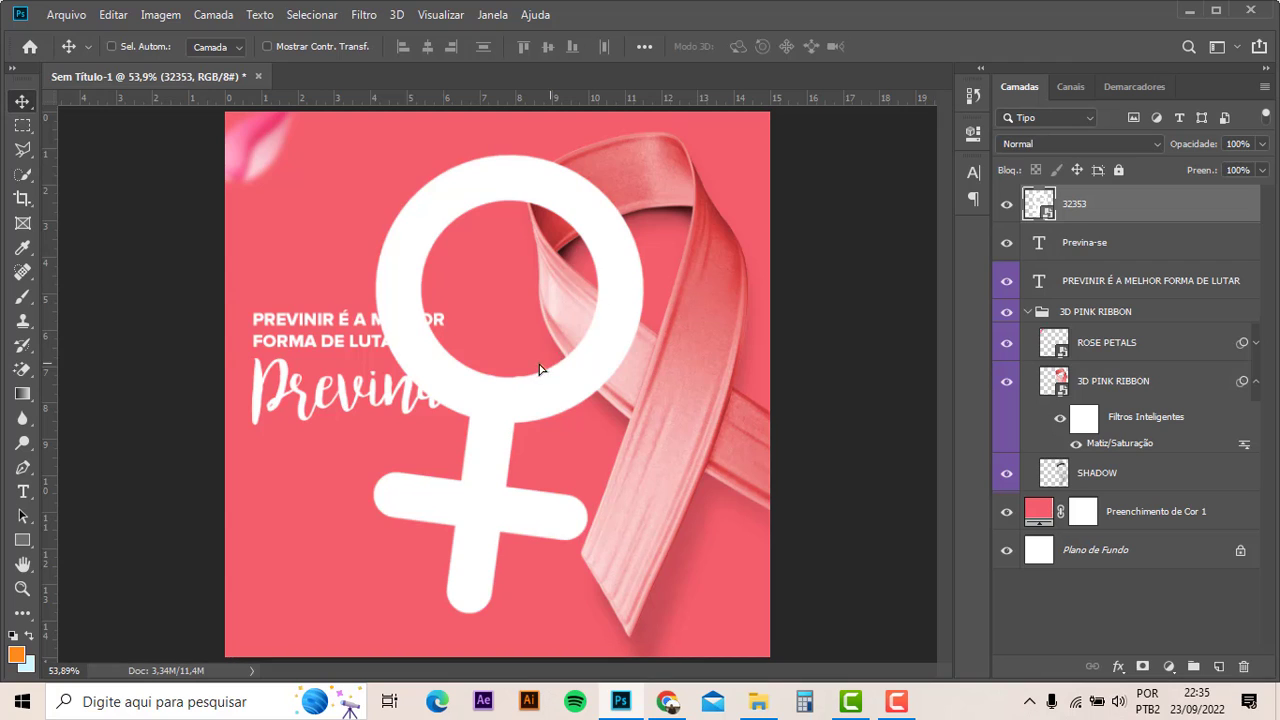
left_click_drag(540, 370, 405, 357)
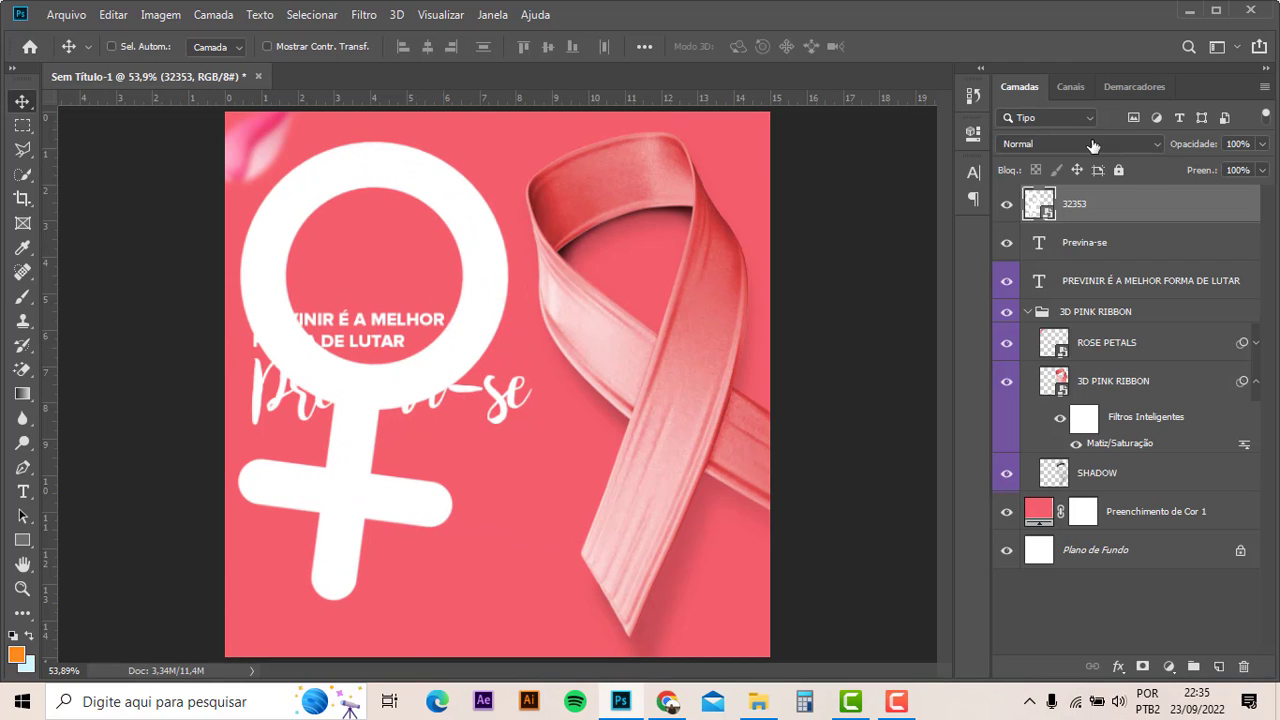
- Blend the symbol with Sobrepor, rotate it about 10° and shift it up-left
left_click(1093, 146)
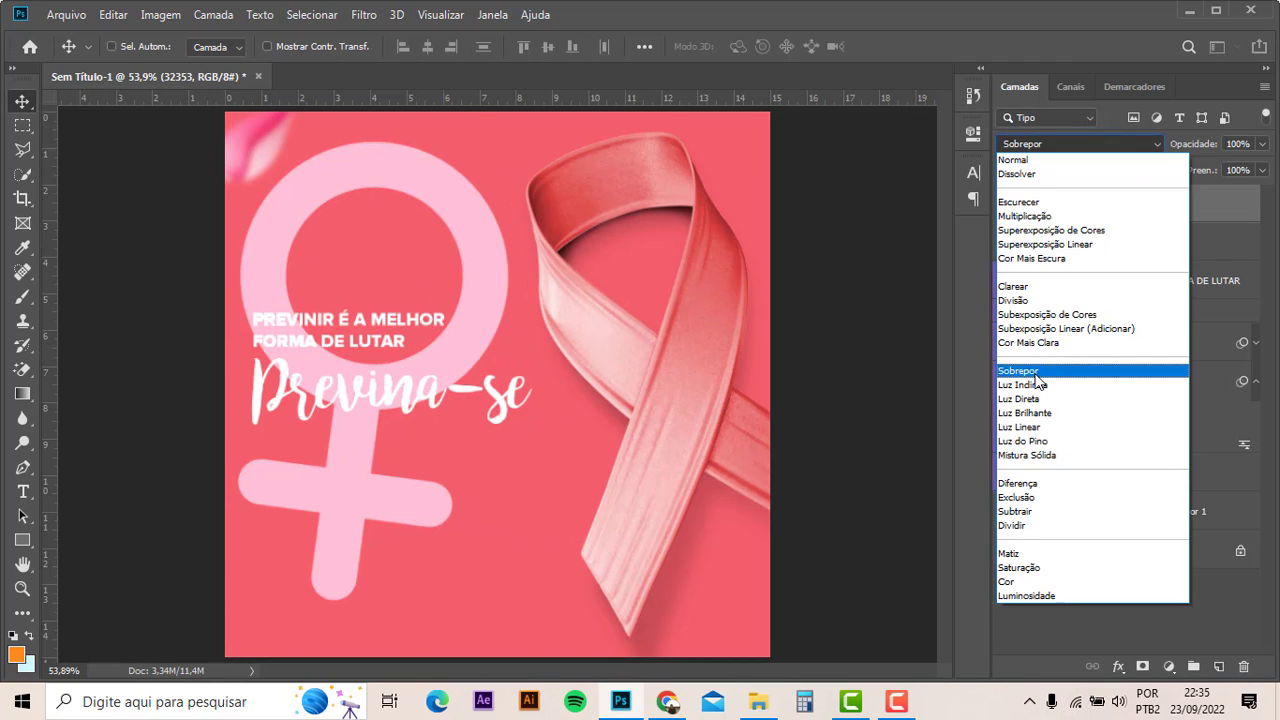
left_click(1036, 374)
left_click_drag(418, 540, 418, 580)
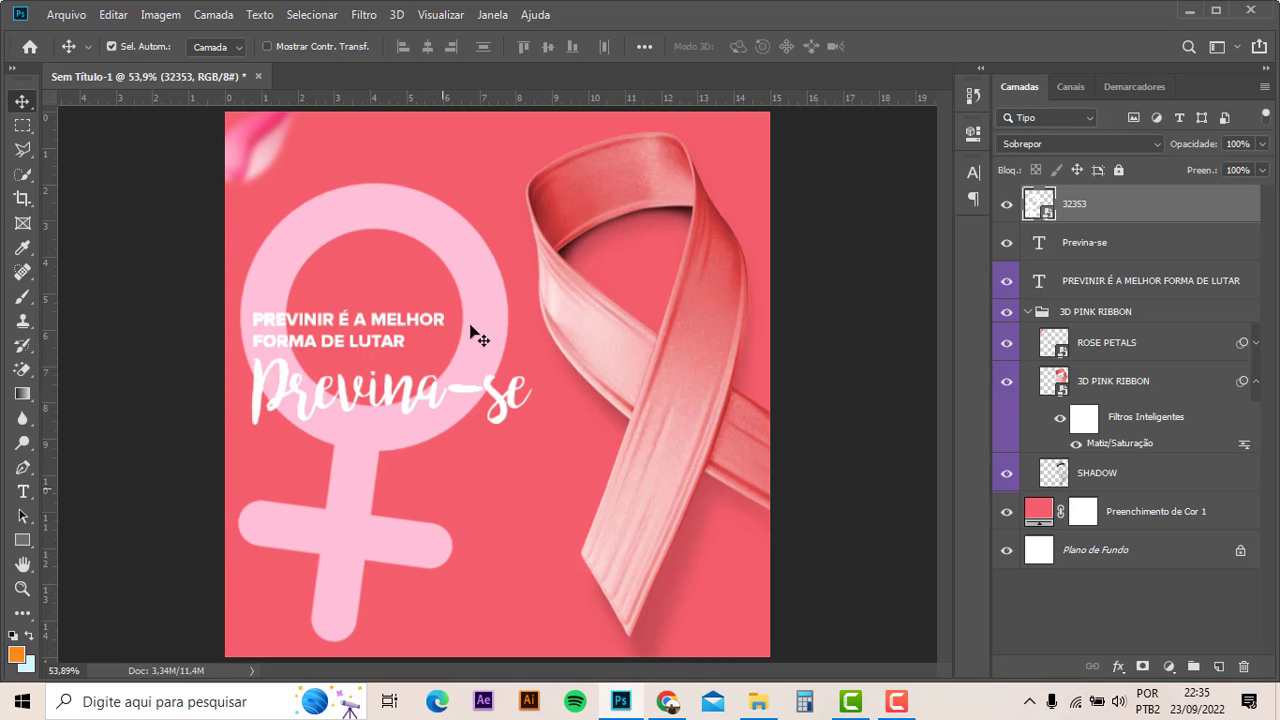
key("ctrl+t")
mouse_move(518, 175)
left_mouse_down()
mouse_move(538, 230)
mouse_move(608, 140)
left_mouse_up()
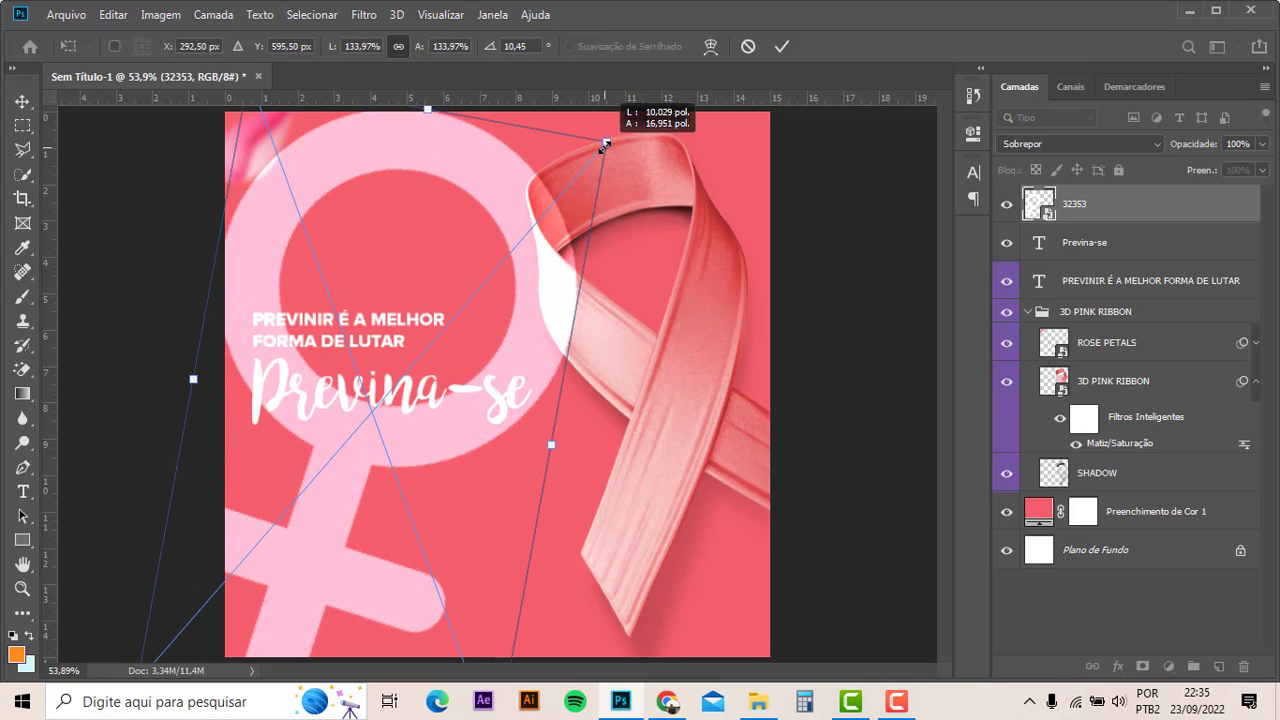
left_click_drag(485, 235, 474, 216)
key("Return")
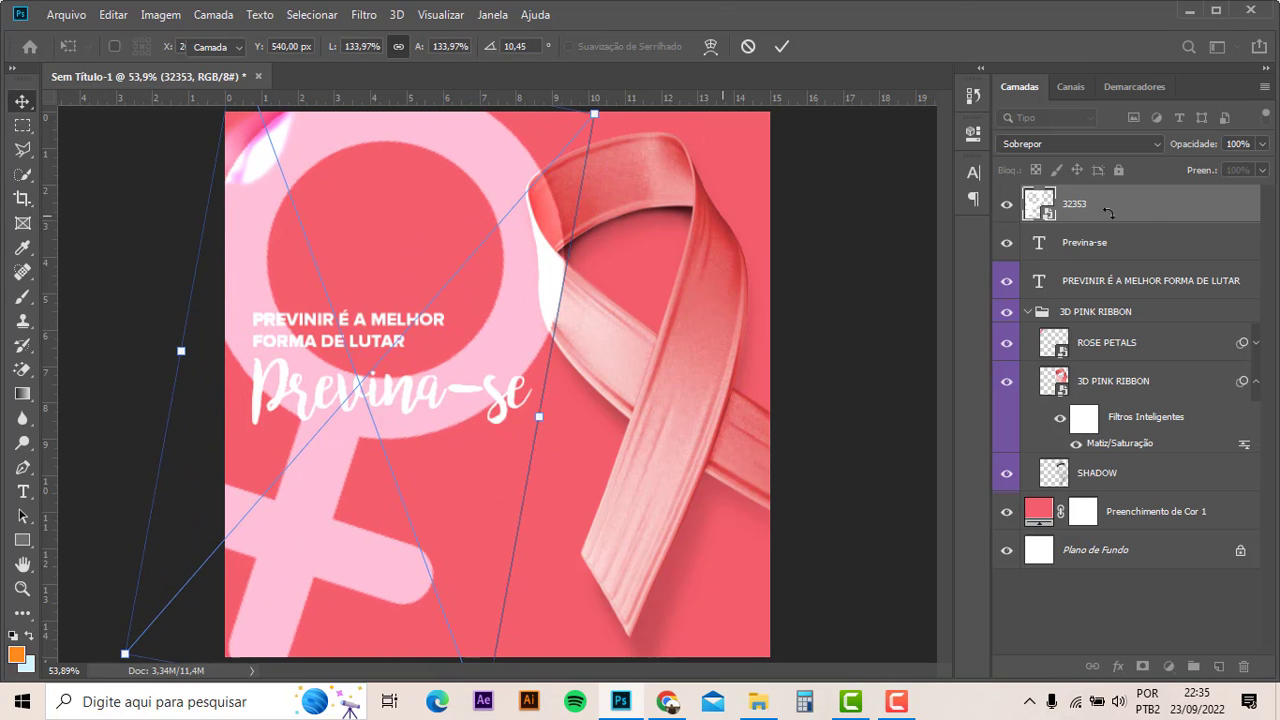
- Move layer 32353 just below SHADOW, with Normal blending and 0% fill
left_click_drag(1126, 230, 1083, 473)
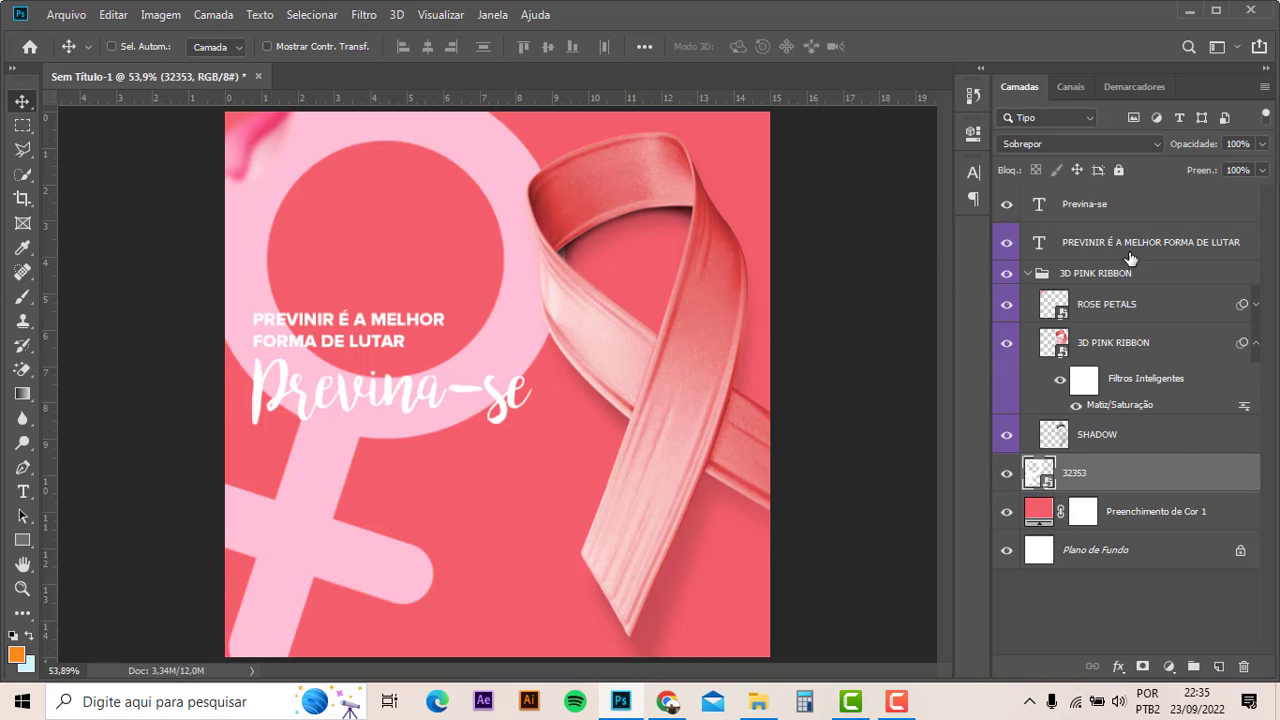
left_click(1133, 148)
left_click(1104, 165)
left_click_drag(1209, 171, 857, 177)
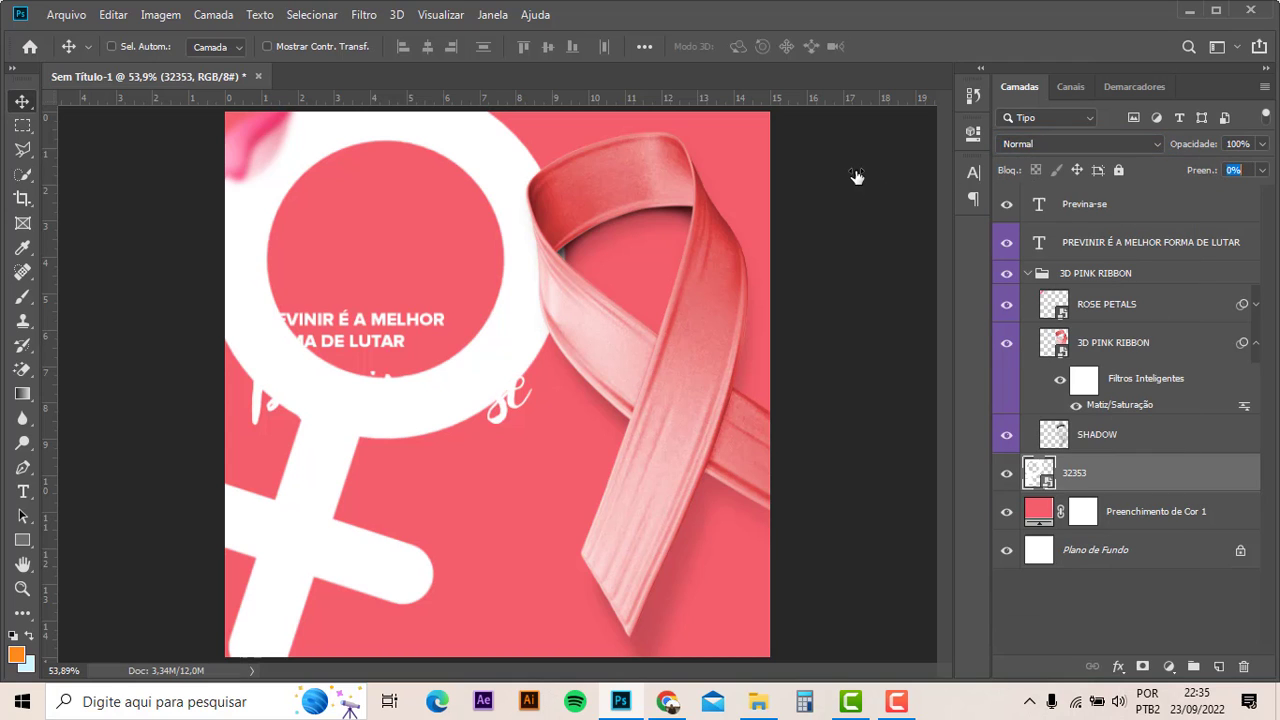
- Add a thin 2 px white (#ffffff) stroke to layer 32353 and move it down-right
double_click(1172, 479)
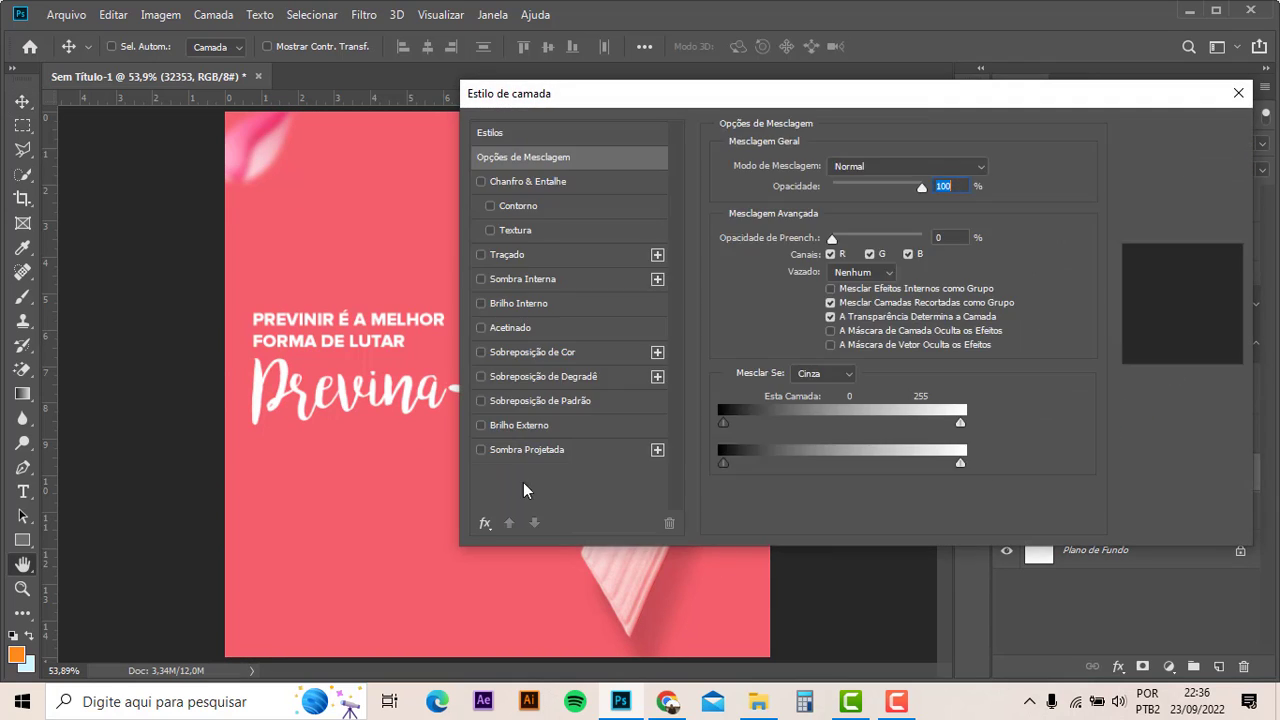
left_click(529, 260)
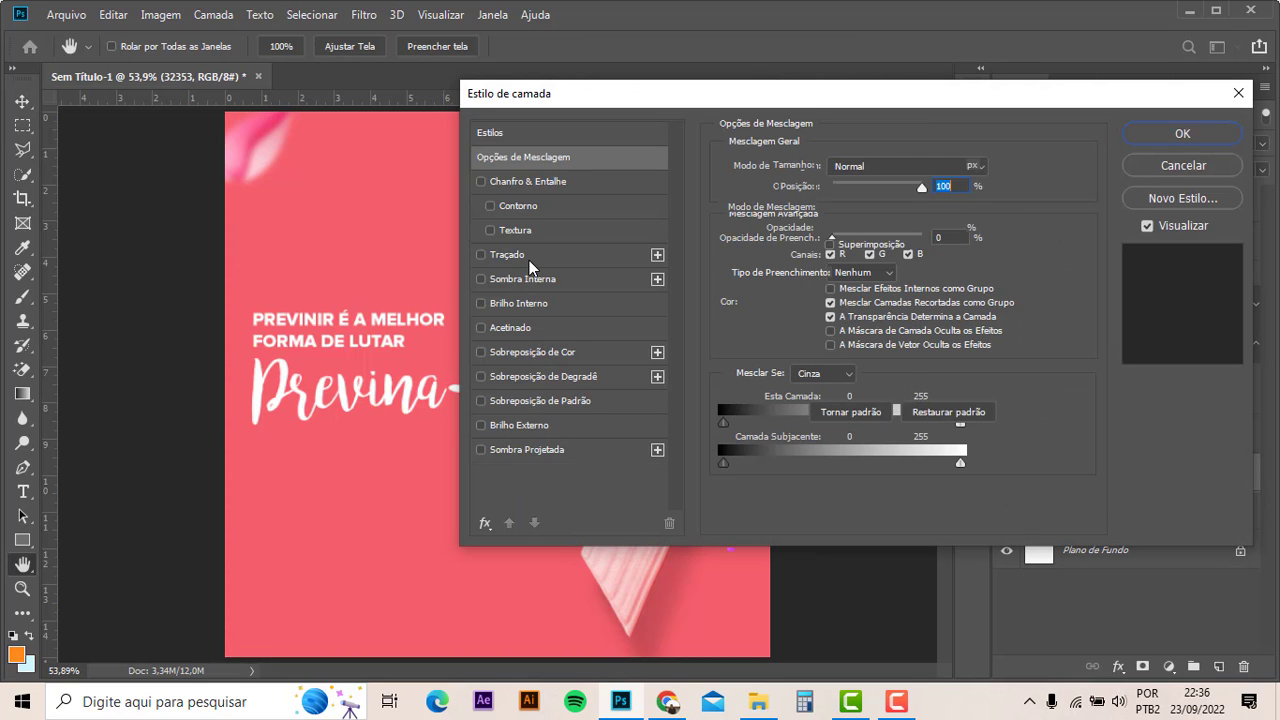
left_click(757, 301)
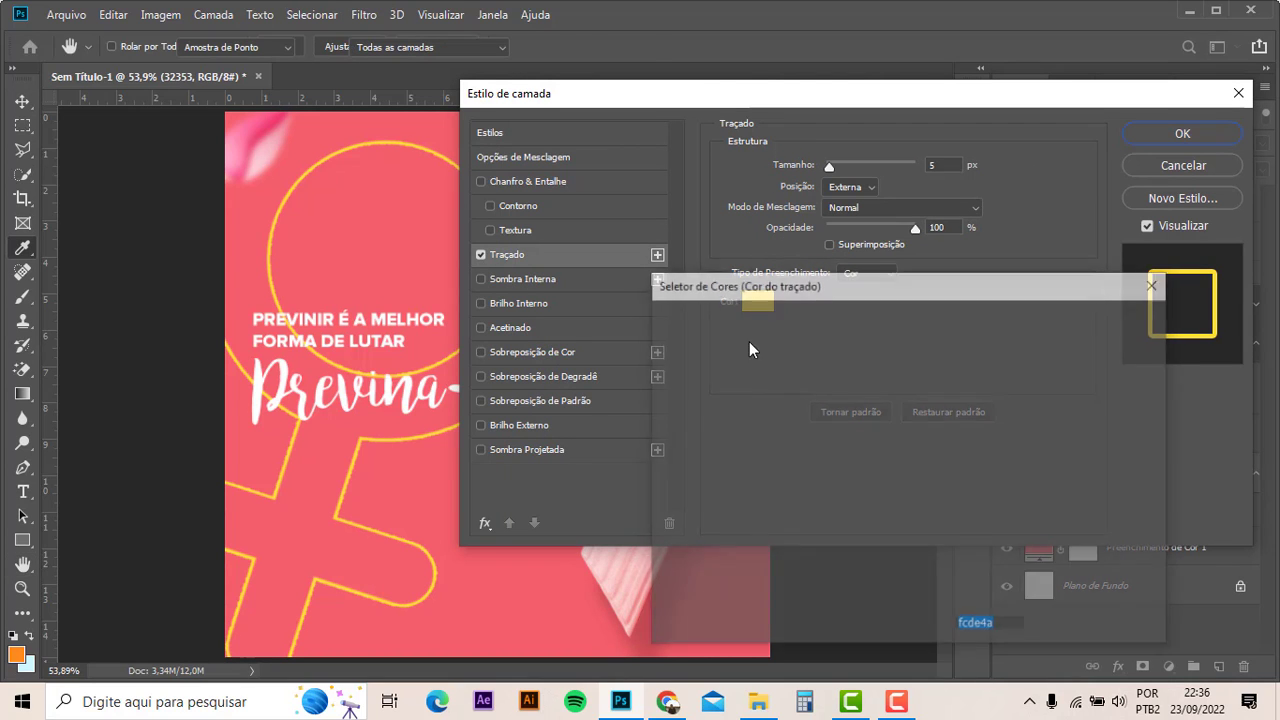
left_click_drag(755, 357, 606, 278)
left_click(1079, 326)
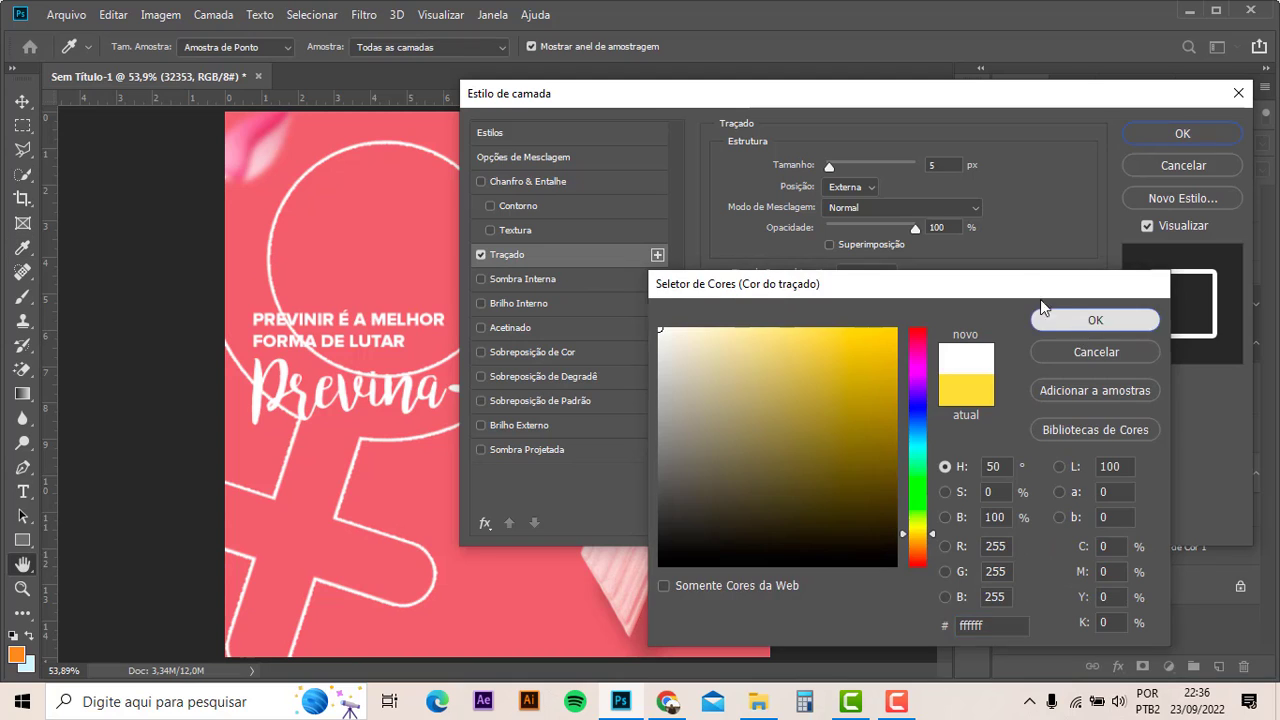
left_click_drag(828, 167, 826, 167)
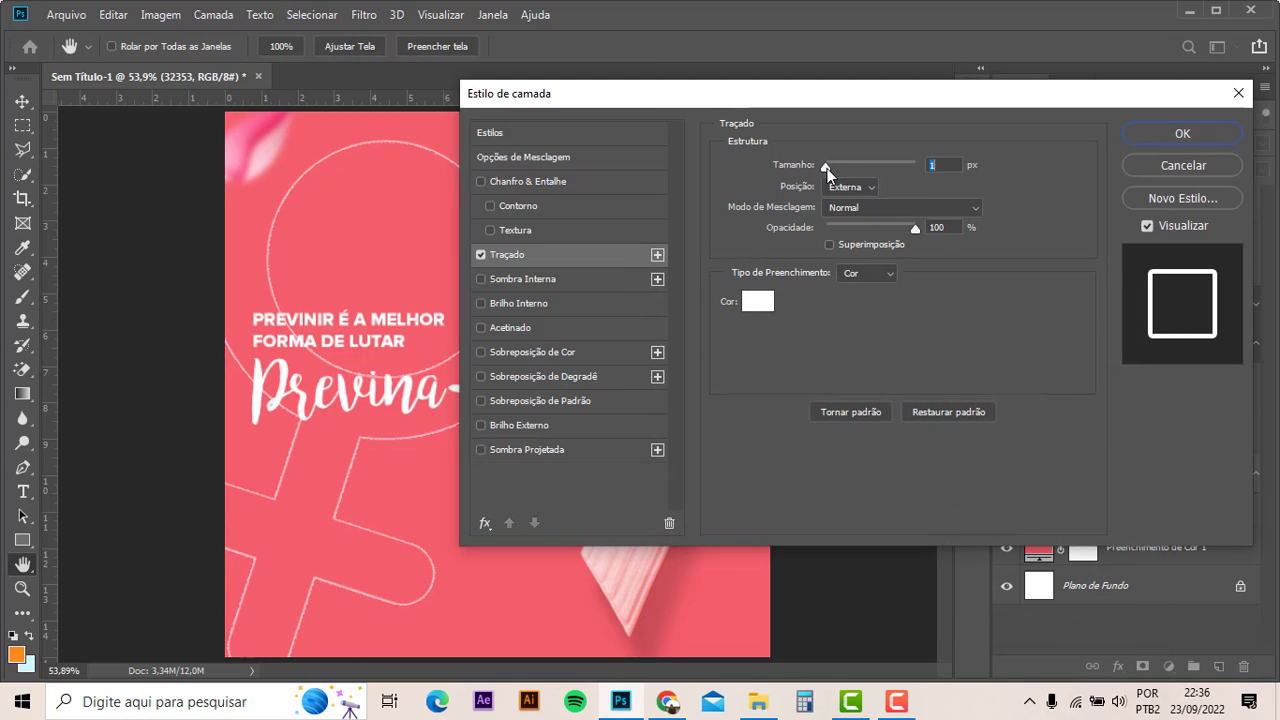
left_click(1198, 140)
left_click_drag(557, 396, 583, 379)
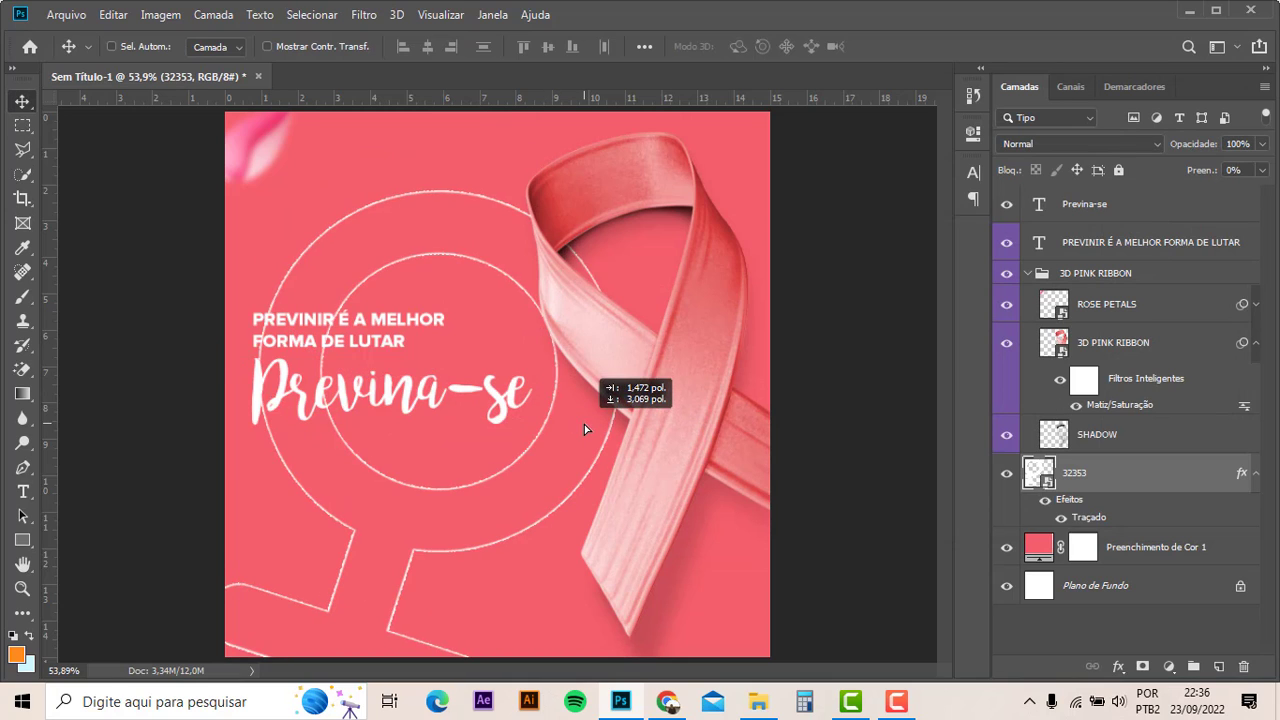
- Set the symbol outline to Sobrepor blending and convert it to a smart object
left_click_drag(583, 378, 598, 380)
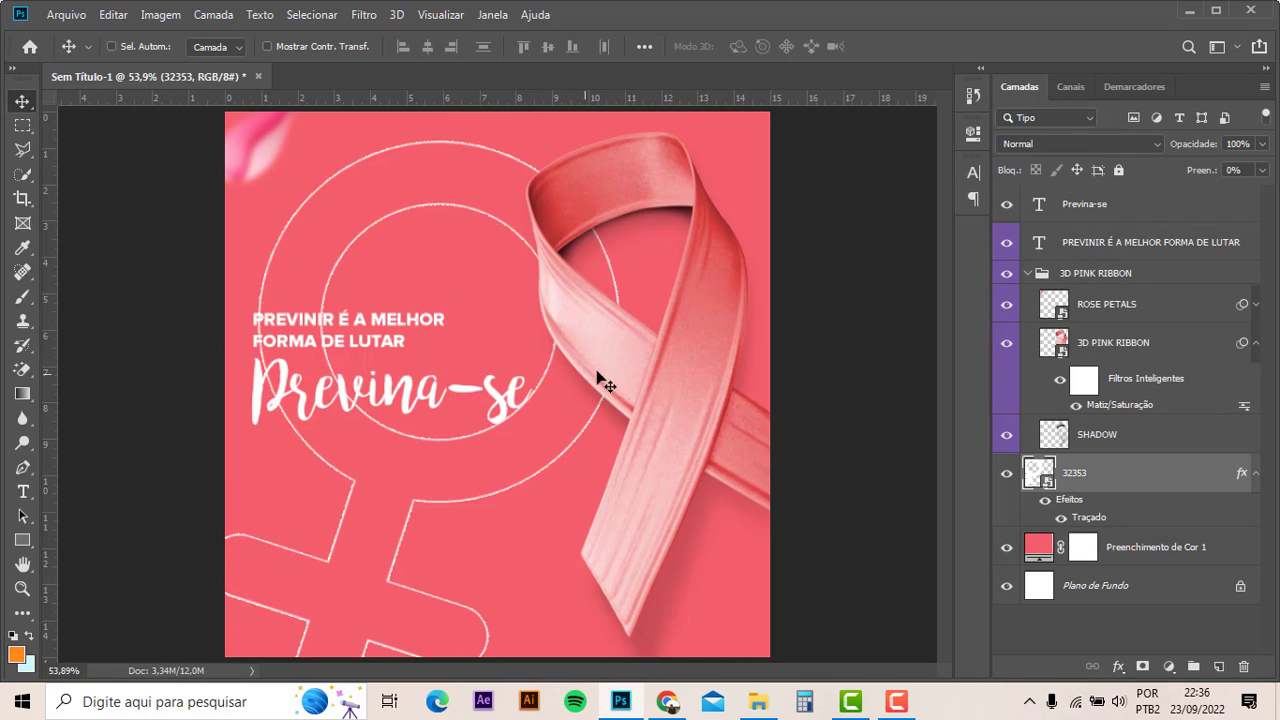
left_click(1042, 146)
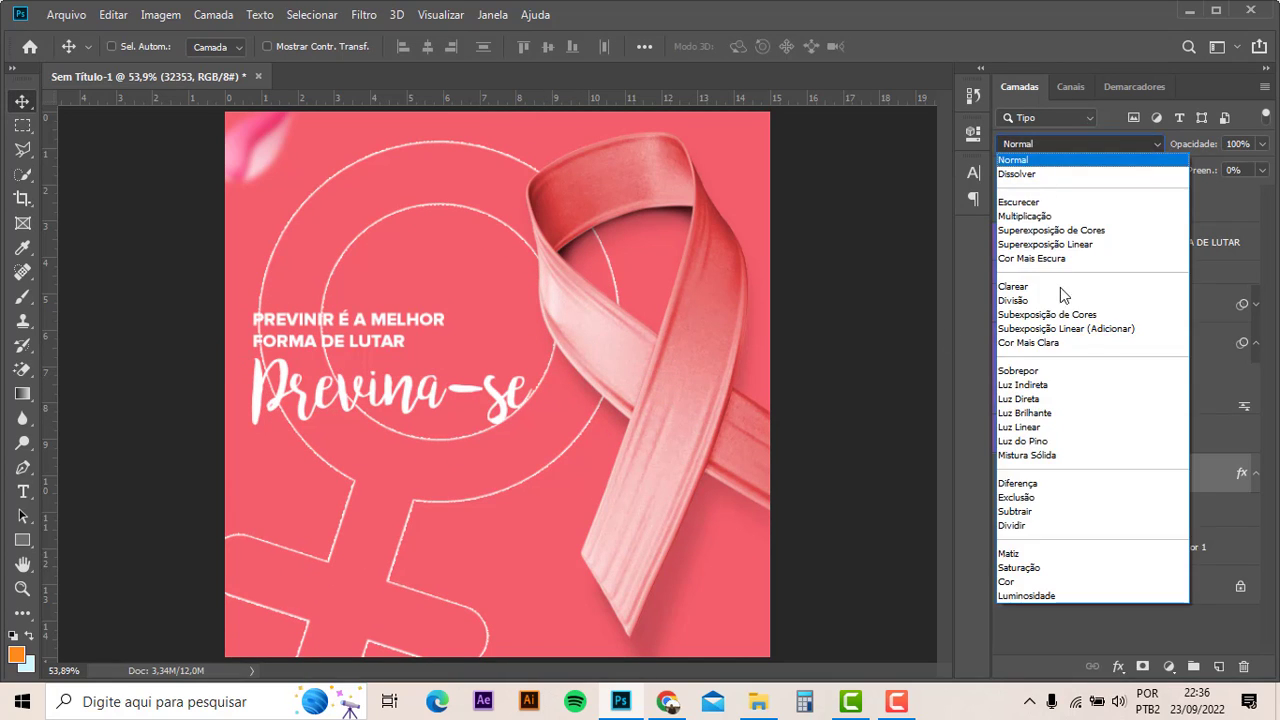
left_click(1062, 377)
right_click(1125, 468)
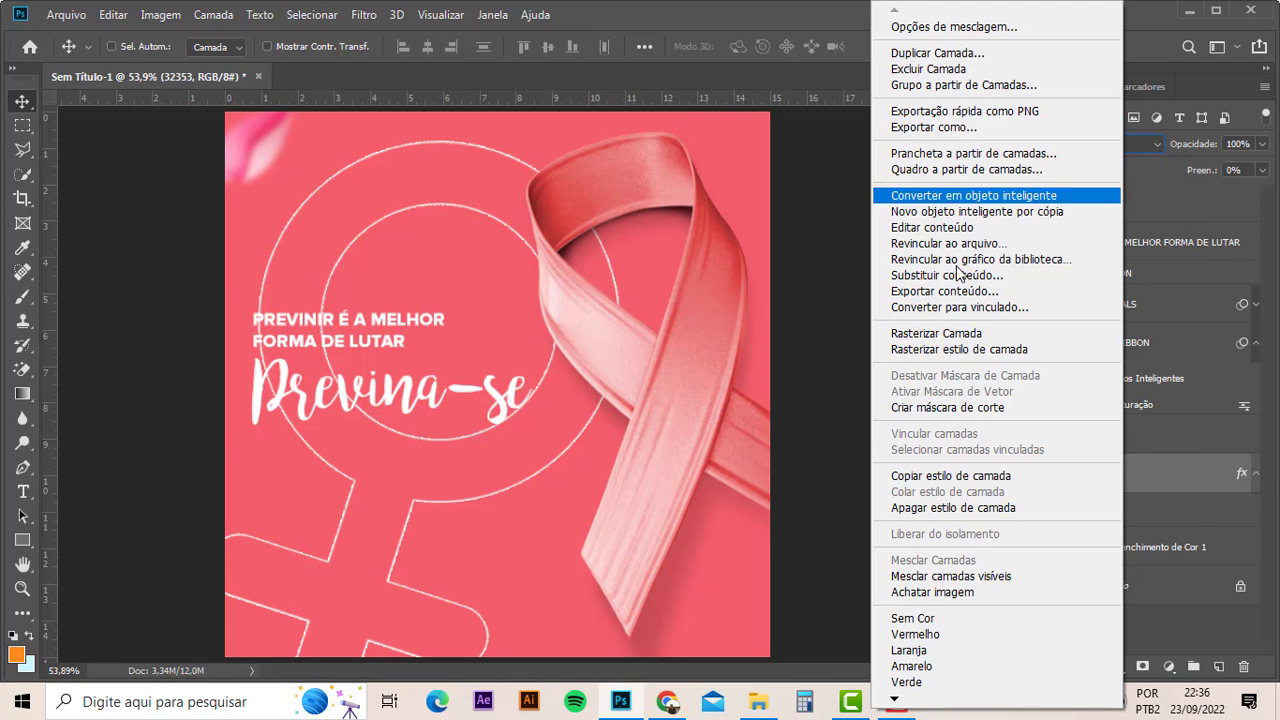
left_click(941, 196)
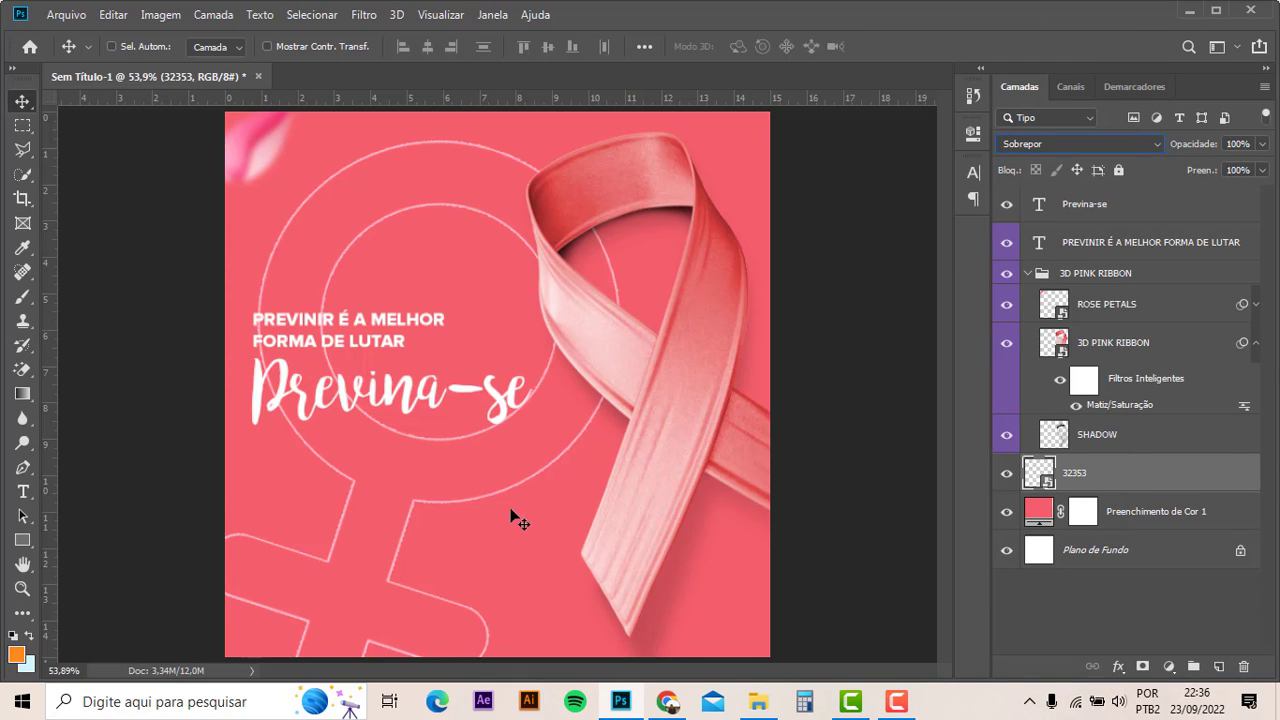
- Fade the symbol outline to 23% opacity and reposition it behind the headline
mouse_move(511, 514)
left_mouse_down()
mouse_move(494, 485)
mouse_move(513, 502)
left_mouse_up()
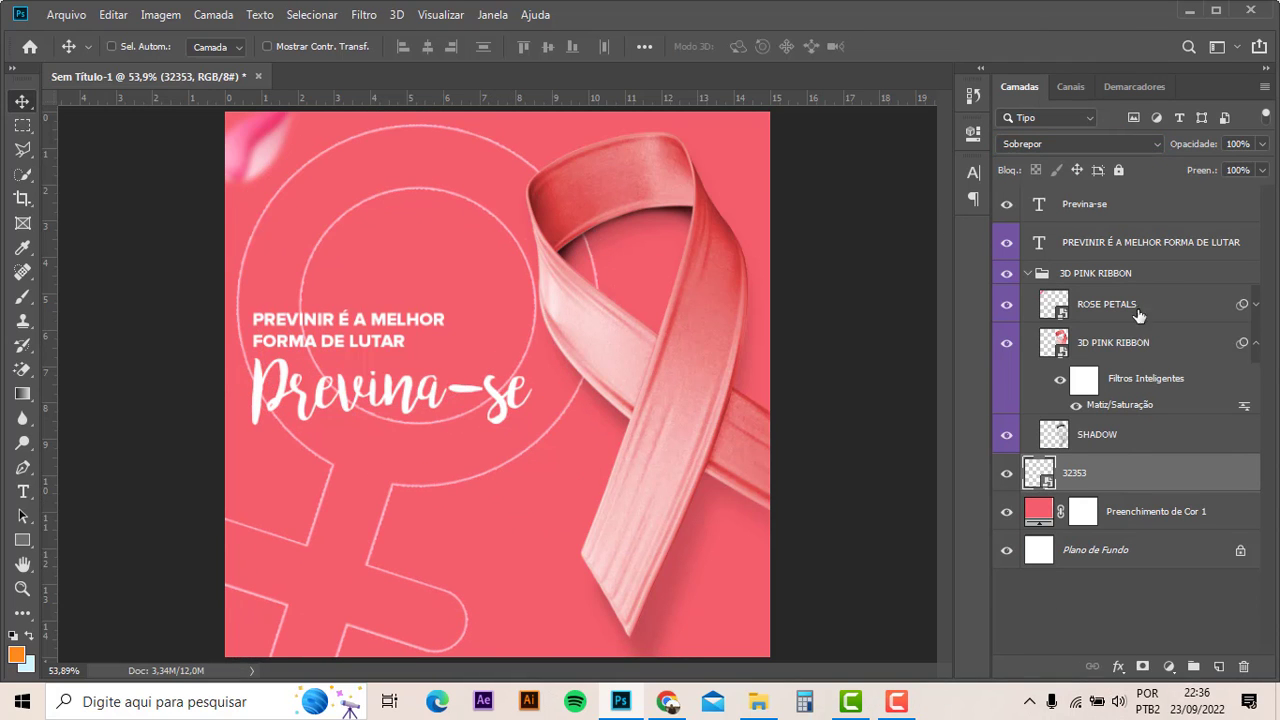
left_click_drag(1201, 147, 1137, 163)
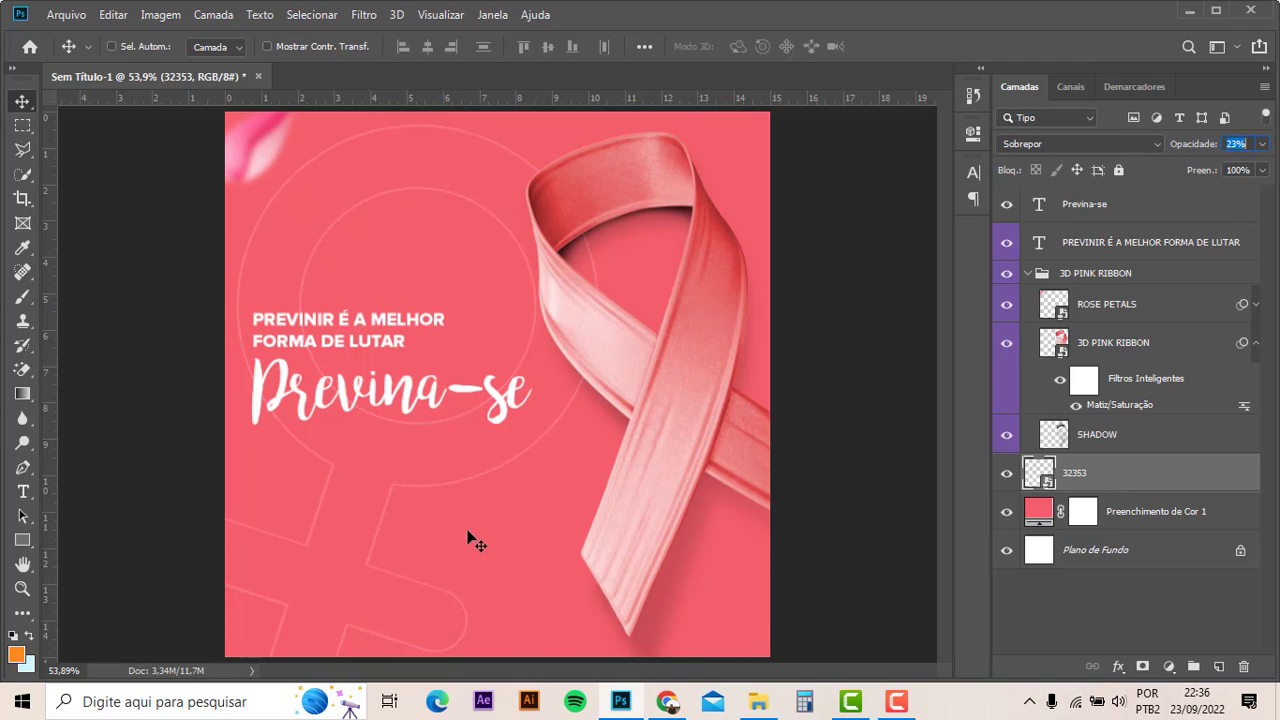
mouse_move(470, 540)
left_mouse_down()
mouse_move(466, 530)
mouse_move(505, 570)
mouse_move(491, 486)
mouse_move(440, 478)
left_mouse_up()
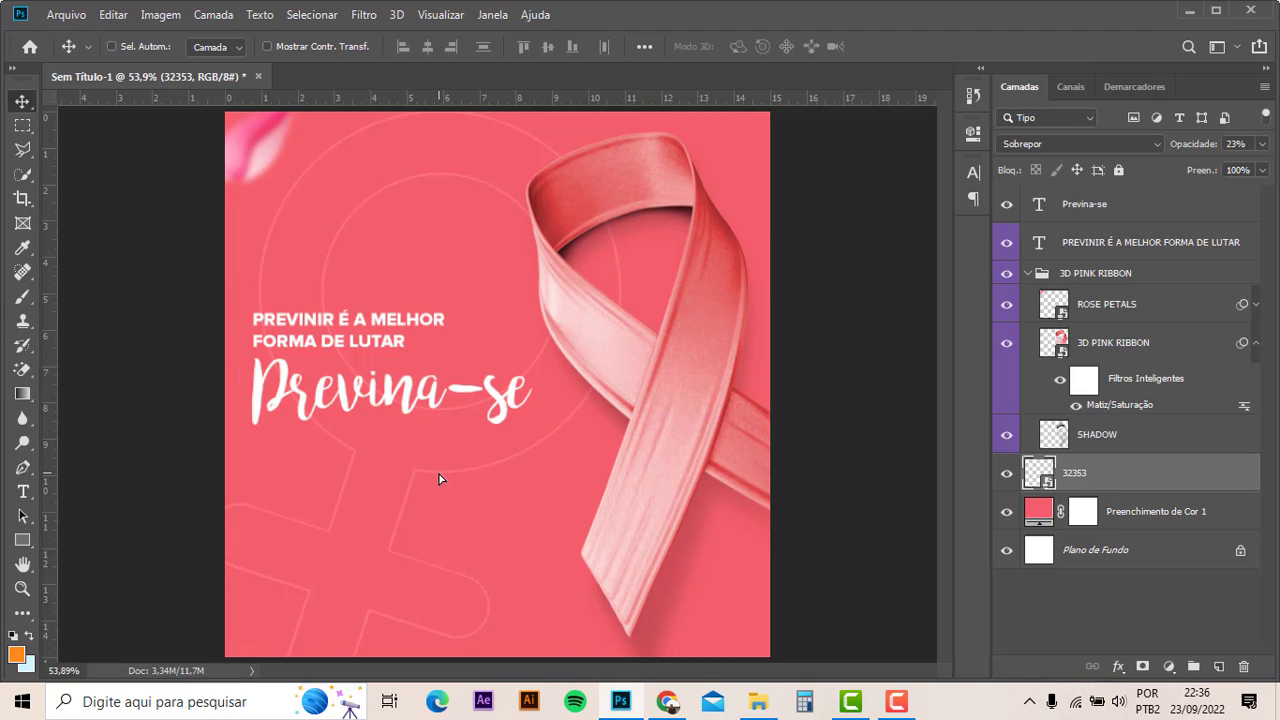
- Collapse the 3D PINK RIBBON group and nudge the ribbon artwork into place
scroll(466, 458, "down", 1)
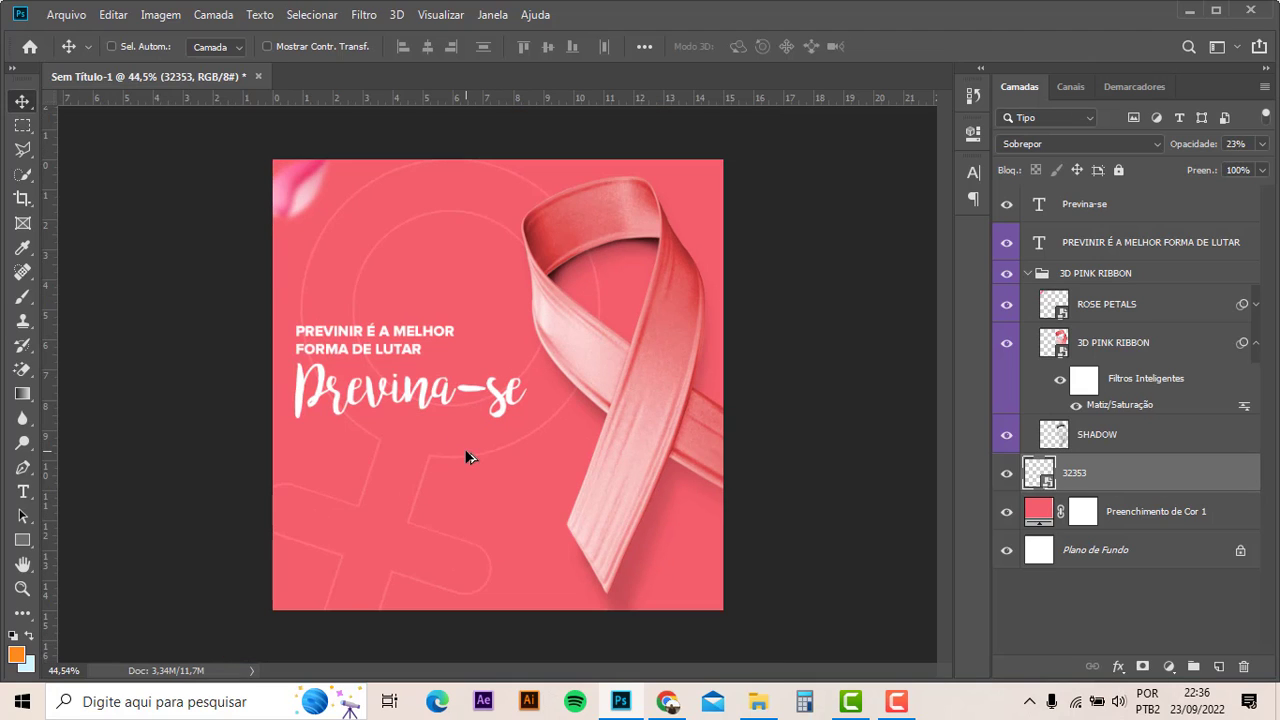
left_click(628, 429, "ctrl")
left_click_drag(630, 429, 598, 430)
key("ctrl+z")
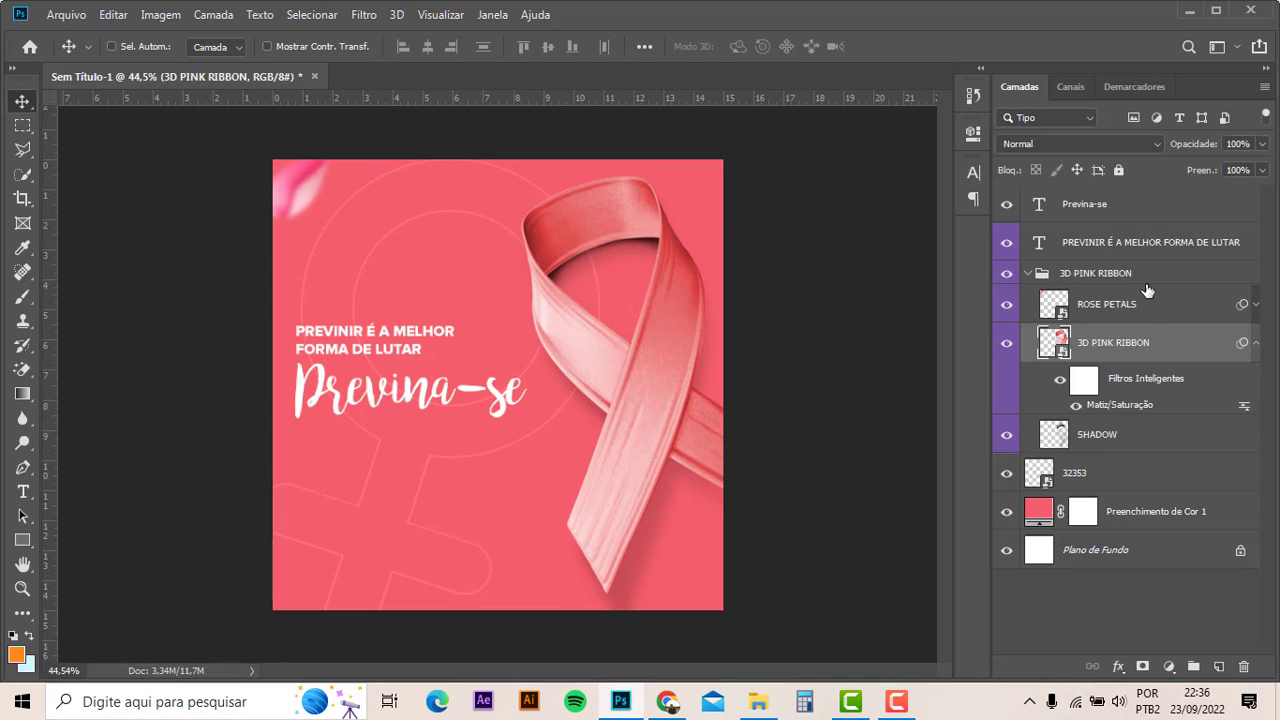
left_click(1024, 276)
left_click(1027, 276)
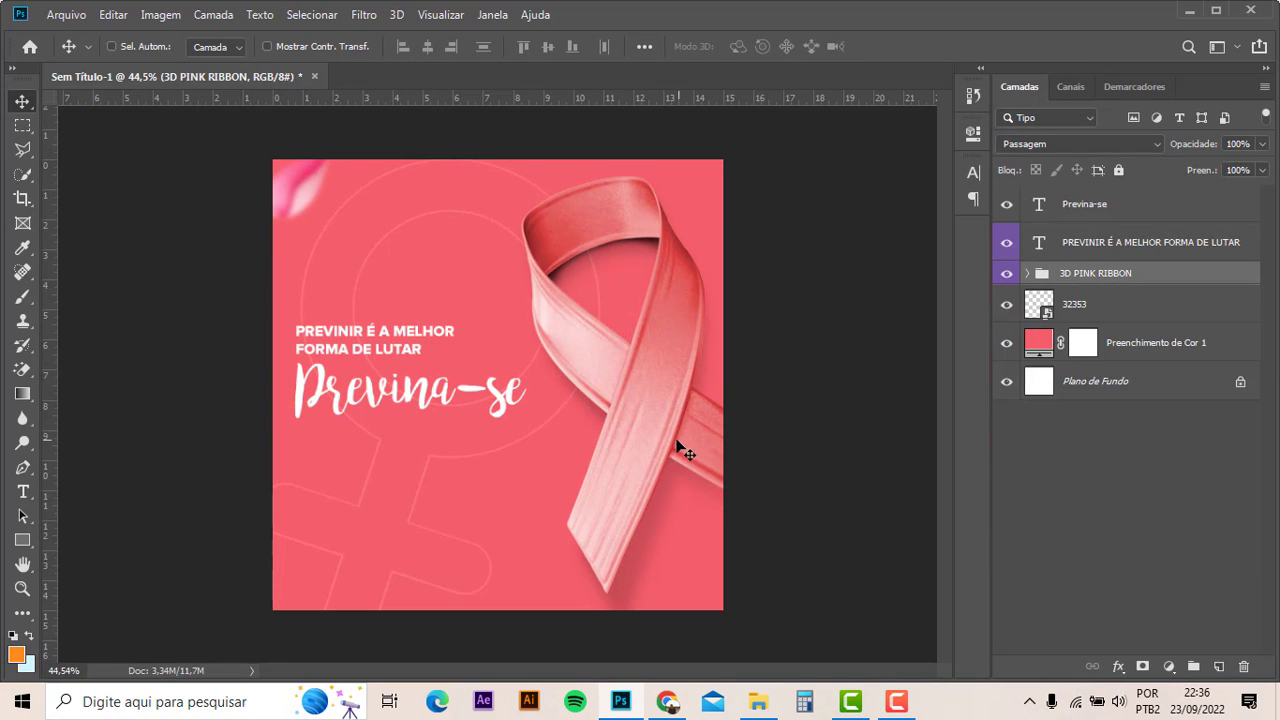
left_click_drag(679, 450, 674, 441)
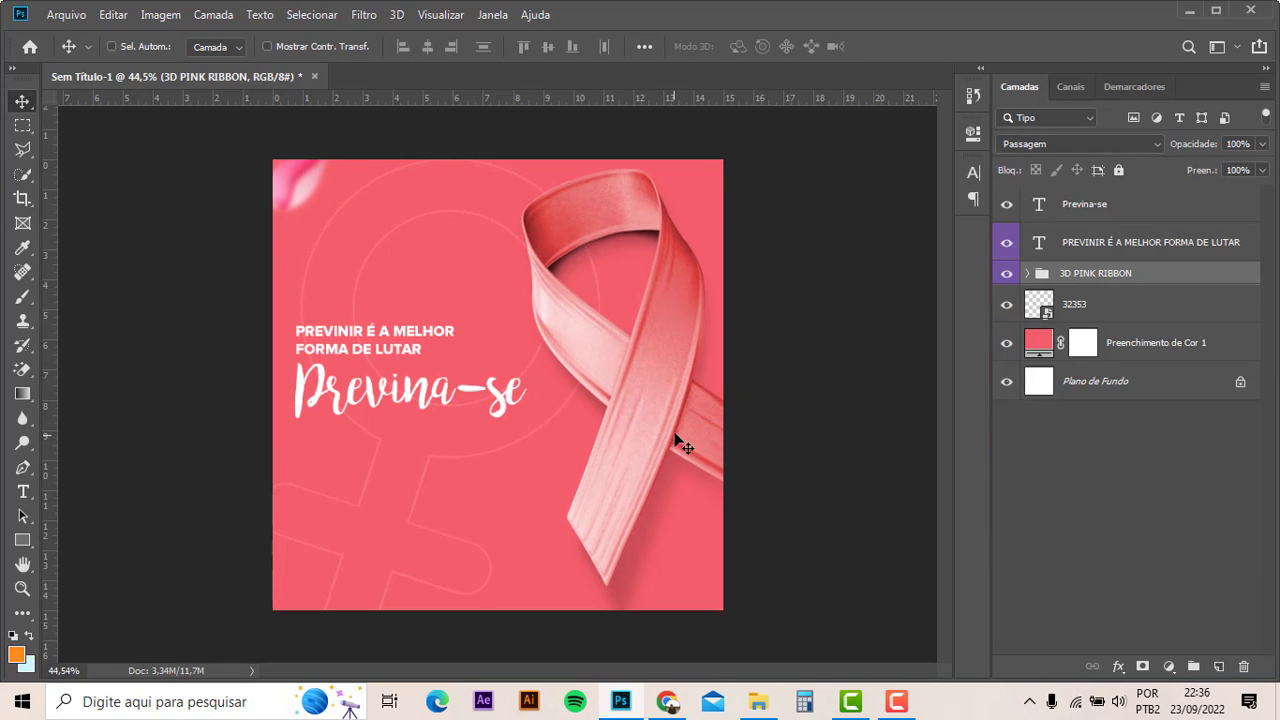
scroll(623, 437, "up", 2)
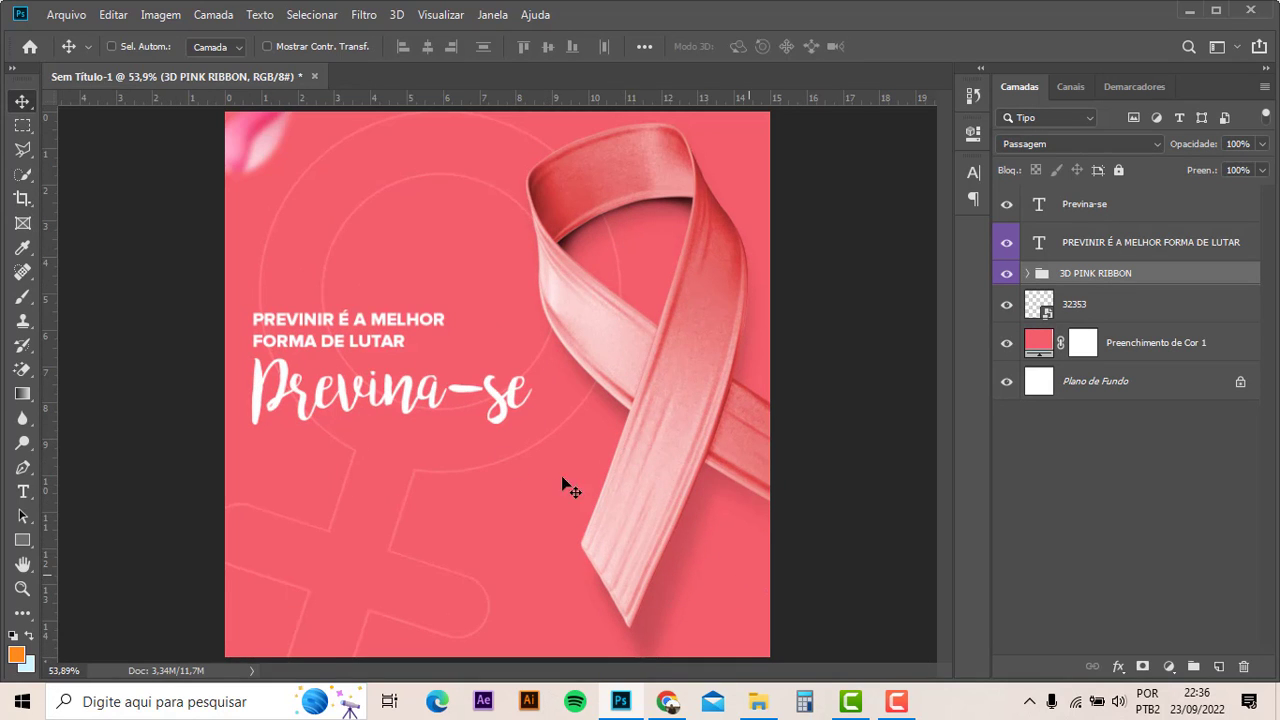
left_click(668, 703)
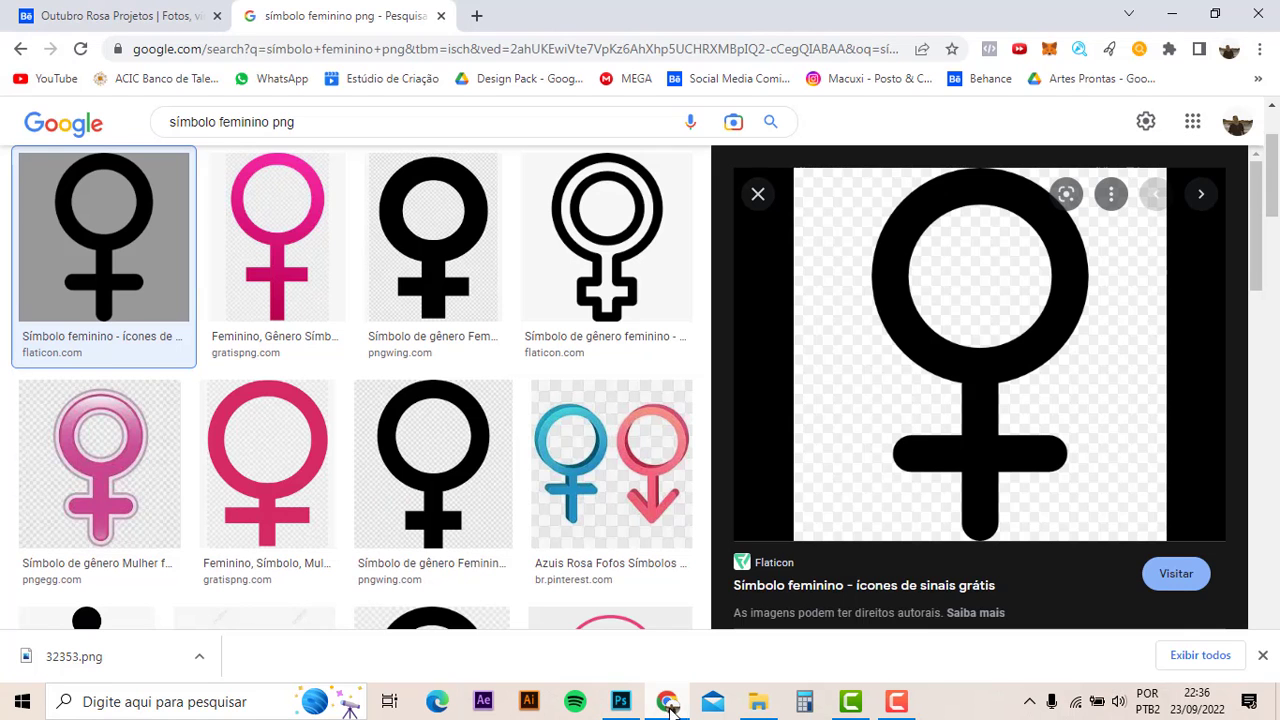
left_click(36, 12)
scroll(571, 300, "down", 1)
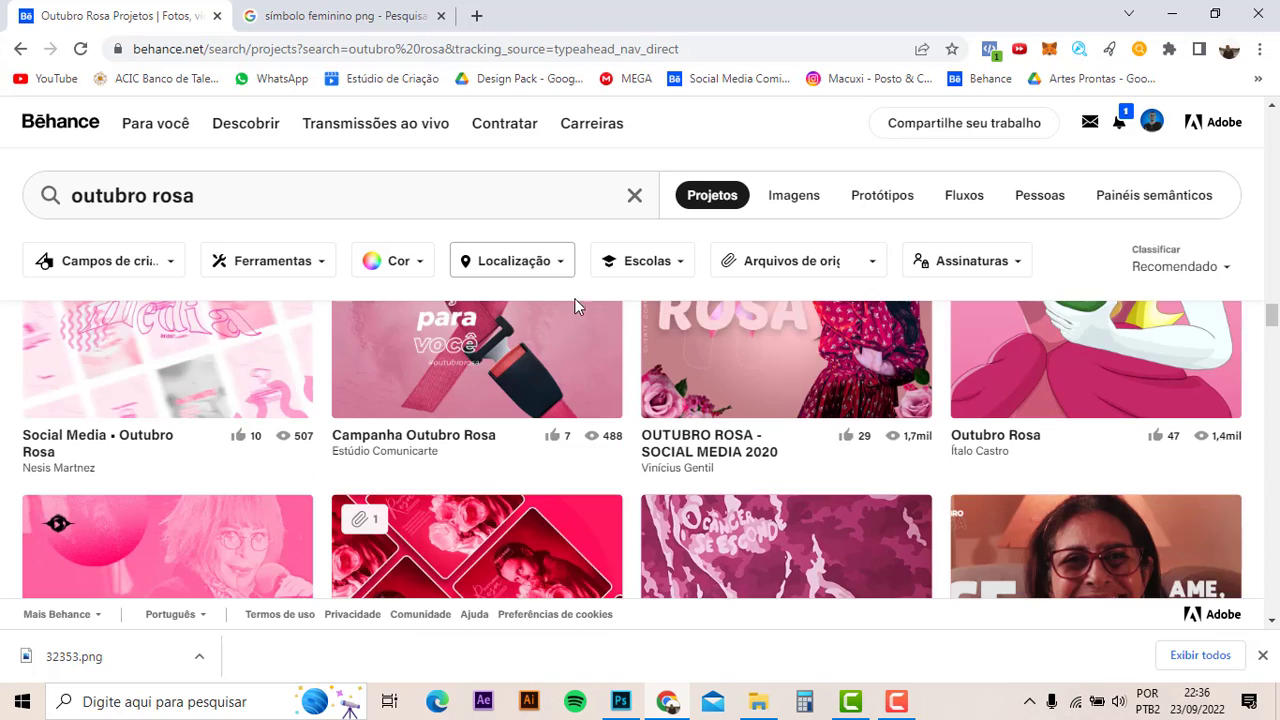
scroll(717, 369, "down", 2)
scroll(717, 369, "down", 2)
scroll(717, 369, "down", 2)
scroll(717, 369, "down", 3)
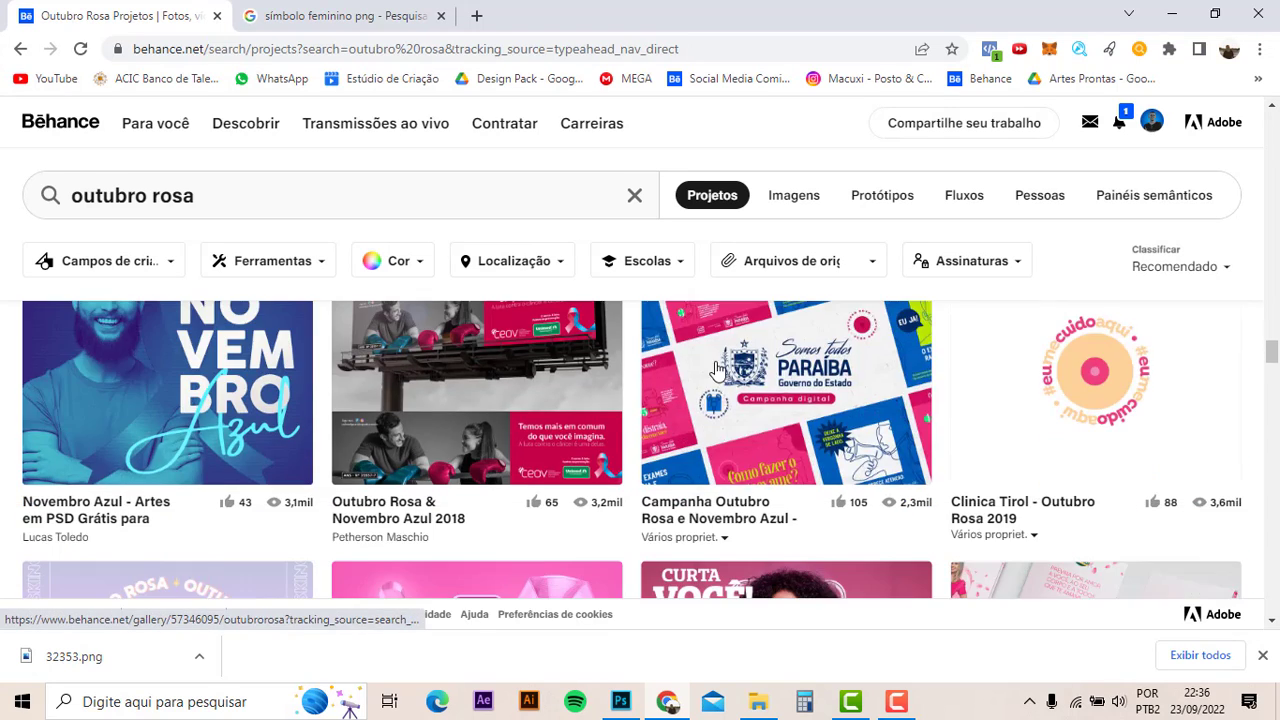
scroll(501, 399, "down", 1)
scroll(501, 399, "down", 1)
scroll(501, 399, "down", 1)
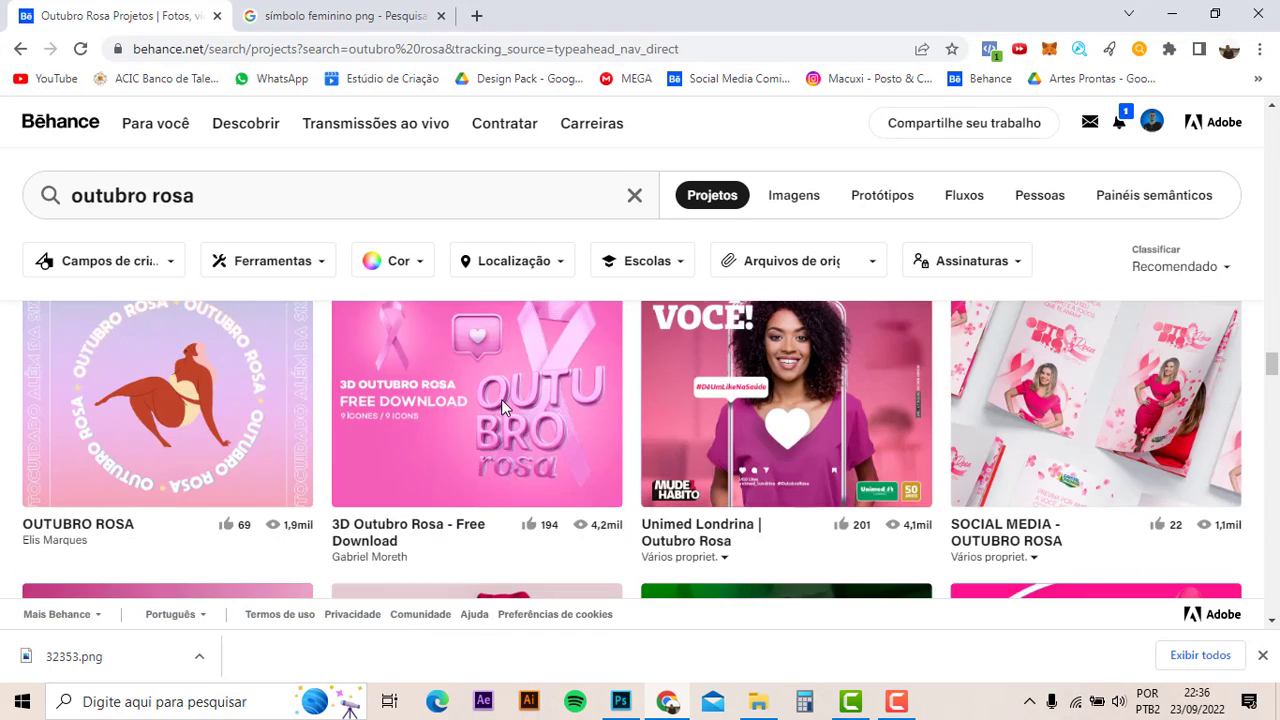
scroll(501, 399, "down", 1)
scroll(528, 401, "down", 1)
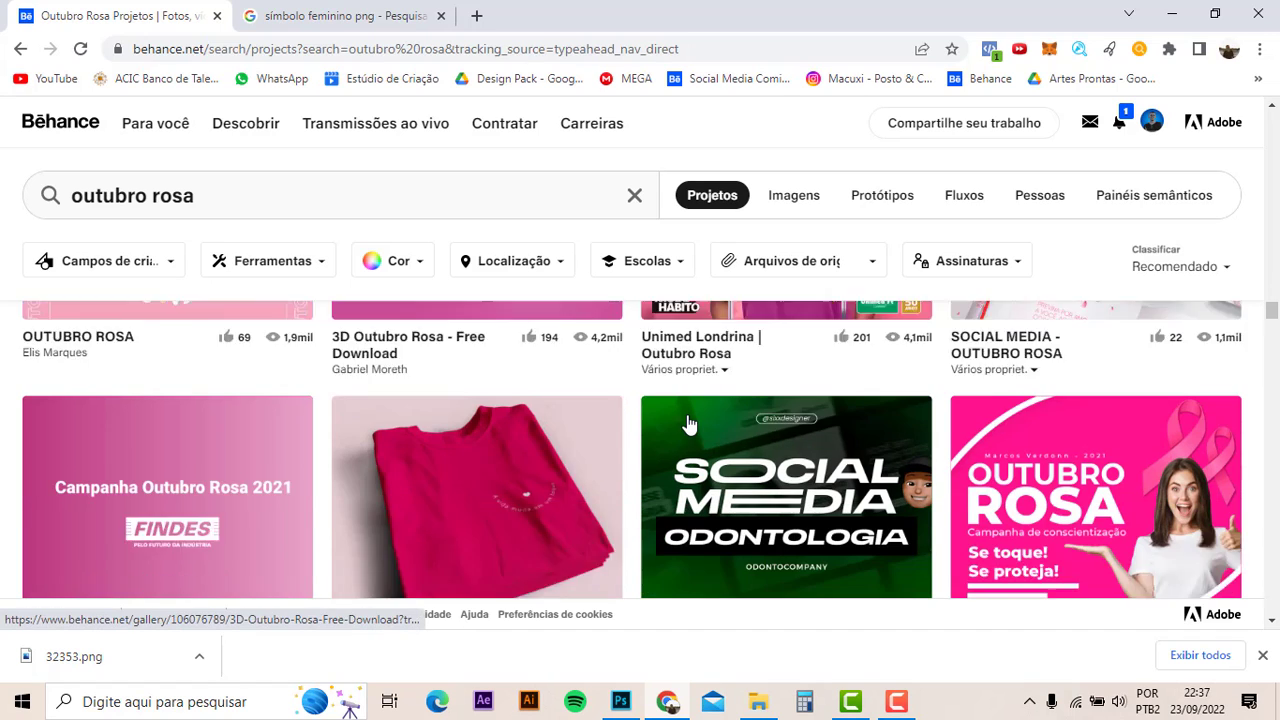
scroll(686, 423, "down", 1)
key("alt+Tab")
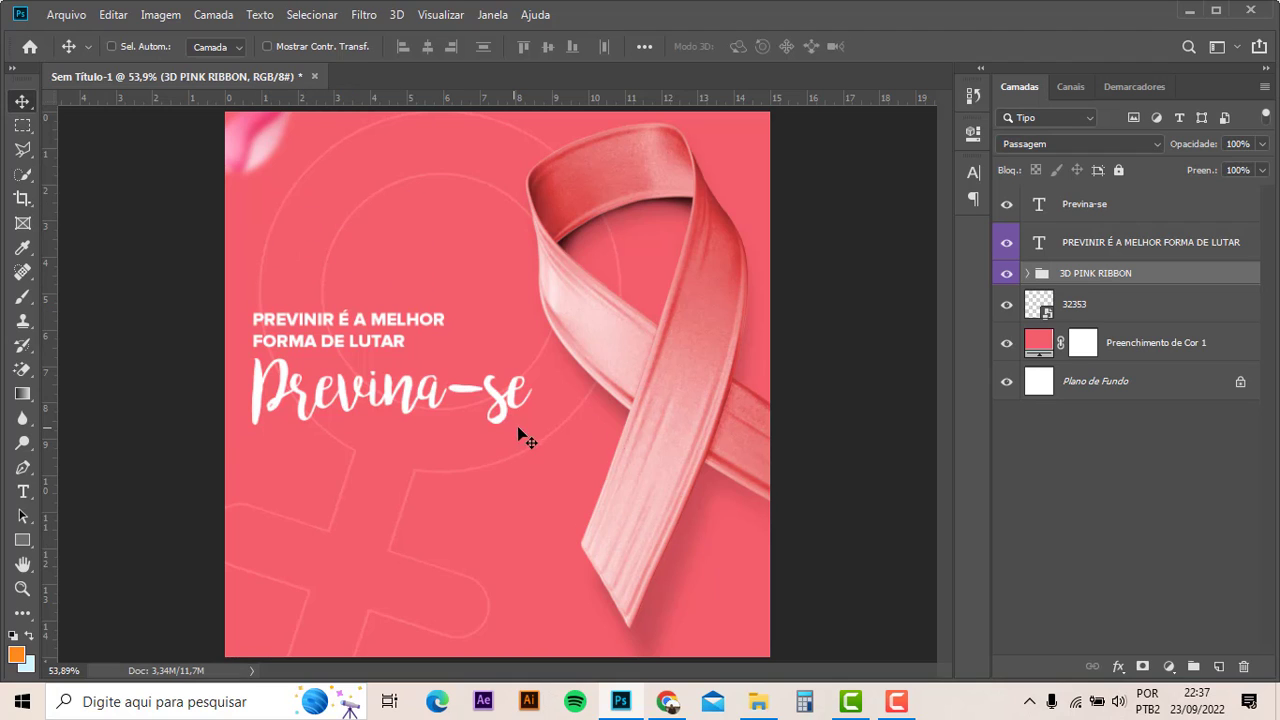
- Show the layout guides and draw a 243 × 97 px rectangle near the bottom-left
key("ctrl+semicolon")
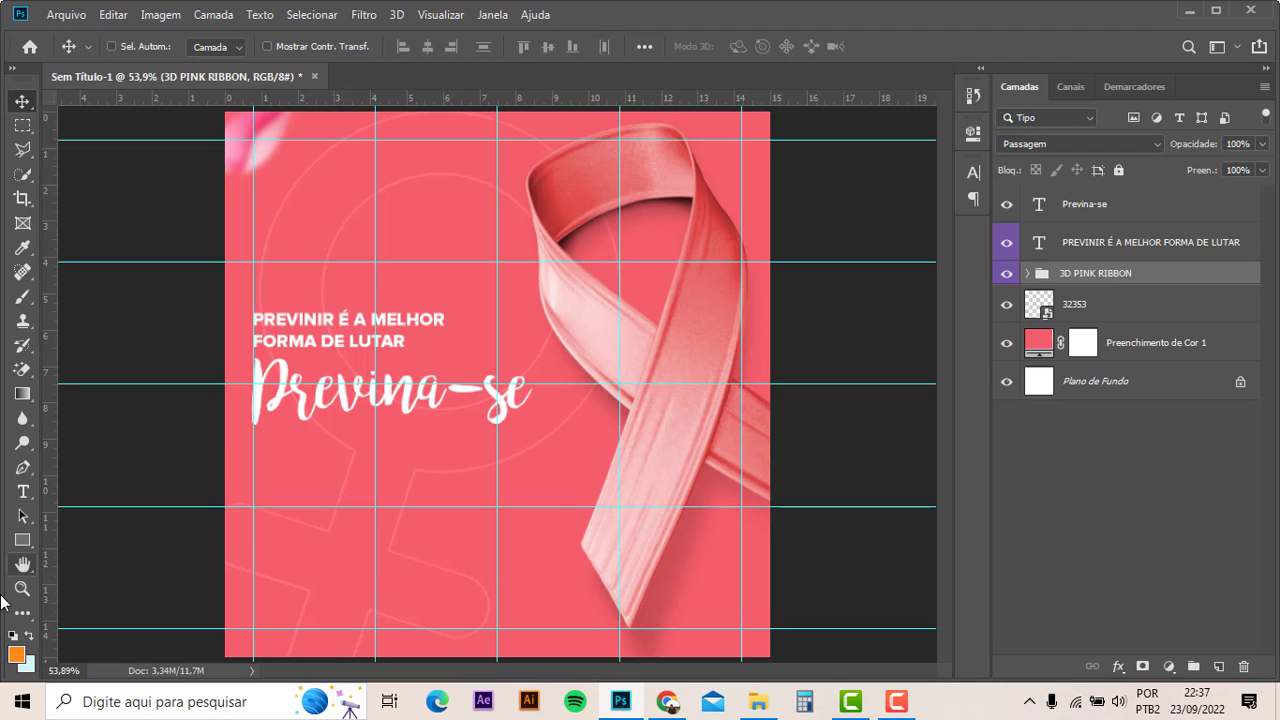
left_click(26, 540)
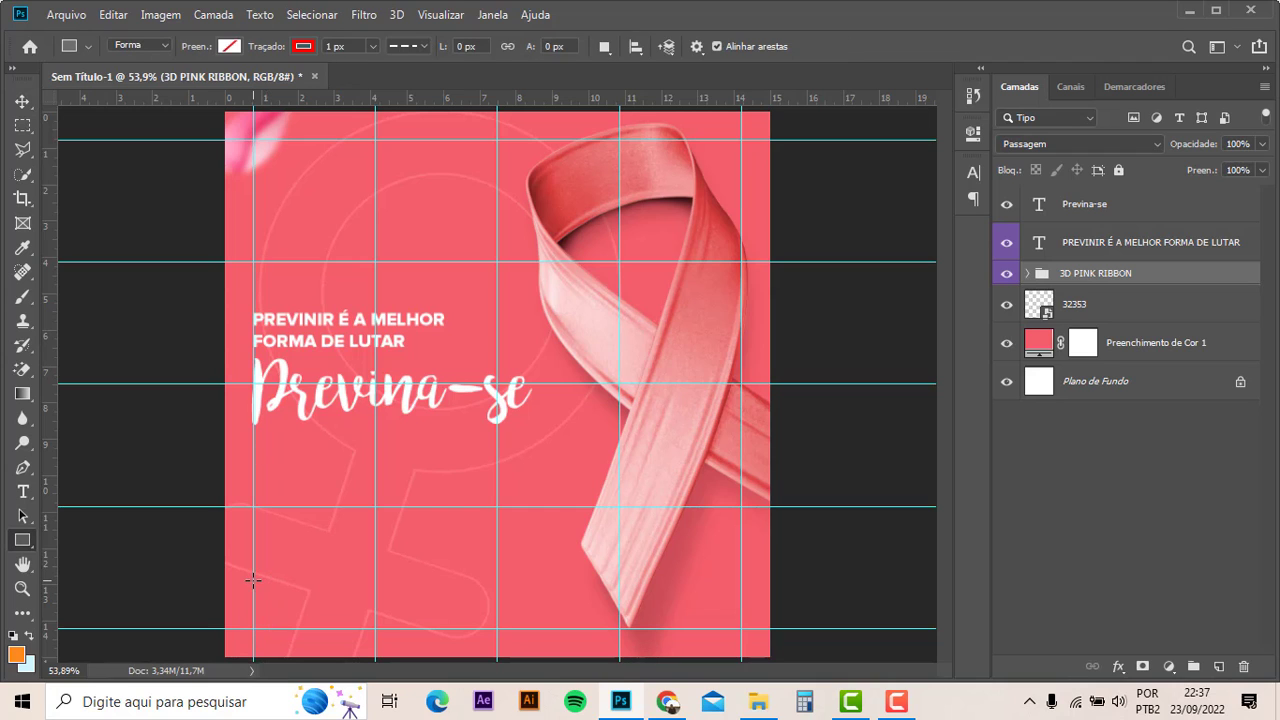
left_click_drag(253, 580, 375, 628)
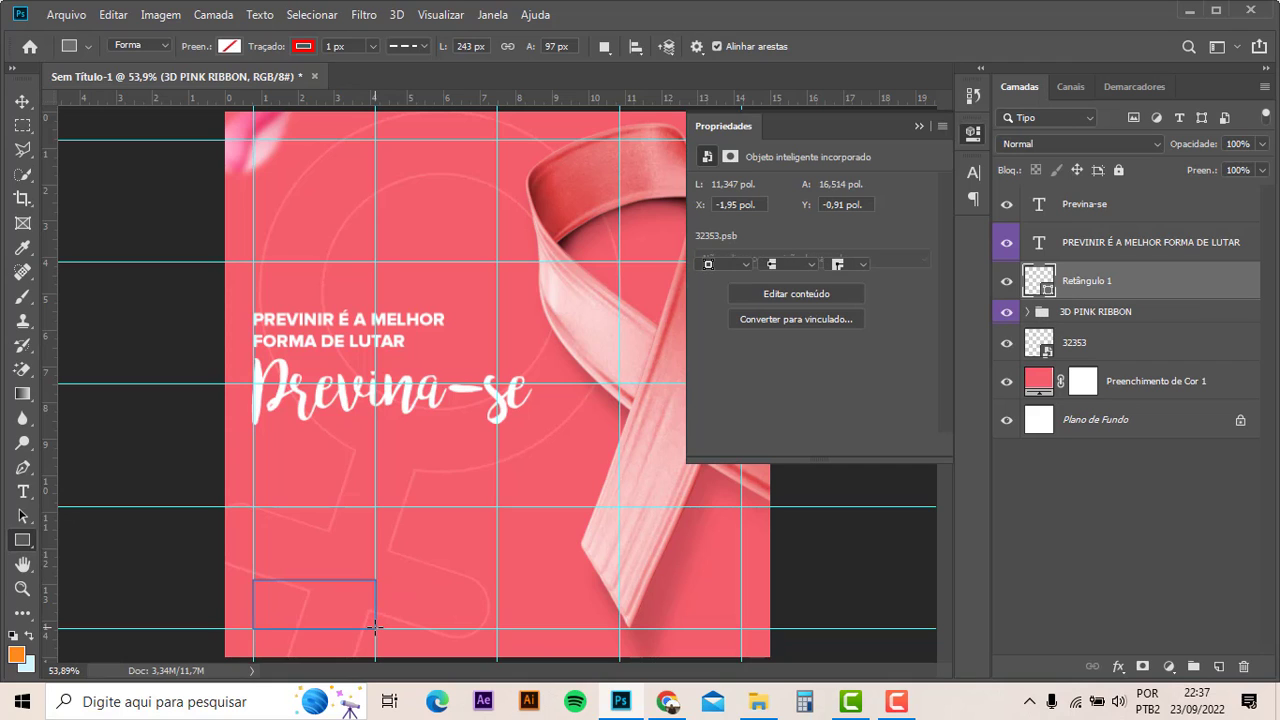
- Fill the rectangle with yellow, leaving it without a stroke
left_click(740, 248)
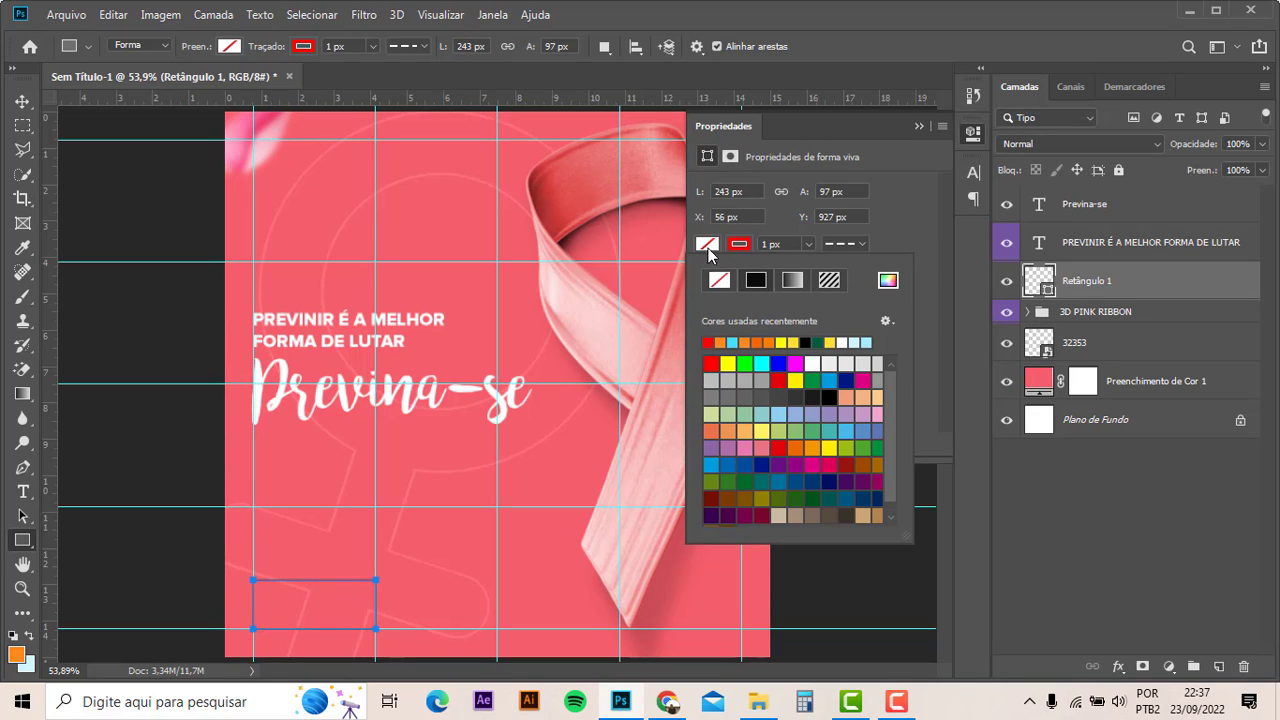
left_click(707, 245)
left_click(707, 243)
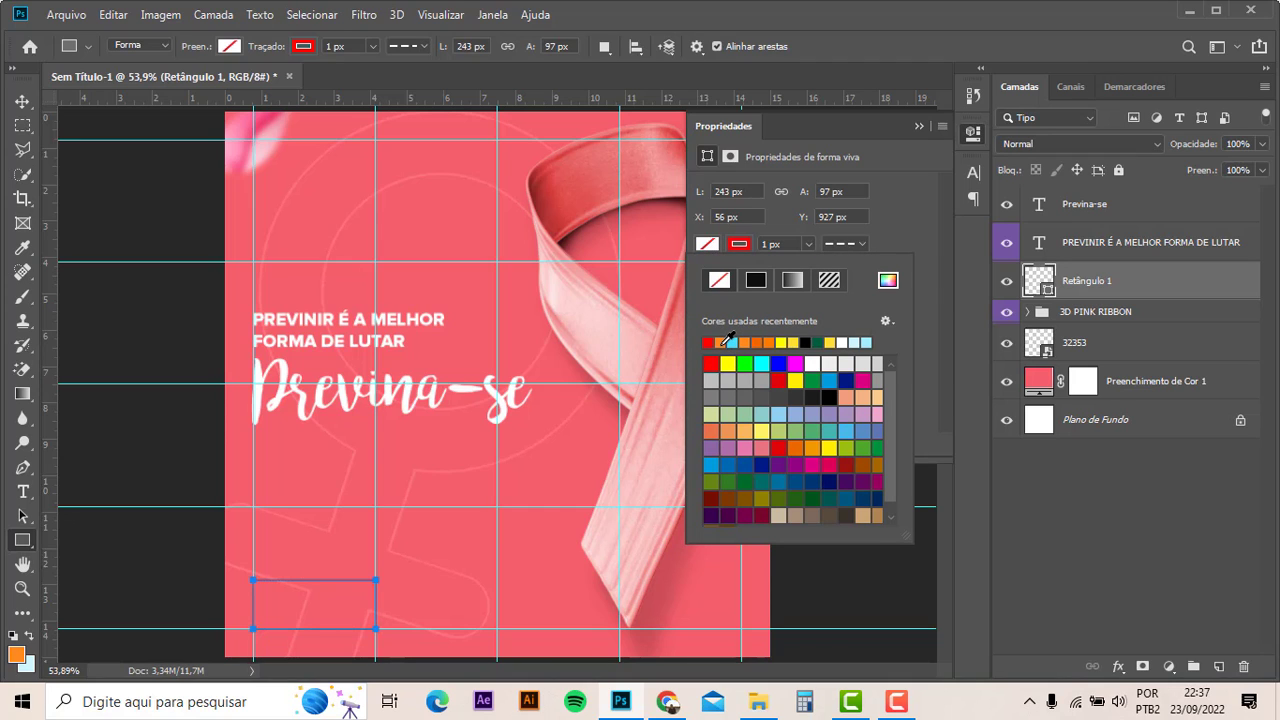
left_click(800, 342)
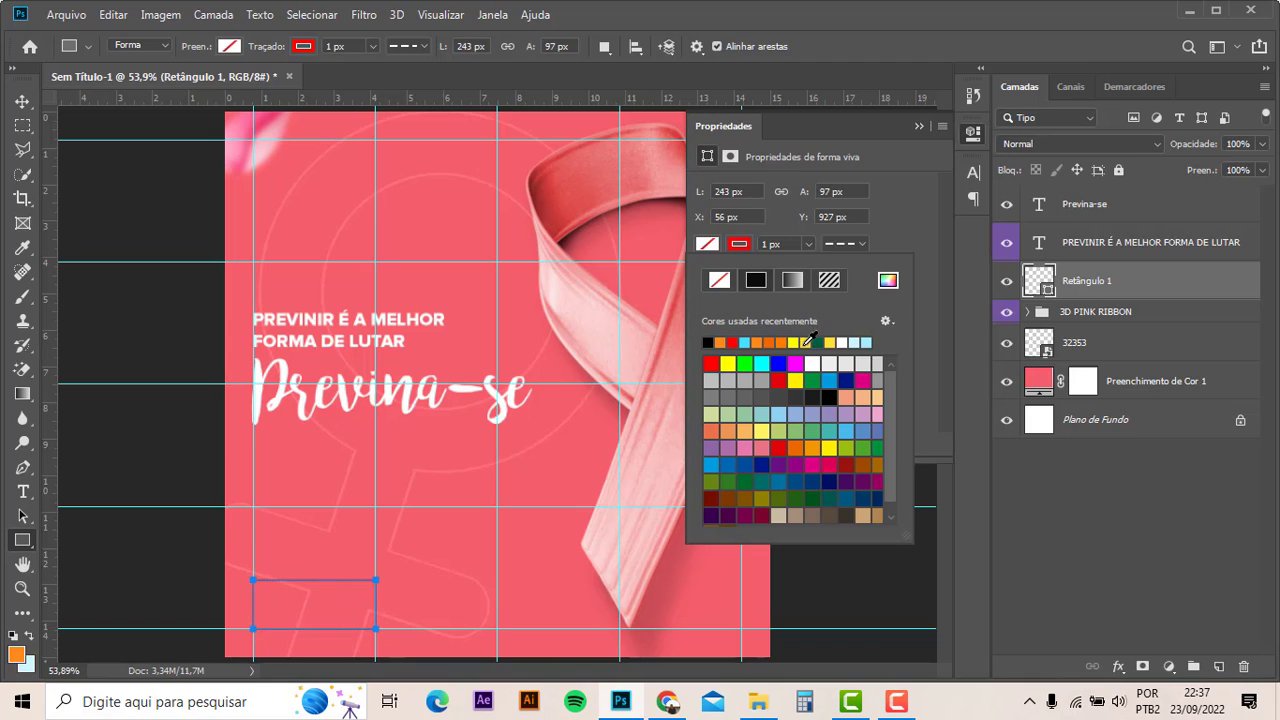
left_click(749, 247)
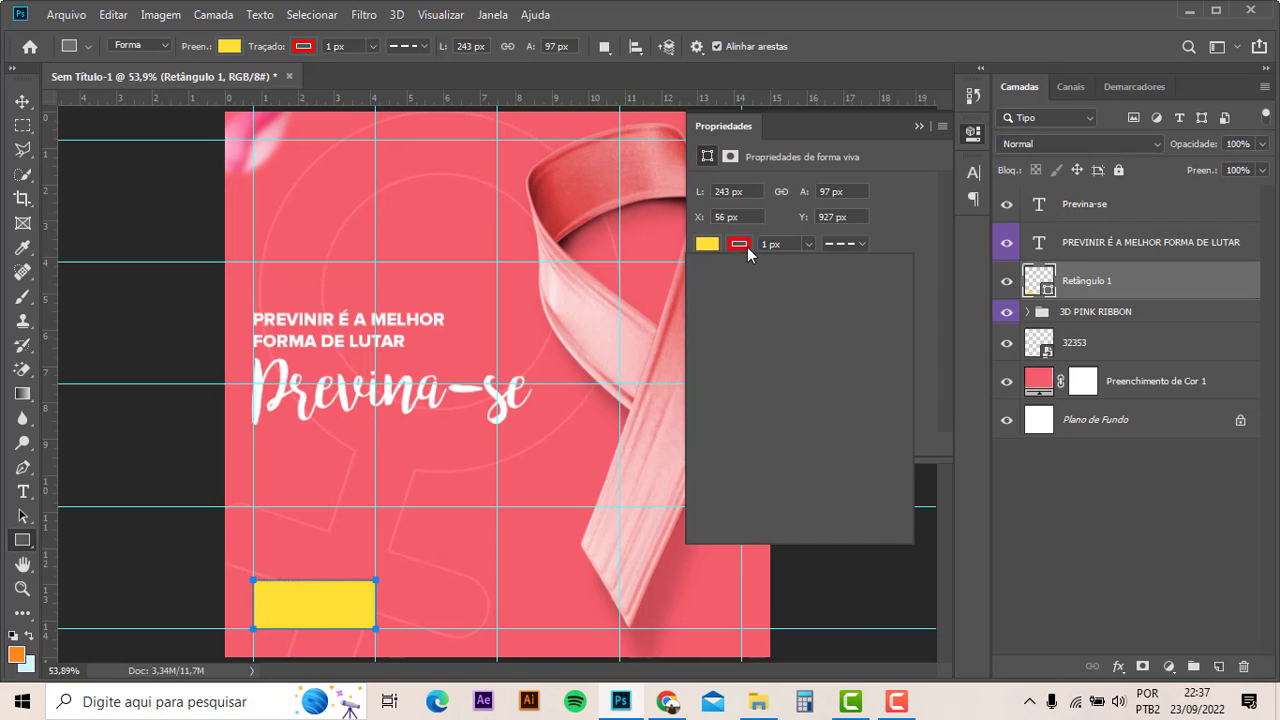
left_click(912, 127)
left_click(22, 102)
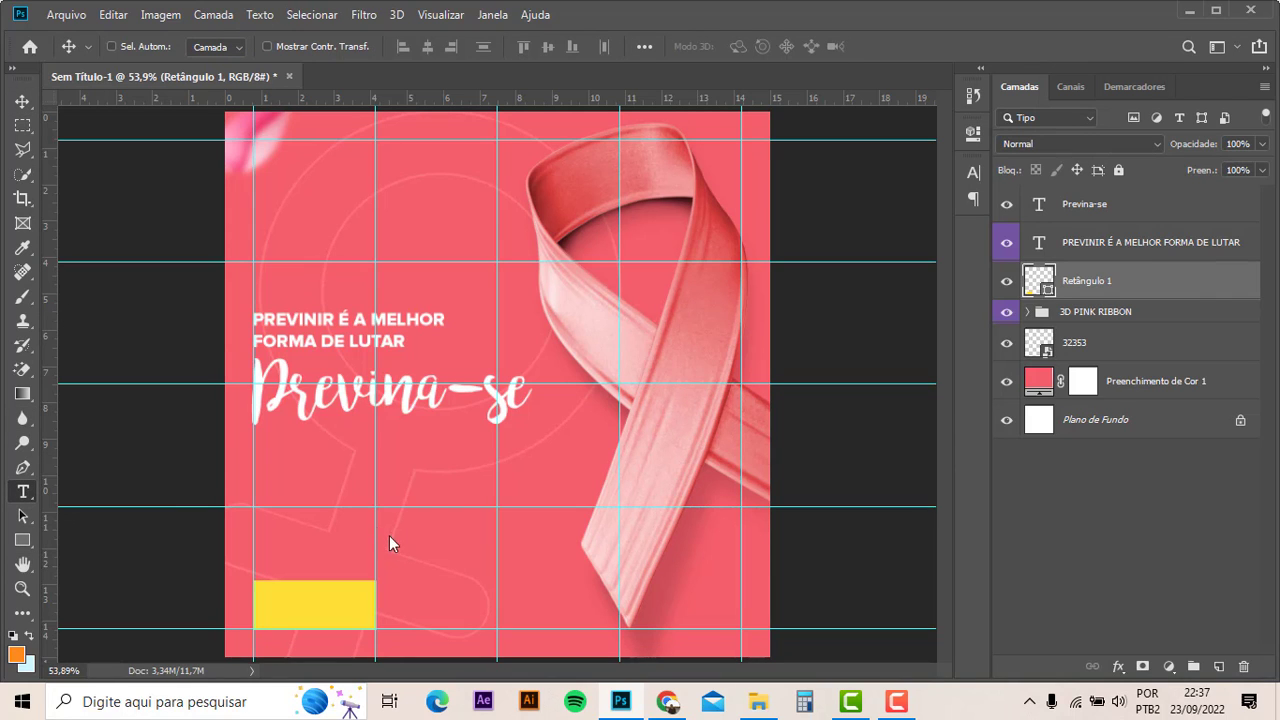
- Add a white script text layer above the yellow rectangle and enlarge it
key("t")
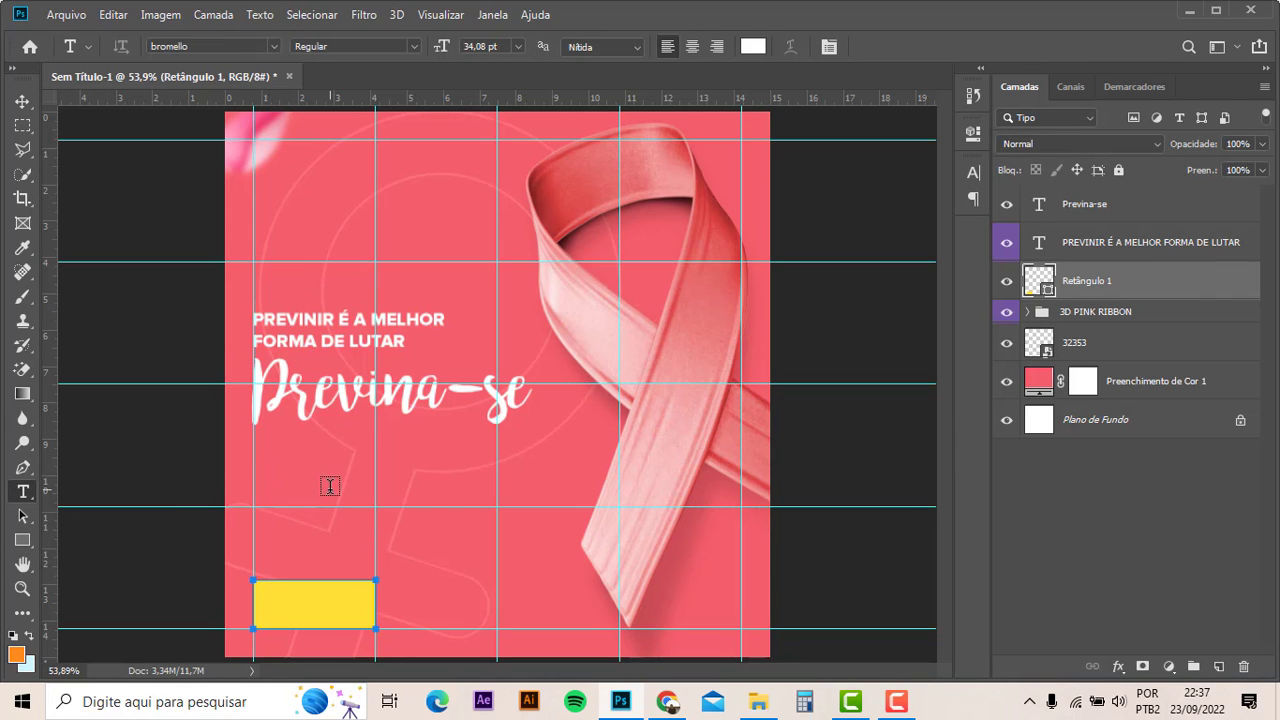
left_click(330, 488)
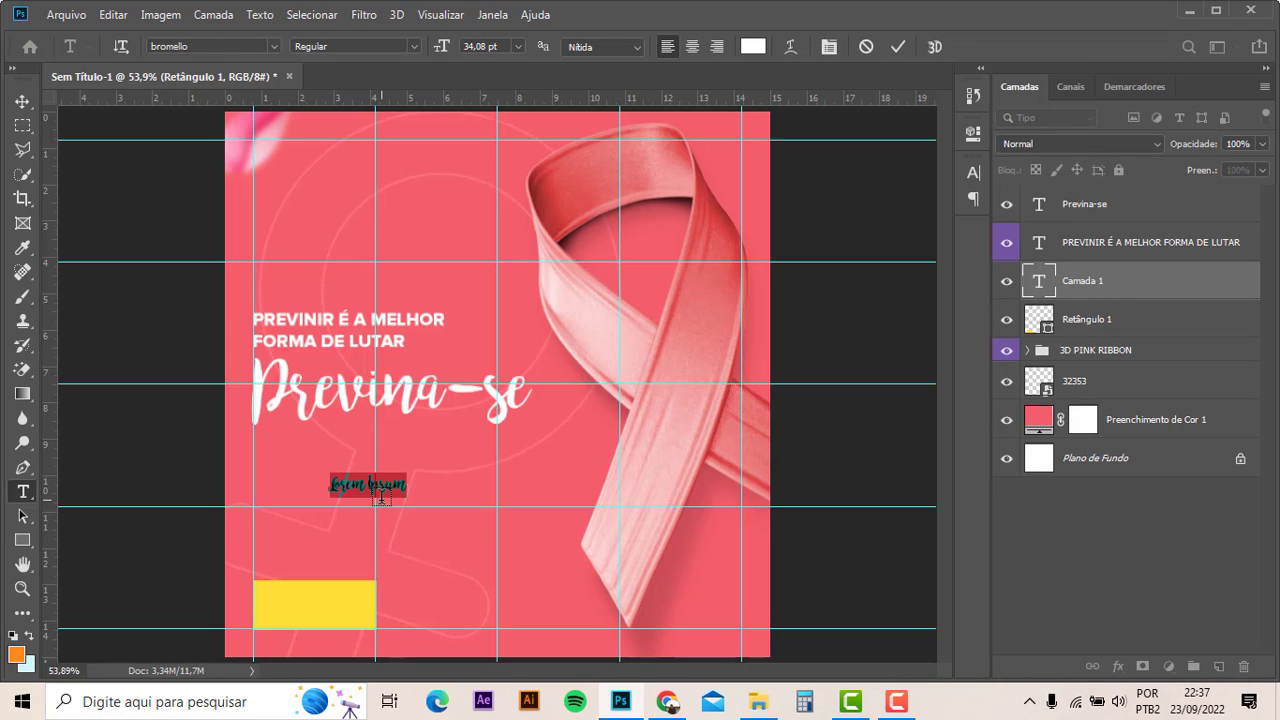
type("Out")
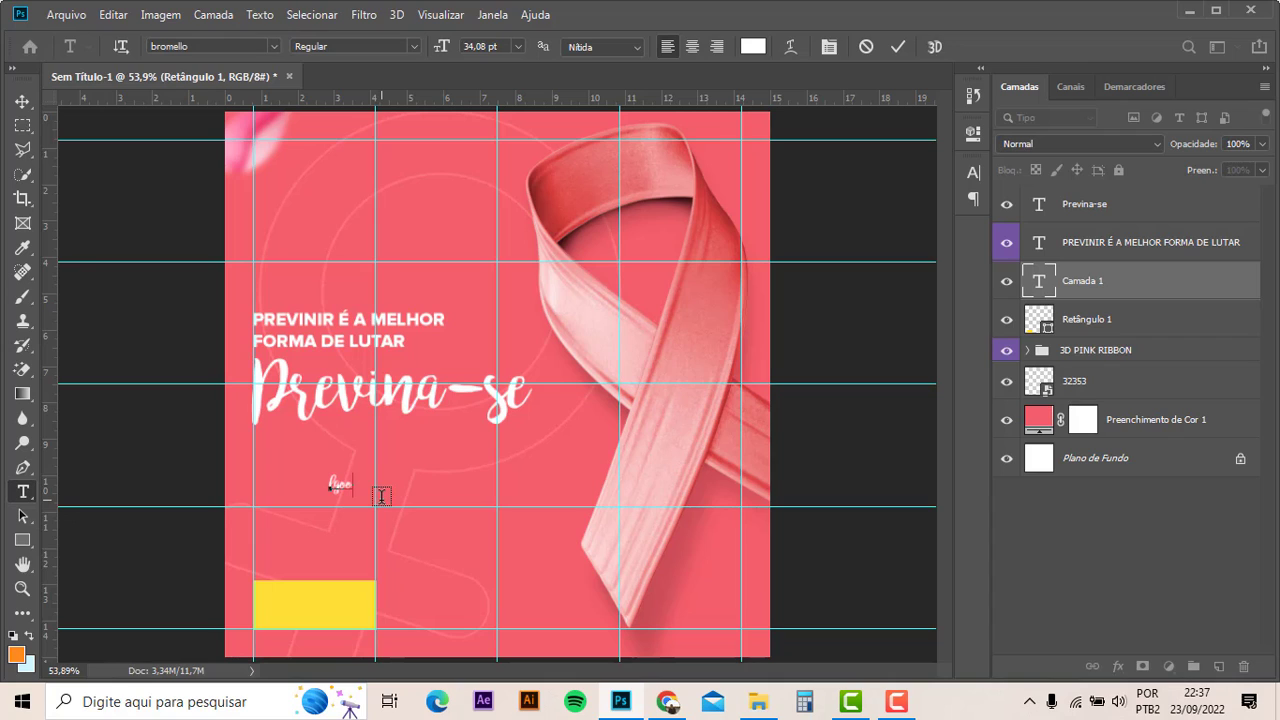
key("ctrl+Return")
key("v")
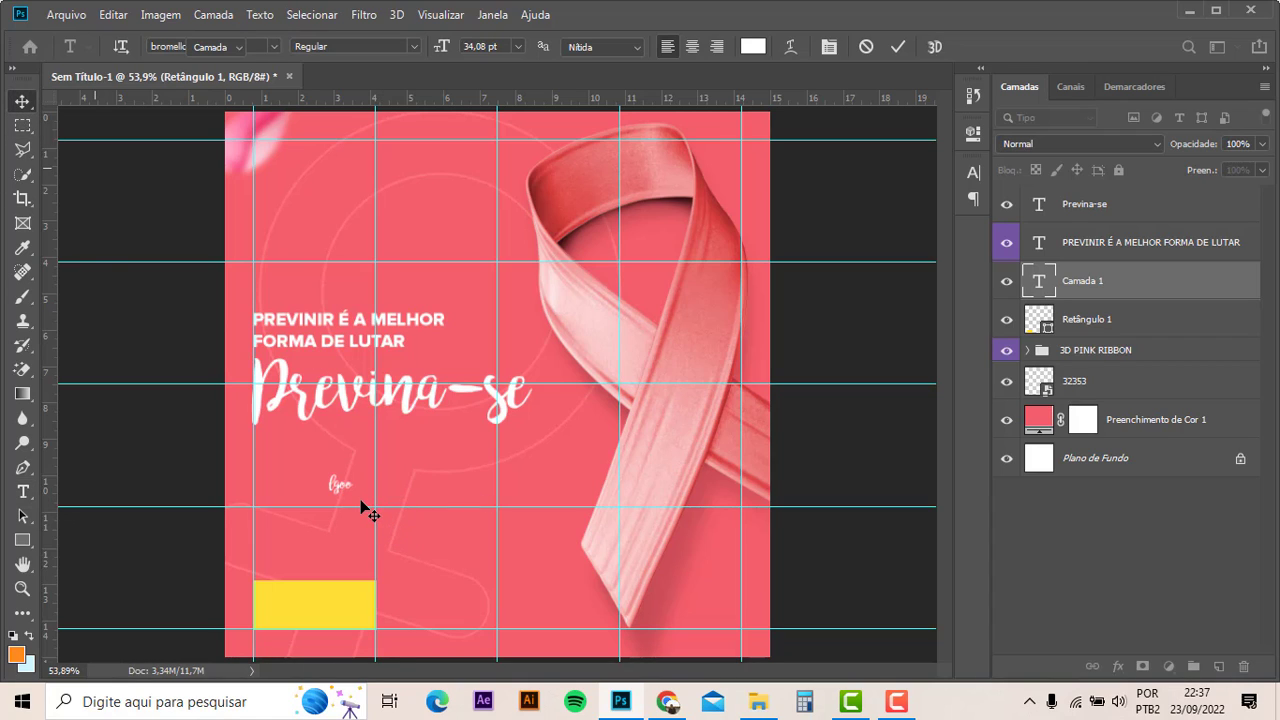
key("ctrl+t")
left_click_drag(362, 508, 388, 545)
key("Return")
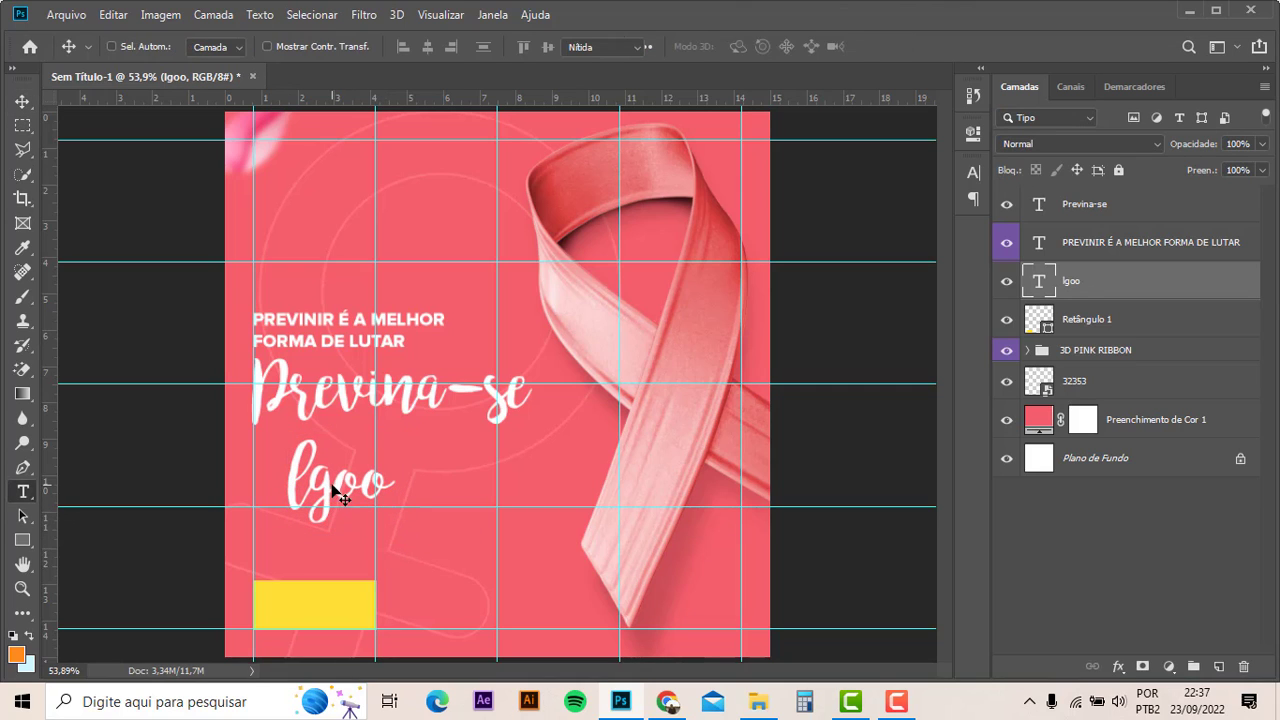
- Change the script text to 'logo', fit it onto the yellow rectangle, and hide the guides
key("t")
double_click(368, 478)
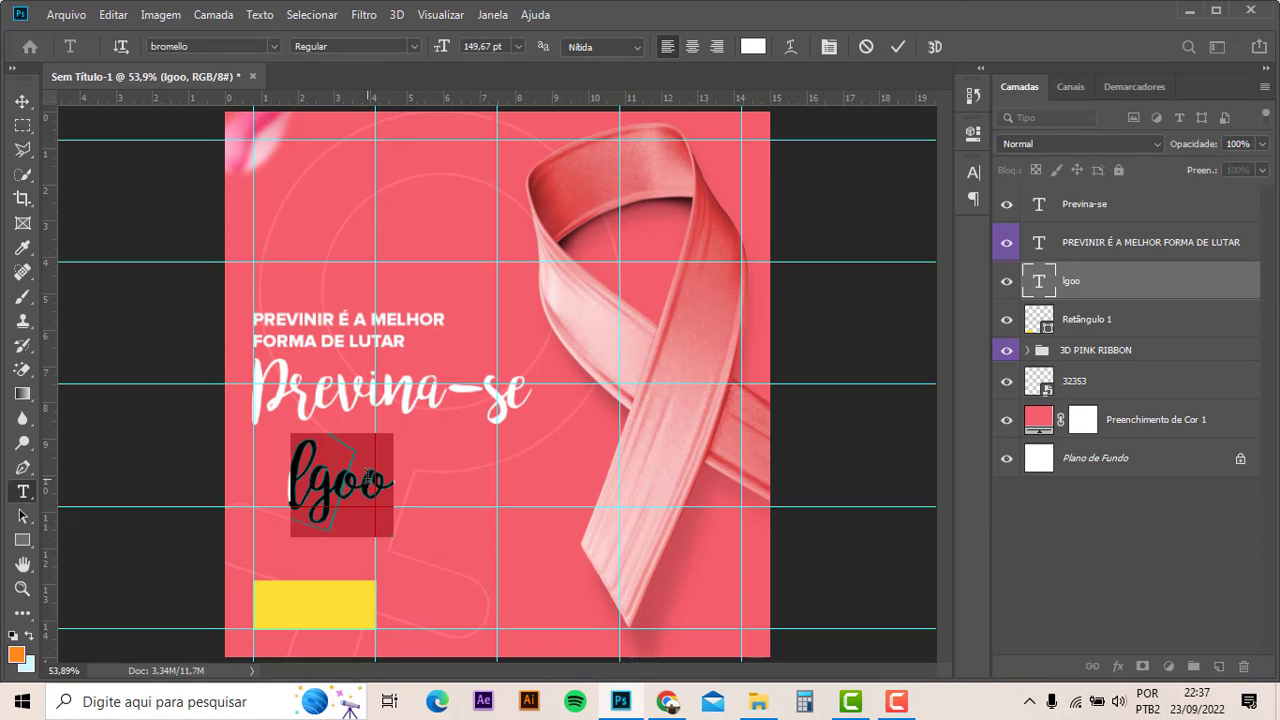
type("logo")
key("ctrl+Return")
key("v")
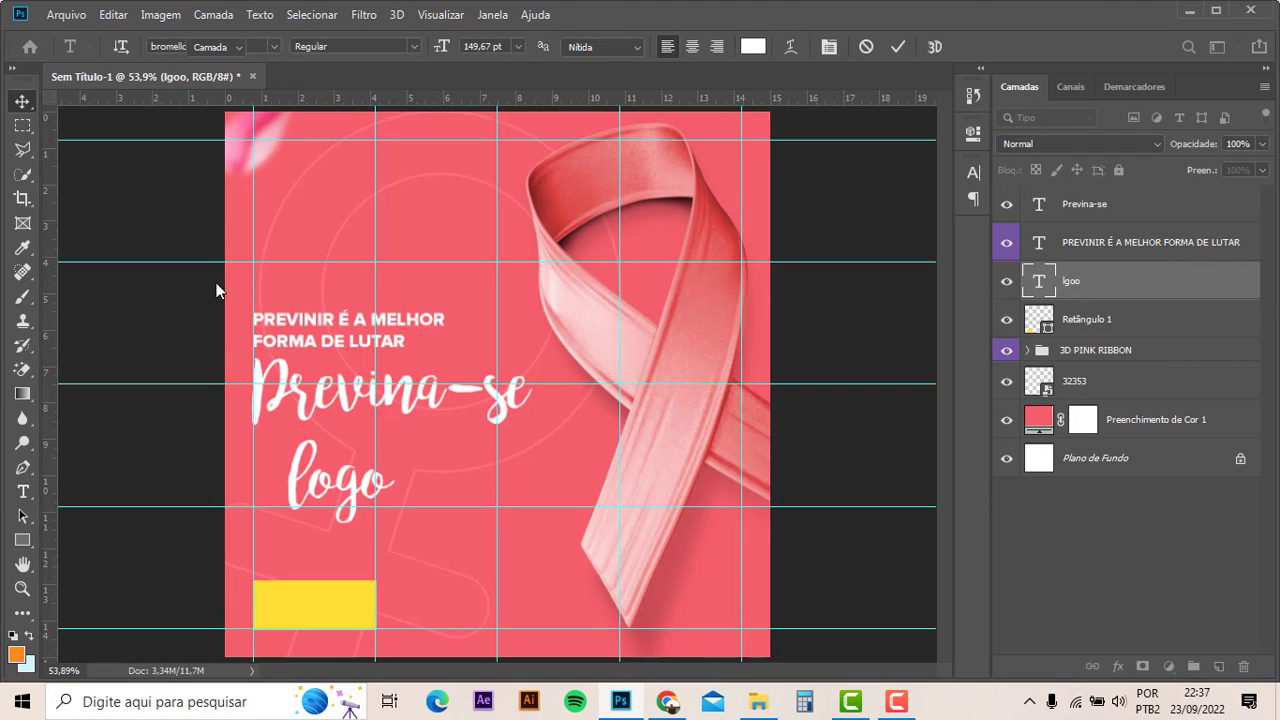
left_click_drag(382, 450, 357, 557)
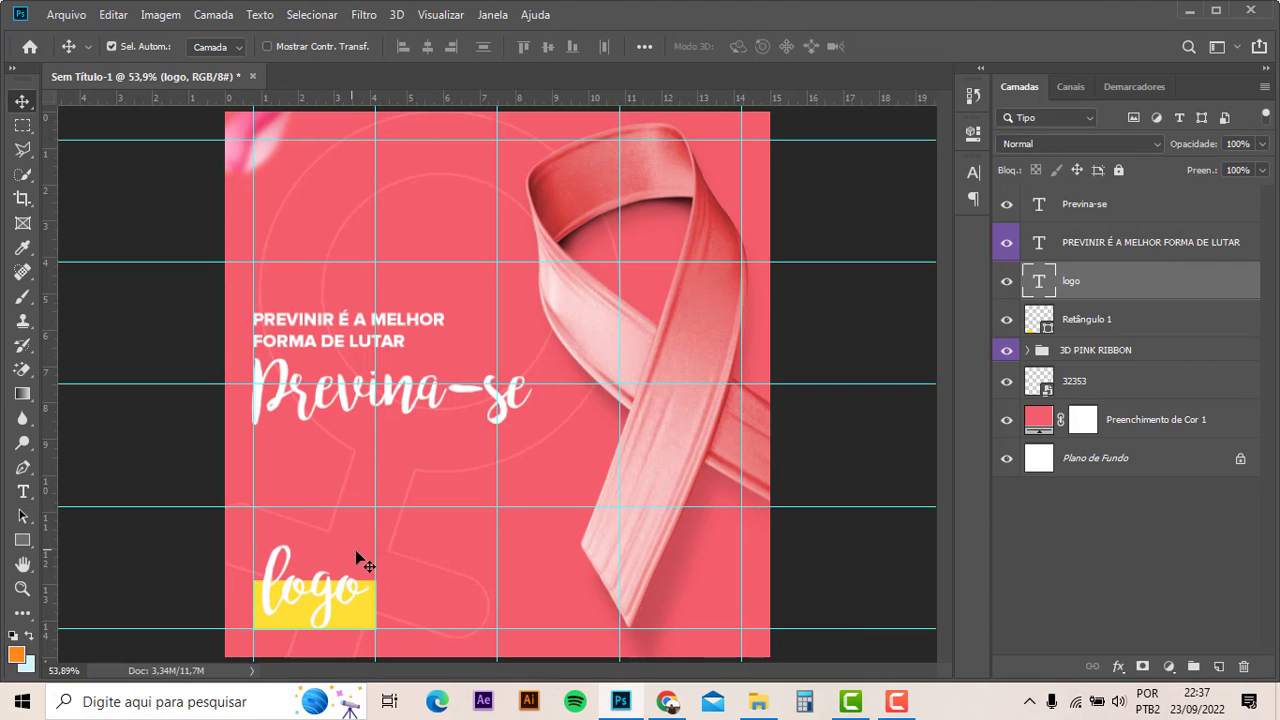
key("ctrl+t")
mouse_move(370, 546)
left_mouse_down()
mouse_move(345, 563)
mouse_move(331, 609)
left_mouse_up()
key("Return")
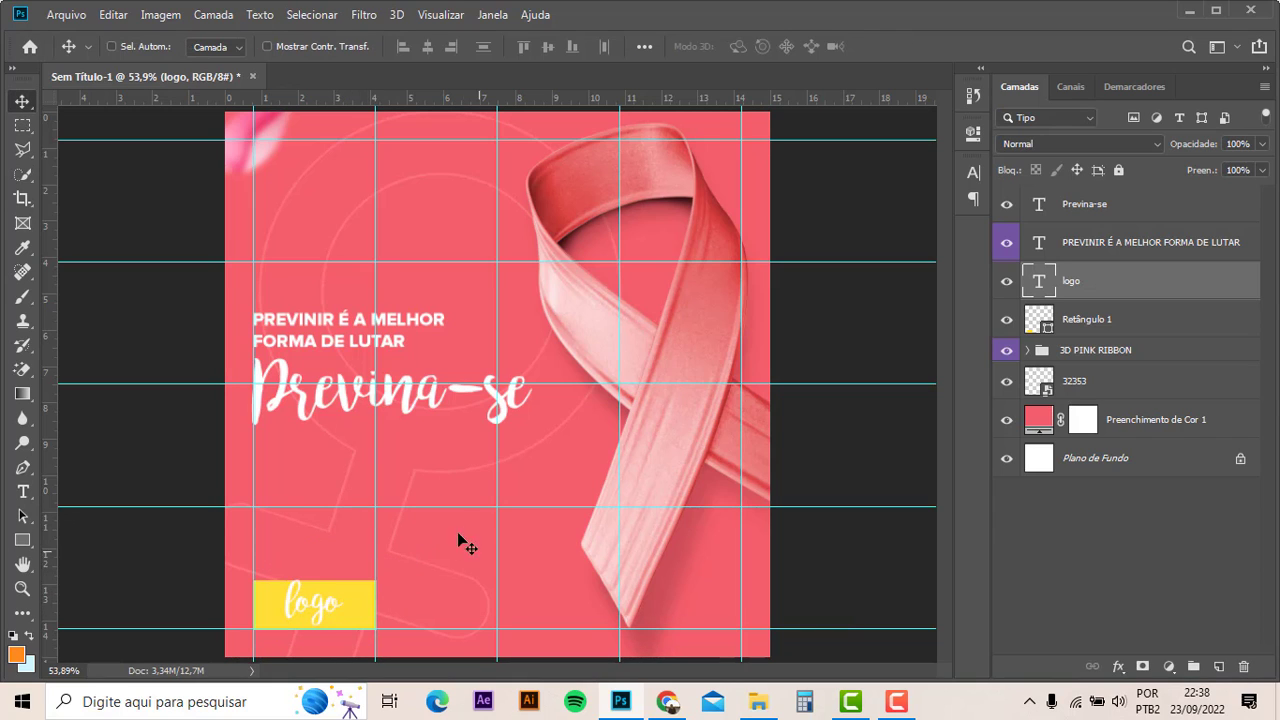
key("ctrl+semicolon")
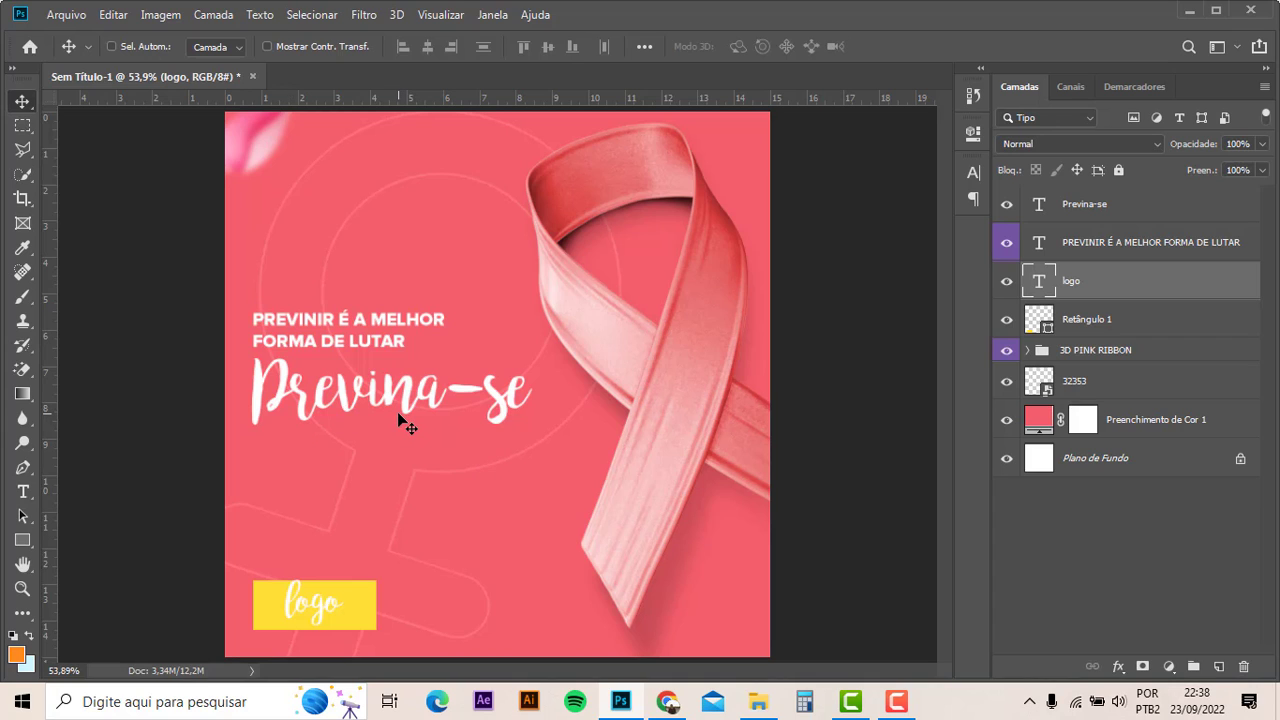
- Replace the Previna-se headline with 'Cuide-se' and enlarge it to about 113%
key("t")
left_click(367, 390)
key("ctrl+a")
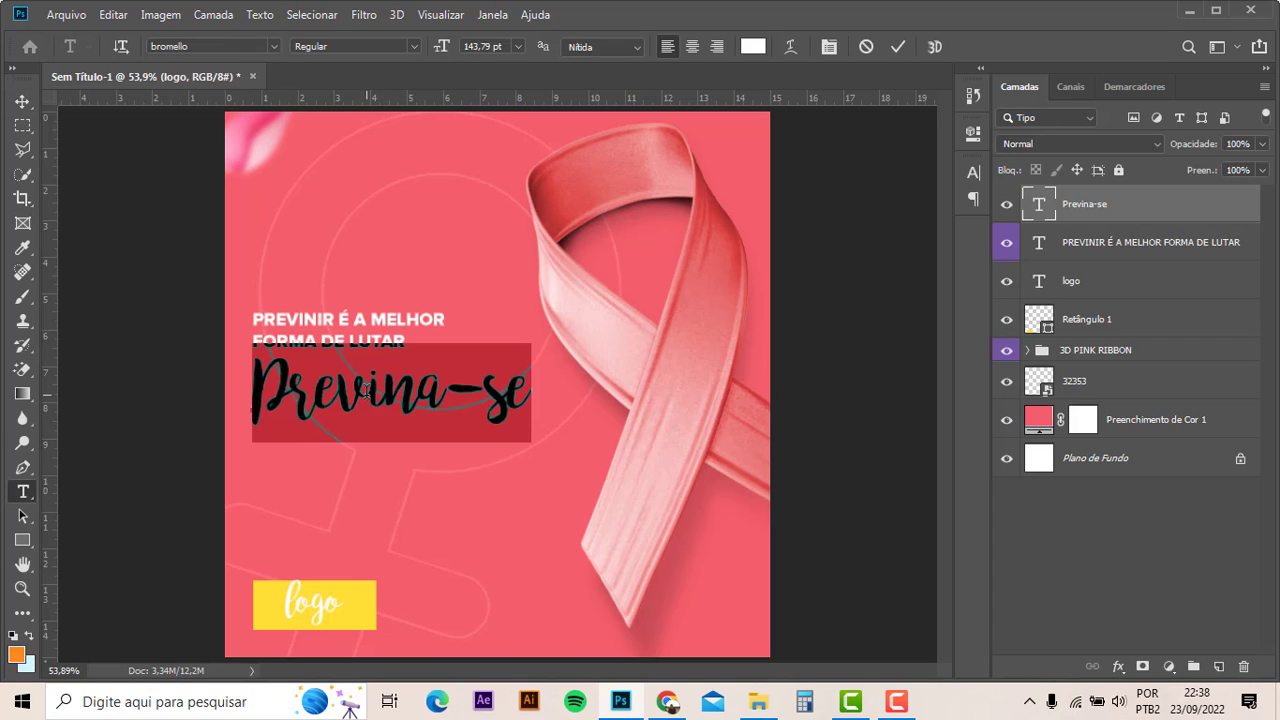
type("Cu")
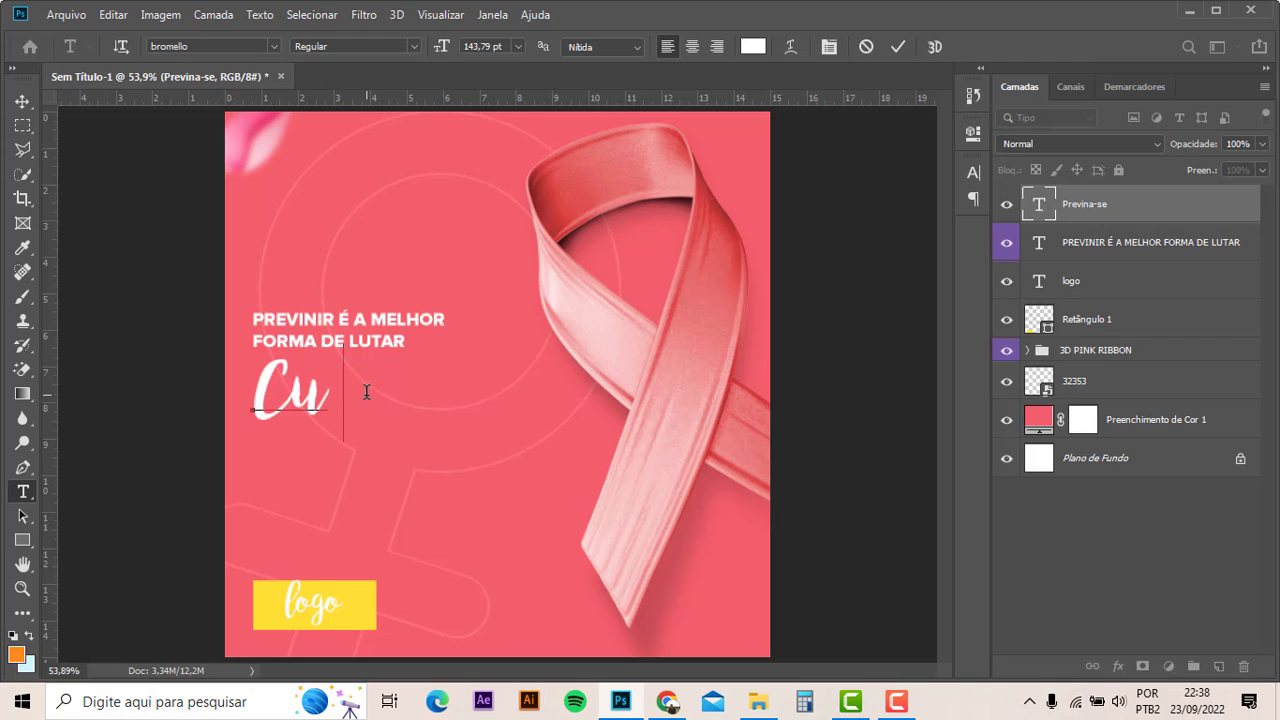
type("ide-s")
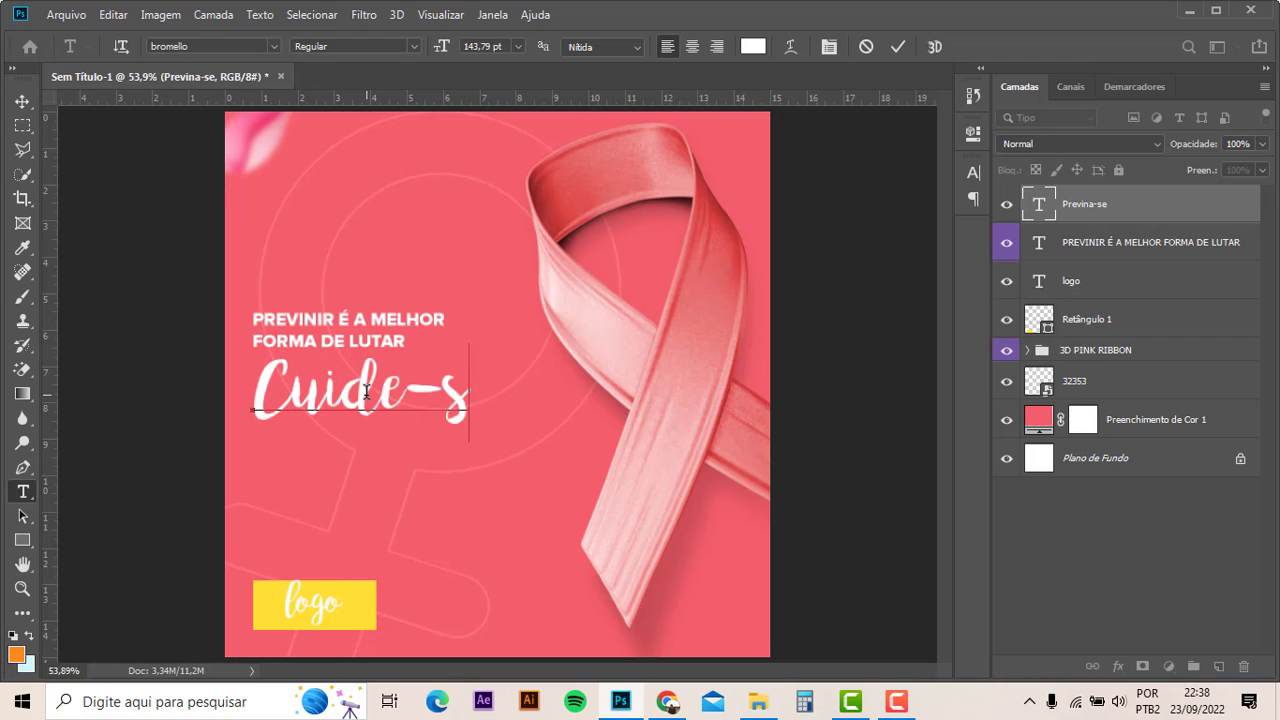
type("e")
left_click(27, 106)
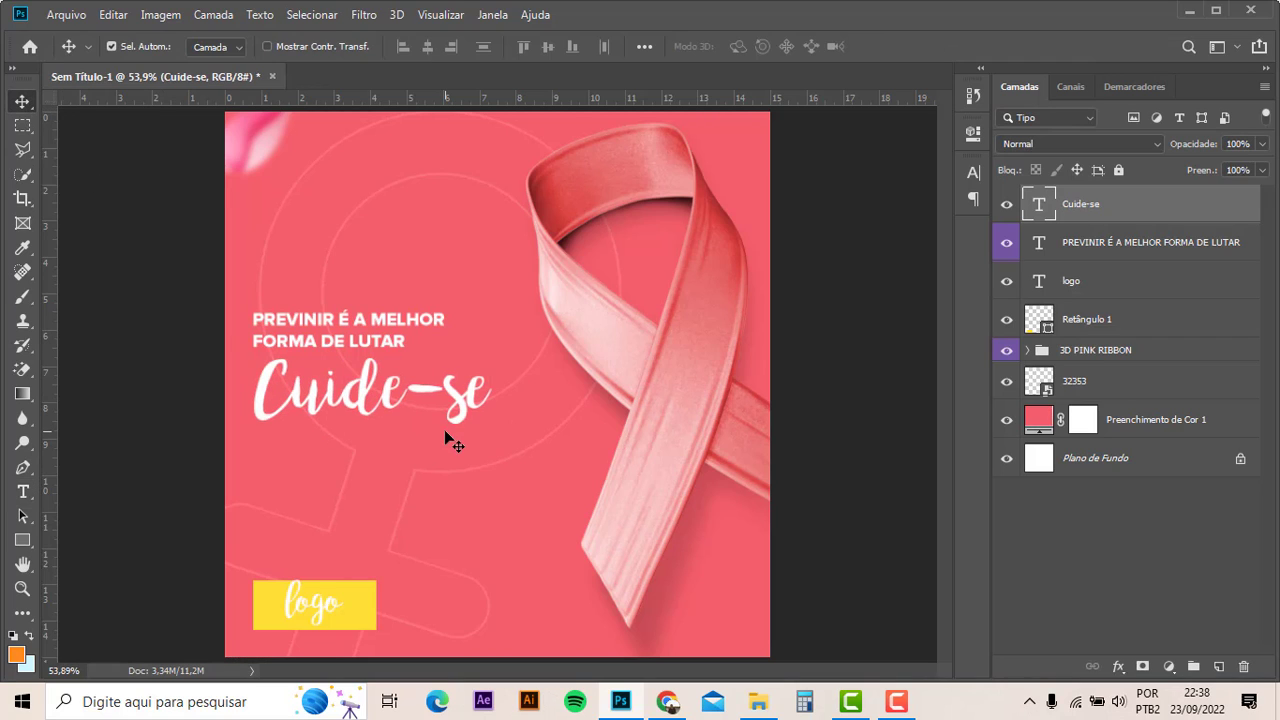
key("ctrl+t")
left_click_drag(488, 434, 538, 507)
key("Return")
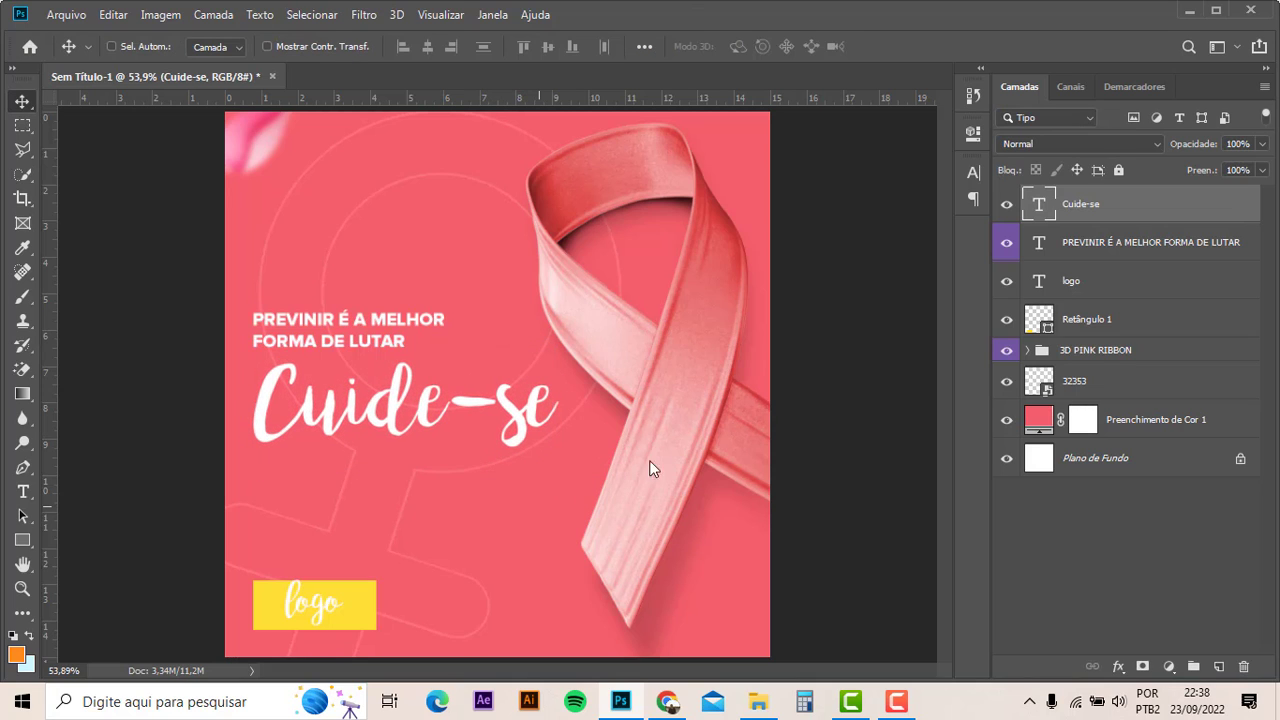
- Duplicate the 3D PINK RIBBON to the left edge, rotate and scale it, and apply a 6 px Gaussian Blur
left_click(686, 418, "ctrl")
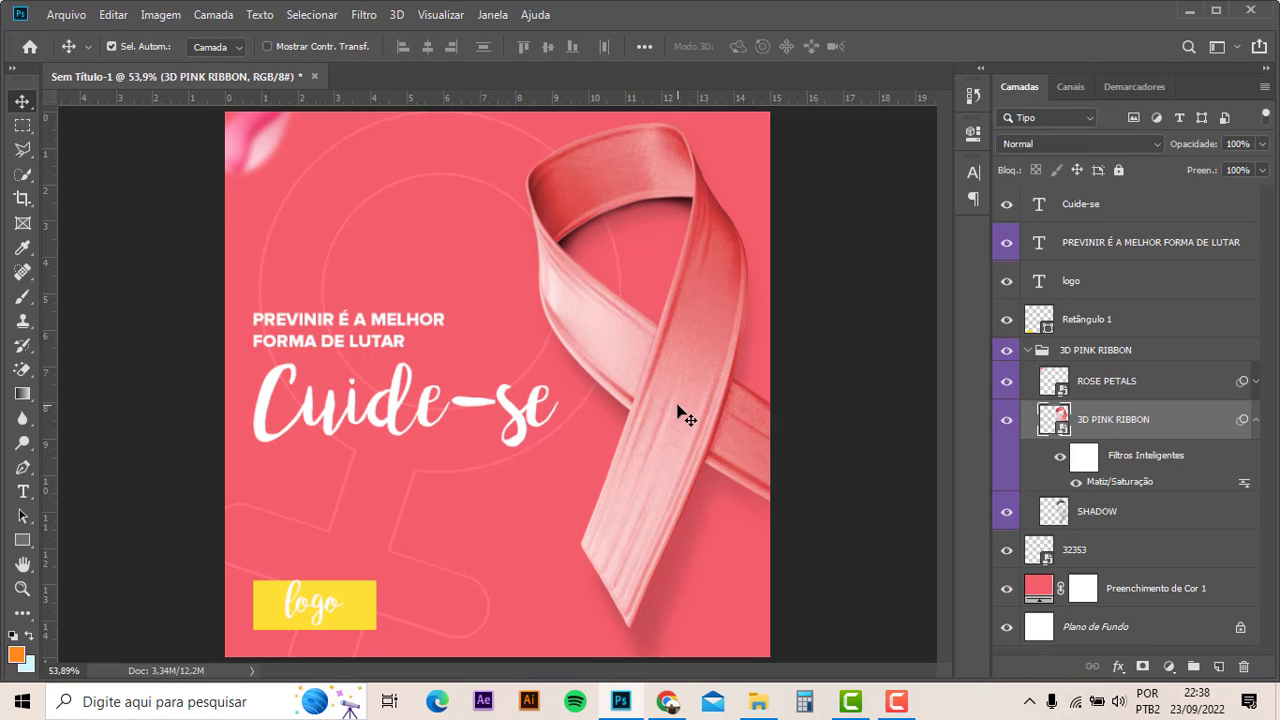
left_click_drag(686, 418, 172, 497)
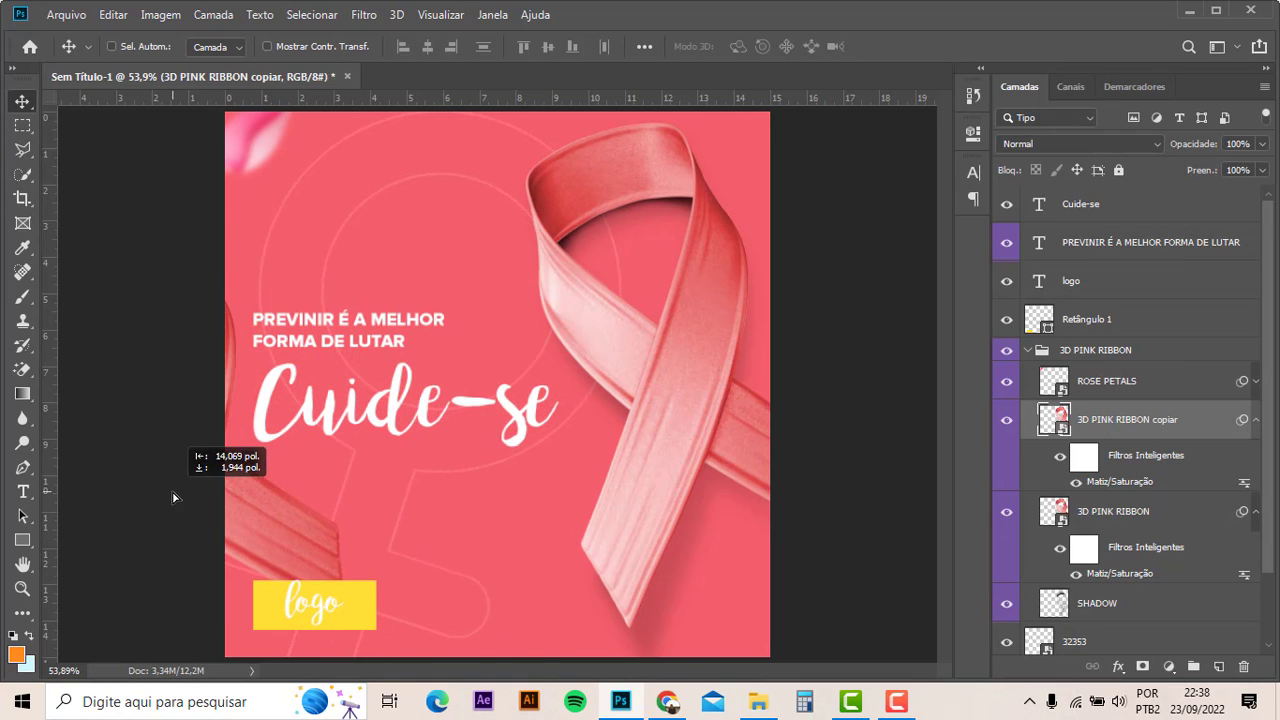
left_click_drag(172, 497, 245, 612)
mouse_move(266, 500)
left_mouse_down()
mouse_move(357, 571)
mouse_move(346, 568)
left_mouse_up()
key("ctrl+t")
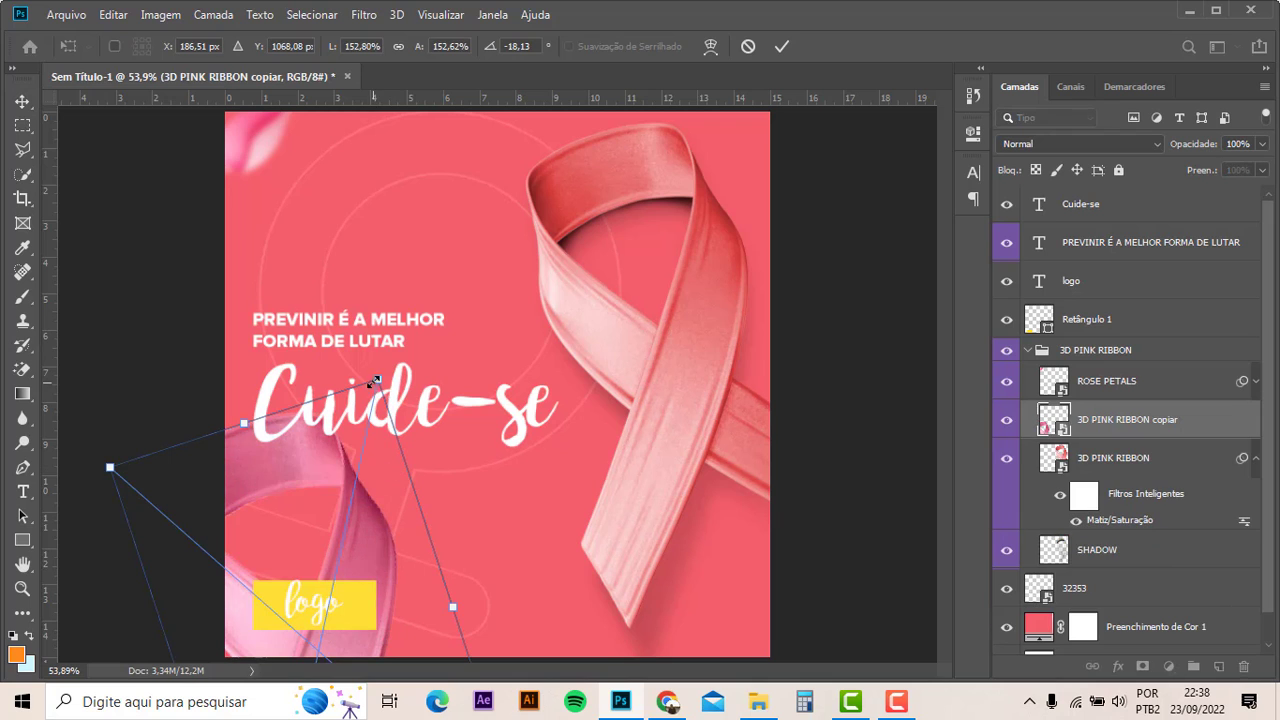
mouse_move(371, 380)
left_mouse_down()
mouse_move(322, 441)
mouse_move(272, 456)
left_mouse_up()
key("Return")
mouse_move(495, 259)
left_mouse_down()
mouse_move(315, 526)
mouse_move(270, 473)
mouse_move(282, 450)
mouse_move(247, 365)
mouse_move(274, 380)
left_mouse_up()
left_click(363, 16)
mouse_move(384, 227)
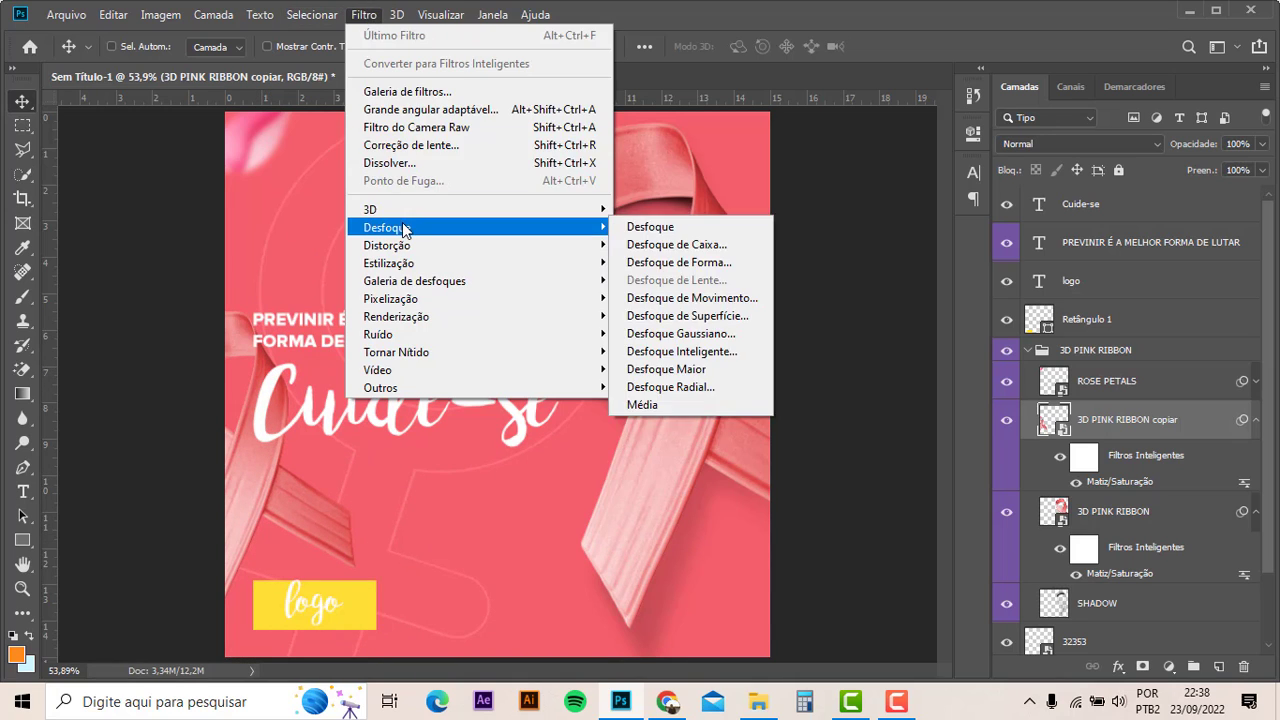
left_click(724, 338)
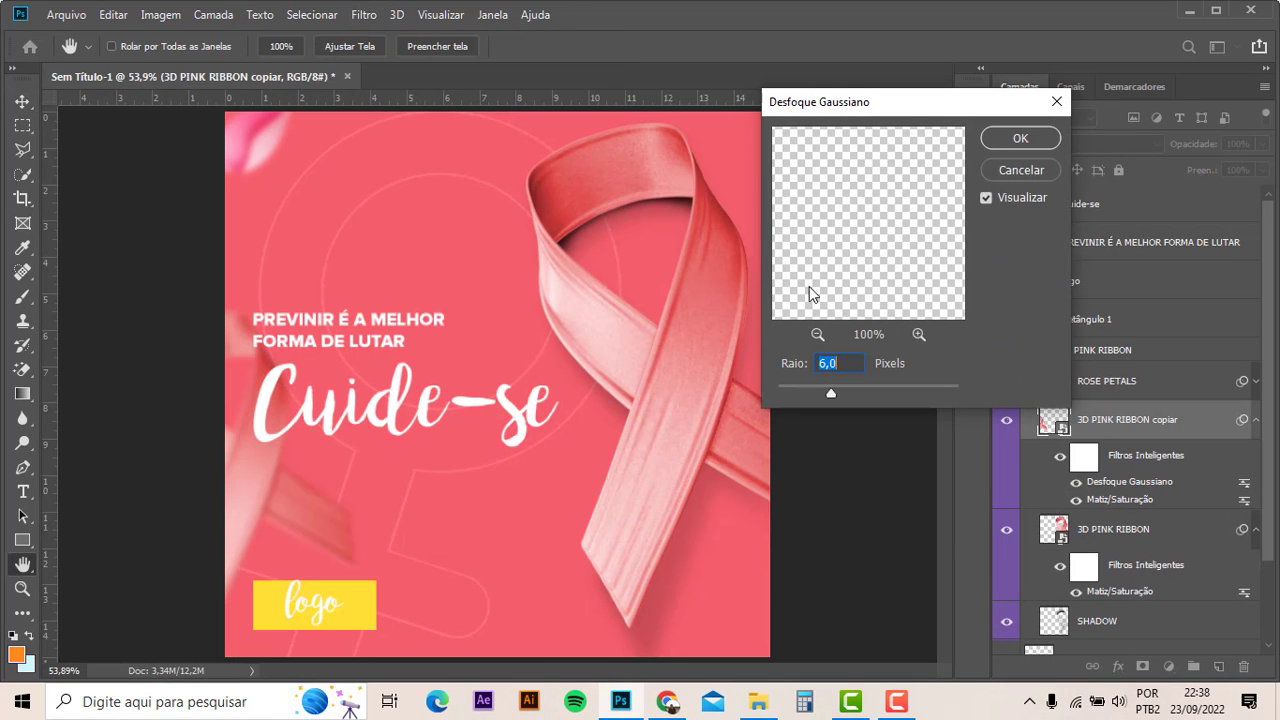
left_click(995, 141)
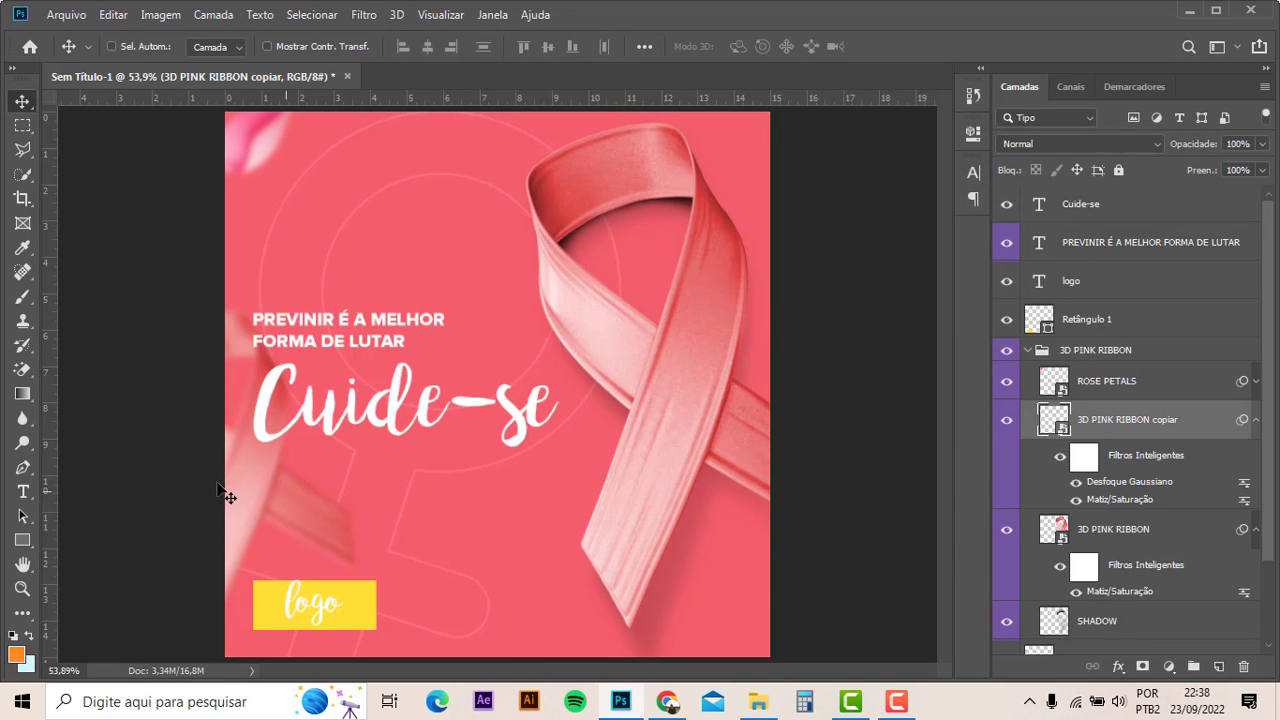
mouse_move(223, 491)
left_mouse_down()
mouse_move(487, 530)
mouse_move(776, 664)
mouse_move(771, 574)
left_mouse_up()
- Make a second blurred ribbon copy shrunk to about 38% in the bottom-right corner
left_click(630, 700)
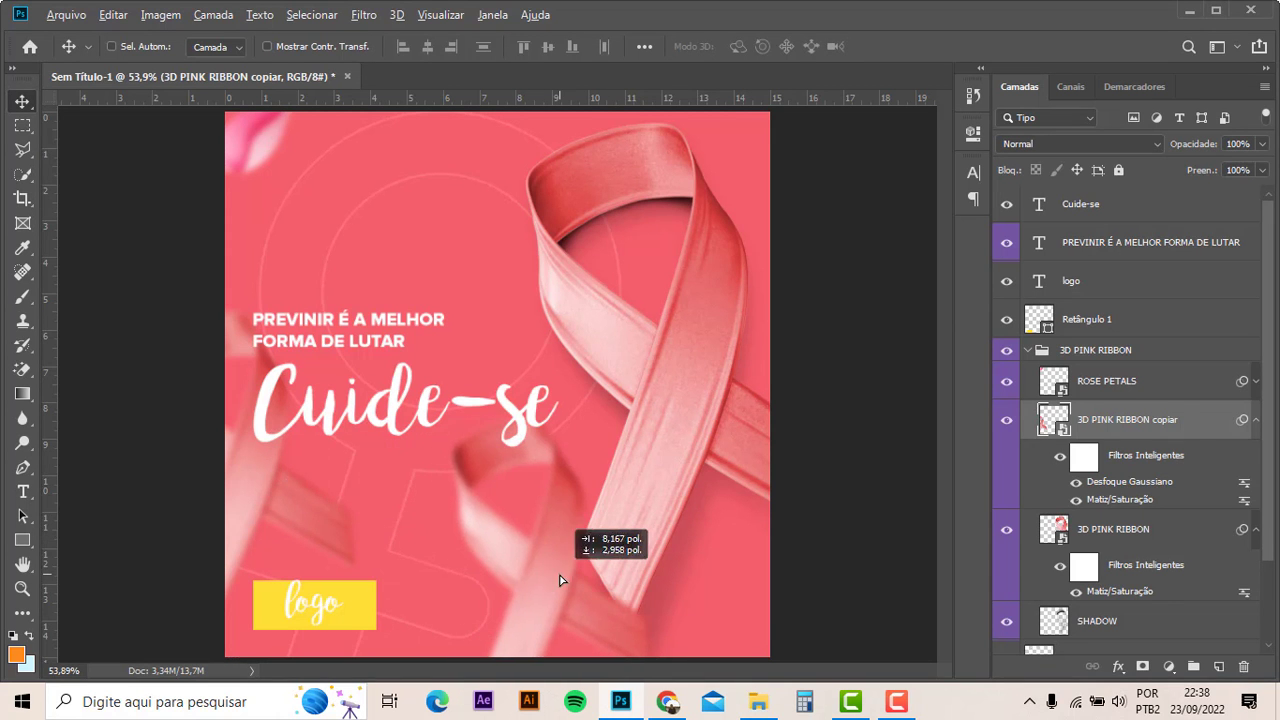
left_click_drag(372, 530, 550, 525)
key("ctrl+t")
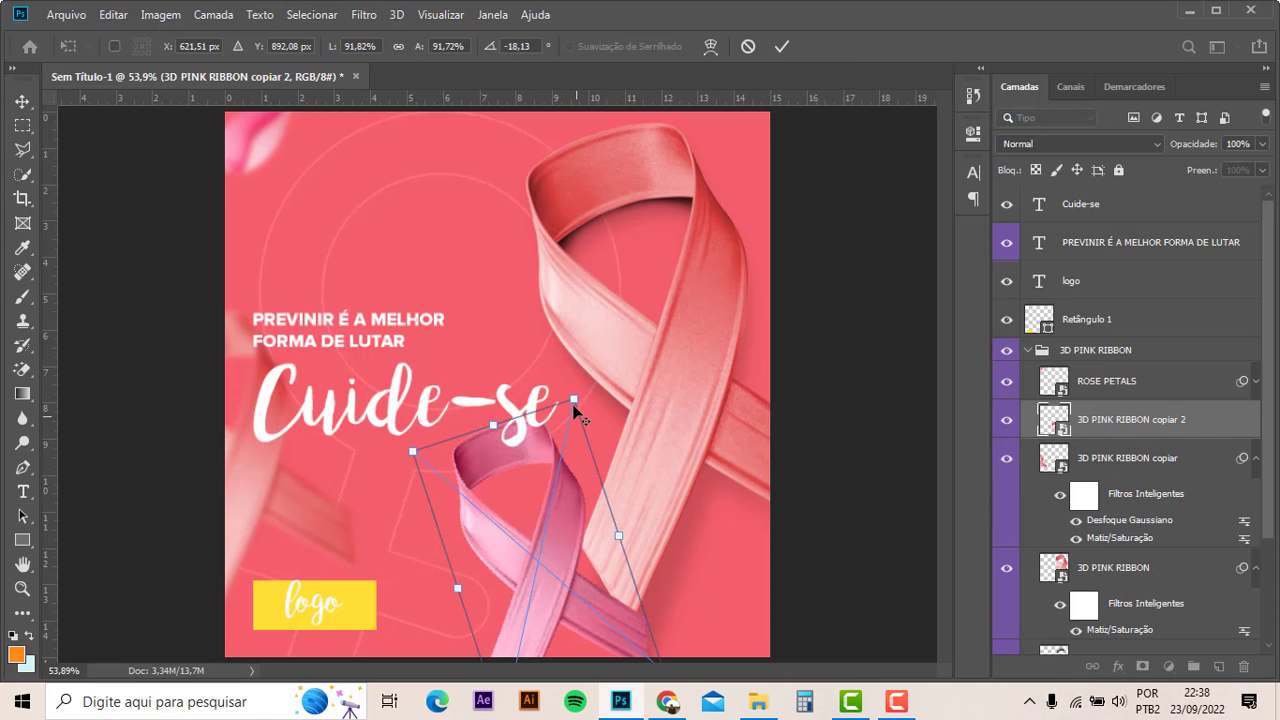
mouse_move(566, 408)
left_mouse_down()
mouse_move(555, 518)
mouse_move(747, 608)
left_mouse_up()
key("Return")
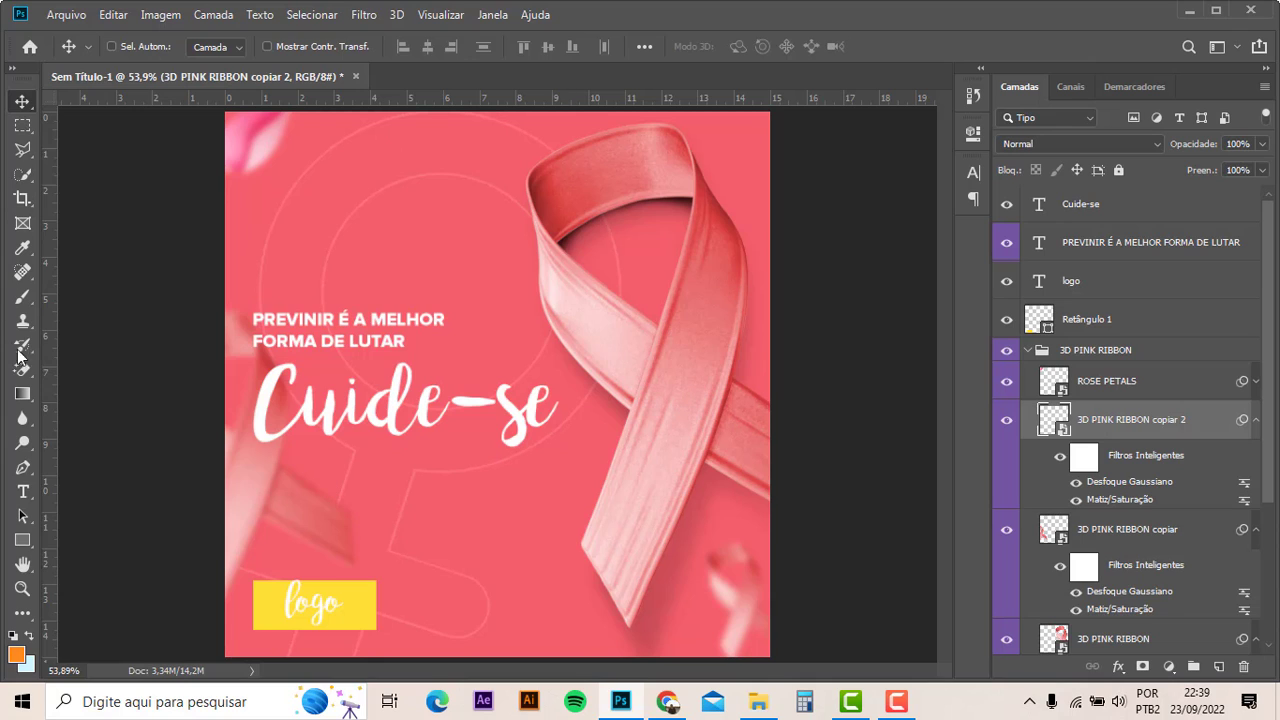
- Pick the brush tool, collapse the 3D PINK RIBBON group, and briefly hide and show it
left_click(22, 296)
left_click(88, 300)
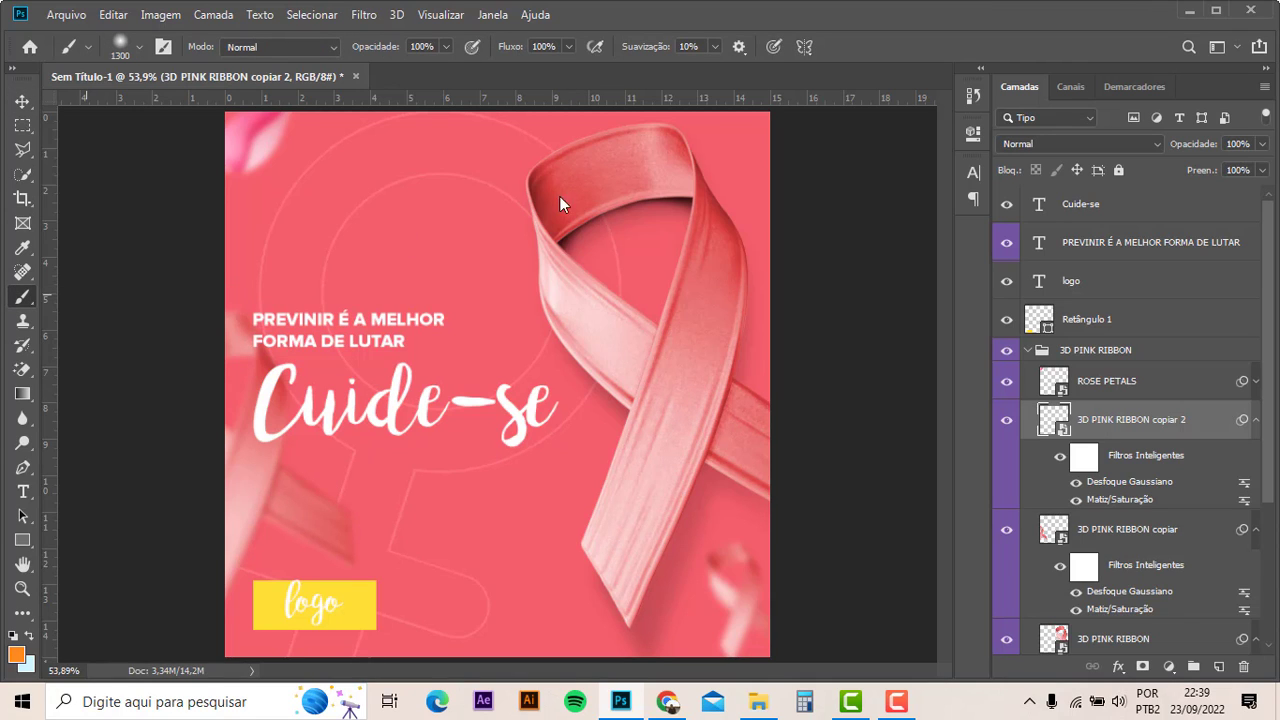
left_click(1029, 351)
left_click(1007, 352)
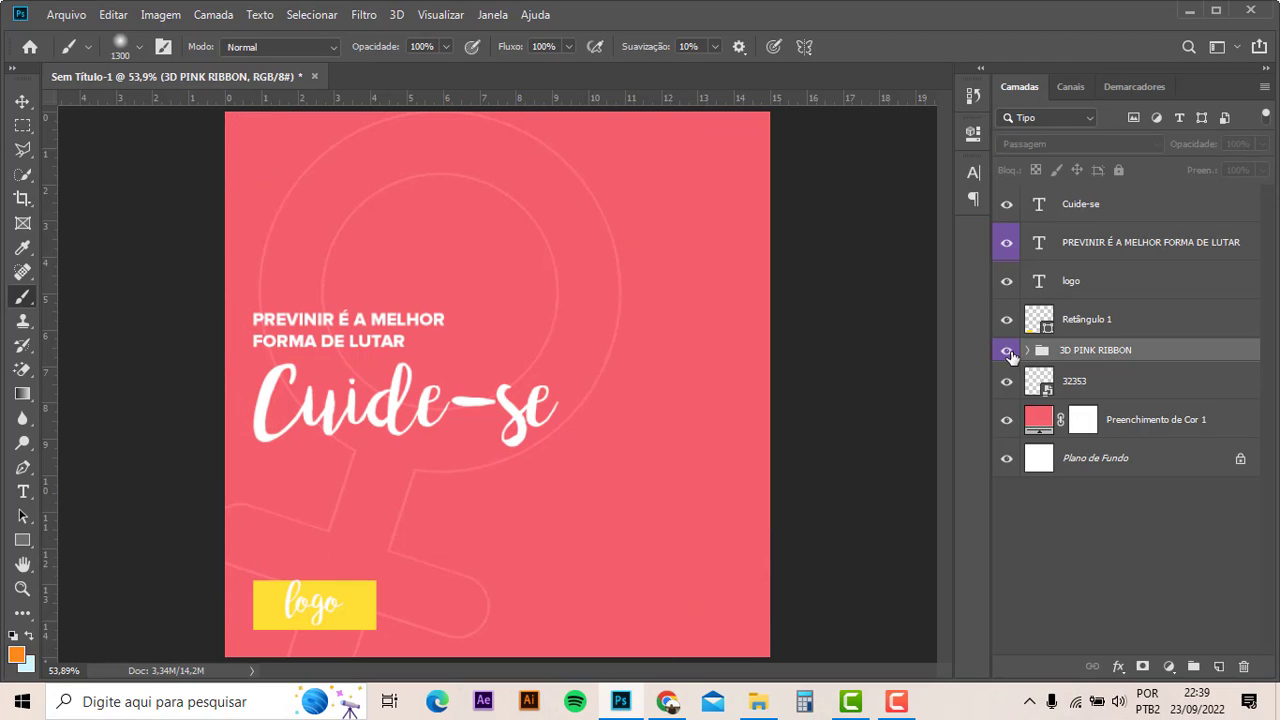
left_click(1007, 351)
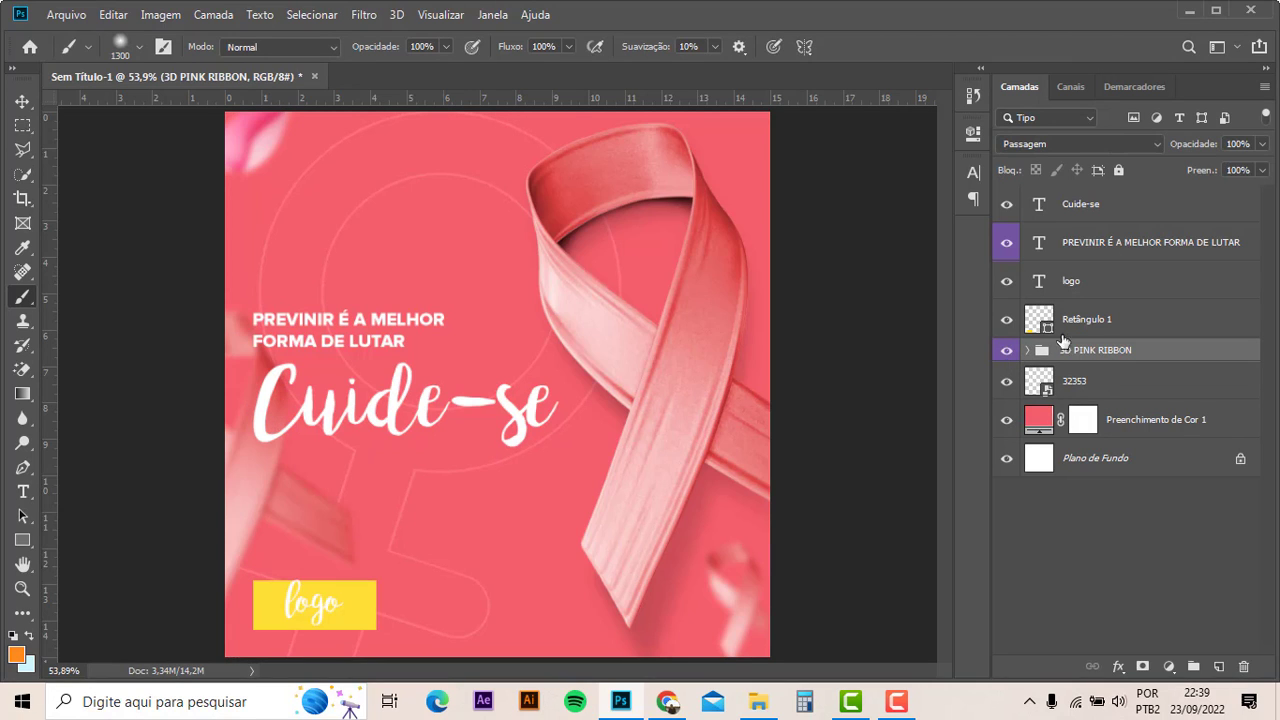
- Group Retângulo 1 with the logo text layer into a group named logo
left_click(1096, 333)
left_click(1099, 295, "shift")
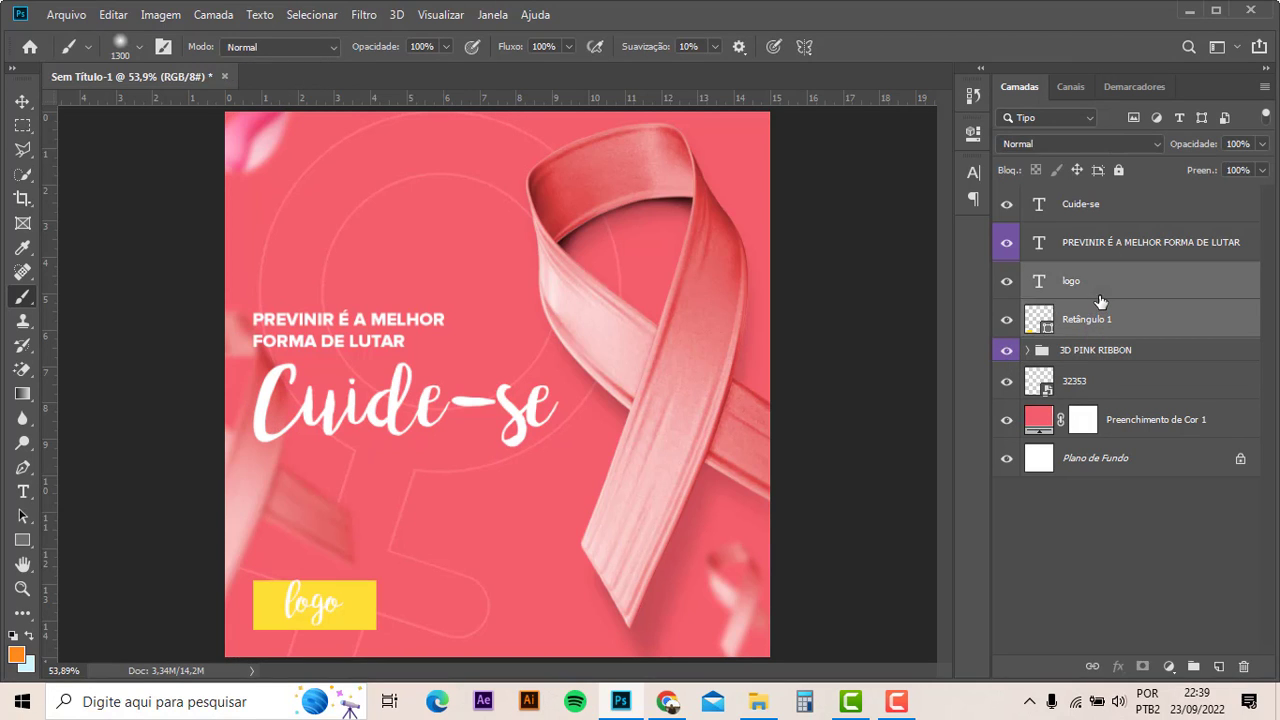
key("ctrl+g")
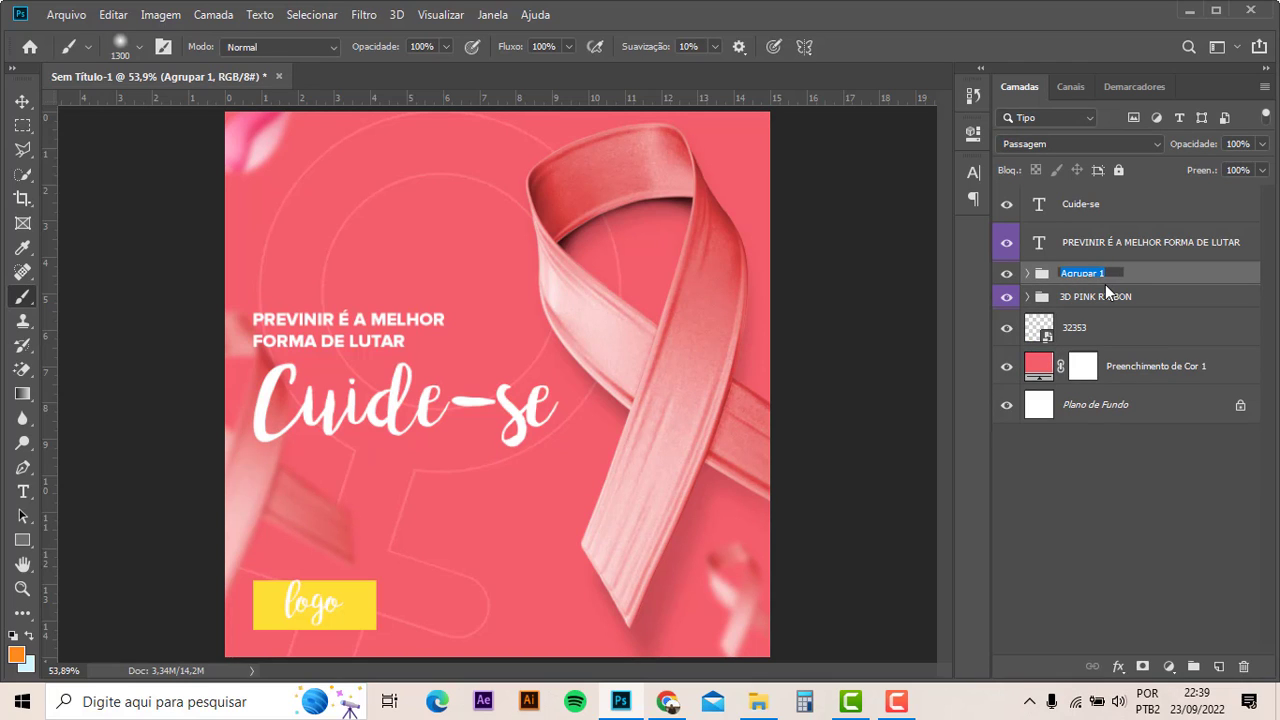
type("logo")
key("Return")
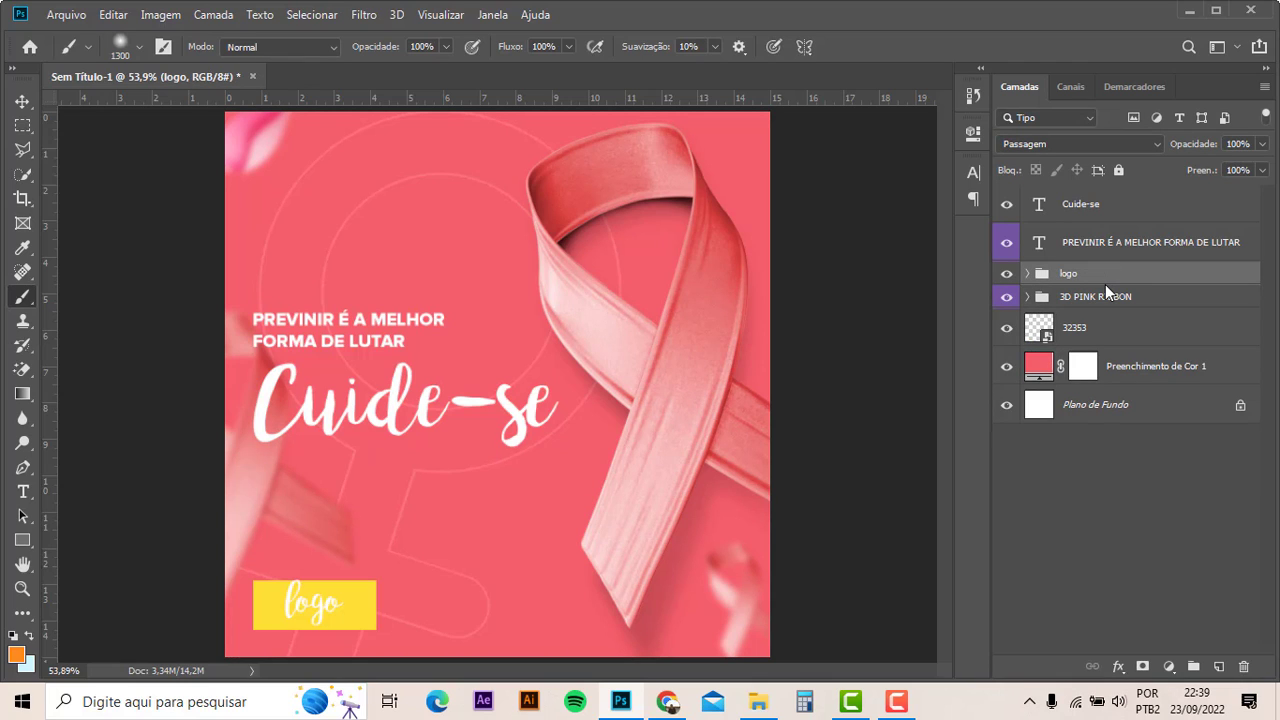
- Group the PREVINIR É A MELHOR FORMA DE LUTAR and Cuide-se layers as 'texto'
key("alt+bracketright")
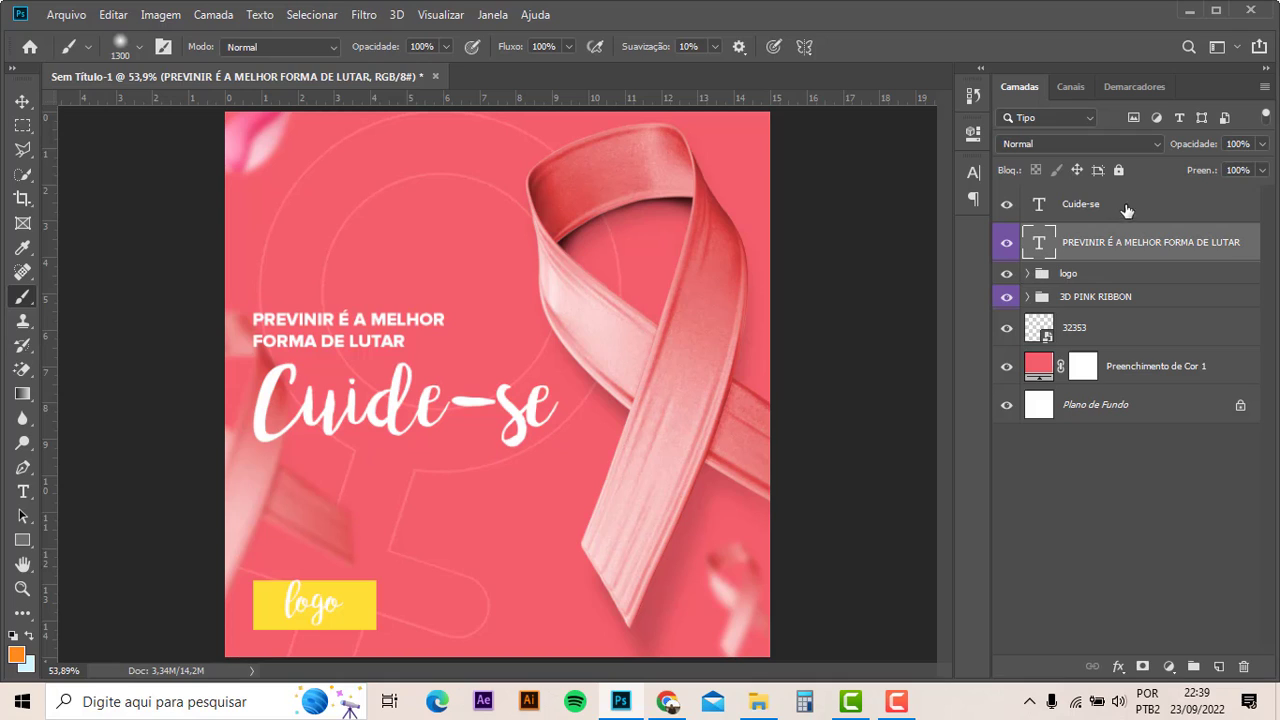
left_click(1126, 206, "shift")
left_click(1105, 245)
left_click(1097, 205, "shift")
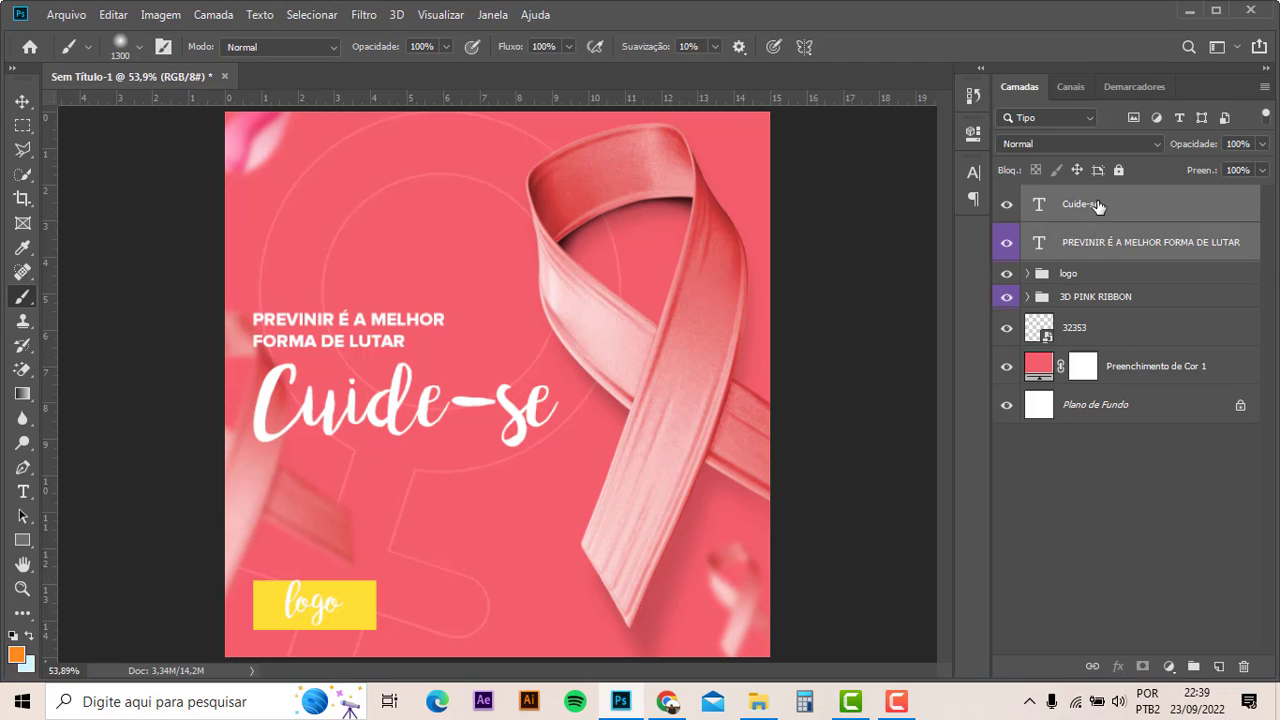
key("ctrl+g")
double_click(1082, 200)
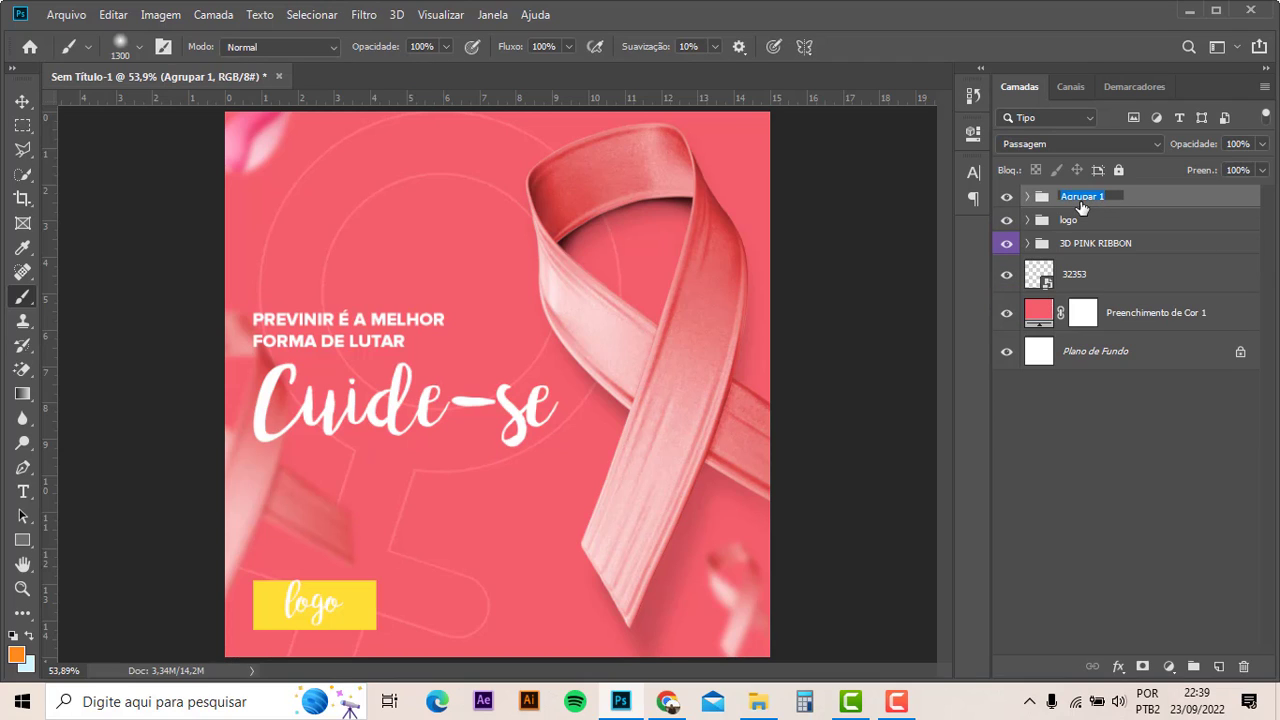
type("texto")
key("Return")
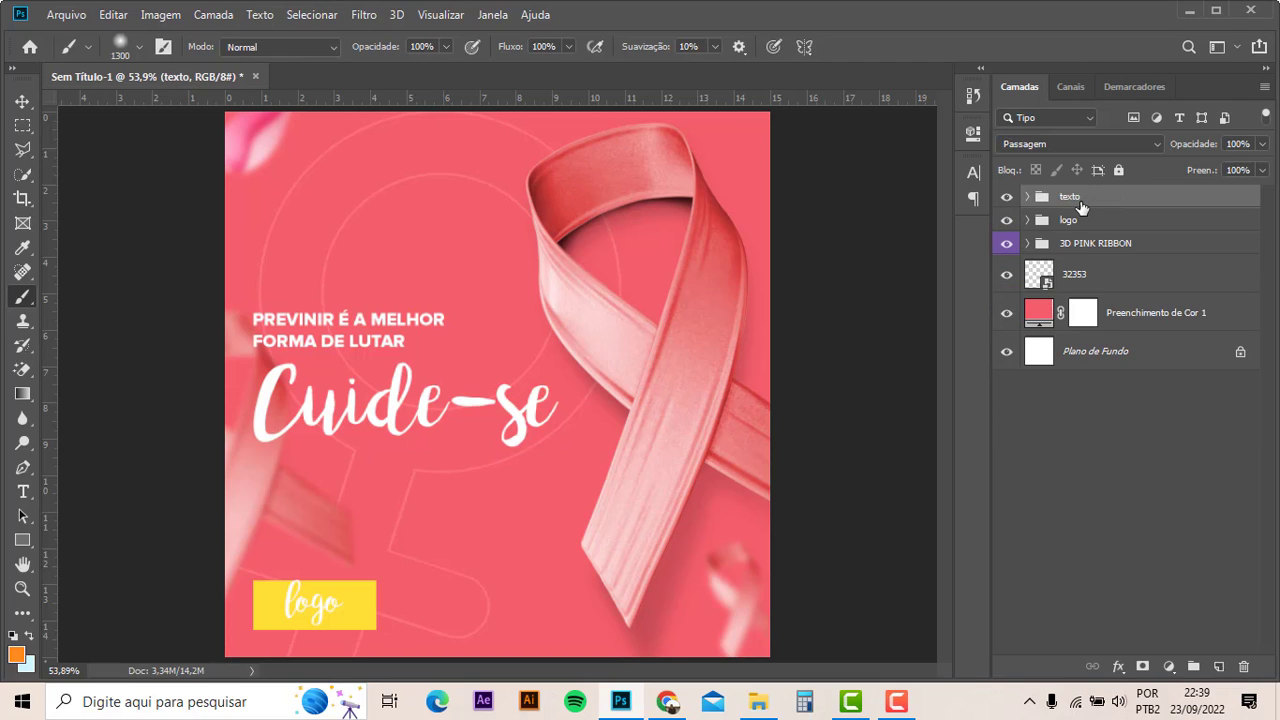
- Toggle the texto group and 32353 pattern layer visibility, ending with texto selected
left_click(1008, 198)
left_click(1024, 285)
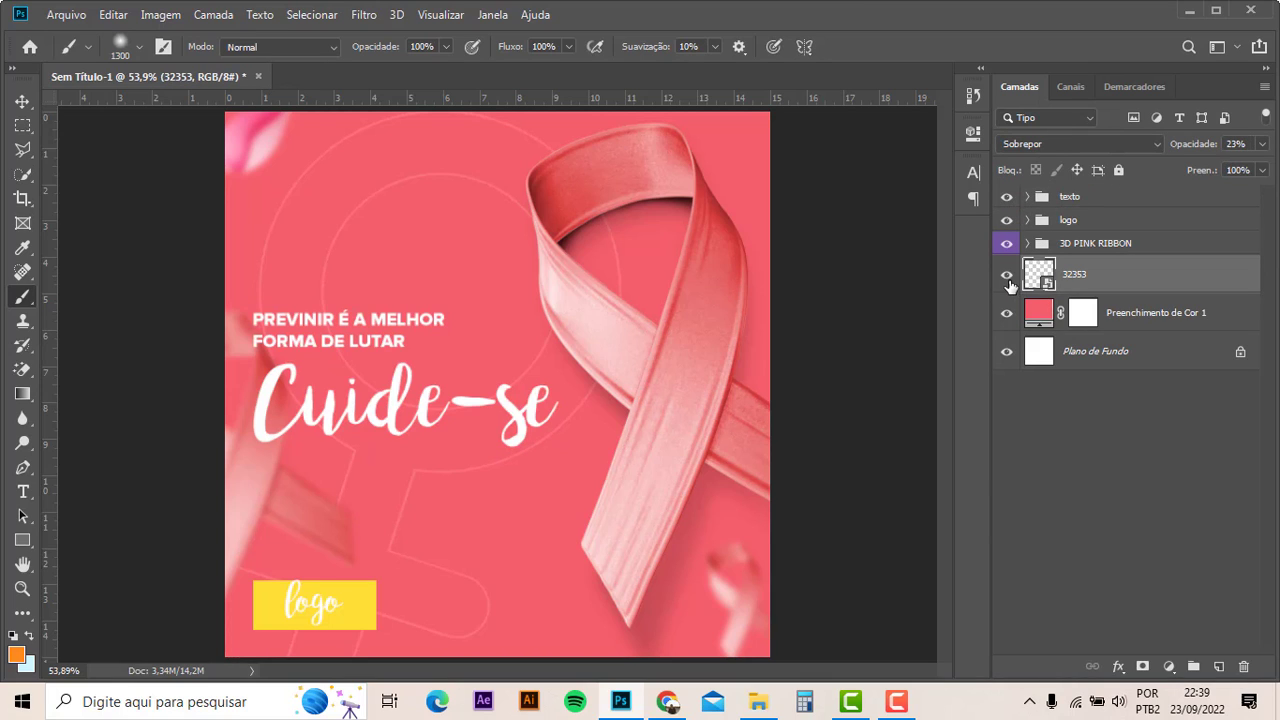
left_click(1008, 276)
left_click(1180, 206)
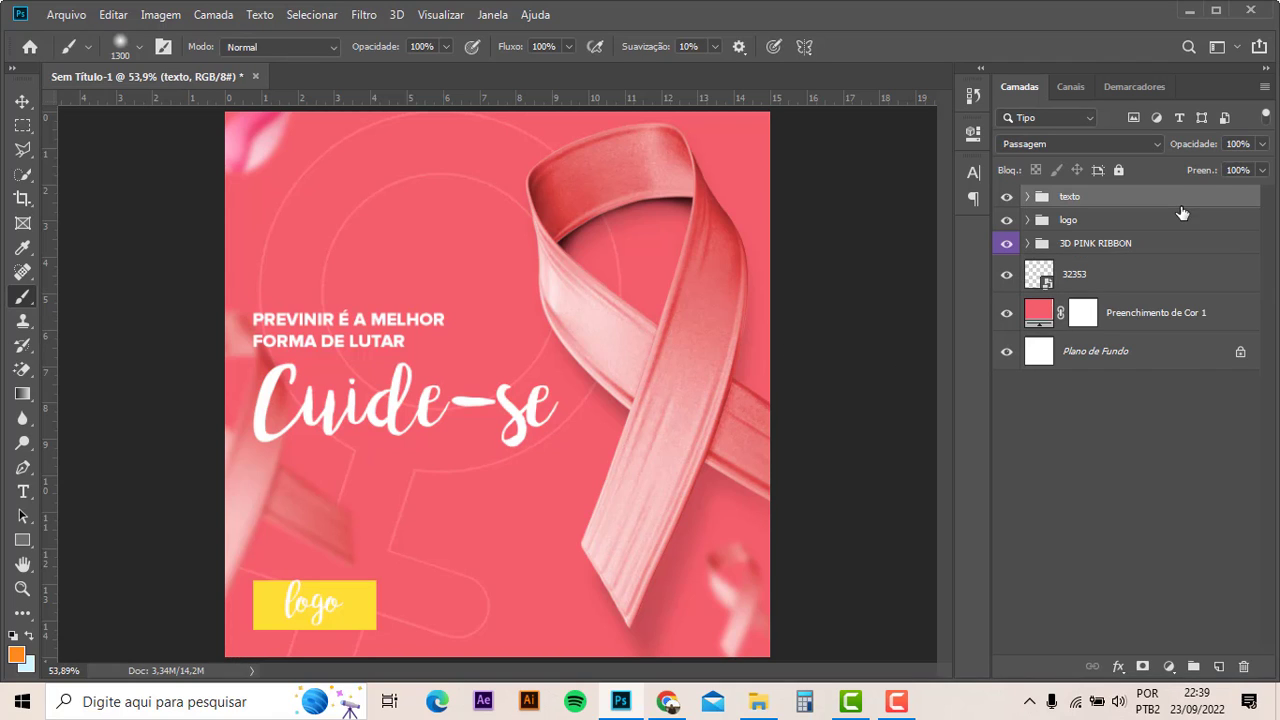
left_click(1127, 286)
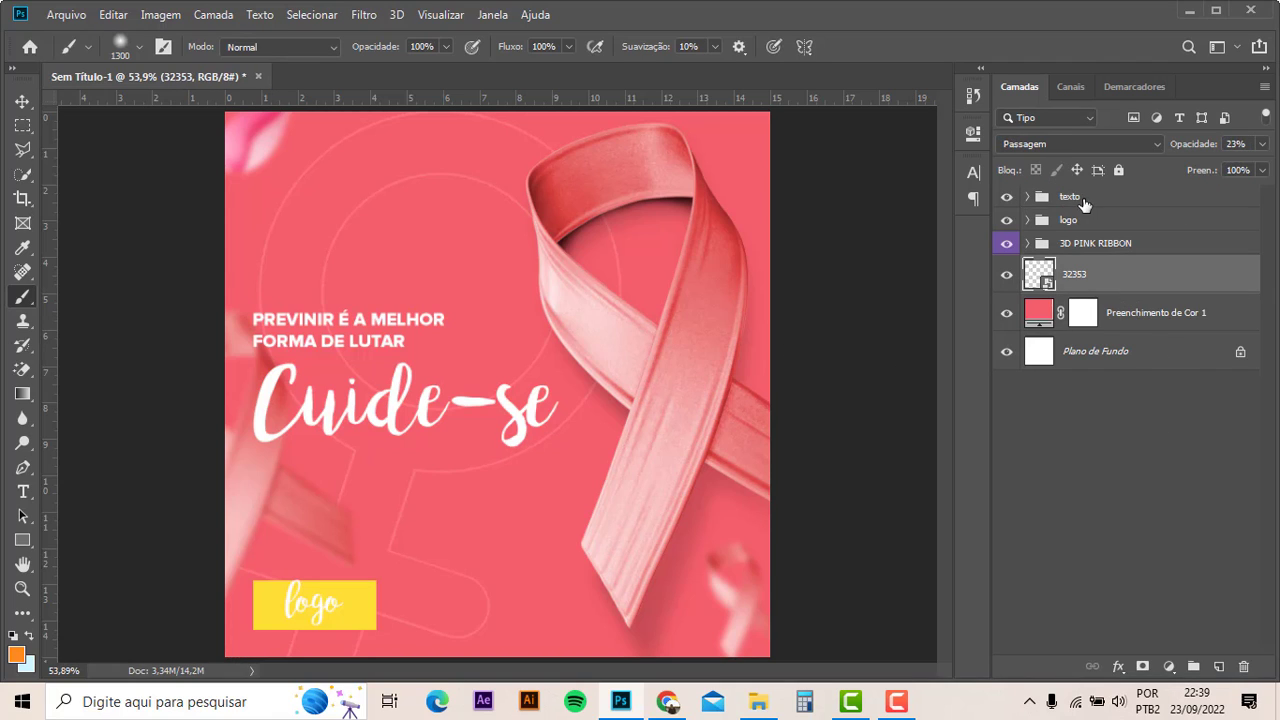
left_click(1085, 204)
- Add a new empty top layer and choose the regular brush at a smaller size
left_click(1220, 666)
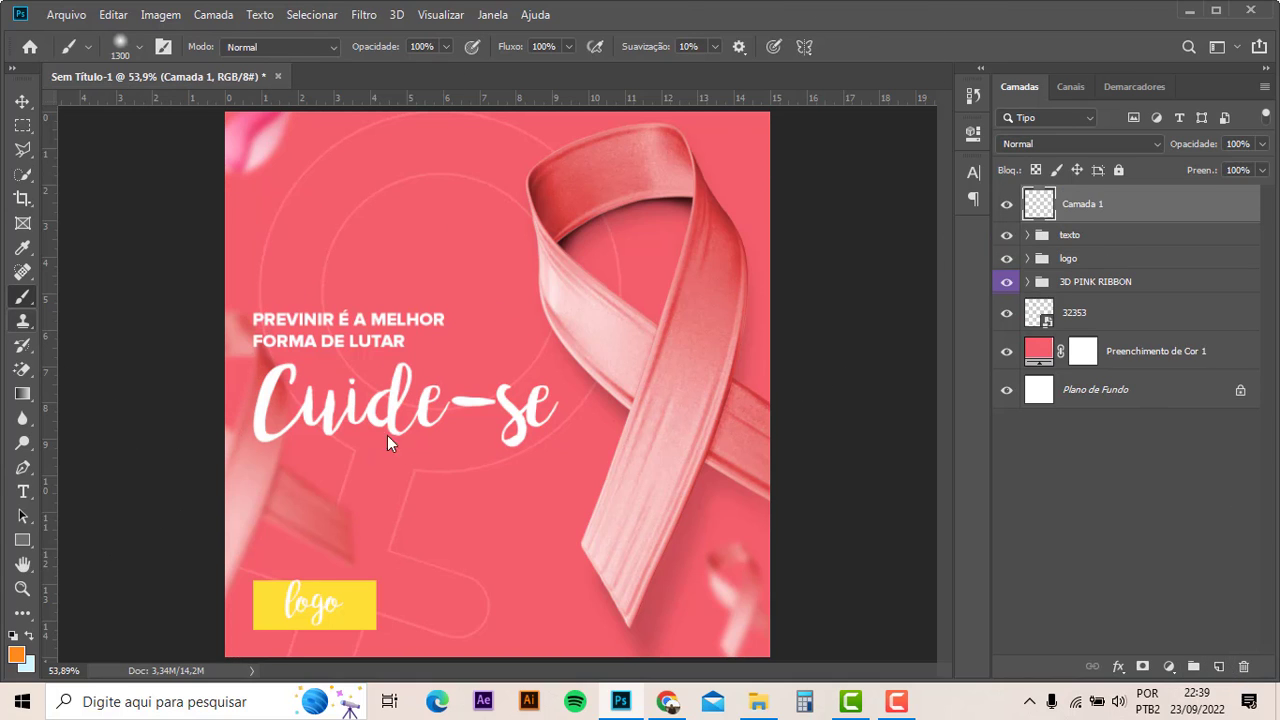
right_click(23, 298)
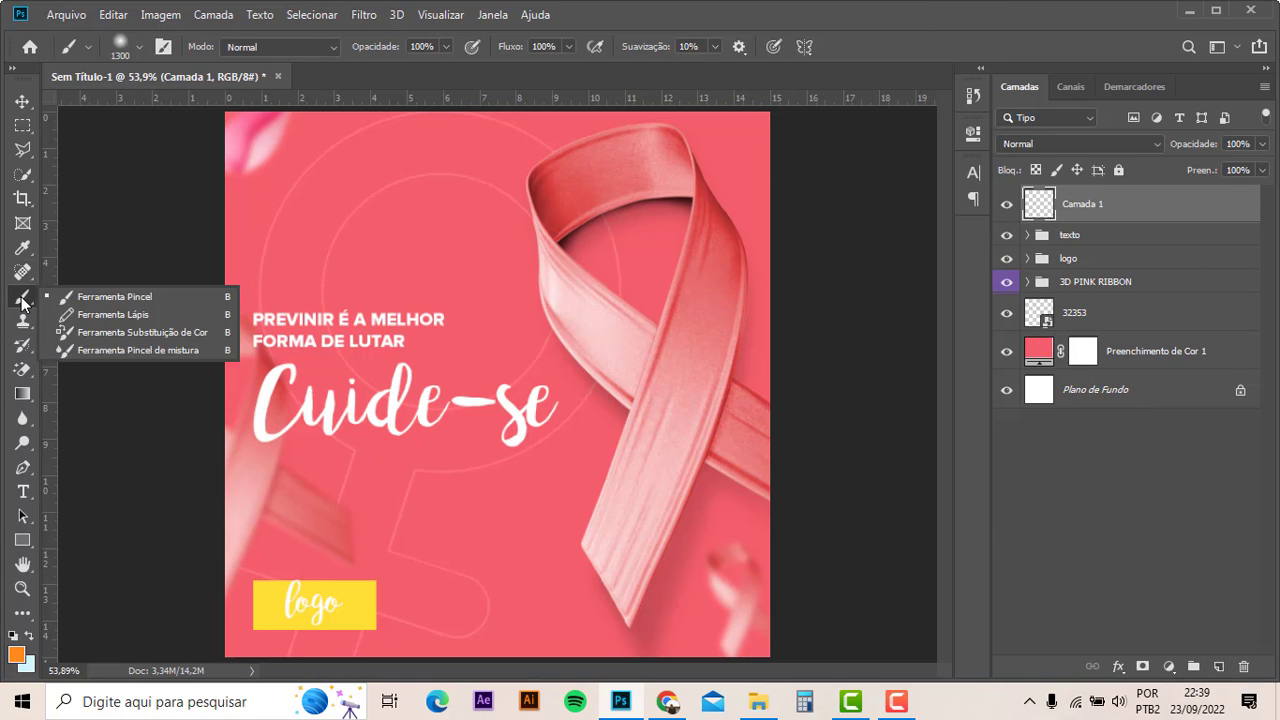
left_click(118, 300)
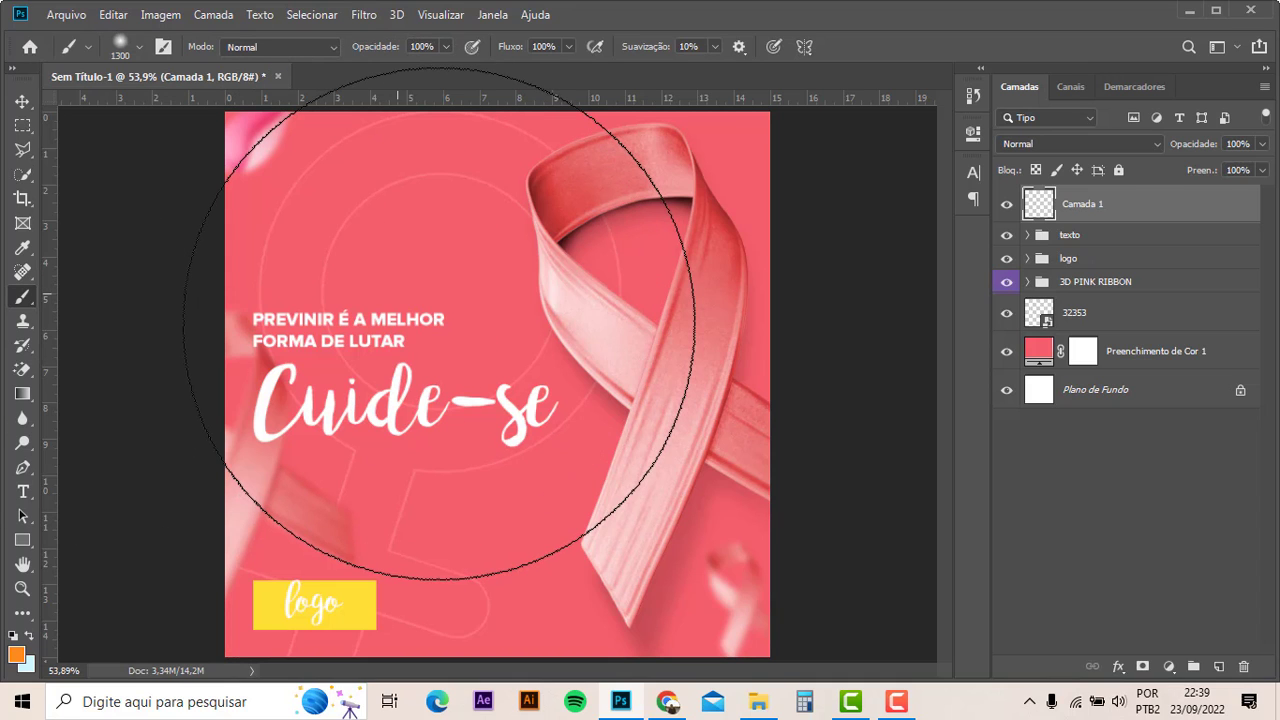
key("bracketleft")
key("bracketleft")
key("bracketleft")
key("bracketleft")
key("bracketleft")
key("bracketleft")
key("bracketleft")
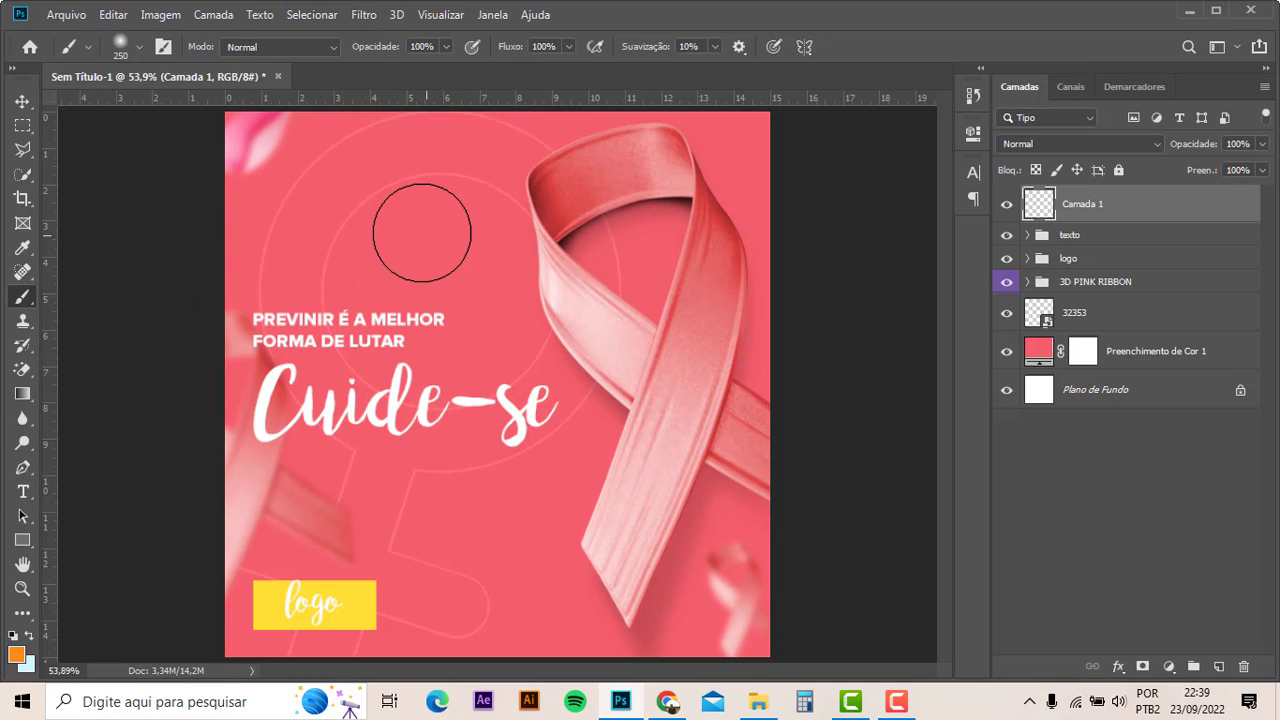
- Set the foreground to saturated hot pink and paint a soft glow above the headline
left_click(15, 656)
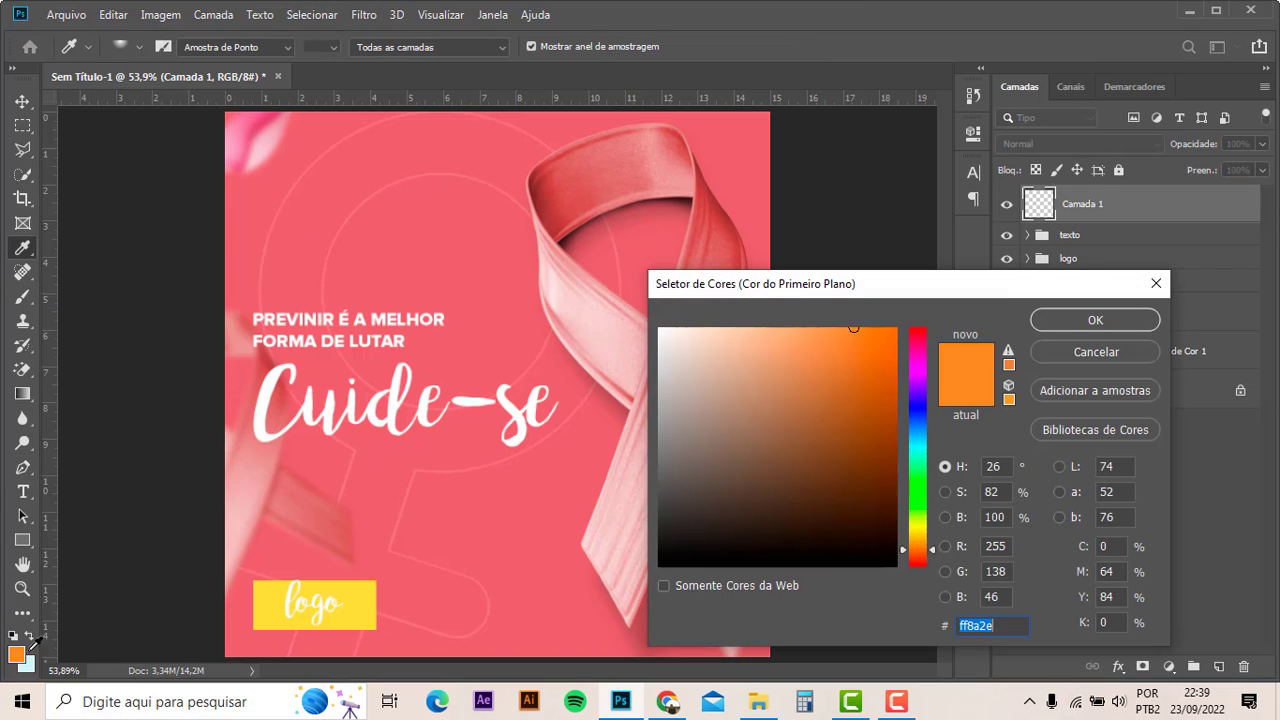
left_click(577, 180)
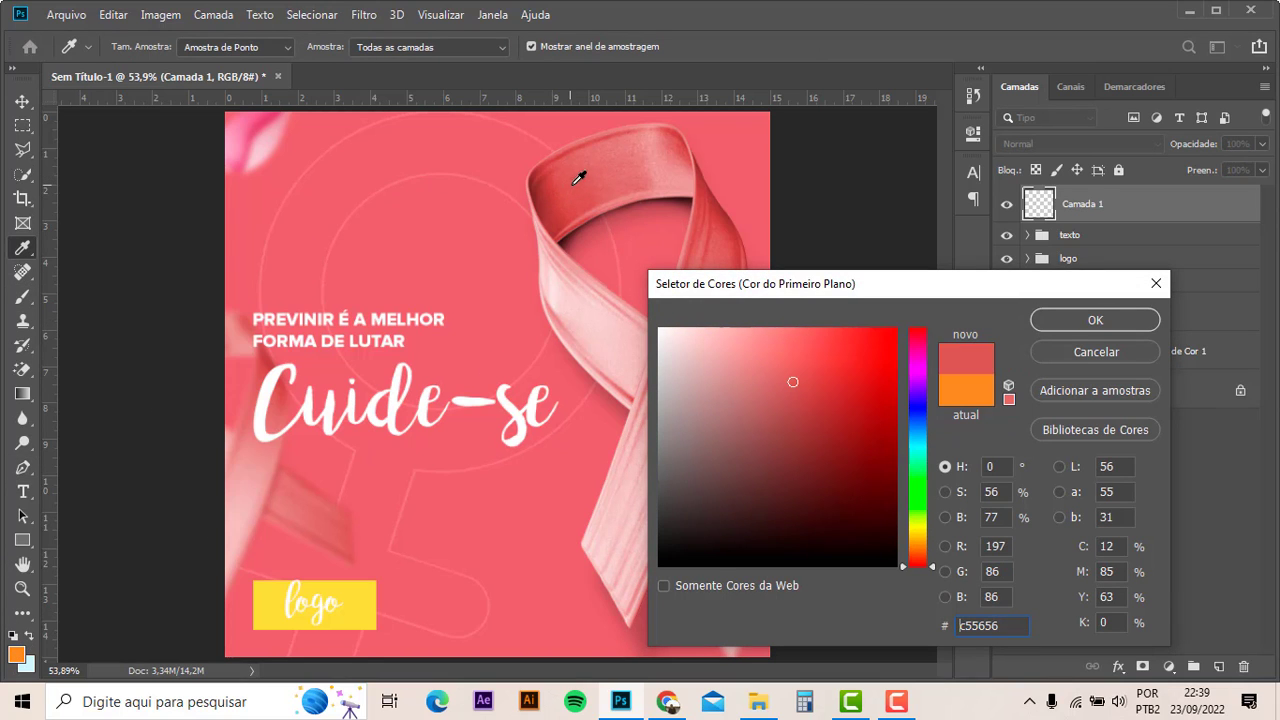
left_click(678, 157)
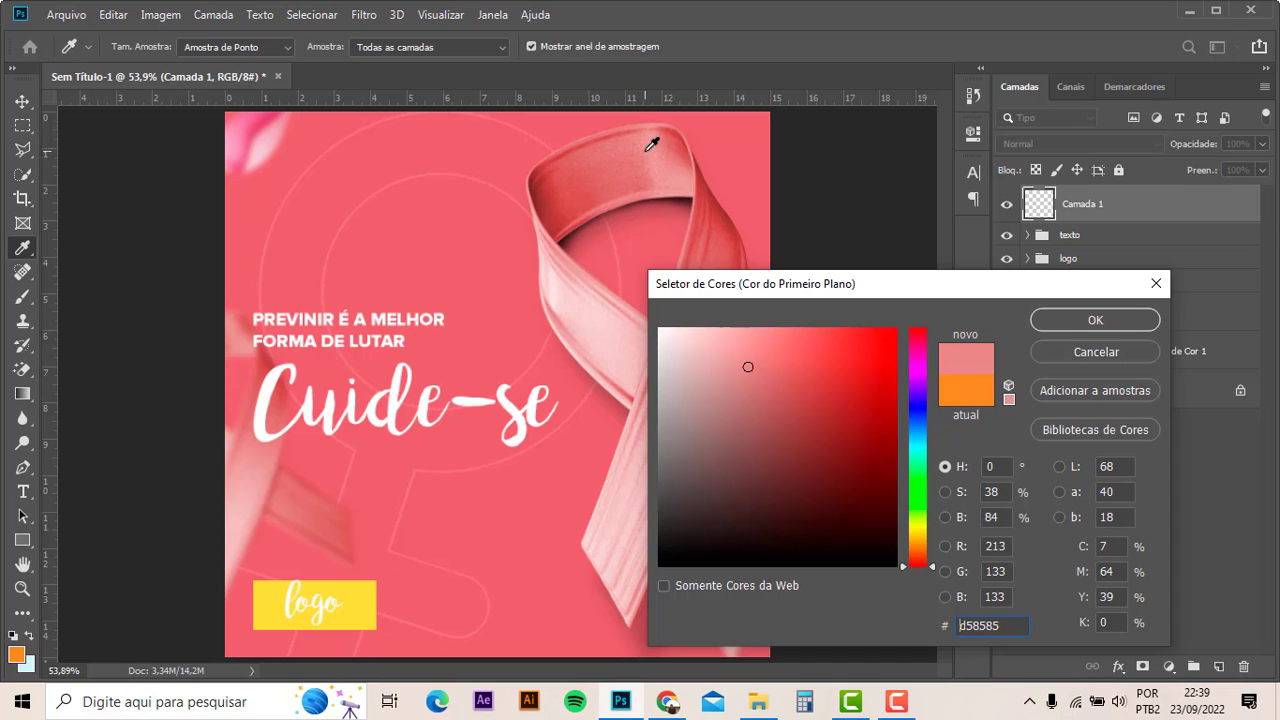
left_click(492, 499)
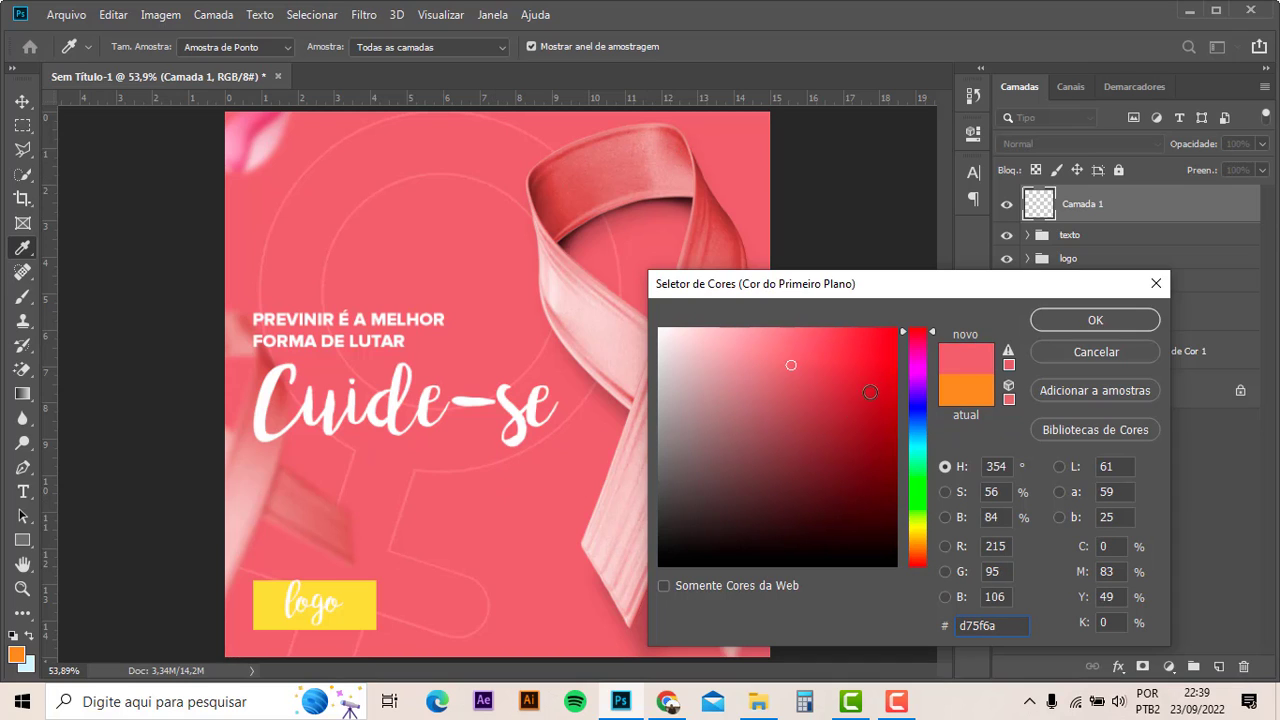
left_click(918, 346)
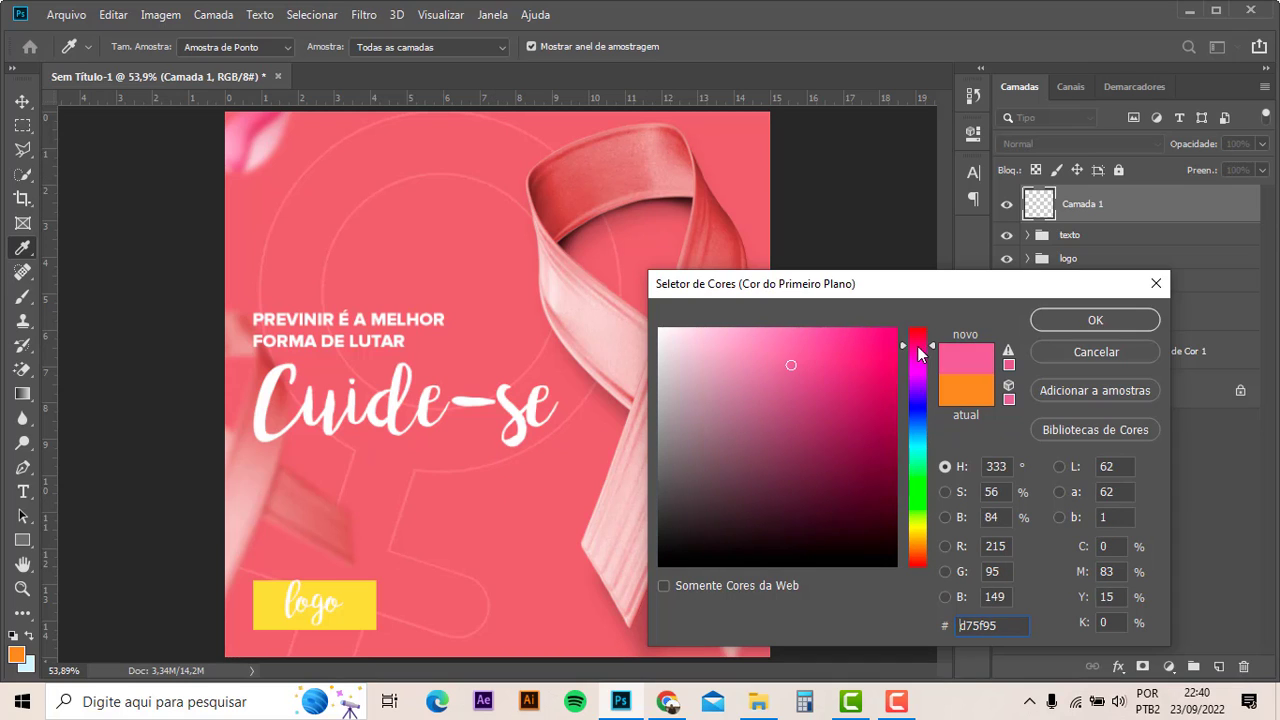
left_click_drag(878, 332, 862, 324)
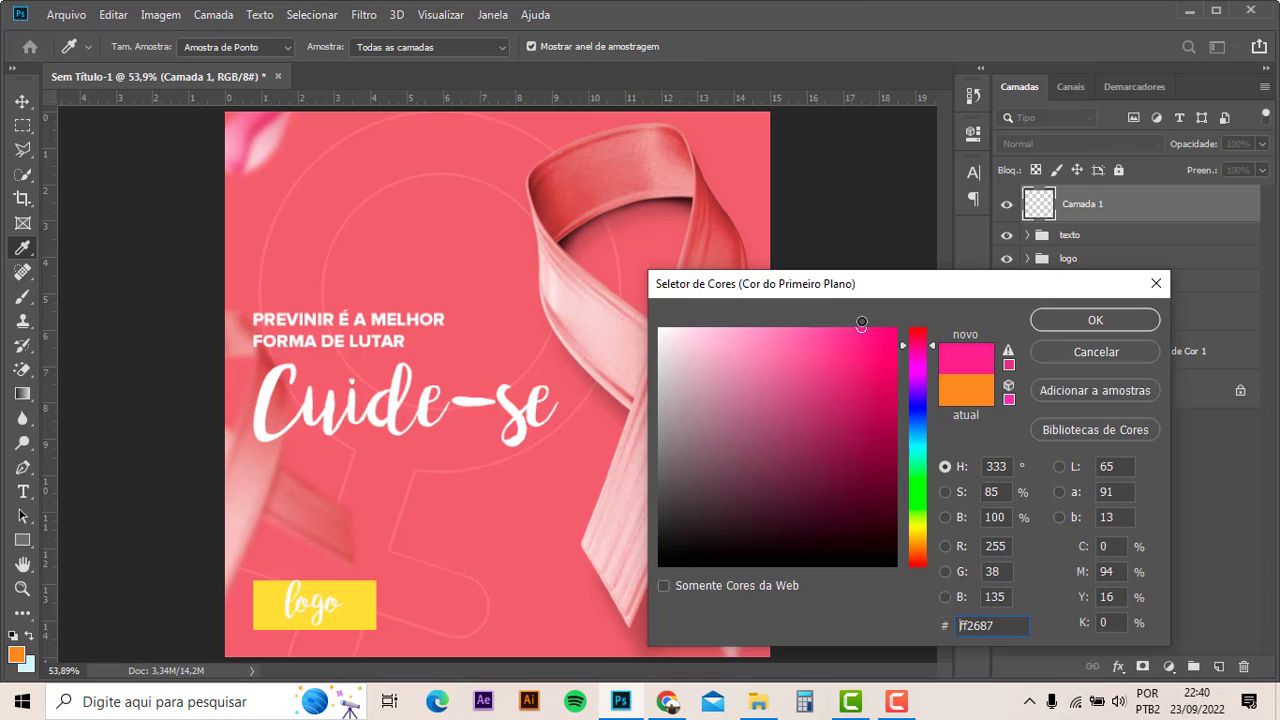
left_click(1078, 321)
key("b")
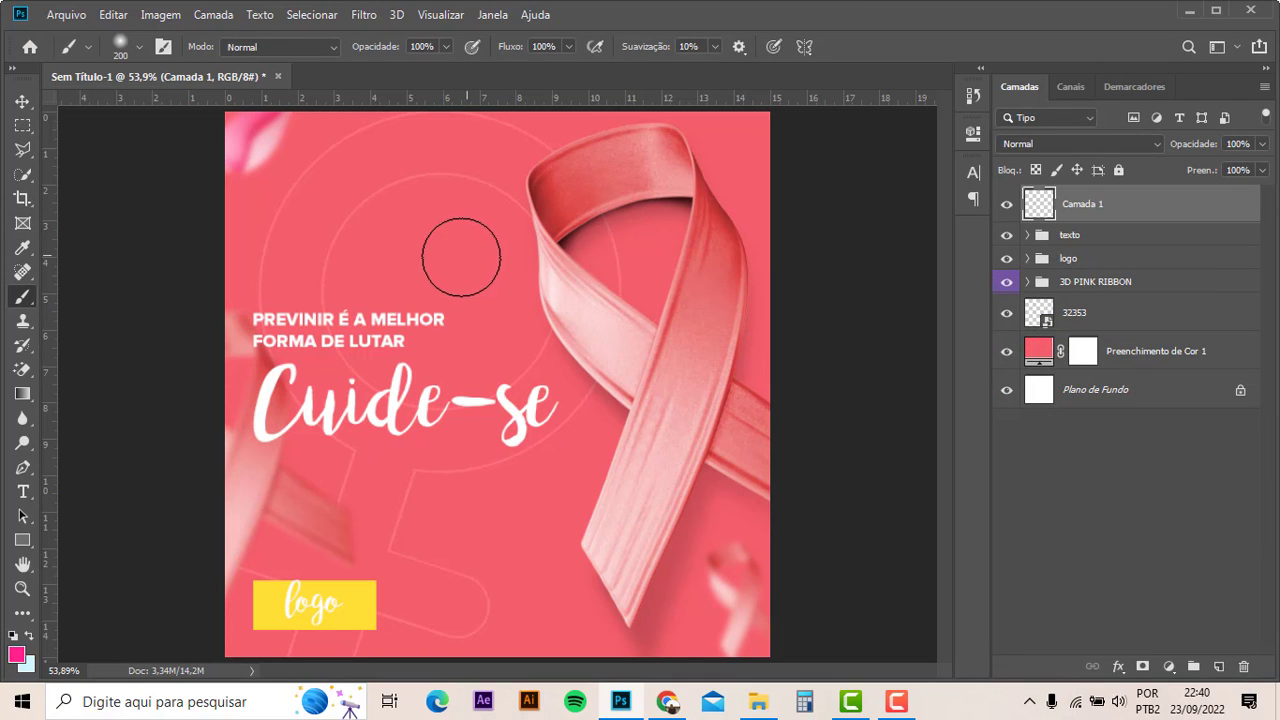
key("bracketright")
key("bracketright")
key("bracketright")
left_click(459, 257)
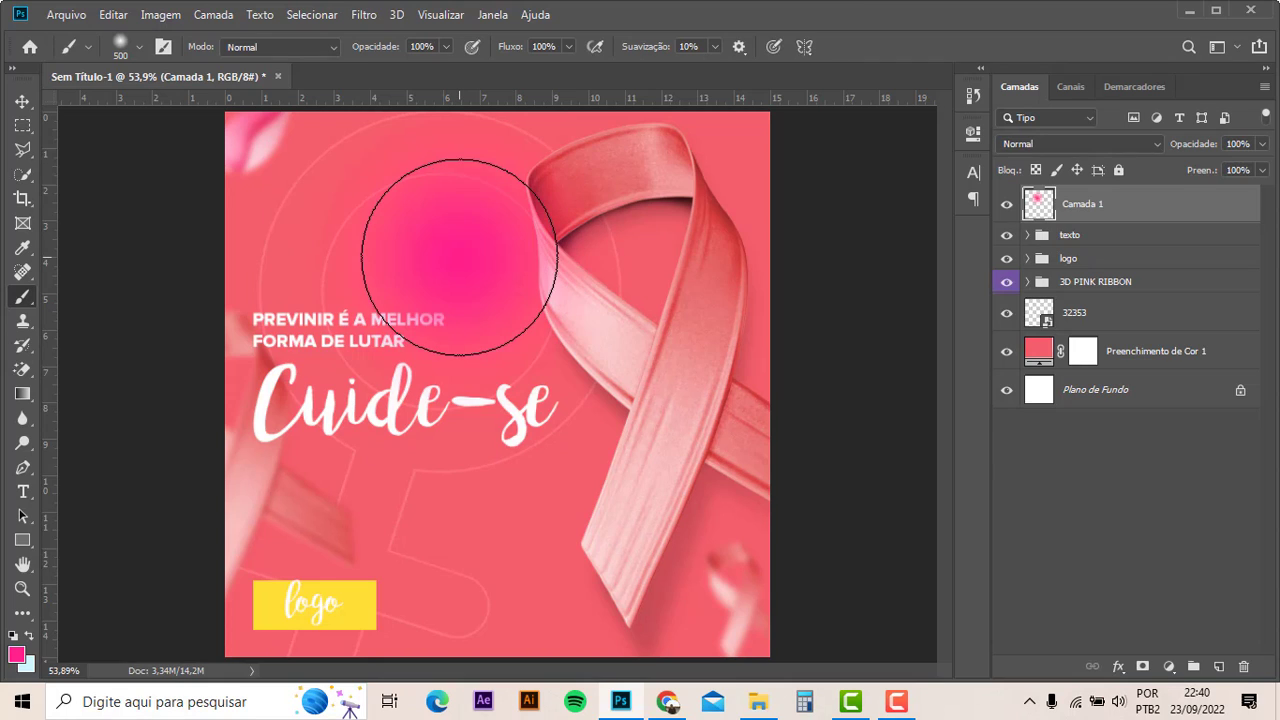
key("ctrl+z")
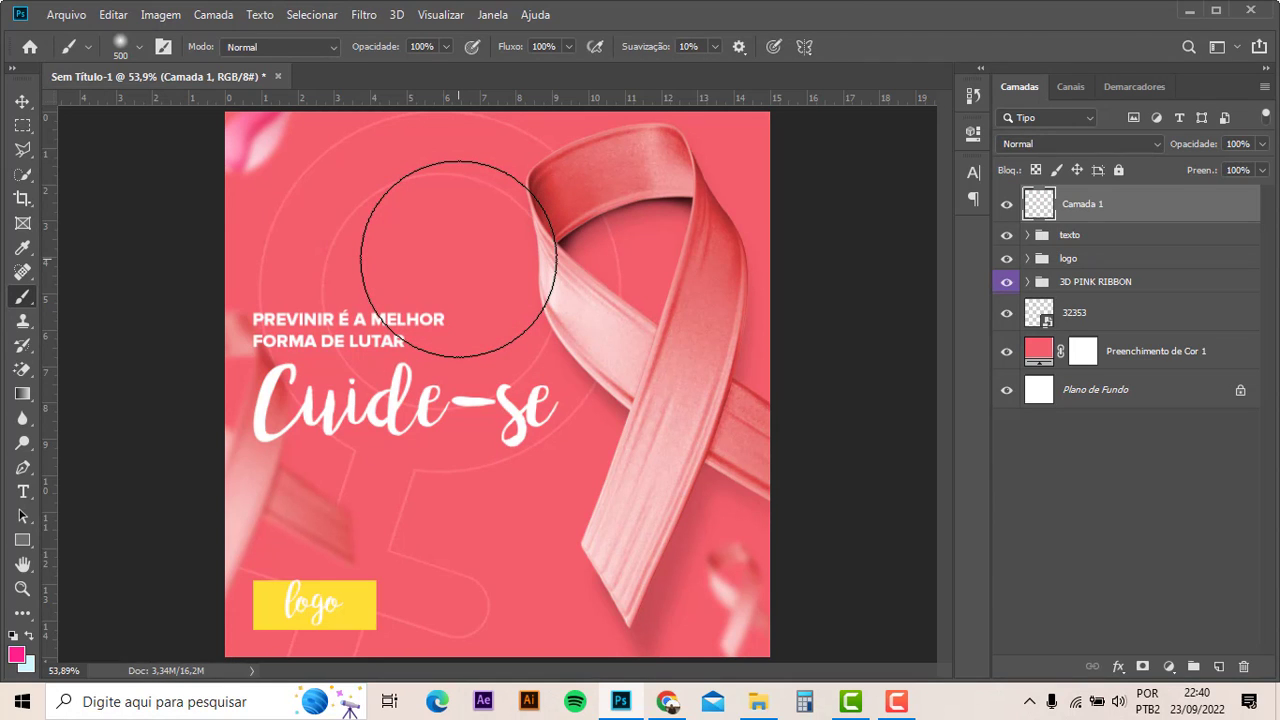
key("bracketleft")
key("bracketleft")
key("bracketleft")
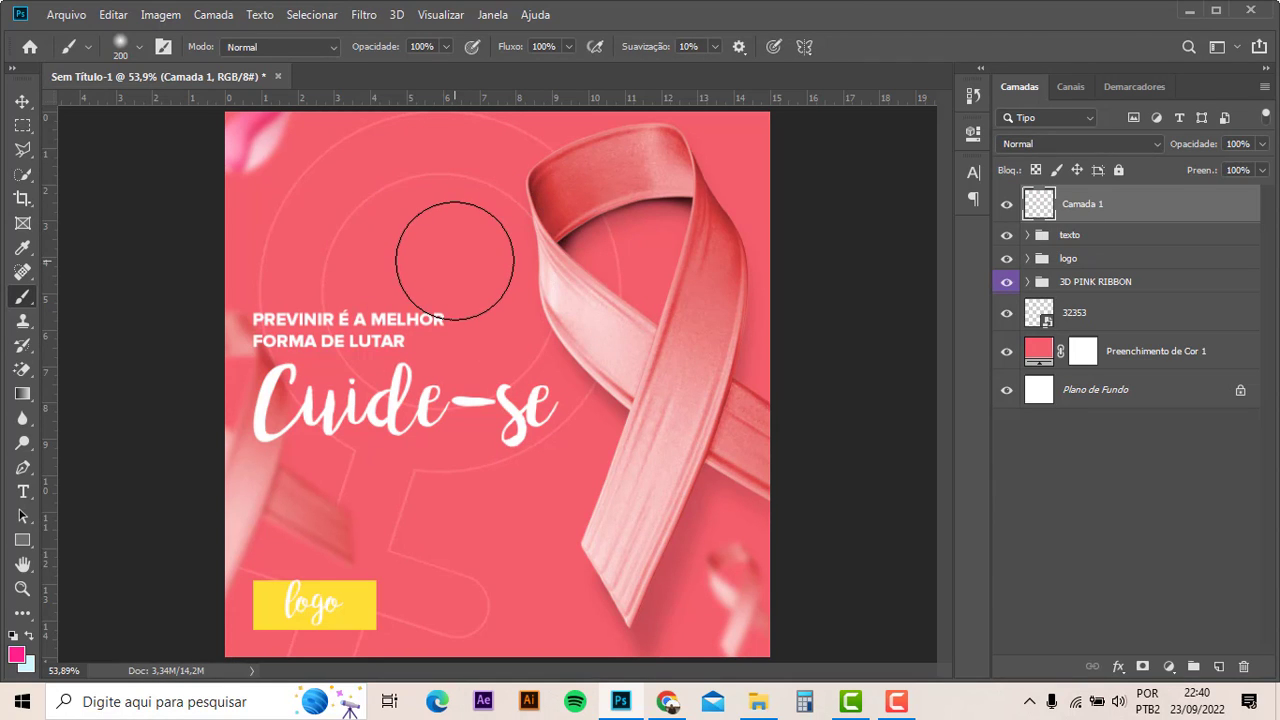
left_click(455, 260)
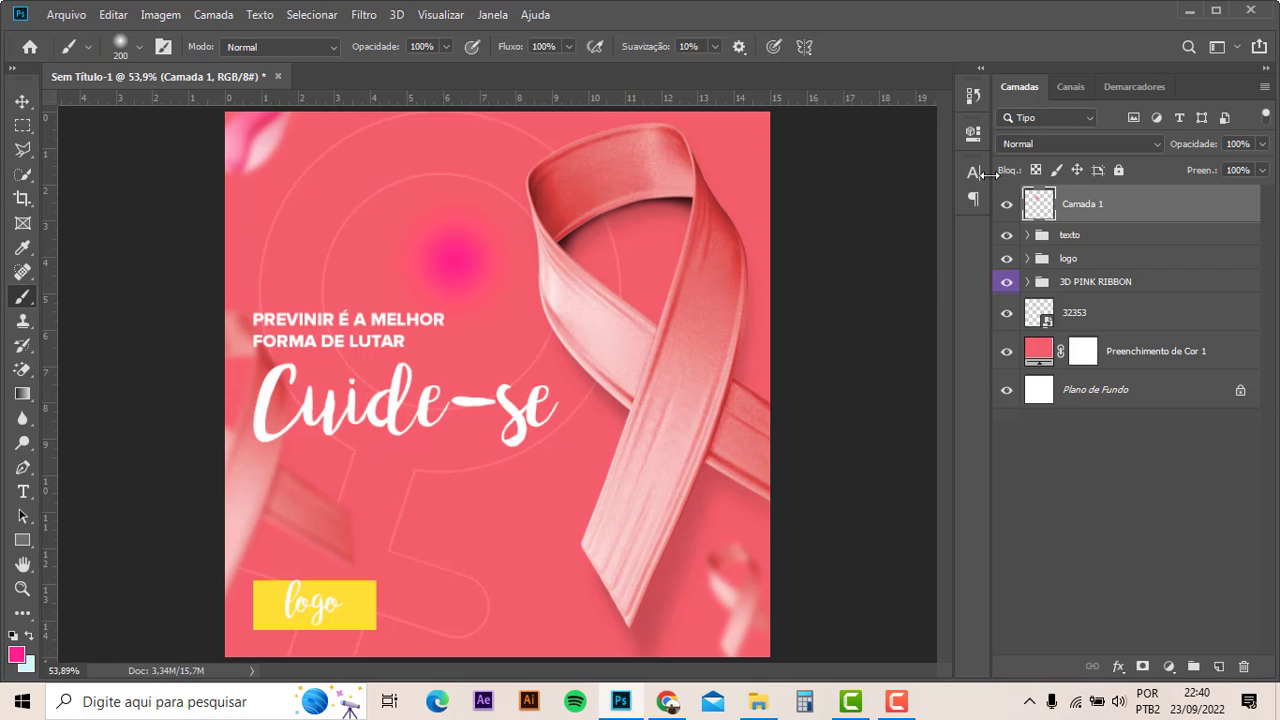
- Dab progressively lighter pinks with smaller brushes to brighten the glow's centre
left_click(16, 654)
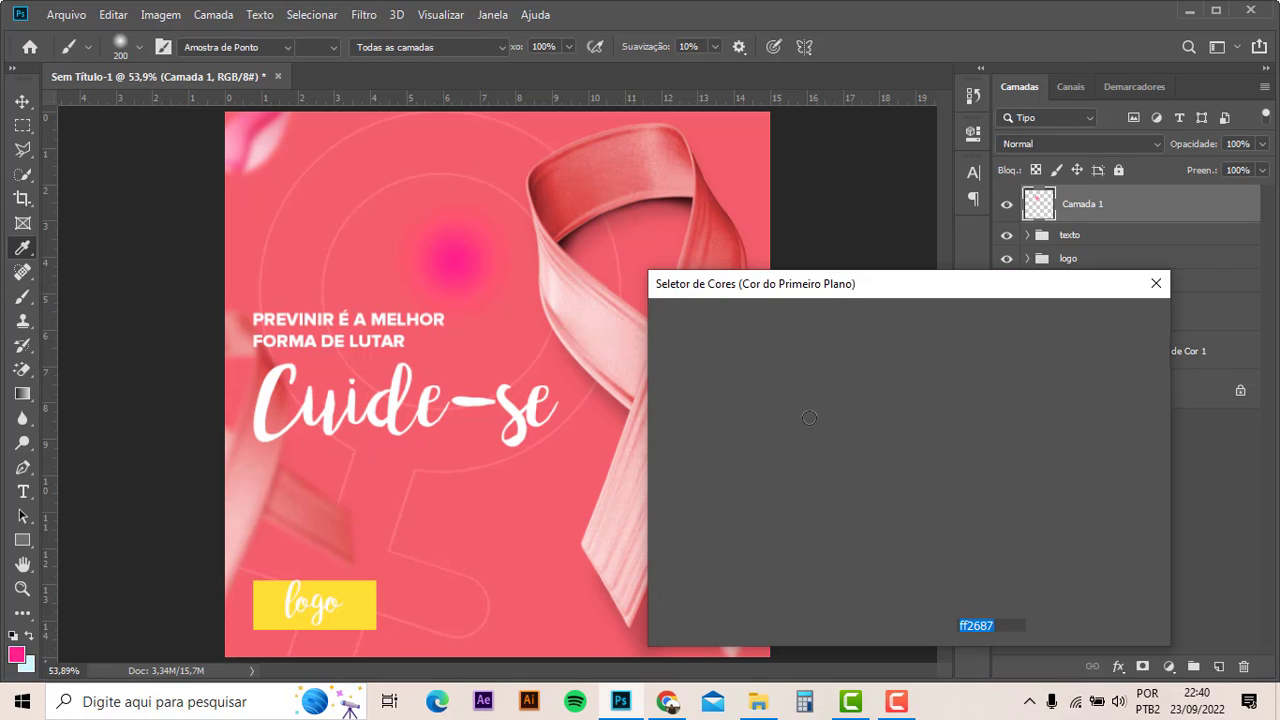
left_click(802, 328)
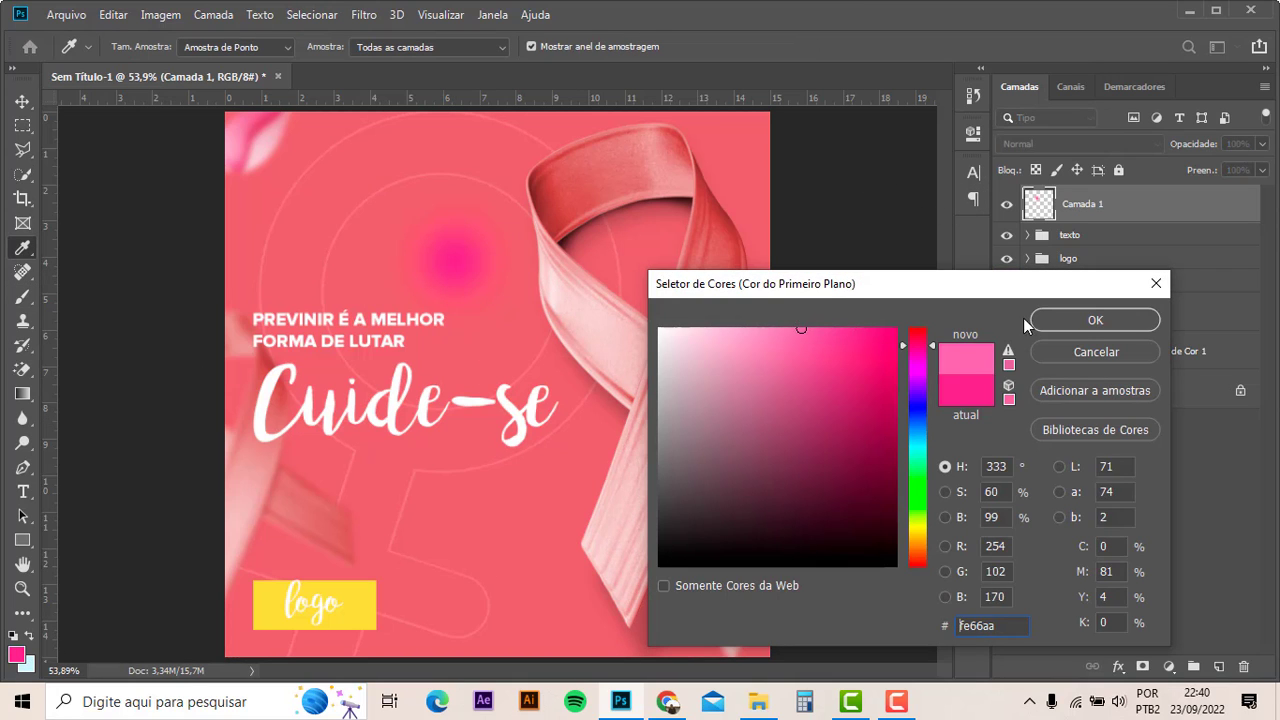
left_click(1067, 312)
key("bracketleft")
key("bracketleft")
key("bracketleft")
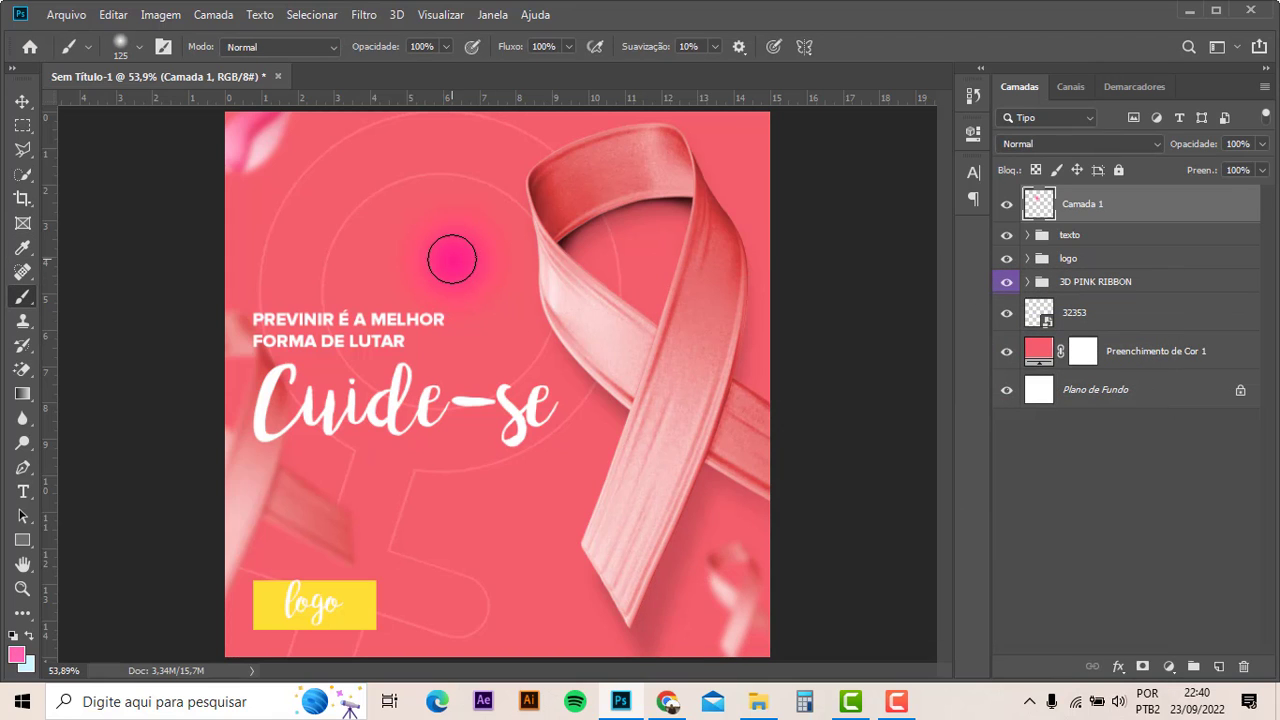
left_click(454, 264)
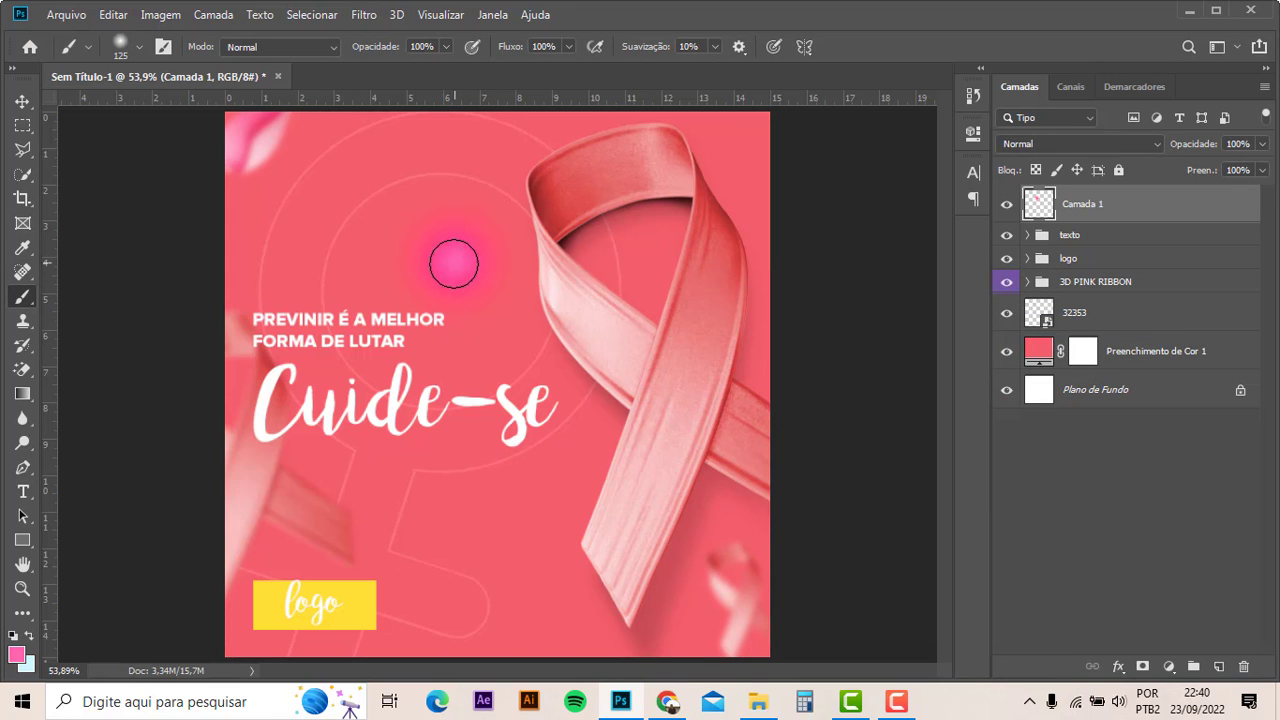
left_click(15, 655)
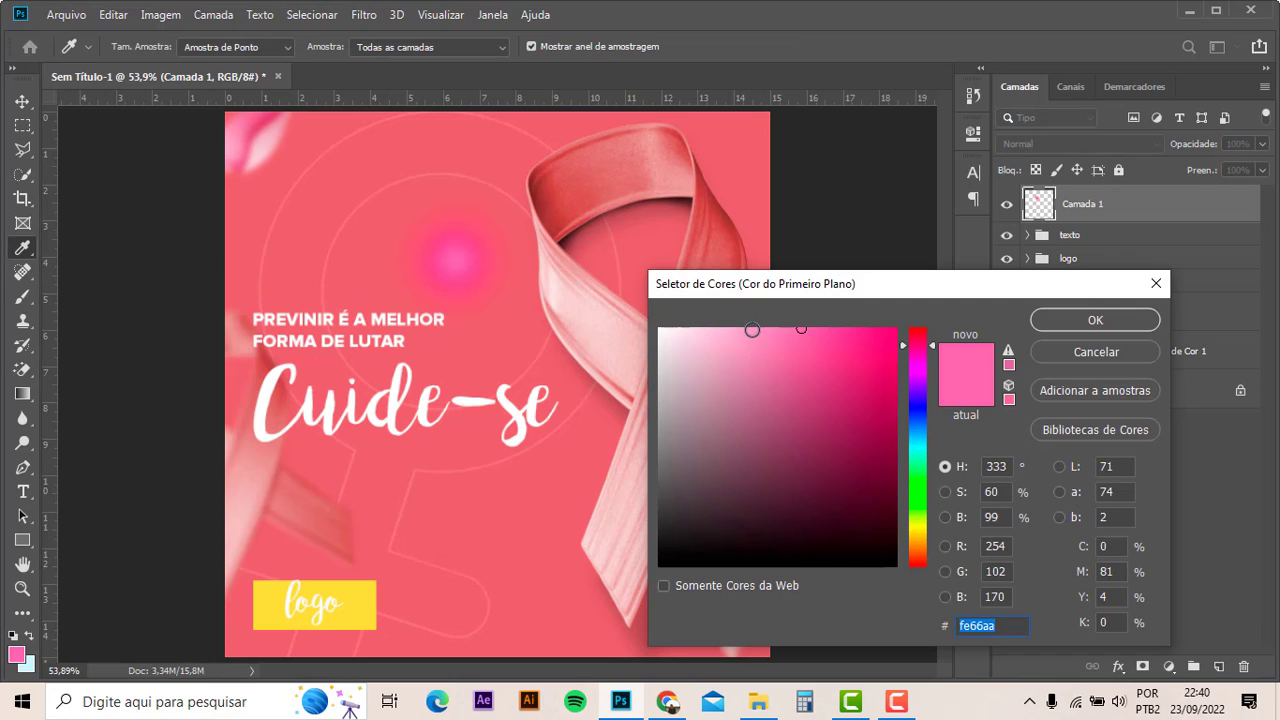
left_click(751, 329)
left_click(1095, 320)
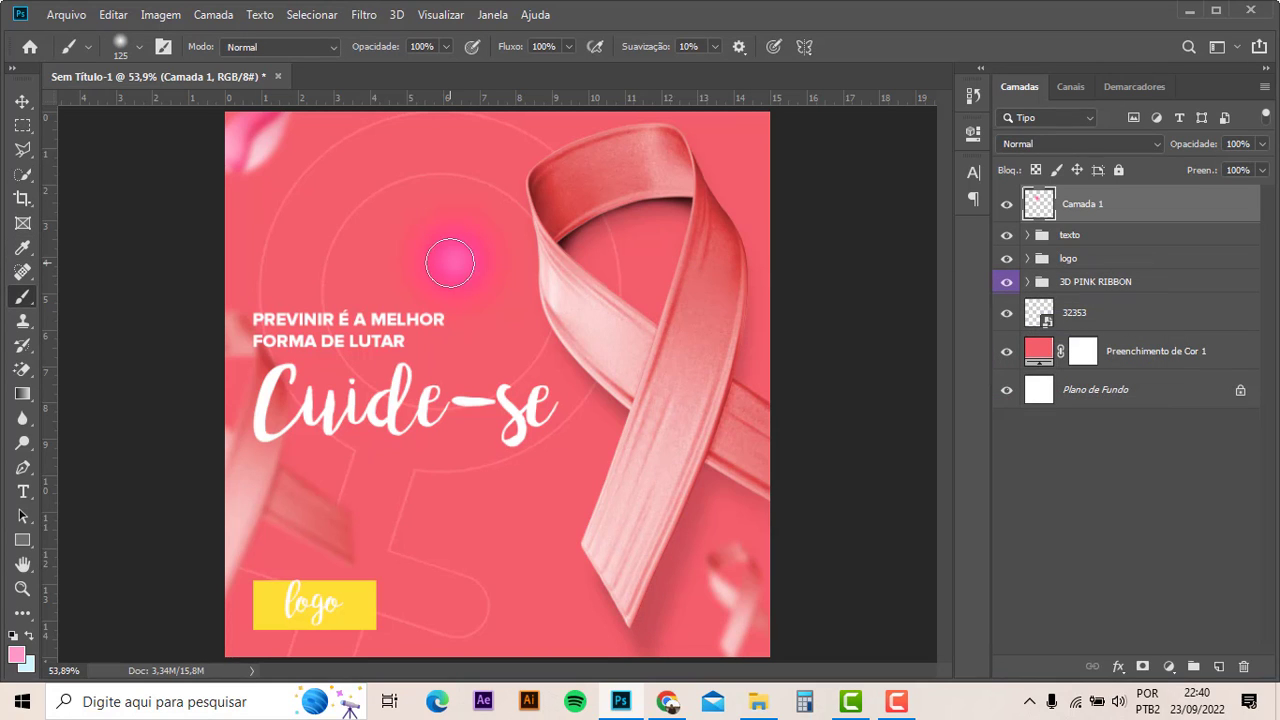
key("bracketleft")
key("bracketleft")
left_click(453, 262)
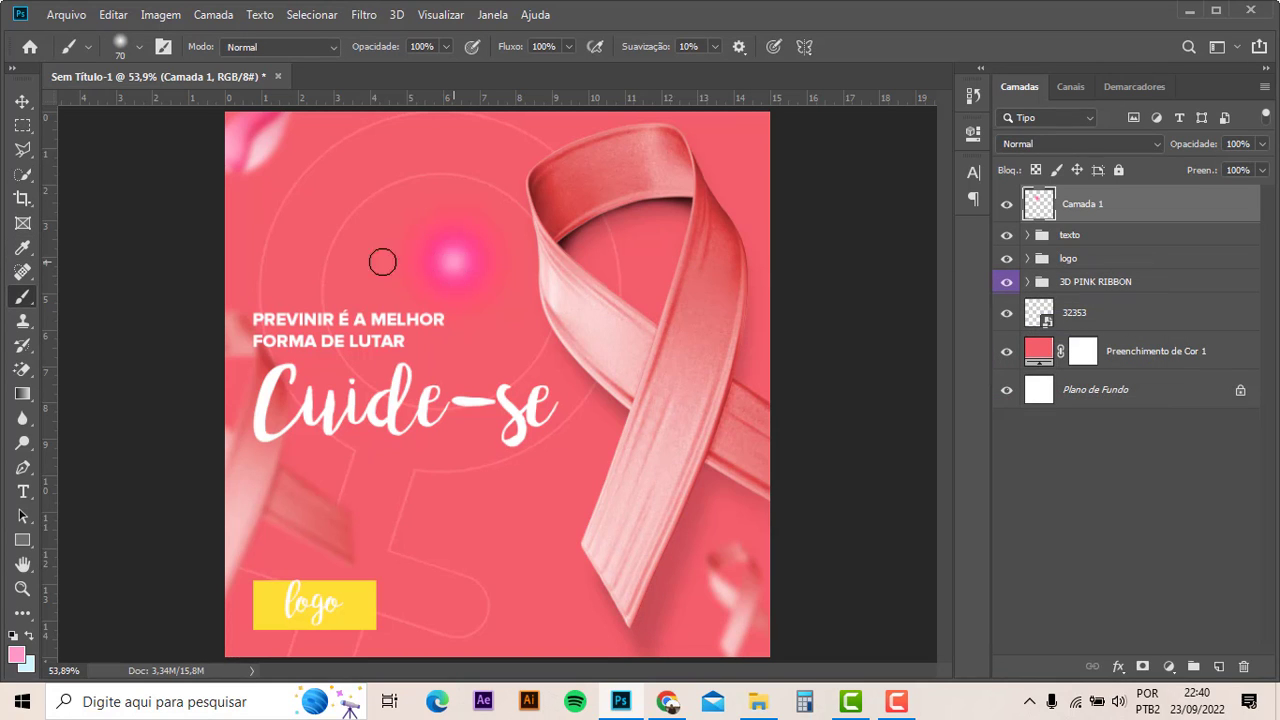
- Set the glow layer to Divisão blend mode, scale it to about 380%, and move it top-left
left_click(21, 101)
left_click(1036, 143)
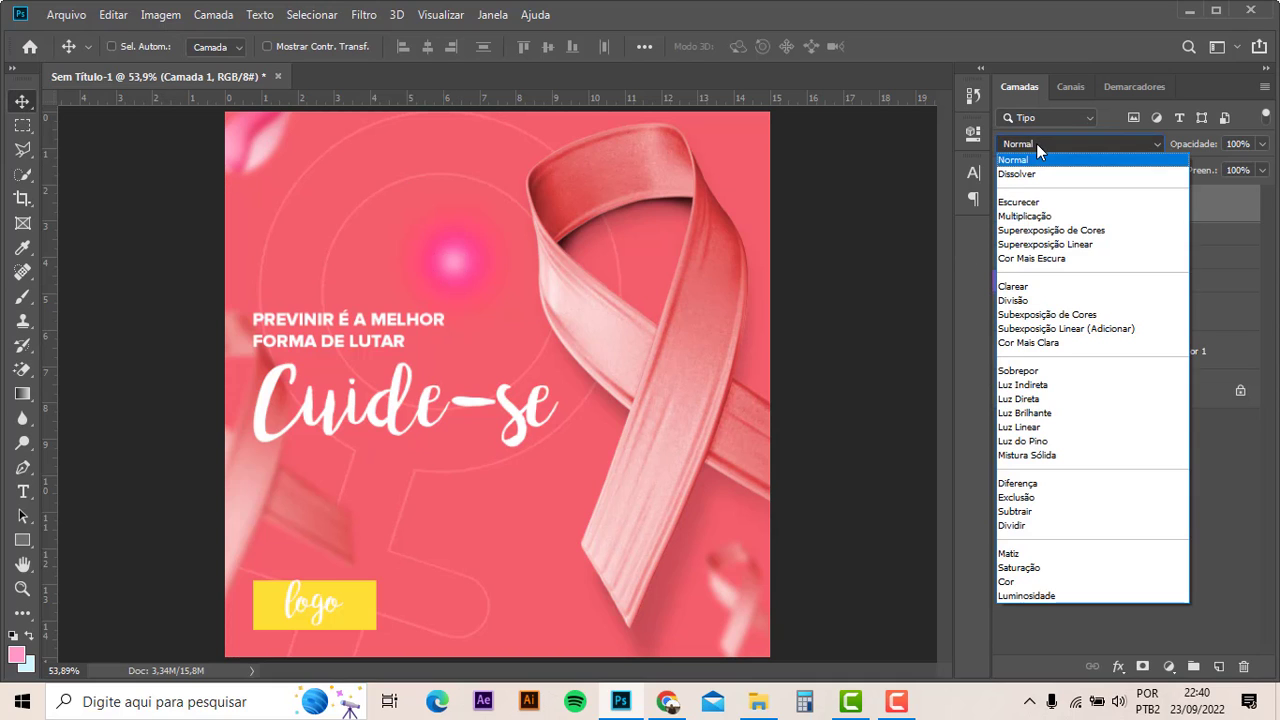
left_click(1070, 300)
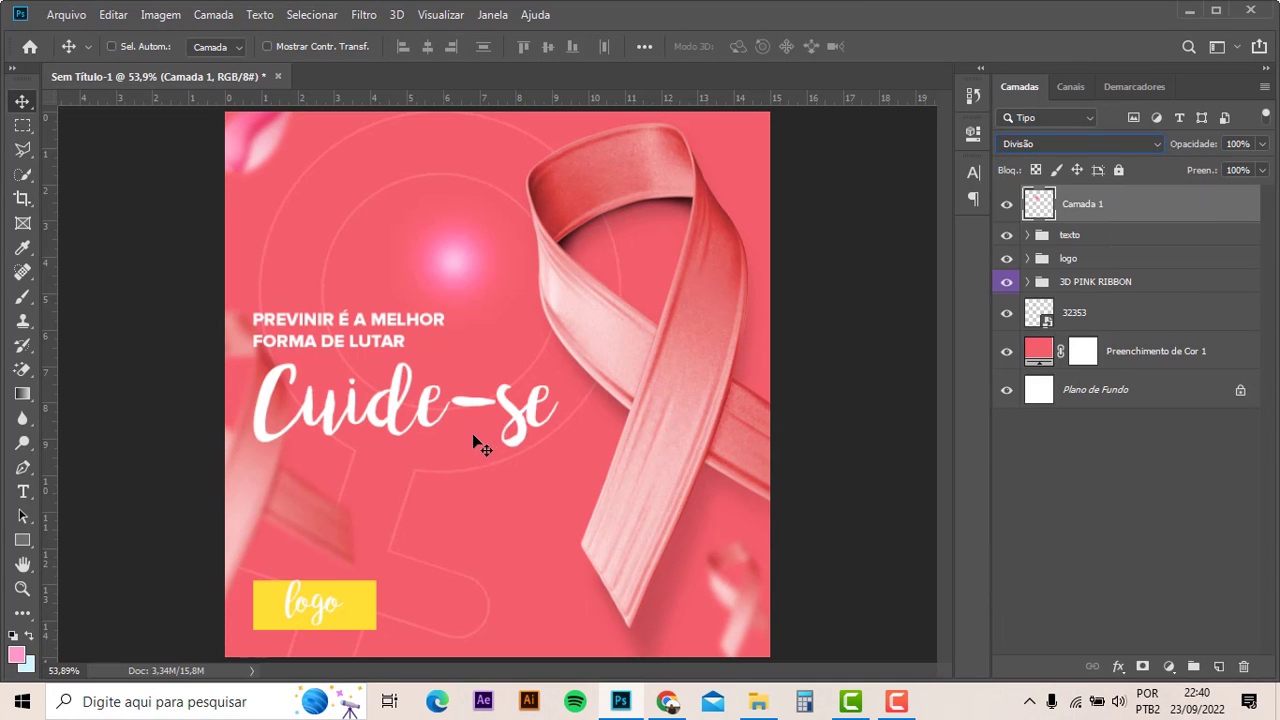
key("ctrl+t")
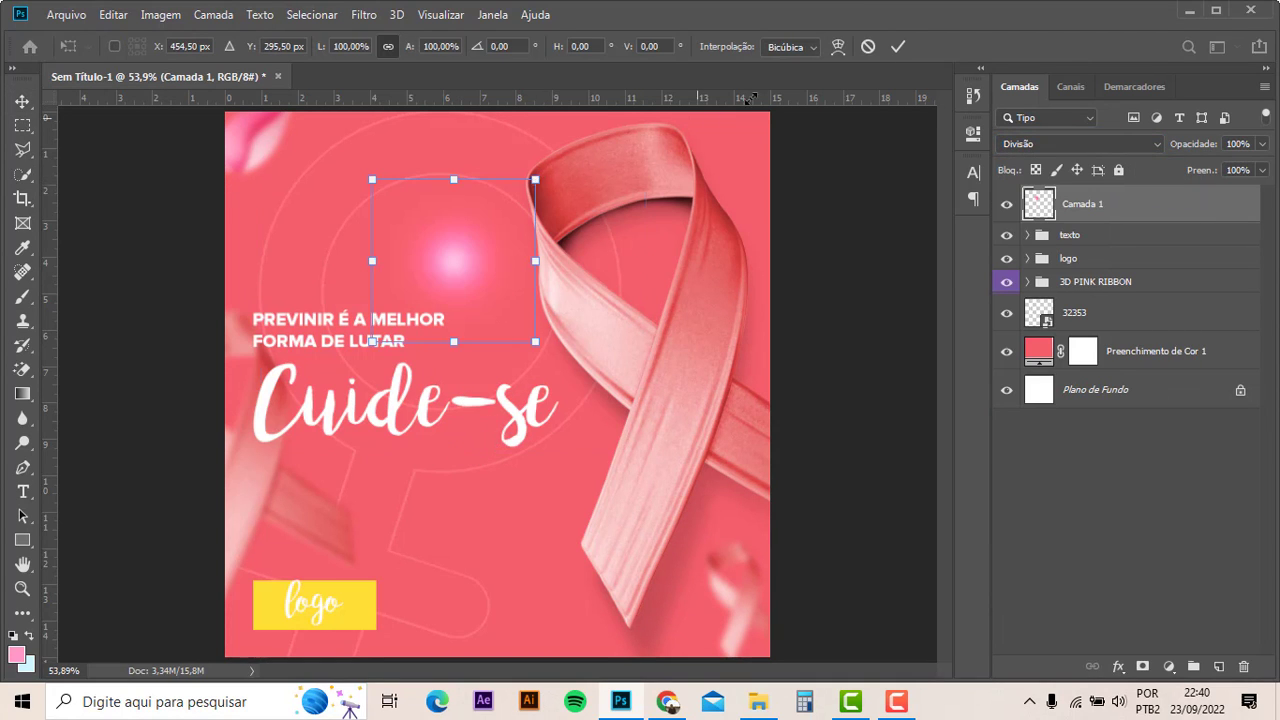
left_click_drag(535, 179, 766, 60)
mouse_move(482, 343)
left_mouse_down()
mouse_move(753, 232)
mouse_move(276, 186)
mouse_move(220, 530)
mouse_move(284, 122)
left_mouse_up()
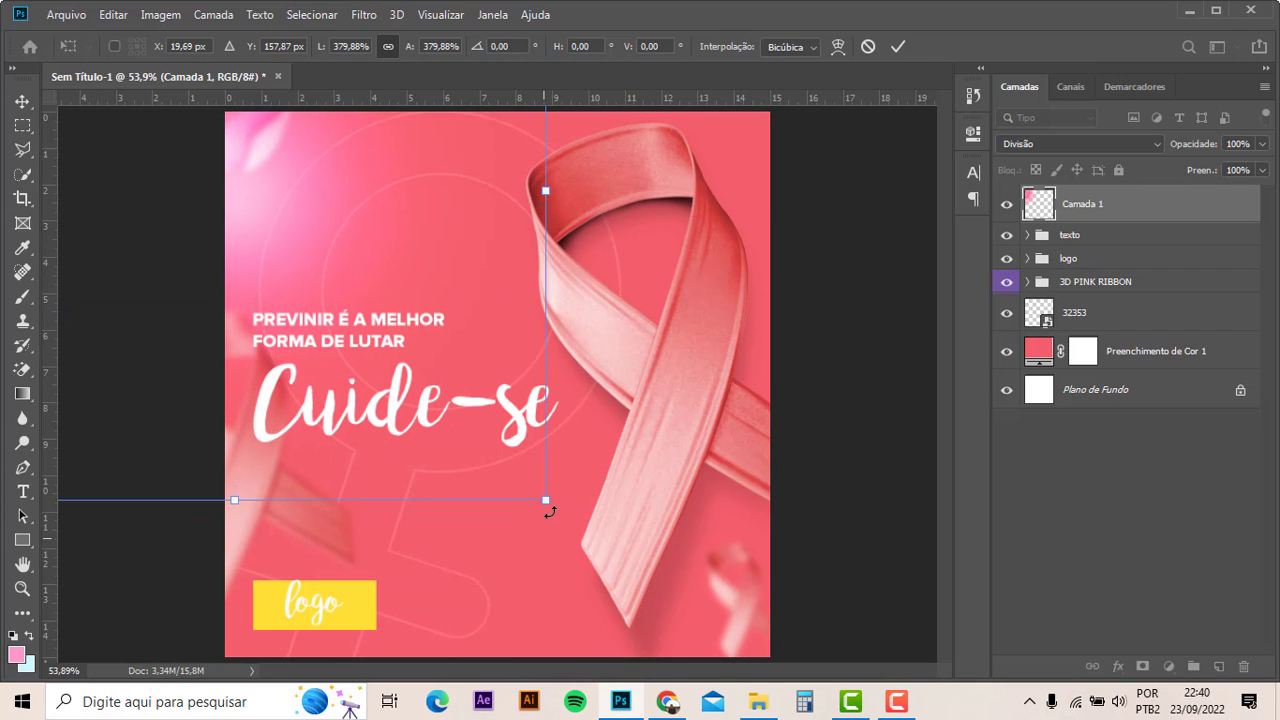
left_click_drag(547, 503, 571, 529)
key("Return")
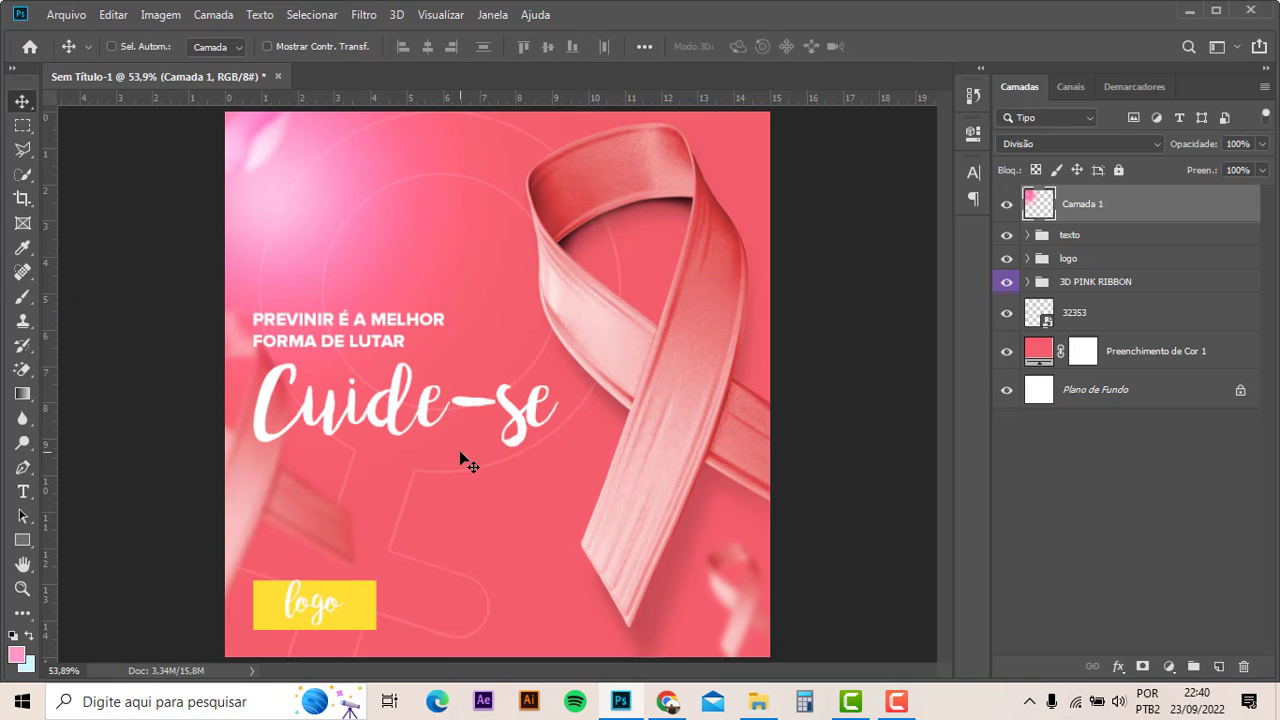
mouse_move(459, 452)
left_mouse_down()
mouse_move(386, 177)
mouse_move(331, 204)
left_mouse_up()
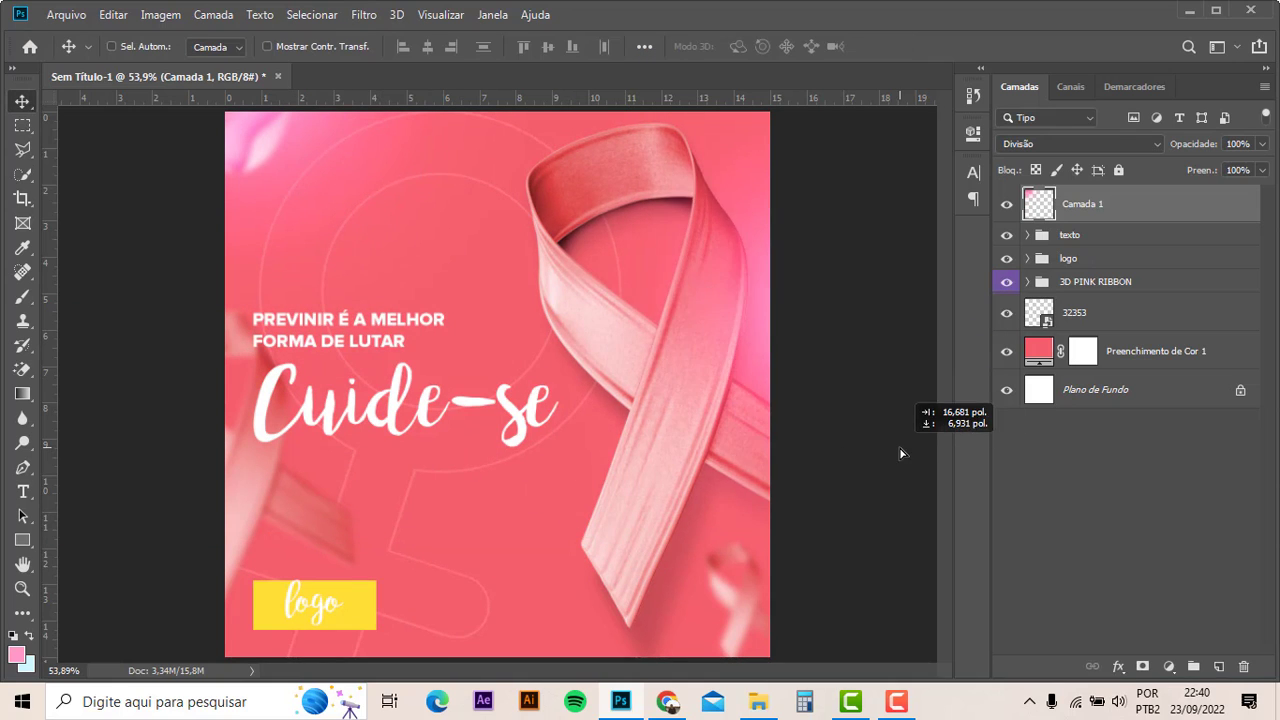
- Duplicate the glow, widen the copy to about 130%, and place it beside the ribbon's upper right
left_click_drag(830, 337, 858, 435)
key("ctrl+t")
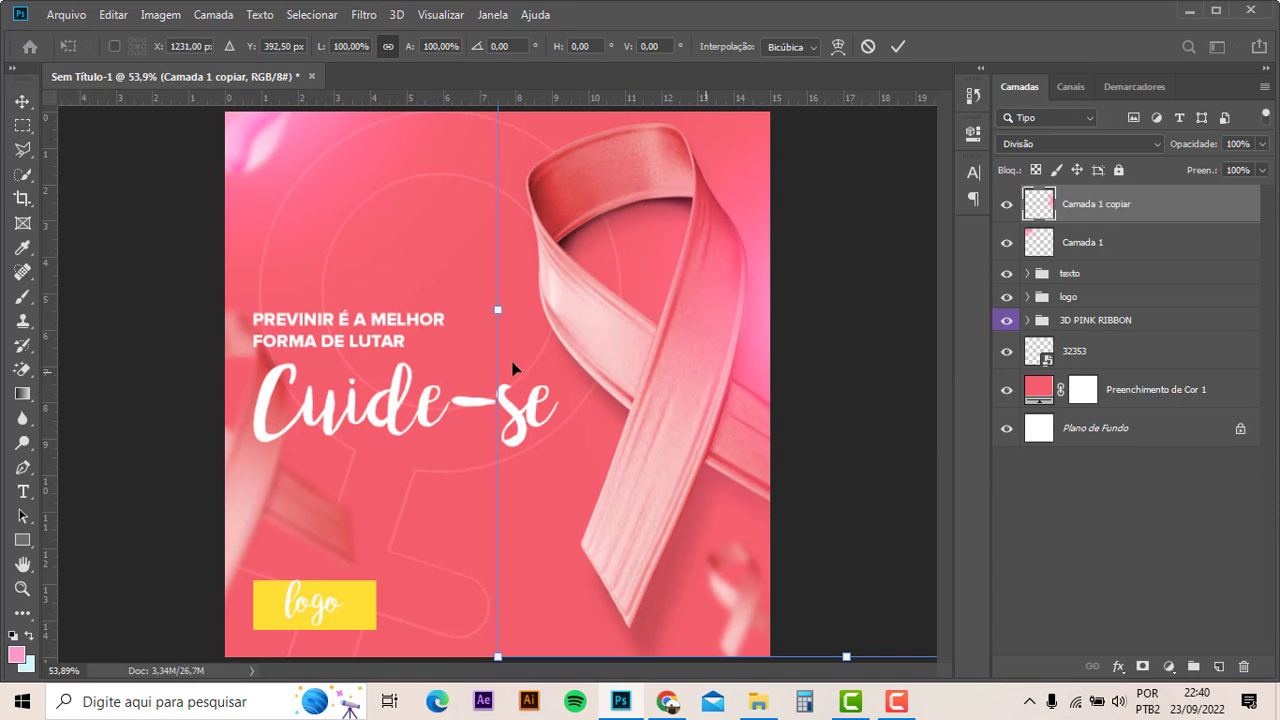
left_click_drag(497, 311, 288, 280)
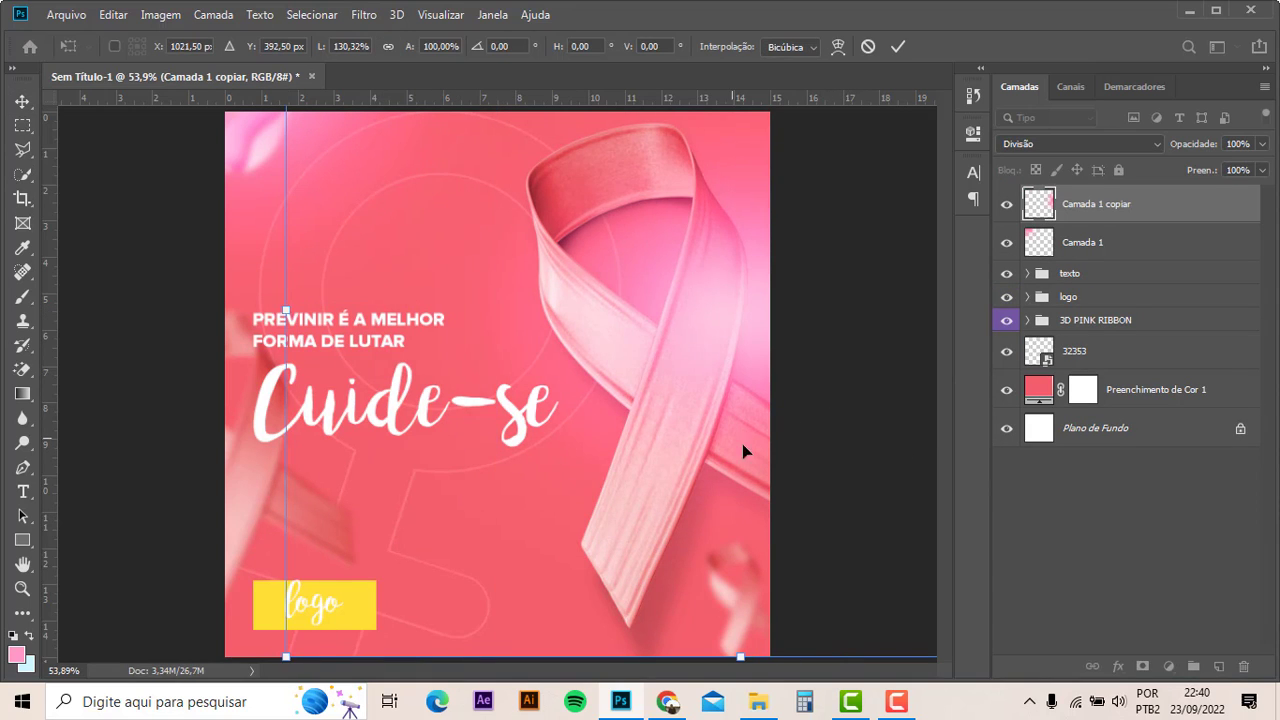
mouse_move(755, 455)
left_mouse_down()
mouse_move(879, 493)
mouse_move(880, 401)
left_mouse_up()
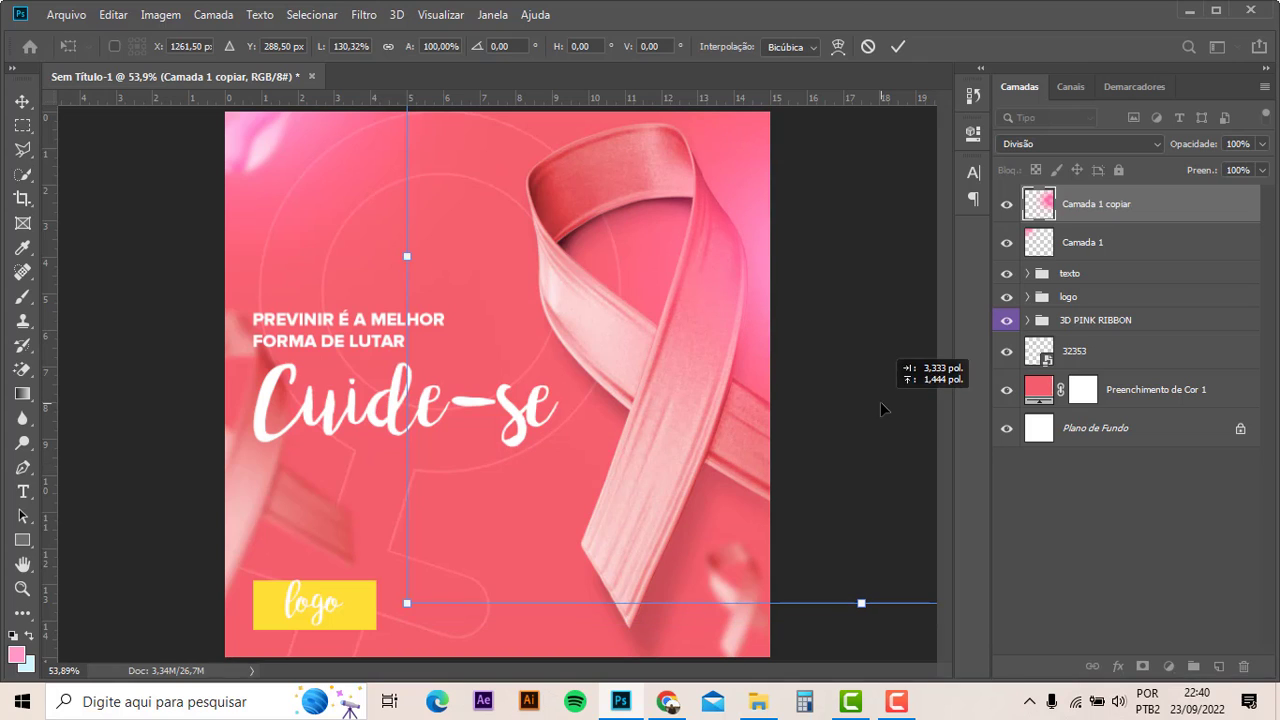
key("Return")
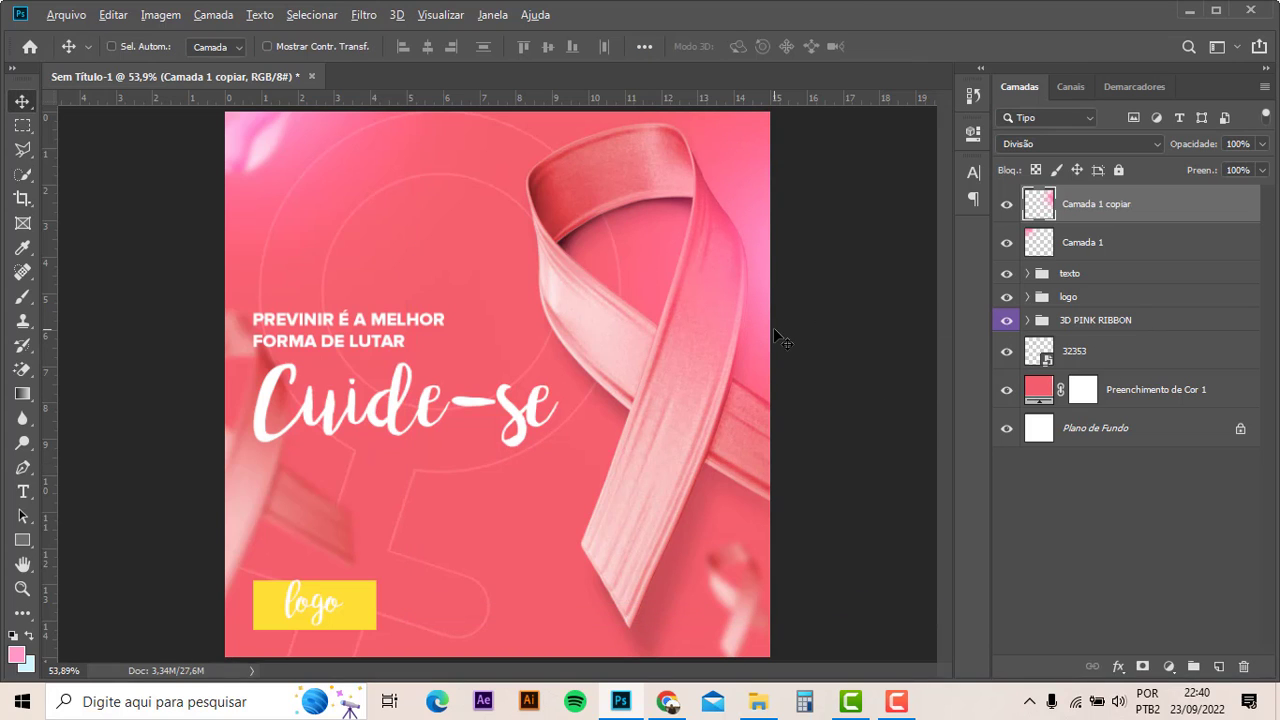
scroll(667, 286, "down", 2)
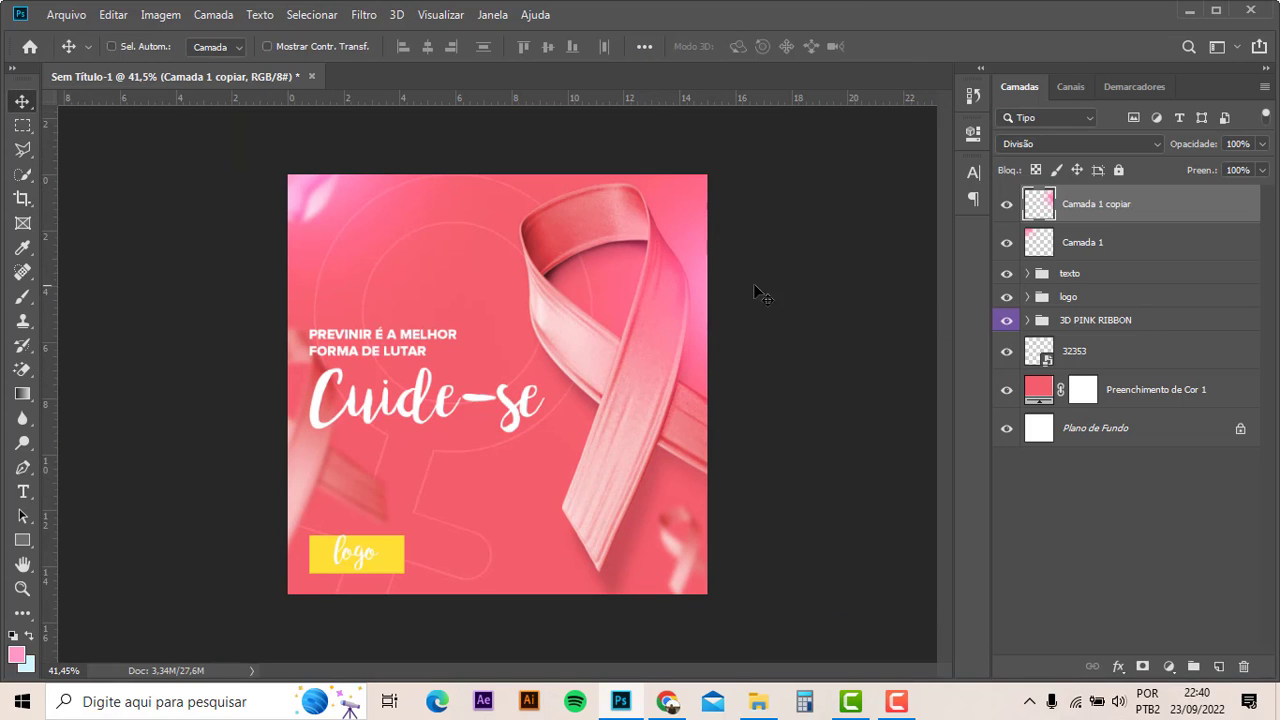
- Recolour the Preenchimento de Cor 1 fill from salmon to hot pink #e11972
double_click(1040, 397)
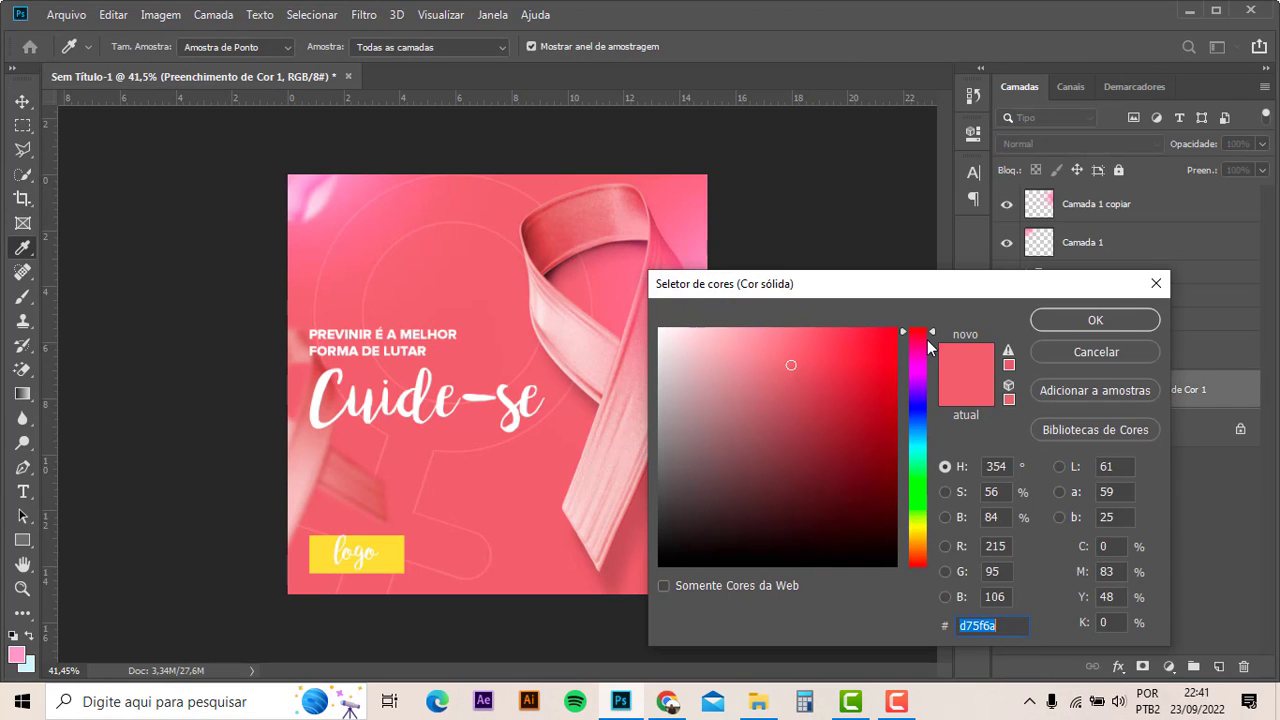
mouse_move(924, 347)
left_mouse_down()
mouse_move(918, 363)
mouse_move(916, 342)
mouse_move(871, 354)
left_mouse_up()
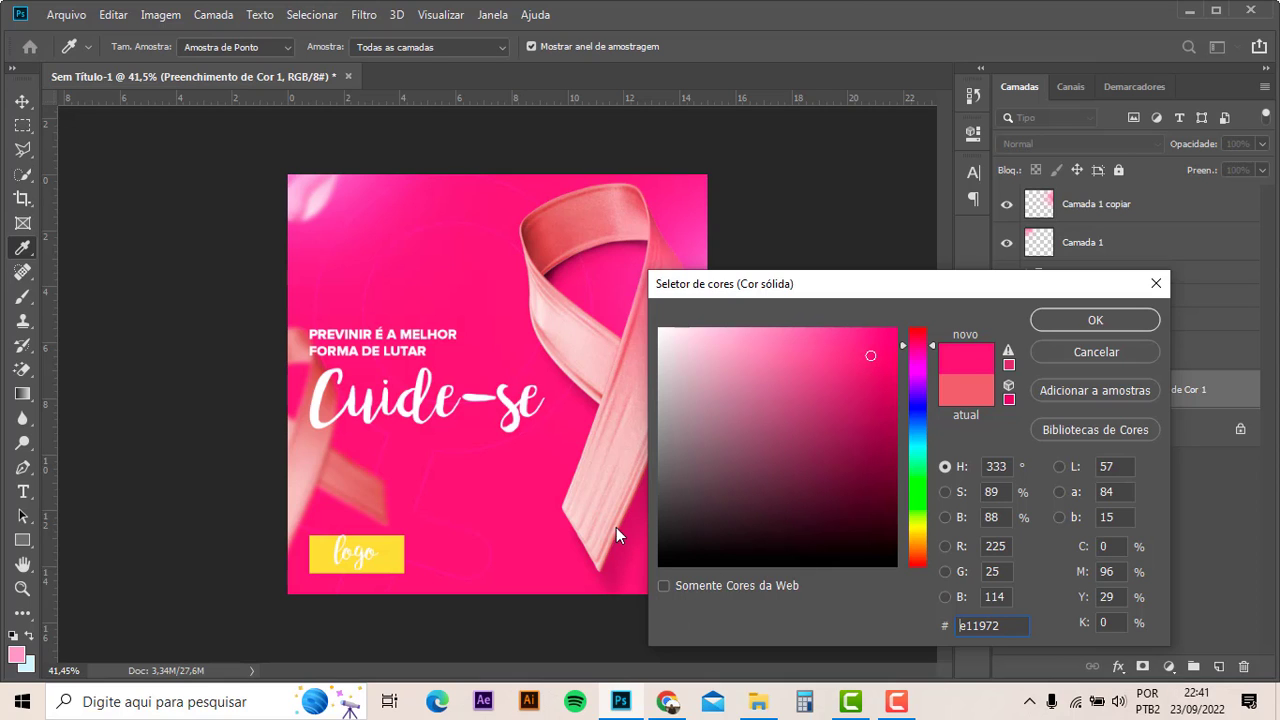
left_click(1075, 326)
key("v")
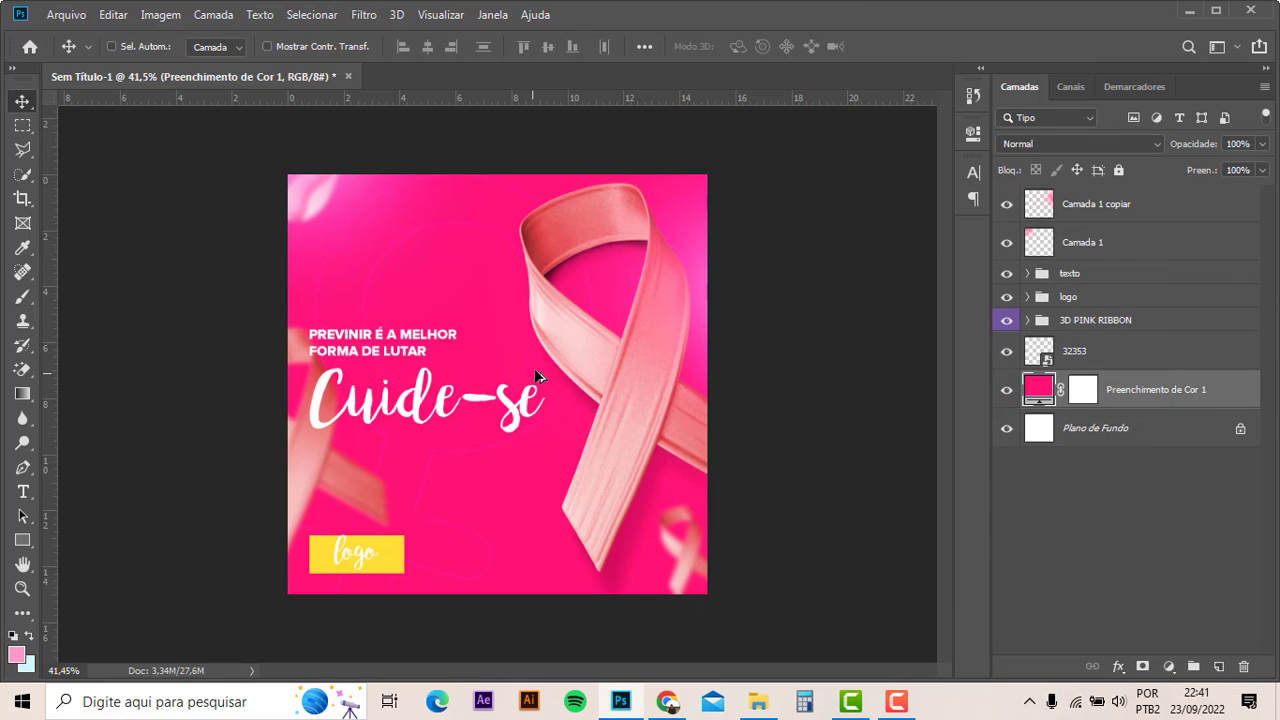
scroll(534, 368, "up", 1)
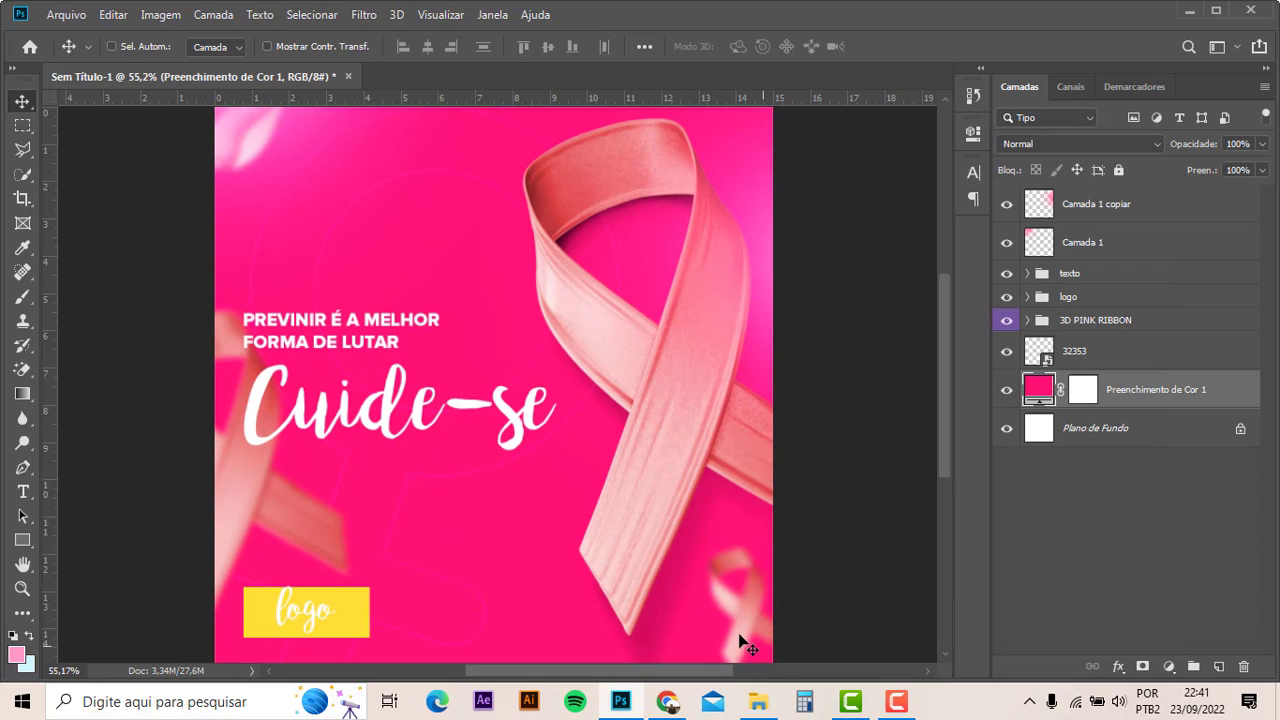
- Duplicate the Camada 1 copiar glow into the top-left corner, then fit the post on screen
scroll(780, 350, "down", 1)
scroll(757, 288, "down", 1)
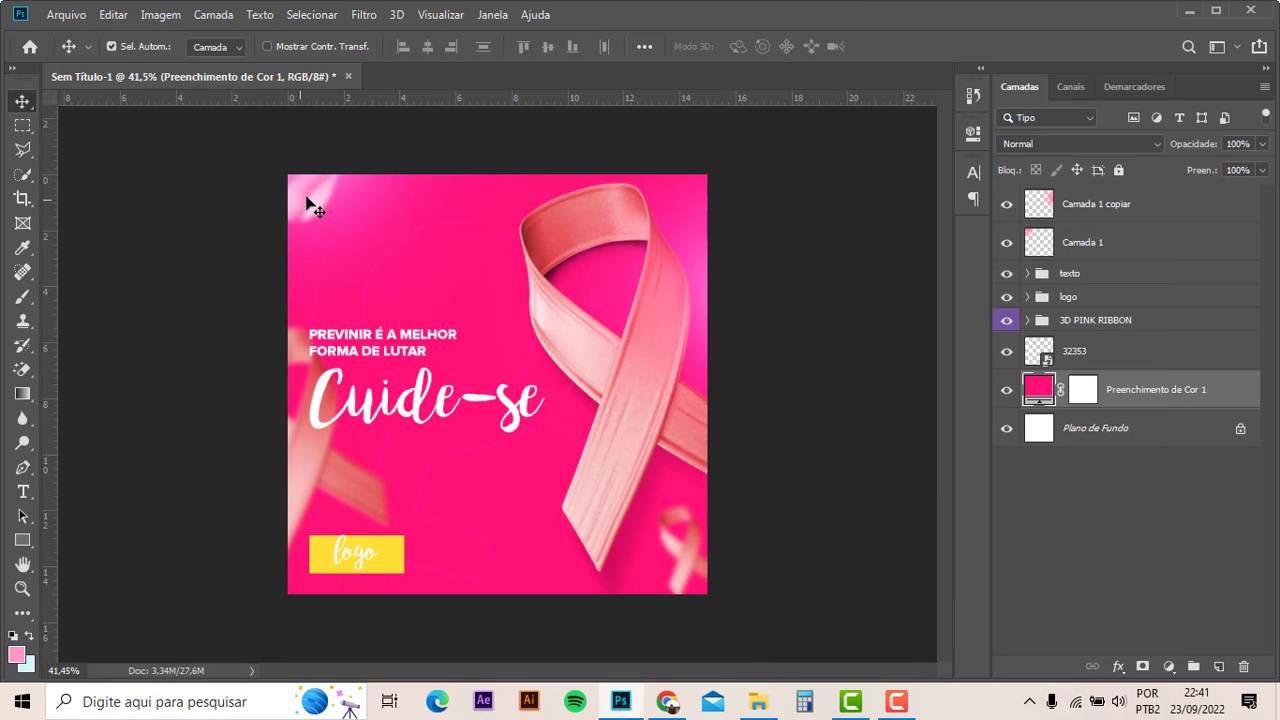
left_click(1068, 210)
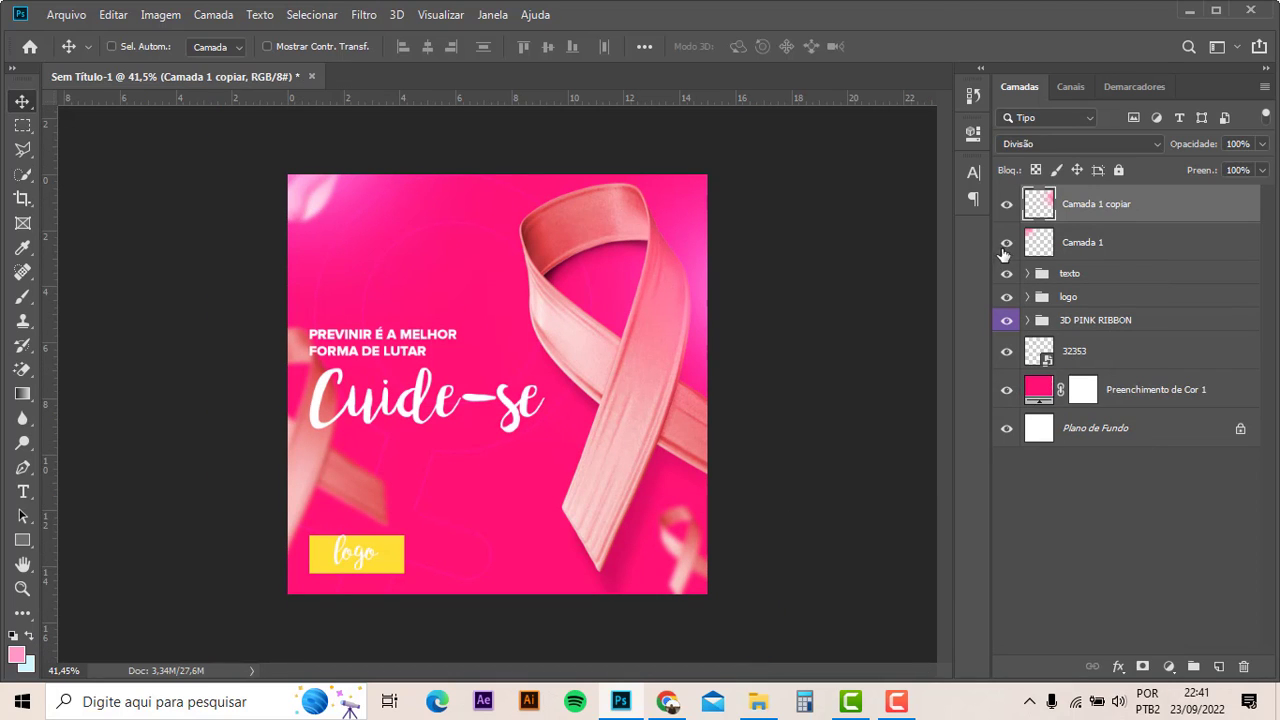
left_click_drag(309, 253, 688, 588)
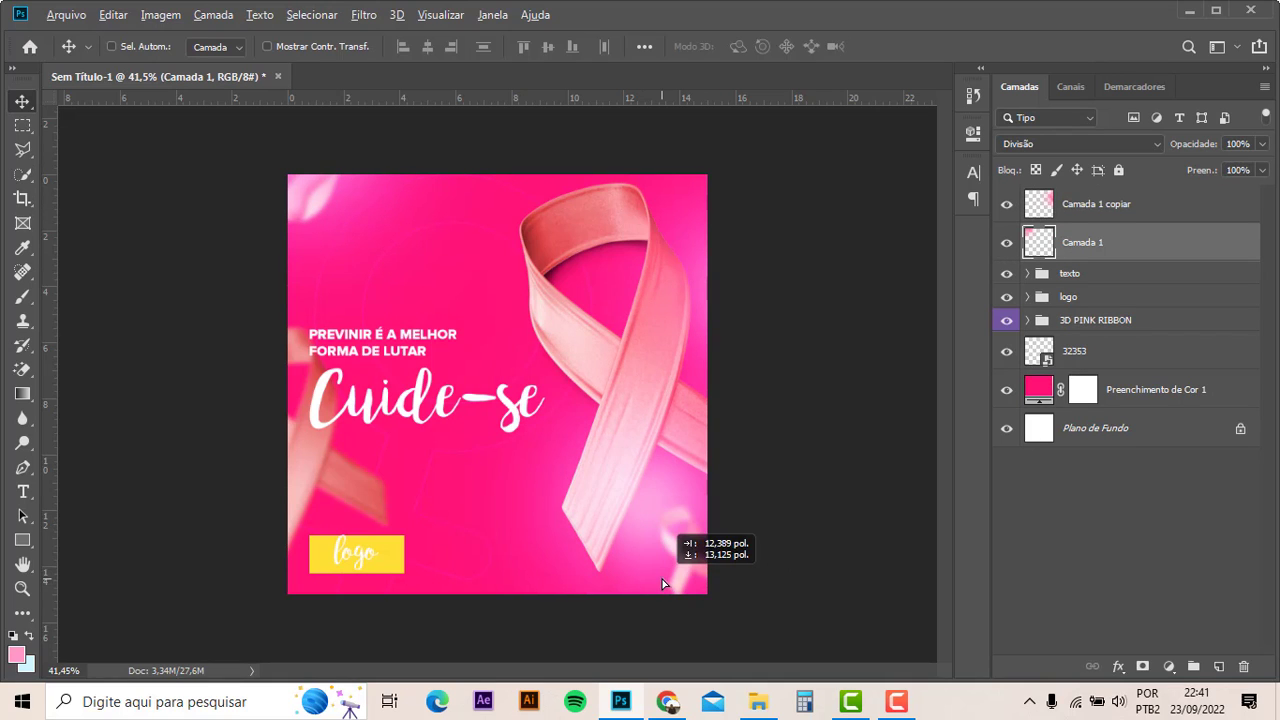
mouse_move(688, 590)
left_mouse_down()
mouse_move(676, 528)
mouse_move(769, 527)
mouse_move(758, 537)
left_mouse_up()
key("ctrl+z")
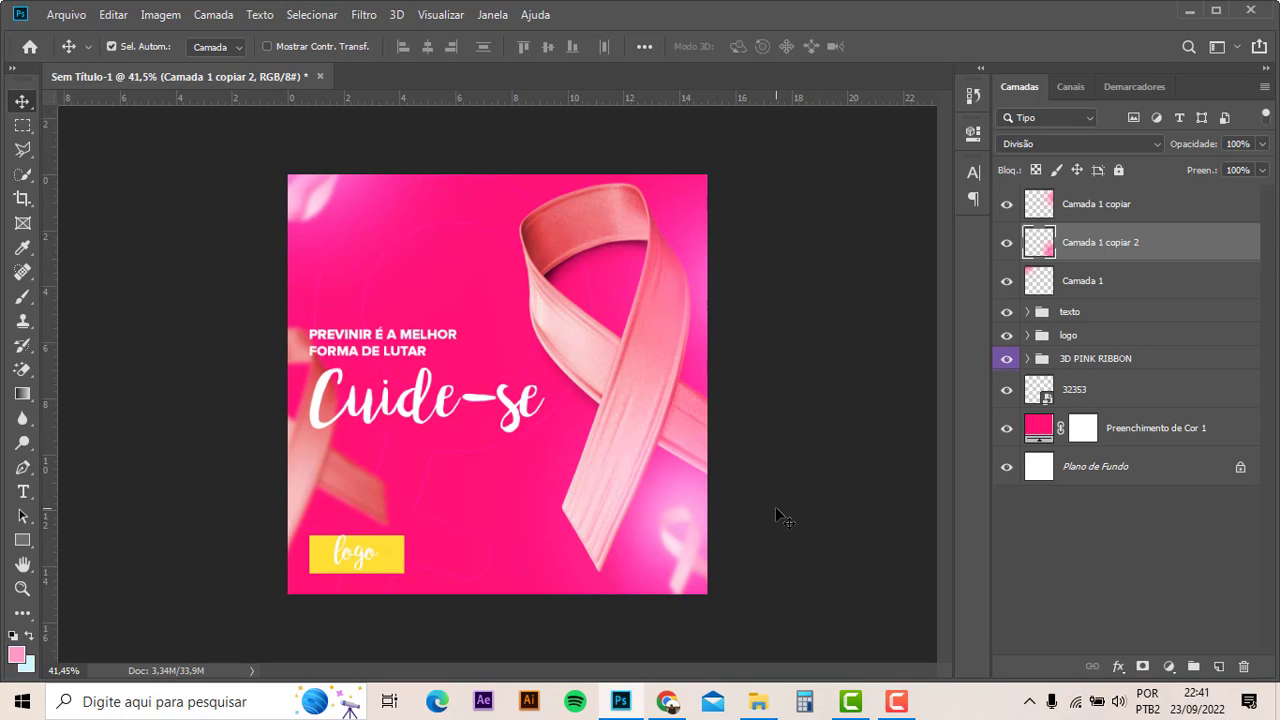
key("ctrl+z")
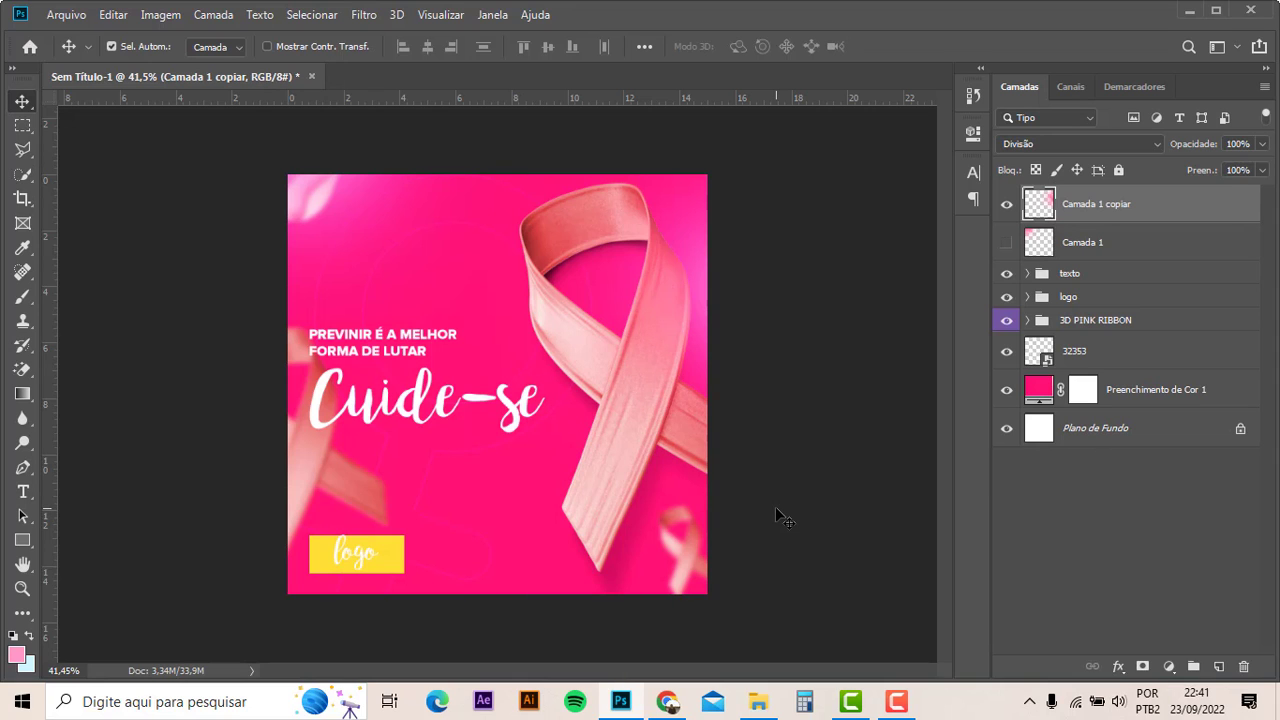
key("ctrl+z")
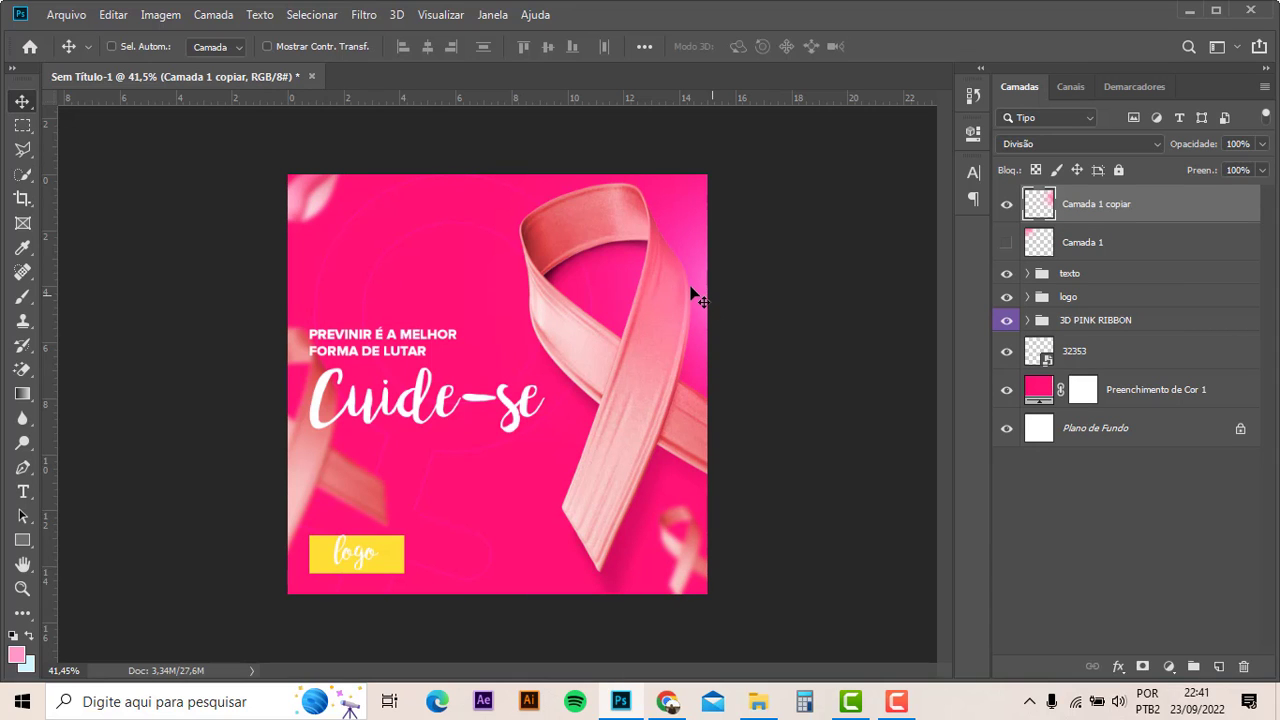
left_click_drag(700, 297, 257, 455)
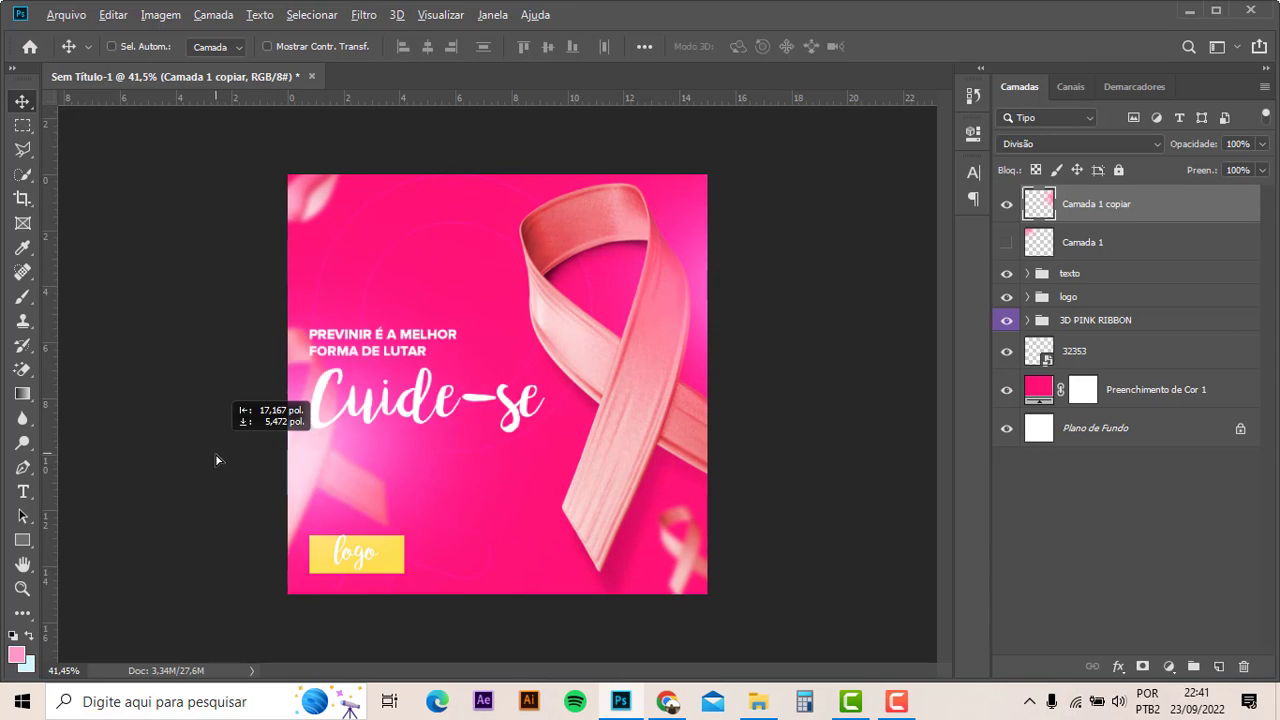
mouse_move(340, 436)
left_mouse_down()
mouse_move(296, 223)
mouse_move(349, 275)
mouse_move(511, 620)
mouse_move(586, 643)
mouse_move(443, 643)
mouse_move(237, 538)
mouse_move(286, 318)
mouse_move(307, 289)
left_mouse_up()
key("ctrl+0")
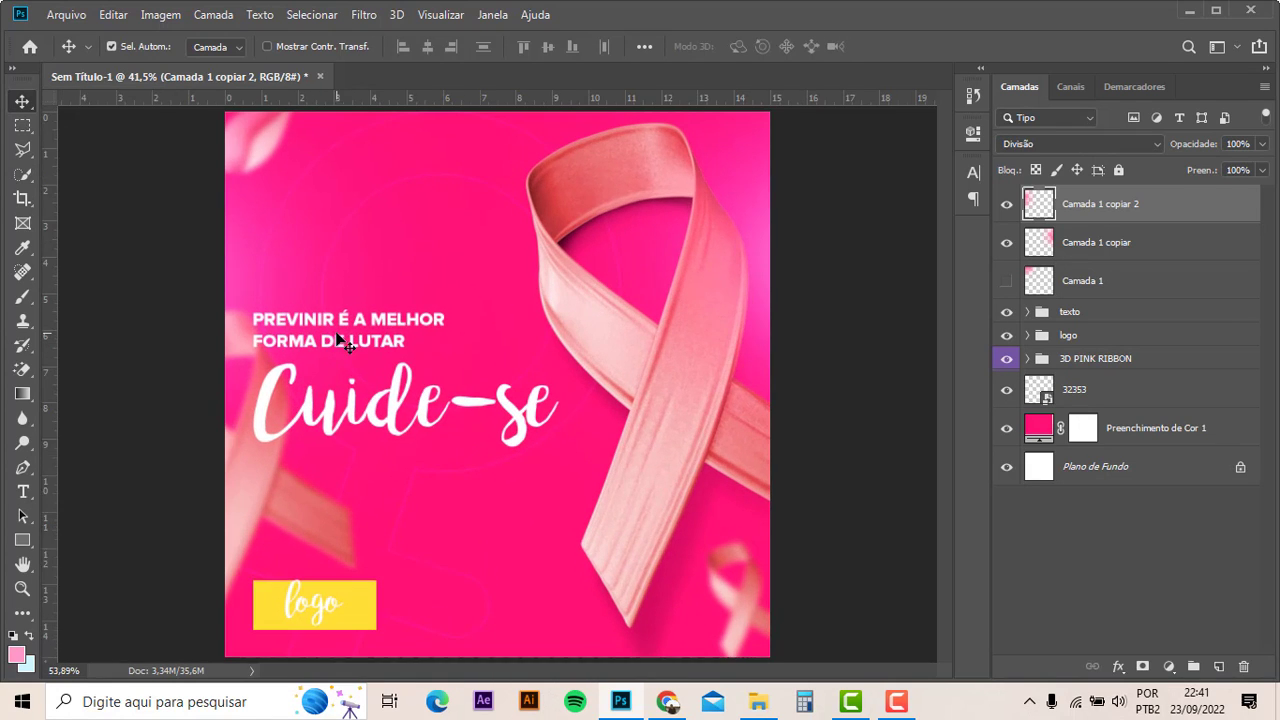
- Try saturation changes on ribbon copy 2's Hue/Saturation filter, then discard them
left_click(1086, 366)
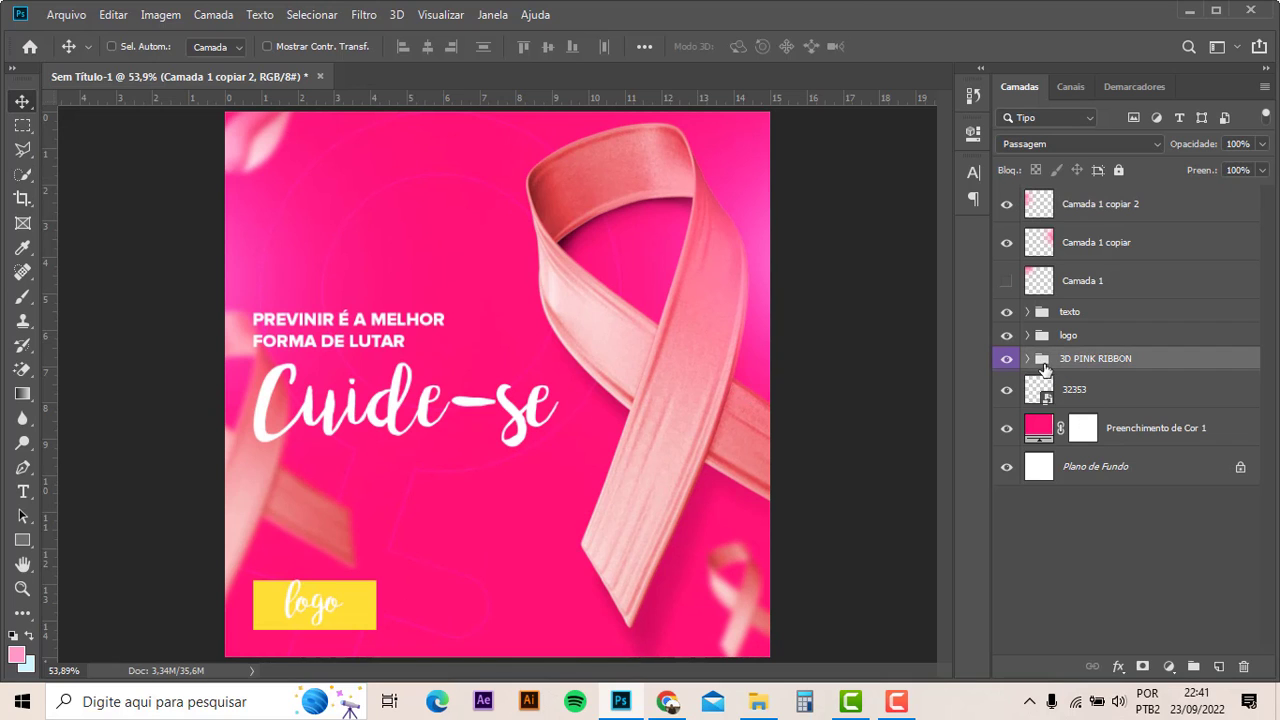
left_click(1028, 360)
scroll(1122, 492, "down", 1)
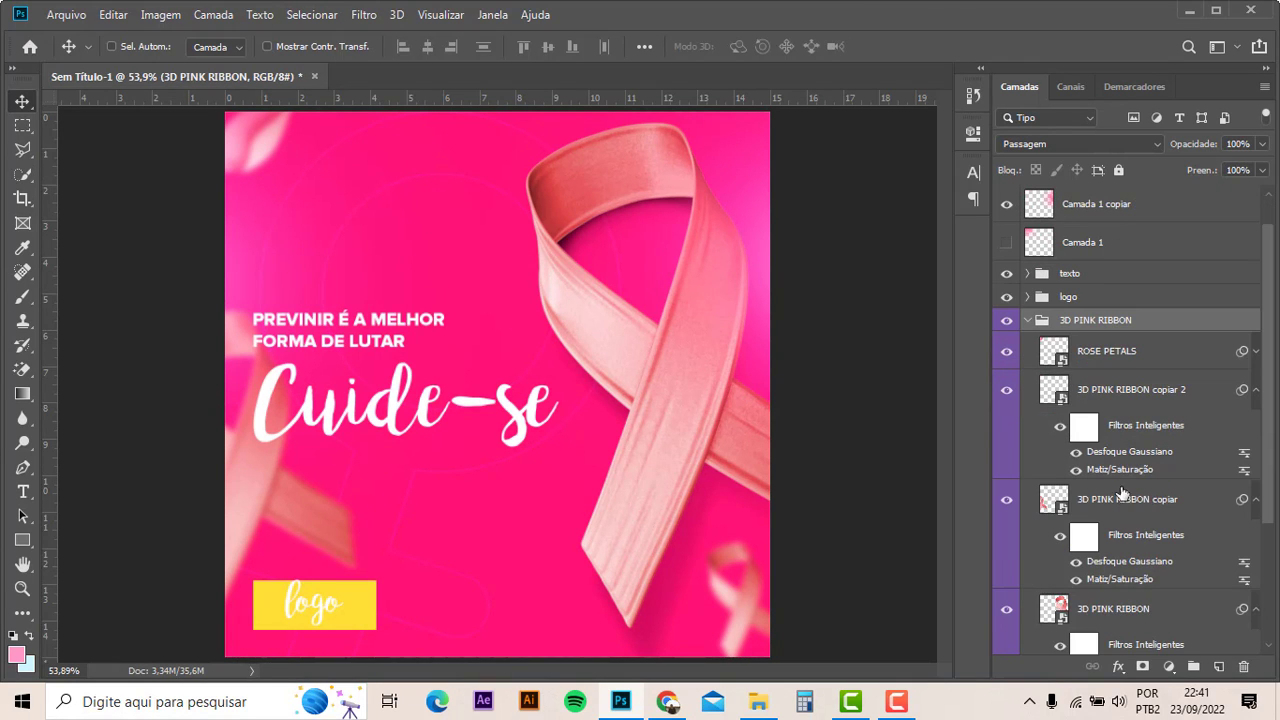
double_click(1120, 469)
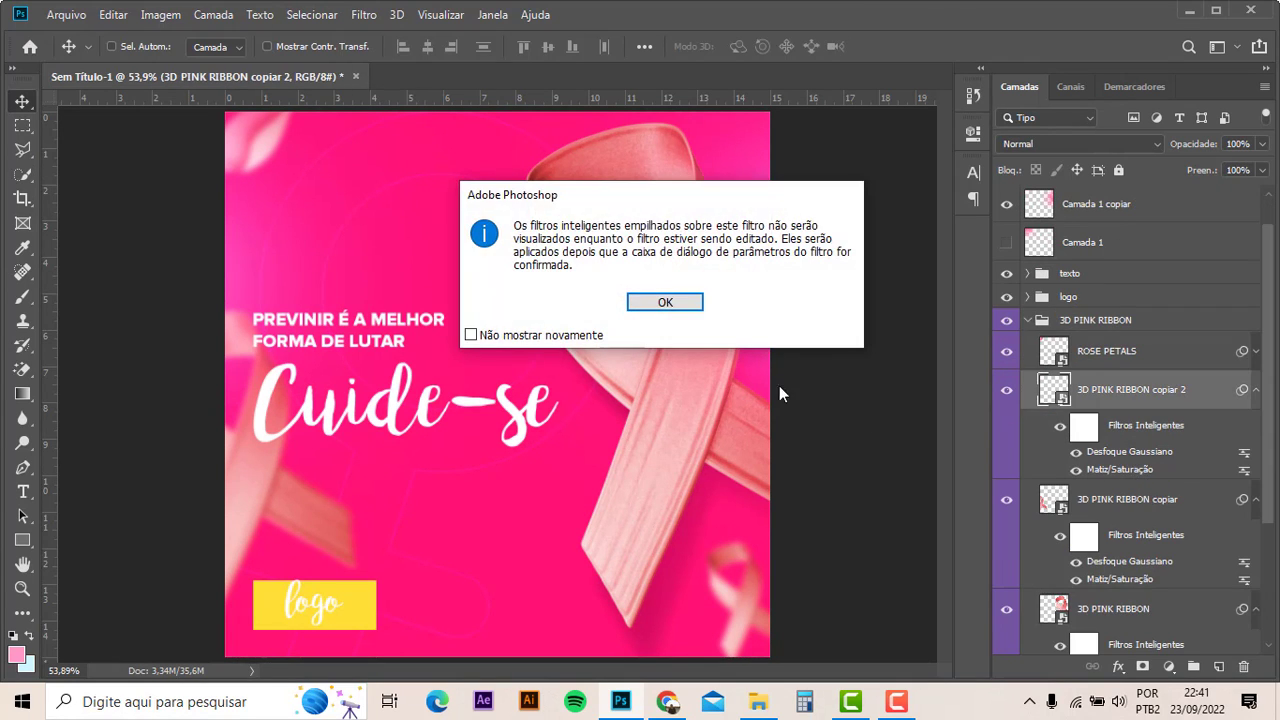
left_click(664, 302)
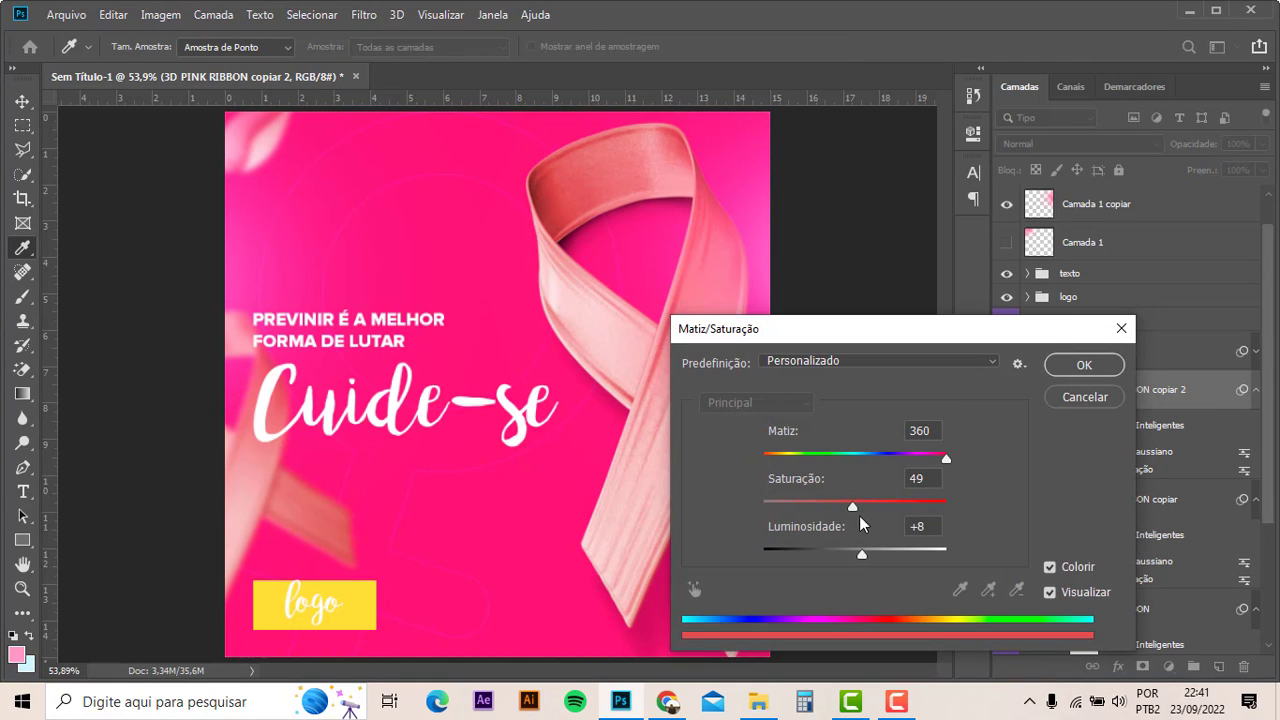
mouse_move(858, 504)
left_mouse_down()
mouse_move(873, 504)
mouse_move(816, 504)
mouse_move(946, 504)
mouse_move(700, 504)
mouse_move(948, 506)
left_mouse_up()
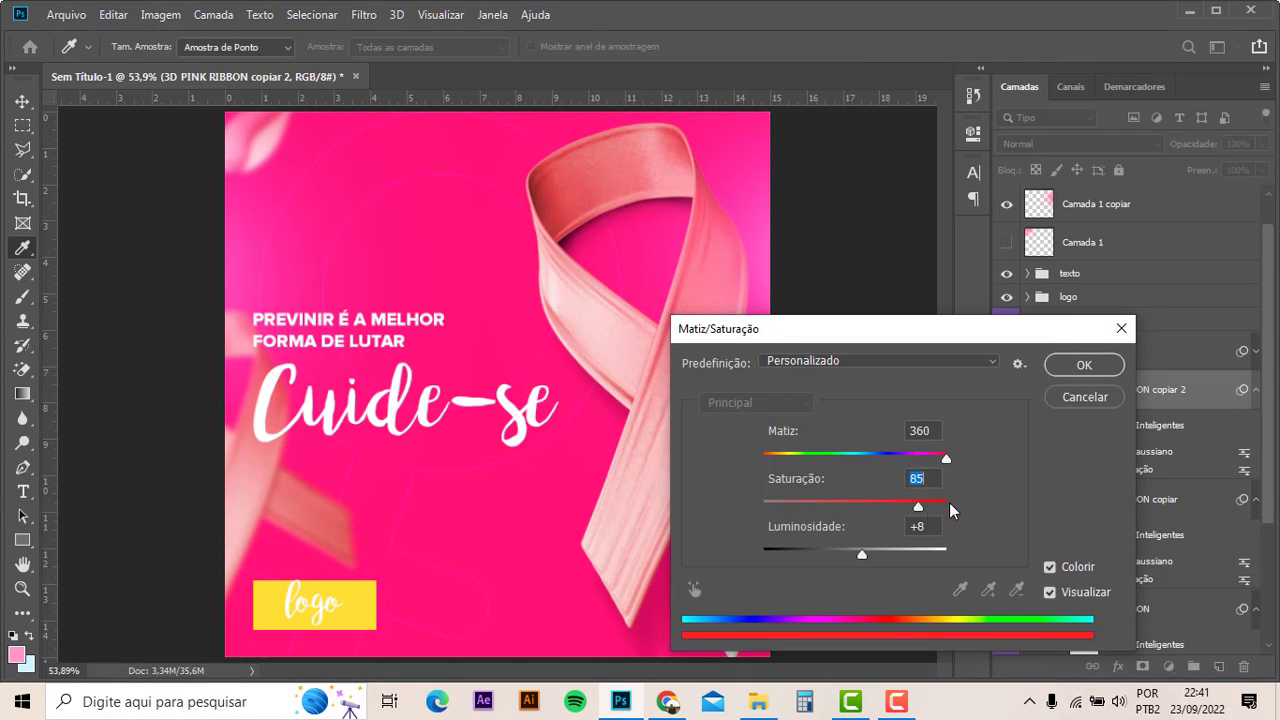
left_click(1060, 400)
left_click(1006, 389)
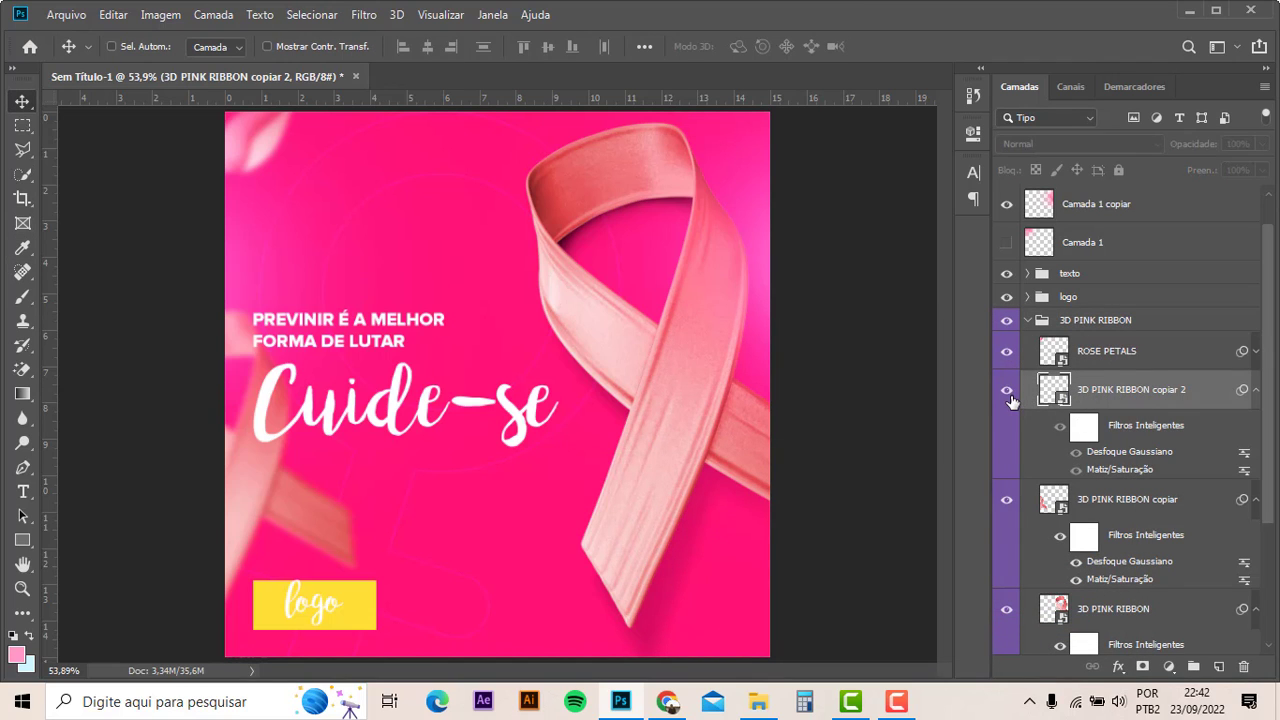
- Set the main 3D PINK RIBBON's Matiz/Saturação filter to hue 331, saturation 84
left_click(1116, 364)
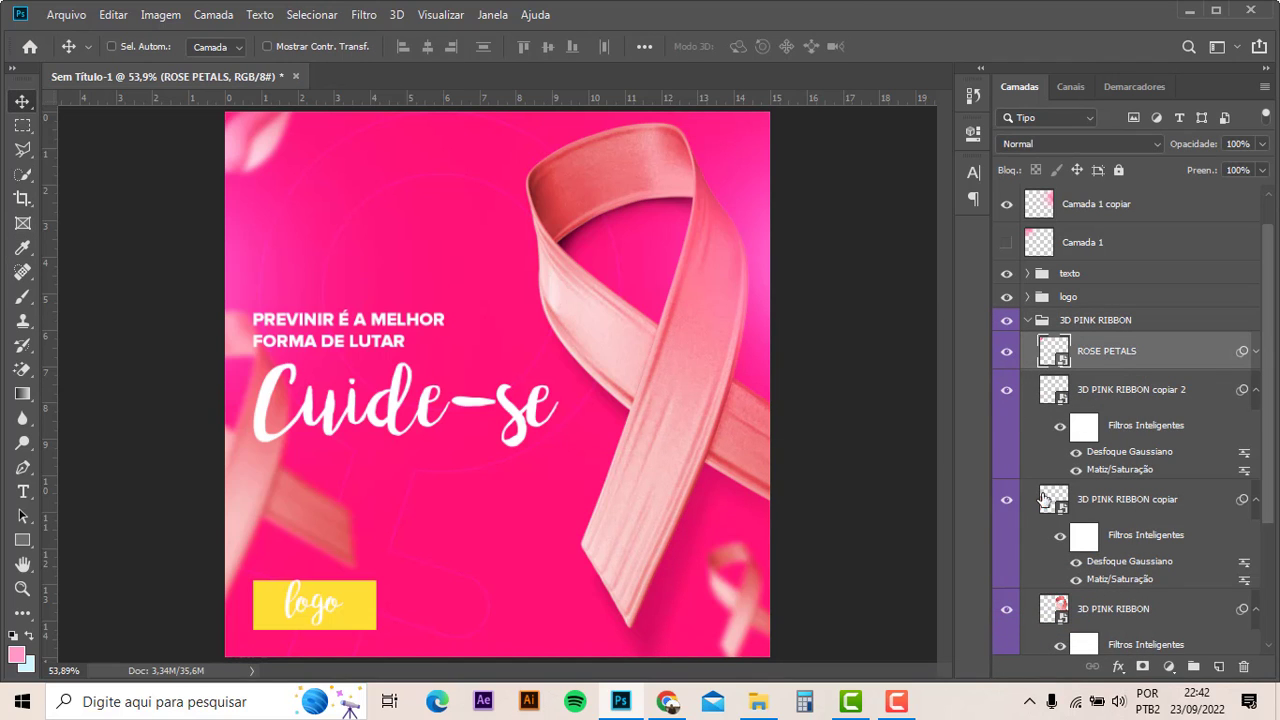
left_click(1127, 523)
left_click(1128, 608)
scroll(1128, 608, "down", 1)
scroll(1135, 623, "down", 2)
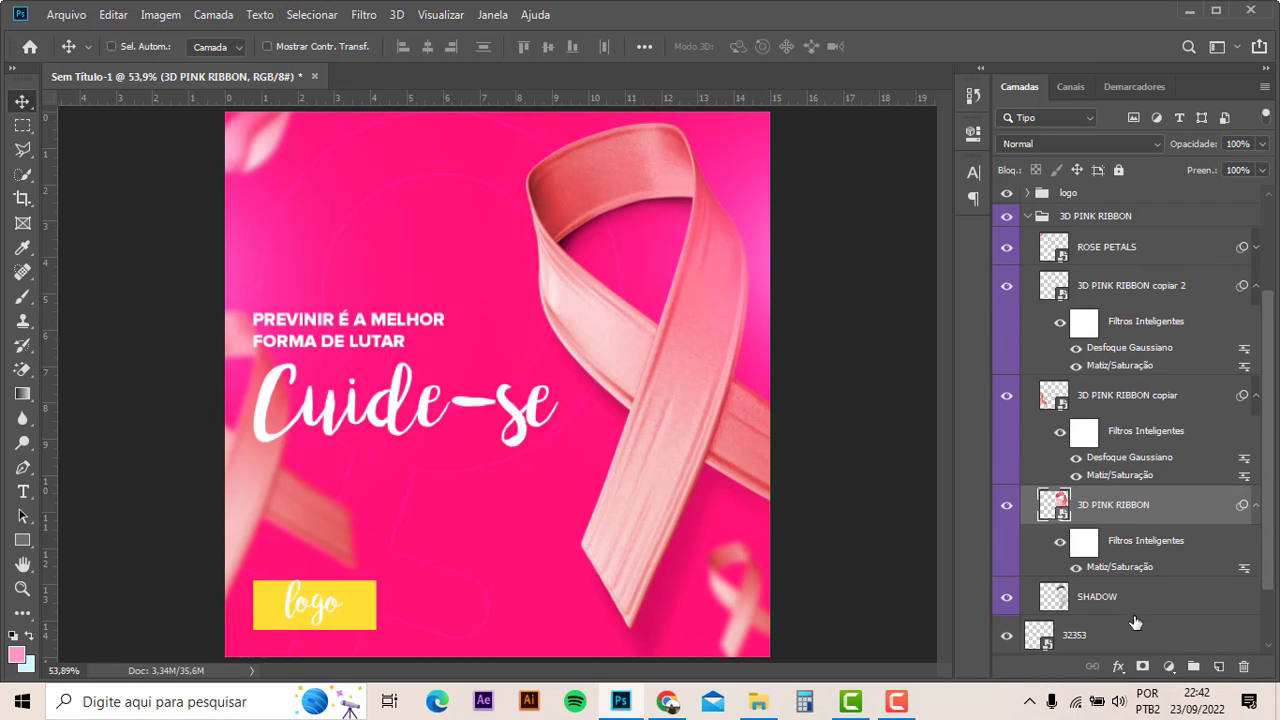
double_click(1124, 569)
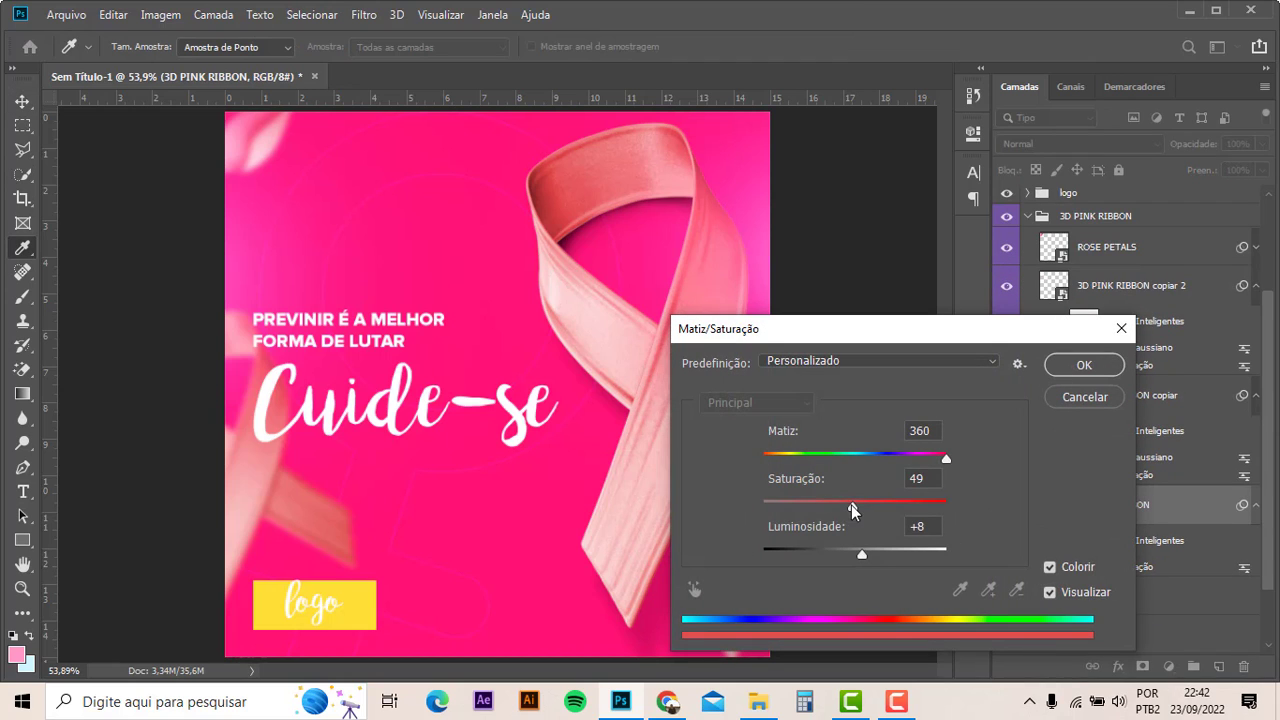
left_click_drag(889, 507, 884, 507)
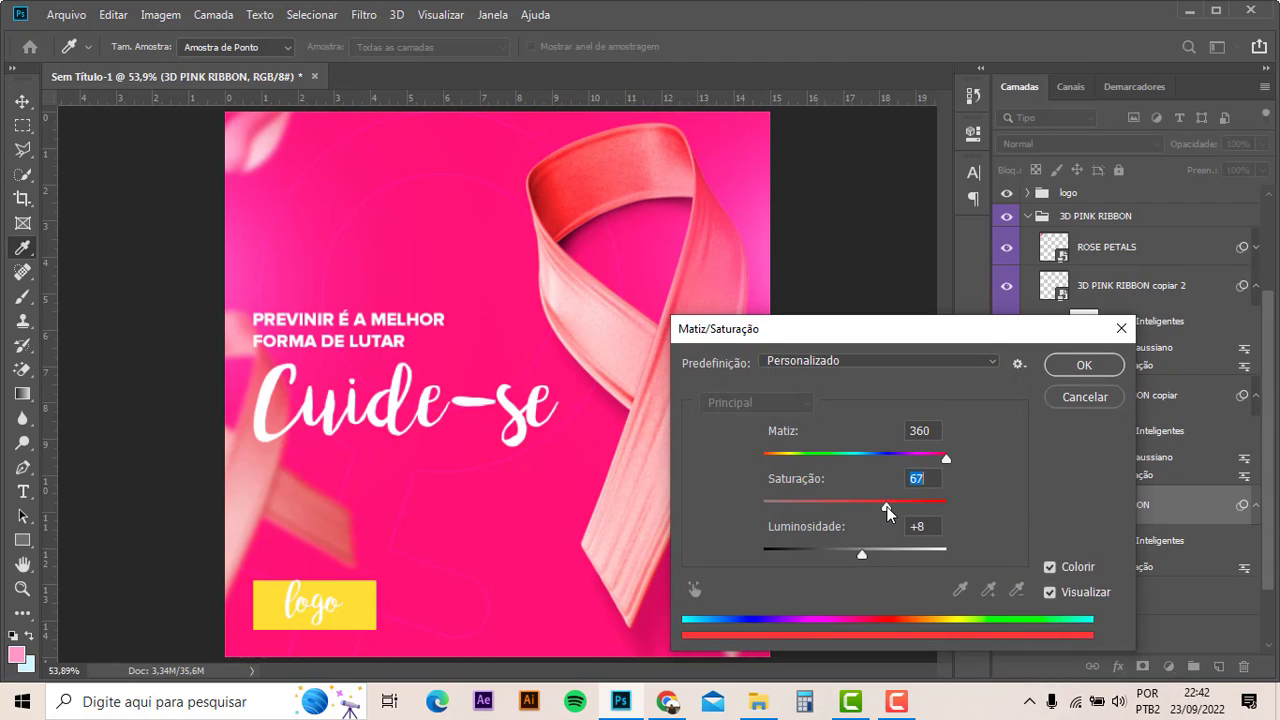
left_click_drag(946, 457, 940, 459)
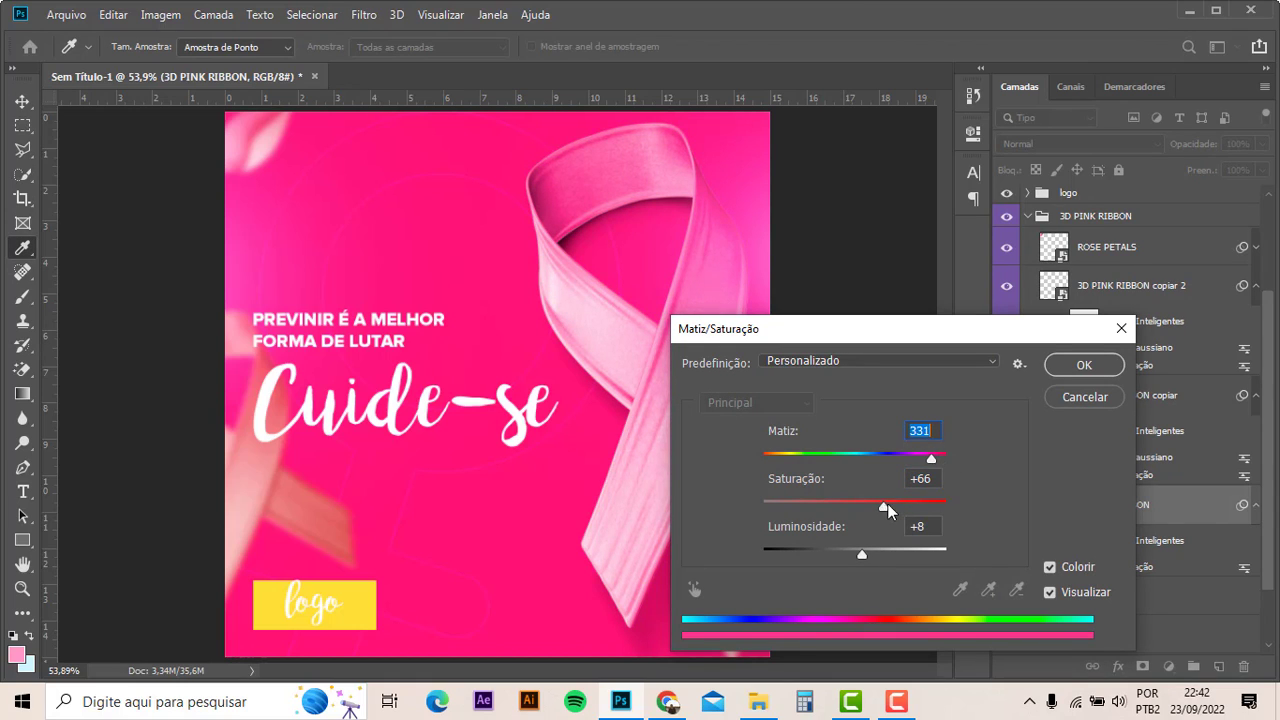
left_click(886, 505)
mouse_move(891, 508)
left_mouse_down()
mouse_move(919, 510)
mouse_move(884, 510)
left_mouse_up()
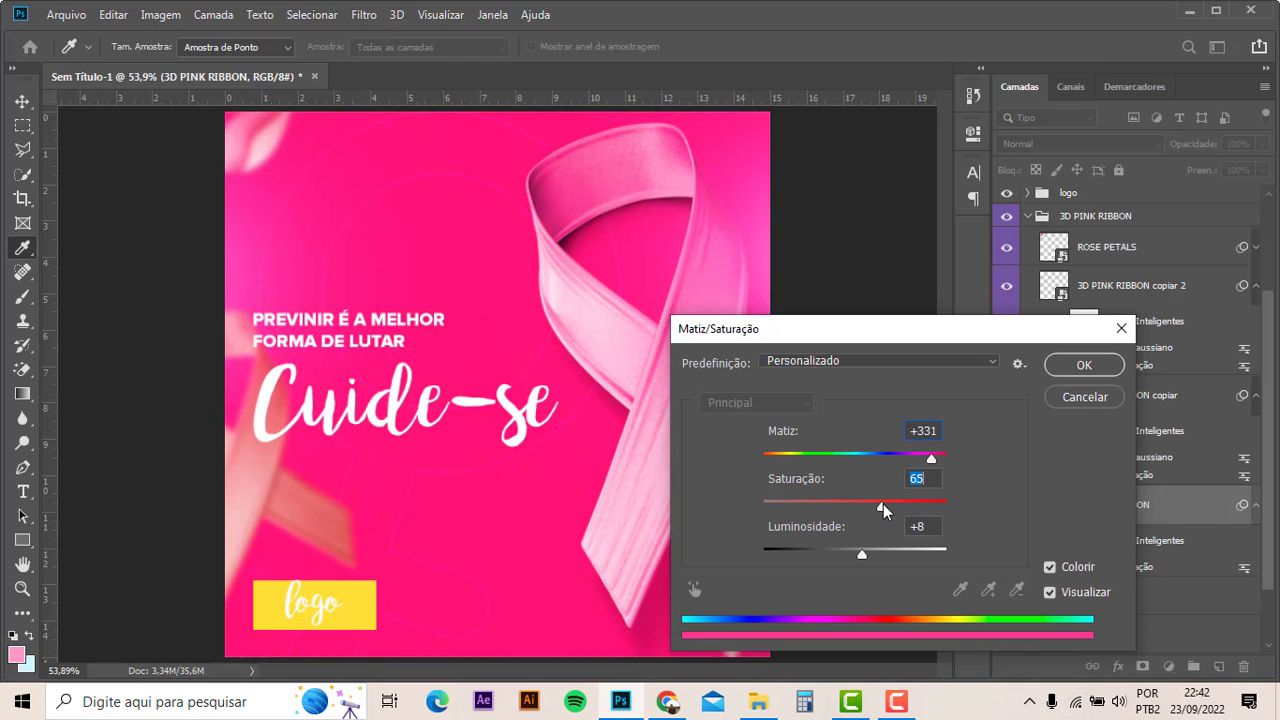
left_click(1058, 366)
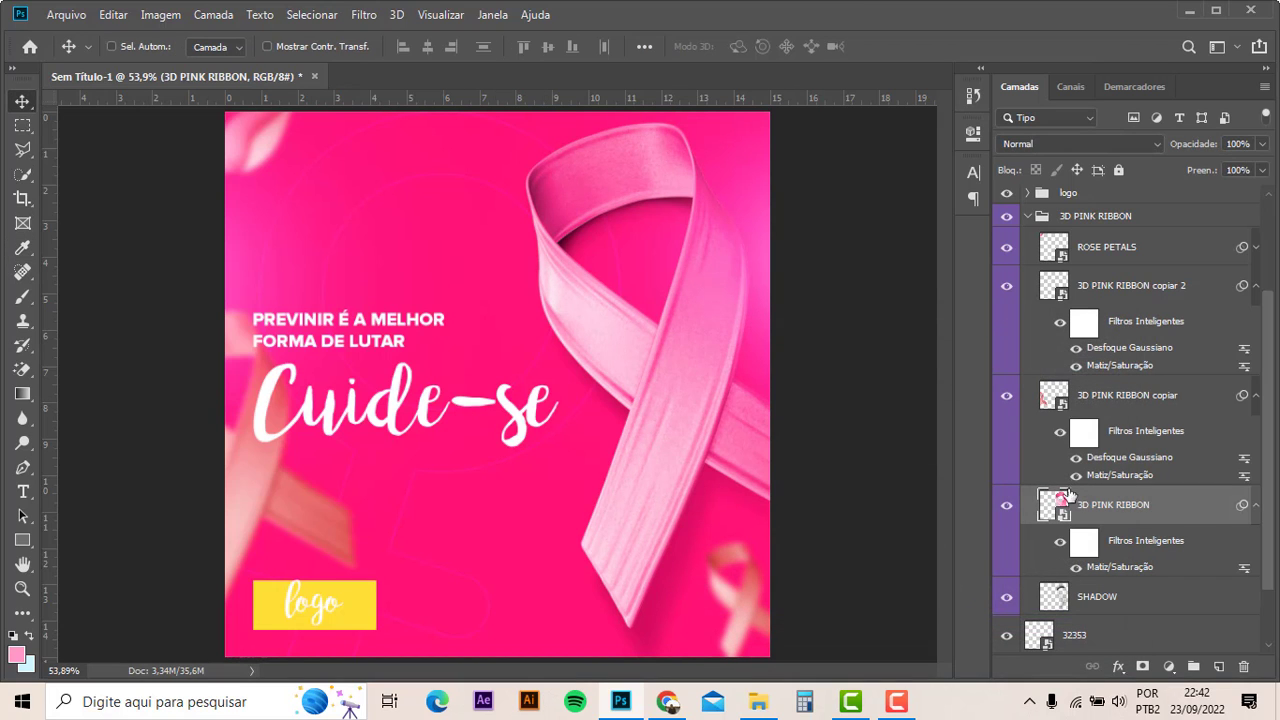
- Select the 3D PINK RIBBON layers, checking their layer options menus without changes
right_click(1137, 525)
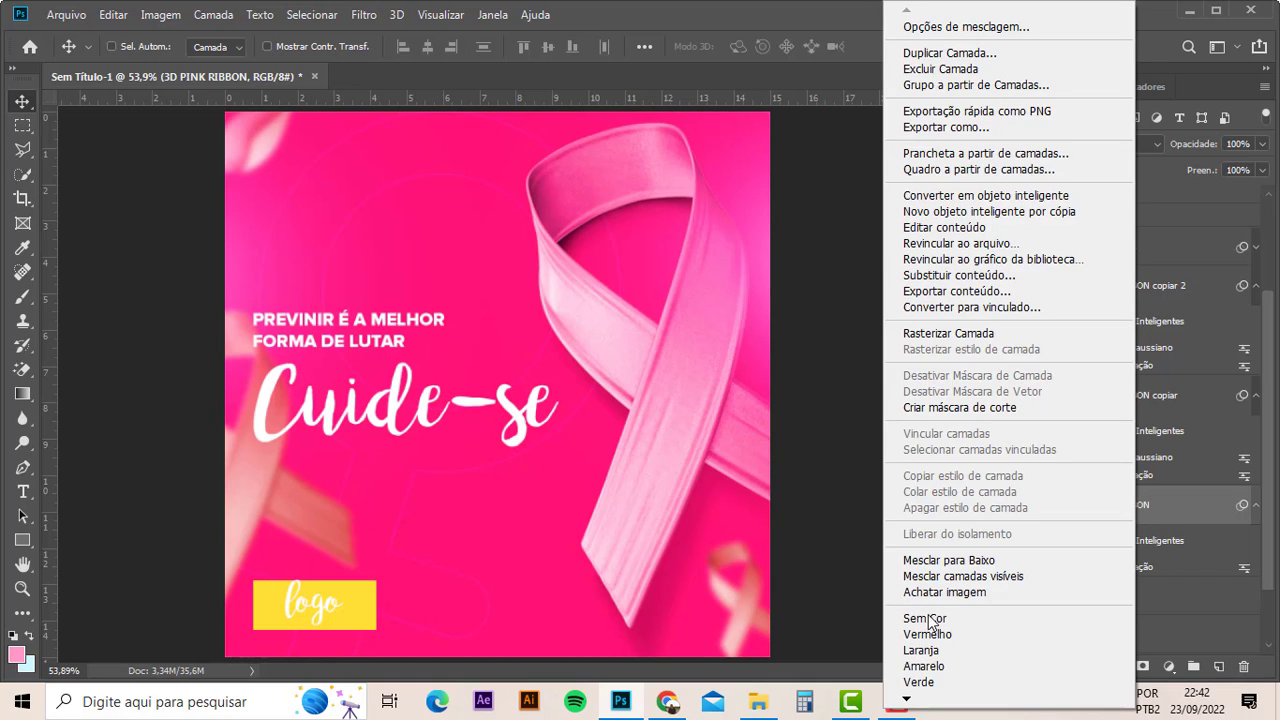
left_click(1225, 537)
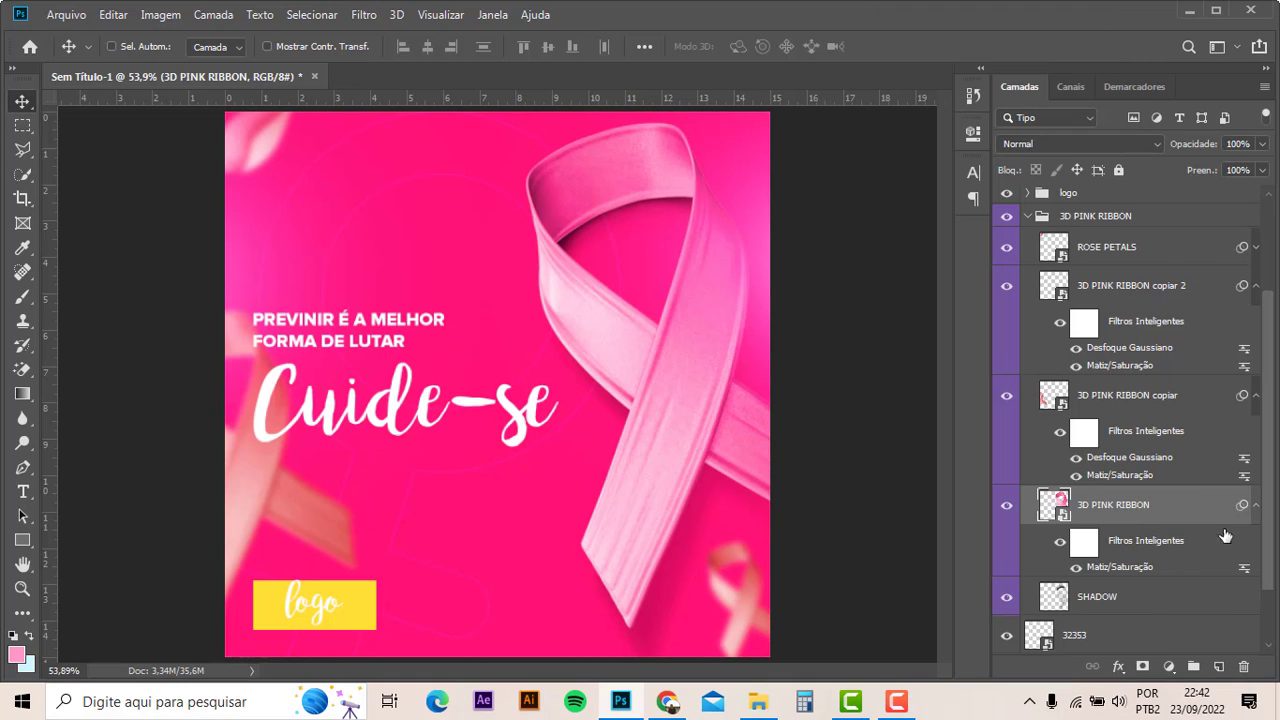
left_click(1157, 462)
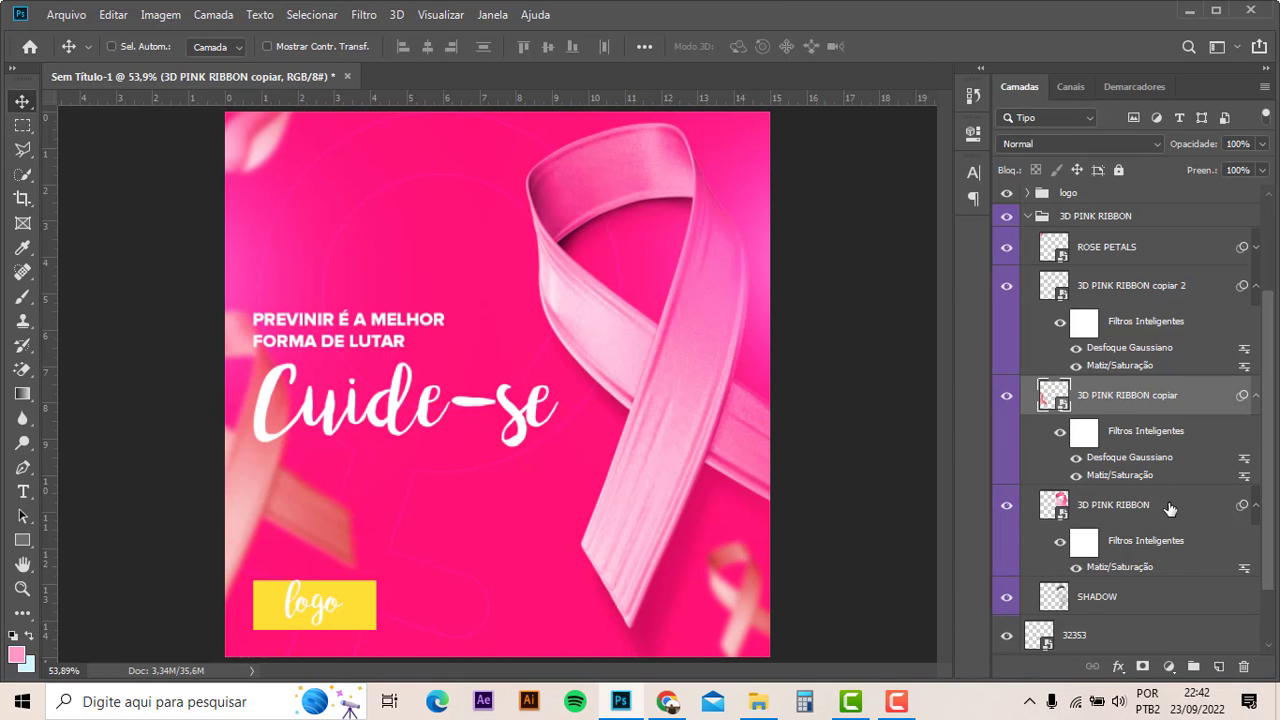
left_click(1170, 509)
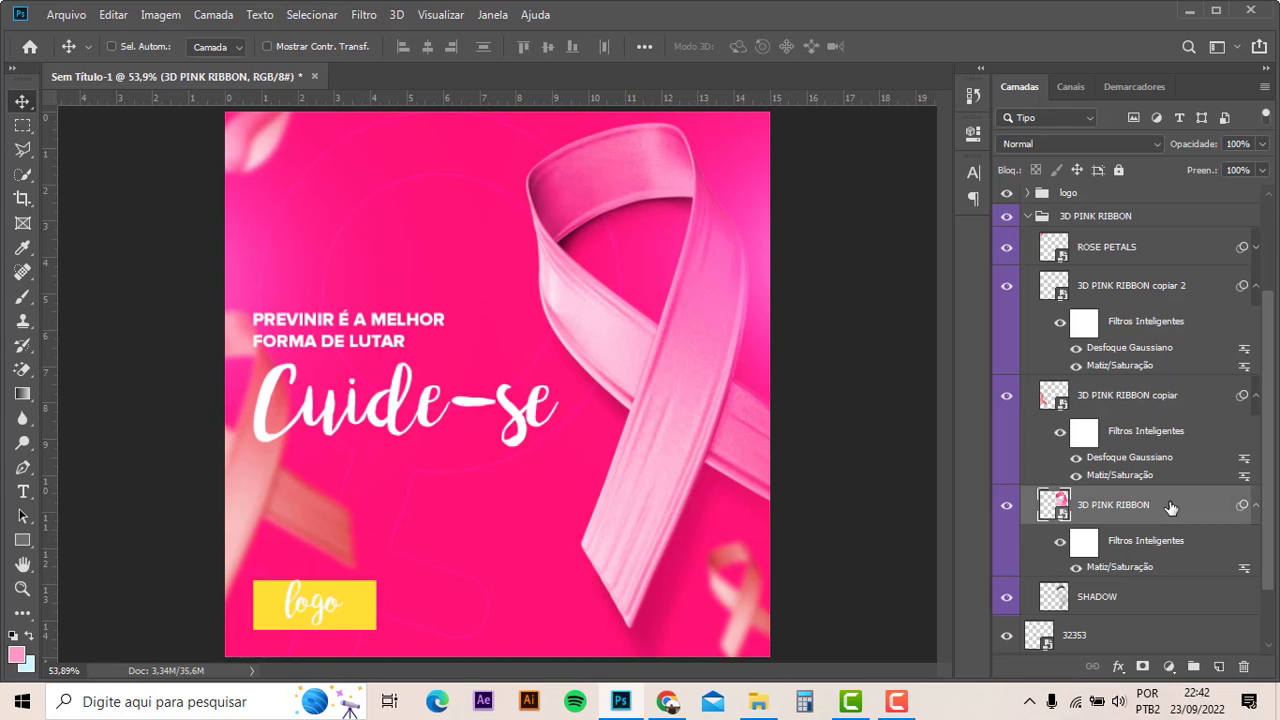
left_click(1195, 405)
left_click(1255, 396)
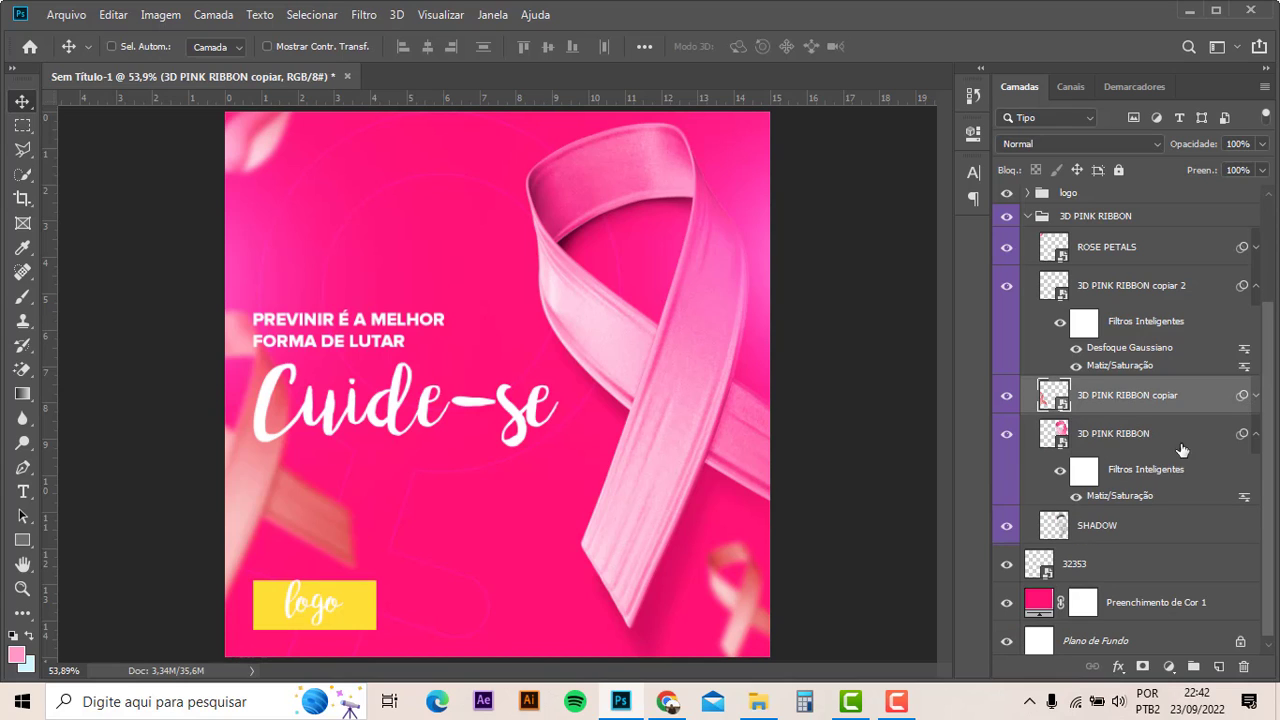
left_click(1186, 448)
right_click(1187, 448)
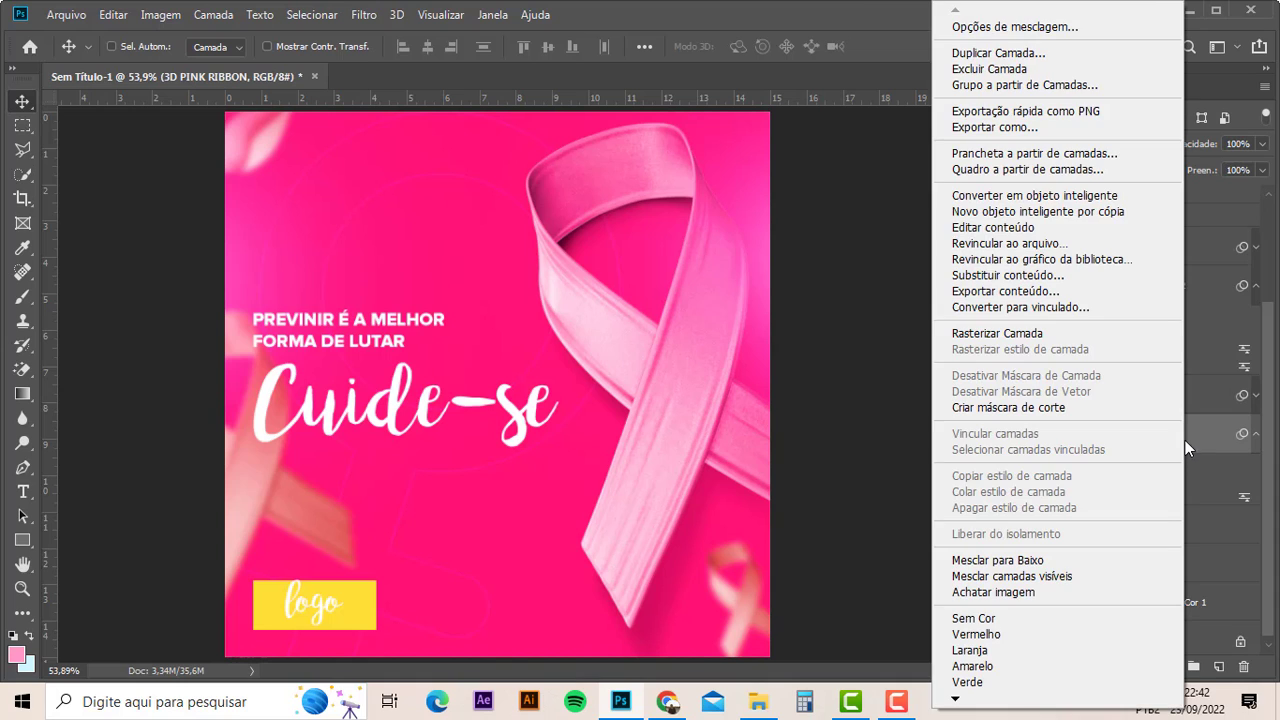
left_click(1211, 505)
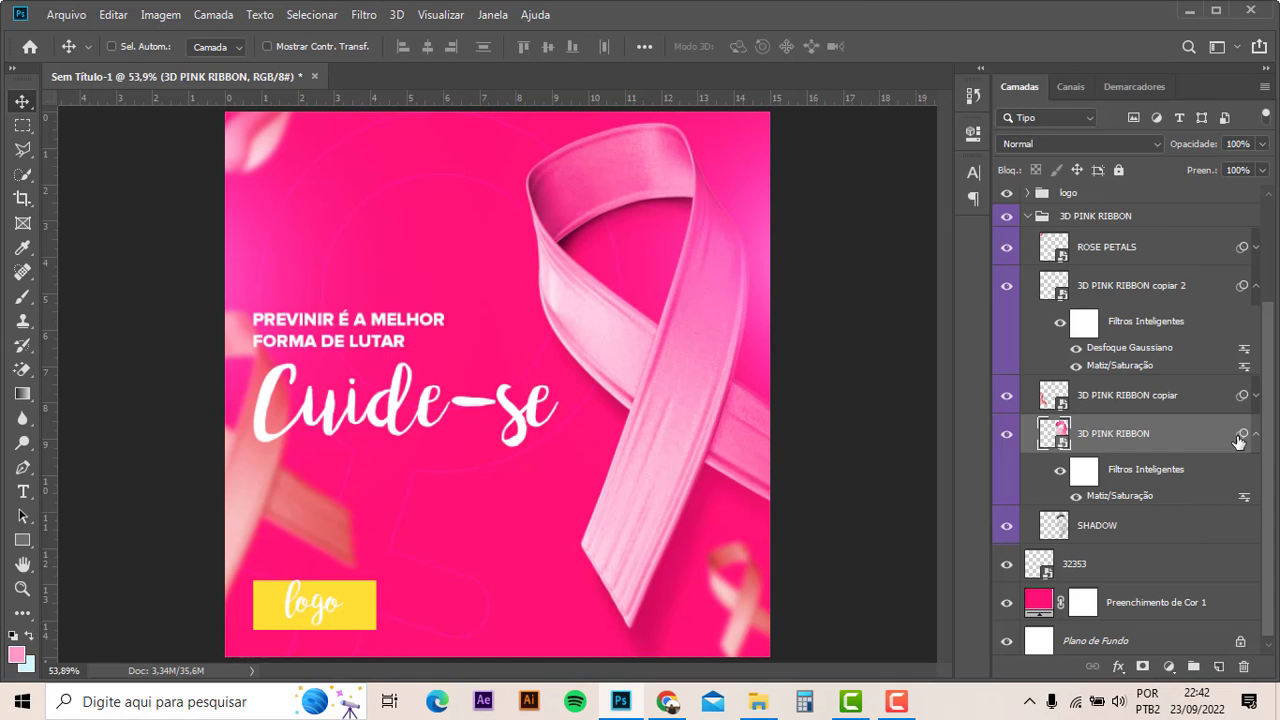
- Duplicate the Matiz/Saturação and Desfoque Gaussiano smart filters onto 3D PINK RIBBON copiar 2
key("ctrl+alt+z")
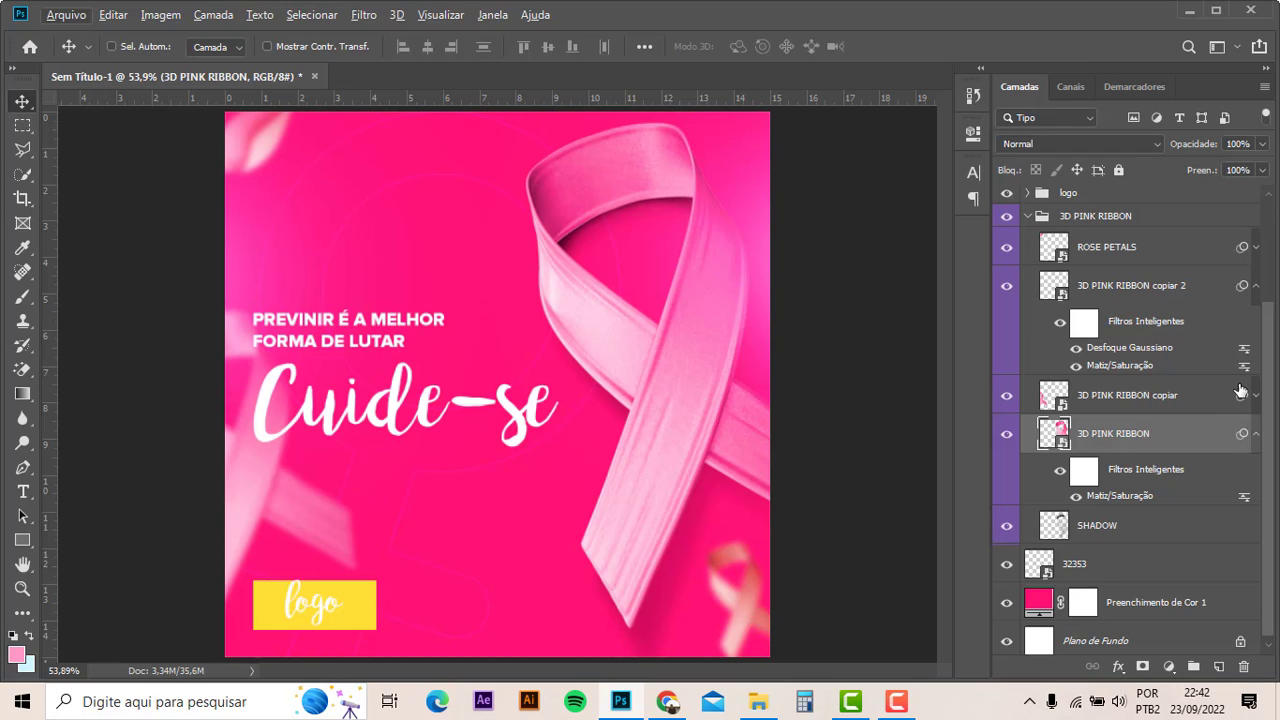
key("ctrl+alt+z")
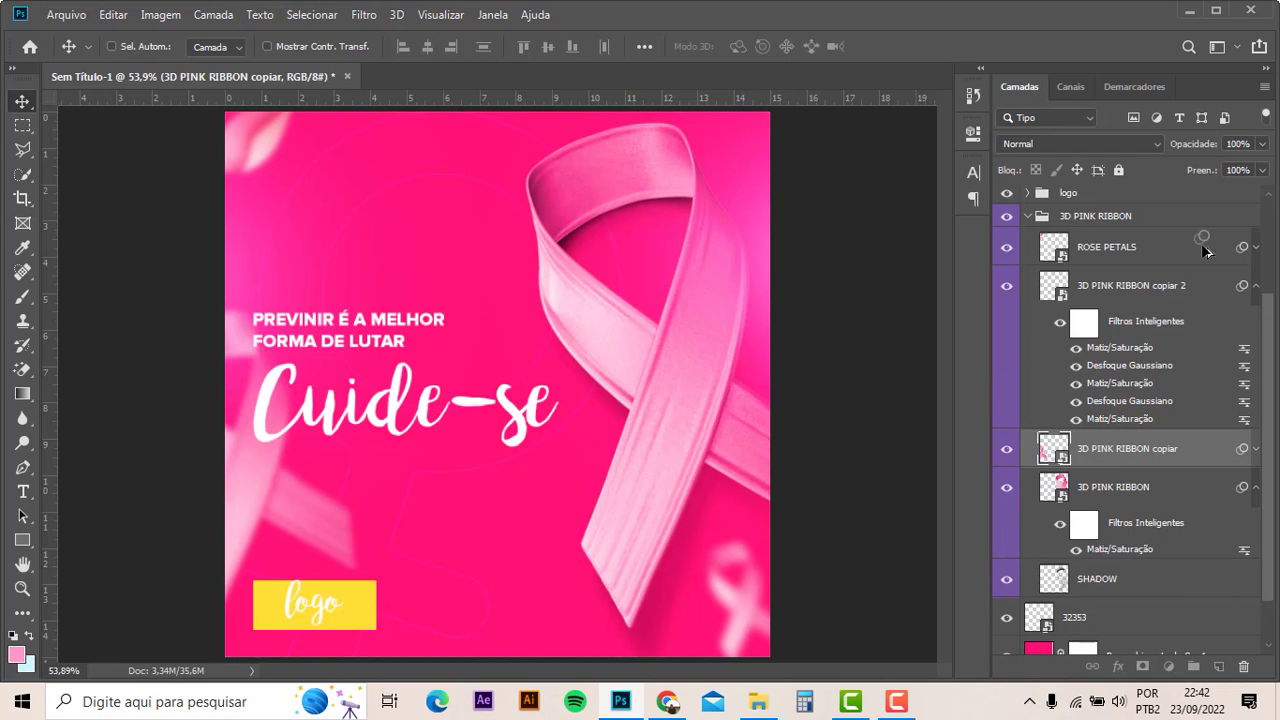
key("alt+bracketright")
scroll(639, 274, "down", 2)
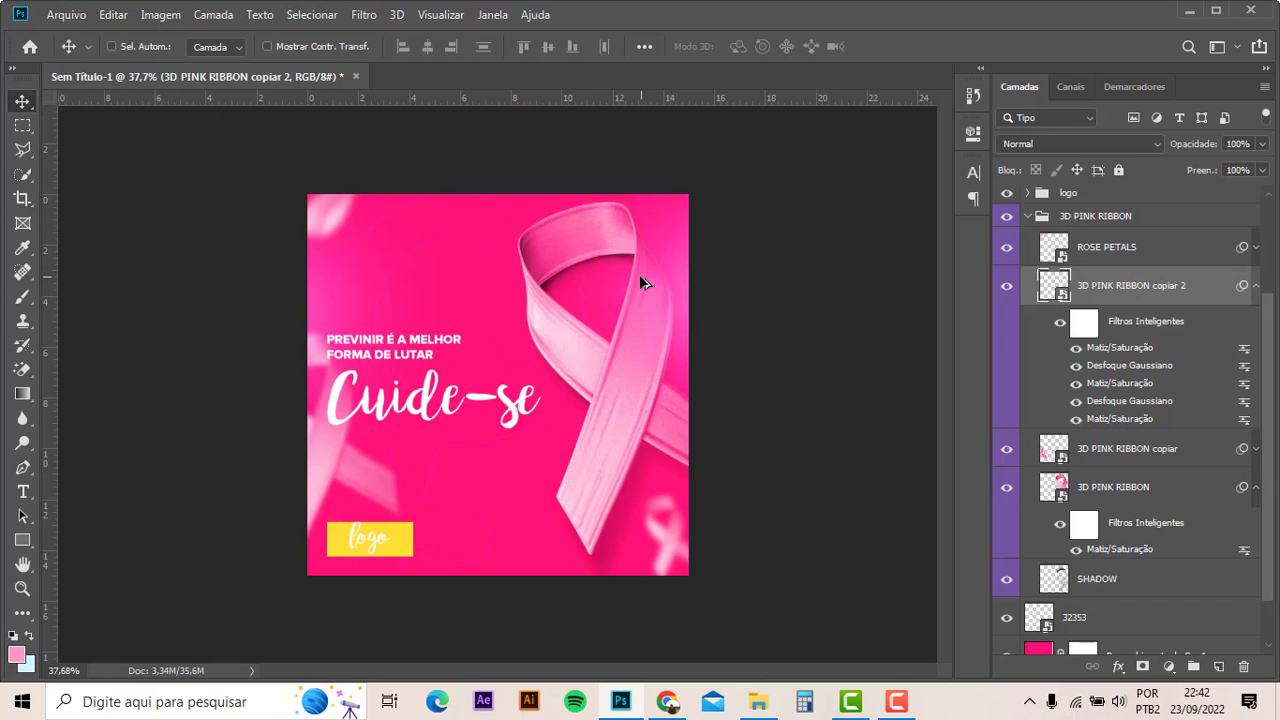
scroll(651, 280, "down", 1)
scroll(451, 286, "up", 2)
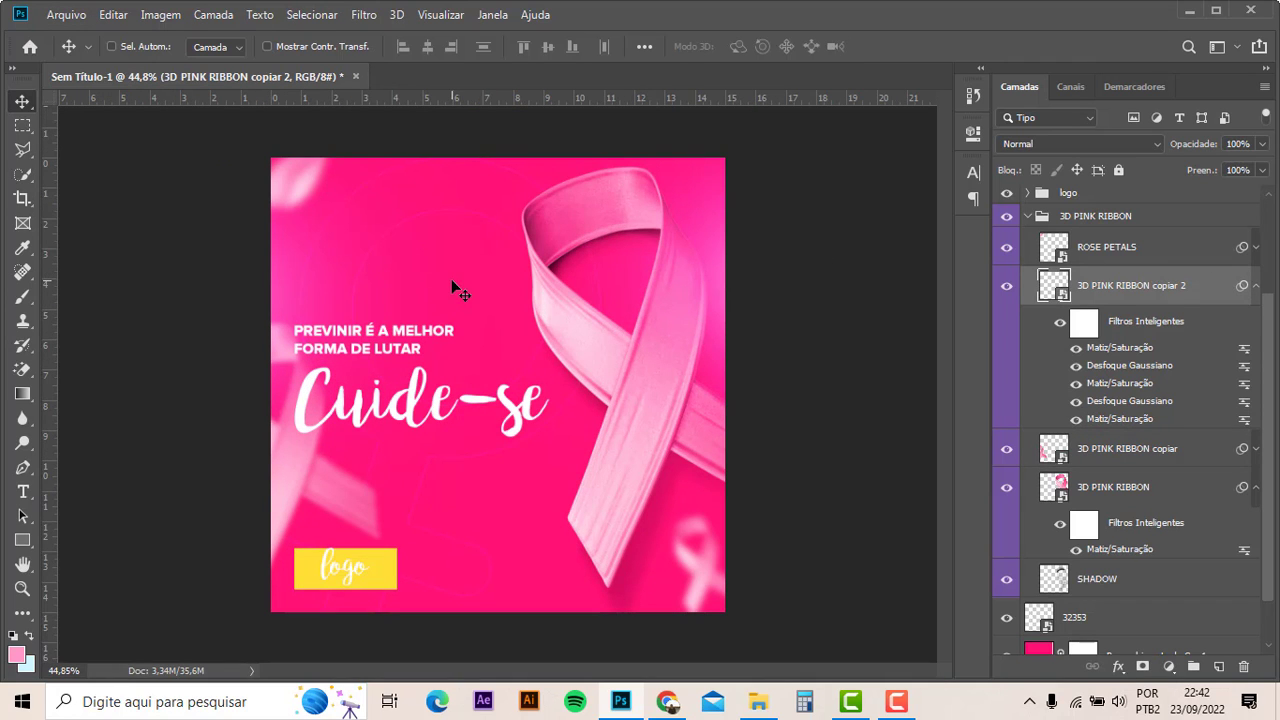
scroll(488, 490, "up", 2)
scroll(491, 475, "up", 1)
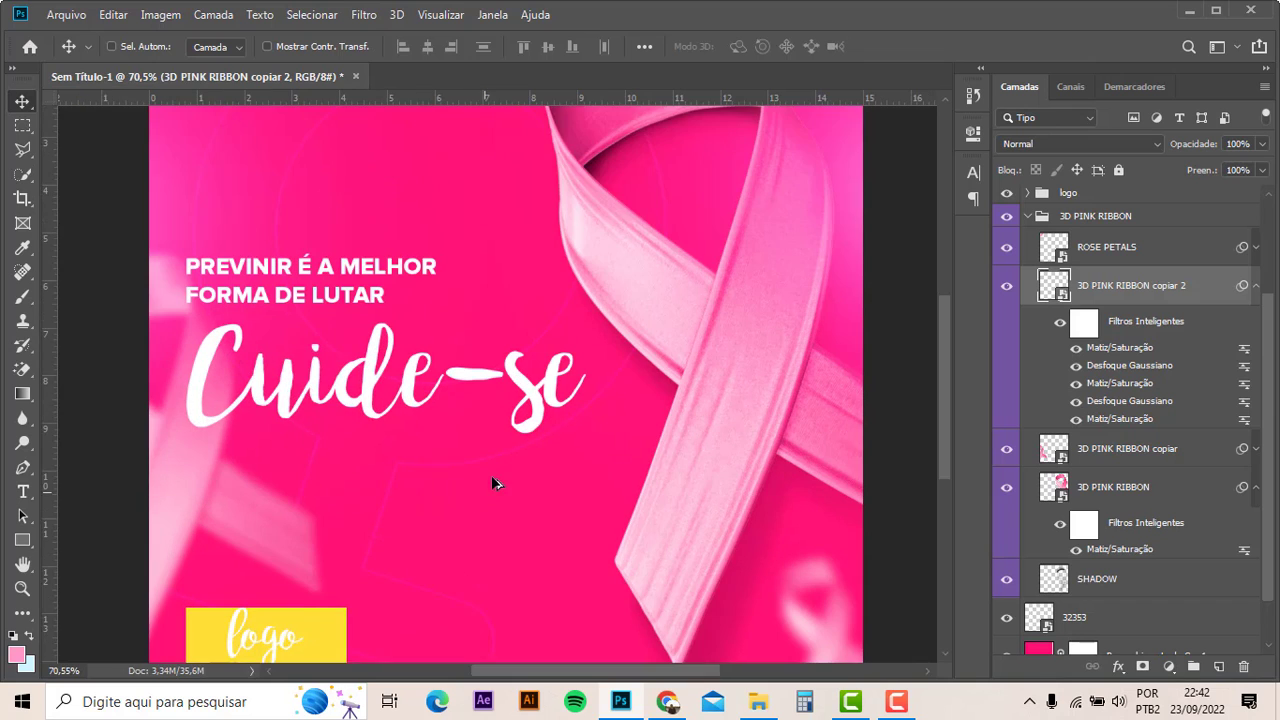
scroll(491, 474, "down", 1)
scroll(494, 467, "down", 1)
scroll(455, 467, "down", 1)
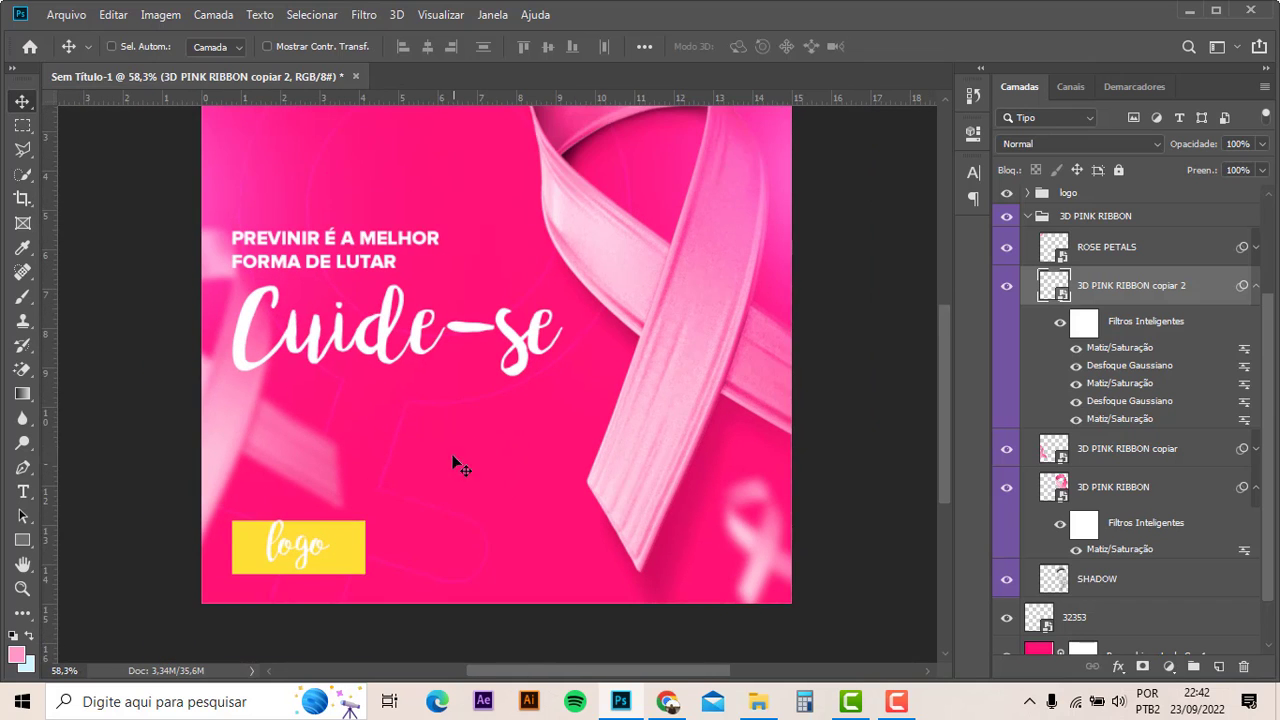
scroll(370, 385, "up", 2)
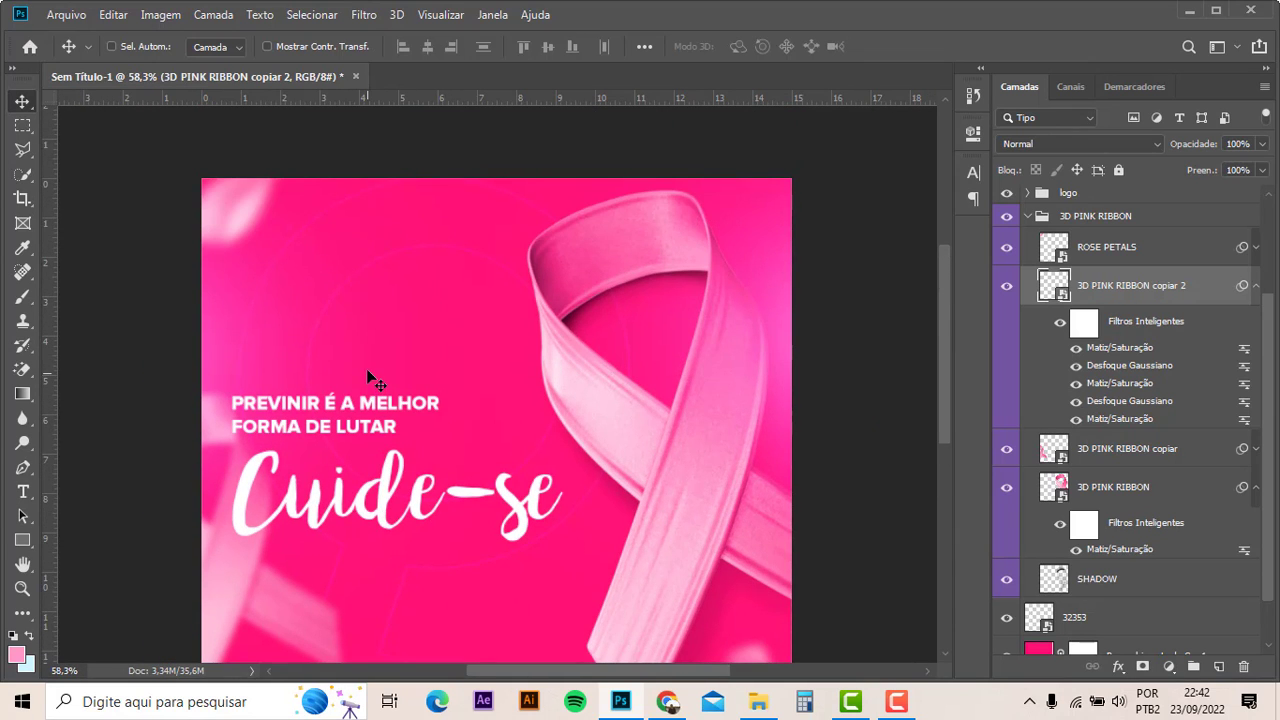
scroll(480, 410, "down", 2)
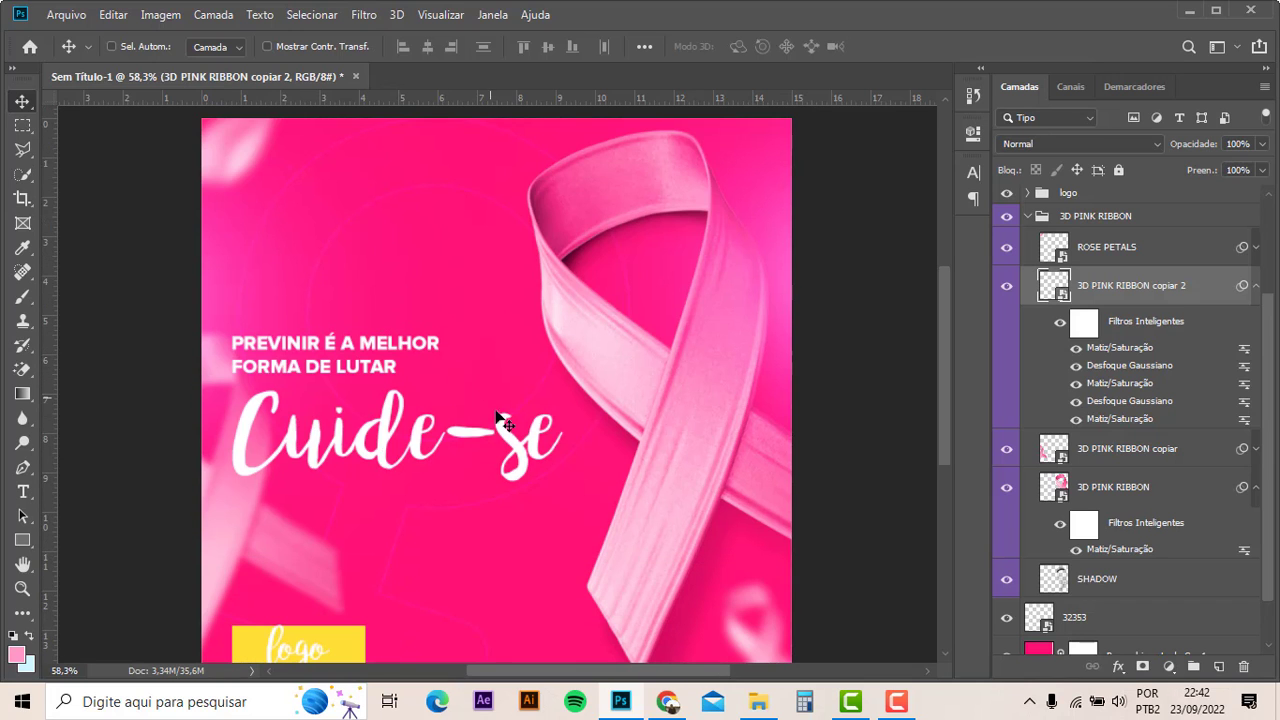
- Run a Google search for 'texture' in Chrome
left_click(668, 704)
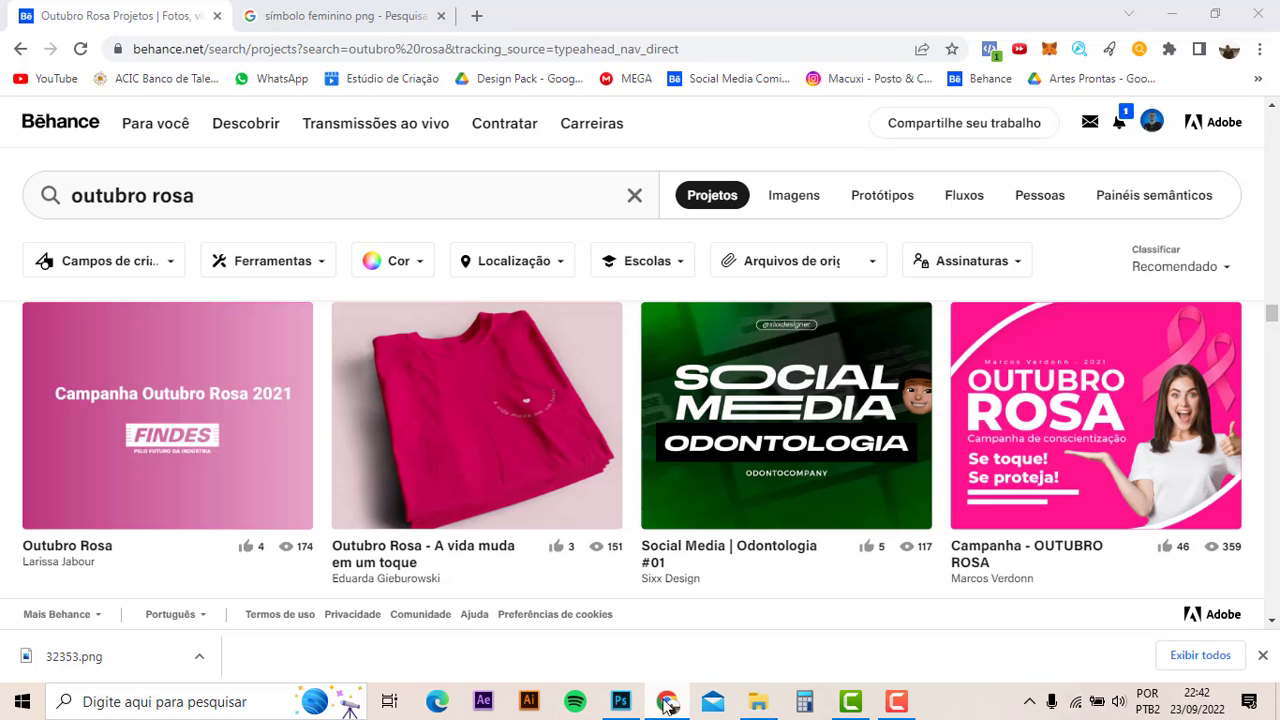
left_click(340, 12)
left_click(328, 52)
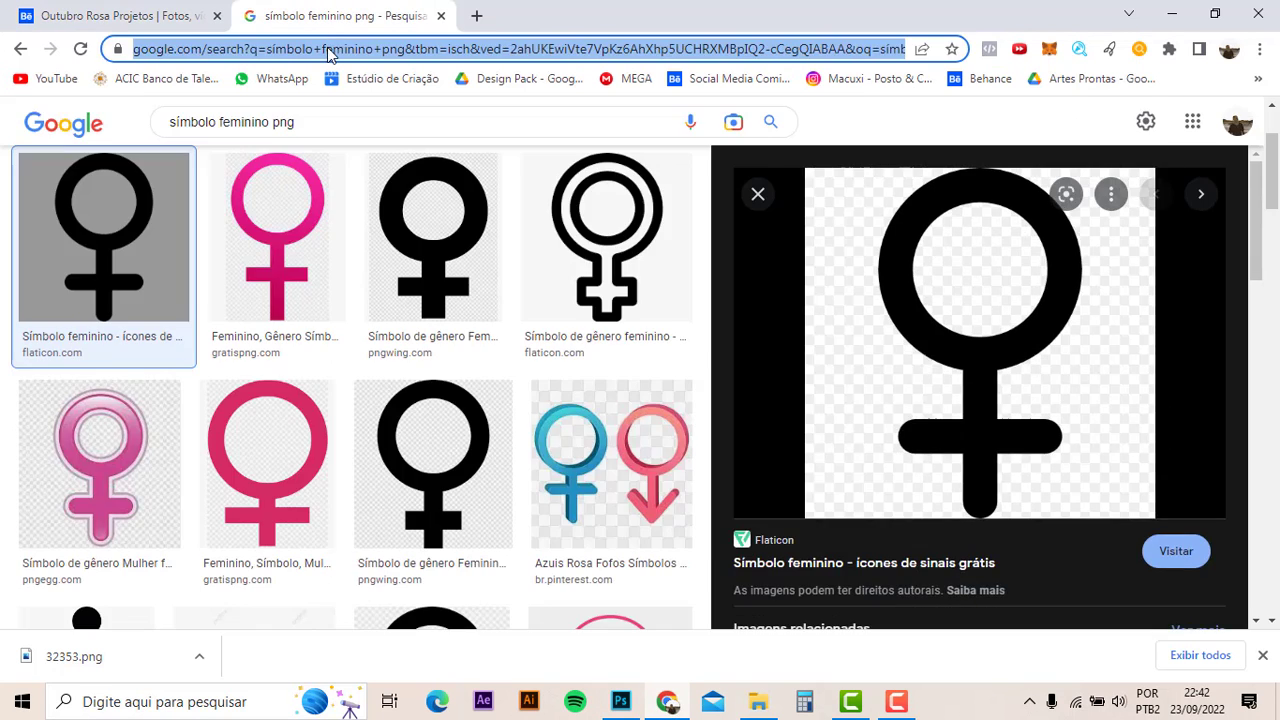
type("textu")
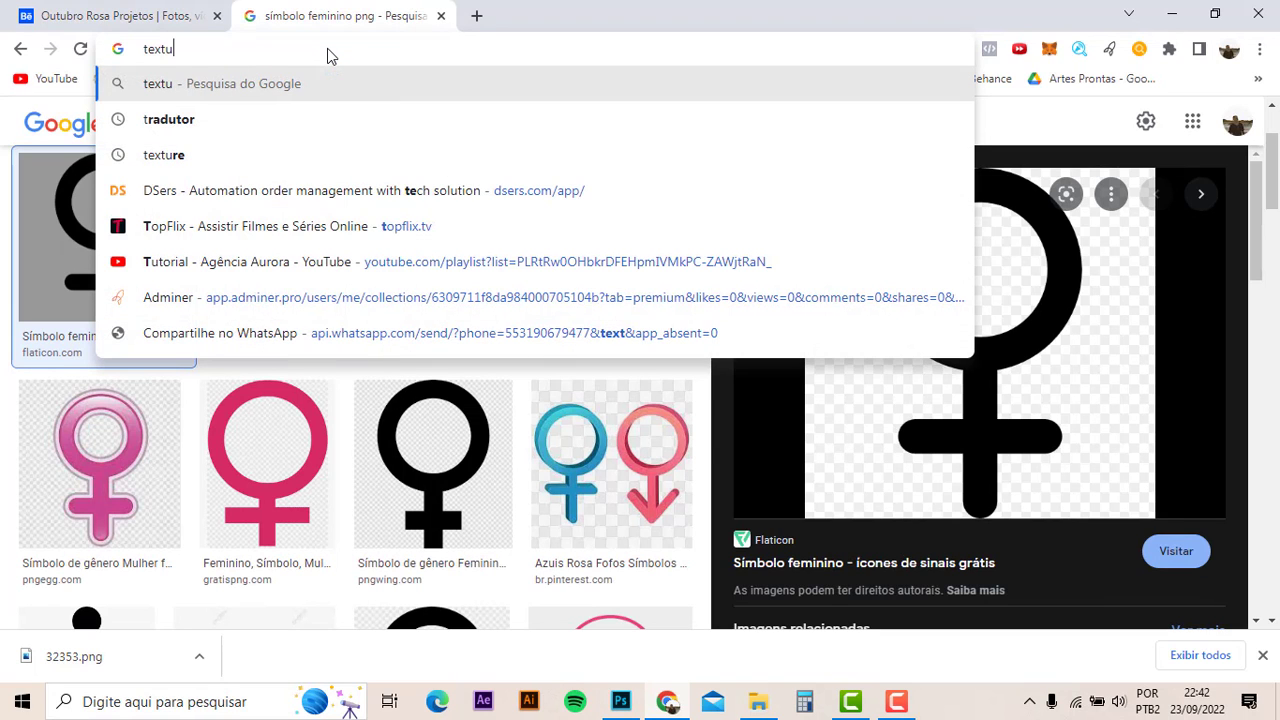
type("re")
key("Return")
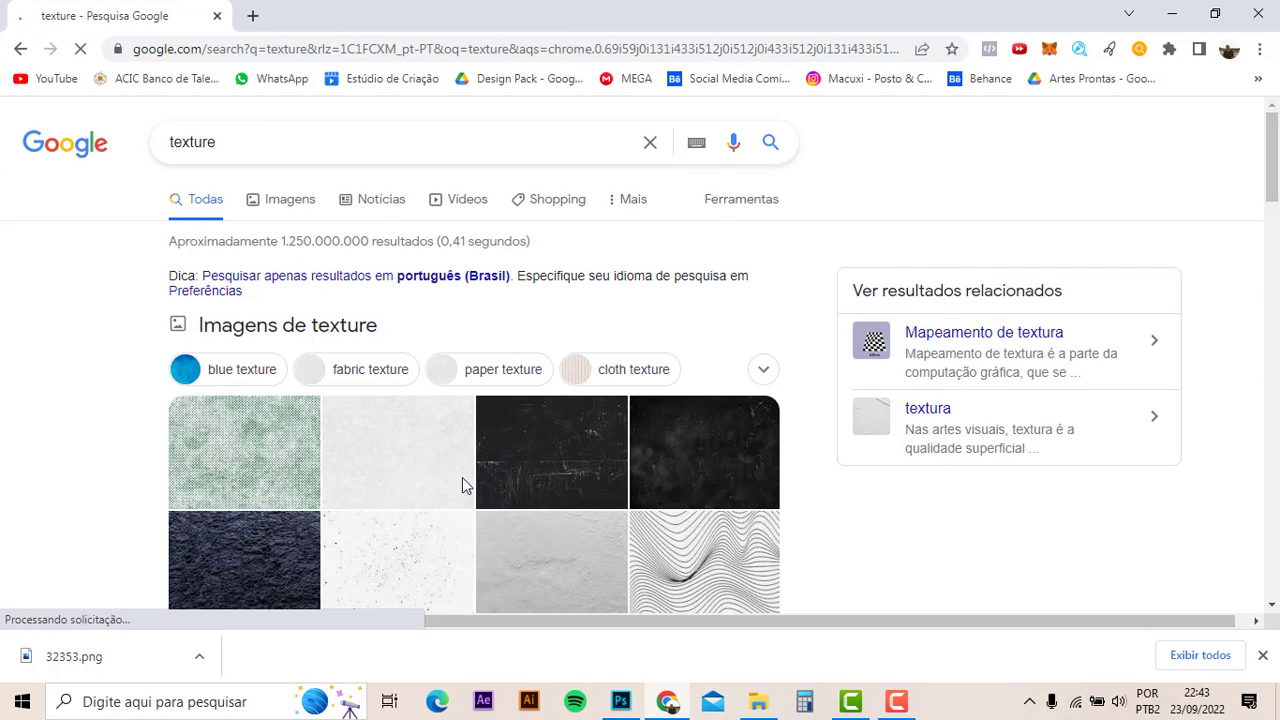
- Copy a light grey speckled Freepik texture from the Google Images results
left_click(401, 470)
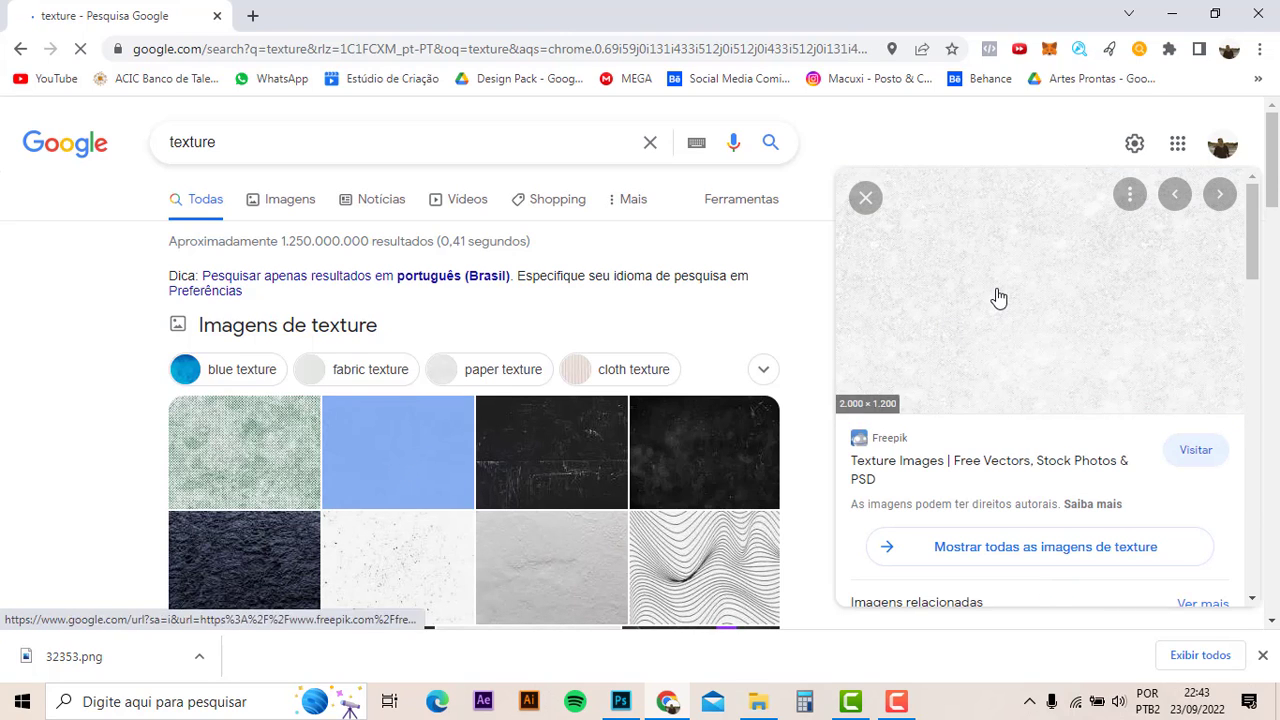
left_click(998, 297)
left_click(441, 16)
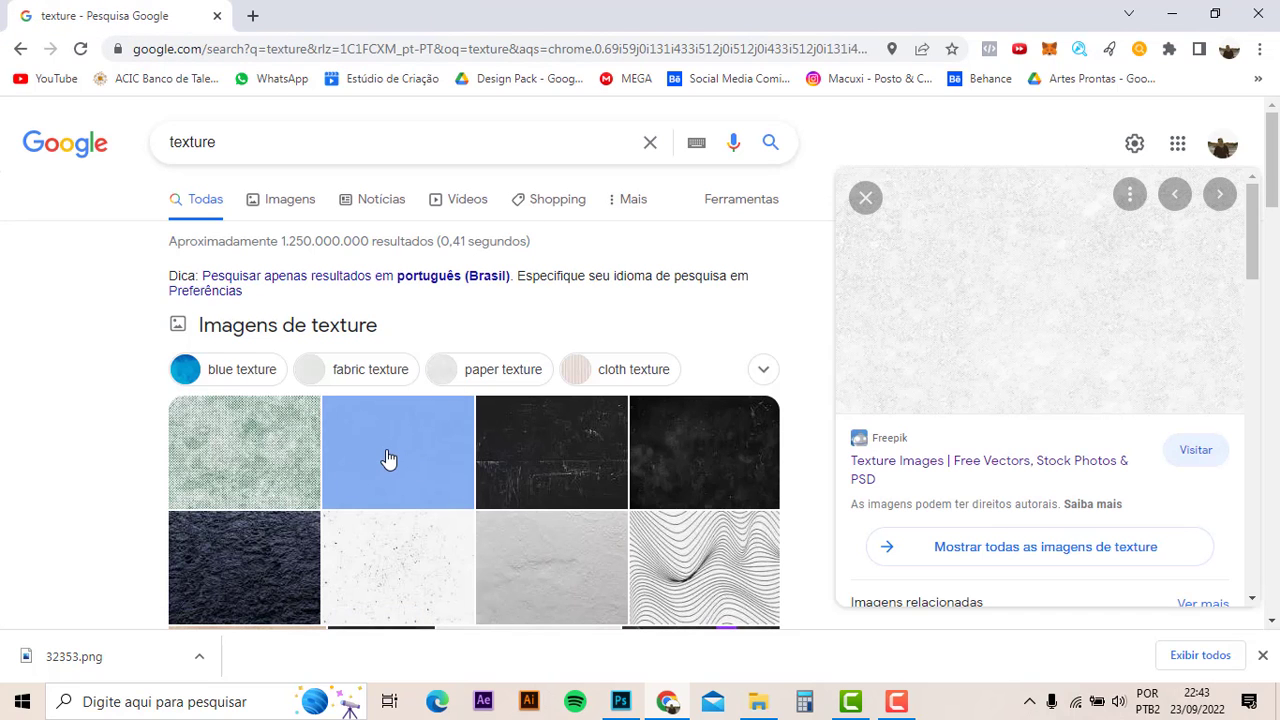
left_click(290, 203)
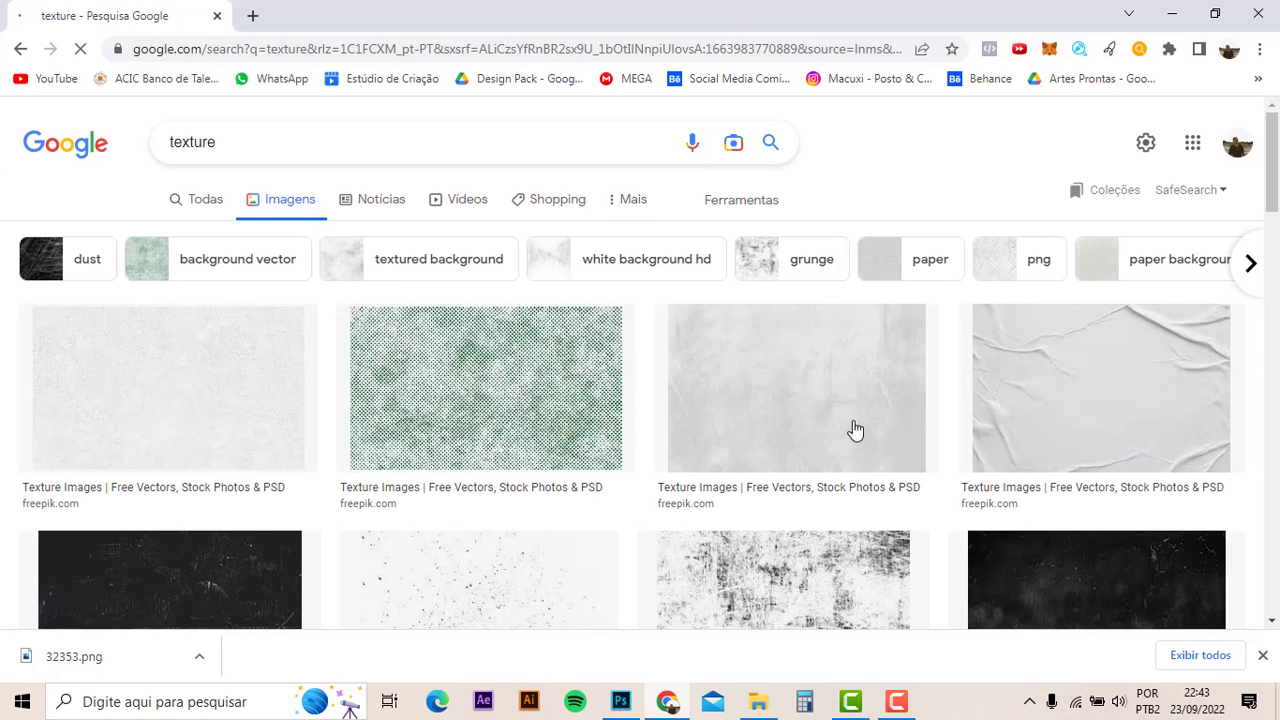
left_click(207, 396)
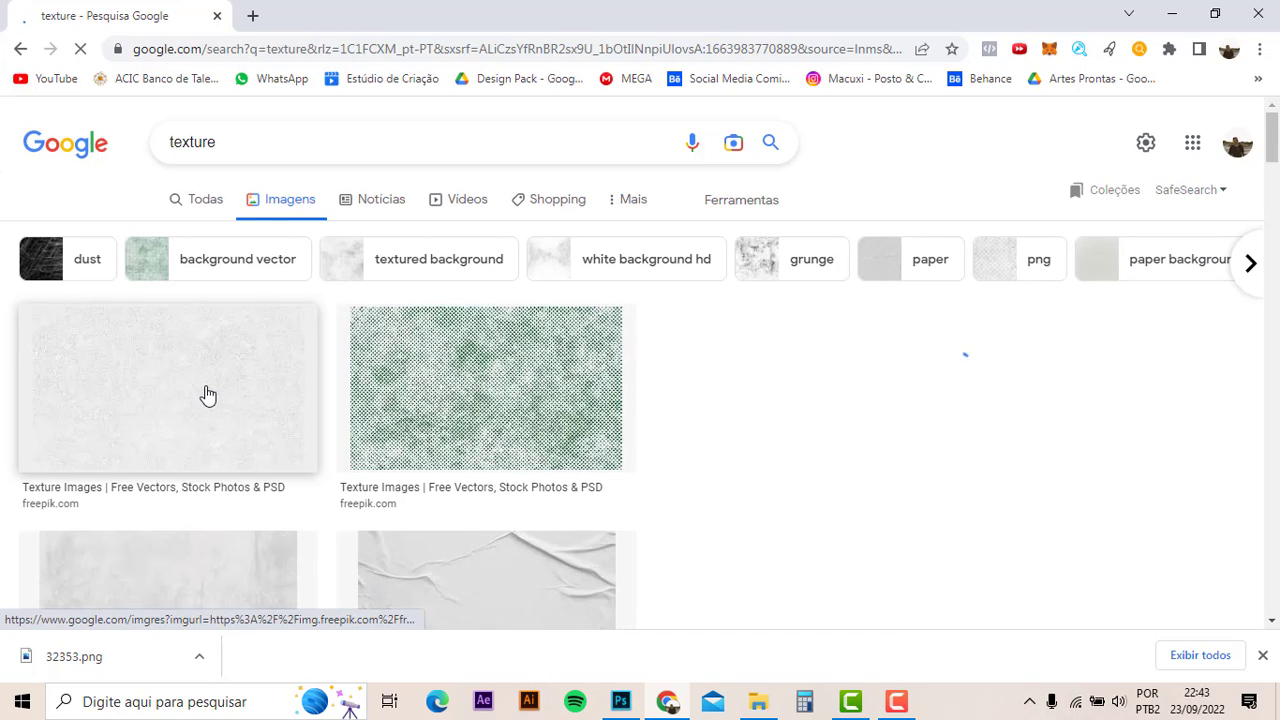
left_click(243, 423)
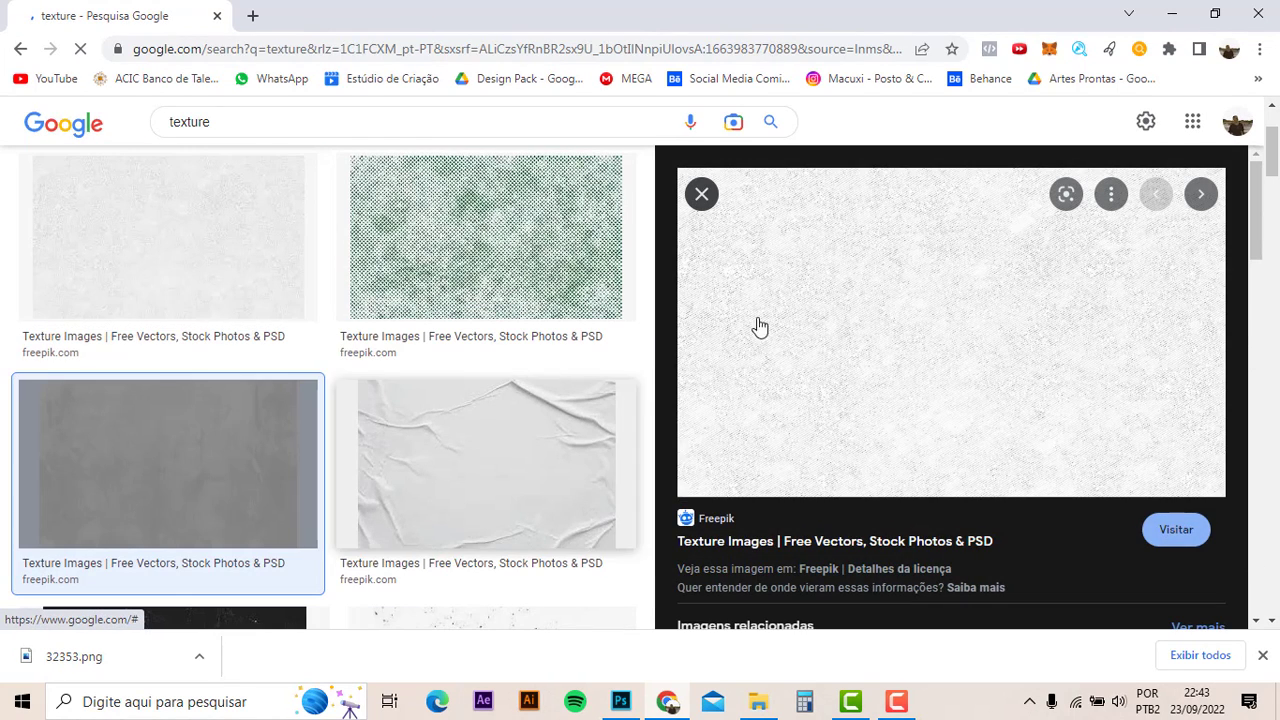
right_click(822, 280)
left_click(929, 494)
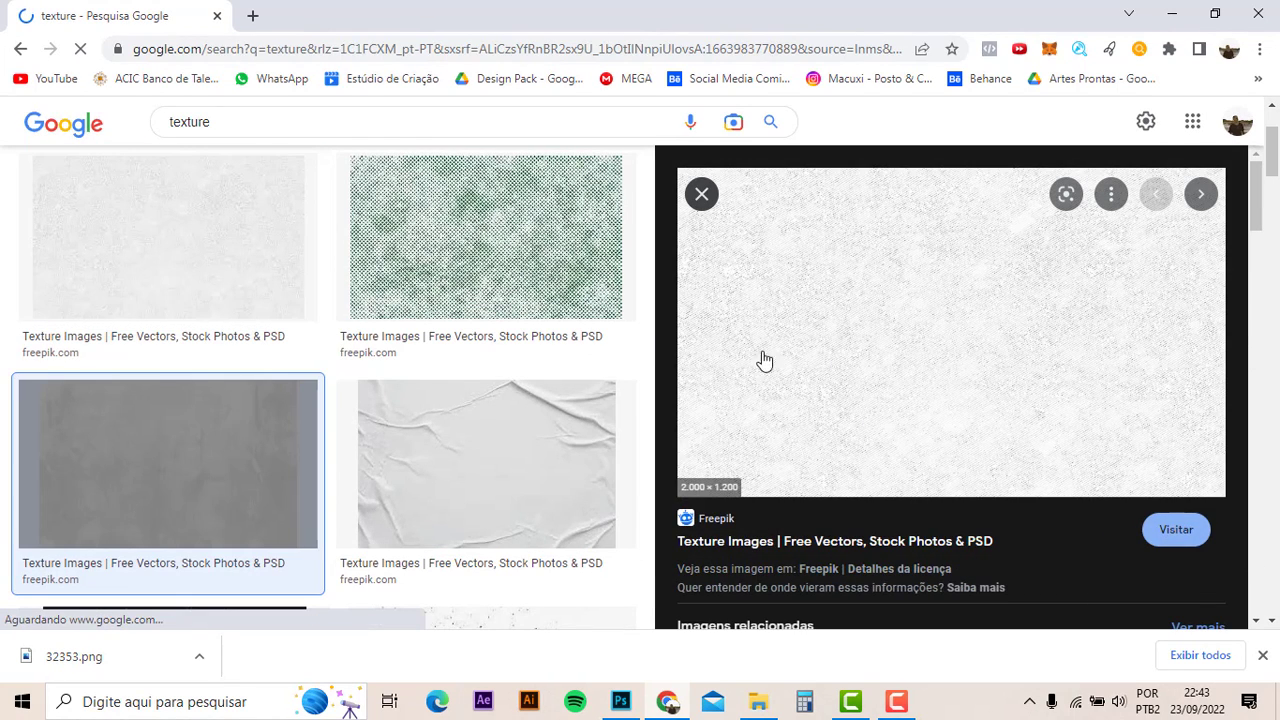
- Undo a wrong paste in Photoshop and re-copy the texture preview image
key("alt+Tab")
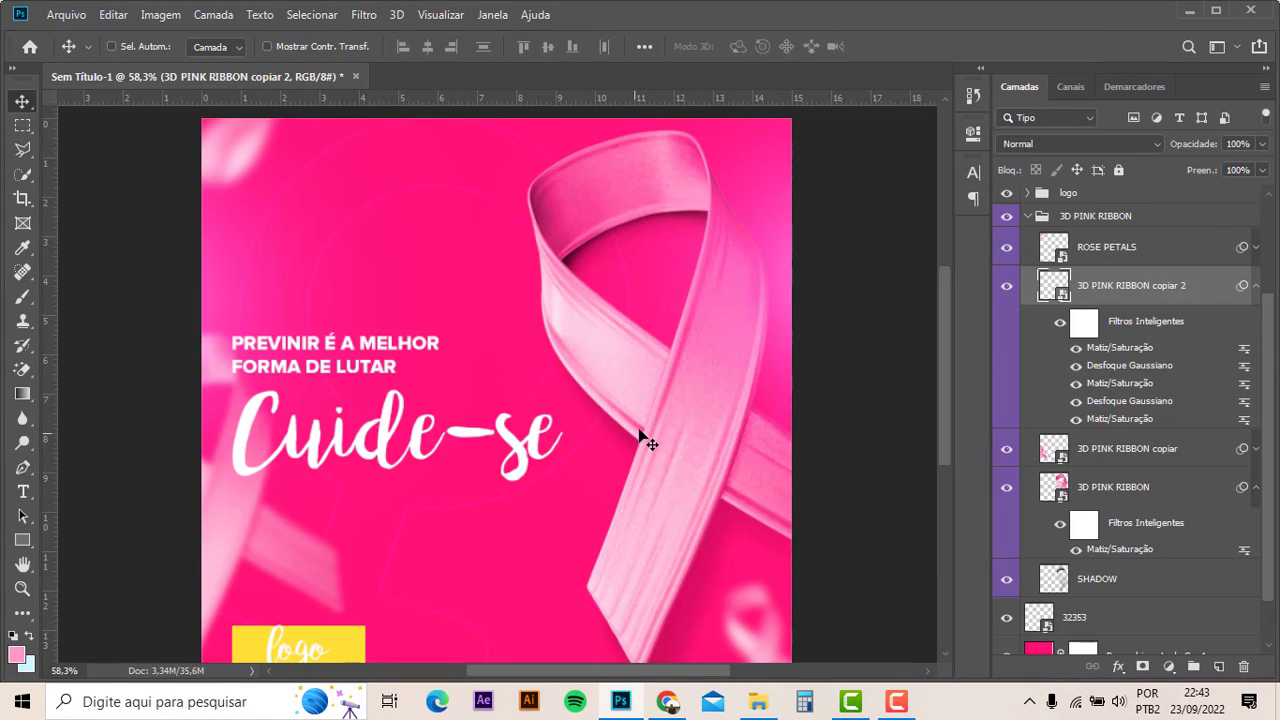
key("ctrl+v")
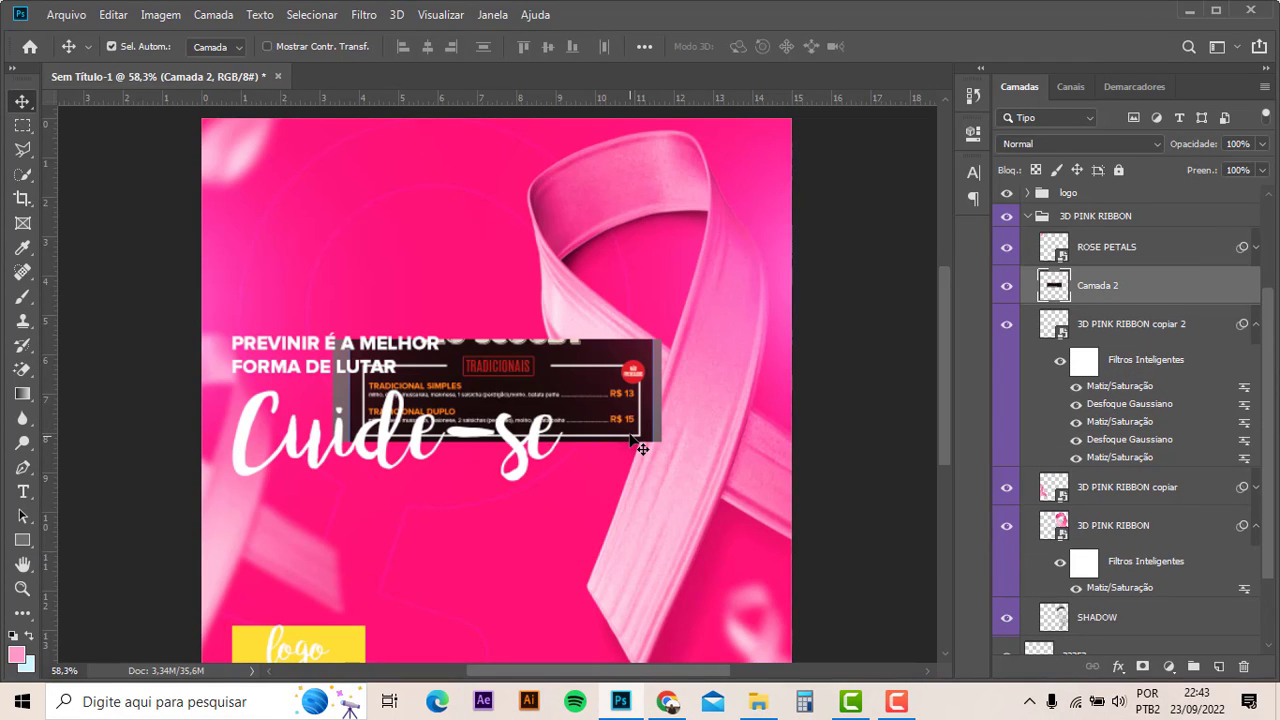
key("ctrl+z")
key("alt+Tab")
right_click(938, 276)
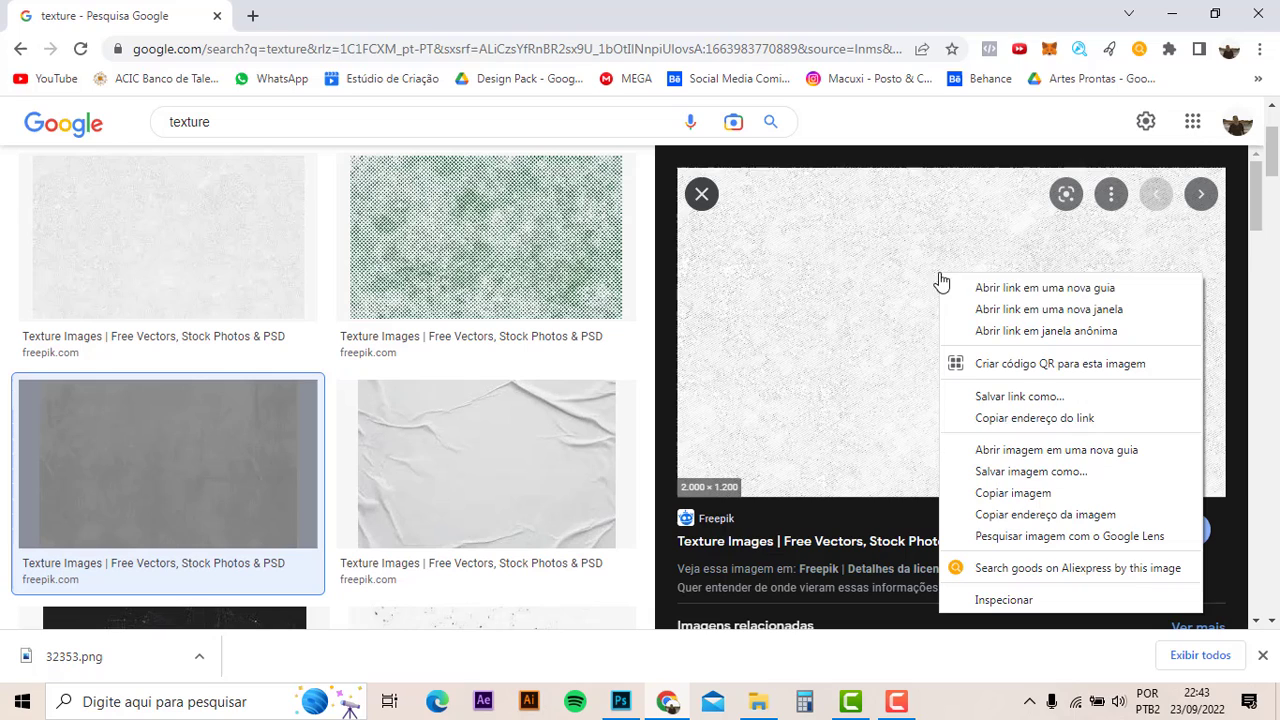
left_click(1013, 493)
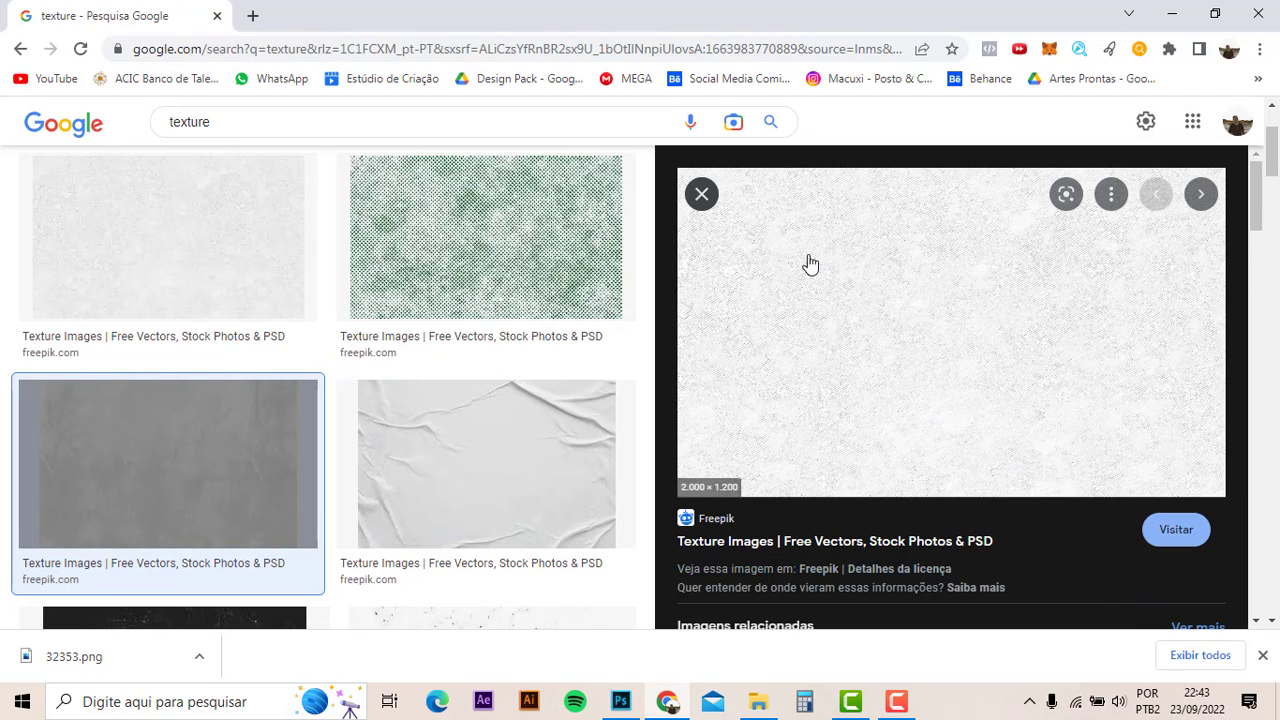
- Paste the texture as Camada 2, blended Luz Indireta at 29% opacity
key("alt+Tab")
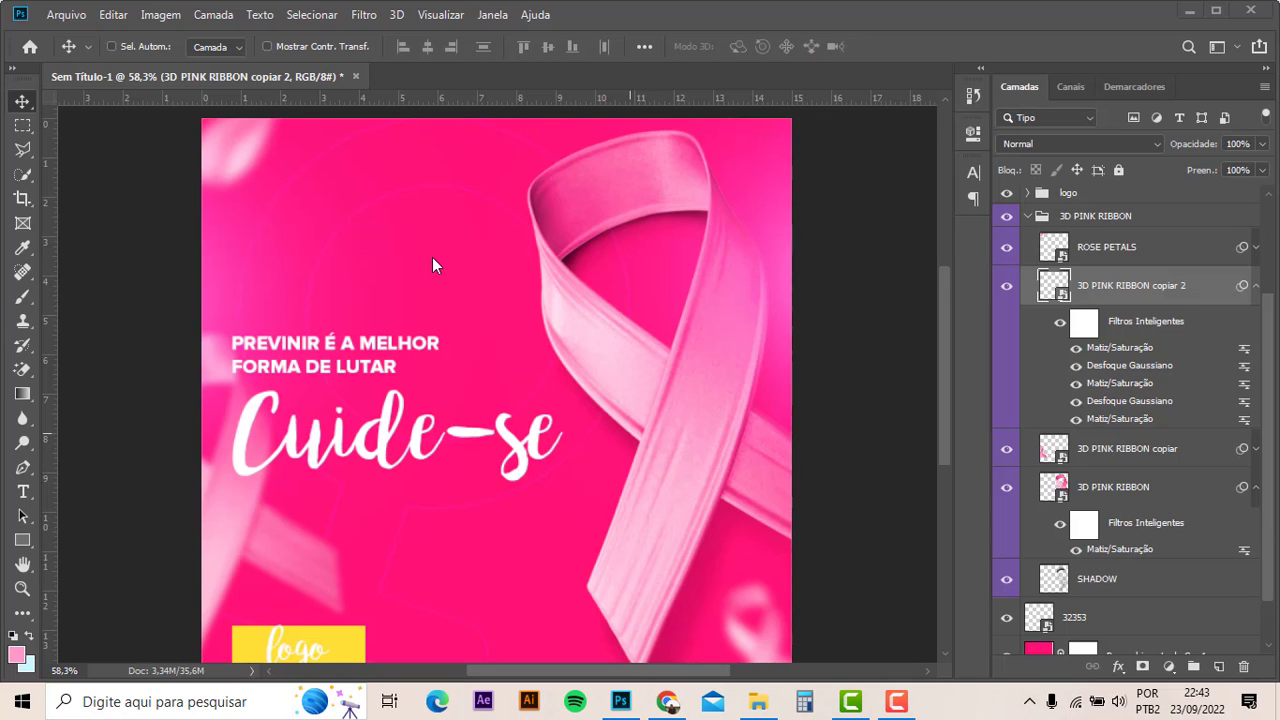
key("ctrl+v")
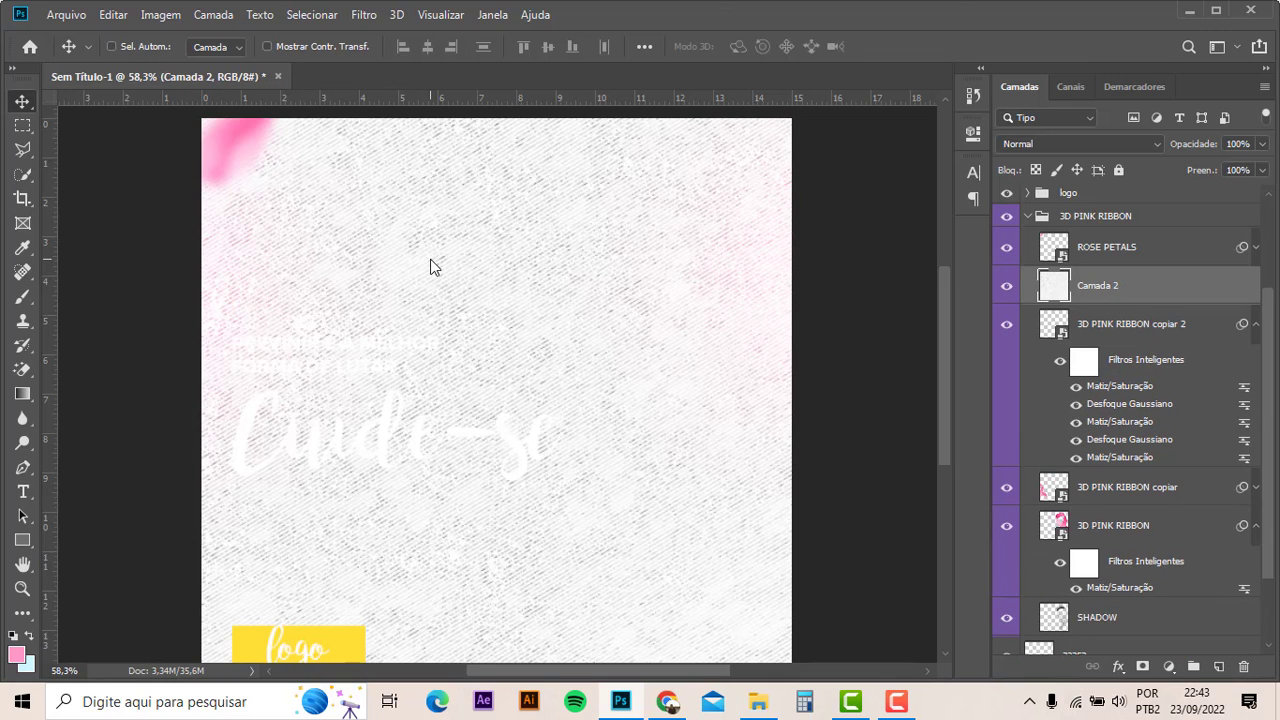
left_click(1058, 143)
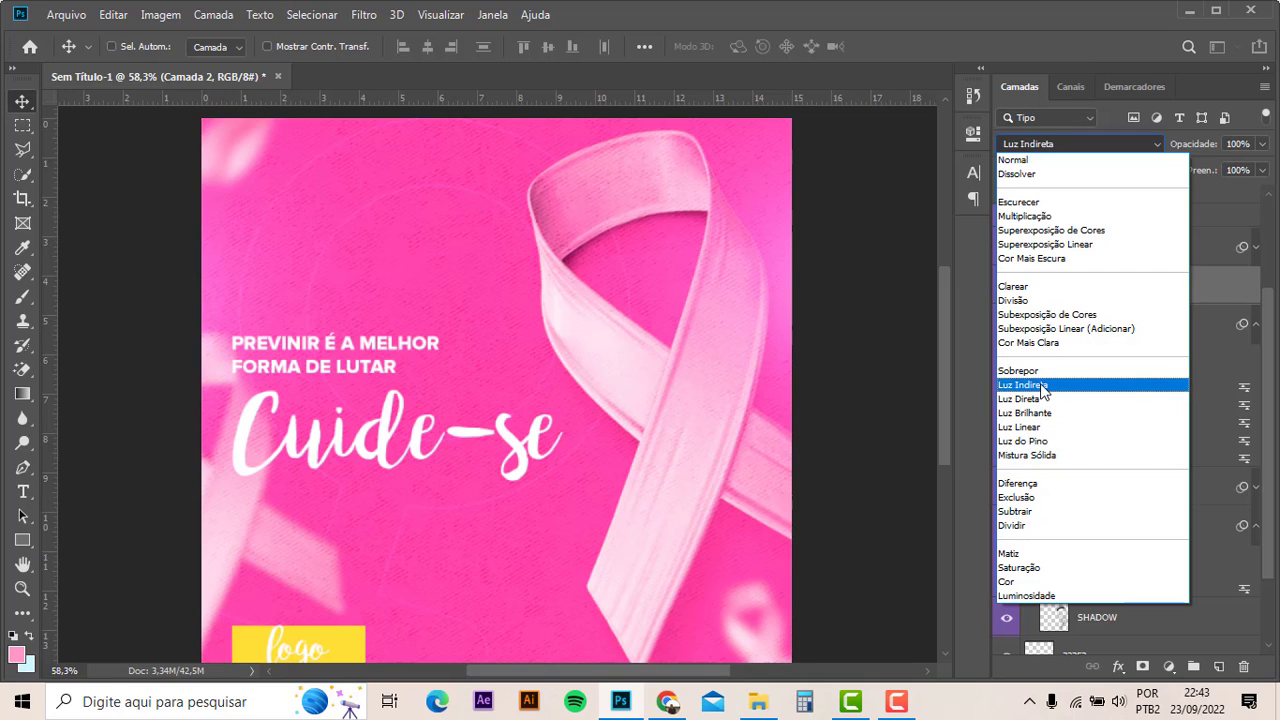
left_click(1042, 385)
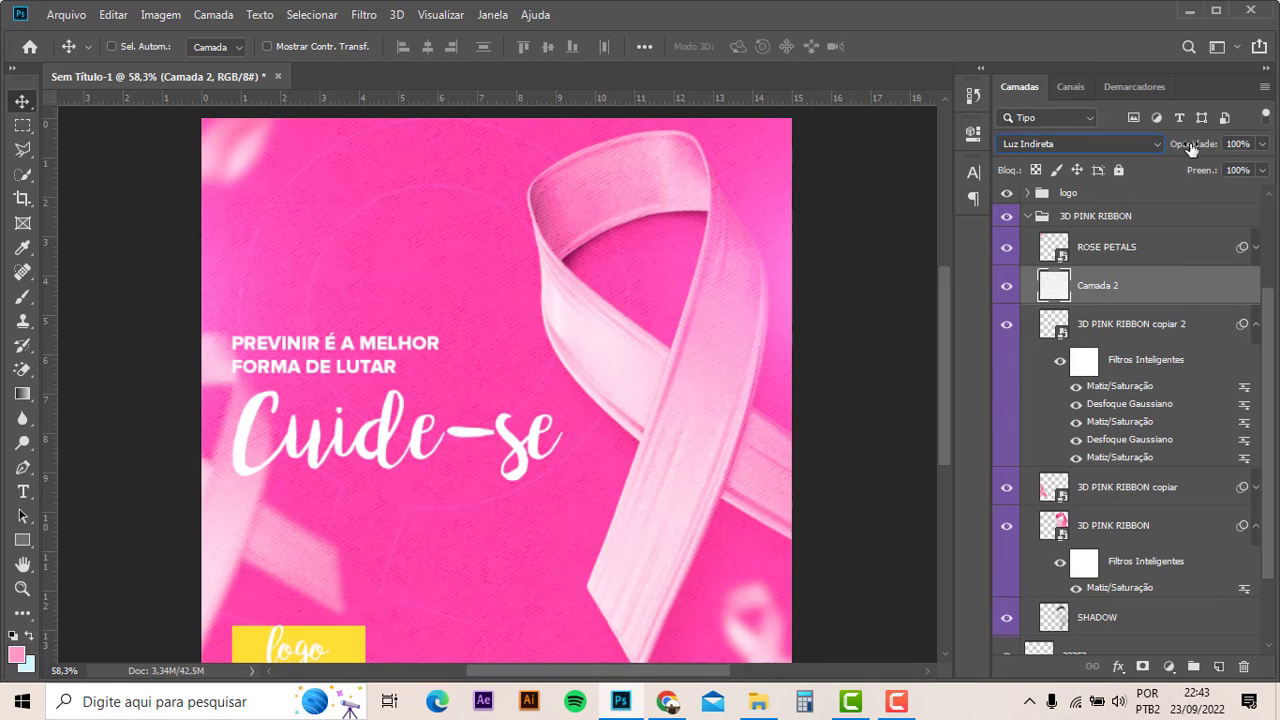
left_click_drag(1150, 155, 1113, 167)
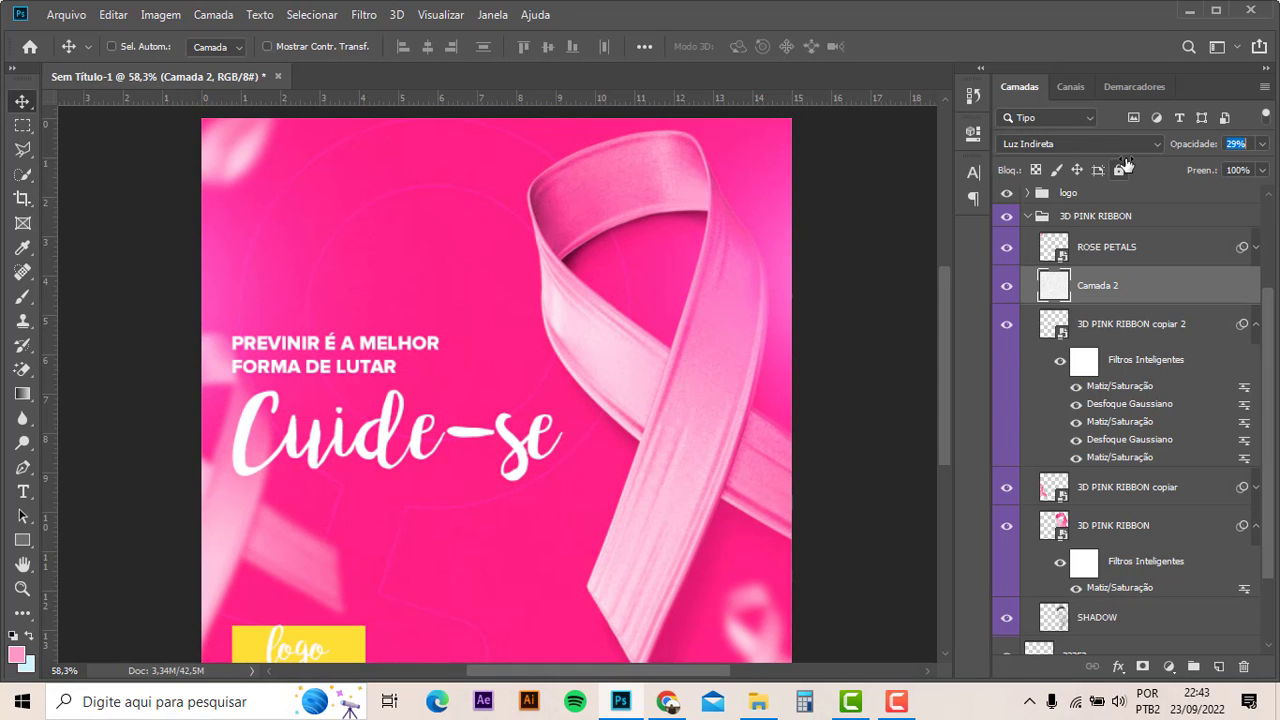
left_click_drag(1113, 167, 1129, 167)
- Reposition Camada 2 in the layer stack and raise its opacity to 51%
left_click_drag(1115, 287, 1103, 576)
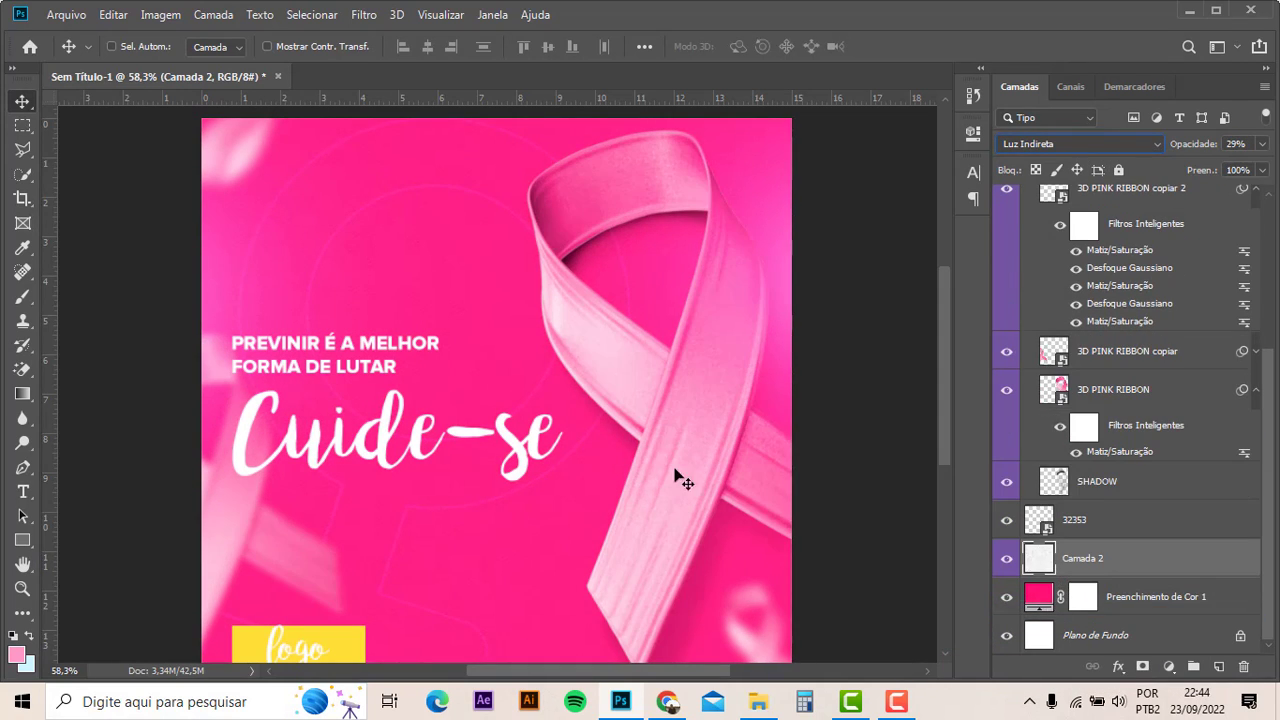
left_click_drag(1206, 143, 1222, 144)
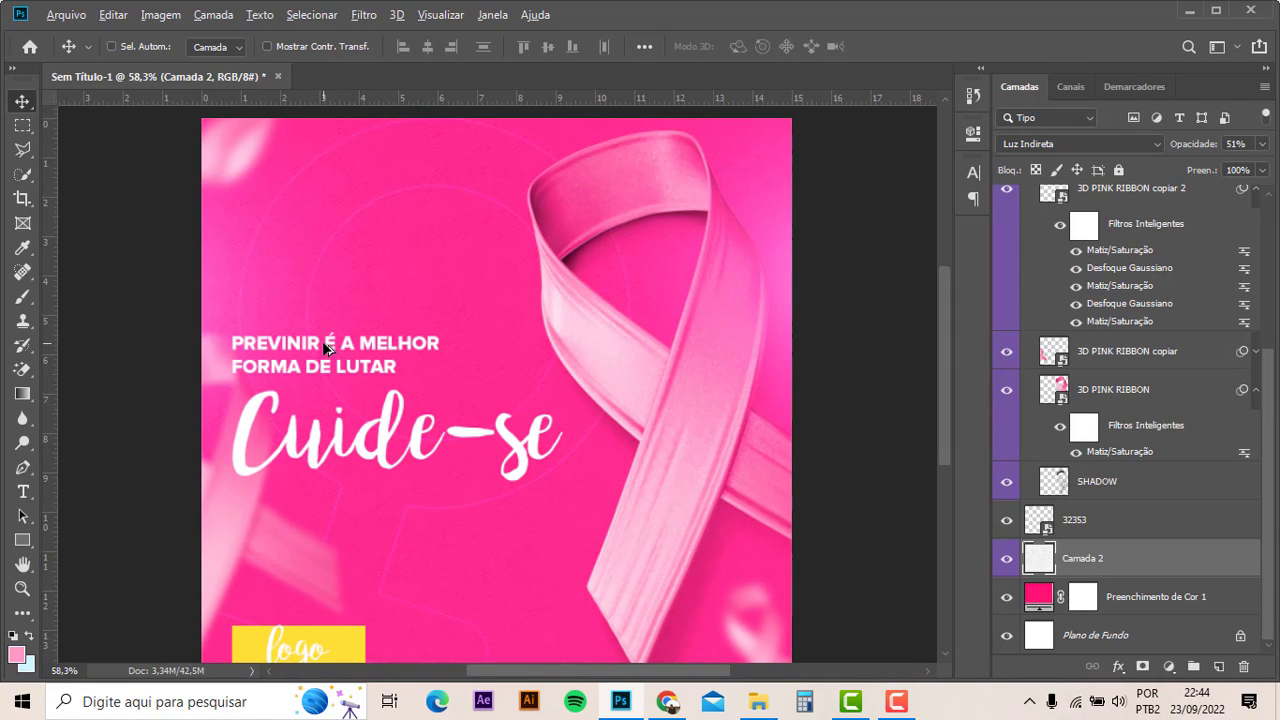
scroll(330, 345, "up", 2)
scroll(336, 300, "down", 2)
scroll(337, 292, "down", 2)
scroll(338, 284, "down", 2)
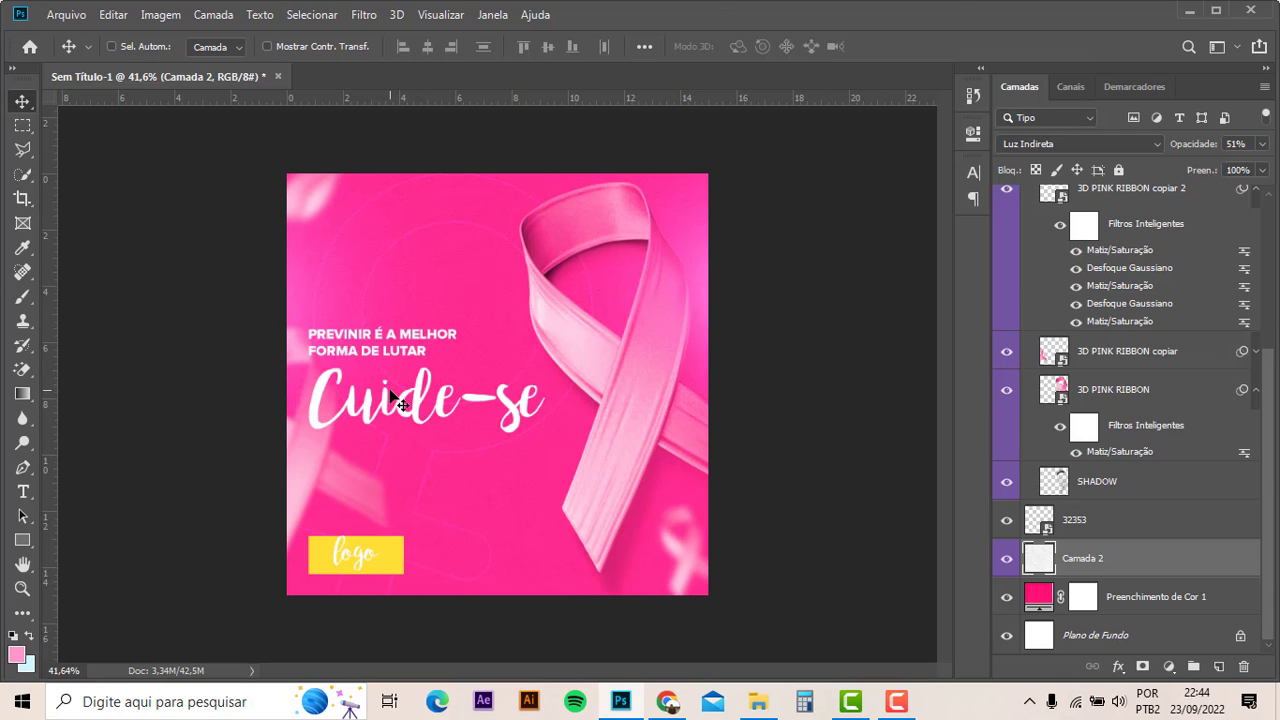
scroll(392, 397, "up", 2, "alt")
scroll(392, 397, "up", 1, "alt")
scroll(491, 334, "up", 1)
scroll(391, 330, "up", 2)
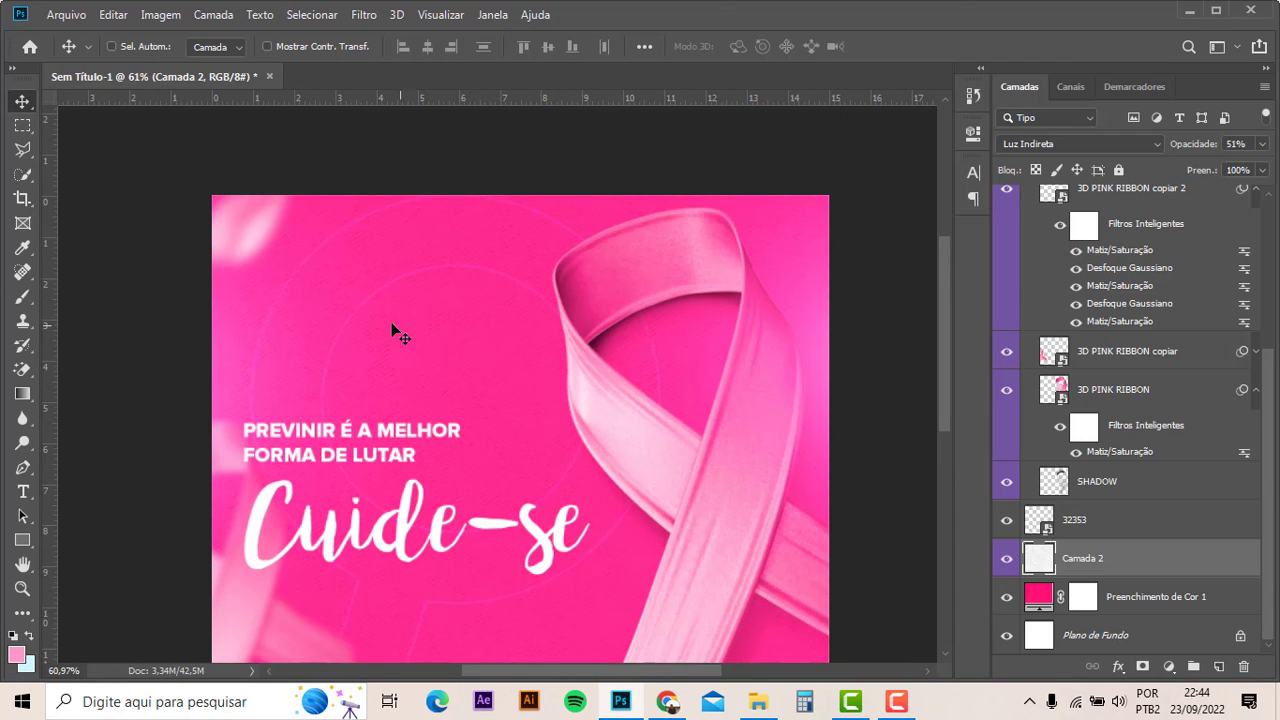
scroll(391, 322, "down", 1, "alt")
- Add a '#outubrosa' text line above the headline
scroll(305, 337, "up", 2, "alt")
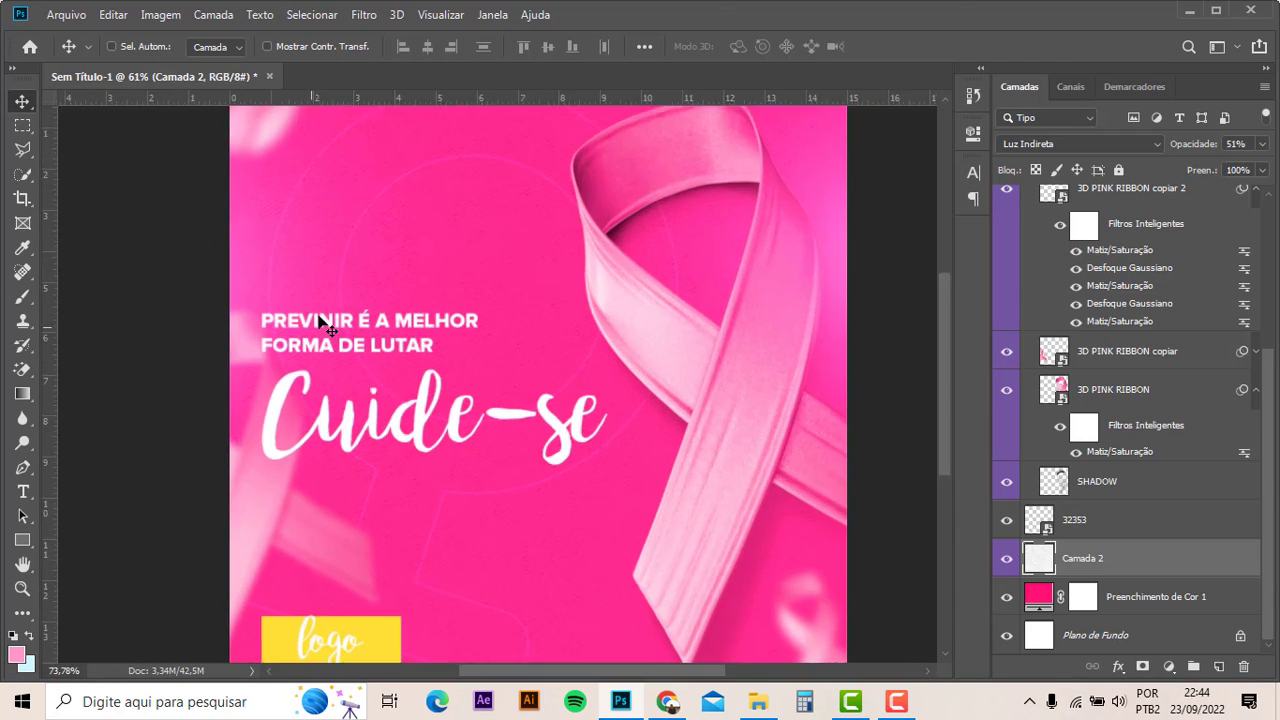
key("t")
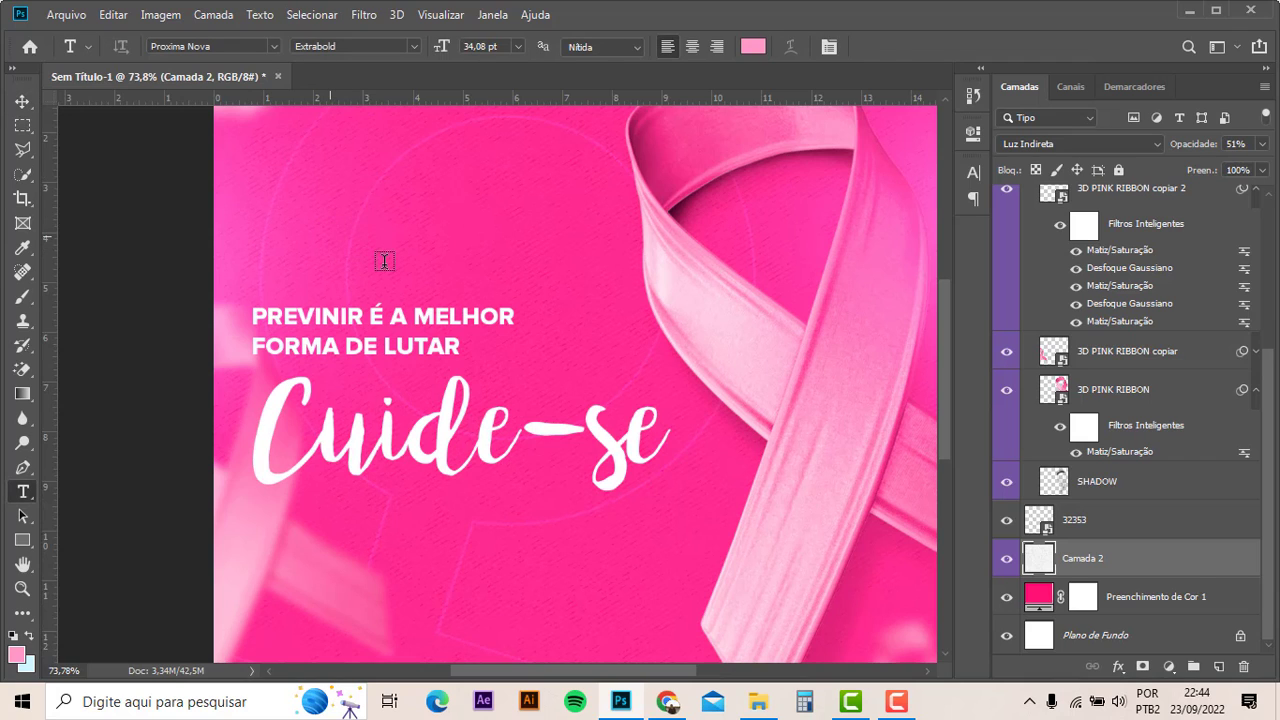
left_click(384, 261)
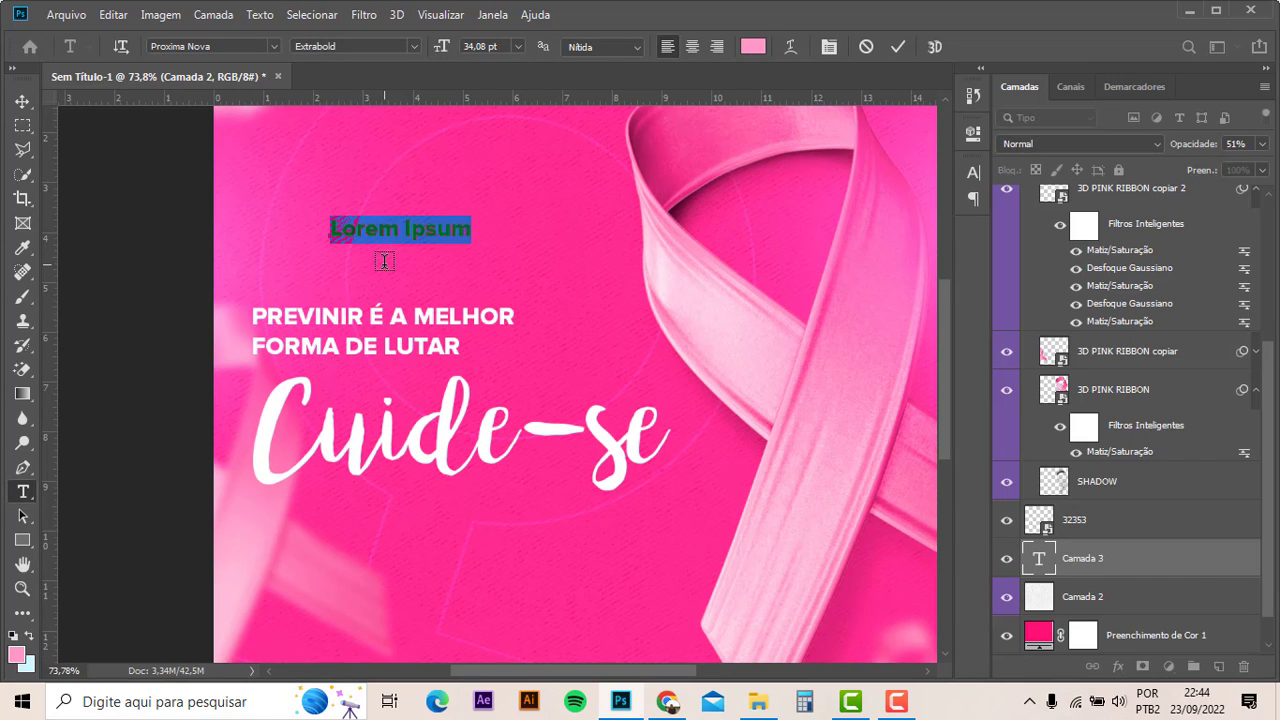
type("#outubrorosa")
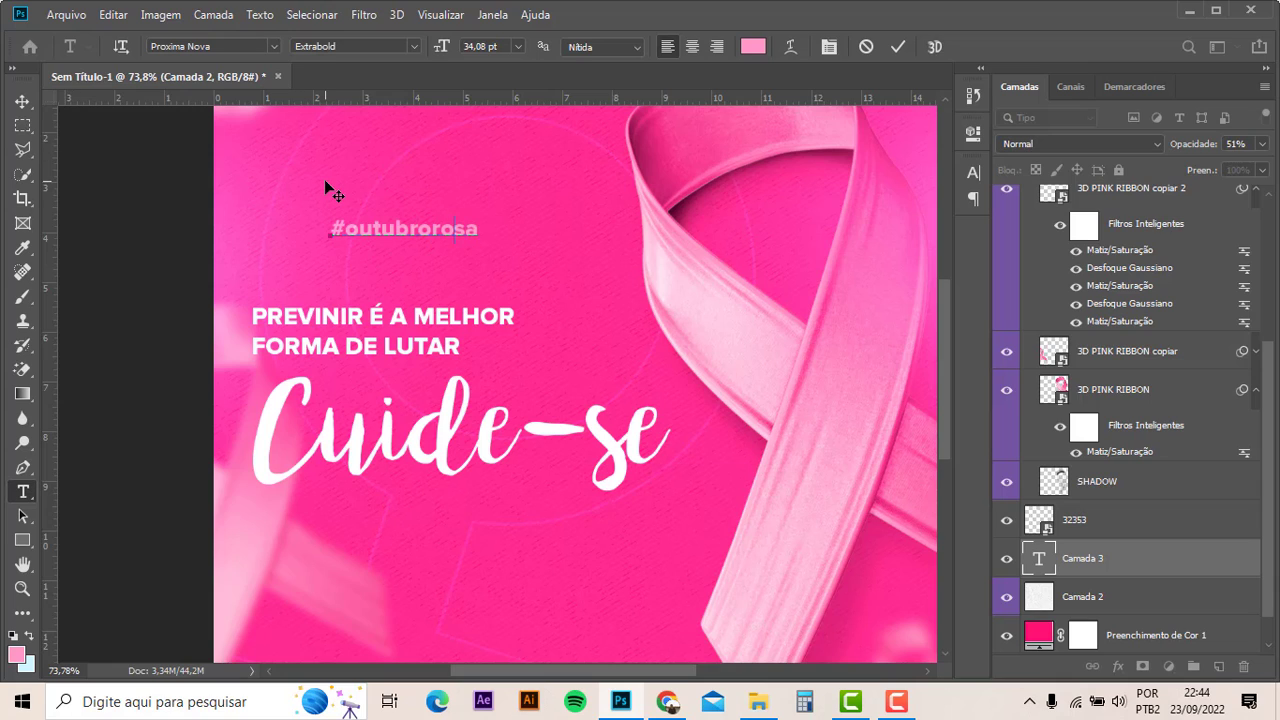
key("BackSpace")
key("BackSpace")
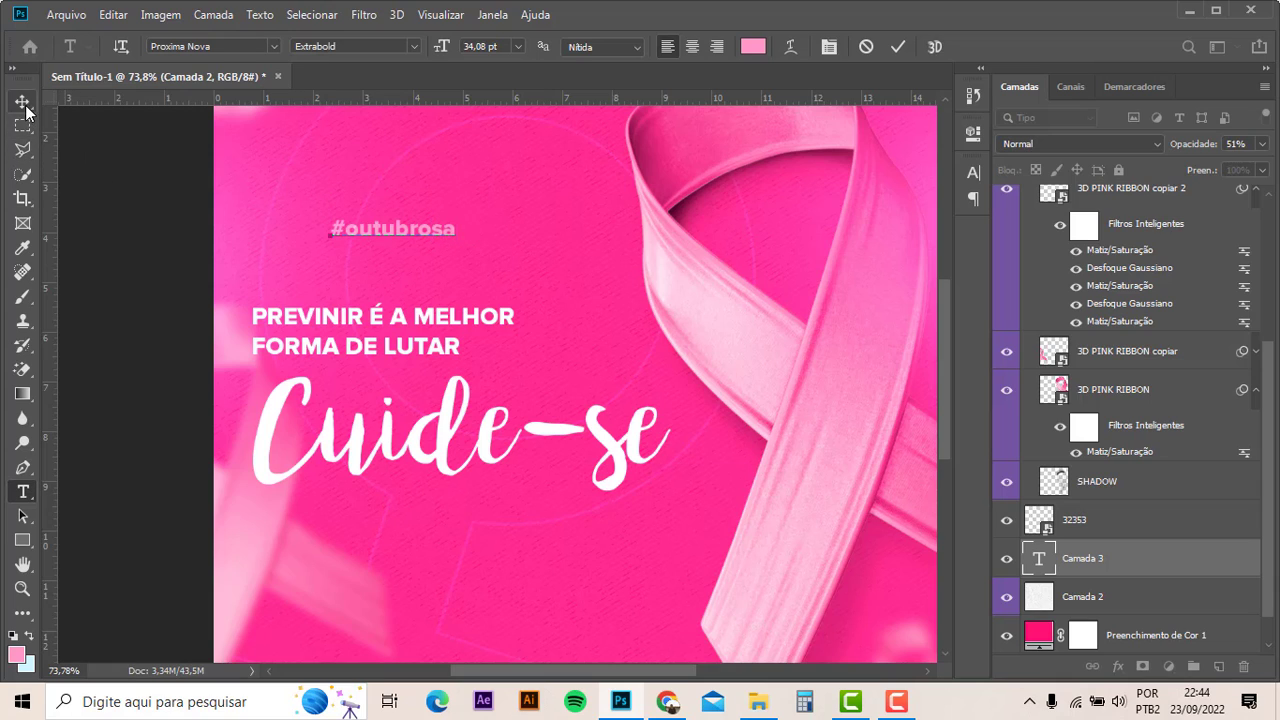
left_click(22, 101)
- Enlarge the hashtag text to about 249%
scroll(325, 208, "down", 1)
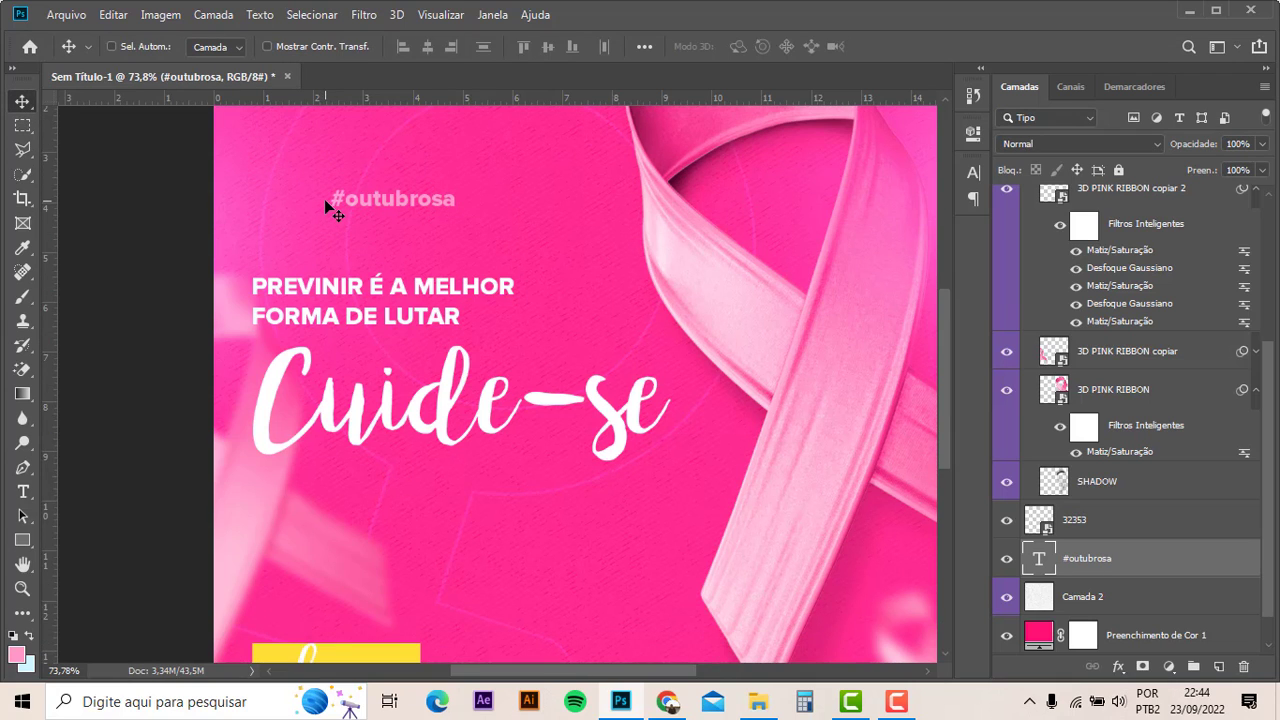
key("ctrl+0")
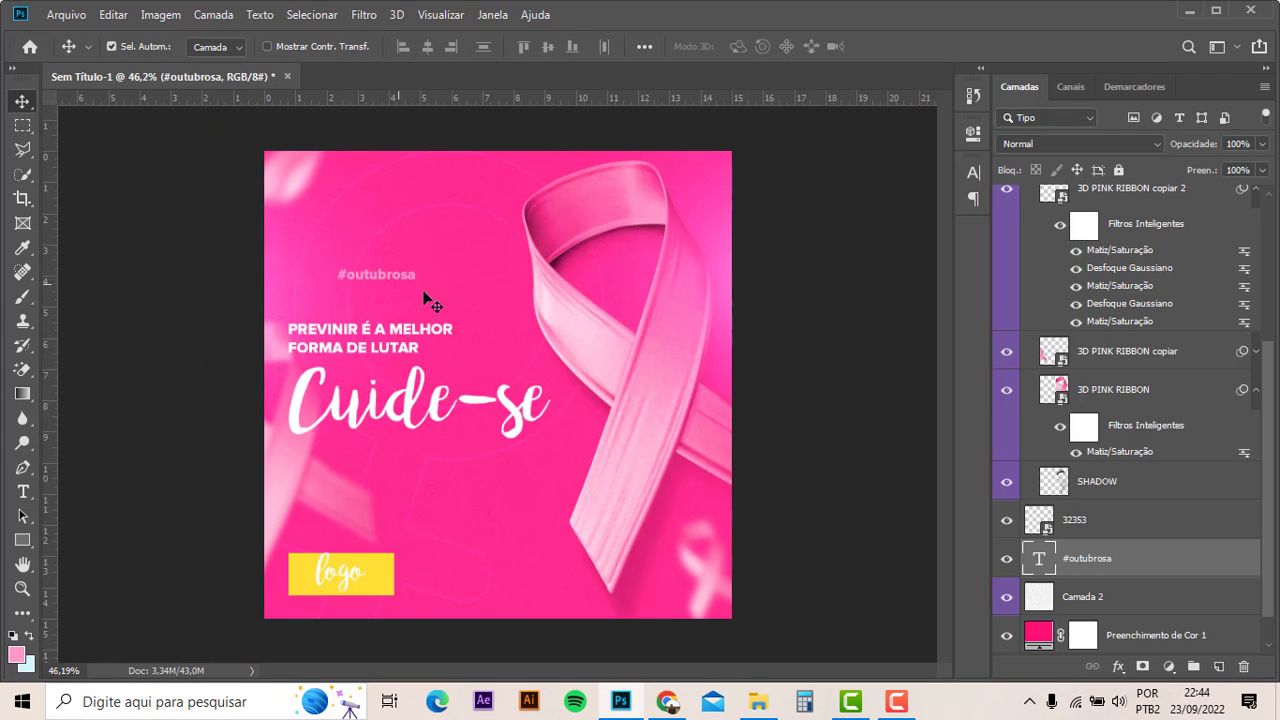
key("ctrl+t")
mouse_move(418, 286)
left_mouse_down()
mouse_move(545, 370)
mouse_move(565, 340)
mouse_move(406, 243)
mouse_move(430, 219)
mouse_move(460, 218)
mouse_move(406, 221)
mouse_move(429, 302)
left_mouse_up()
key("Return")
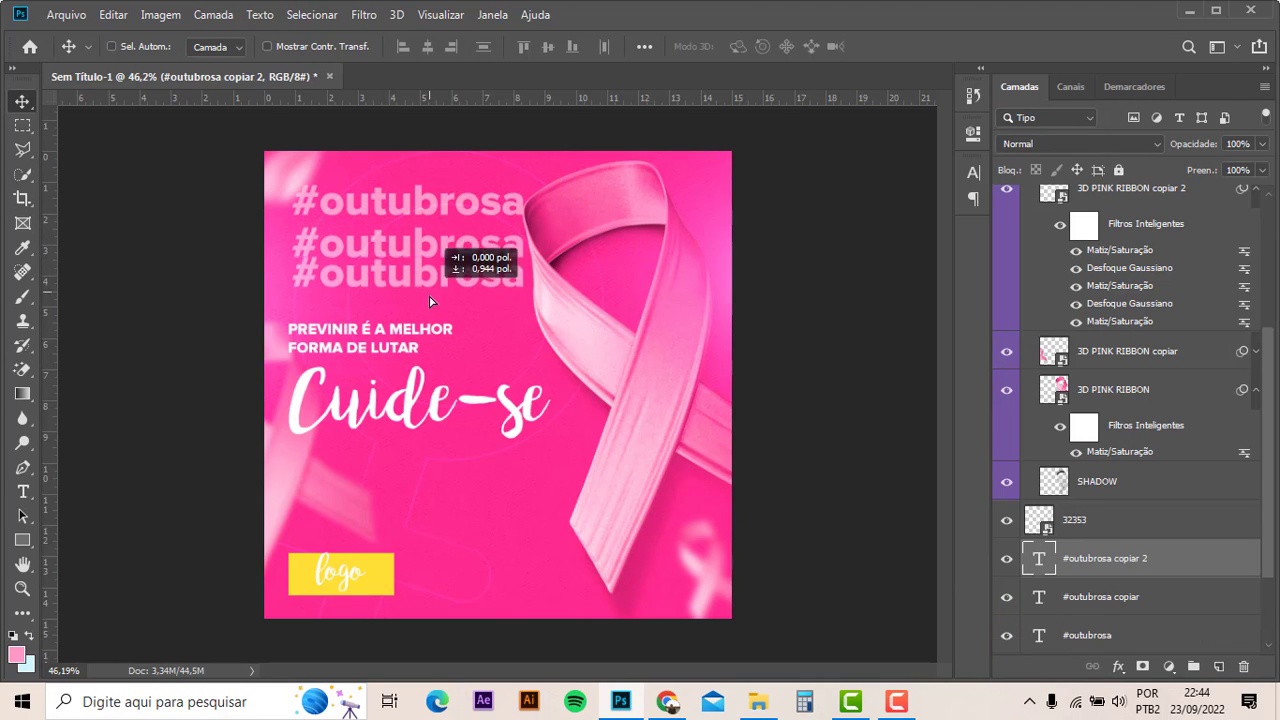
- Move all three hashtag text layers to the top of the layer stack
left_click(1147, 640, "shift")
left_click_drag(1128, 542, 1090, 175)
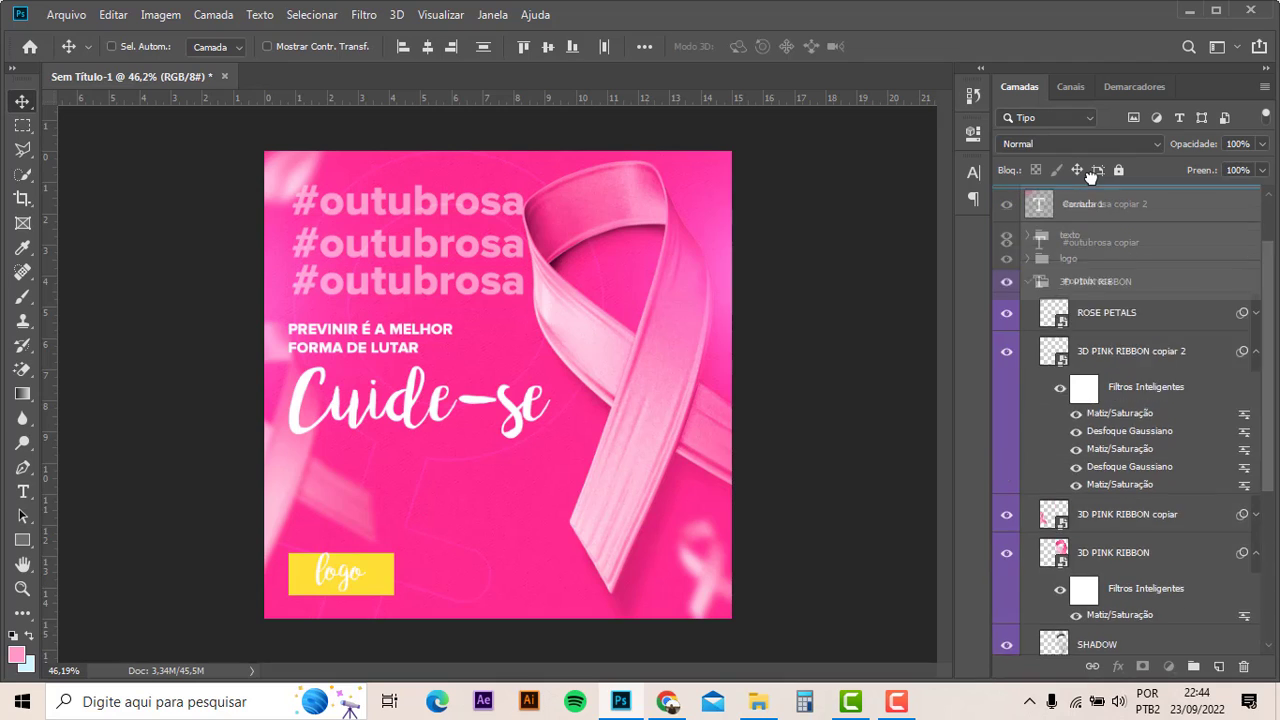
left_click_drag(1090, 175, 1090, 183)
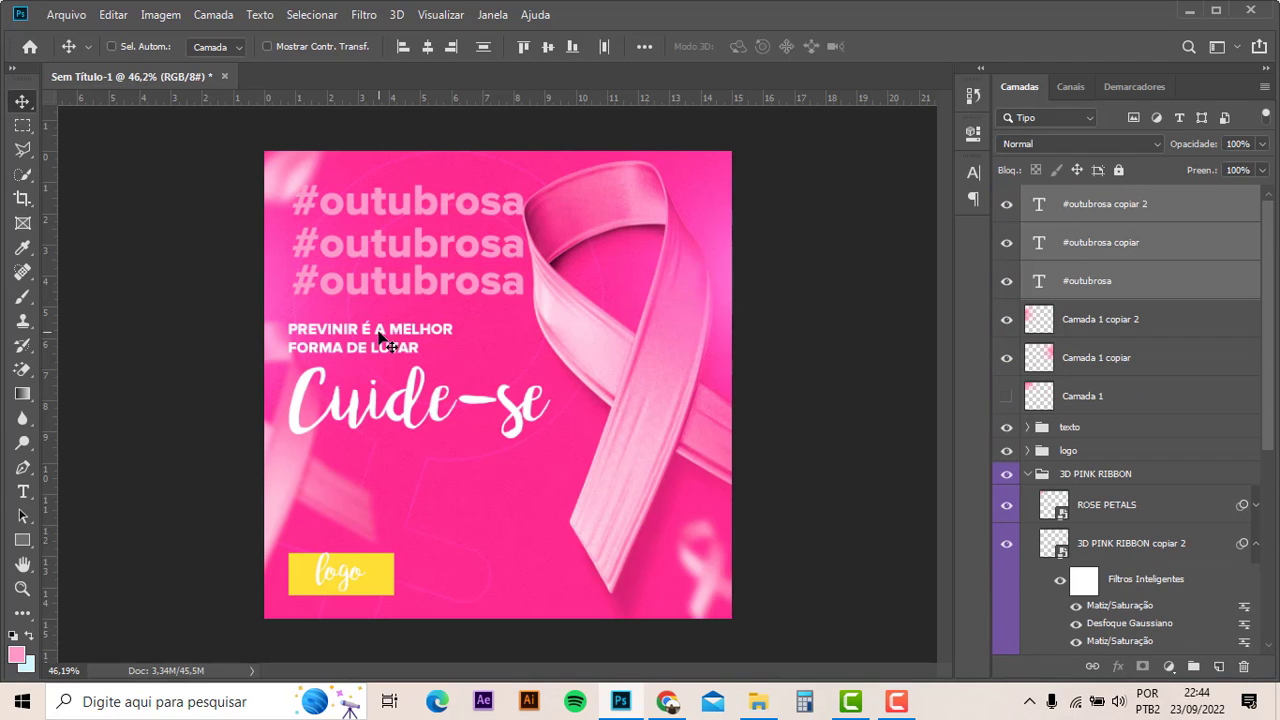
scroll(395, 228, "up", 3)
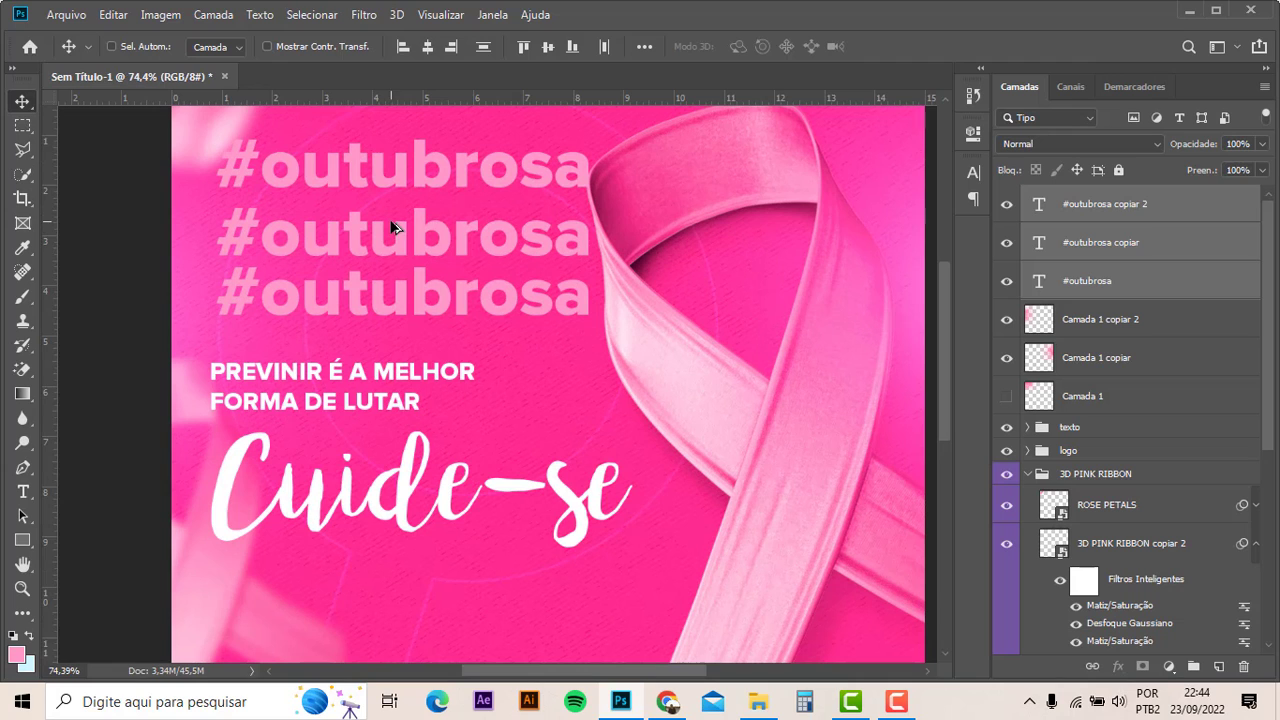
- Make the hashtag lines white (#ffffff) Proxima Nova Extrabold
left_click(970, 174)
left_click(928, 281)
type("ffffff")
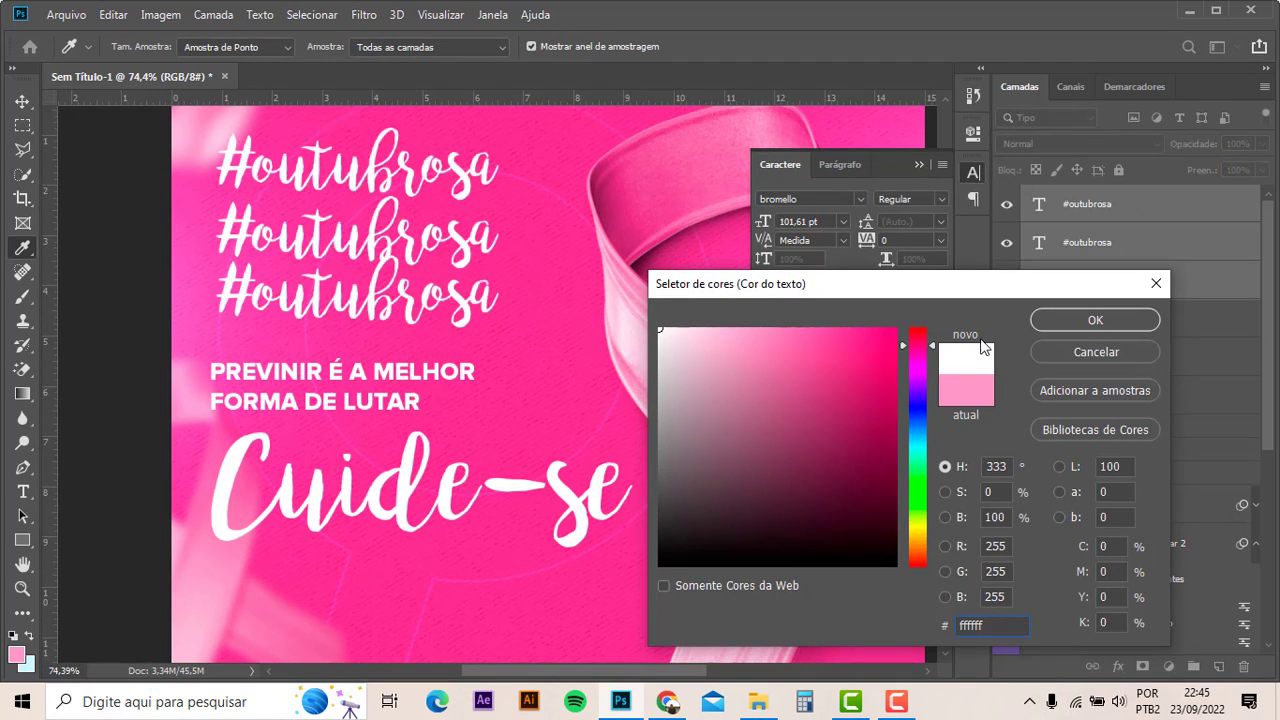
left_click(1087, 314)
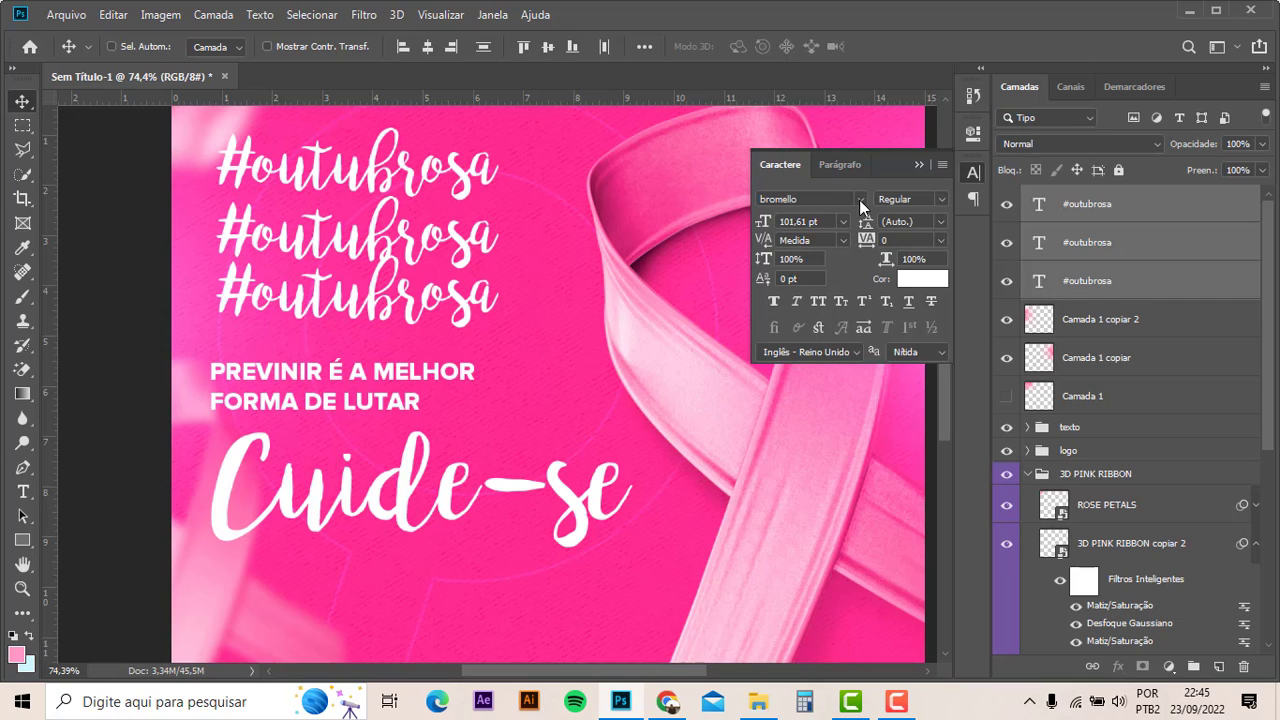
left_click(859, 199)
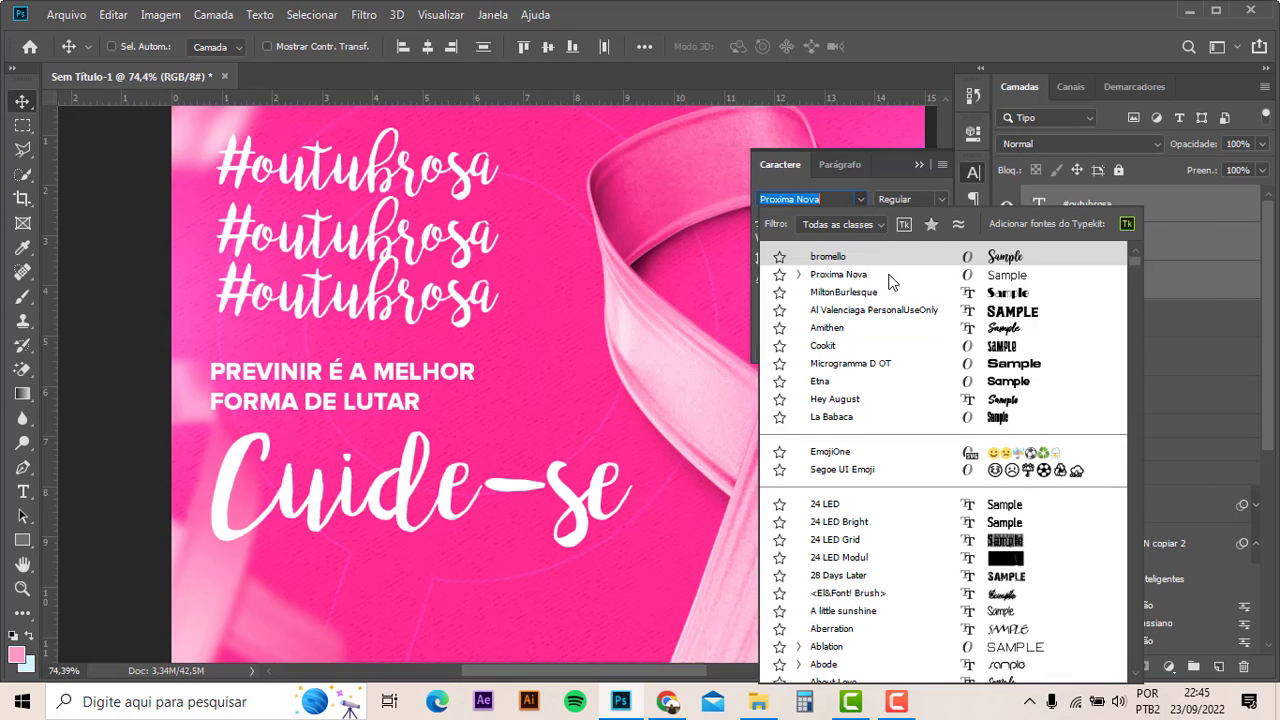
key("Escape")
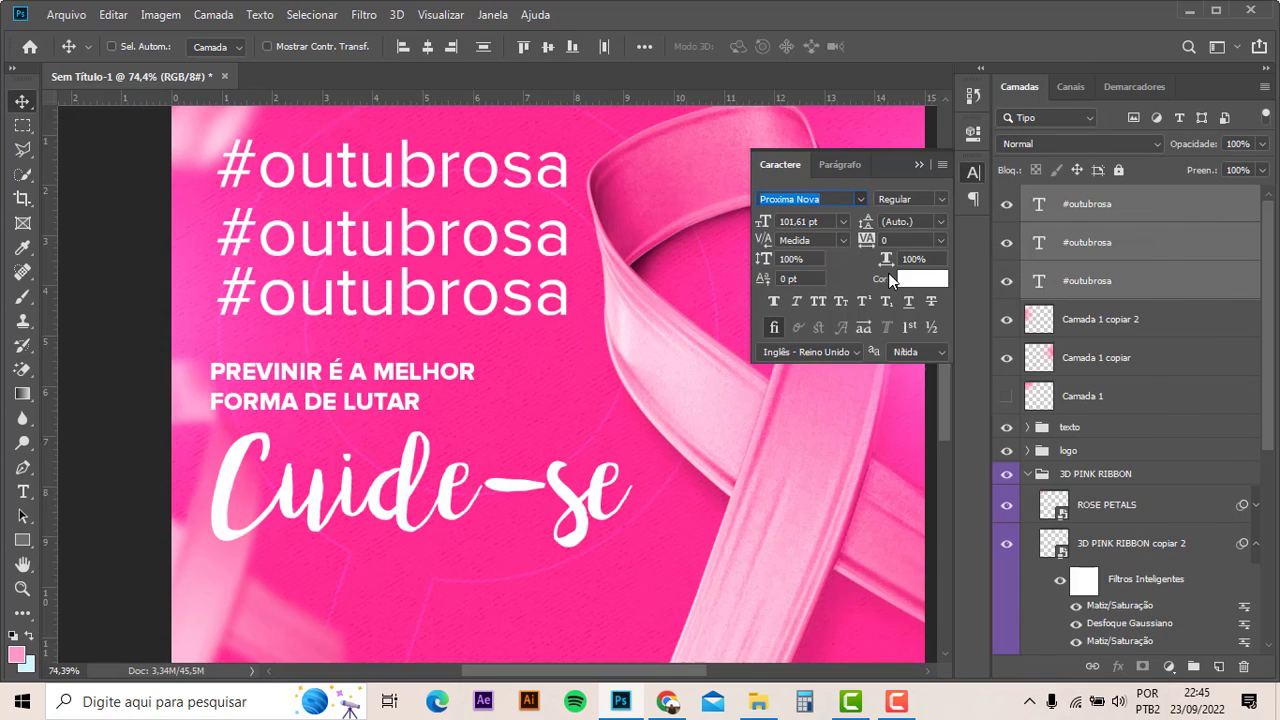
left_click(944, 197)
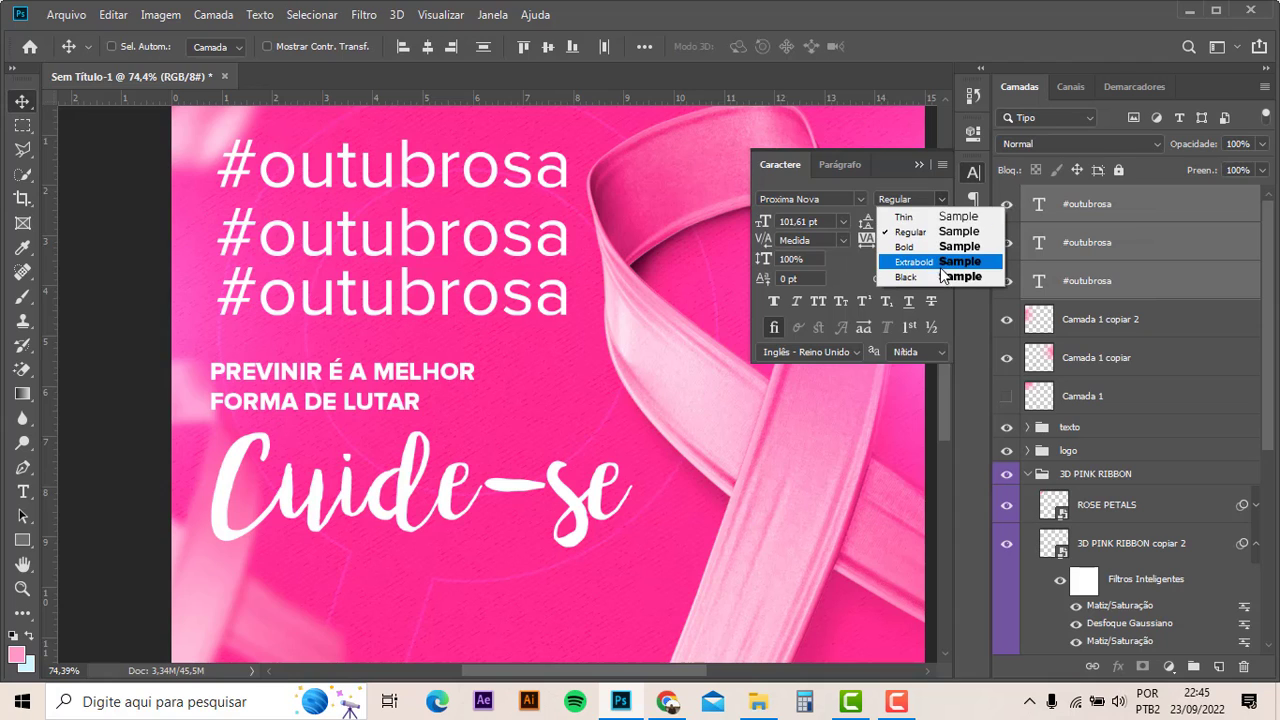
left_click(940, 266)
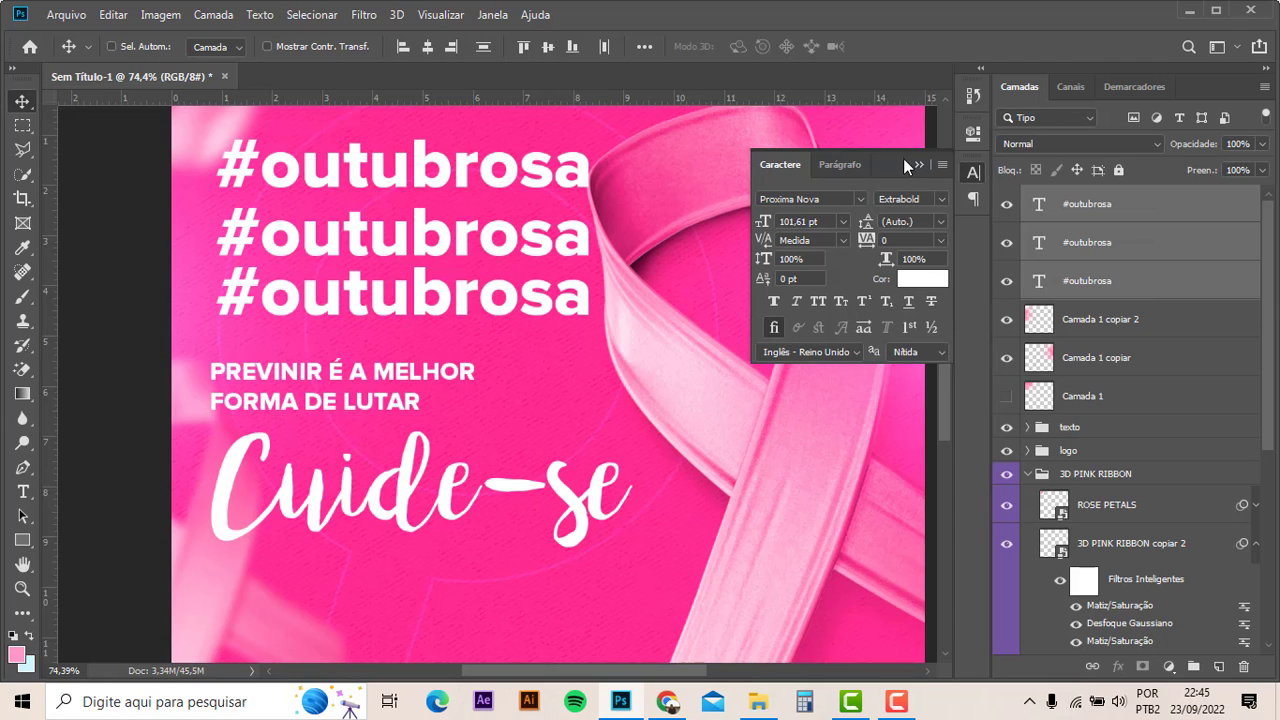
- Set the middle hashtag line's fill to 0%
left_click(1100, 250)
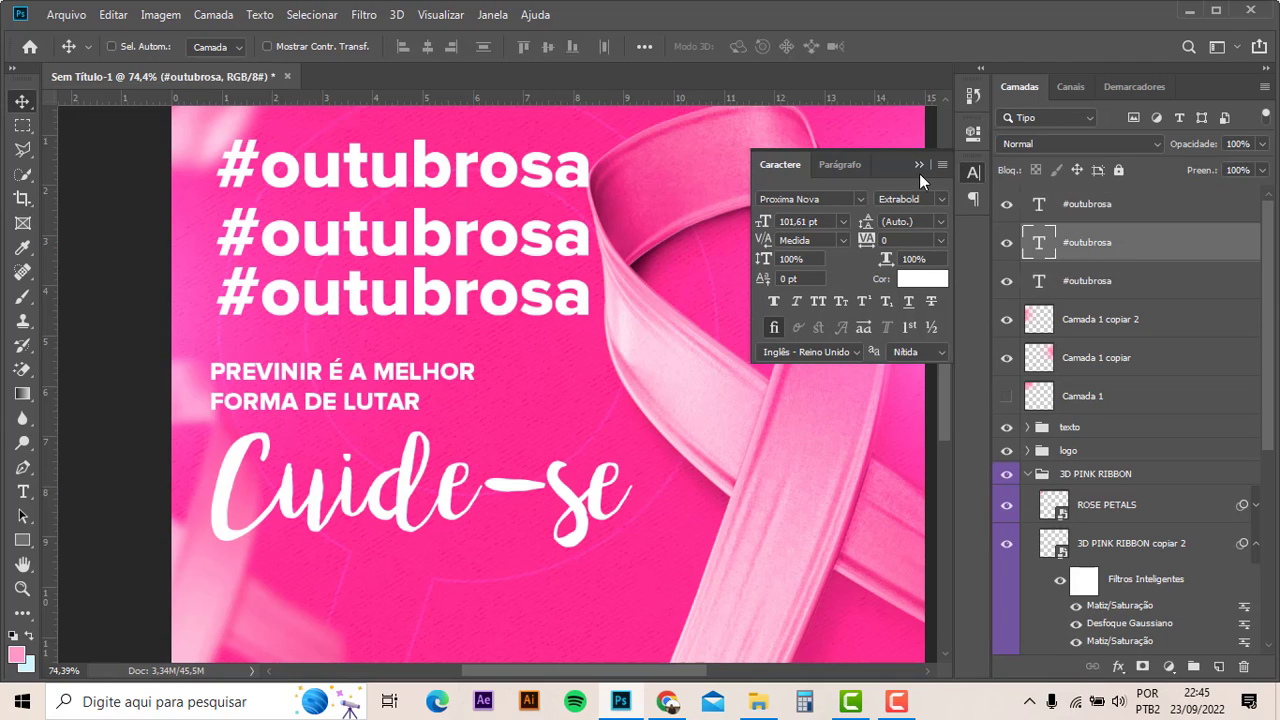
left_click(919, 166)
left_click_drag(1203, 179, 960, 208)
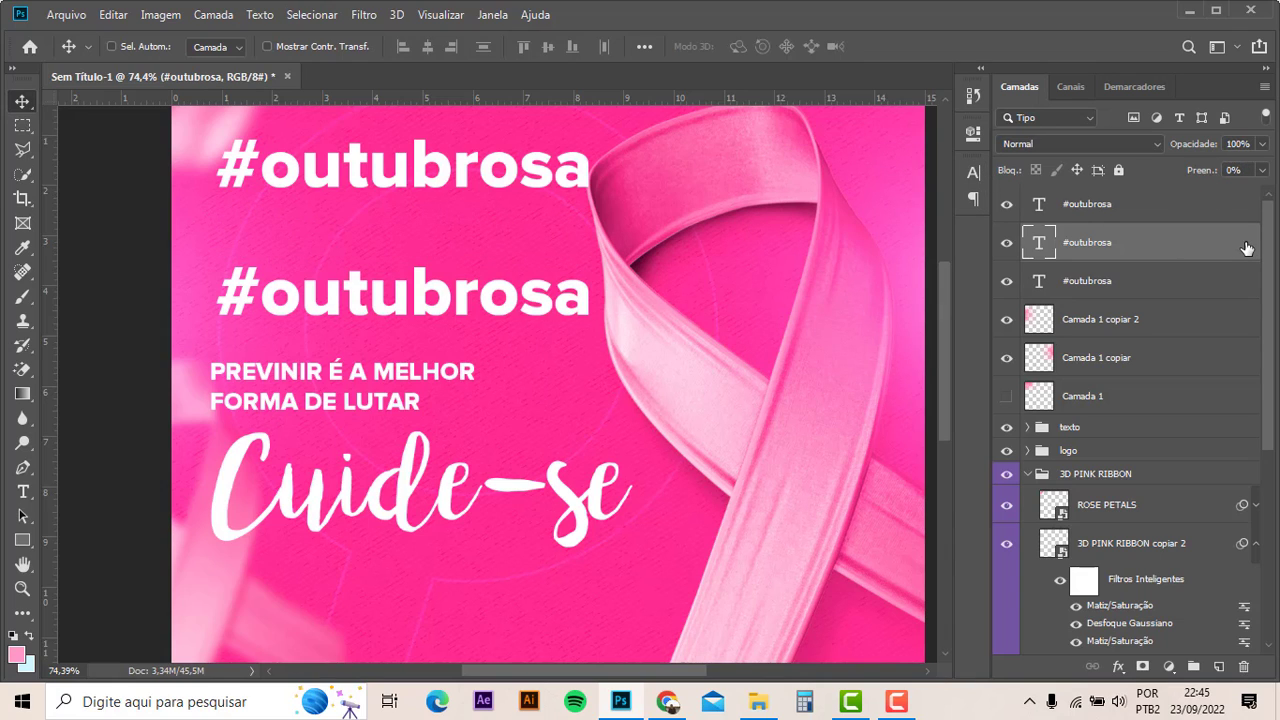
- Add a Traçado stroke effect to the middle #outubrosa line
double_click(1050, 292)
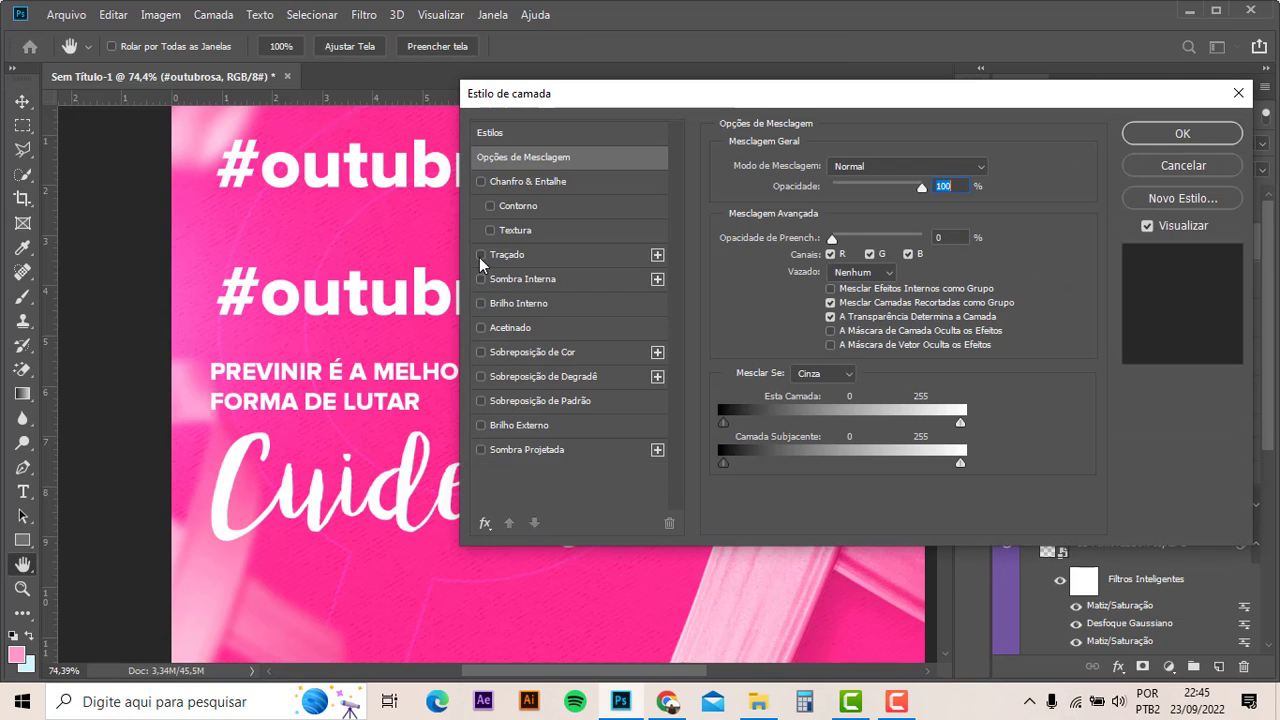
left_click(481, 255)
left_click(1168, 137)
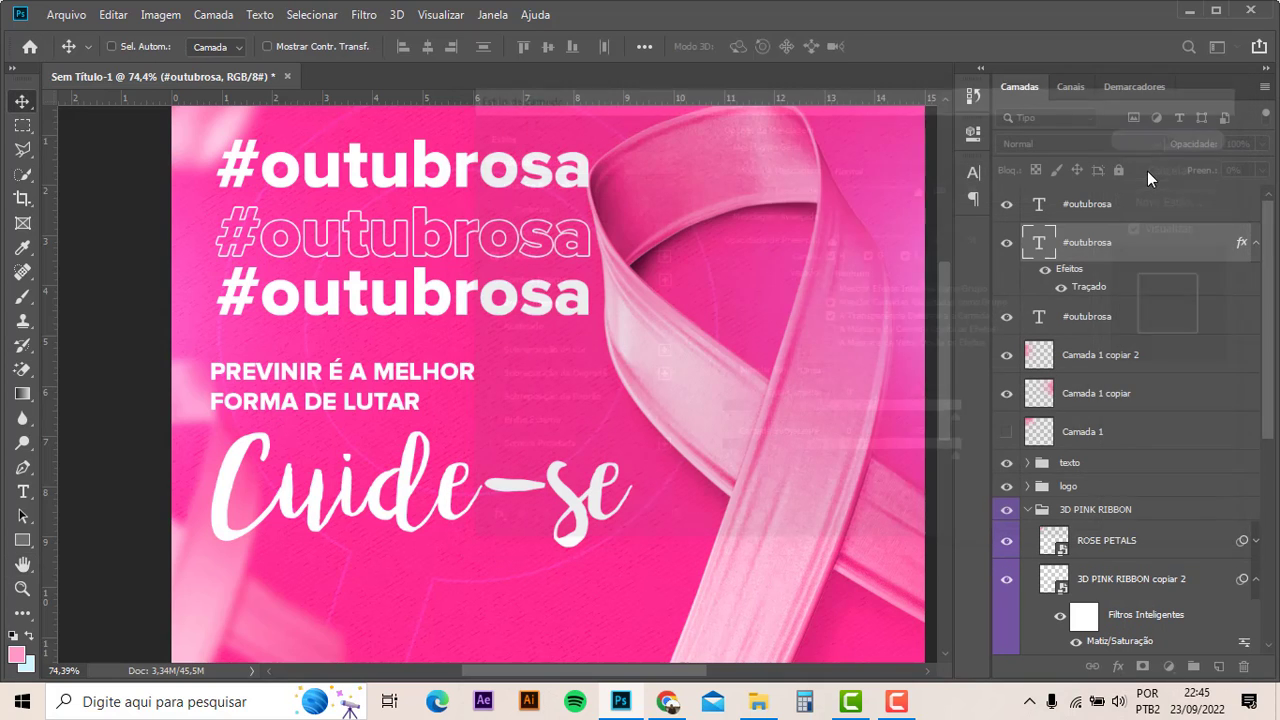
- Group the hashtag layers as Agrupar 1, blended Sobrepor at 36% opacity
left_click(1104, 318, "ctrl")
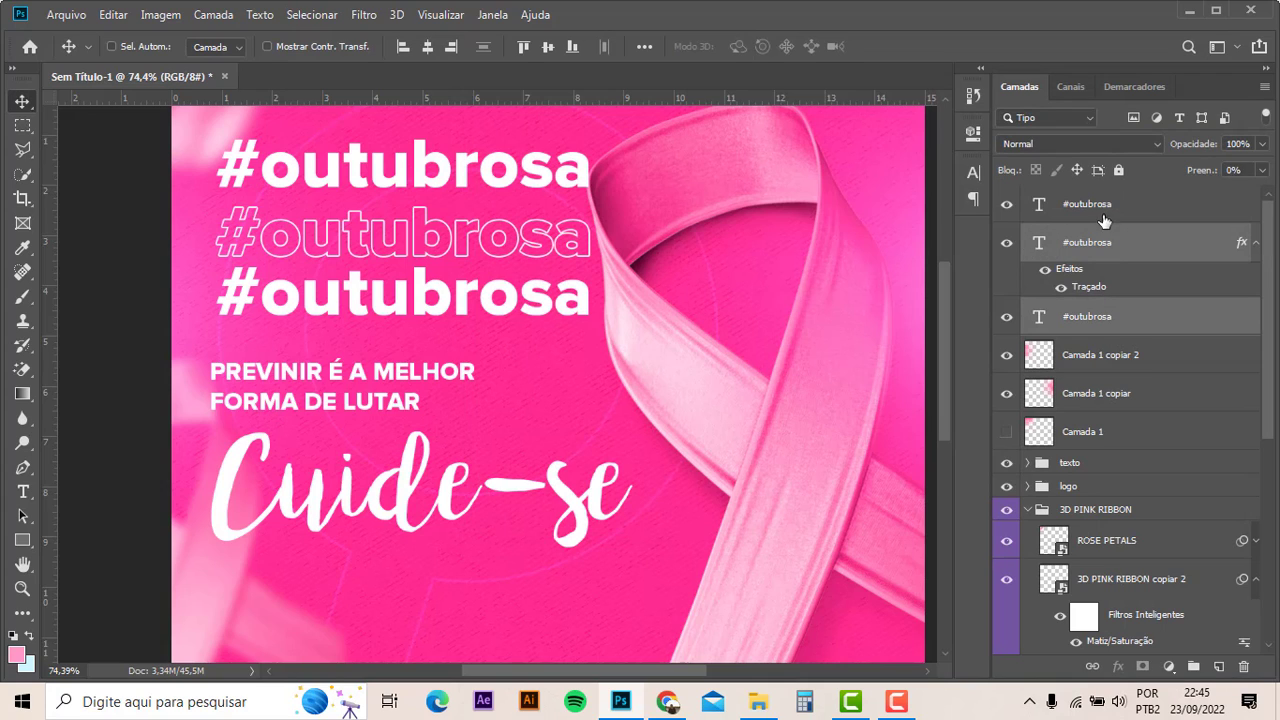
left_click(1104, 210, "shift")
key("ctrl+g")
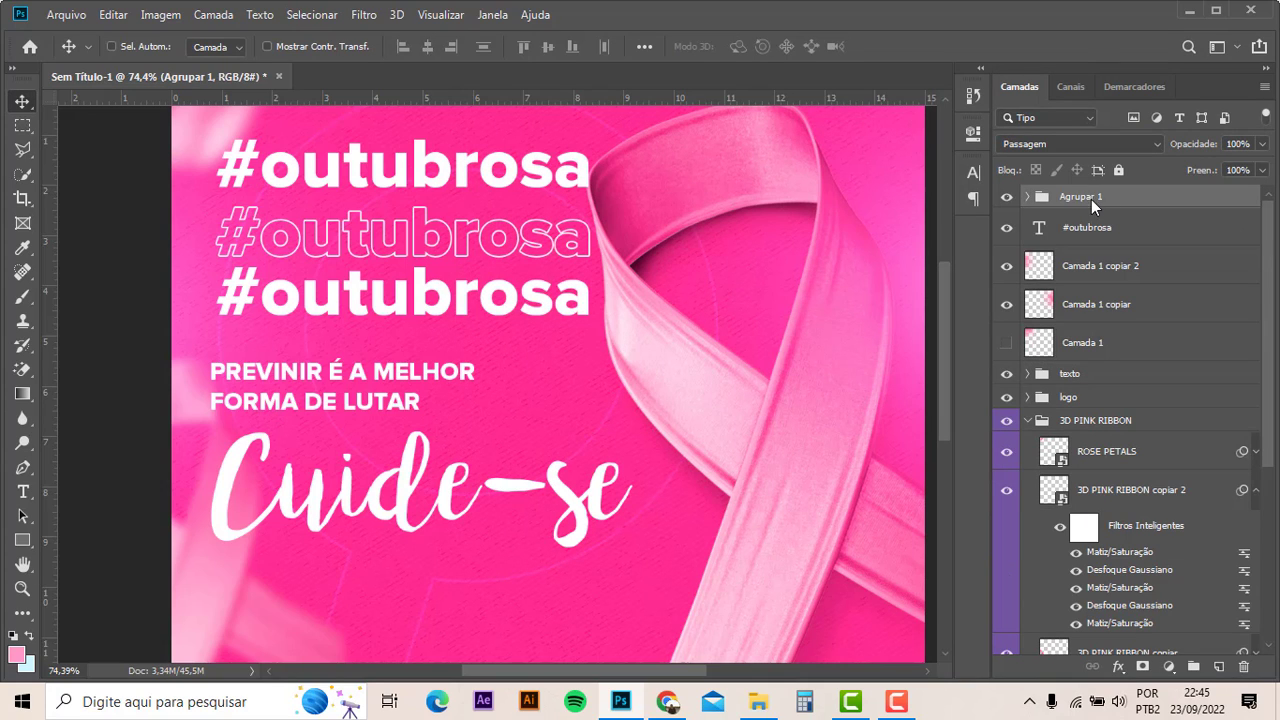
double_click(1091, 199)
left_click(1150, 232)
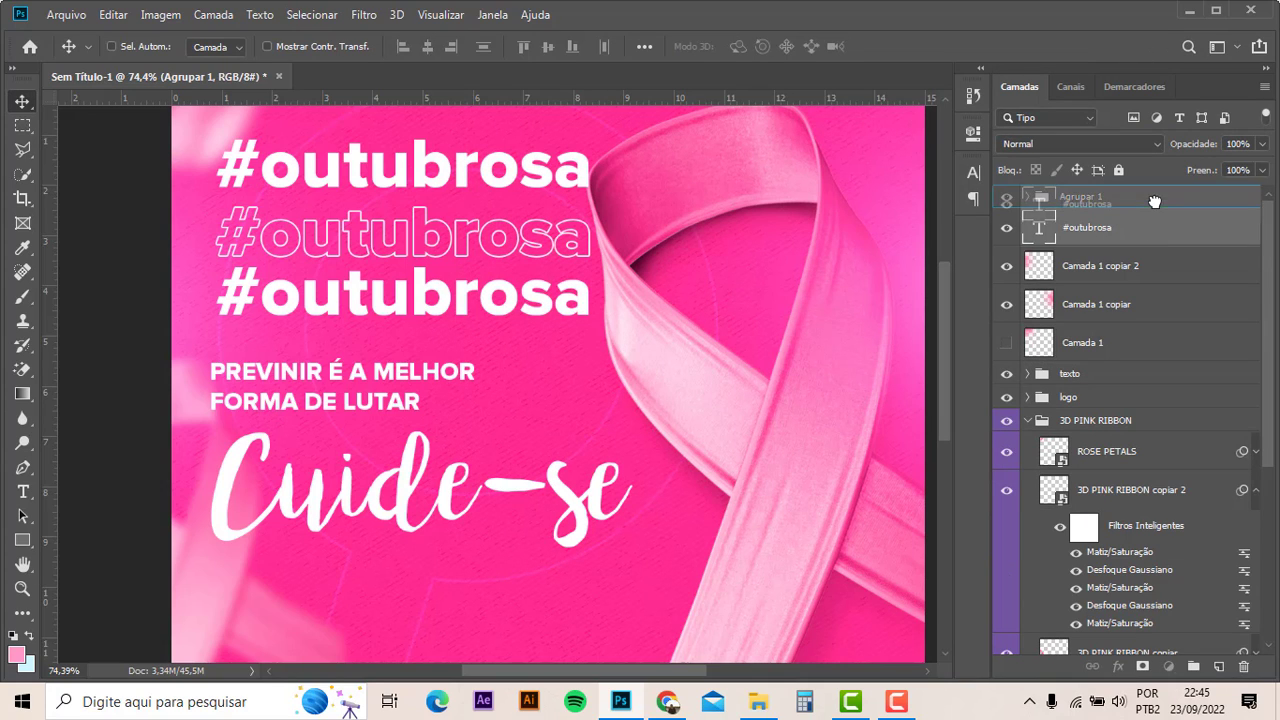
left_click(1108, 146)
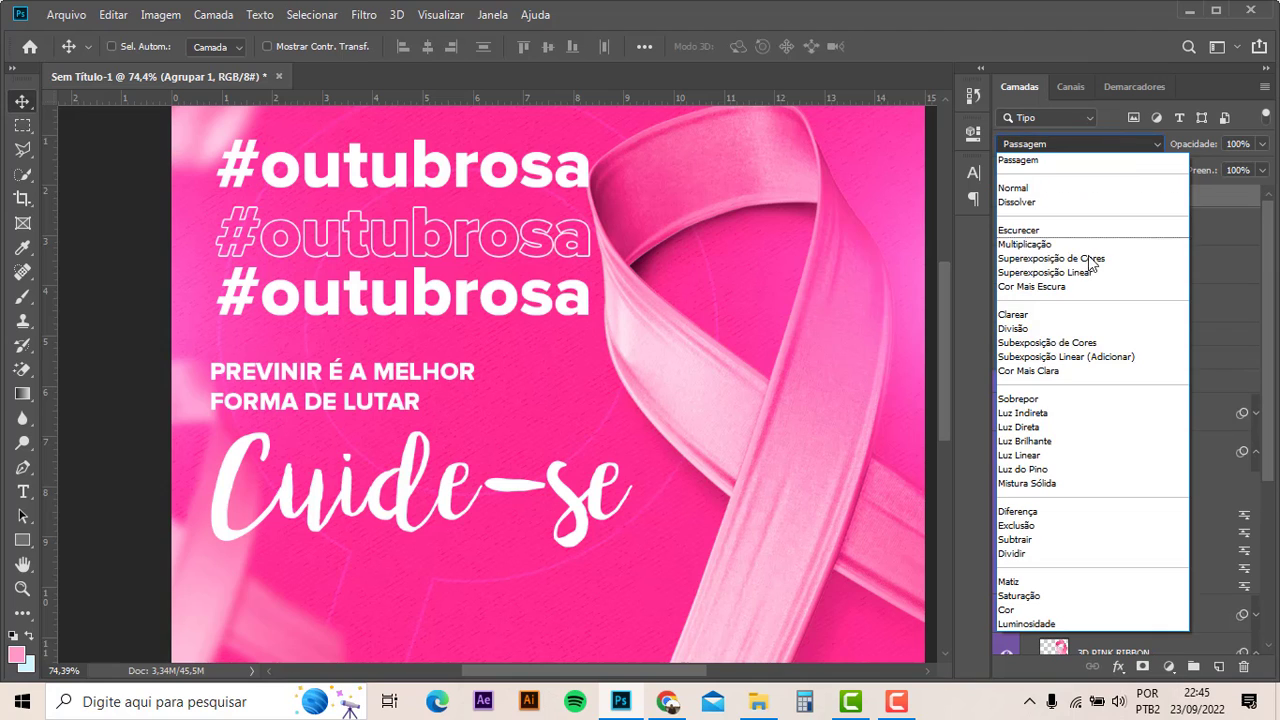
left_click(1038, 400)
left_click_drag(1182, 145, 1135, 146)
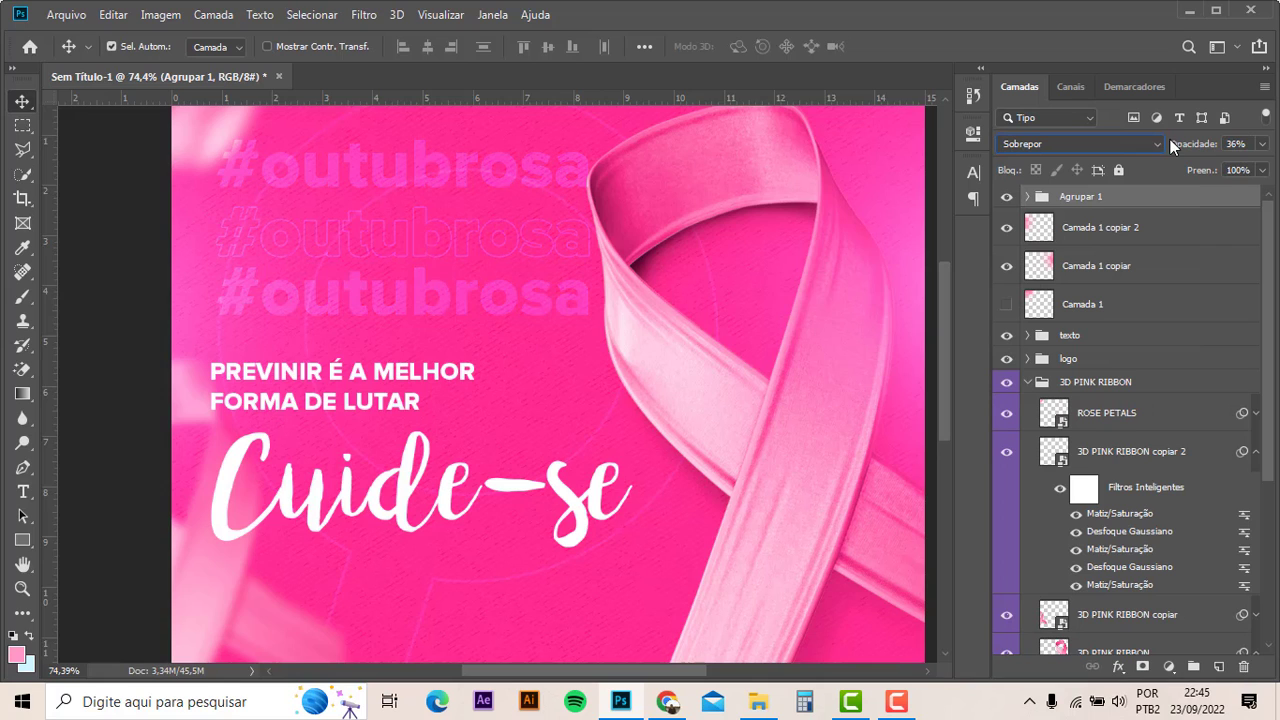
key("ctrl+0")
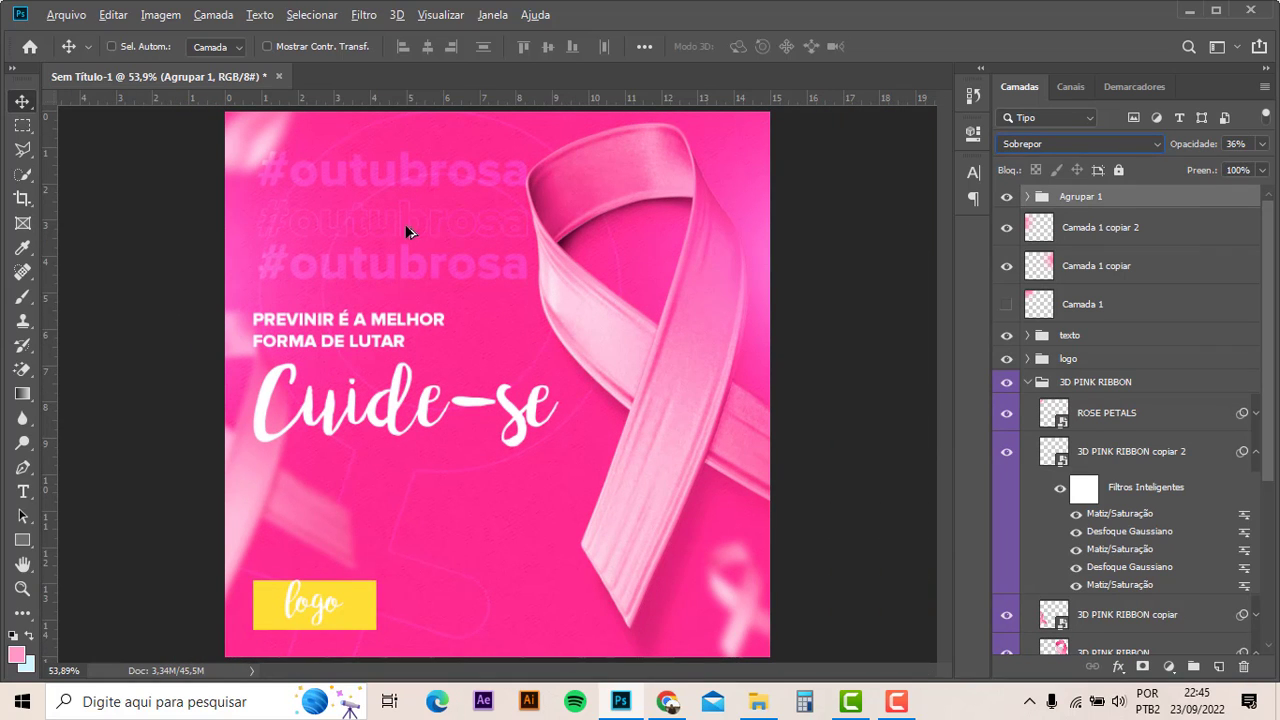
- Place a copy of the hashtag group, Agrupar 1 copiar, in the lower right
left_click_drag(406, 232, 405, 513)
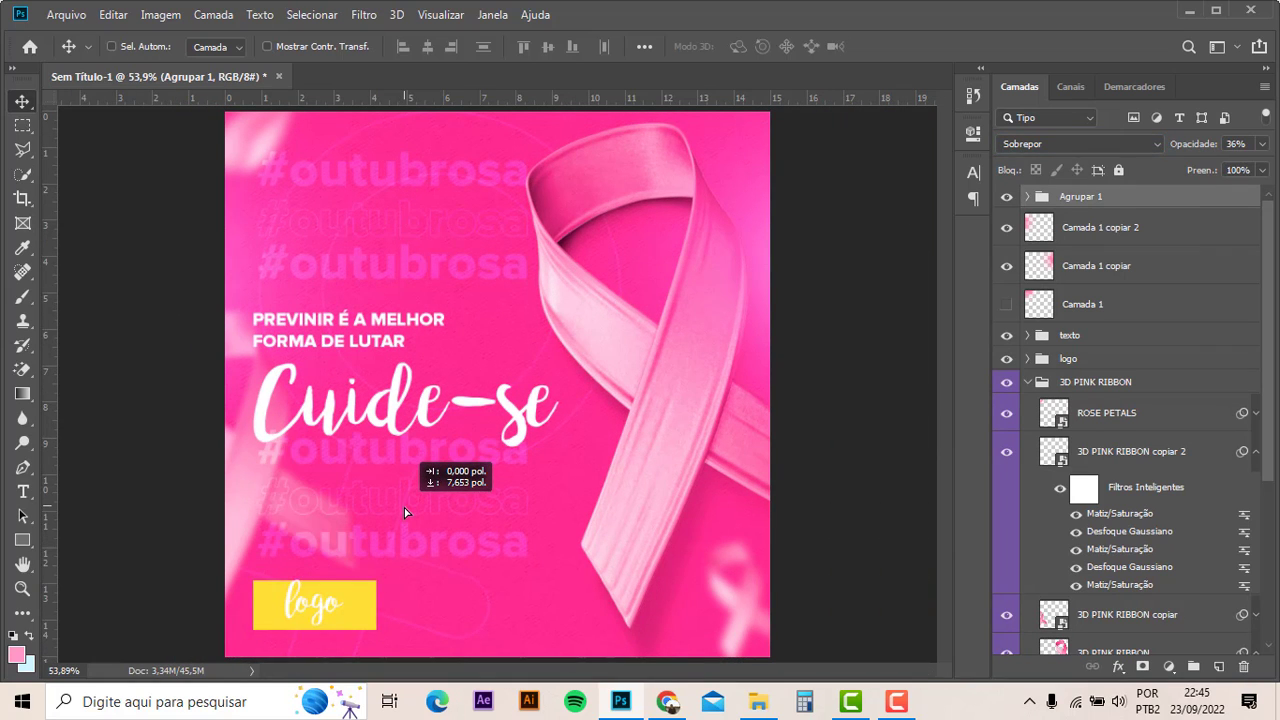
mouse_move(405, 513)
left_mouse_down()
mouse_move(405, 528)
mouse_move(611, 541)
mouse_move(594, 534)
left_mouse_up()
scroll(385, 430, "down", 3)
key("ctrl+semicolon")
key("ctrl+semicolon")
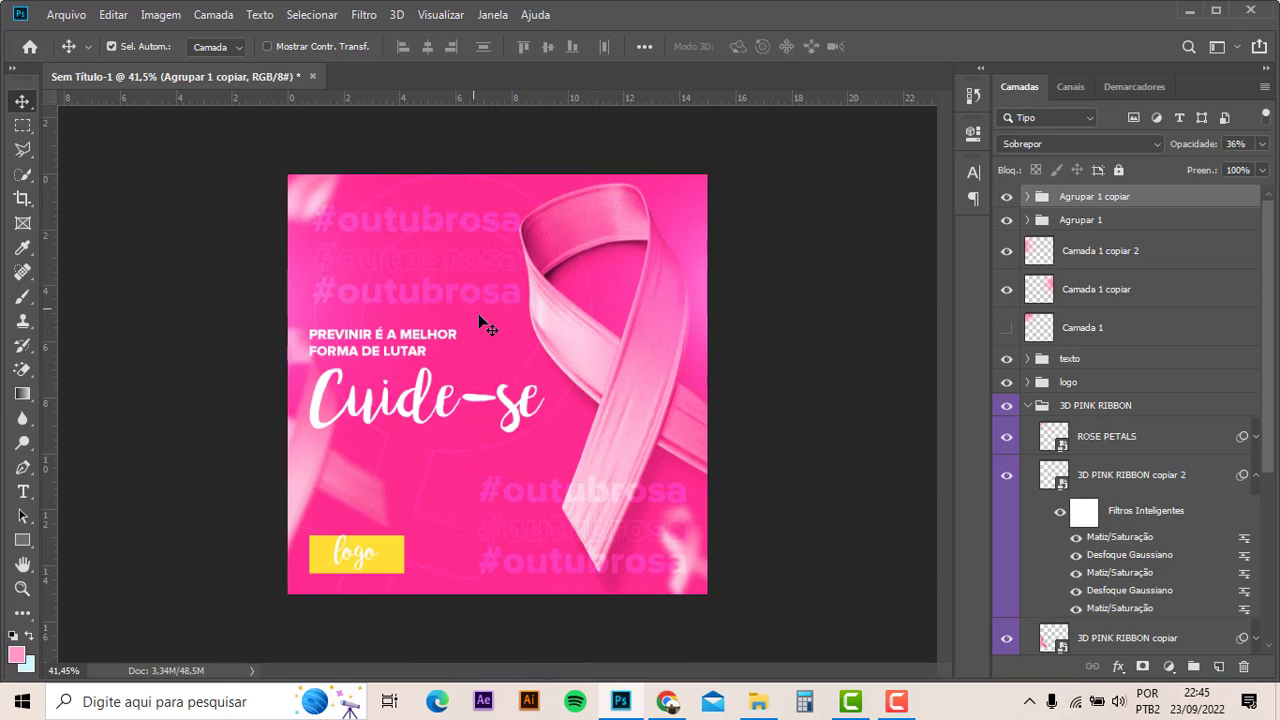
- Stamp all visible layers into a new merged top layer, Camada 3
key("ctrl+0")
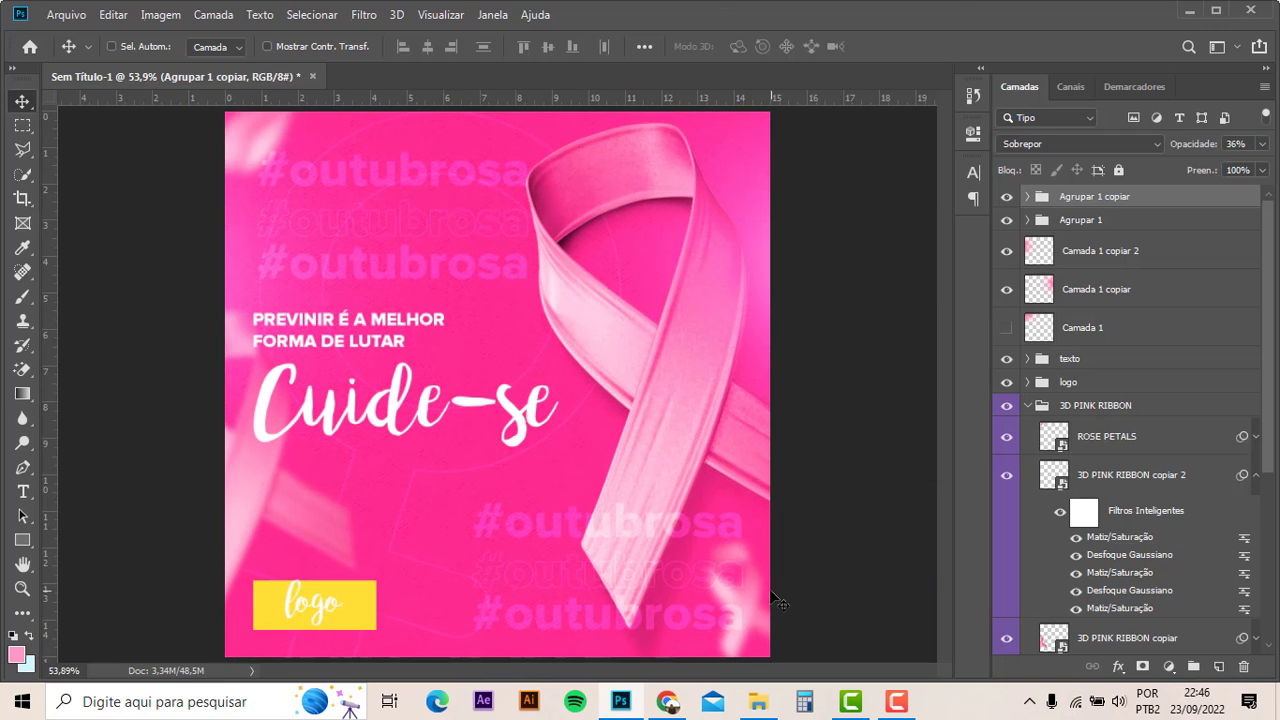
scroll(323, 219, "up", 2)
scroll(423, 271, "up", 1)
scroll(428, 272, "down", 2)
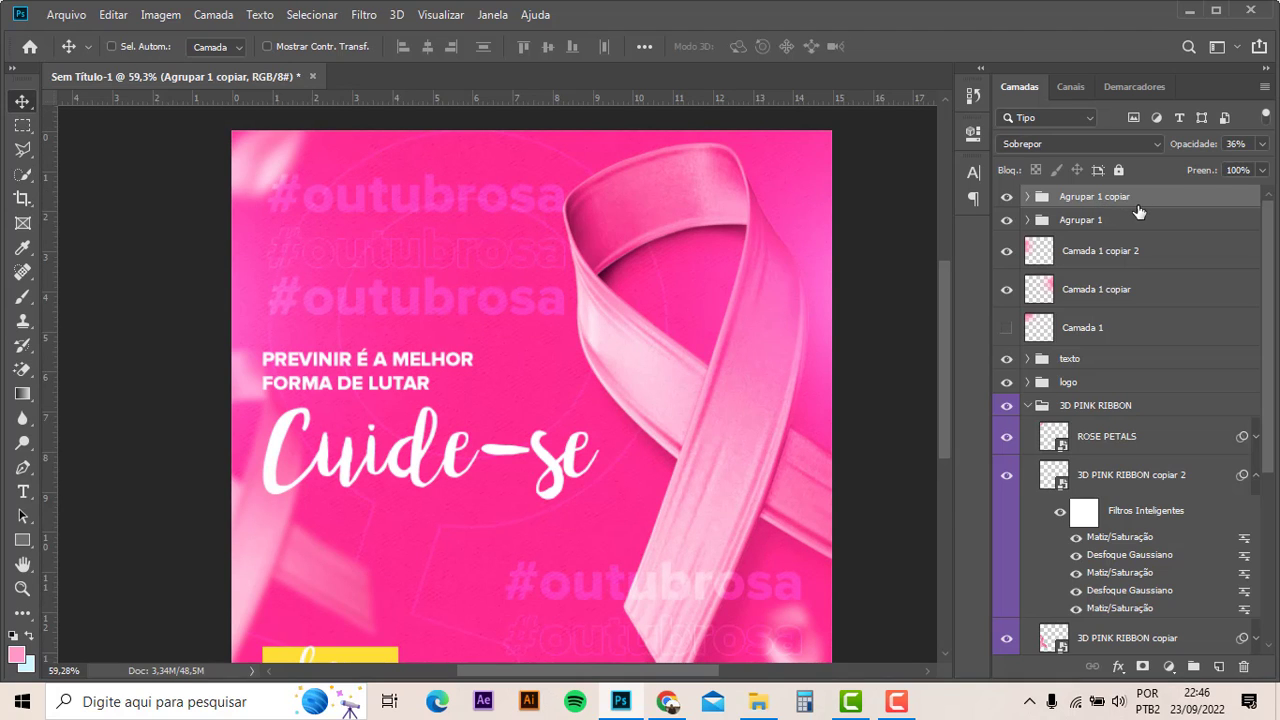
scroll(1136, 220, "down", 3)
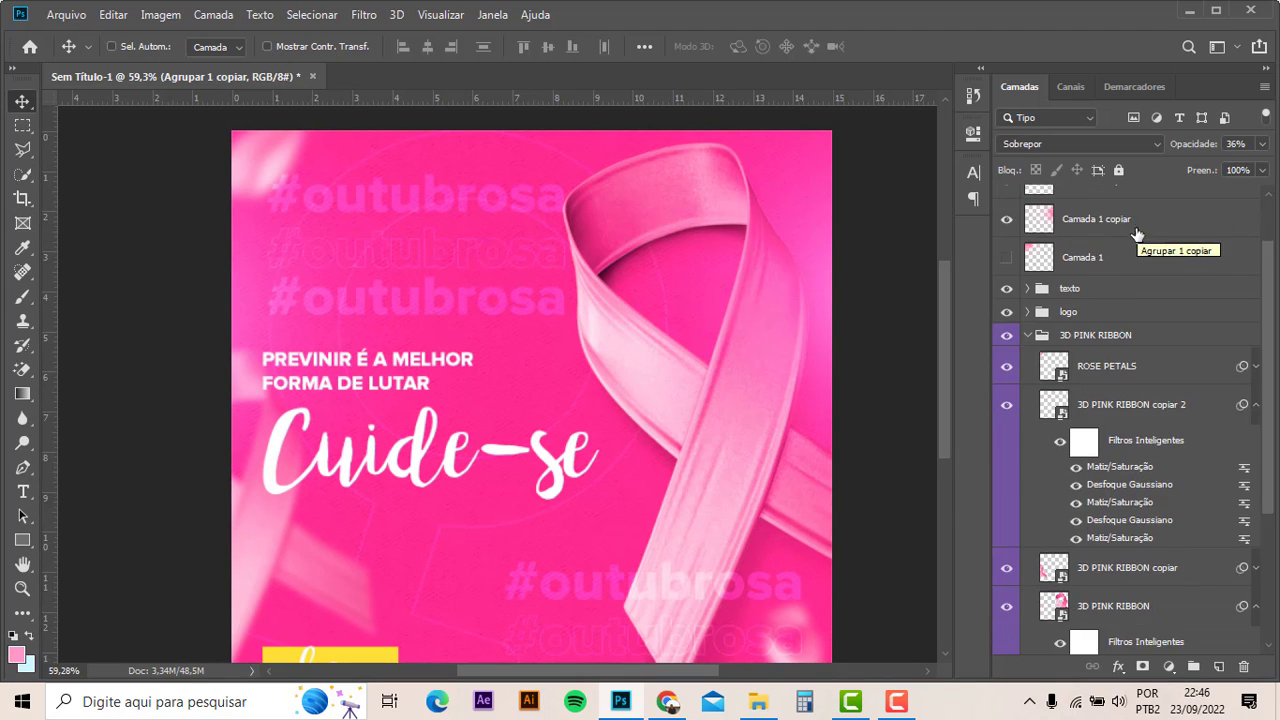
scroll(1090, 258, "down", 1)
scroll(1095, 230, "up", 4)
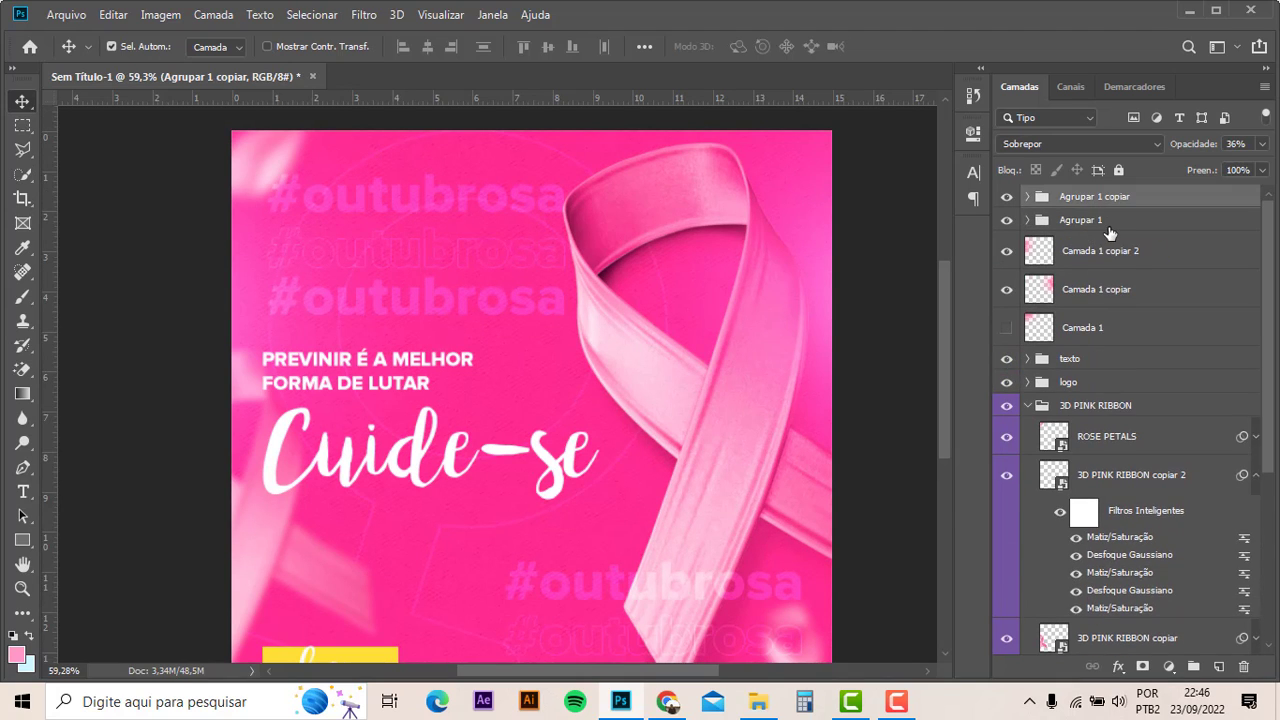
key("ctrl+alt+shift+e")
- Convert Camada 3 to a smart object and apply Camera Raw contrast +11, clarity +45, vibrance +21
right_click(1108, 211)
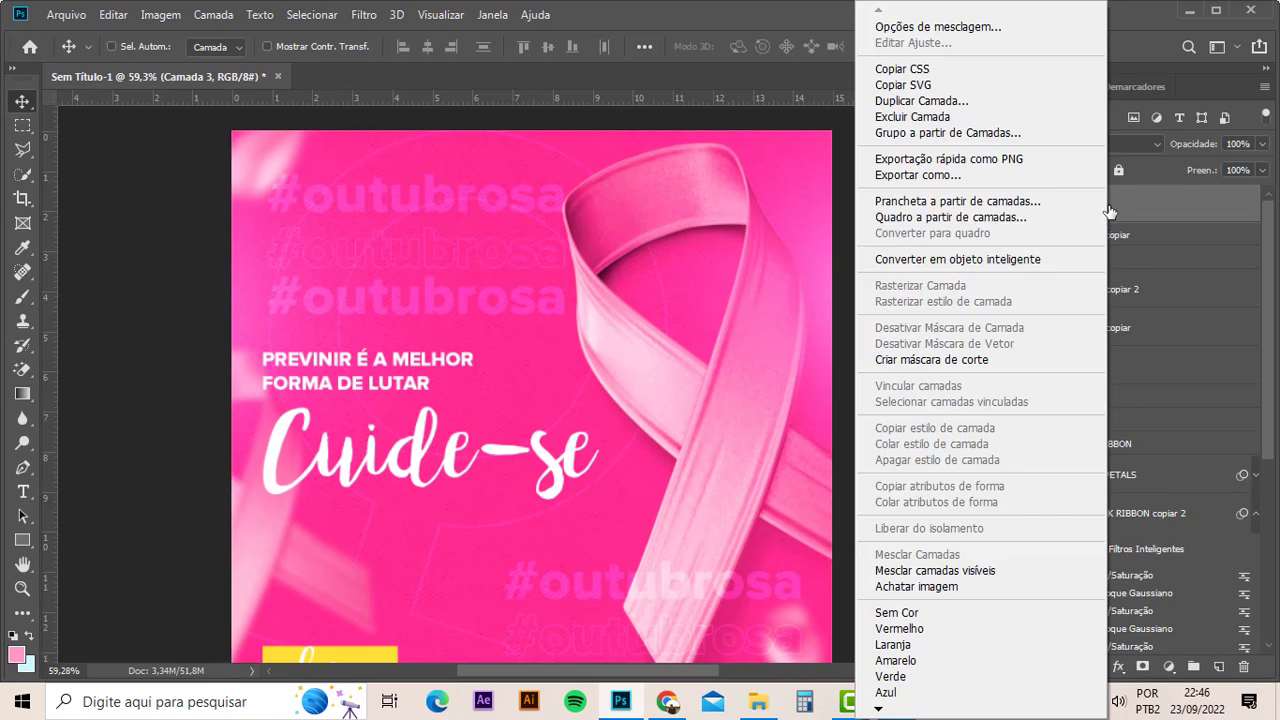
left_click(945, 259)
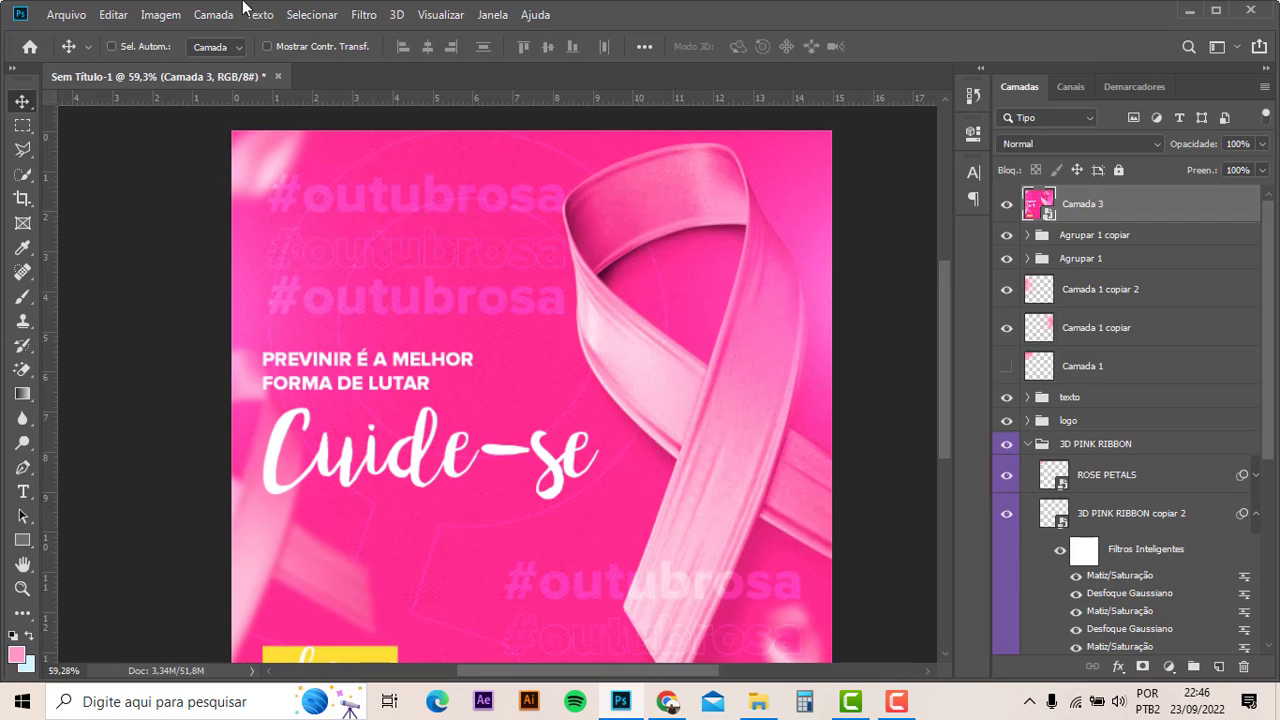
left_click(364, 14)
left_click(443, 128)
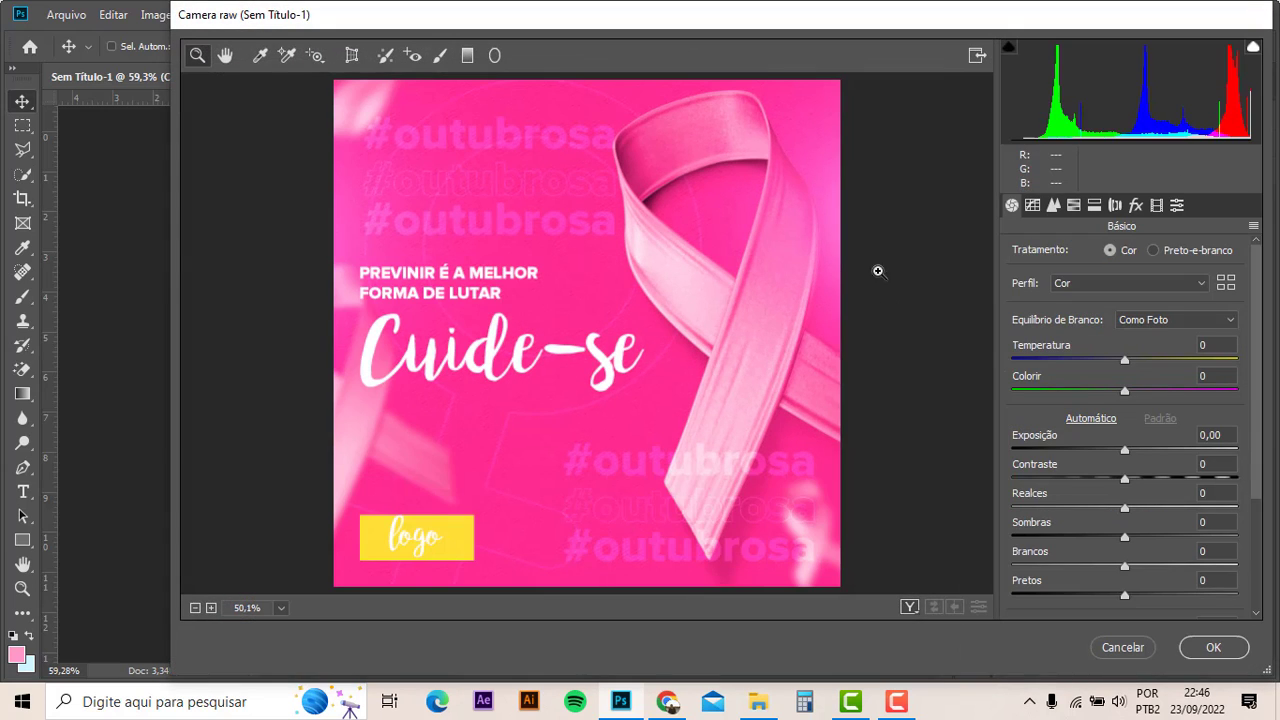
left_click_drag(1124, 479, 1148, 486)
scroll(1146, 478, "down", 3)
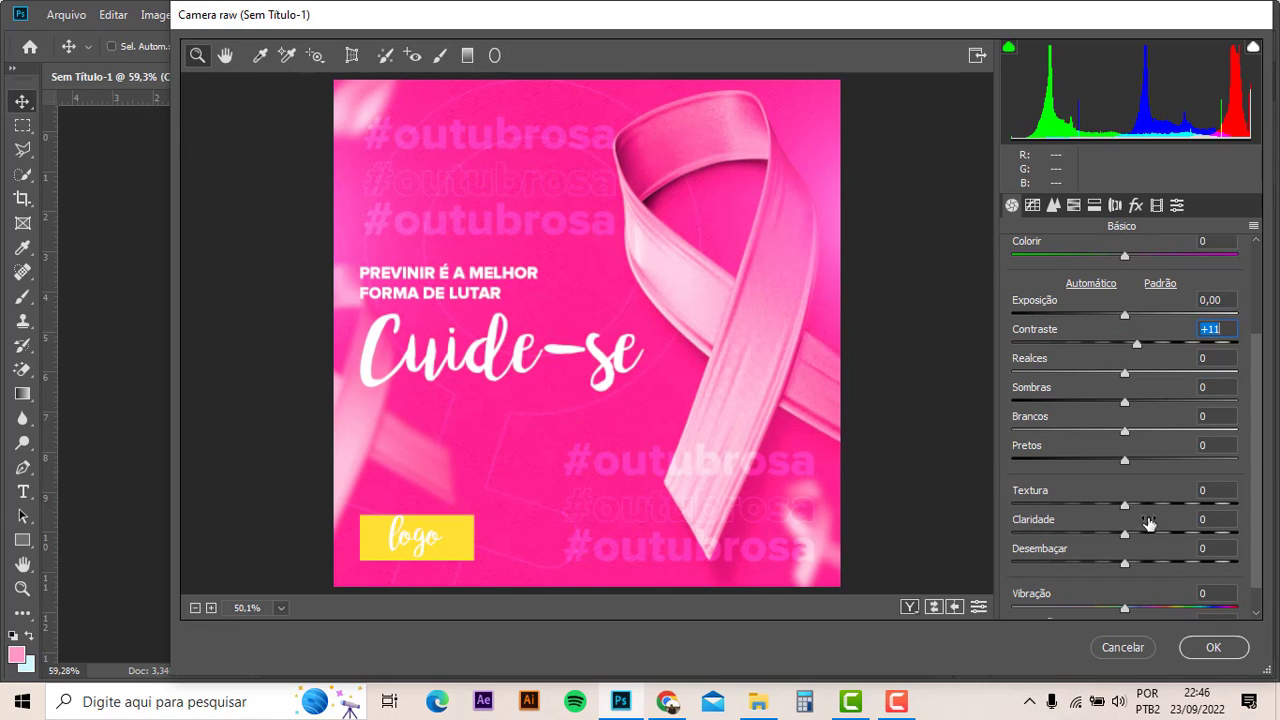
left_click_drag(1140, 536, 1175, 535)
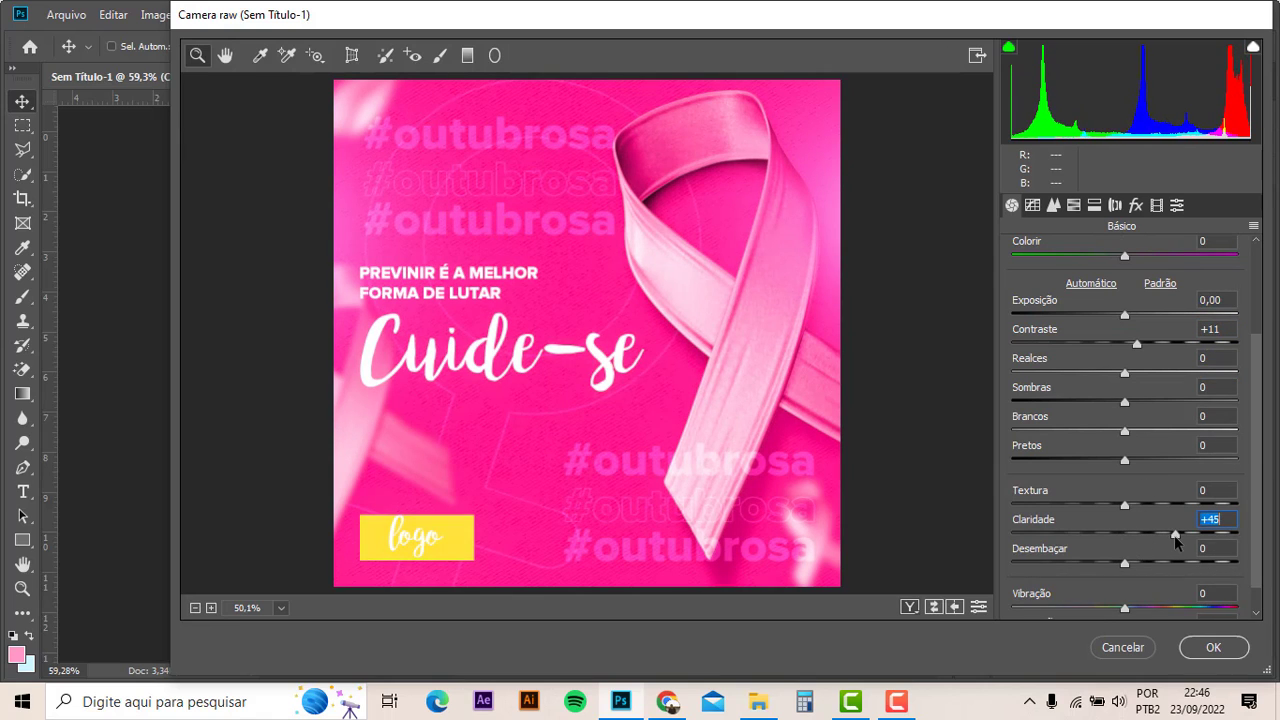
scroll(1164, 538, "down", 1)
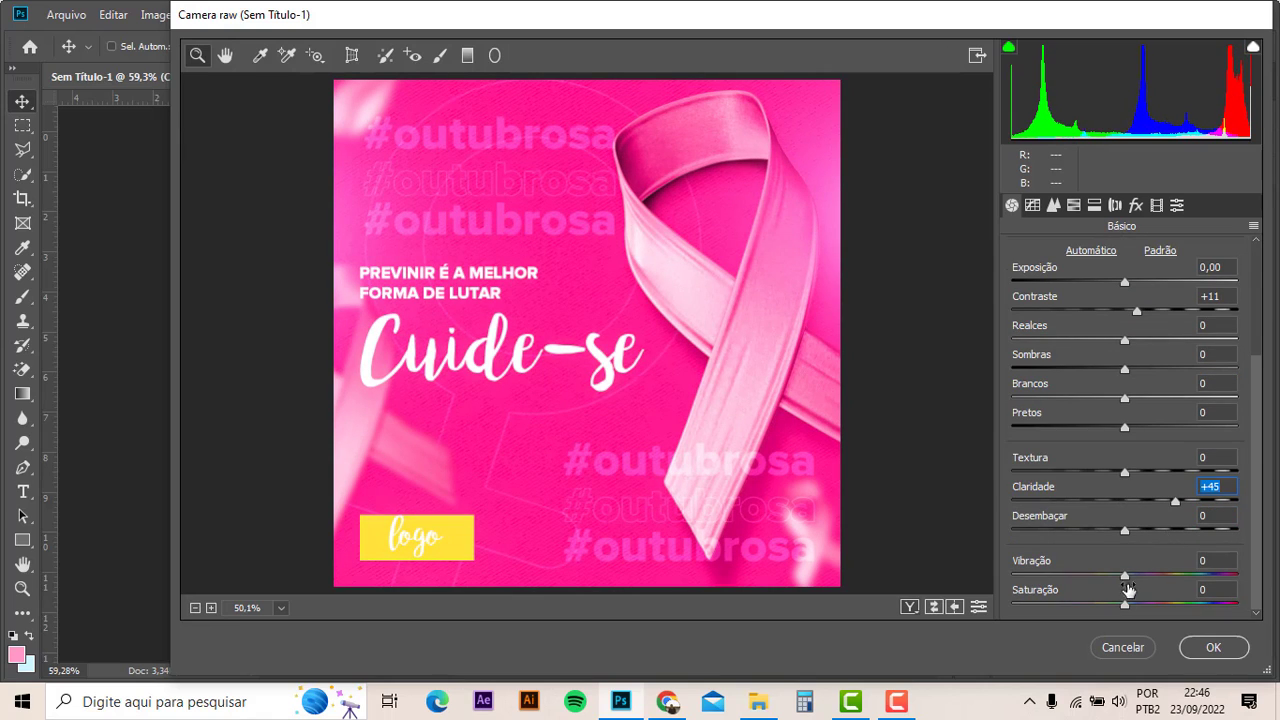
left_click_drag(1126, 578, 1148, 577)
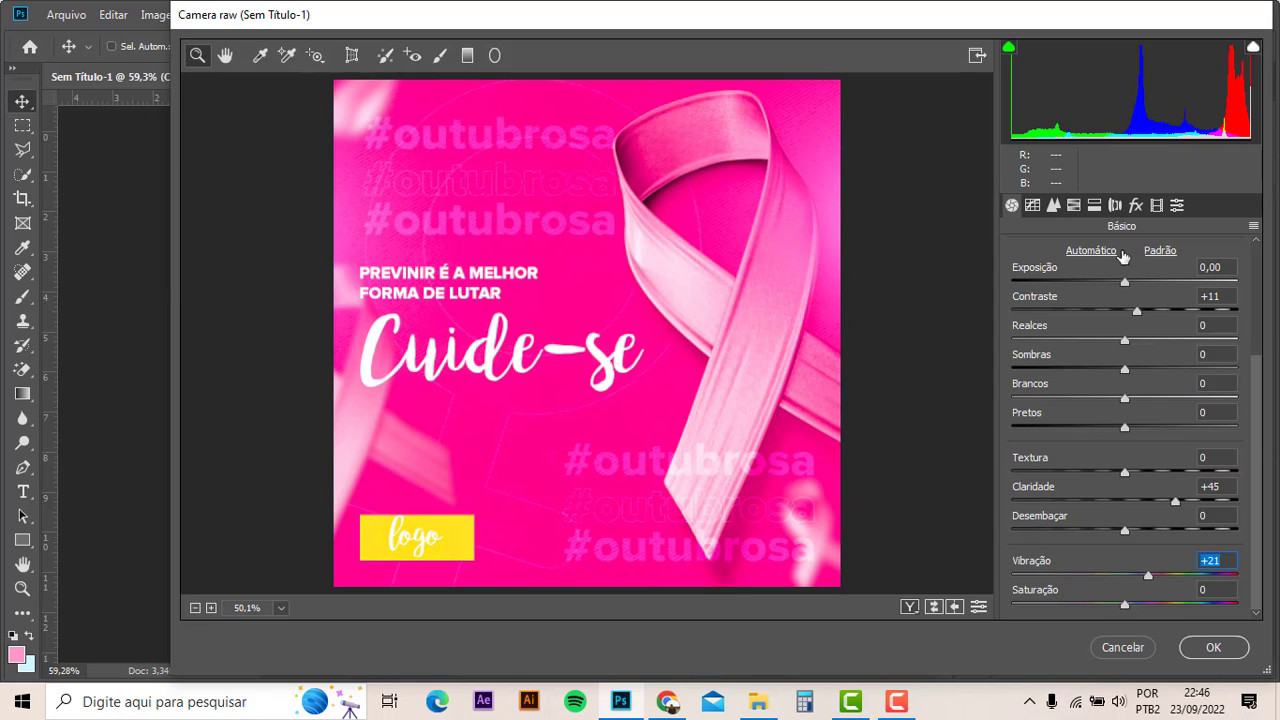
- Add a −11 vignette and grain 8 in Camera Raw and apply
left_click(1135, 205)
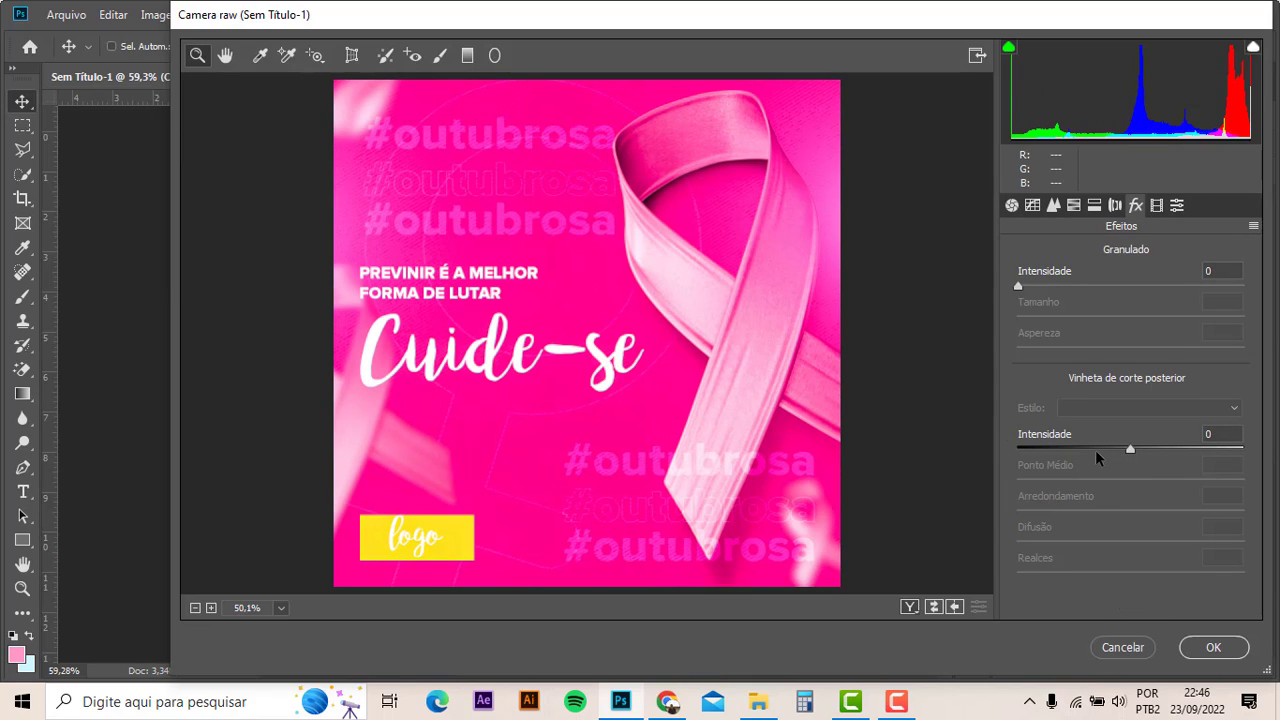
mouse_move(1129, 449)
left_mouse_down()
mouse_move(1097, 452)
mouse_move(1118, 455)
left_mouse_up()
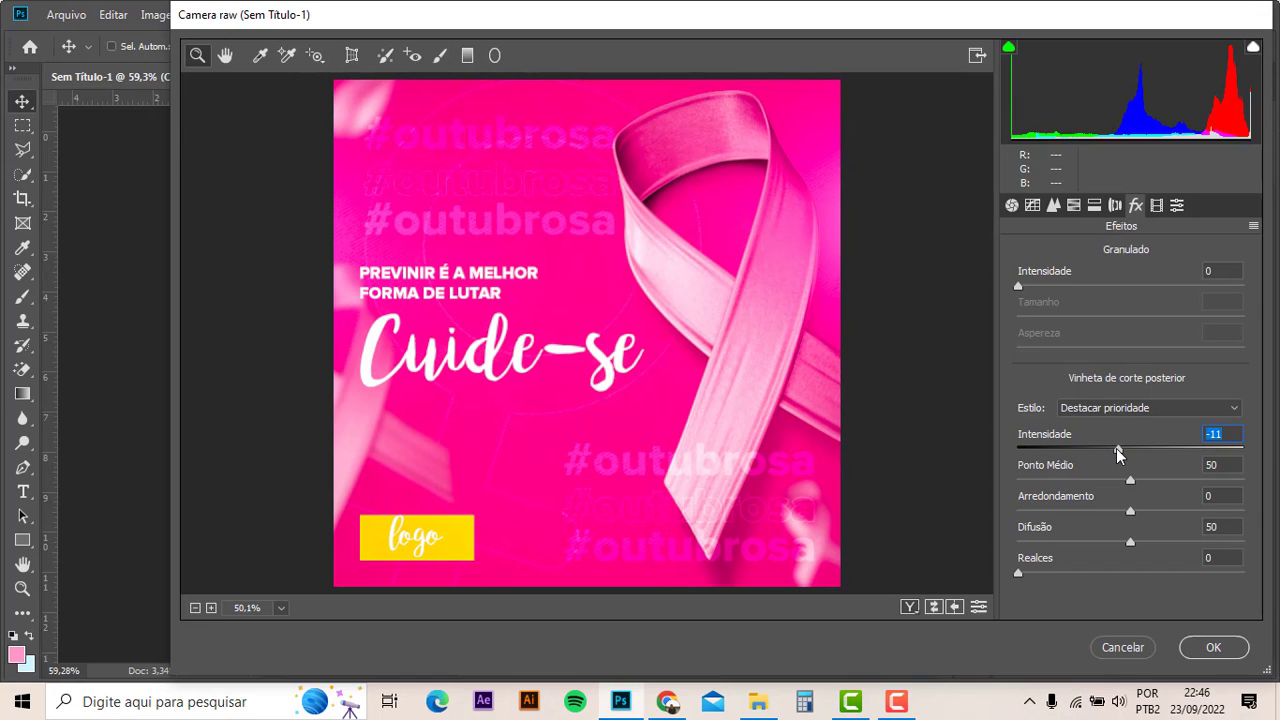
left_click_drag(1018, 286, 1043, 288)
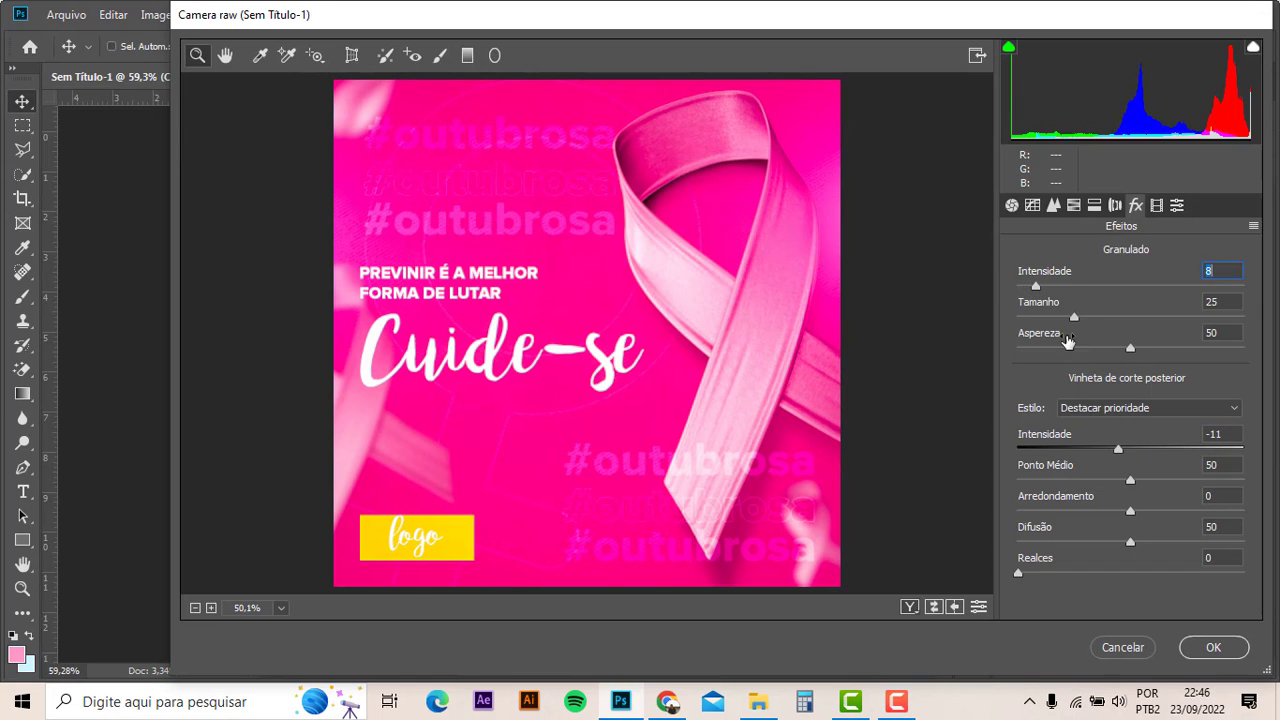
left_click(1214, 648)
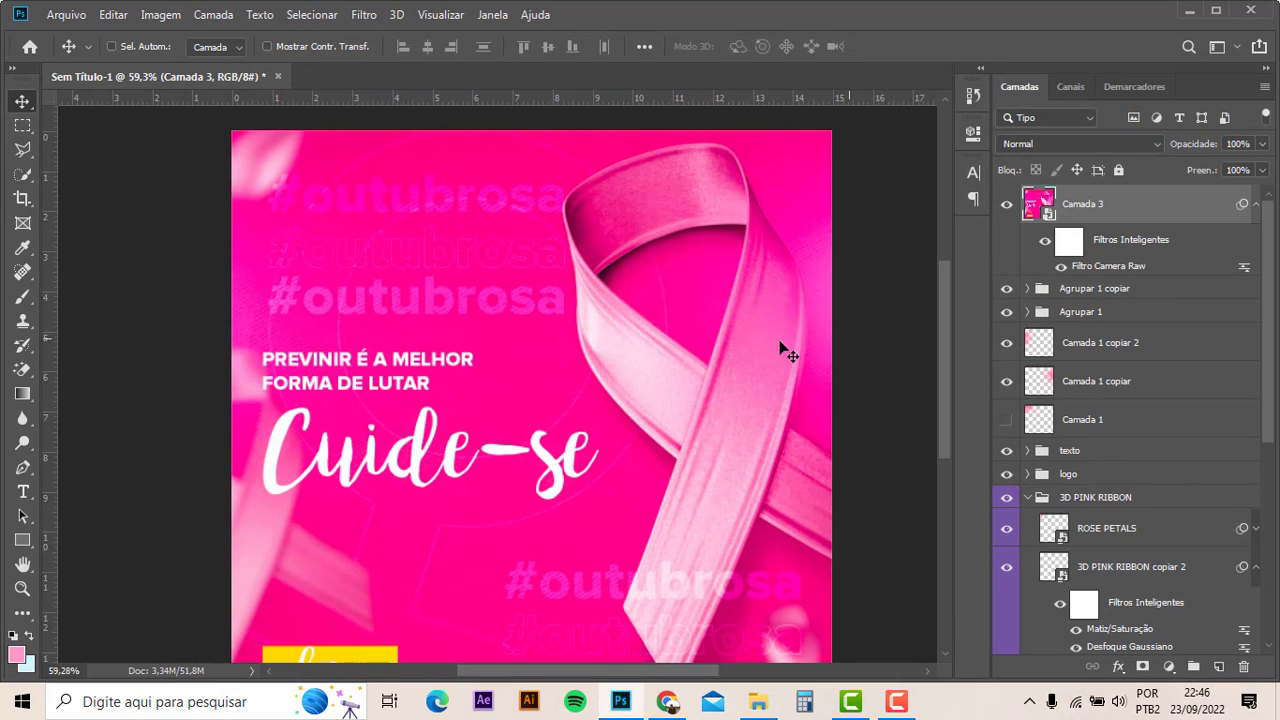
scroll(729, 286, "down", 3)
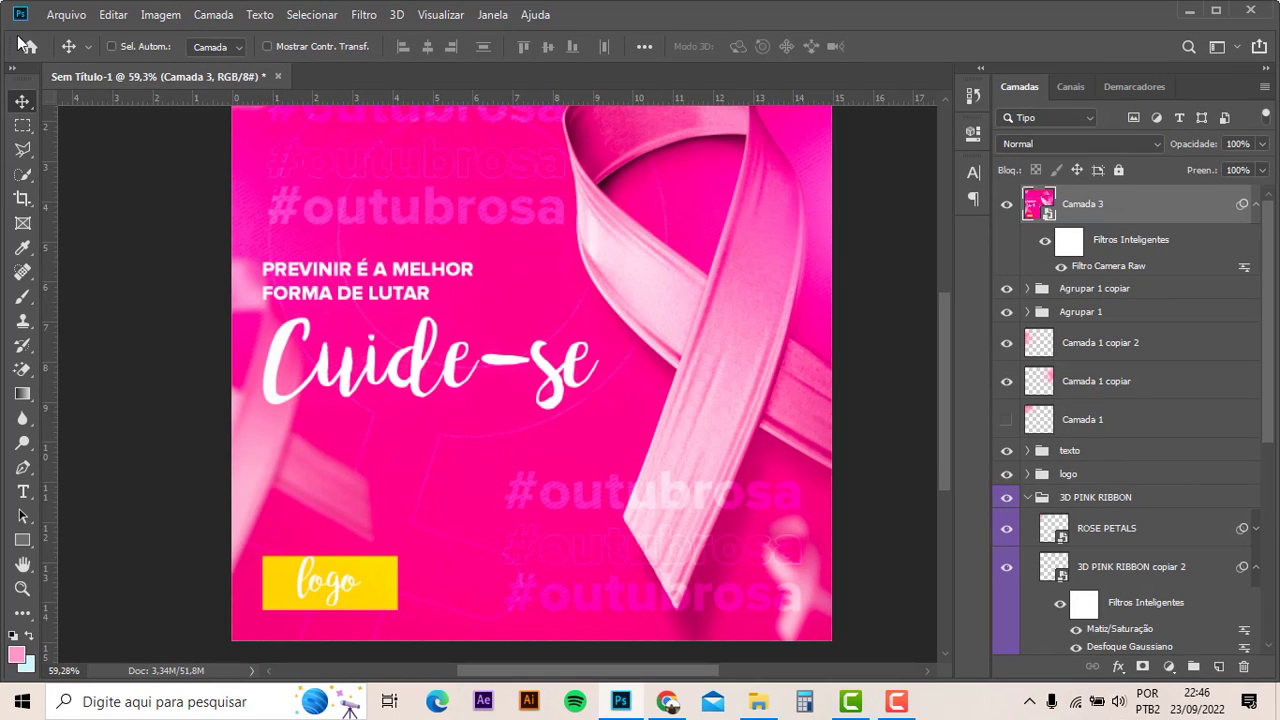
- Open Save for Web (Legacy) and check the headline, ribbon and hashtags in the preview
left_click(66, 14)
left_click(452, 345)
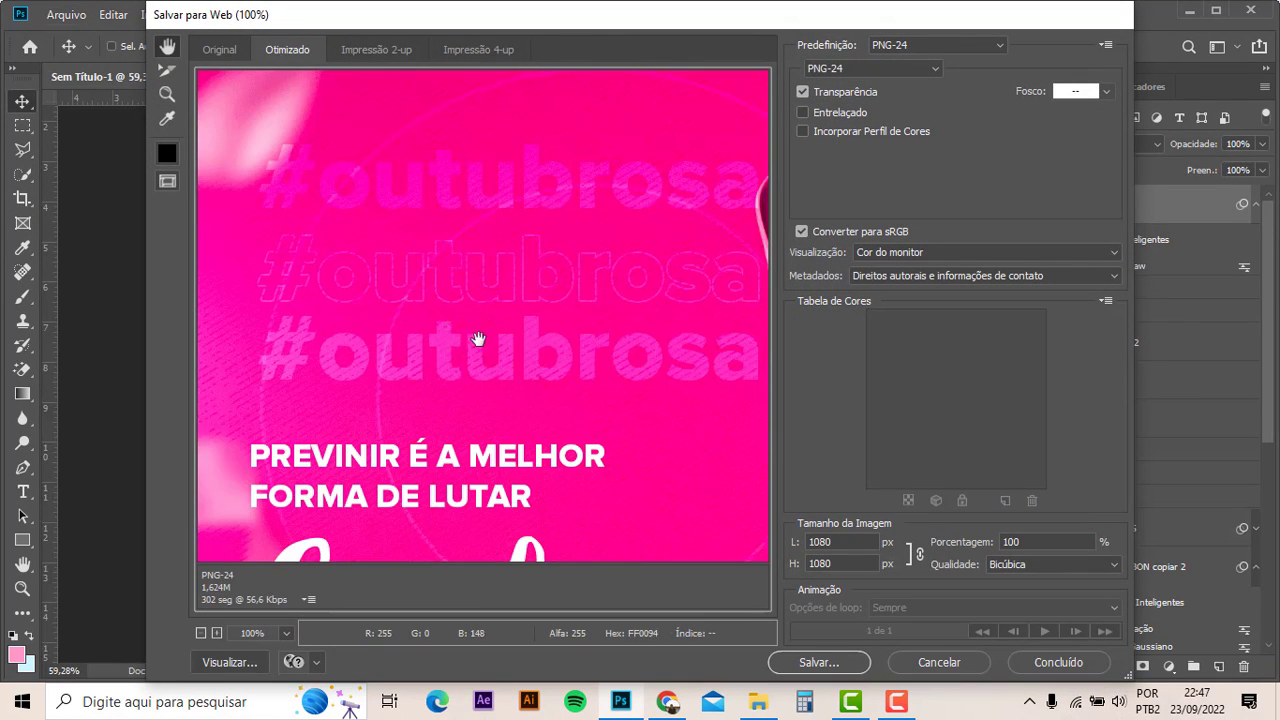
mouse_move(480, 337)
left_mouse_down()
mouse_move(440, 351)
mouse_move(200, 40)
left_mouse_up()
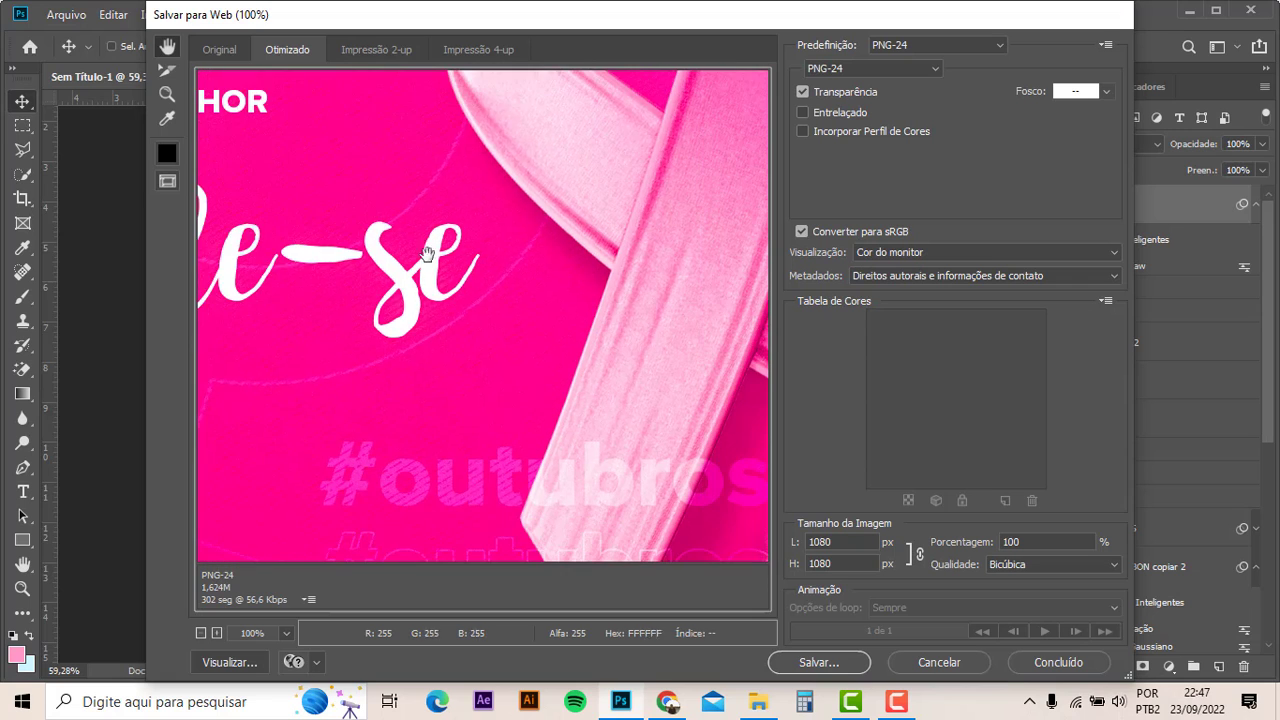
left_click_drag(675, 550, 565, 381)
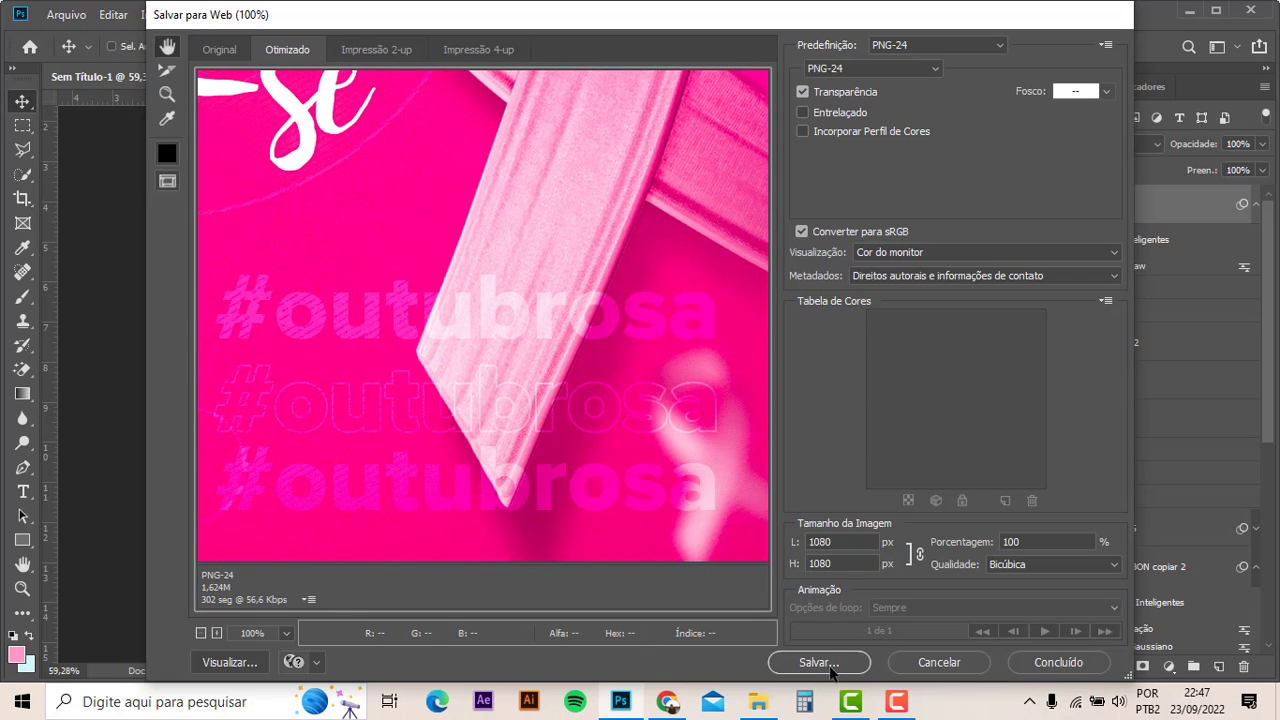
- Save the 1080×1080 PNG-24 to the desktop, replacing the existing SETEMBRO-7.png
left_click(830, 664)
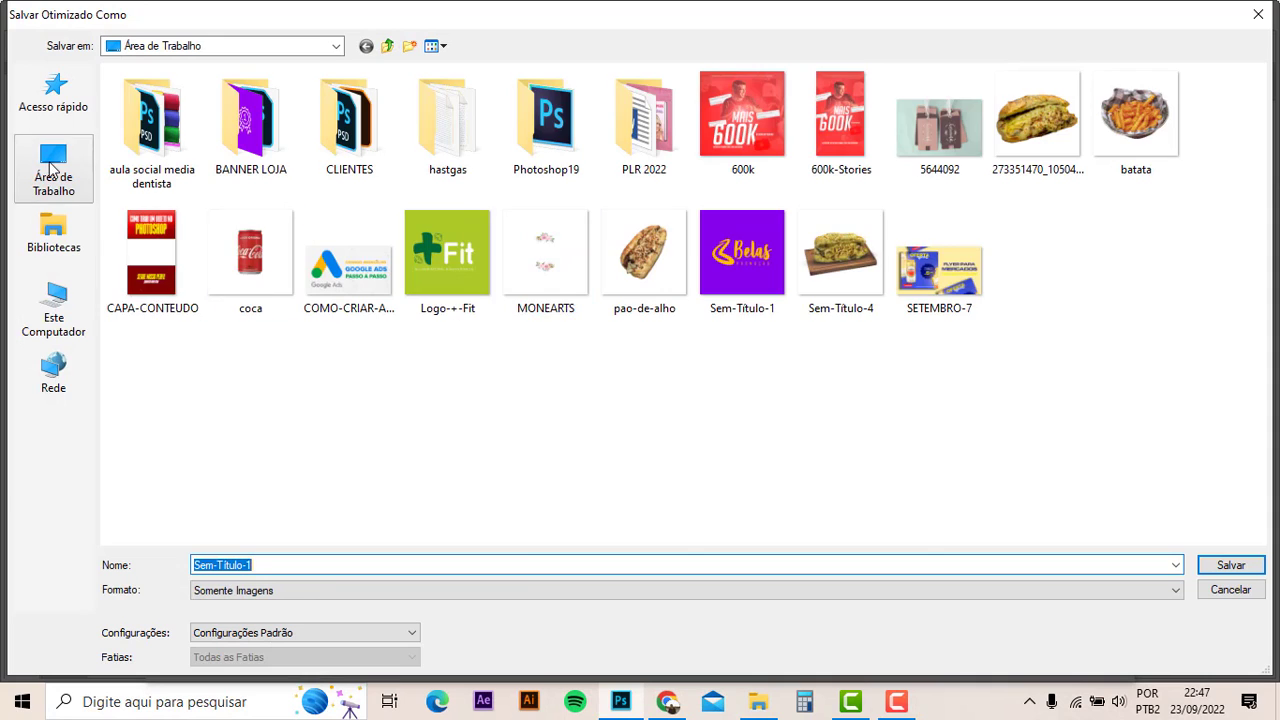
left_click(50, 170)
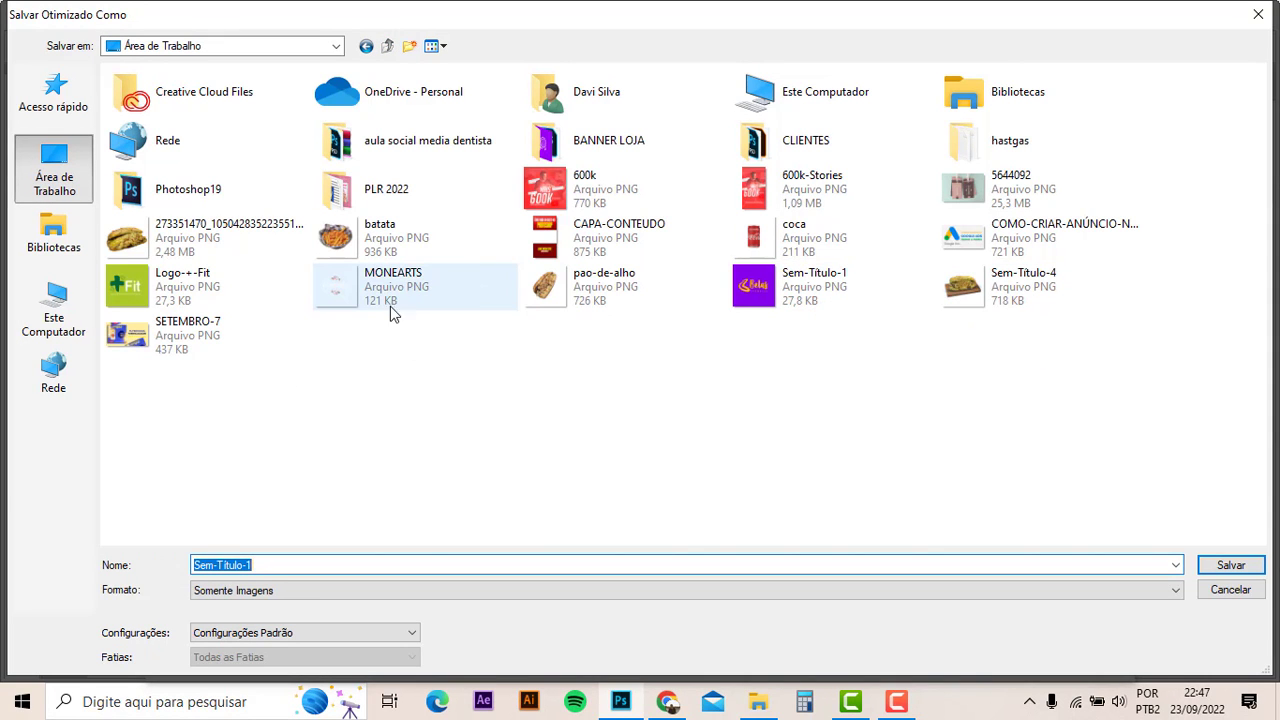
double_click(187, 343)
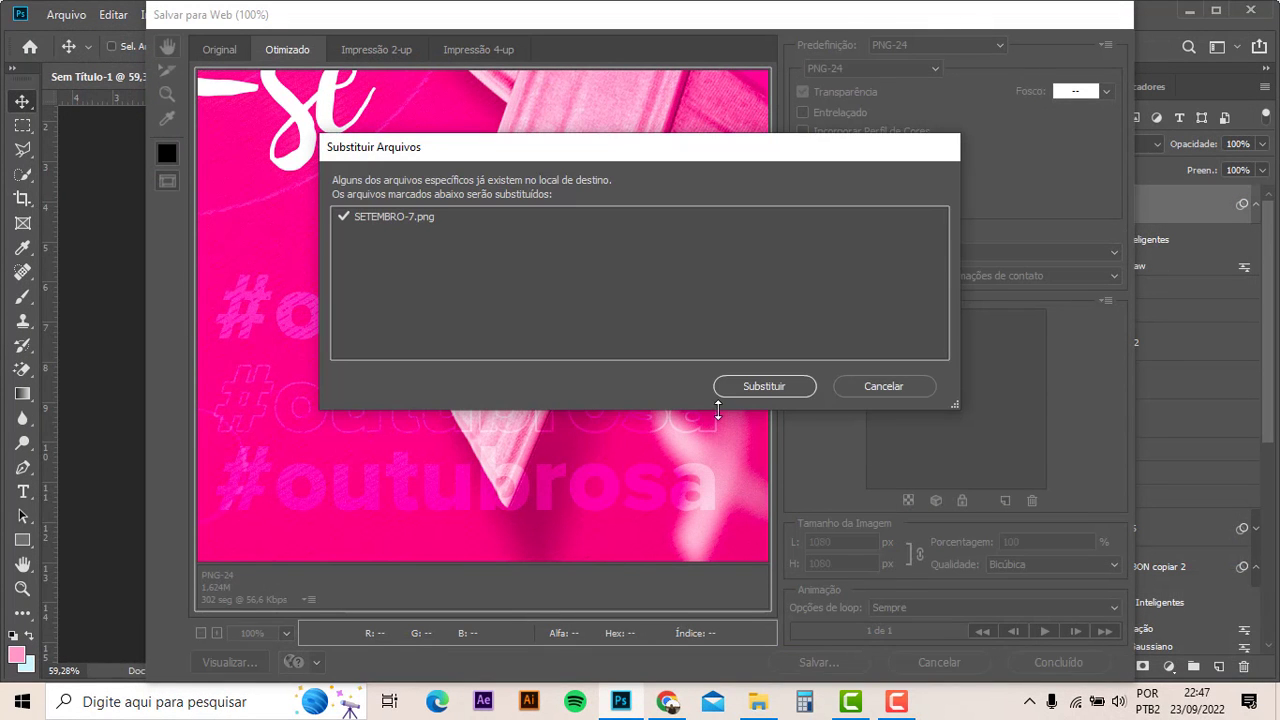
left_click(750, 382)
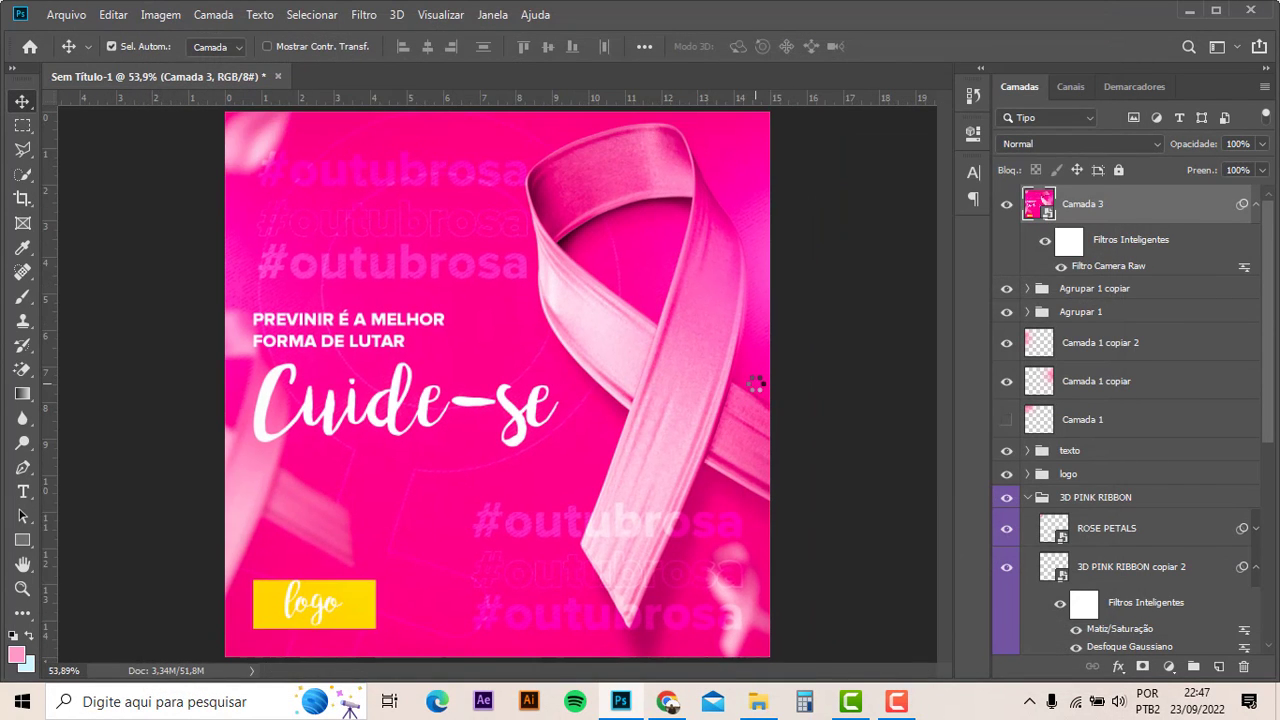
scroll(757, 392, "down", 2)
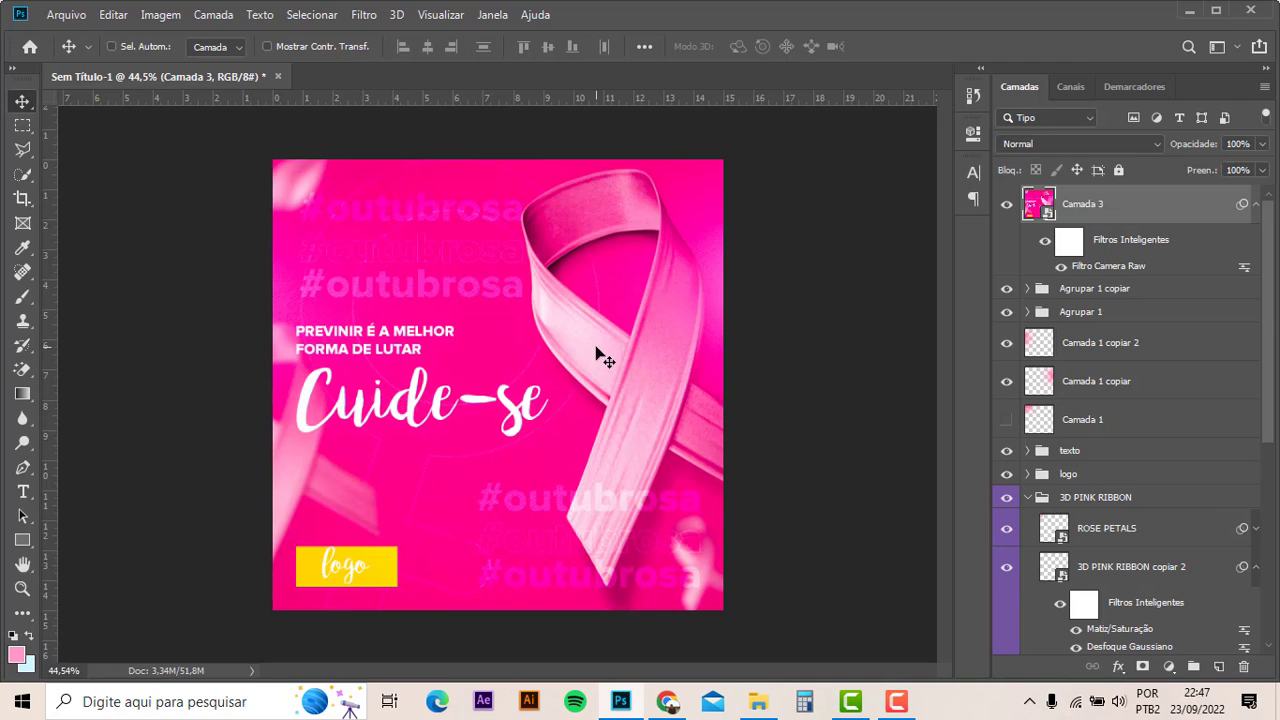
left_click(893, 705)
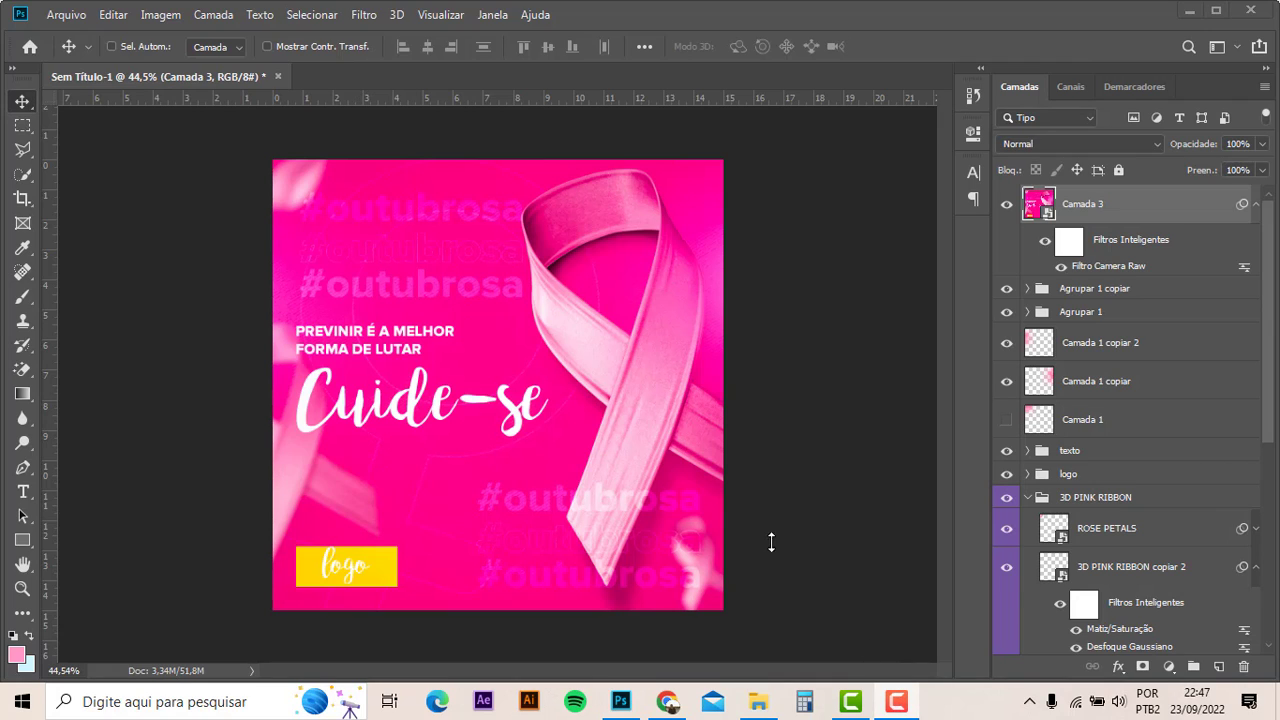